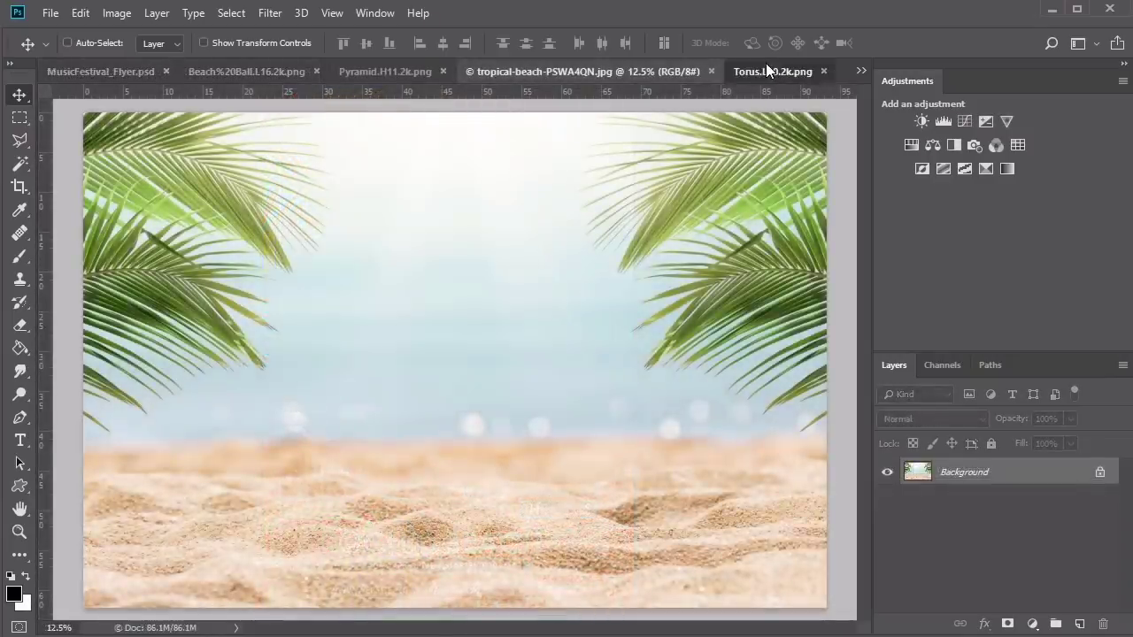
Look through the open torus image, the heart-shaped-glasses portrait and festival_flyer2.psd
left_click(767, 71)
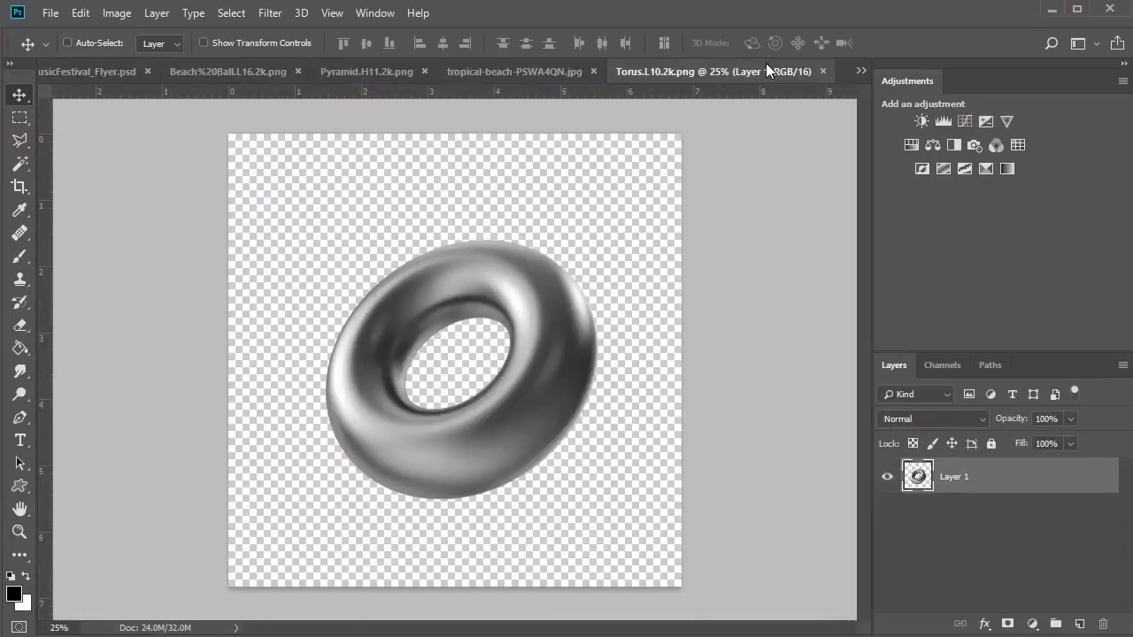
left_click(860, 66)
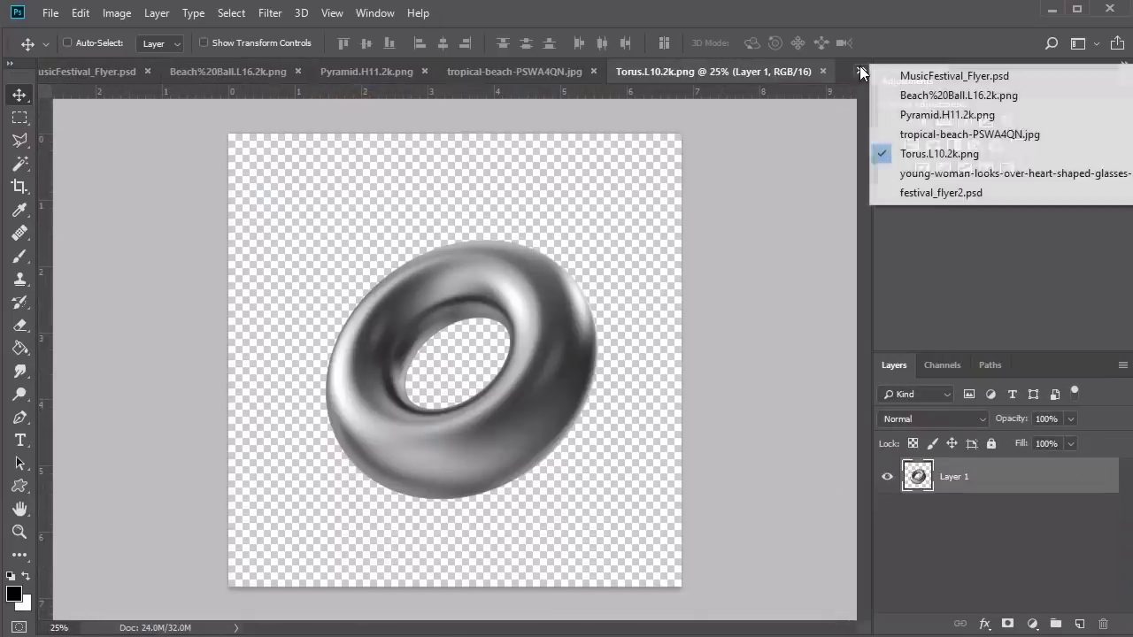
left_click(893, 172)
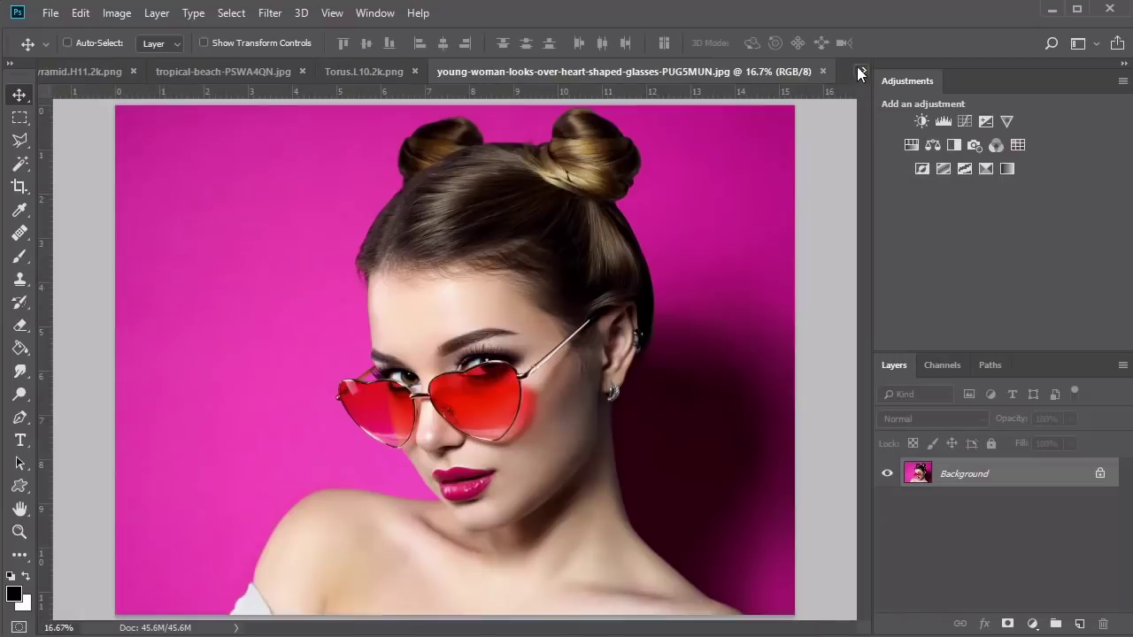
left_click(858, 67)
left_click(891, 193)
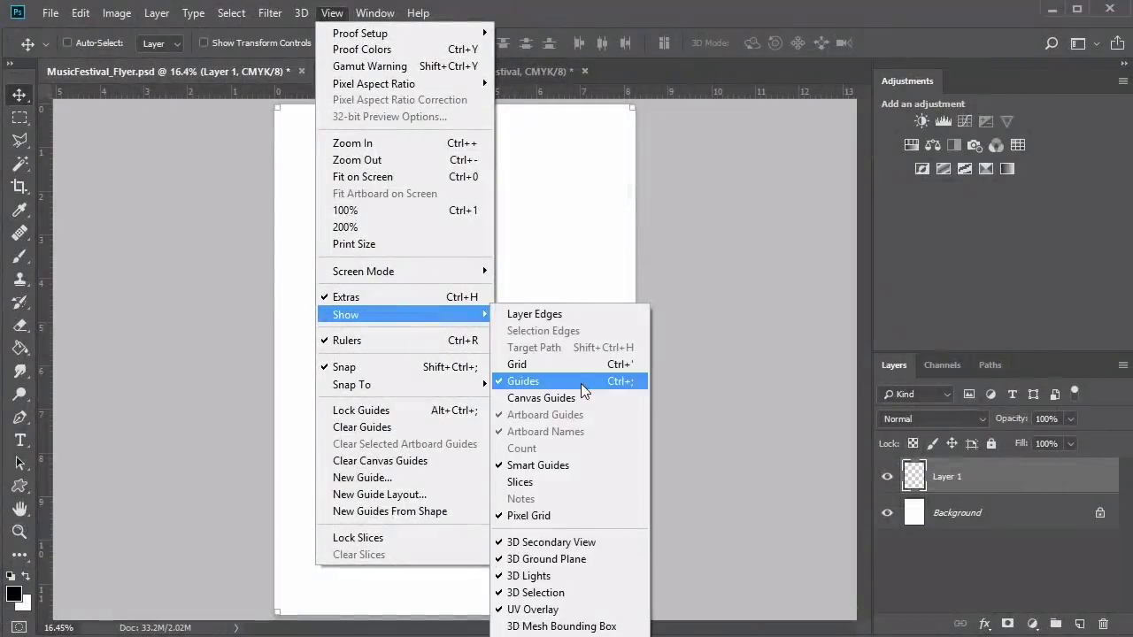
Toggle the display of guides in MusicFestival_Flyer.psd
left_click(584, 394)
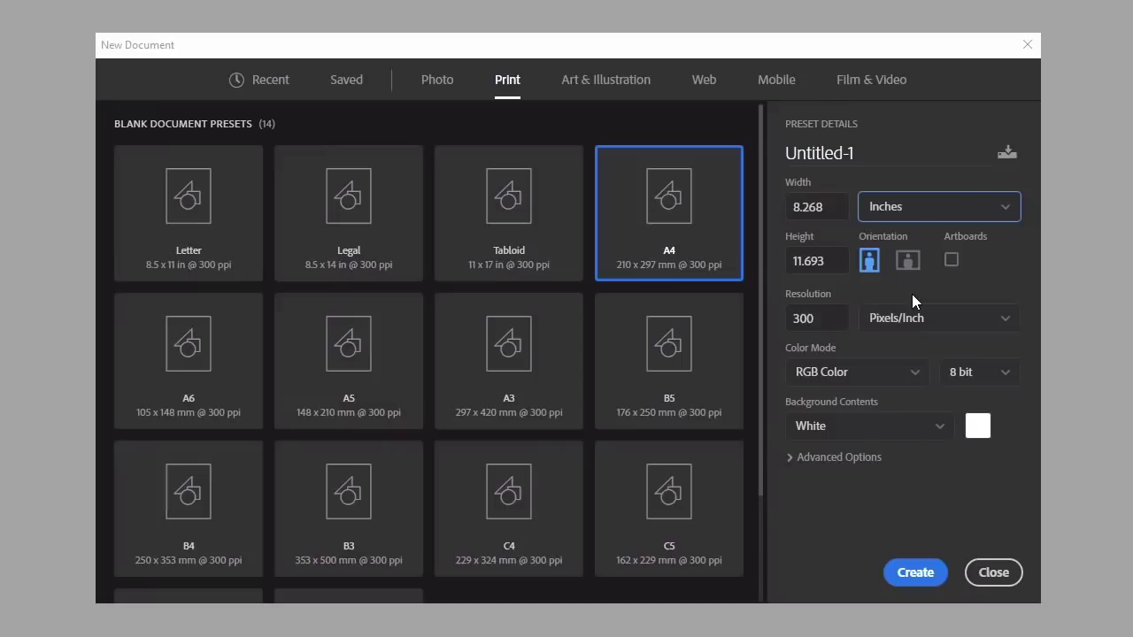
Set the color mode of the new A4 document to CMYK Color
left_click(907, 375)
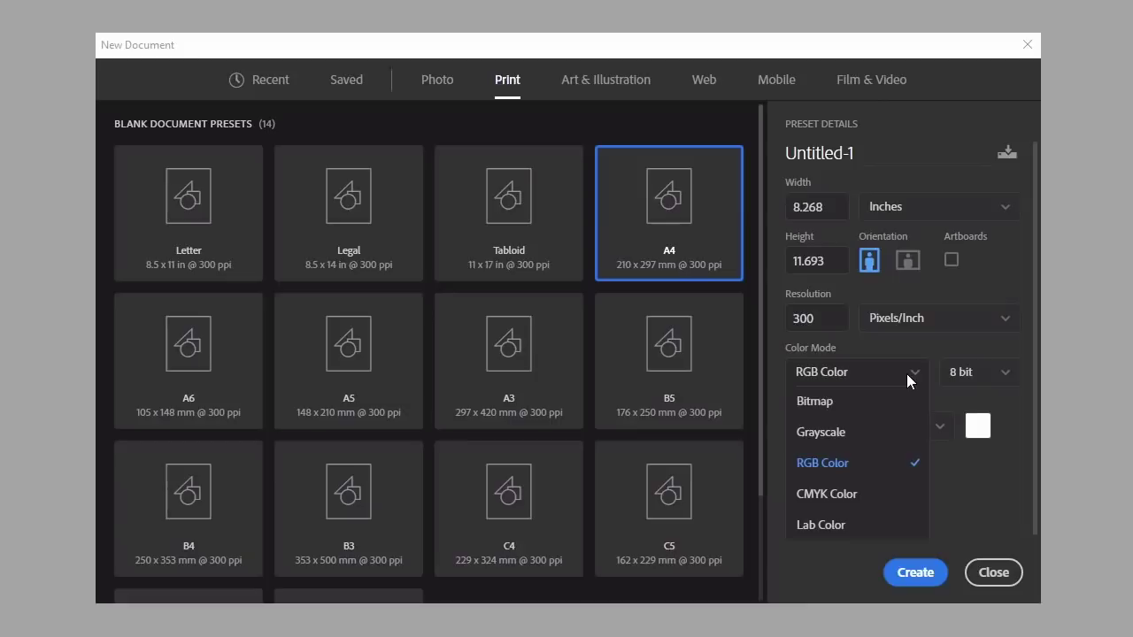
left_click(868, 496)
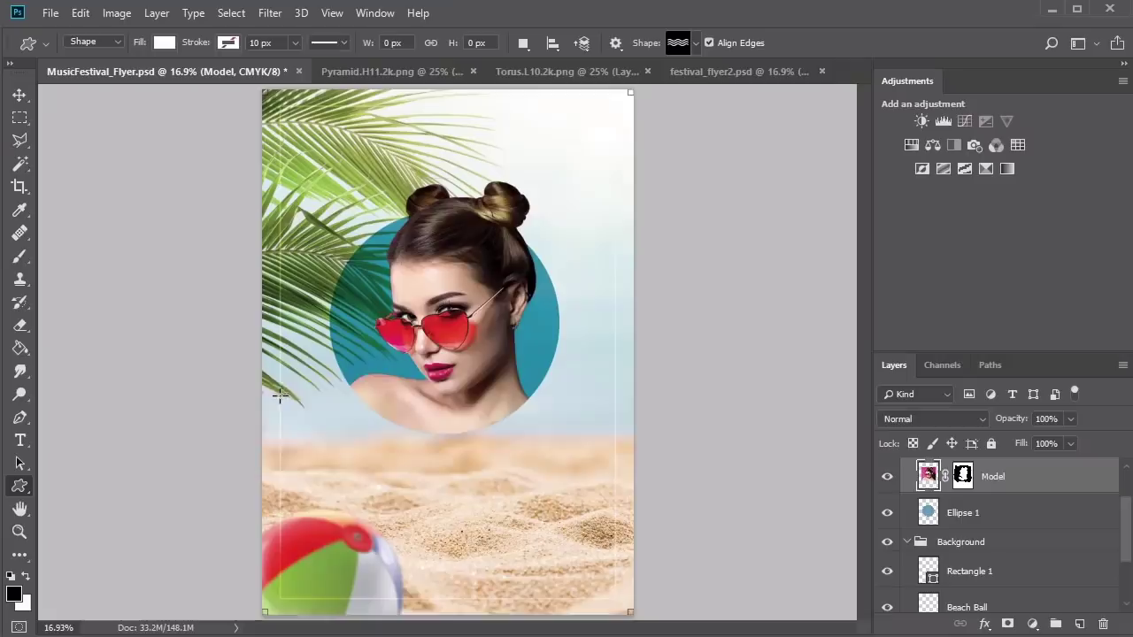
Draw a white wavy-lines custom shape across the lower-left part of the model's circle, and switch to the Move tool
left_click_drag(280, 396, 462, 451)
key("v")
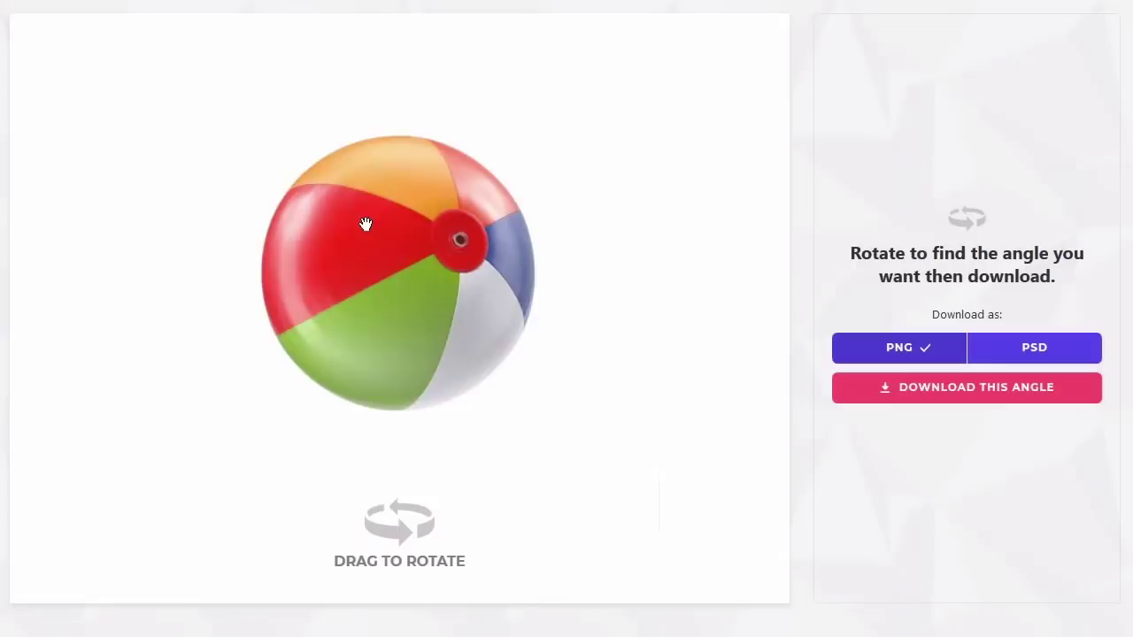
Rotate the 3D beach ball on its download page to view another angle
left_click_drag(366, 222, 313, 222)
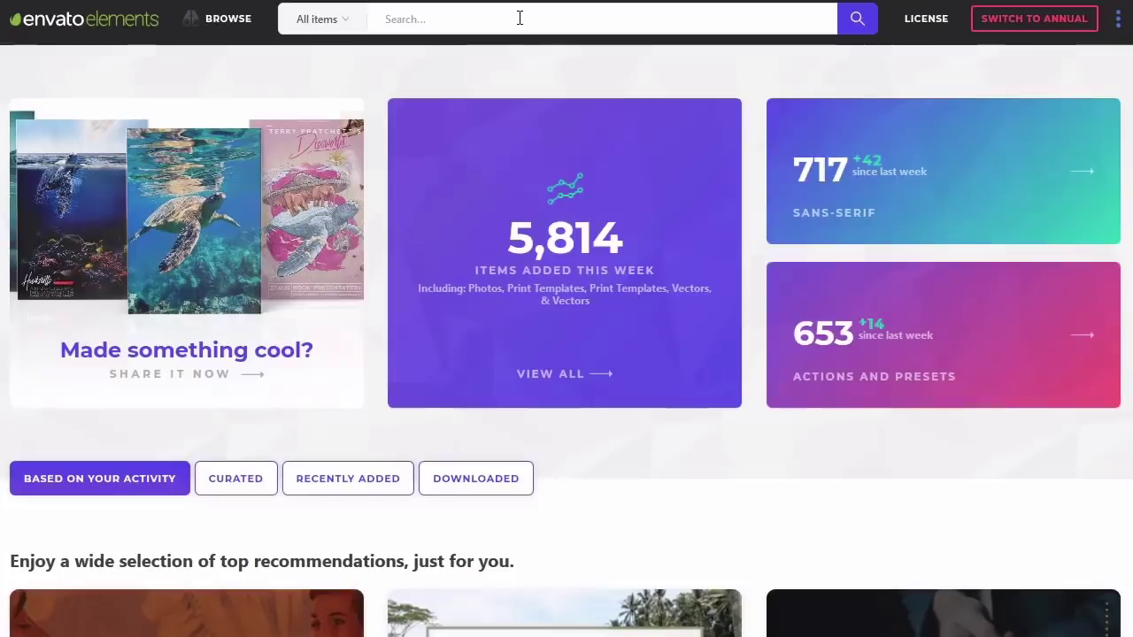
Search Envato Elements for "Flyer" and look at the graphic template results
type("Flyer")
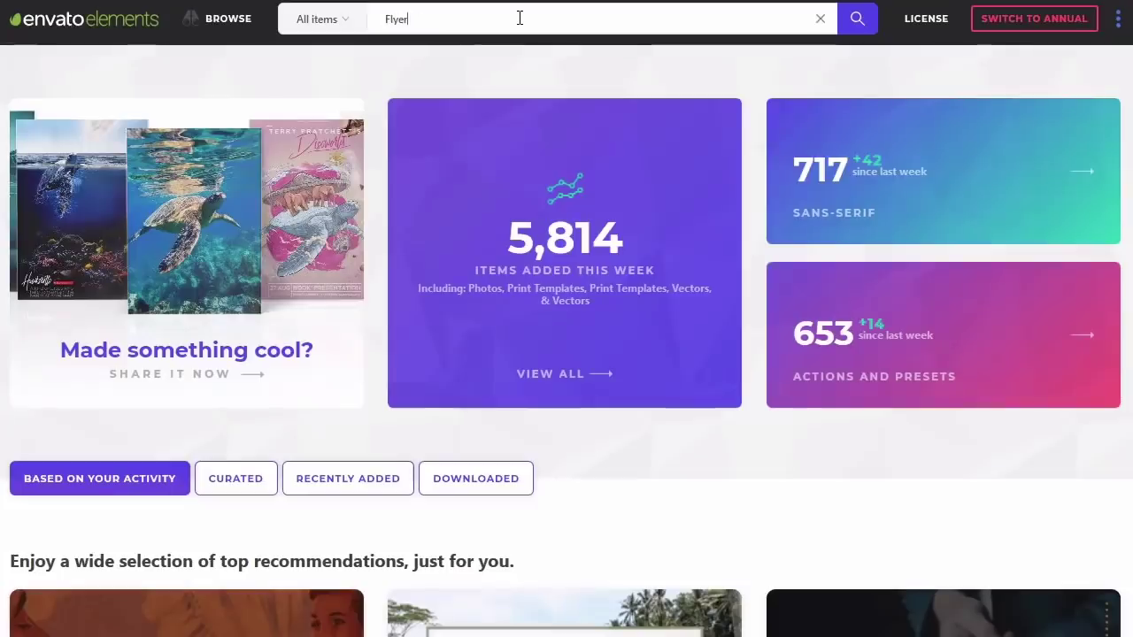
key("Return")
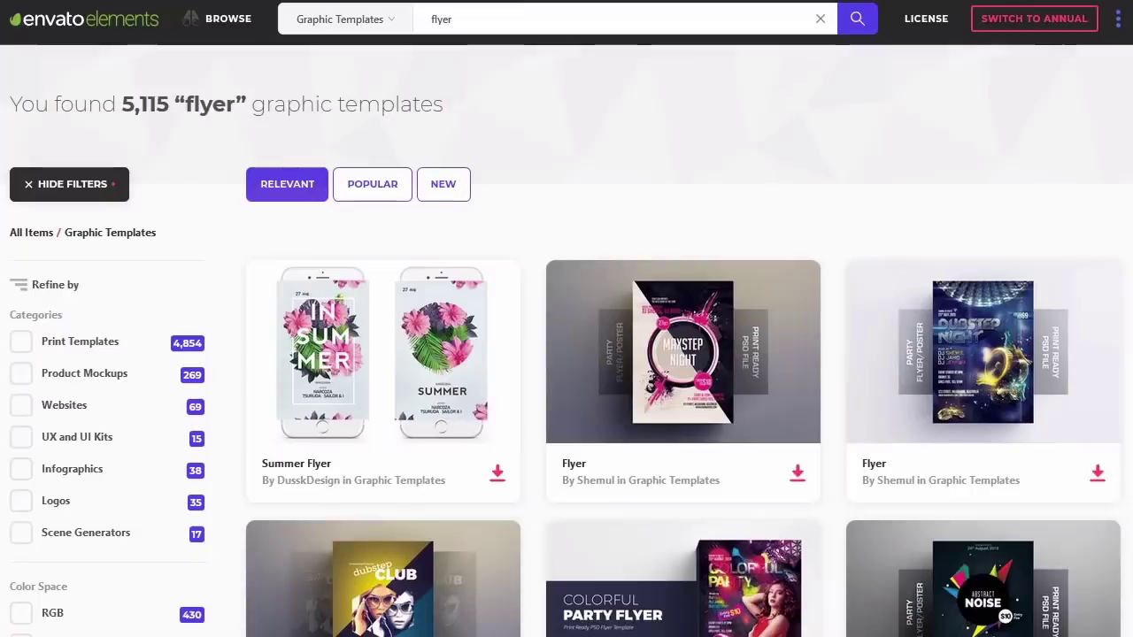
scroll(566, 354, "down", 2)
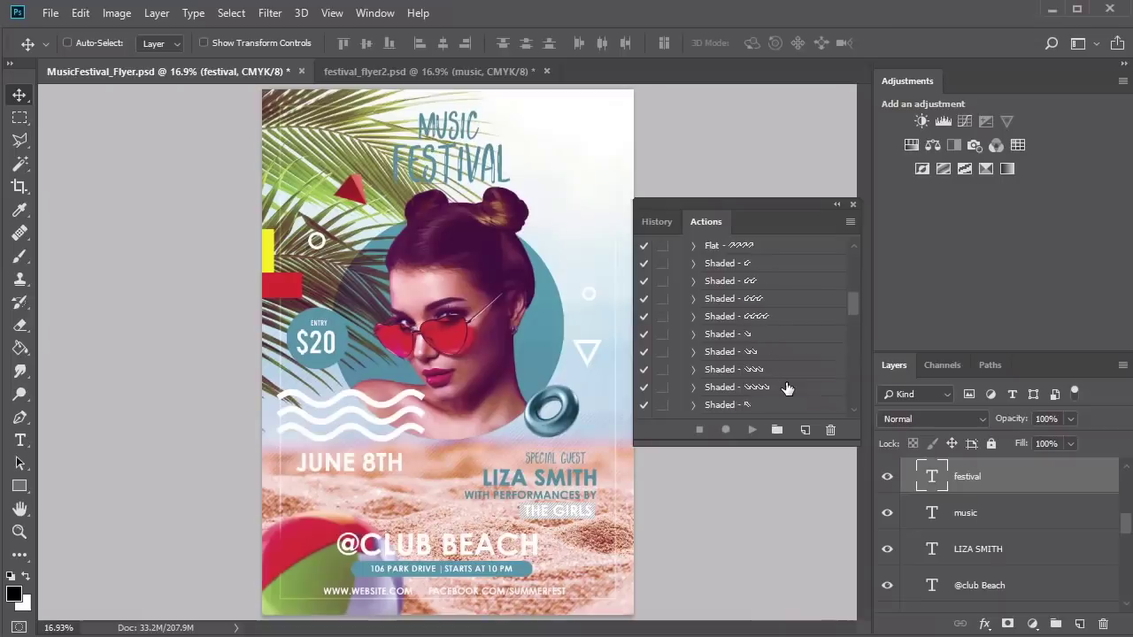
Select one of the Shaded actions for the festival text layer in MusicFestival_Flyer.psd
left_click(744, 336)
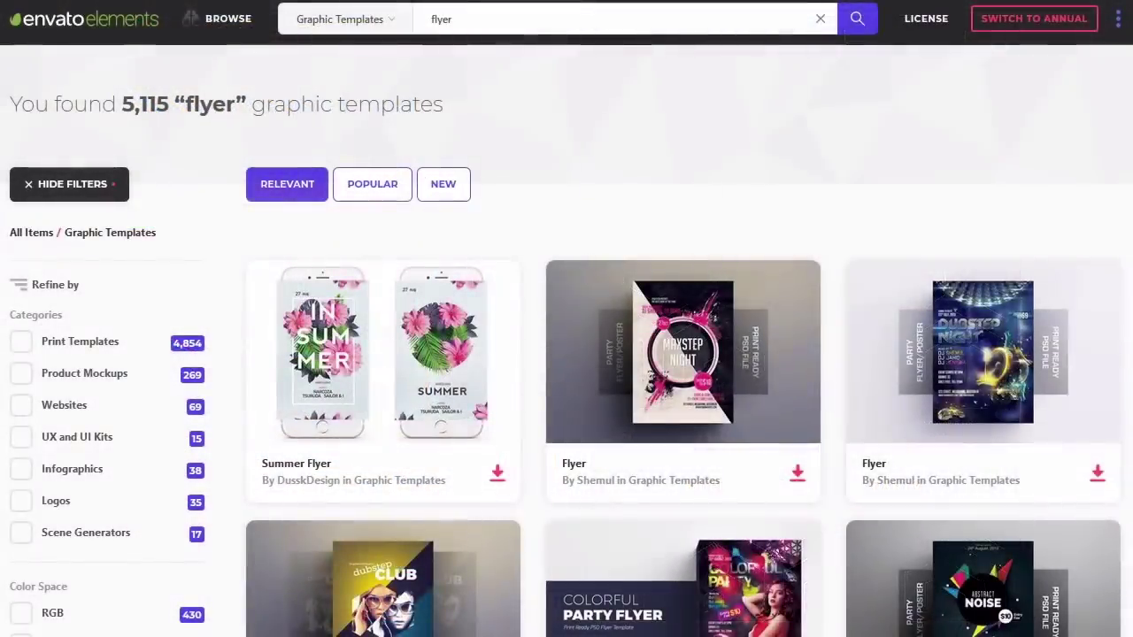
Browse the flyer graphic templates on Envato Elements for design inspiration
scroll(567, 318, "down", 1)
scroll(567, 318, "down", 3)
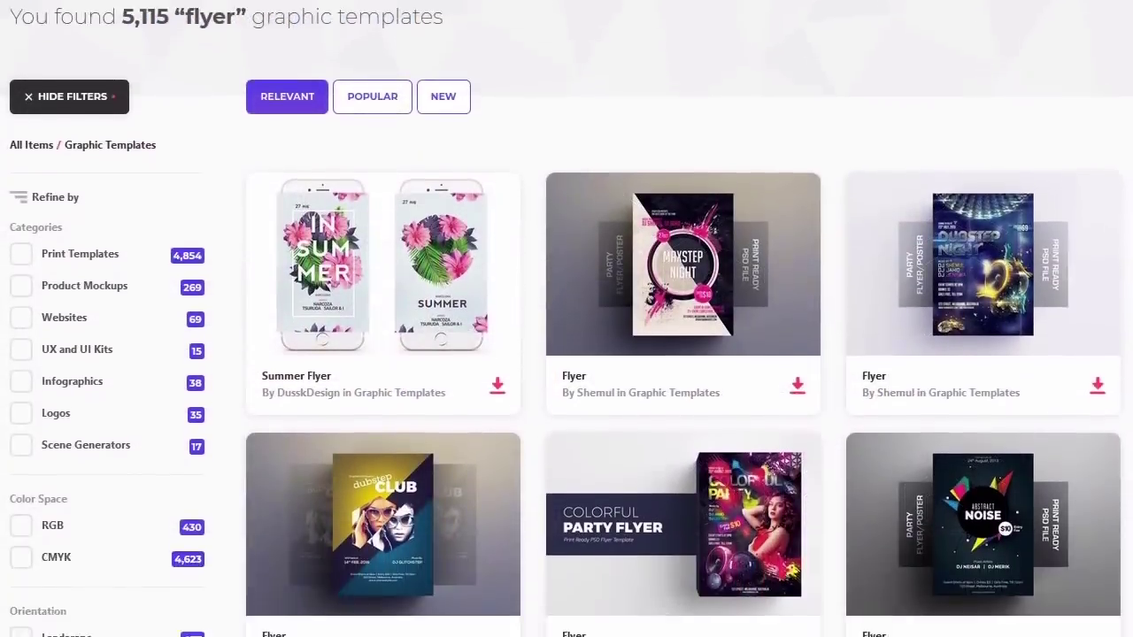
scroll(566, 319, "down", 3)
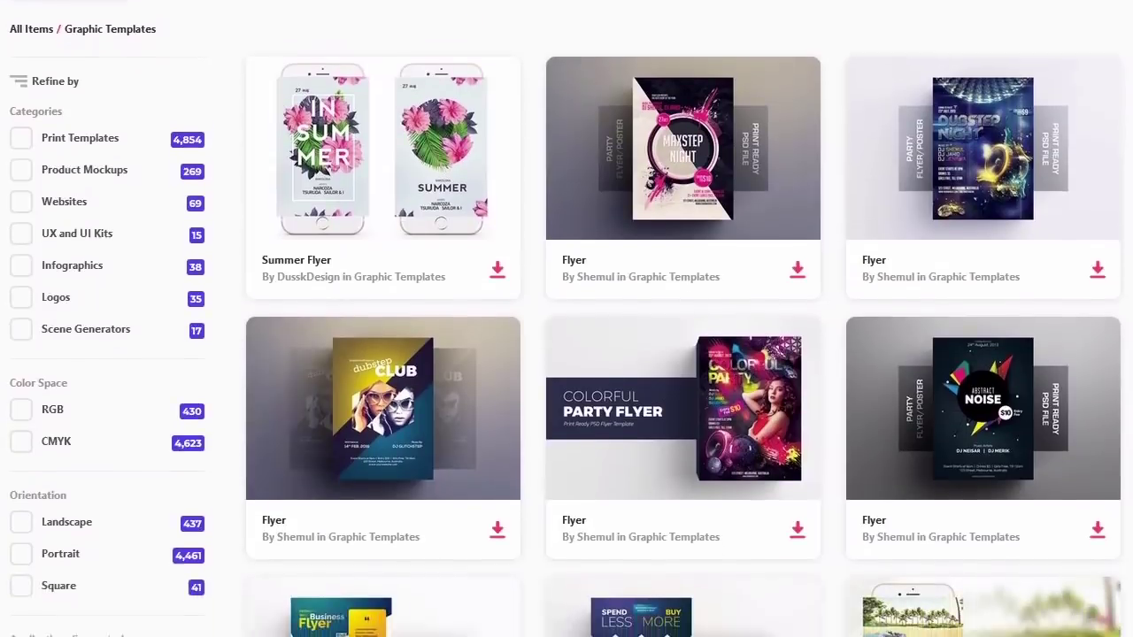
scroll(566, 319, "down", 3)
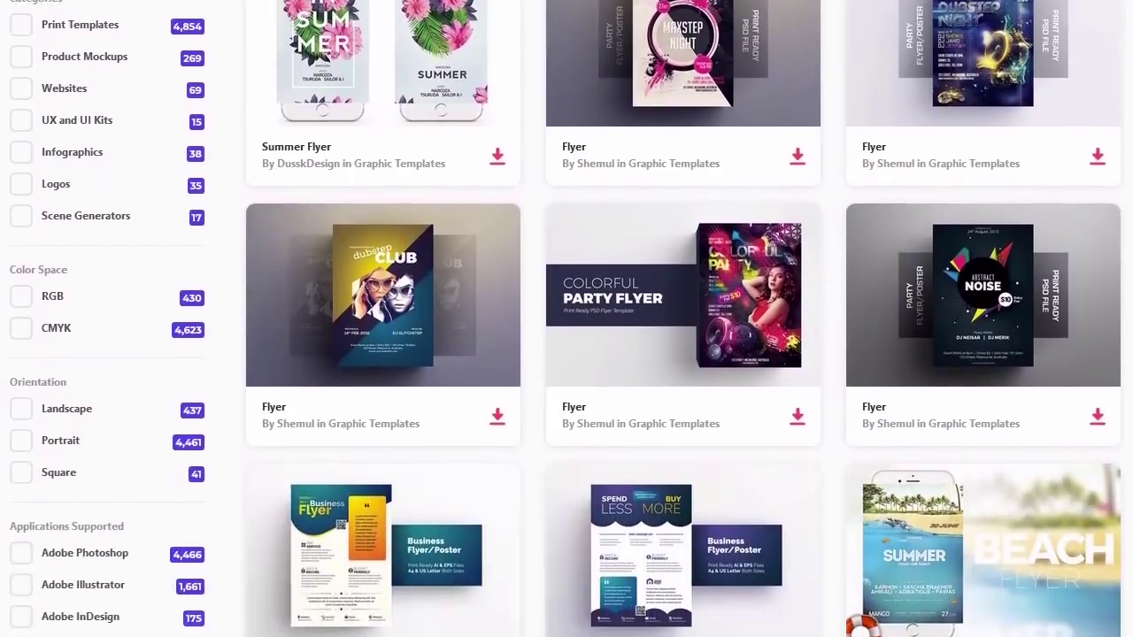
scroll(566, 319, "down", 3)
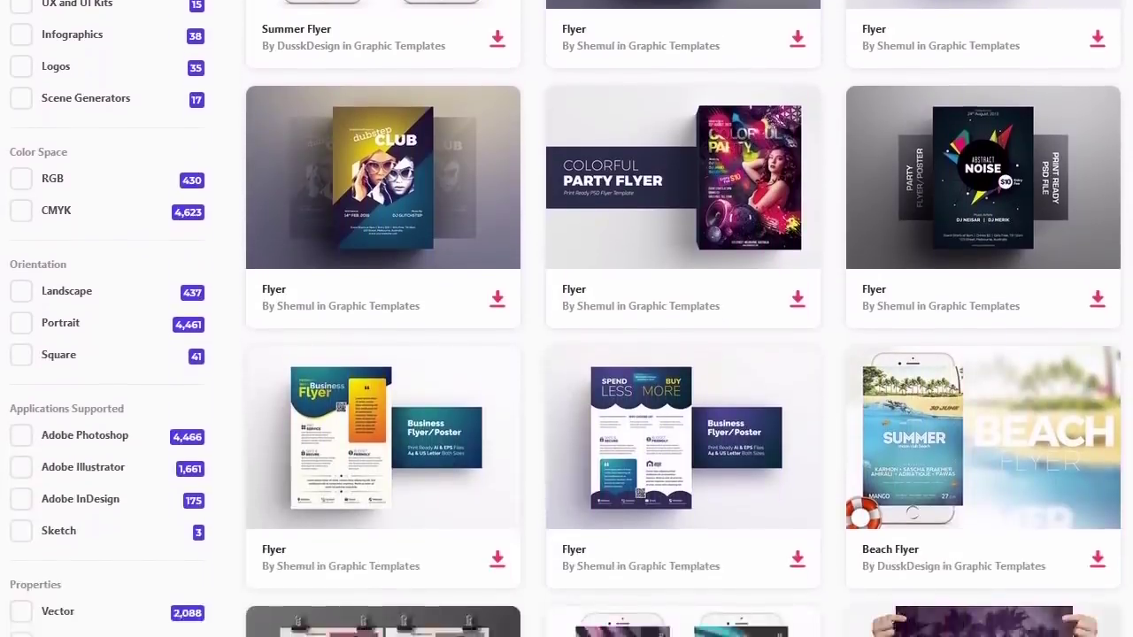
scroll(567, 319, "down", 2)
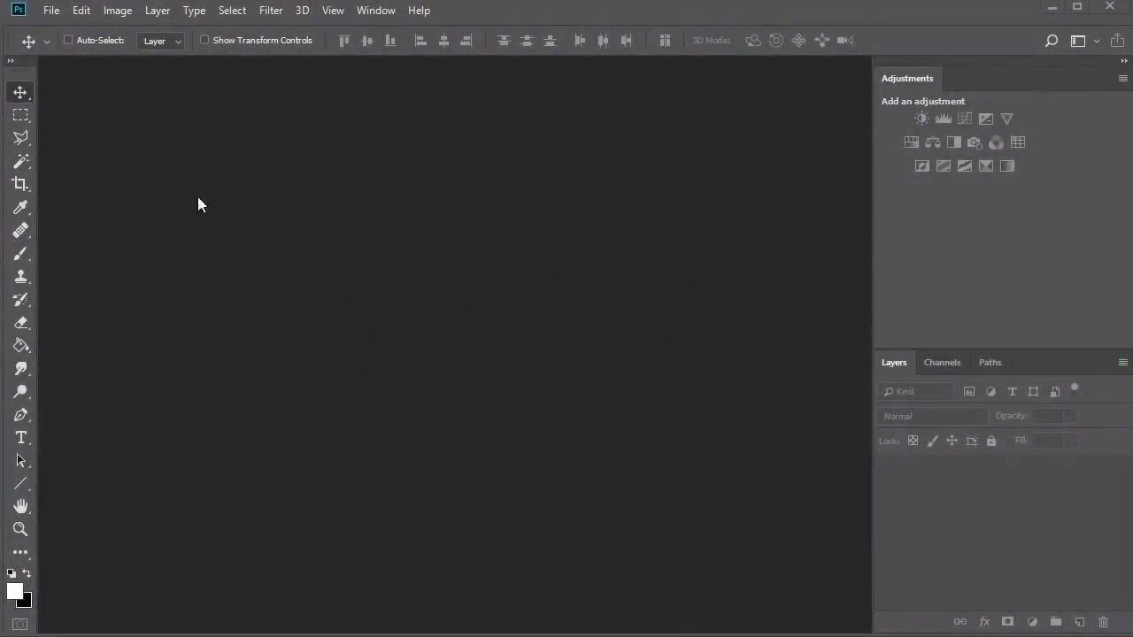
Start a new Photoshop document from the A4 print preset
left_click(57, 18)
left_click(68, 35)
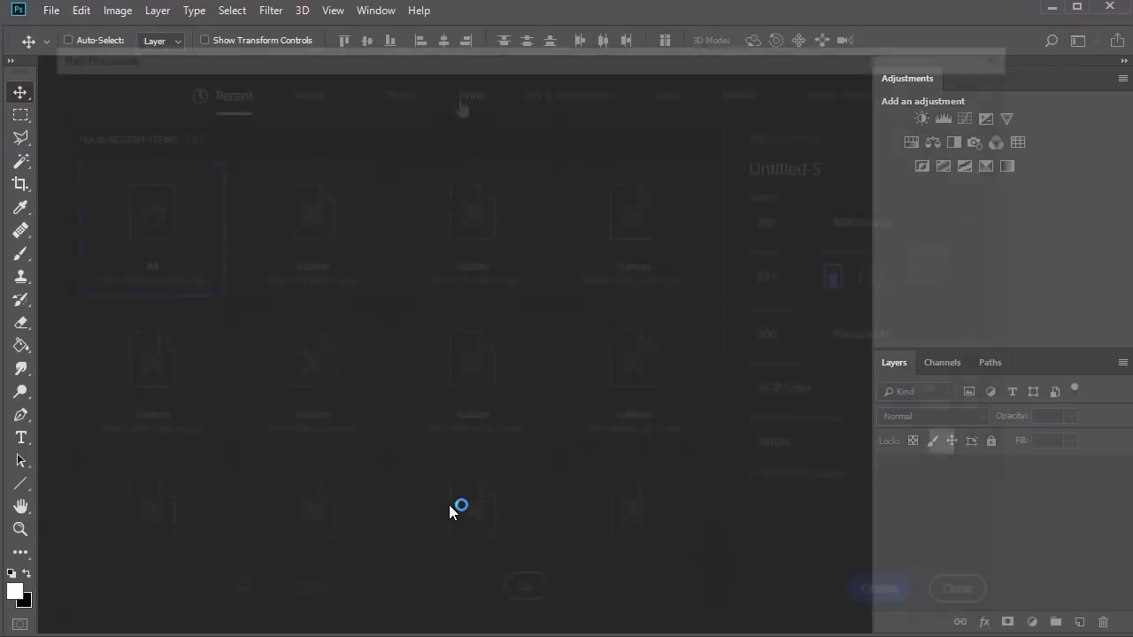
left_click(469, 96)
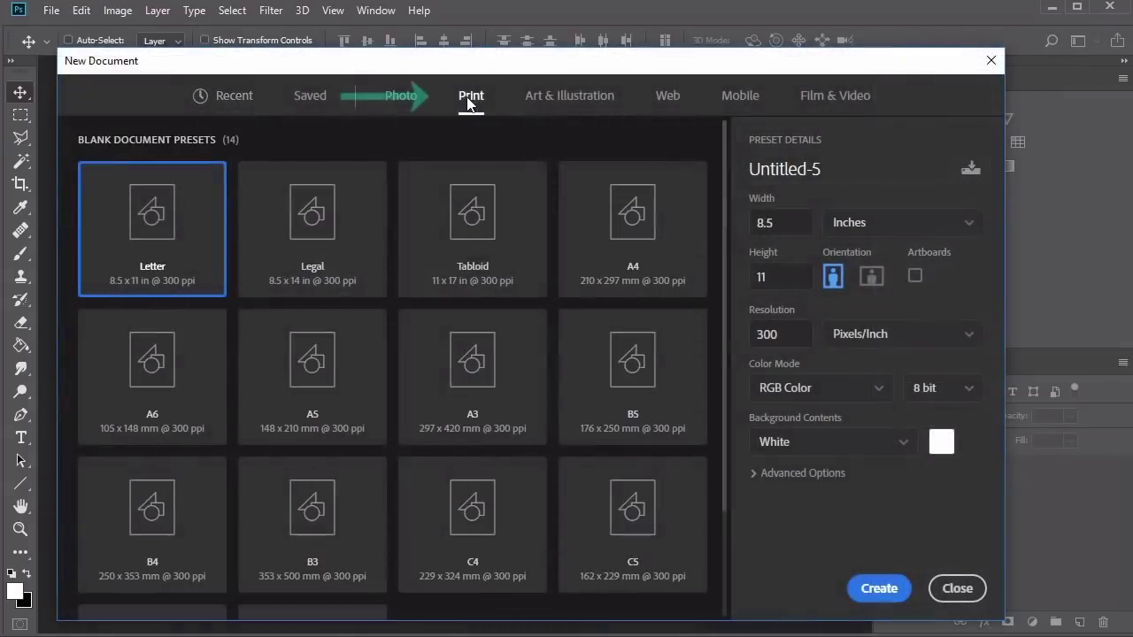
left_click(659, 256)
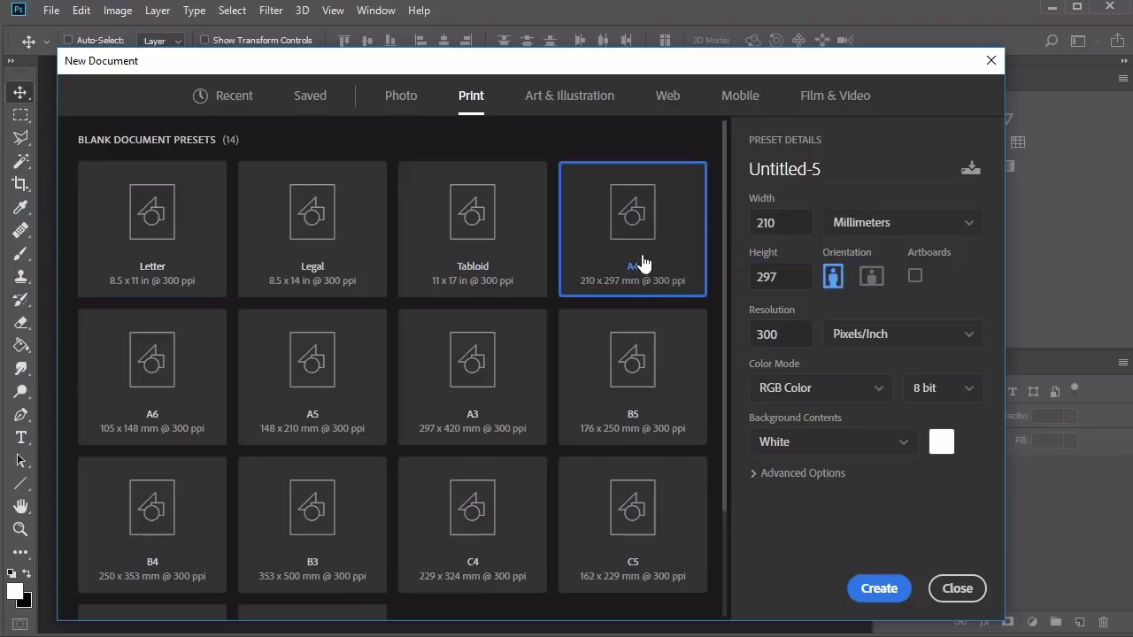
Try the A6 and A5 print presets and select A4 again
left_click(182, 417)
left_click(298, 426)
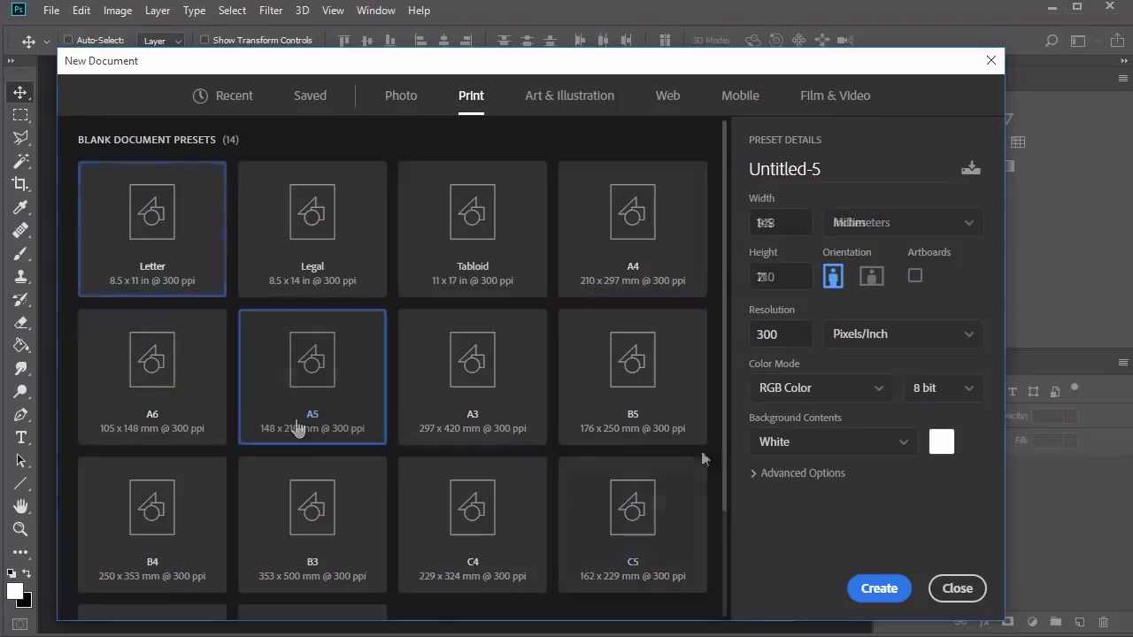
left_click(645, 257)
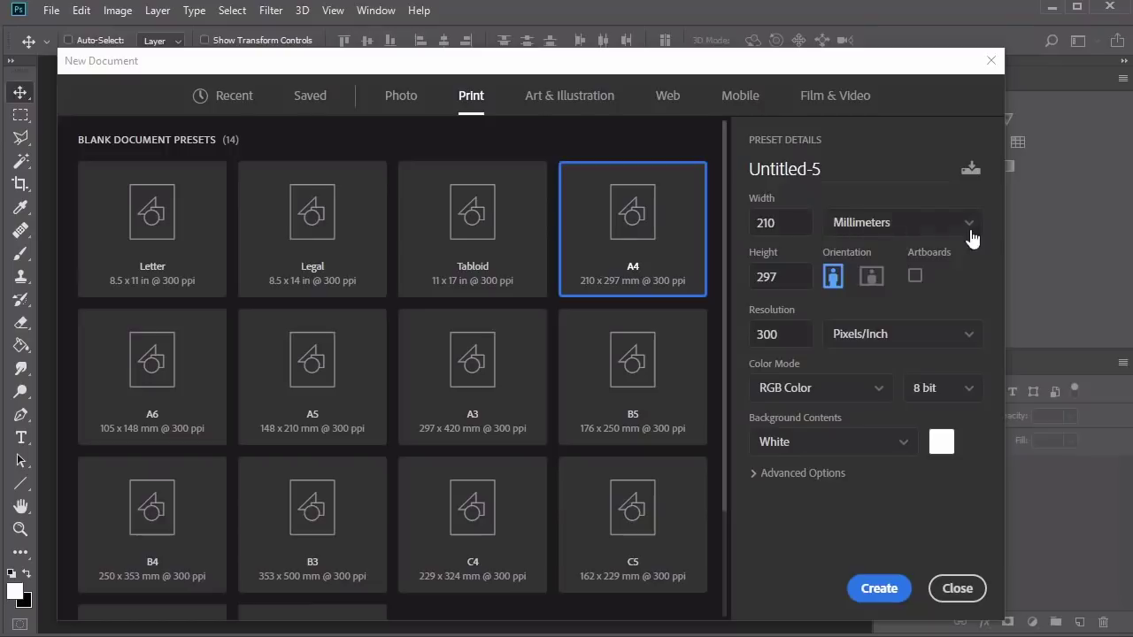
Create the A4 document in inches with CMYK Color mode, and add a new empty layer above the background
left_click(969, 222)
left_click(943, 283)
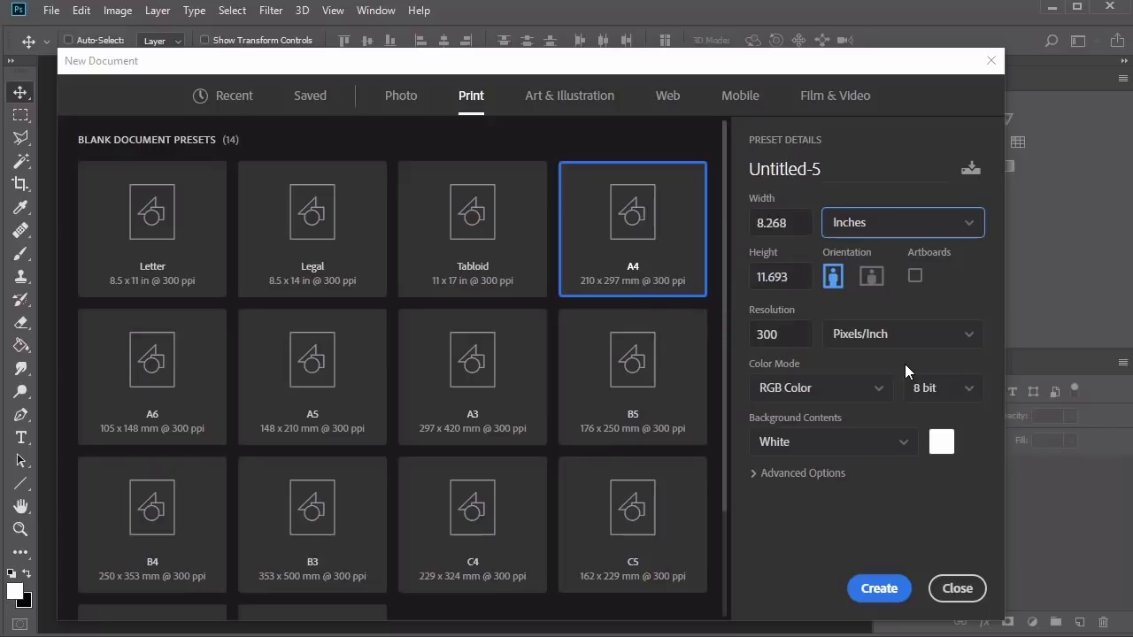
left_click(877, 389)
left_click(852, 512)
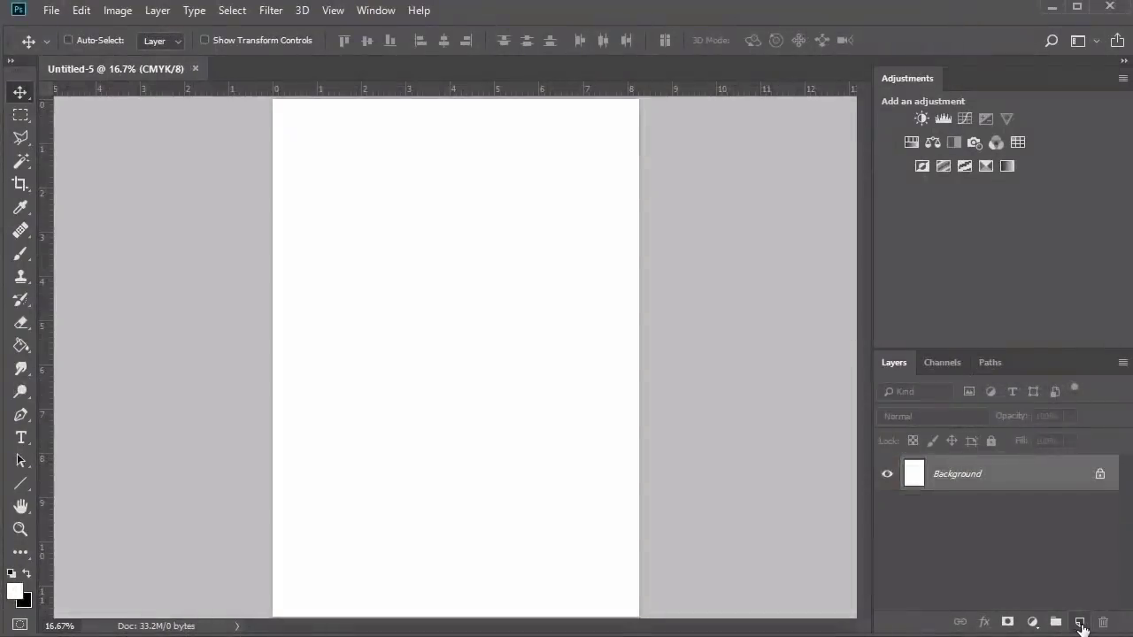
left_click(1080, 623)
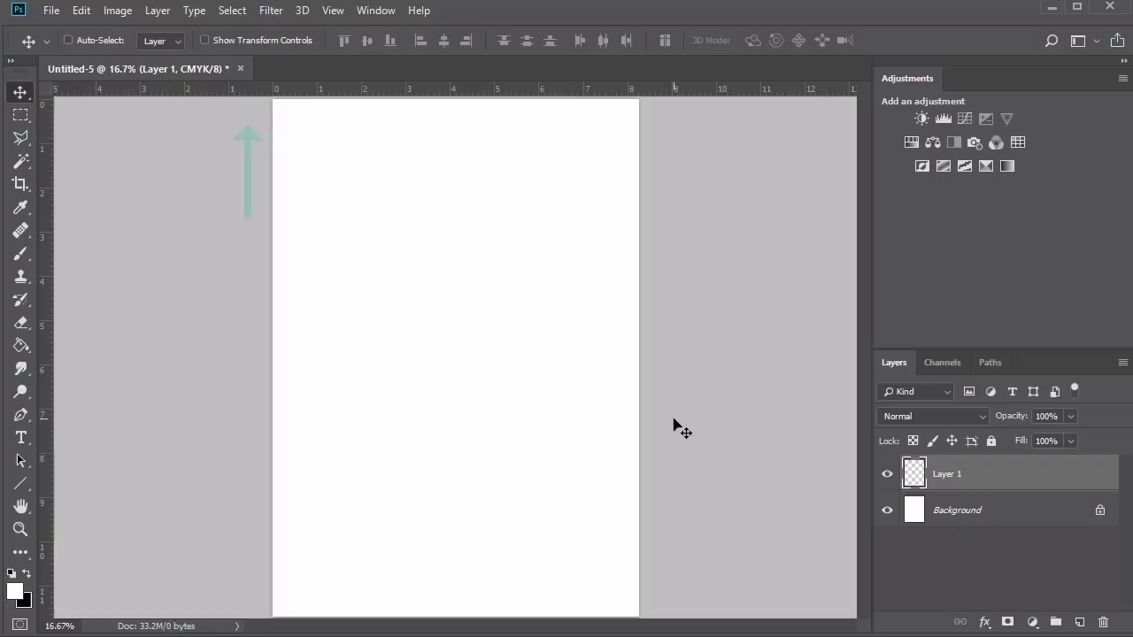
Try a vertical guide about 1.4 inches from the page's left edge and a horizontal one about 3.5 inches down, and undo both
left_click_drag(54, 206, 333, 207)
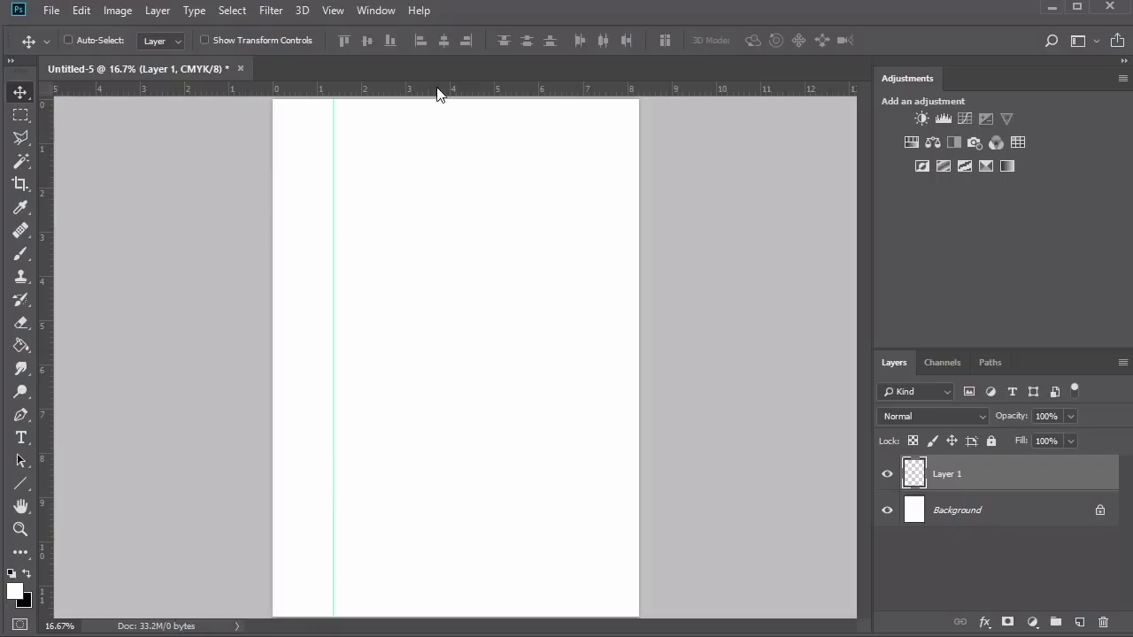
left_click_drag(437, 91, 434, 256)
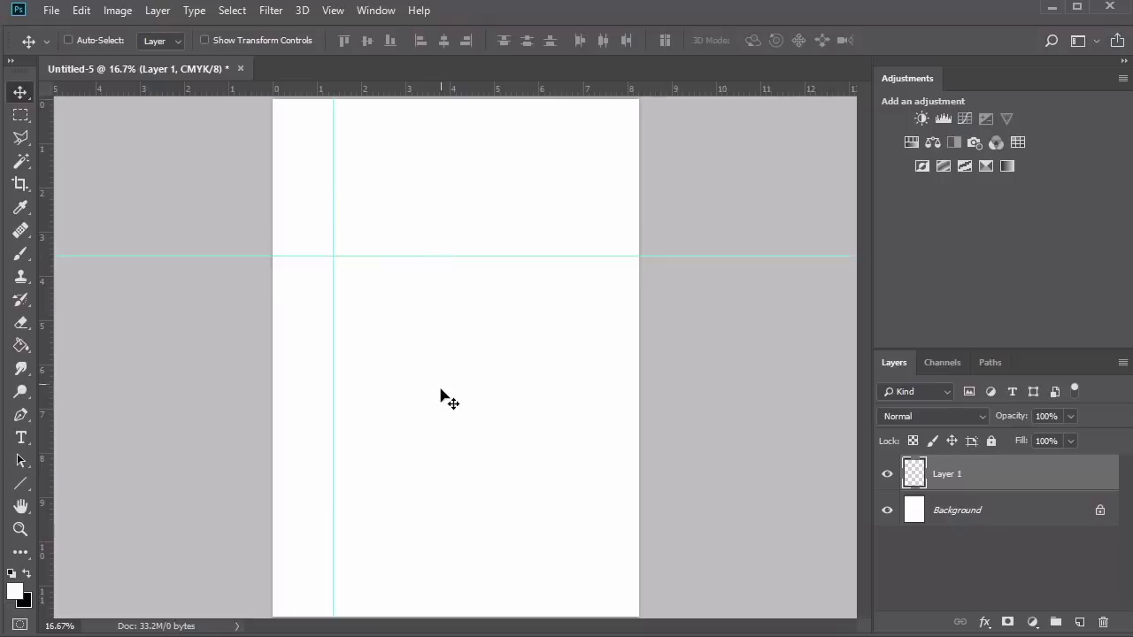
key("ctrl+z")
key("ctrl+z")
key("ctrl+z")
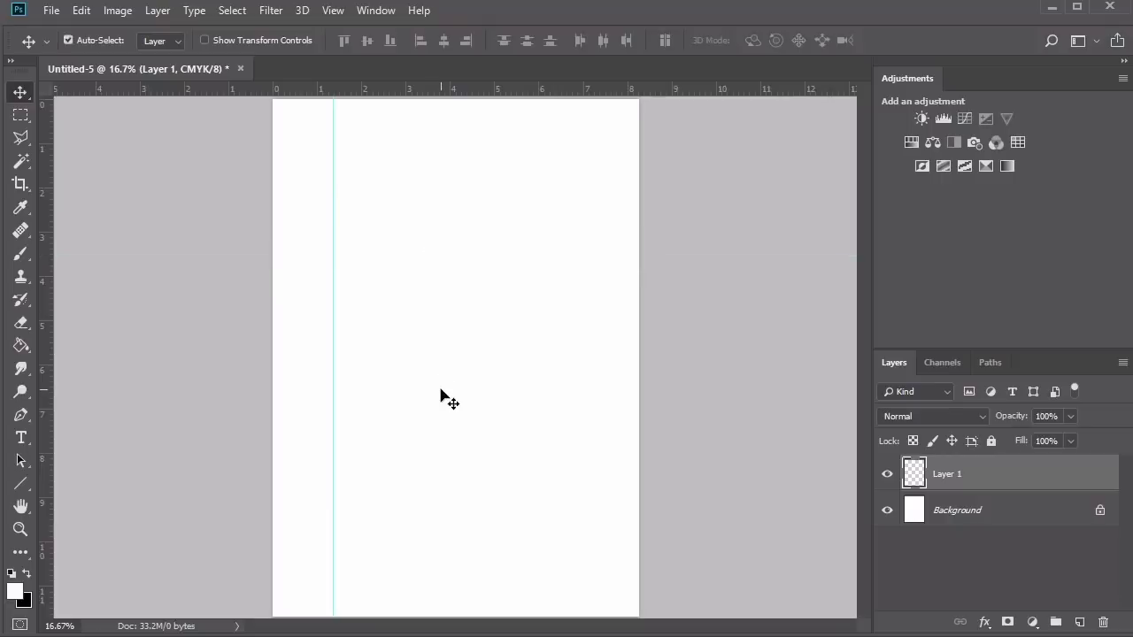
key("ctrl+z")
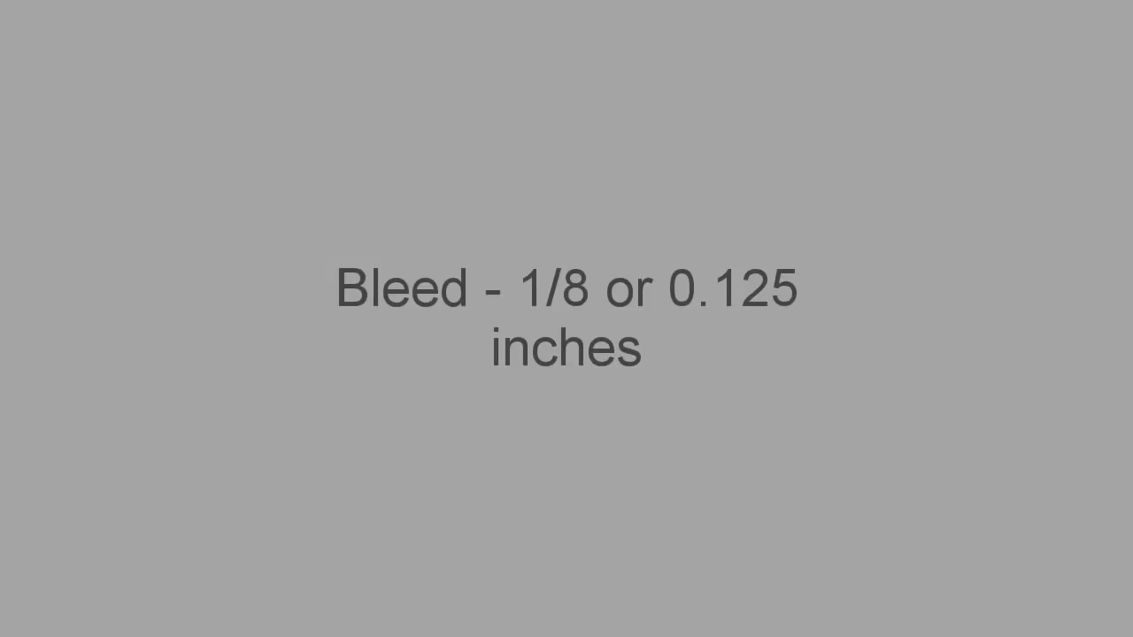
Switch to Calculator and divide 1 by 8 to get the bleed in decimal inches
left_click(463, 480)
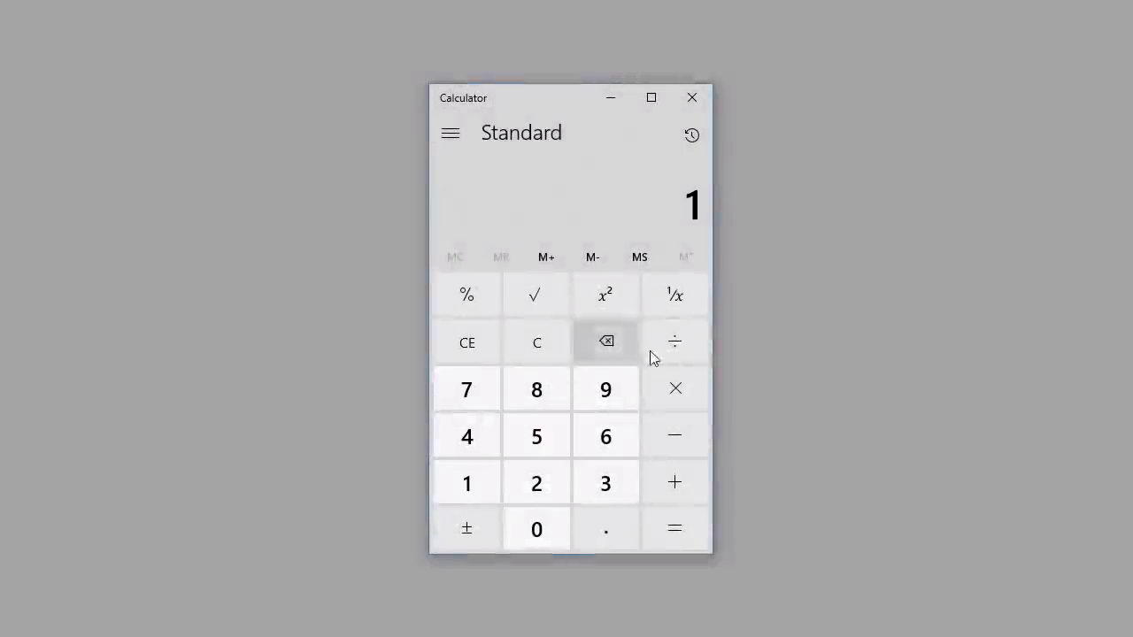
left_click(653, 354)
left_click(545, 391)
left_click(688, 541)
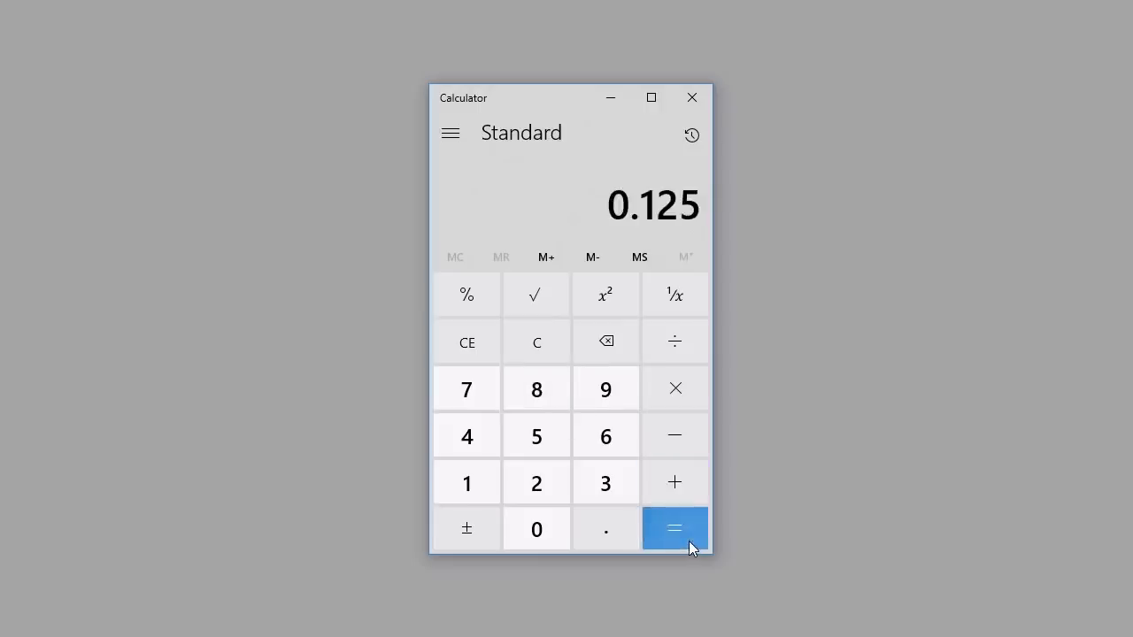
Clear the previous calculation and subtract the 0.125-inch bleed from the page height of 11.693 inches
left_click(487, 358)
double_click(466, 484)
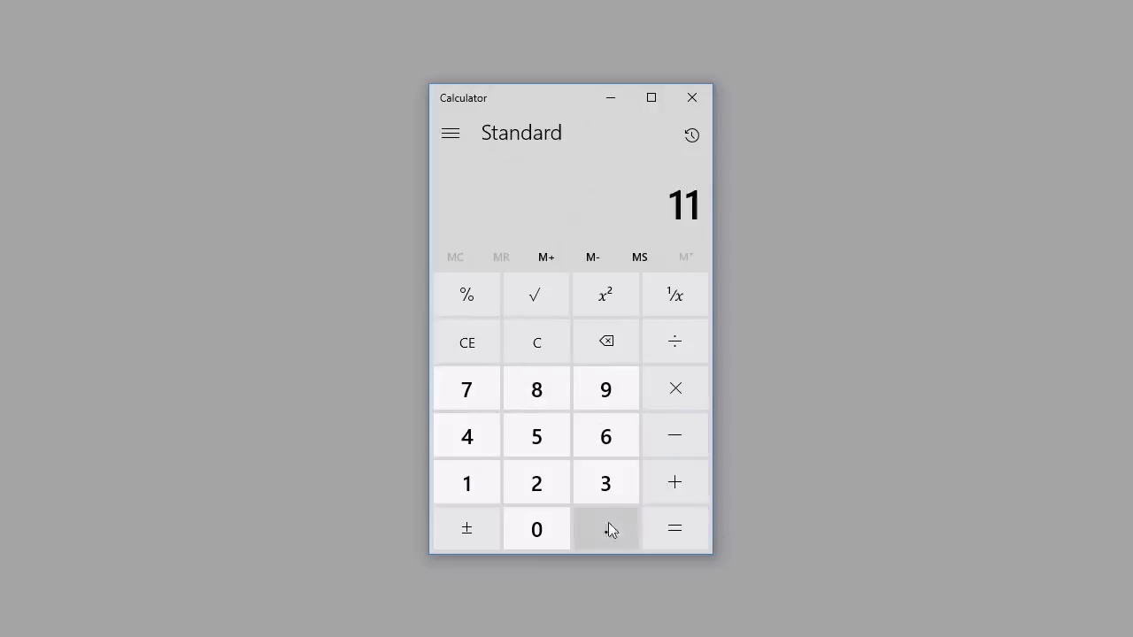
left_click(607, 526)
left_click(607, 437)
left_click(605, 391)
left_click(607, 493)
left_click(674, 435)
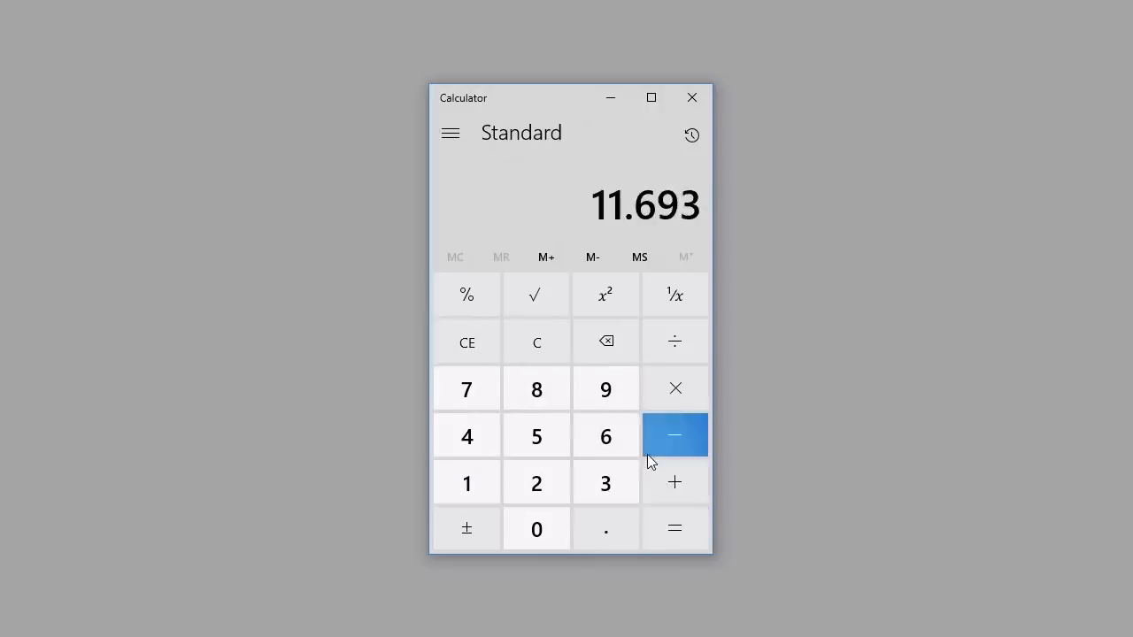
left_click(608, 526)
left_click(467, 483)
left_click(554, 484)
left_click(536, 437)
left_click(703, 530)
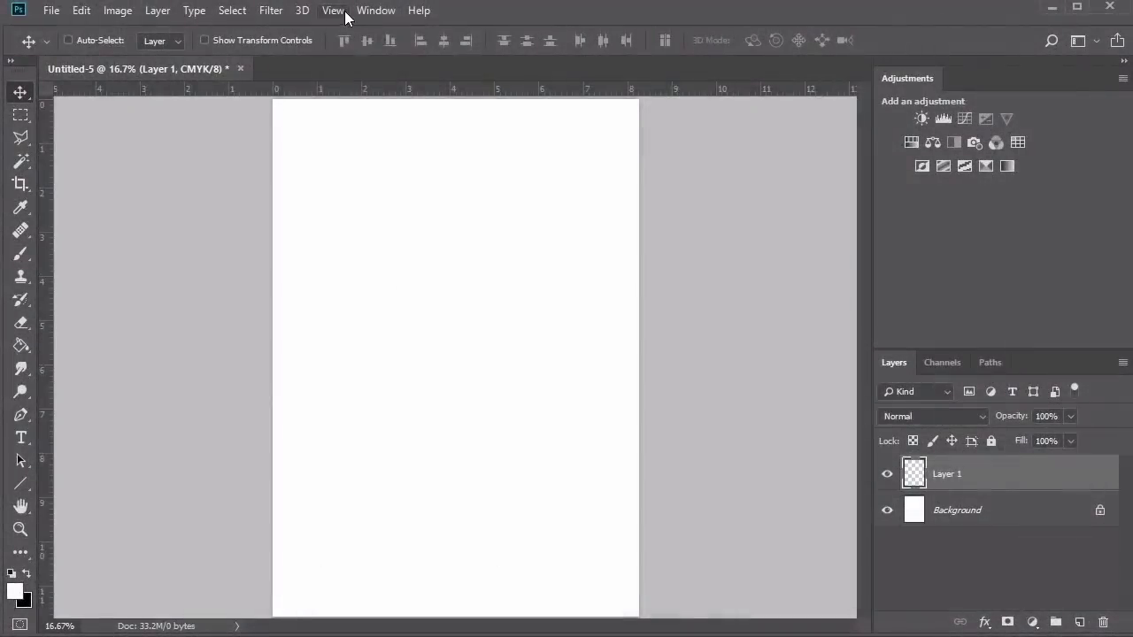
Add vertical bleed guides at 0.125 in and 8.143 in
left_click(329, 12)
left_click(398, 472)
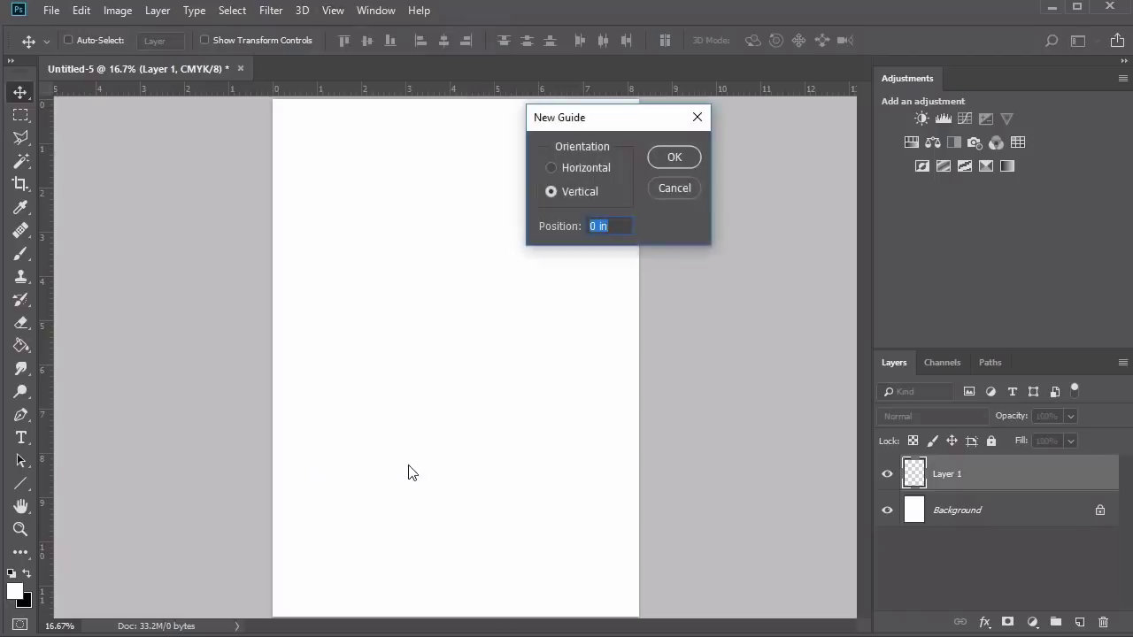
type(".125")
left_click(673, 157)
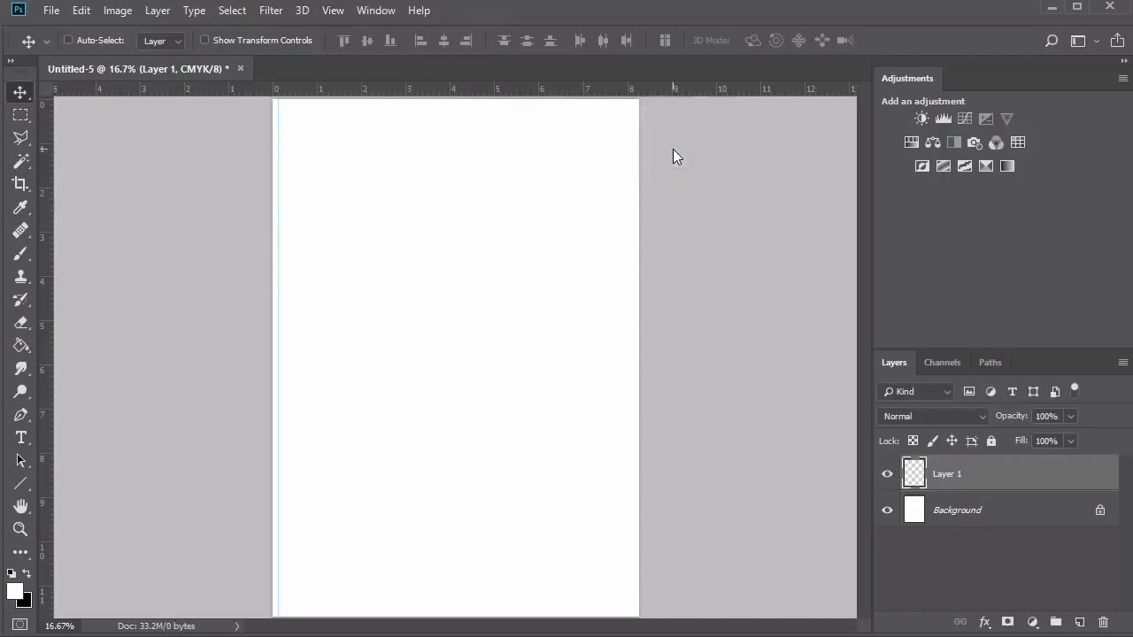
left_click(333, 9)
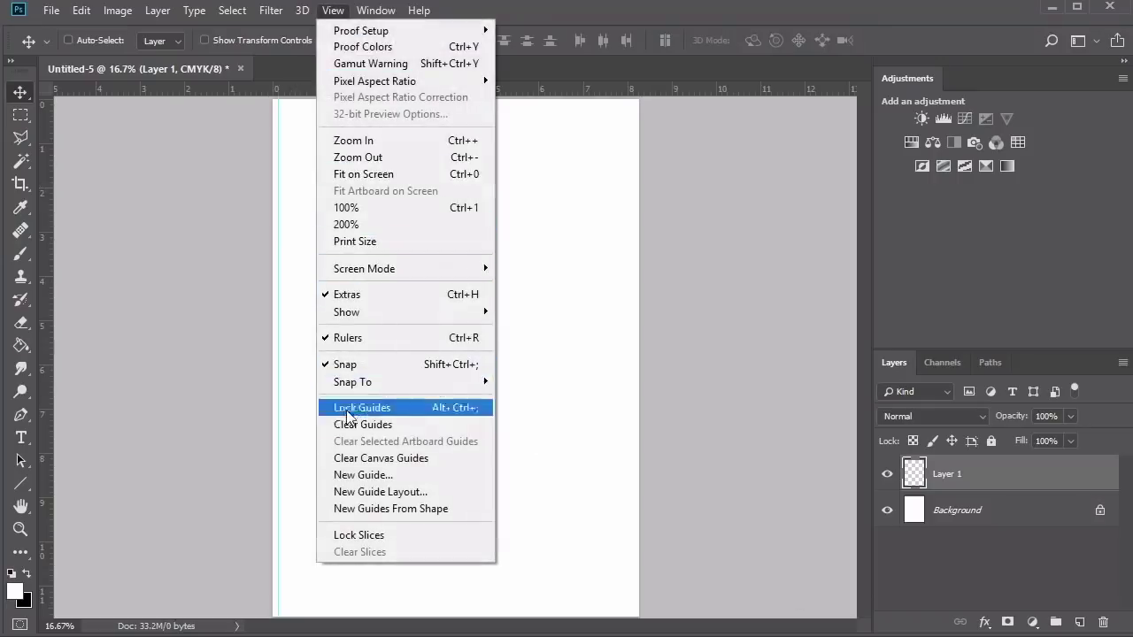
left_click(345, 474)
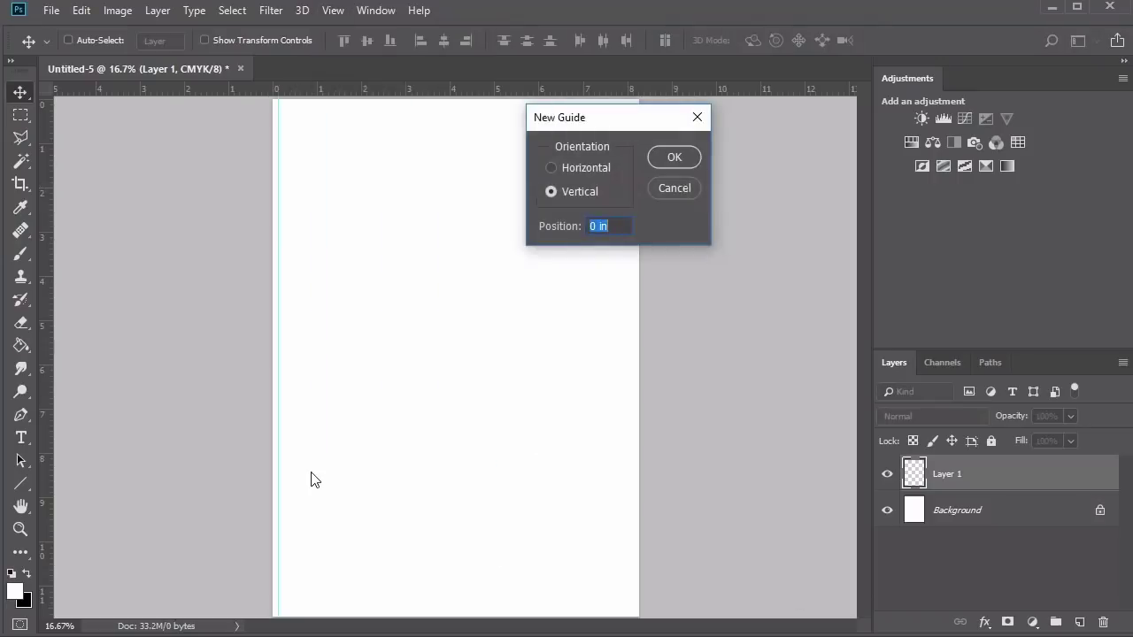
type("8.143")
left_click(666, 156)
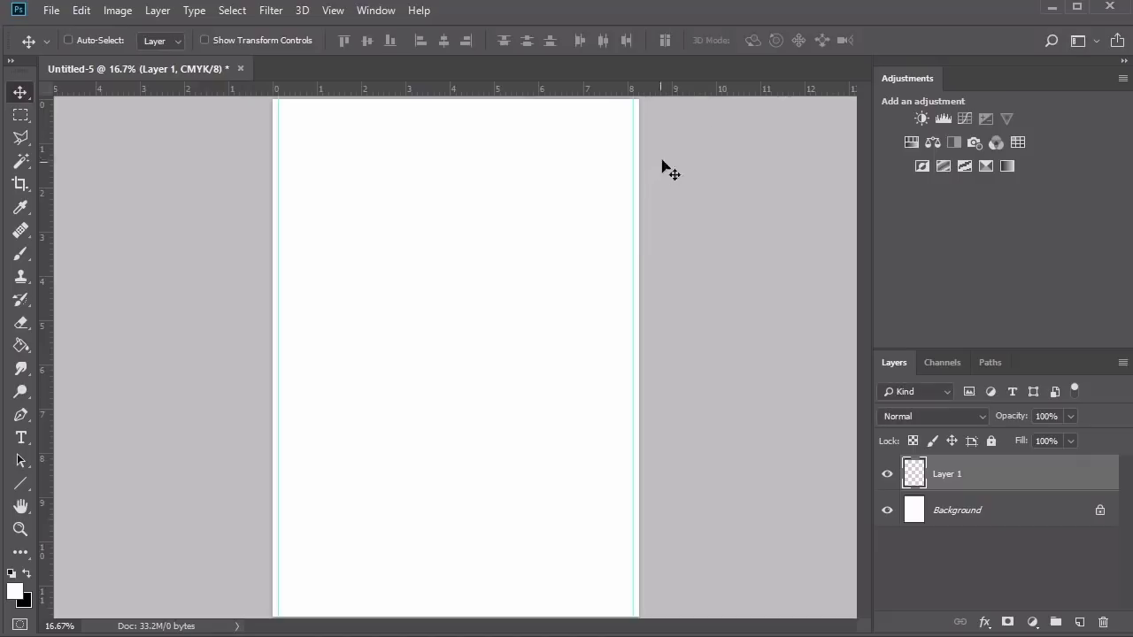
Add horizontal bleed guides at 0.125 in and 11.568 in
key("alt+v")
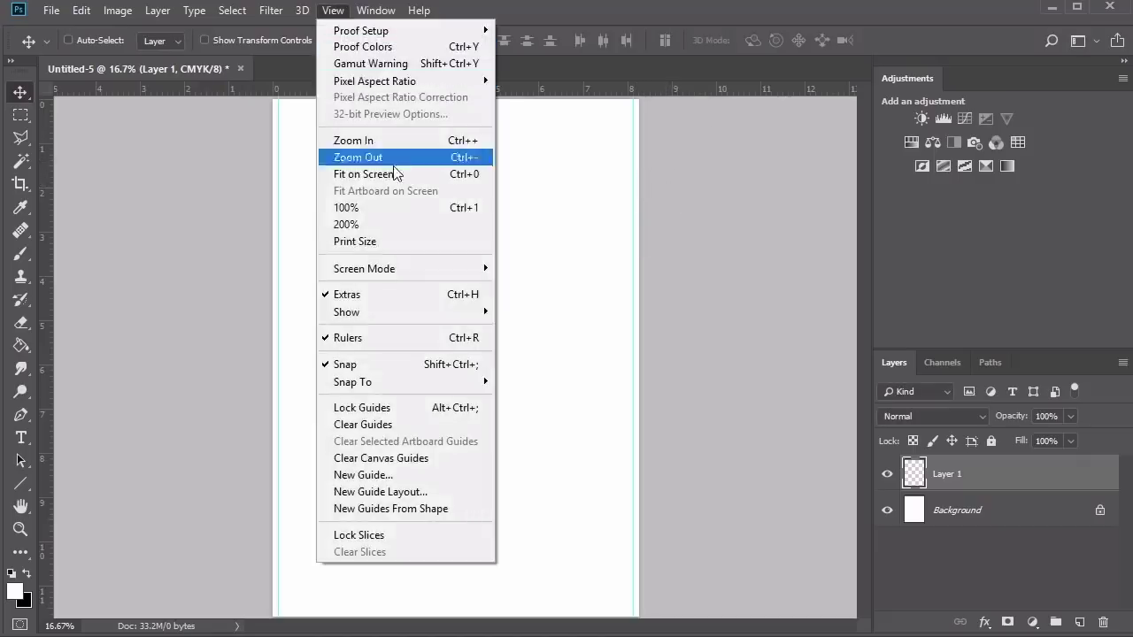
left_click(422, 475)
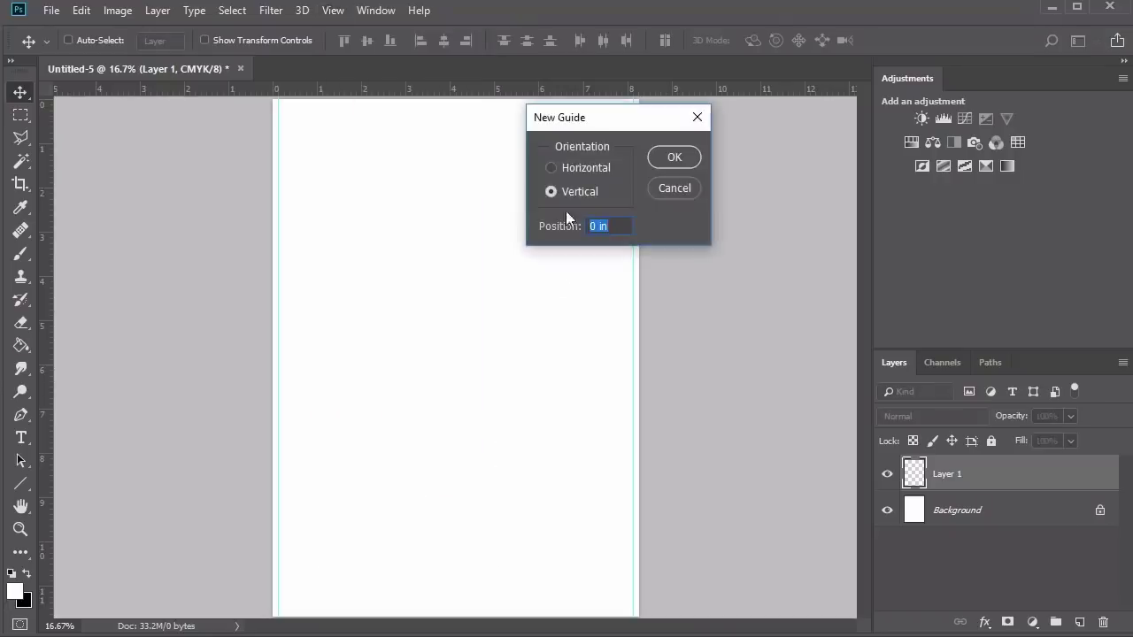
left_click(557, 168)
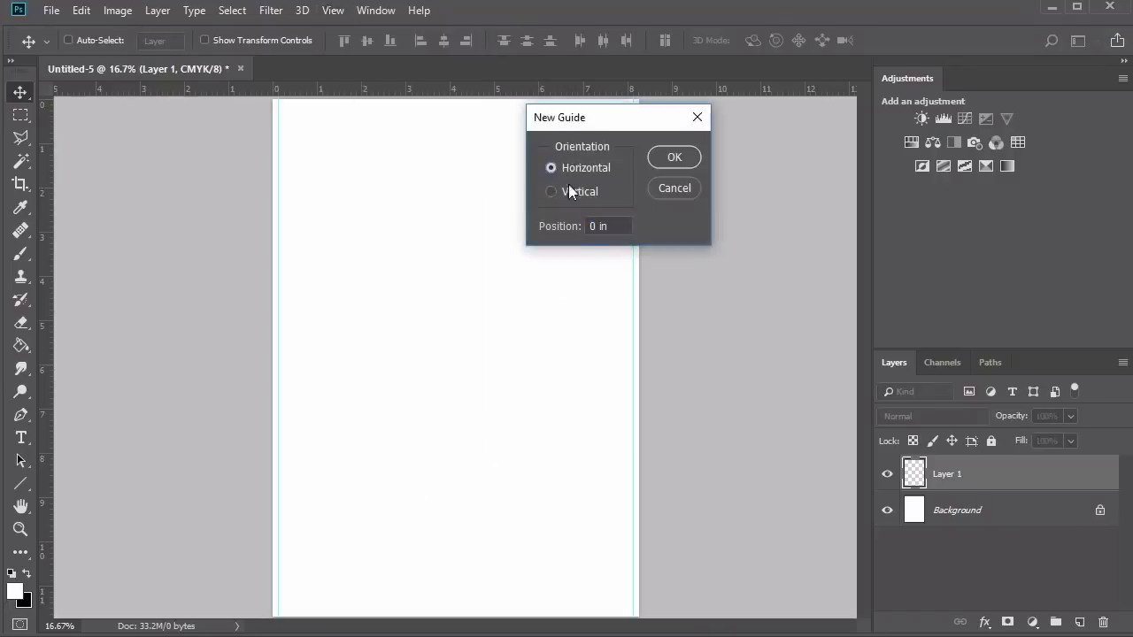
left_click(614, 230)
type(".125")
left_click(673, 156)
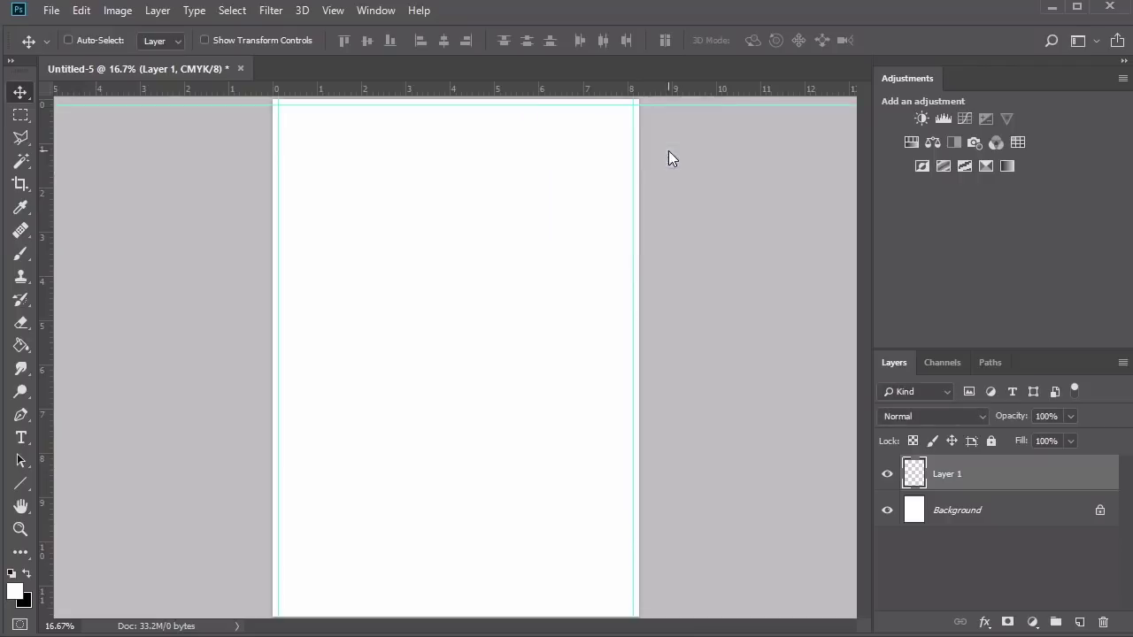
left_click(333, 10)
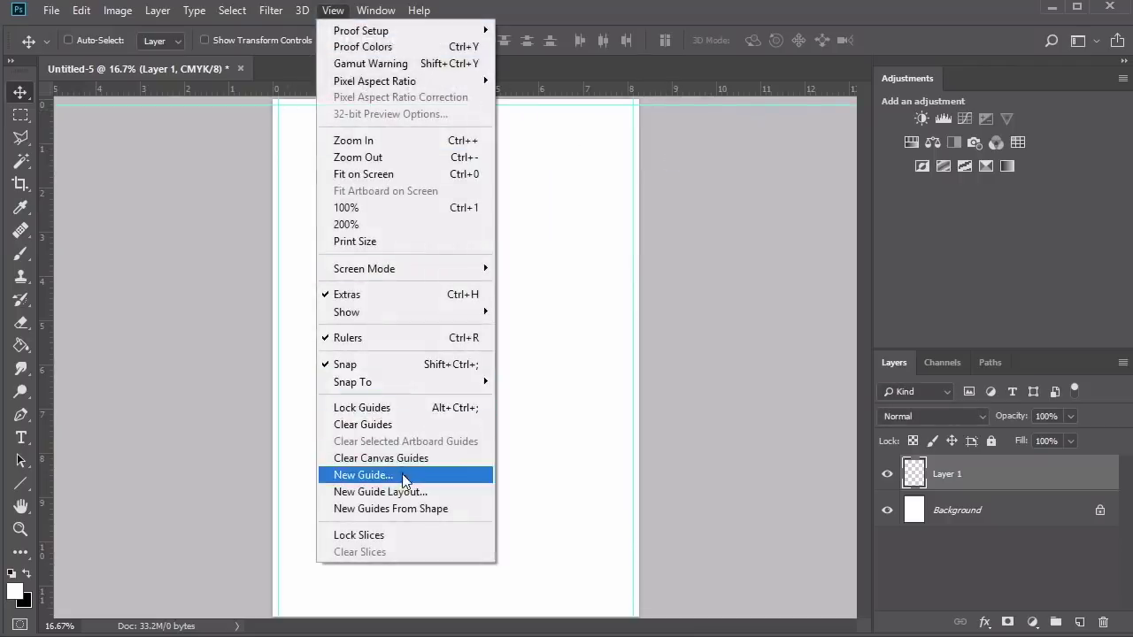
left_click(426, 471)
type("11.568")
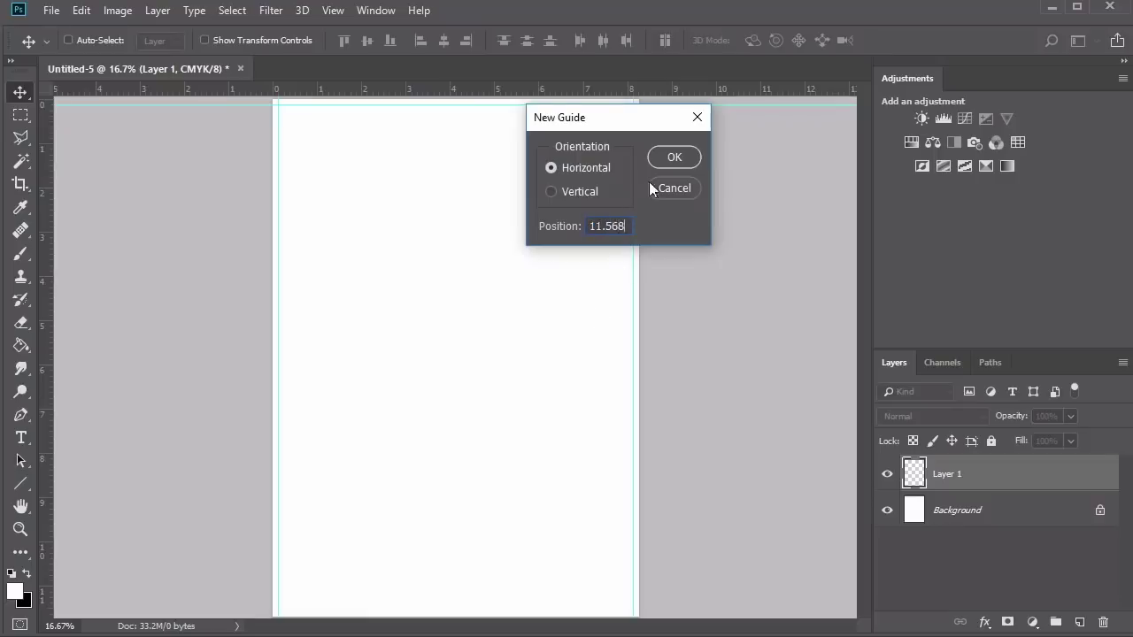
left_click(671, 159)
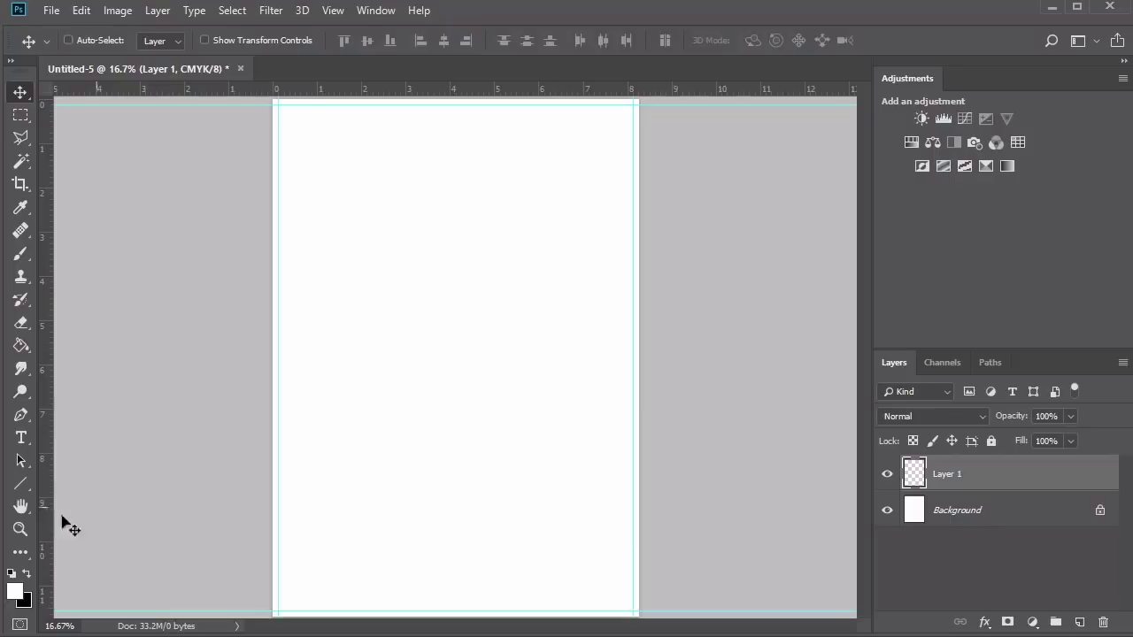
Select the small bleed squares between the guides and the page edges at all four page corners with the Rectangular Marquee
left_click(20, 529)
left_click(278, 121)
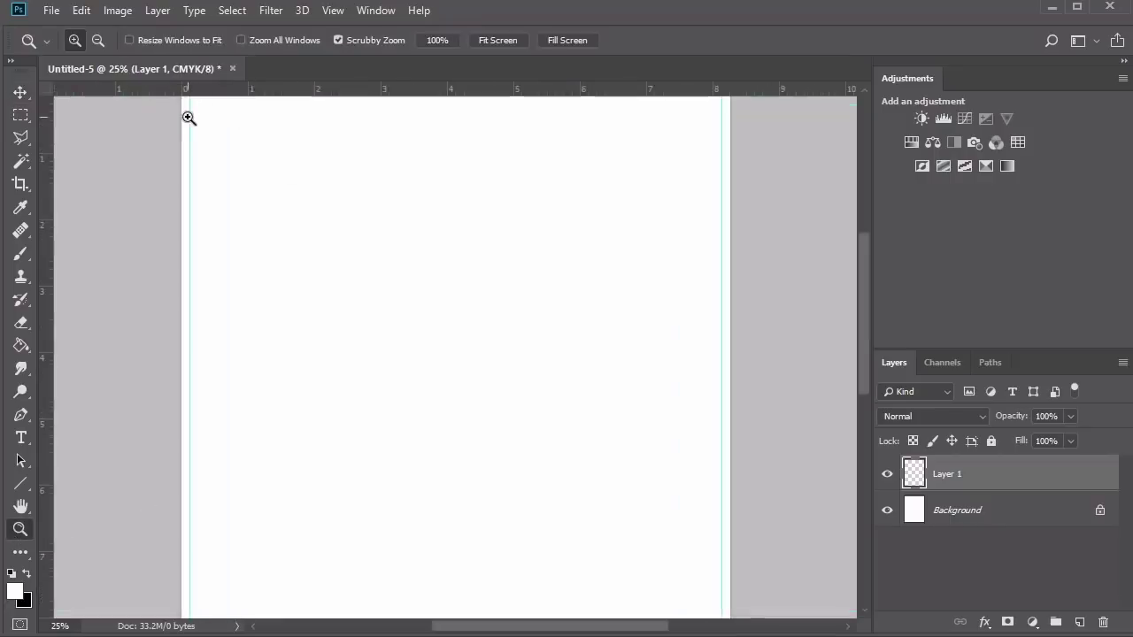
key("h")
left_click_drag(186, 116, 230, 292)
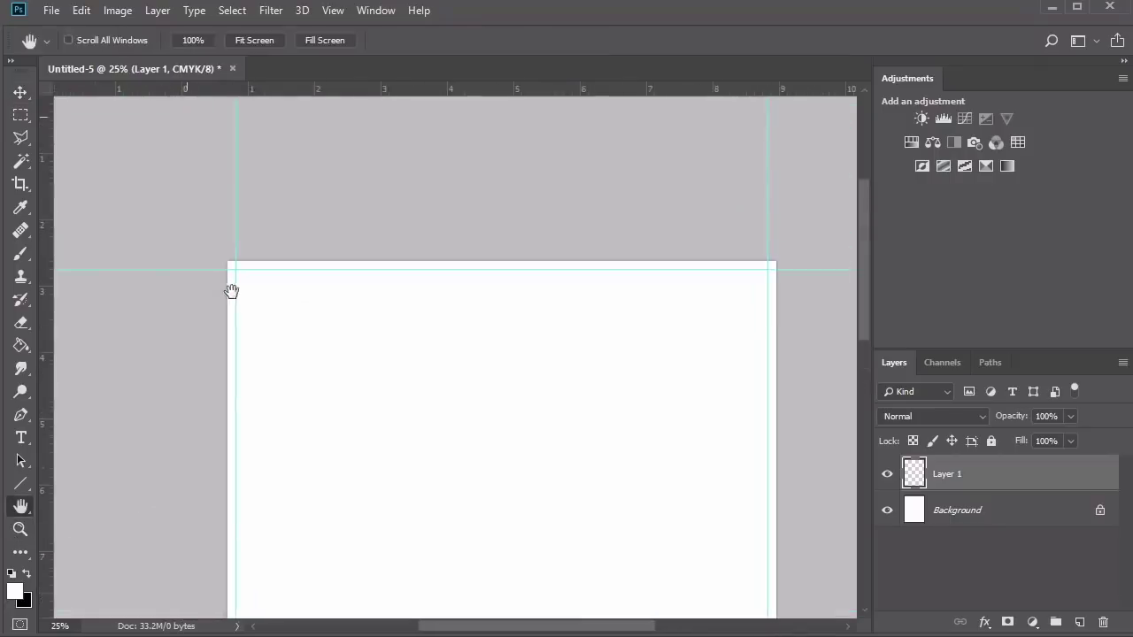
key("z")
left_click(207, 276)
key("m")
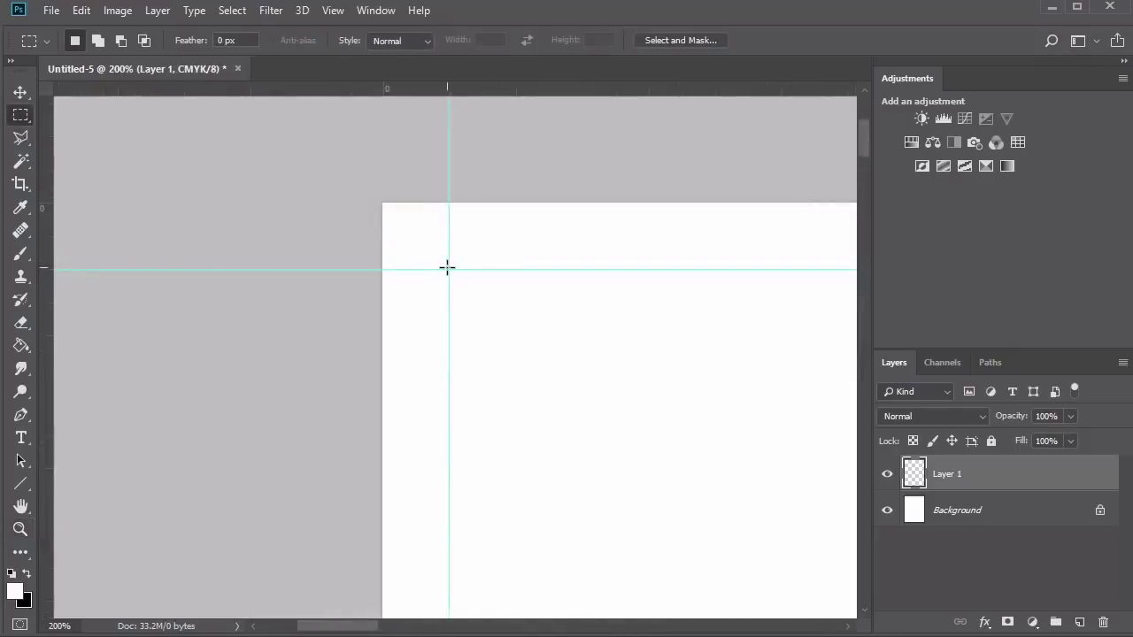
left_click_drag(448, 269, 341, 182)
key("h")
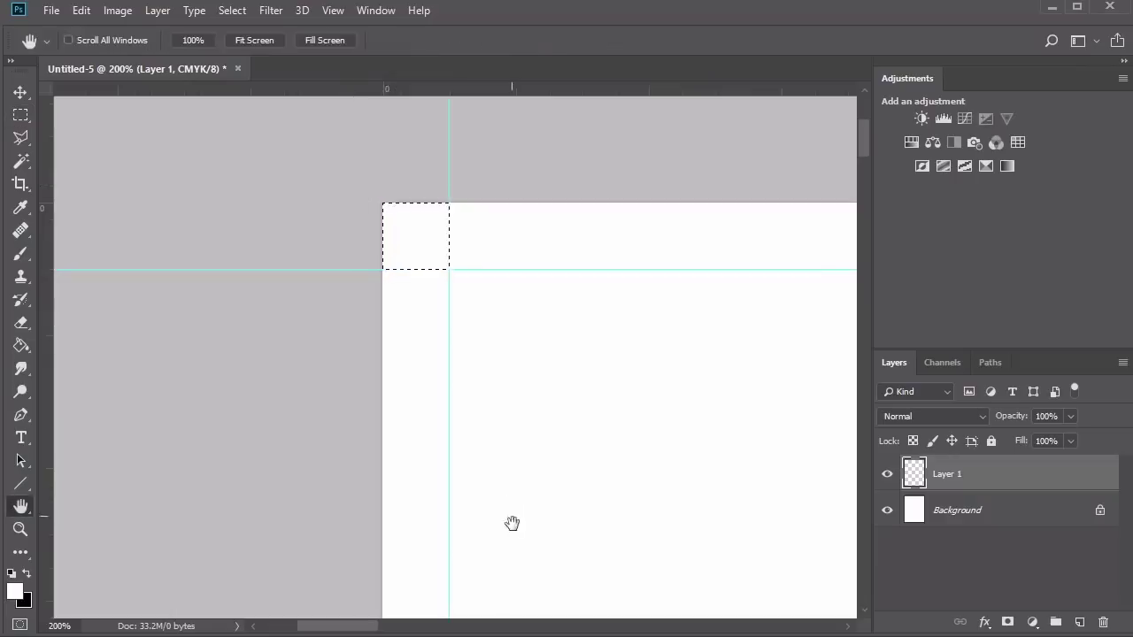
left_click_drag(511, 523, 260, 463)
key("m")
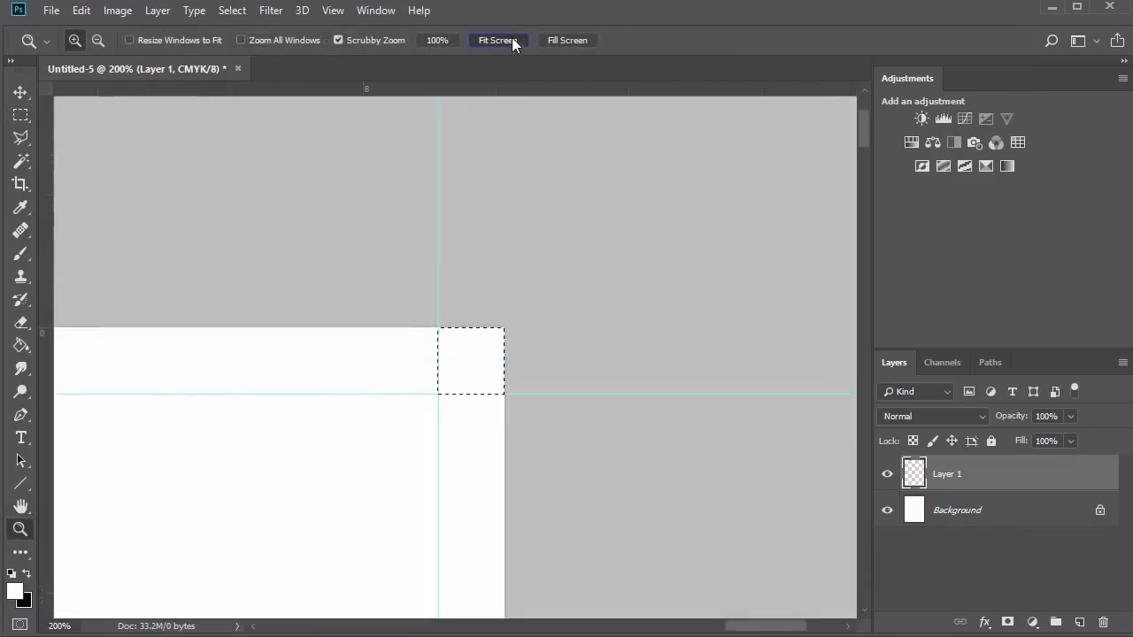
left_click(510, 39)
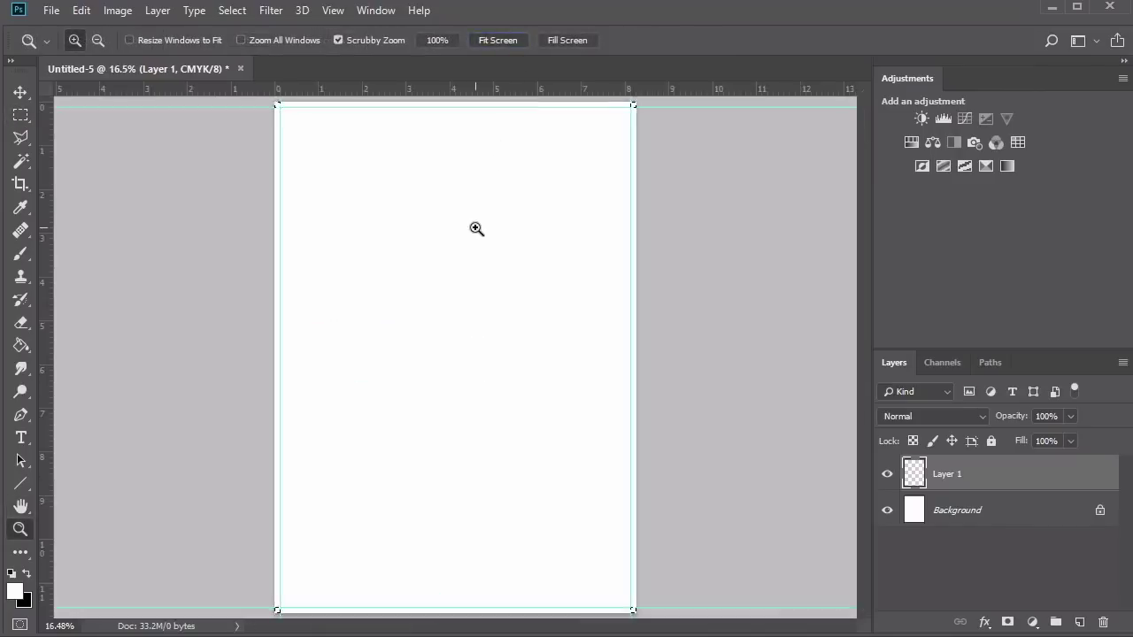
Stroke the four corner selections on Layer 1 with a 2 px black line located at the center
key("m")
right_click(474, 228)
left_click(558, 459)
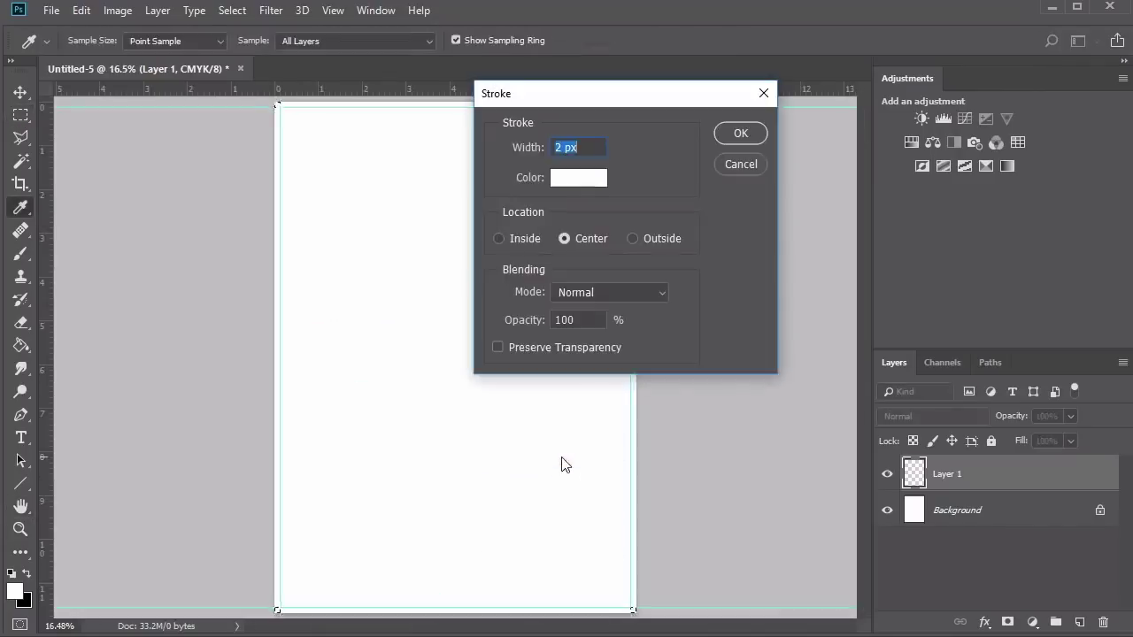
left_click(577, 182)
left_click(871, 456)
left_click(1032, 226)
left_click(726, 137)
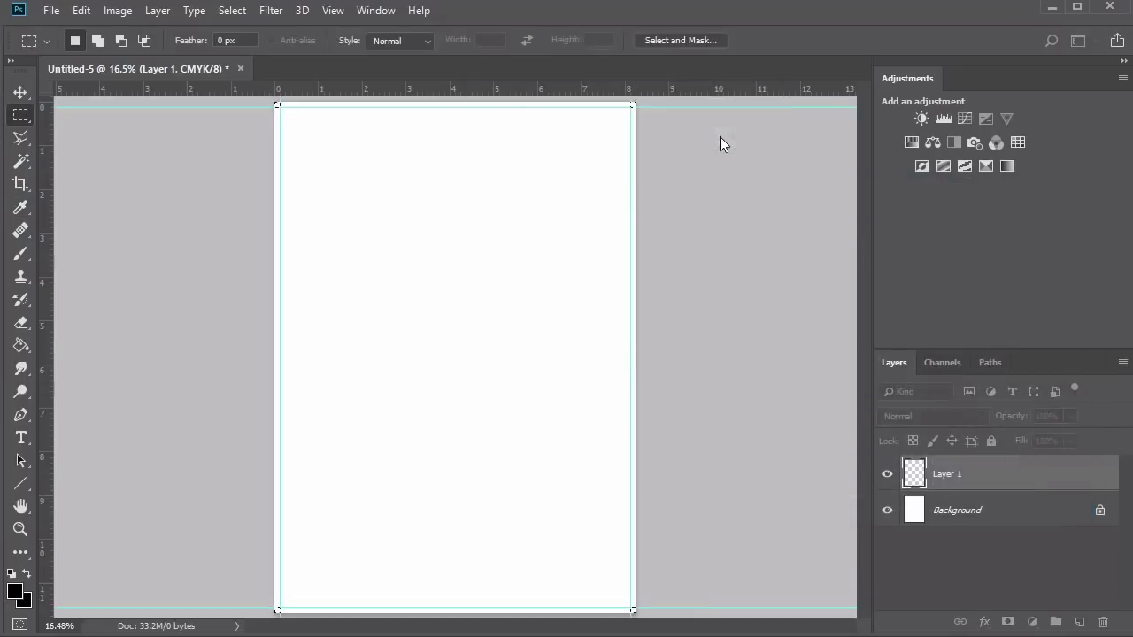
Deselect the corner squares and hide the guides
right_click(594, 184)
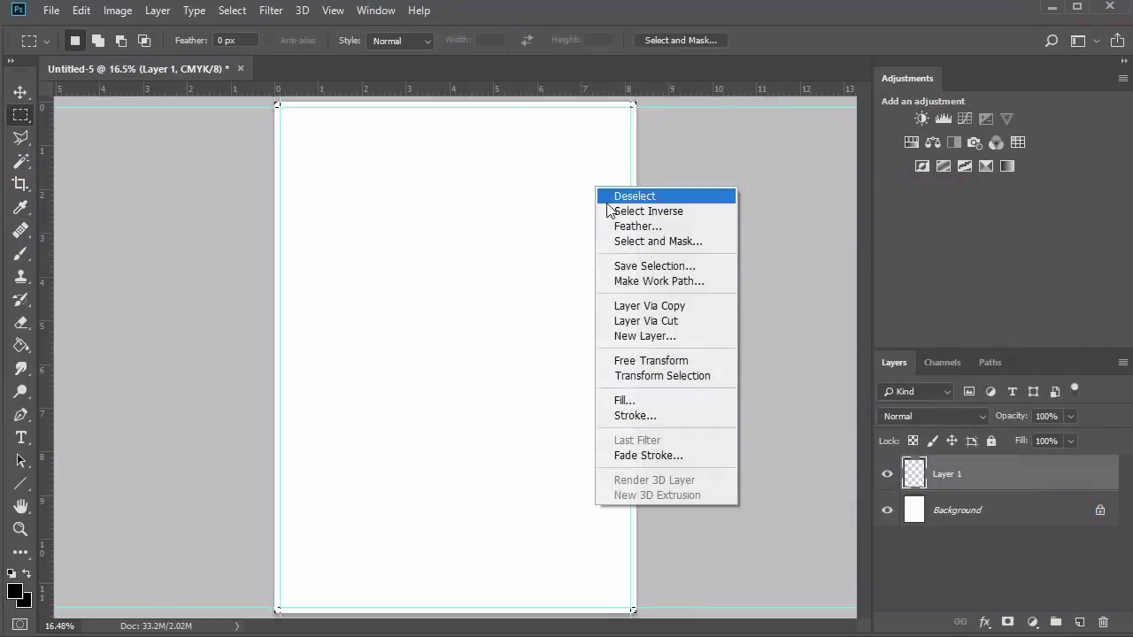
left_click(609, 197)
left_click(333, 10)
mouse_move(354, 310)
left_click(537, 381)
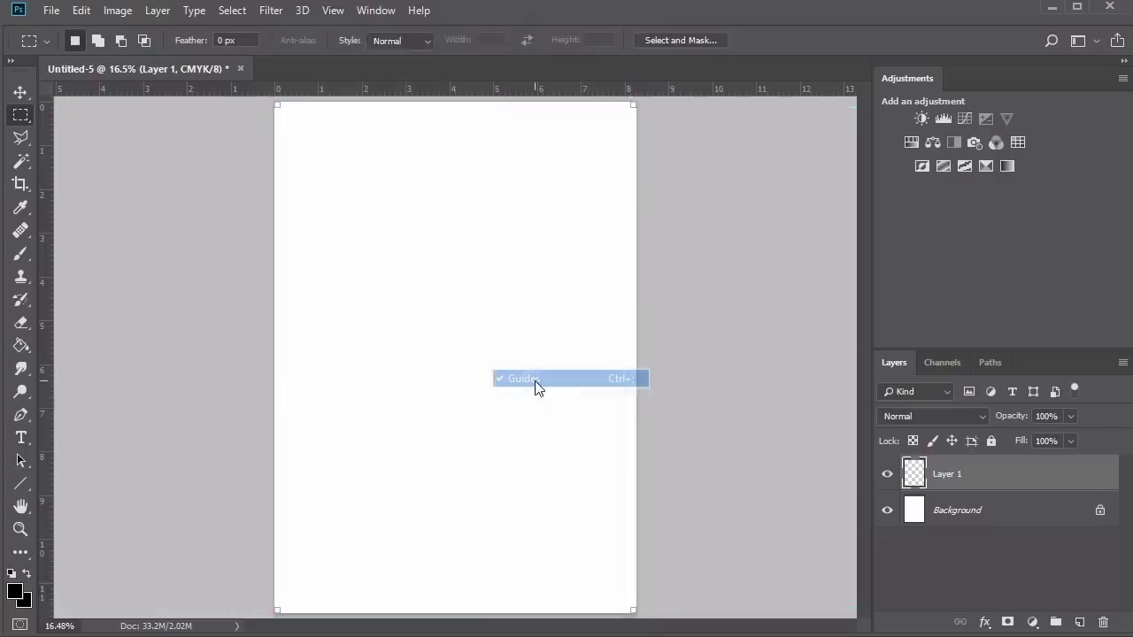
Rename Layer 1 as Cropmarks and give it a red color label
key("v")
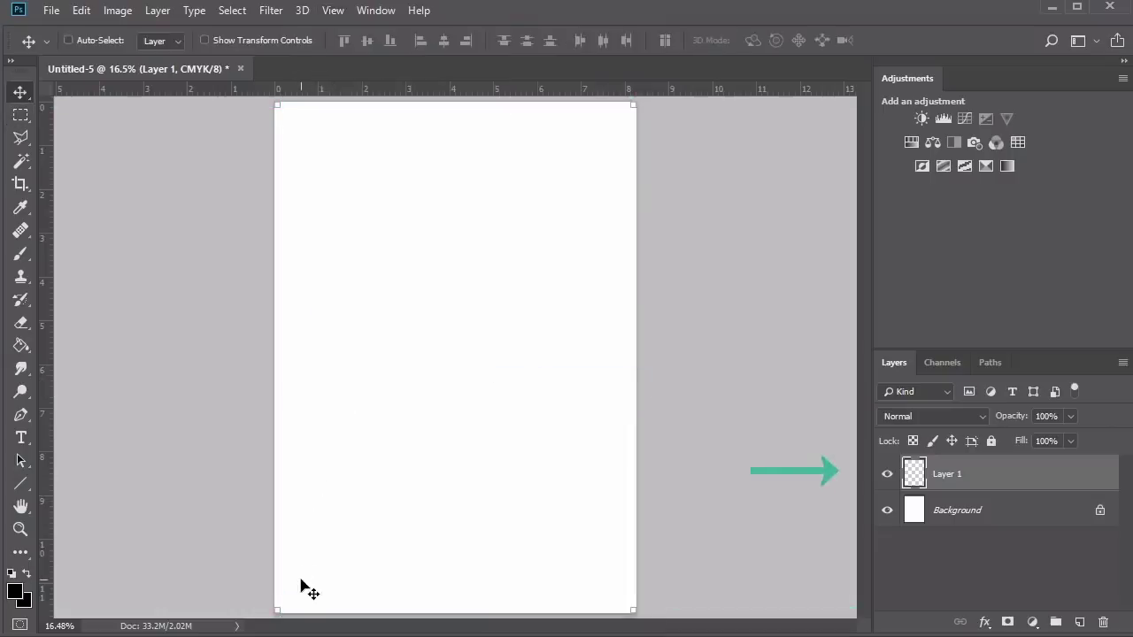
double_click(946, 474)
type("Cropmarks")
key("Return")
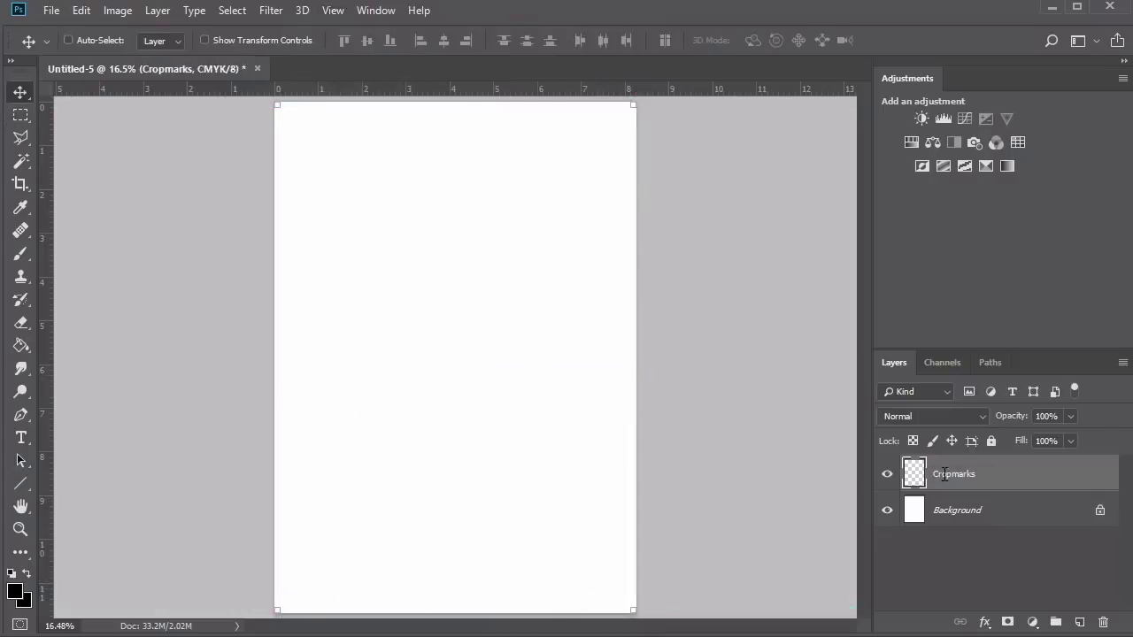
right_click(997, 469)
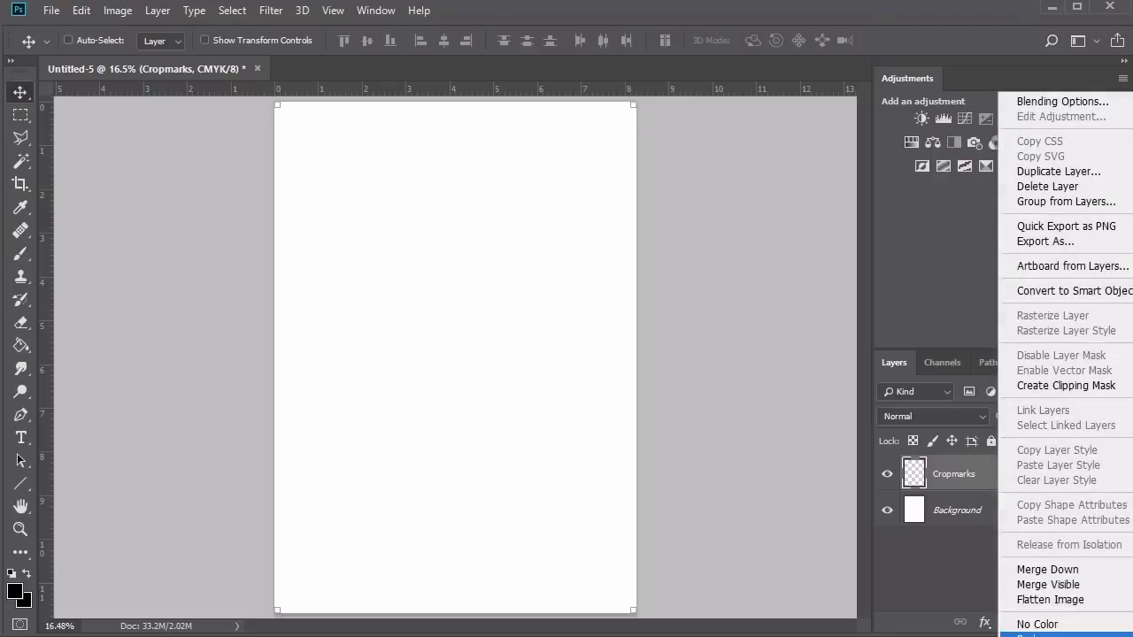
left_click(1037, 632)
left_click(1027, 558)
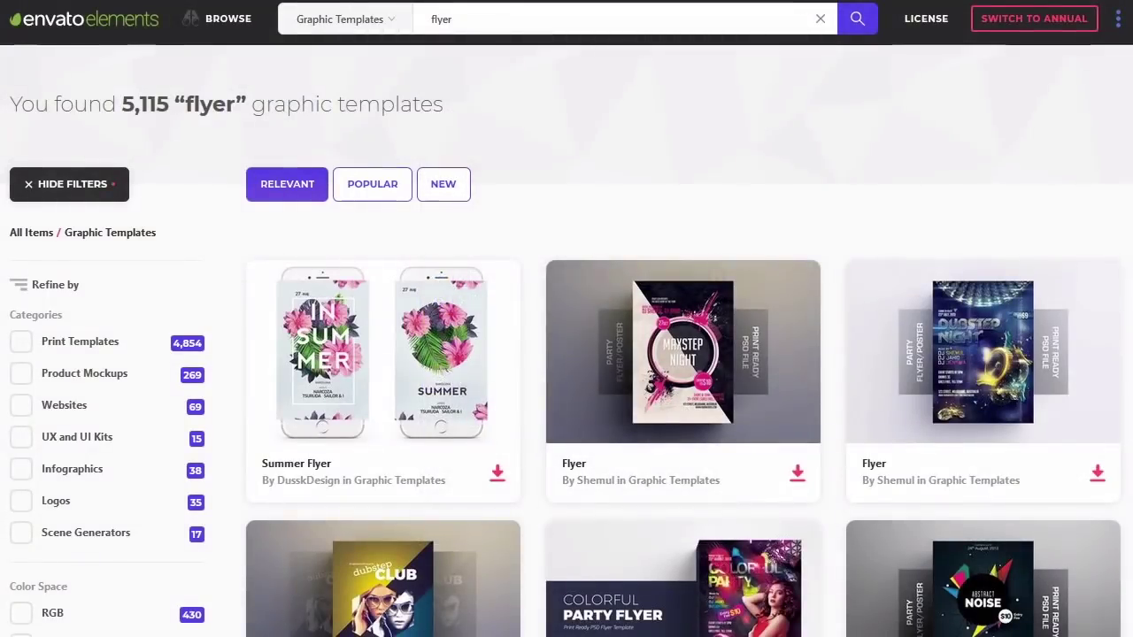
scroll(566, 354, "down", 2)
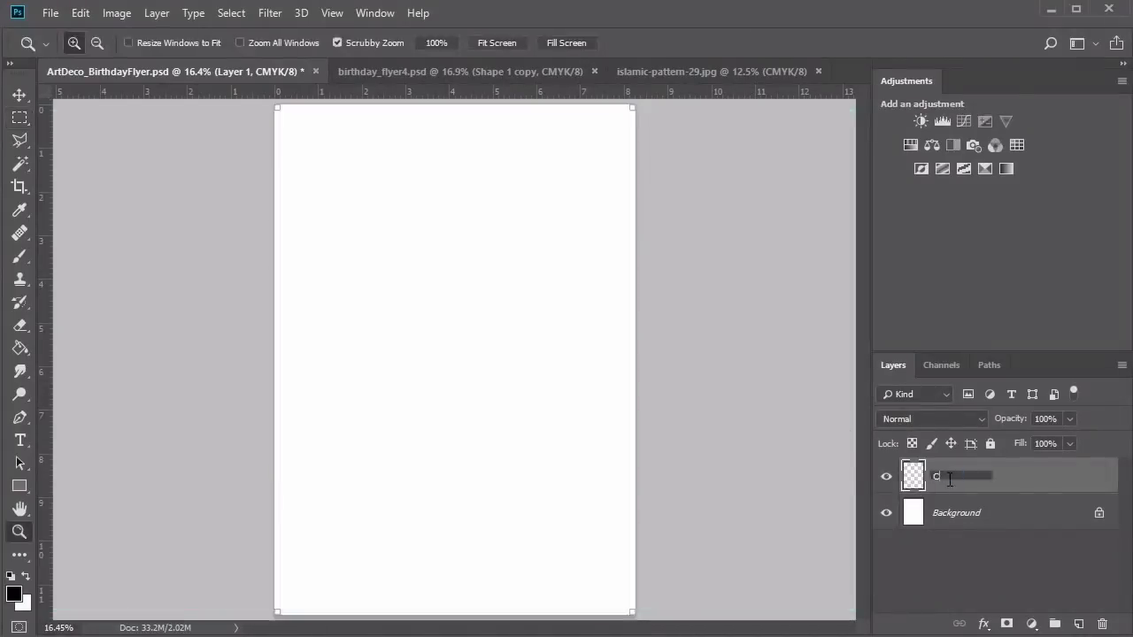
In ArtDeco_BirthdayFlyer.psd, name the layer above the background Cropmarks and give it a red color label
type("ropmarks")
key("Return")
right_click(950, 481)
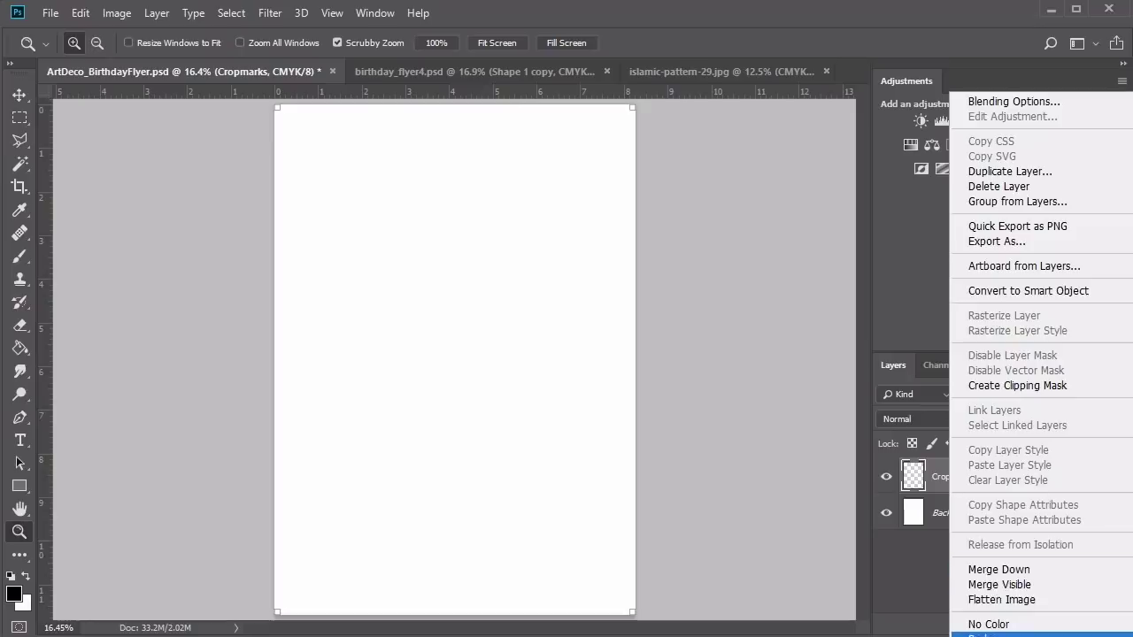
key("Escape")
key("v")
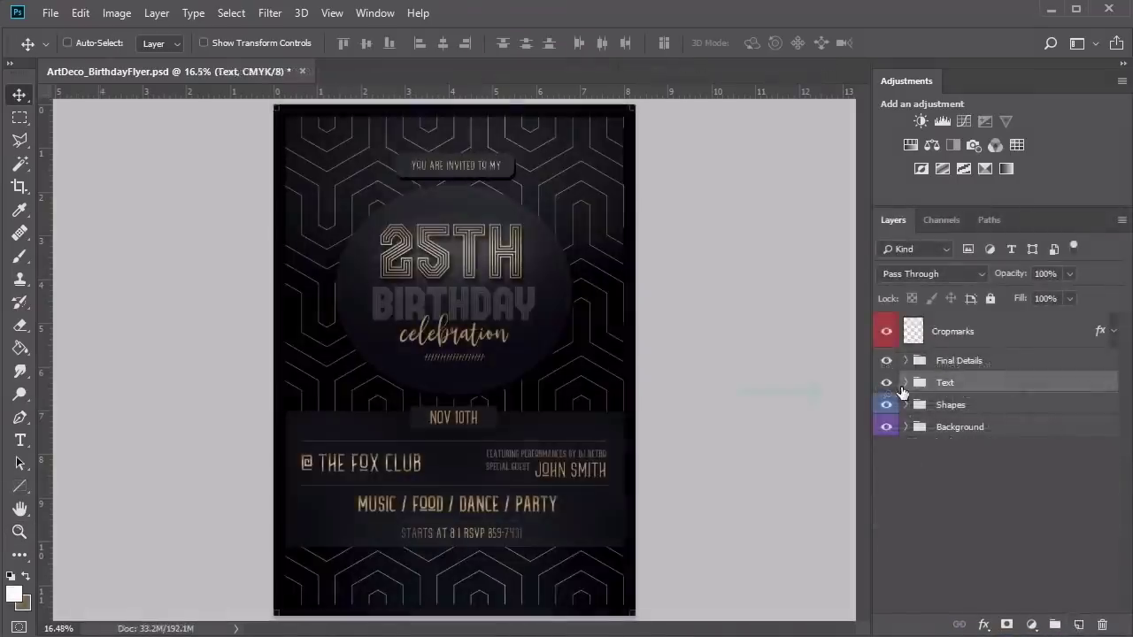
Give the Text group a green color label and assign a color label to the Final Details group
right_click(962, 387)
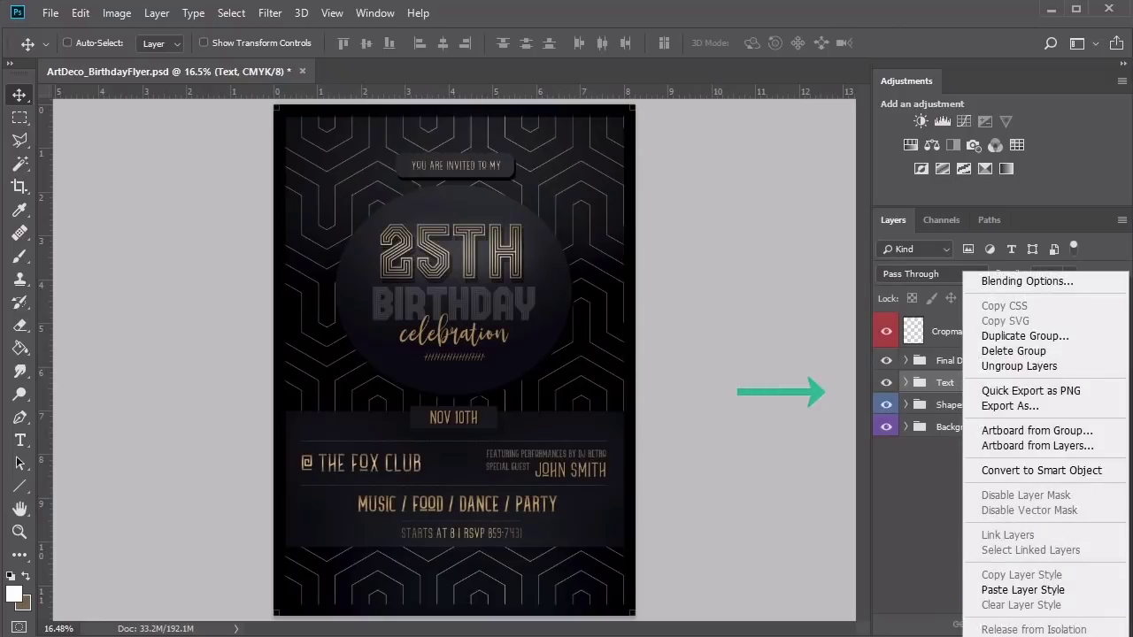
left_click(1001, 636)
right_click(958, 370)
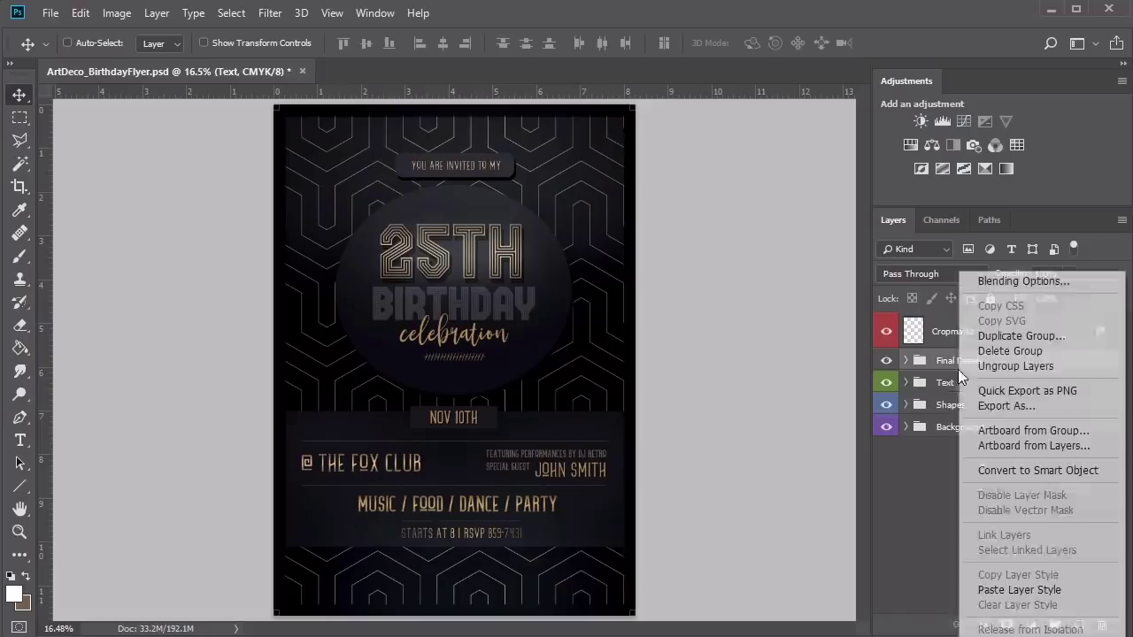
left_click(1000, 636)
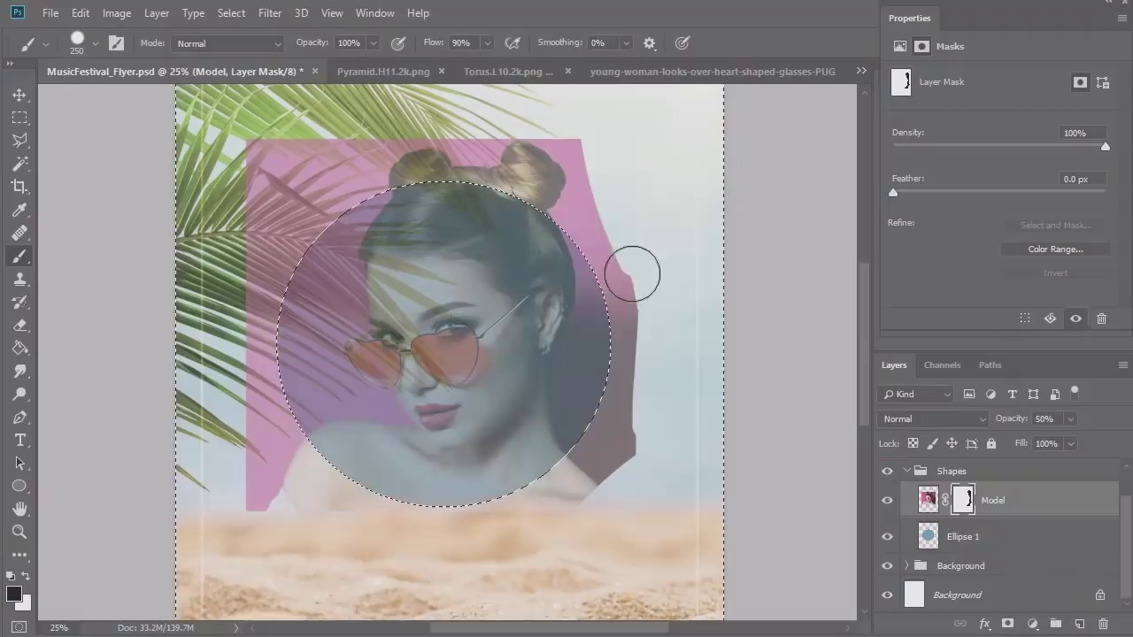
In MusicFestival_Flyer.psd, paint black on the Model layer's mask to hide the pink backdrop outside the circle selection
mouse_move(632, 271)
left_mouse_down()
mouse_move(562, 504)
mouse_move(400, 504)
mouse_move(243, 470)
mouse_move(296, 440)
mouse_move(283, 292)
mouse_move(305, 181)
mouse_move(265, 150)
mouse_move(288, 319)
mouse_move(297, 159)
left_mouse_up()
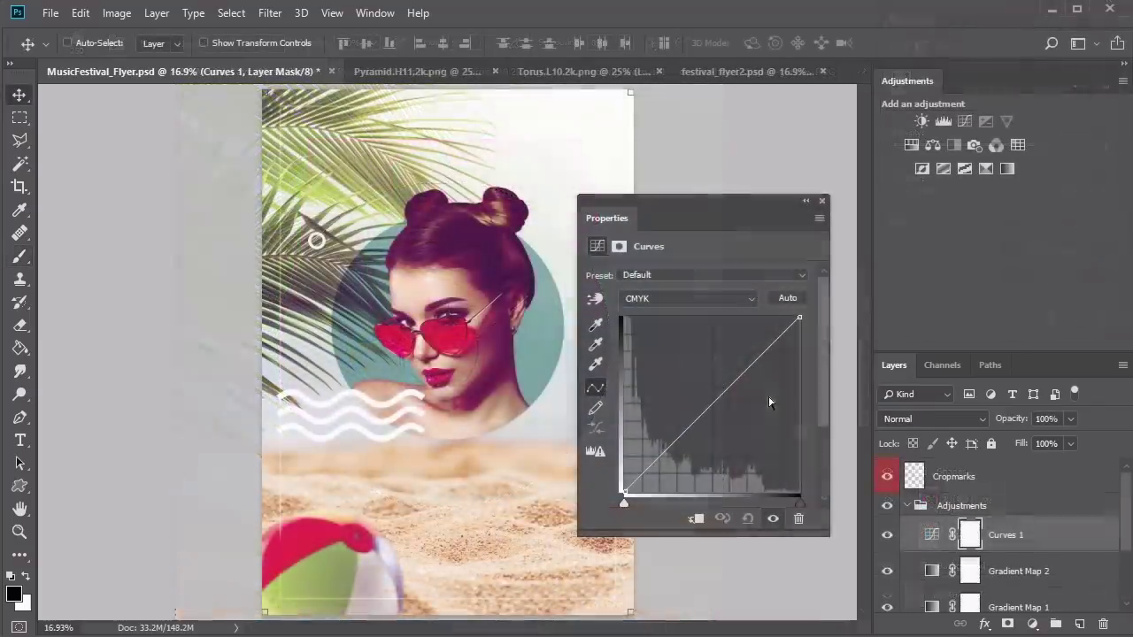
Add a midtone point to the CMYK curve of the Curves 1 adjustment layer and bend it slightly upward
left_click(708, 396)
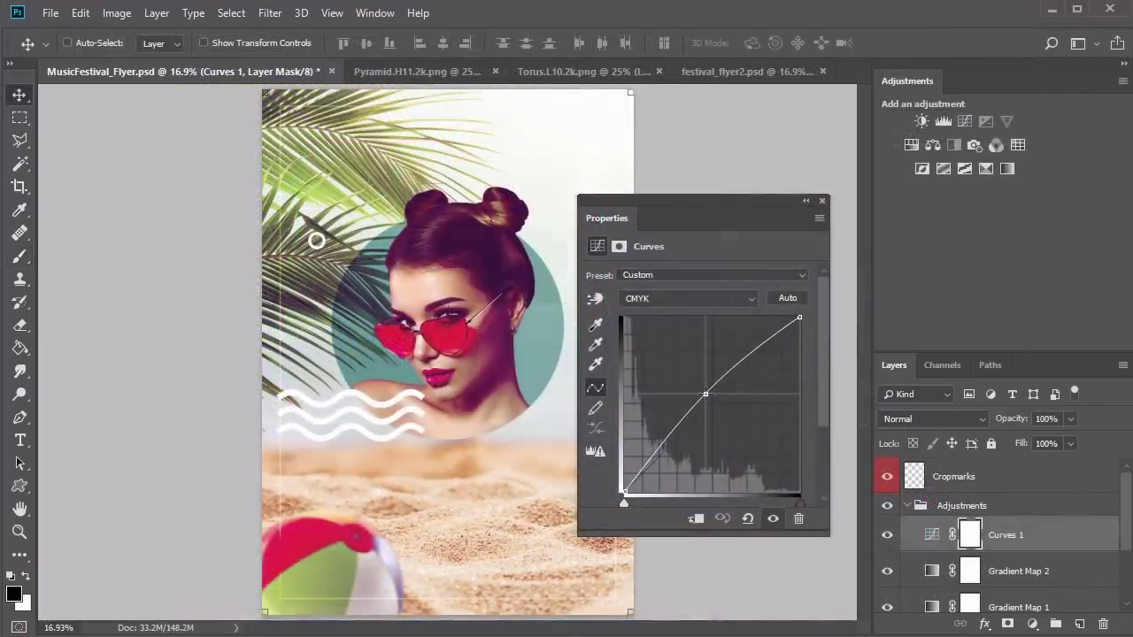
left_click_drag(708, 396, 704, 394)
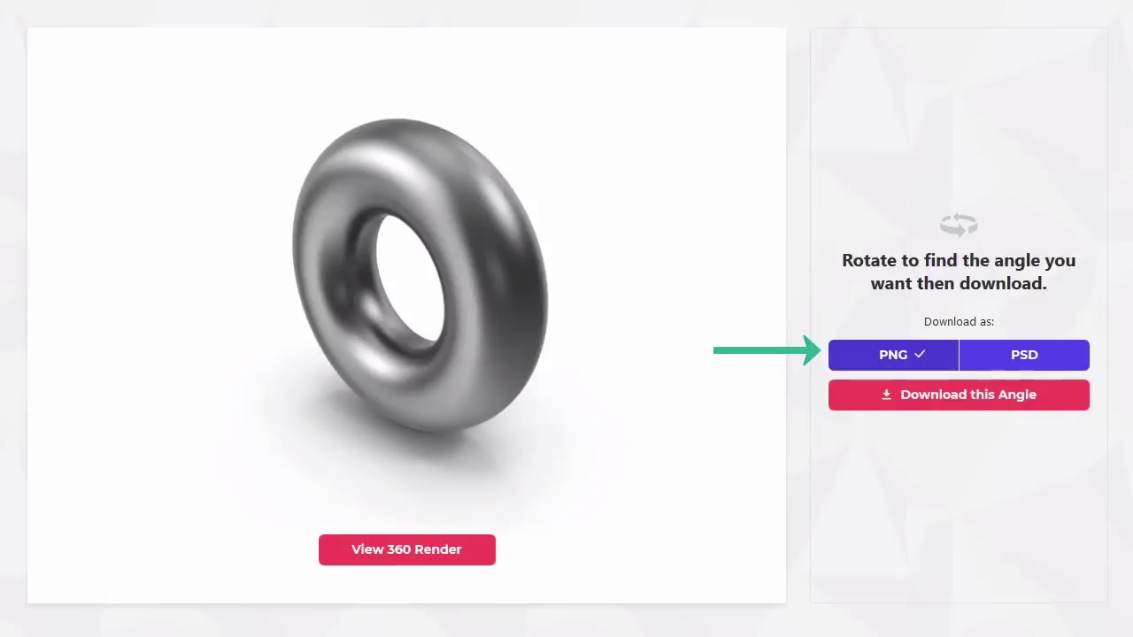
Rotate the metallic torus 360 render to a tilted front angle and download it as a PNG under the flyer project
left_click(421, 554)
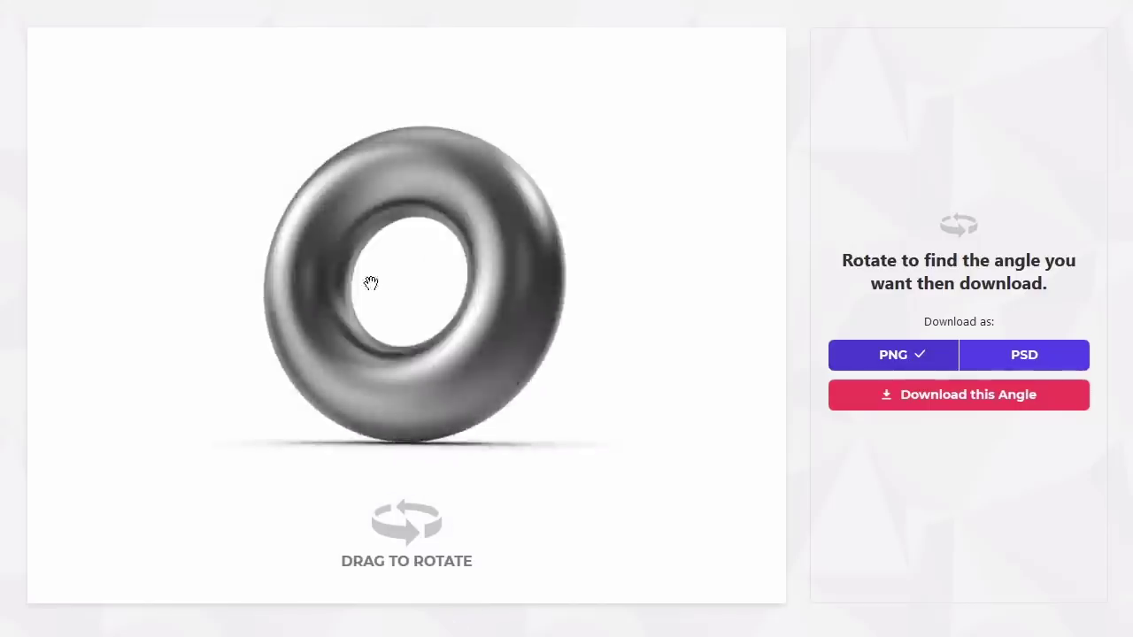
left_click_drag(319, 299, 452, 384)
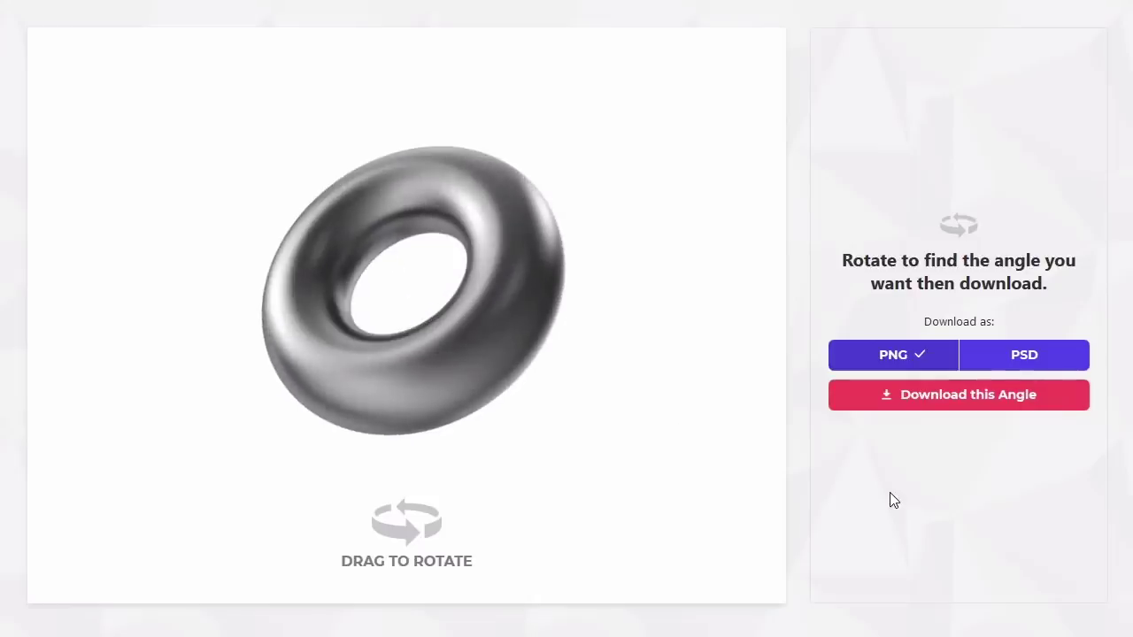
left_click(929, 403)
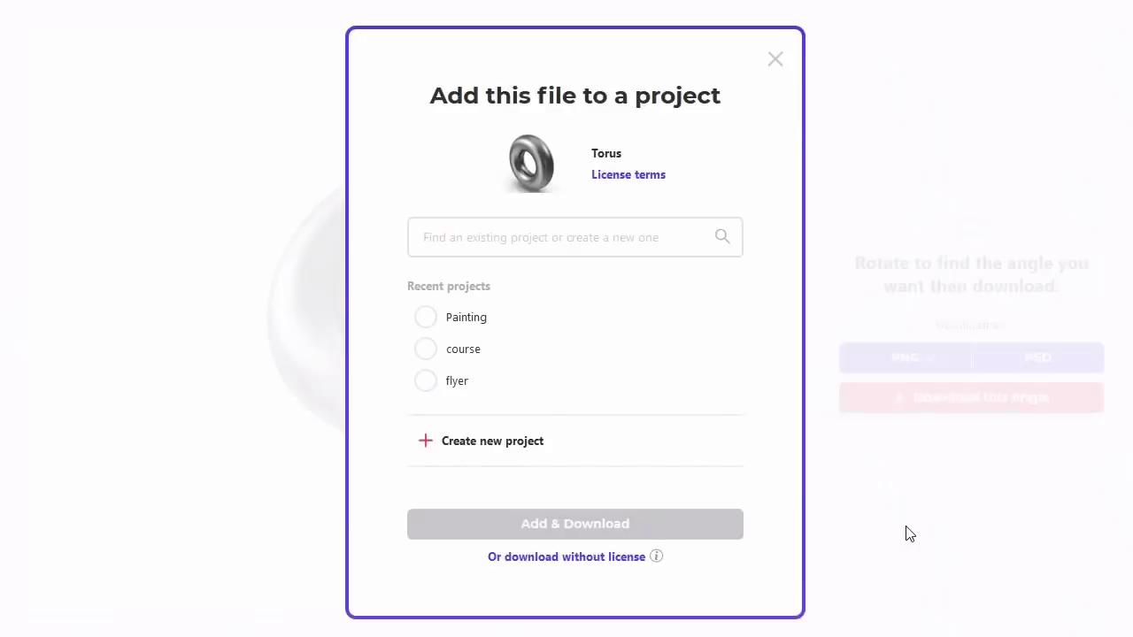
left_click(426, 382)
left_click(522, 526)
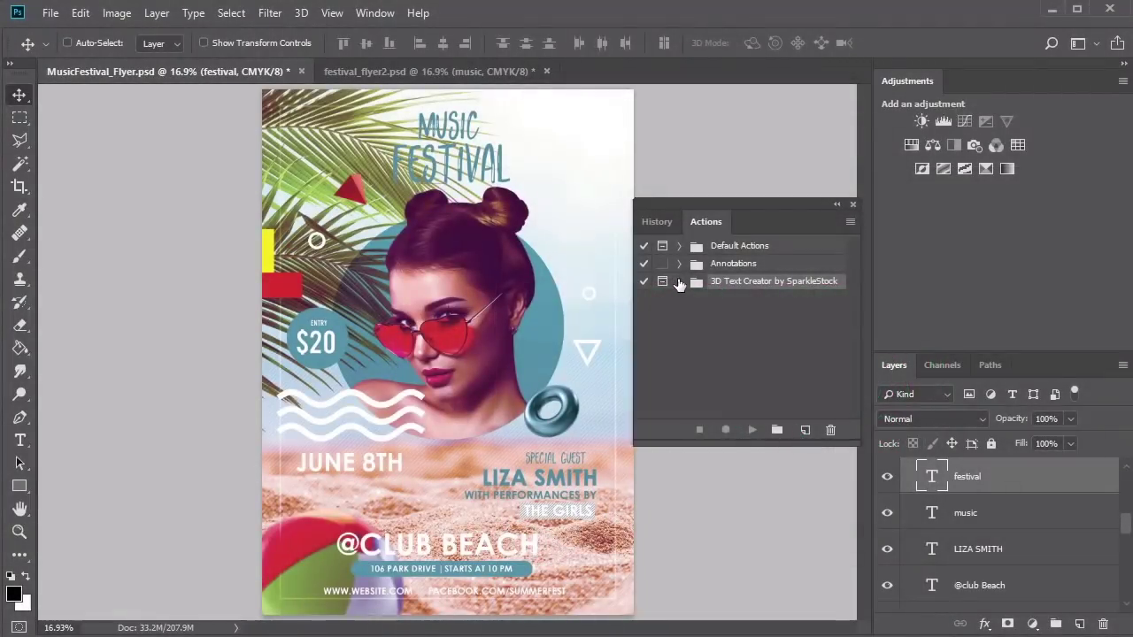
Run the Shaded action with a single down-right arrow from the 3D Text Creator by SparkleStock set on the festival text layer
left_click(678, 284)
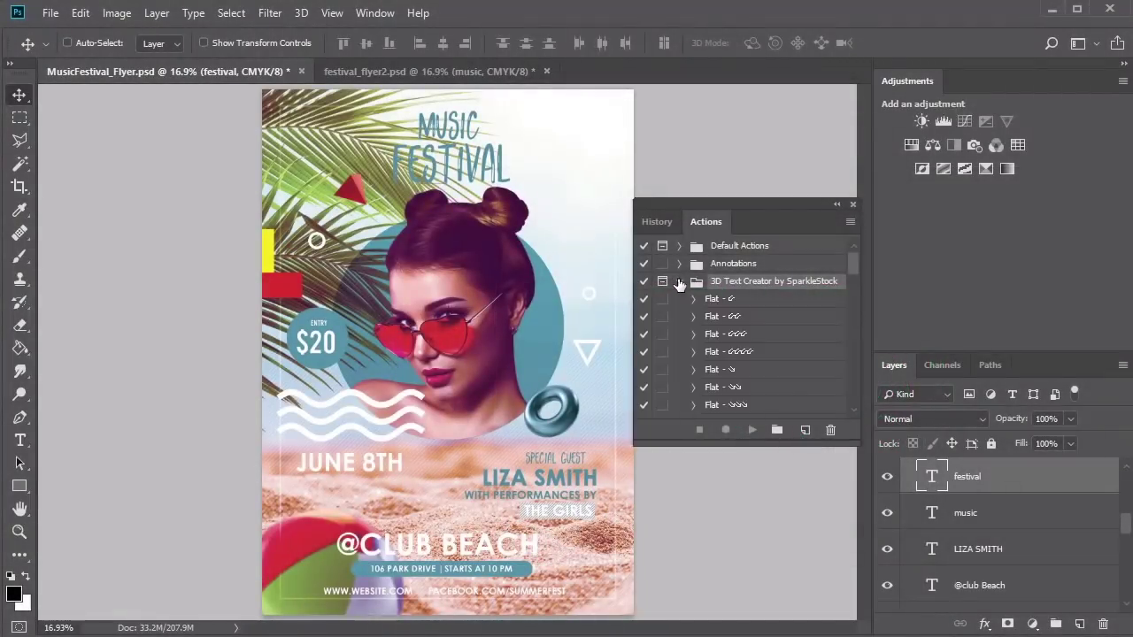
scroll(788, 390, "down", 5)
scroll(788, 389, "down", 2)
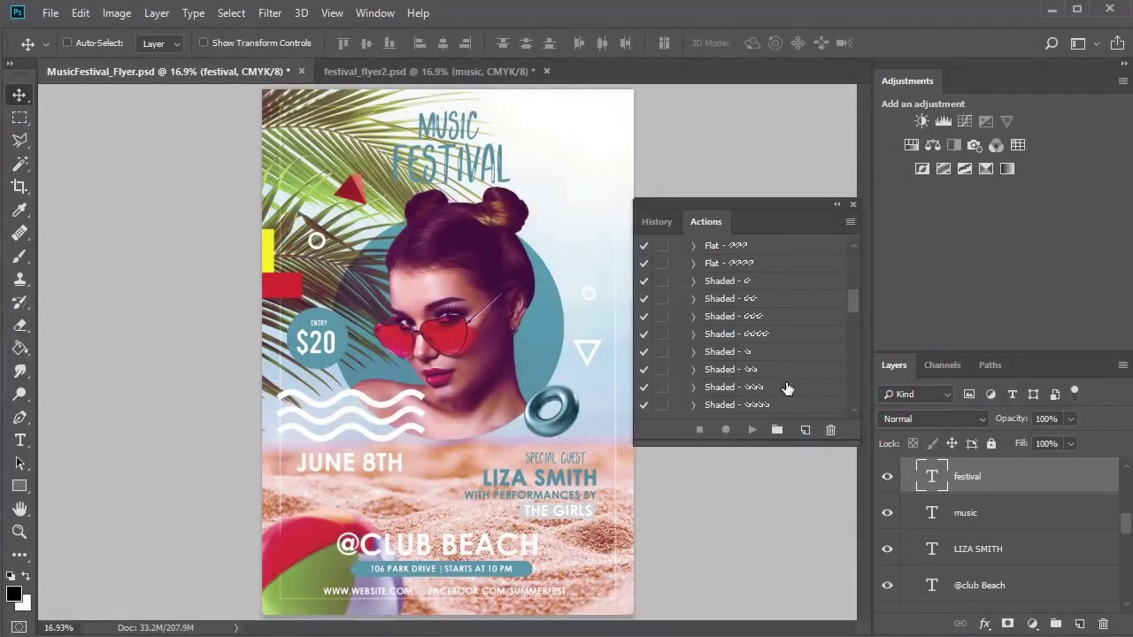
scroll(788, 389, "down", 1)
left_click(744, 336)
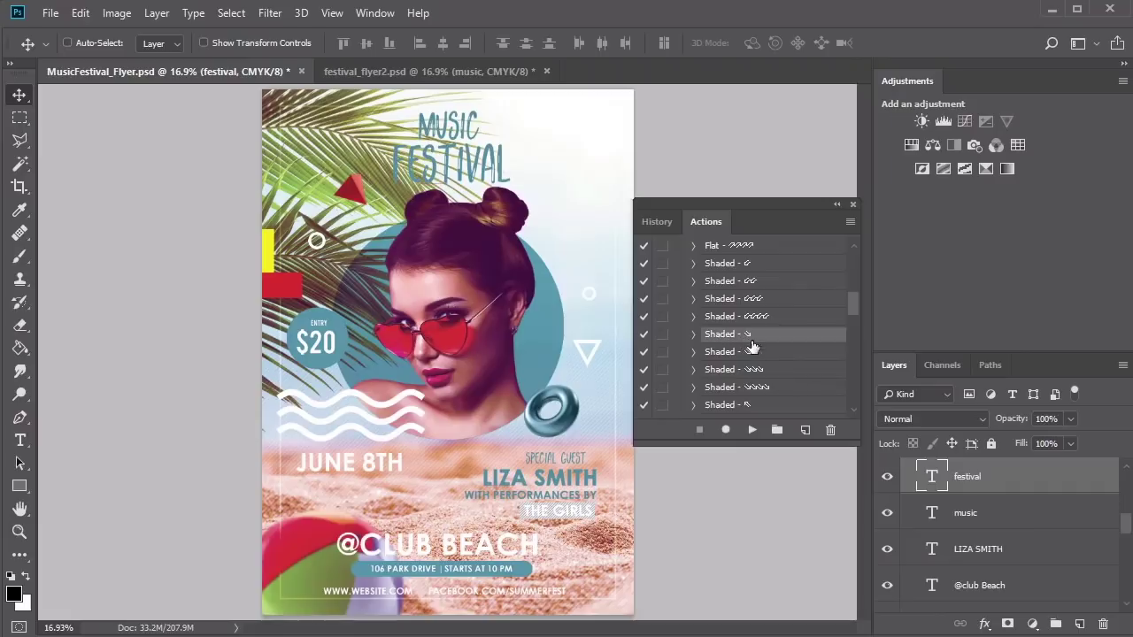
left_click(752, 431)
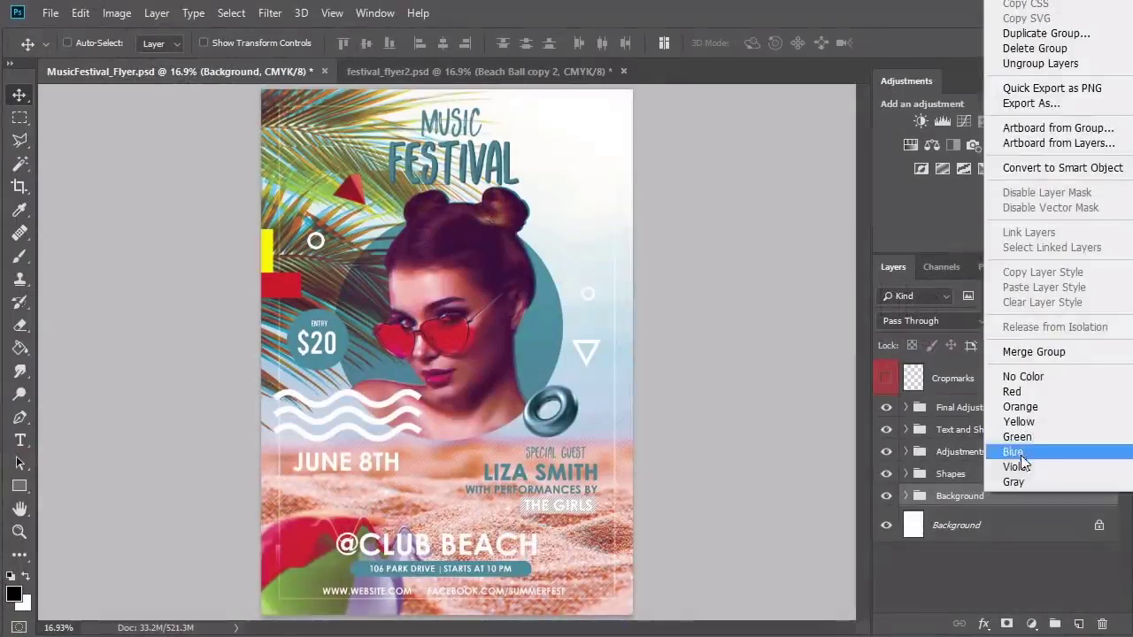
Color-label the layer groups: Background violet, Shapes blue and Adjustments green
left_click(1016, 470)
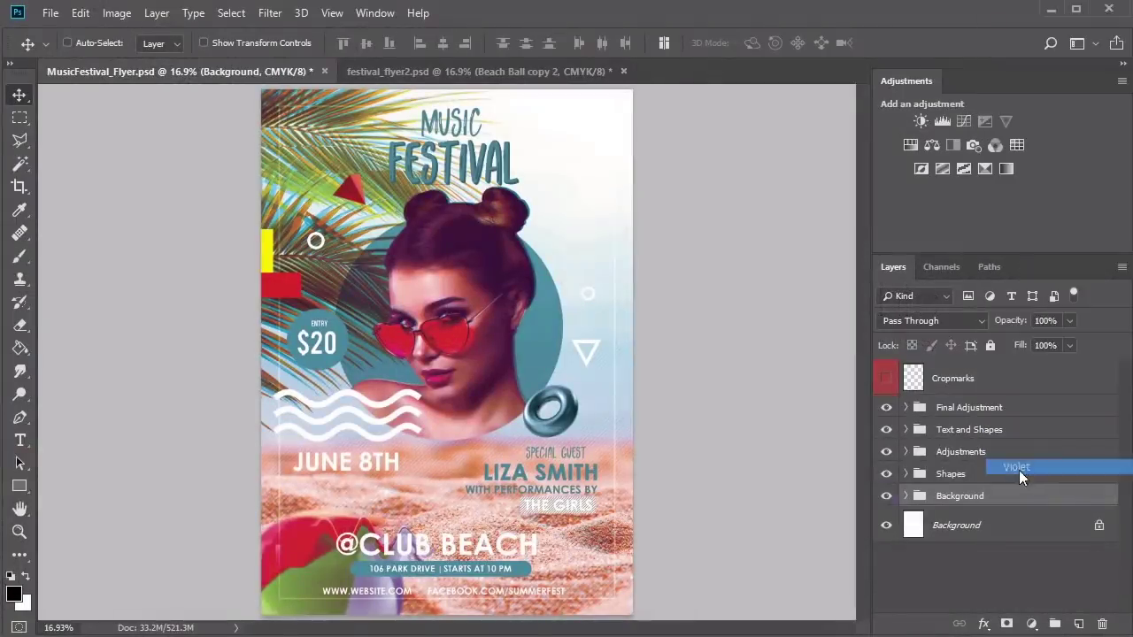
right_click(995, 478)
left_click(1018, 431)
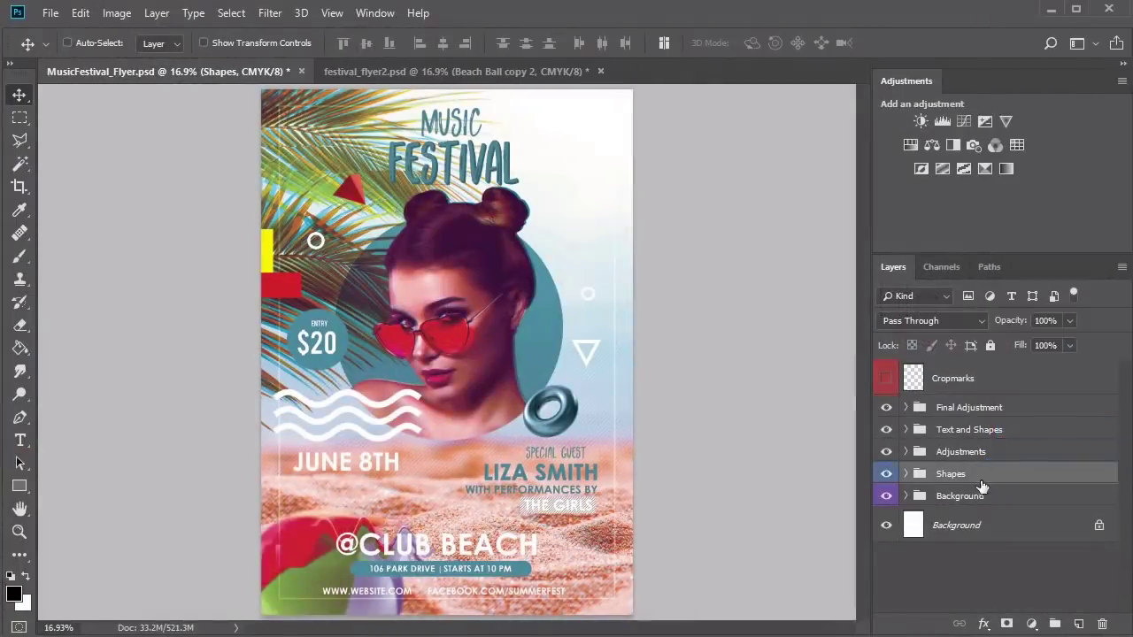
right_click(981, 454)
left_click(1014, 394)
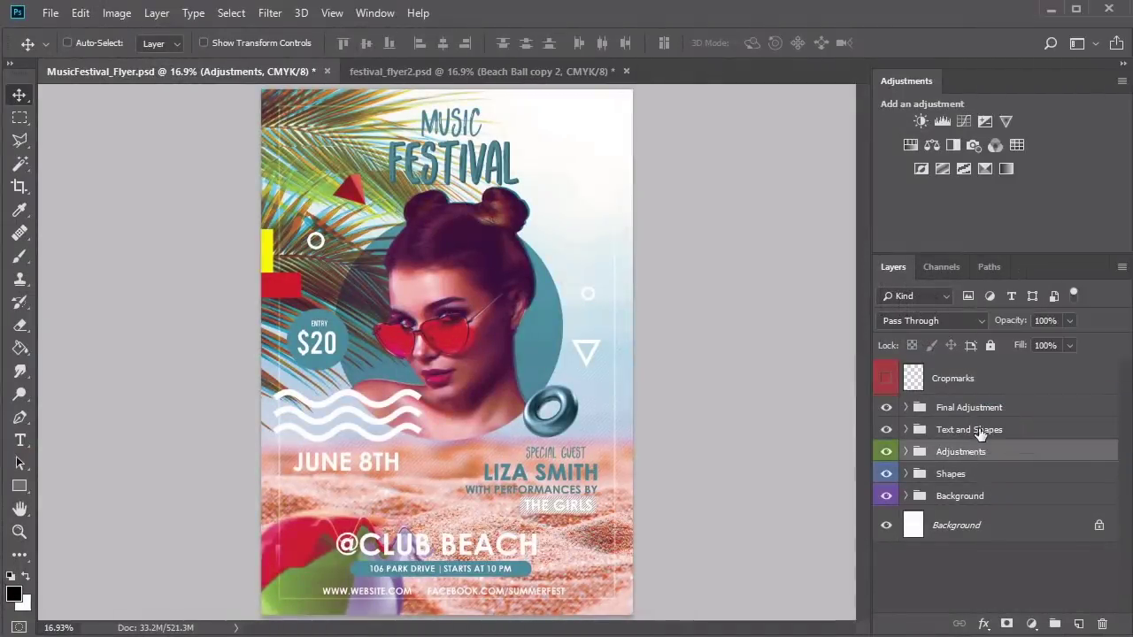
Give the Text and Shapes group a yellow color label and the Final Adjustment group an orange one
right_click(979, 431)
left_click(1009, 357)
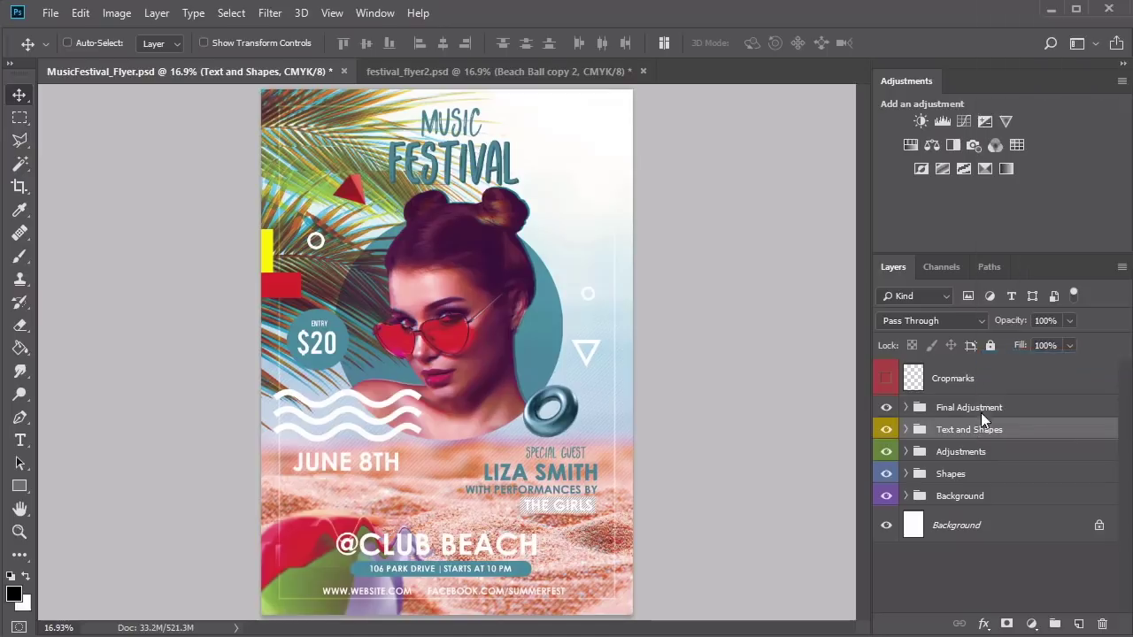
right_click(983, 409)
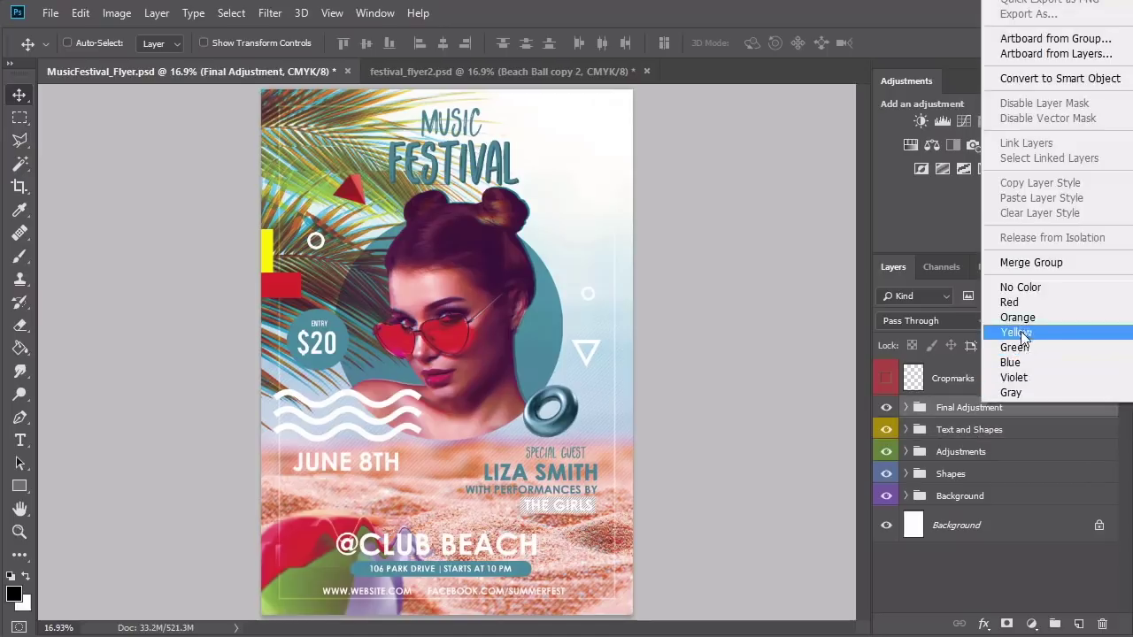
left_click(1019, 318)
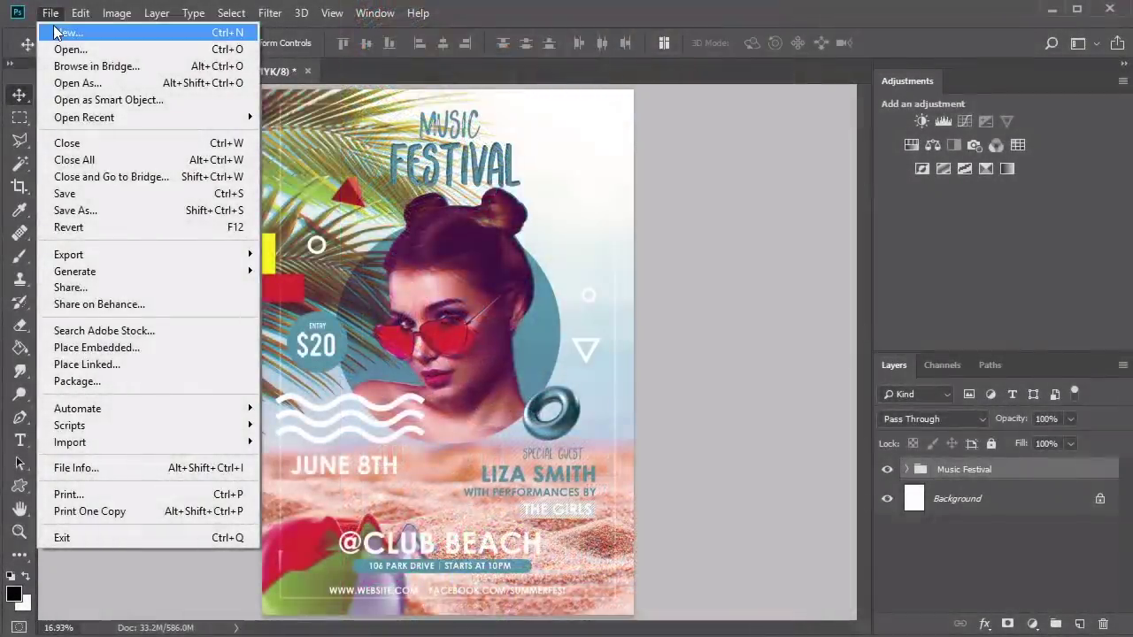
Create a new document from the A4 print preset at 300 ppi, with inches as the unit and CMYK Color mode
key("Escape")
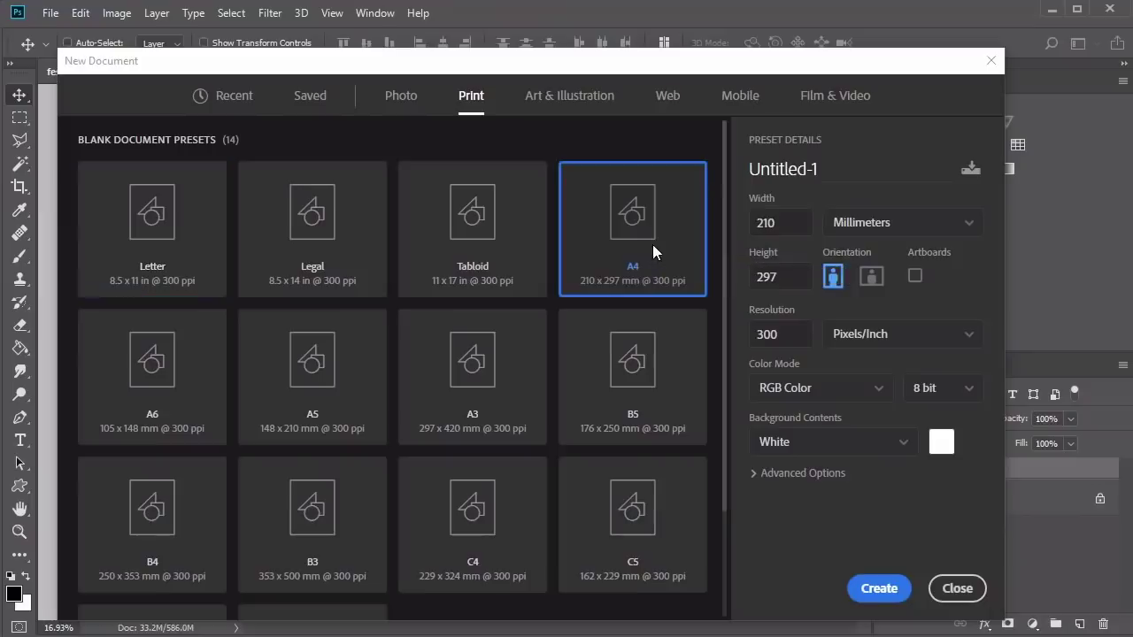
left_click(653, 245)
left_click(879, 229)
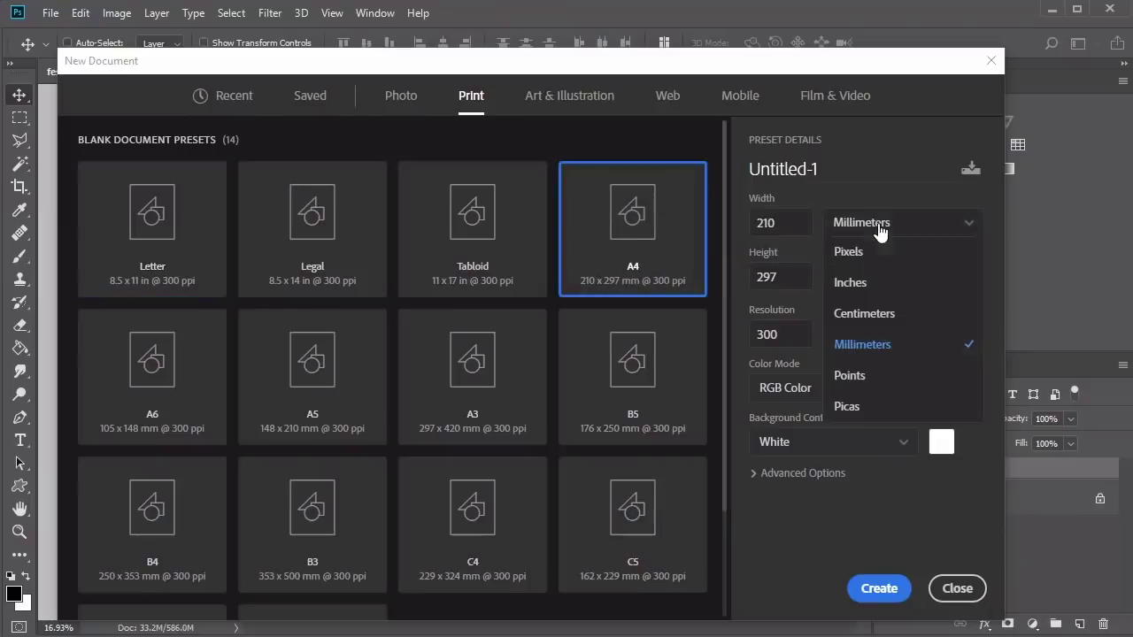
left_click(877, 284)
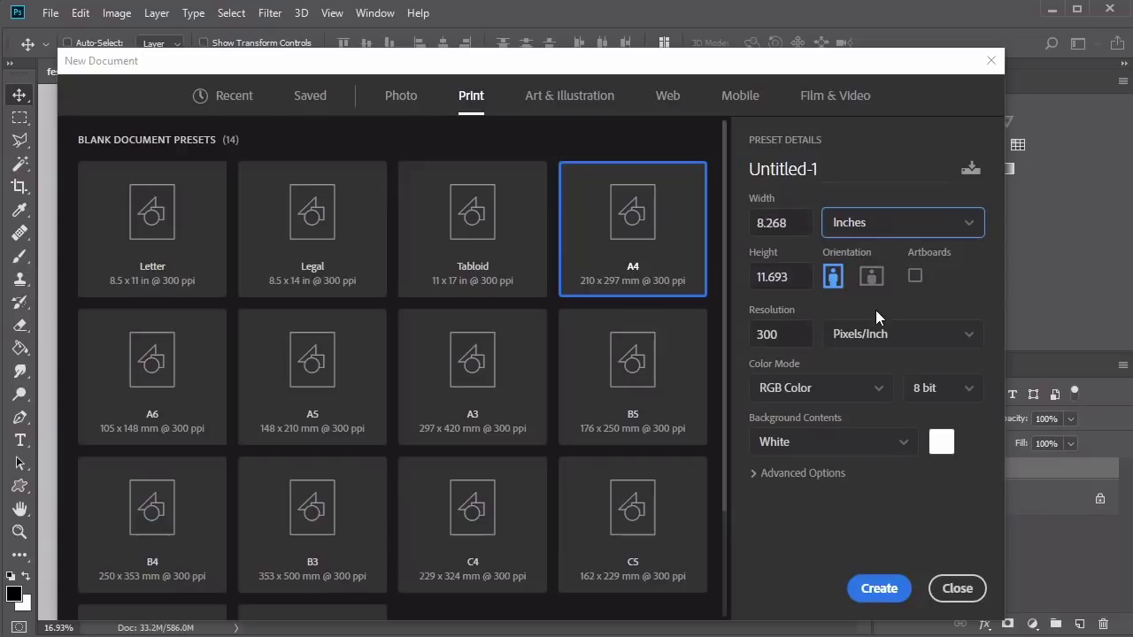
left_click(873, 389)
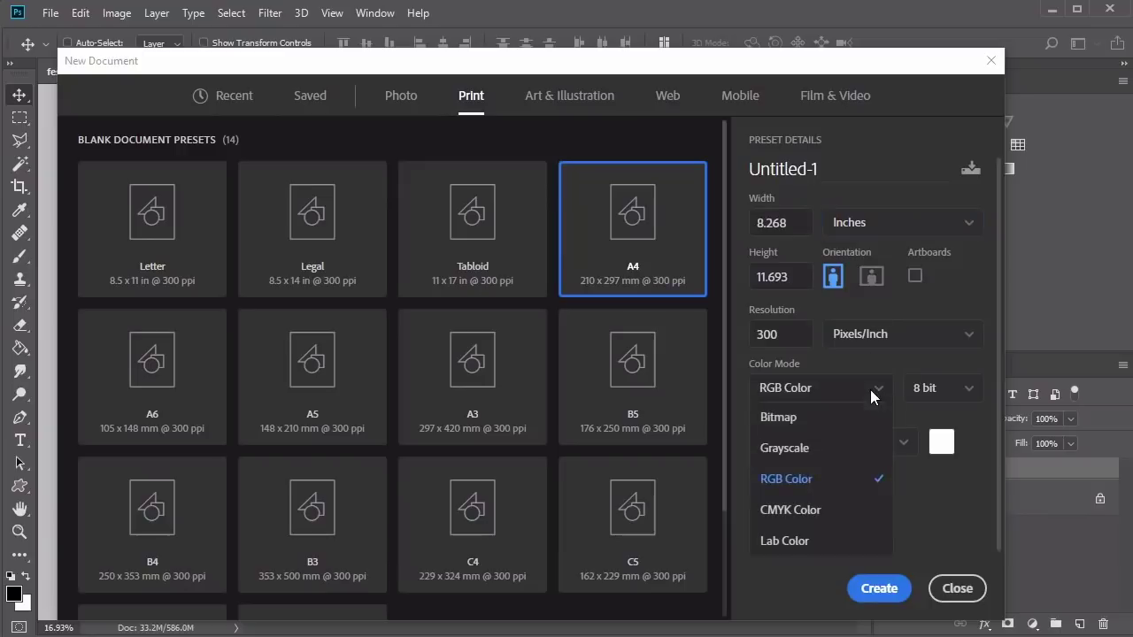
left_click(832, 518)
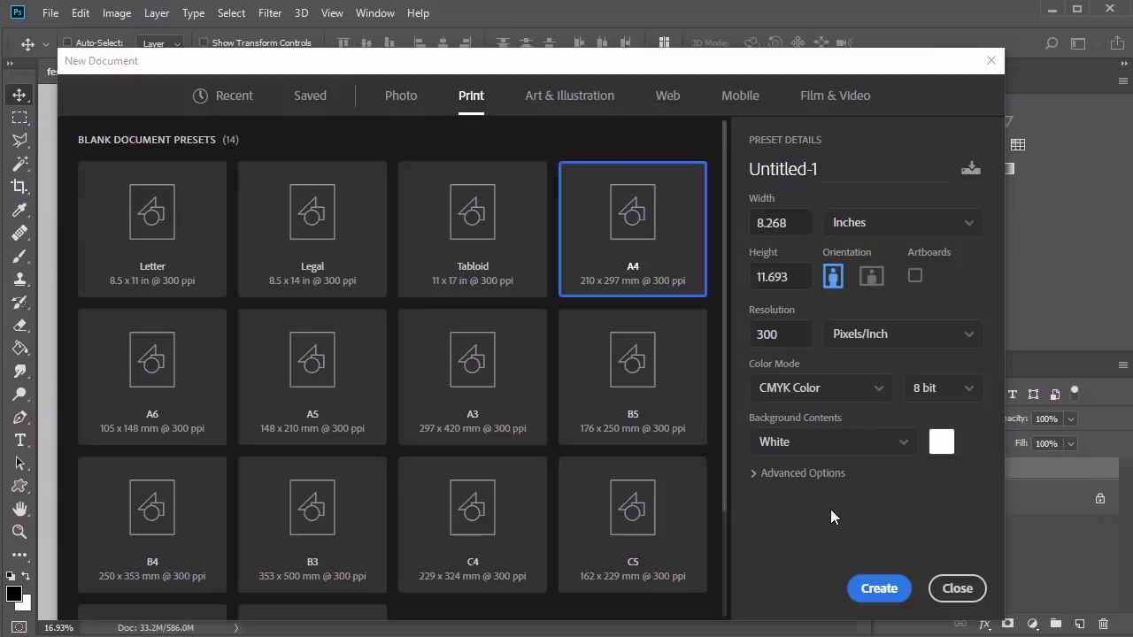
left_click(872, 589)
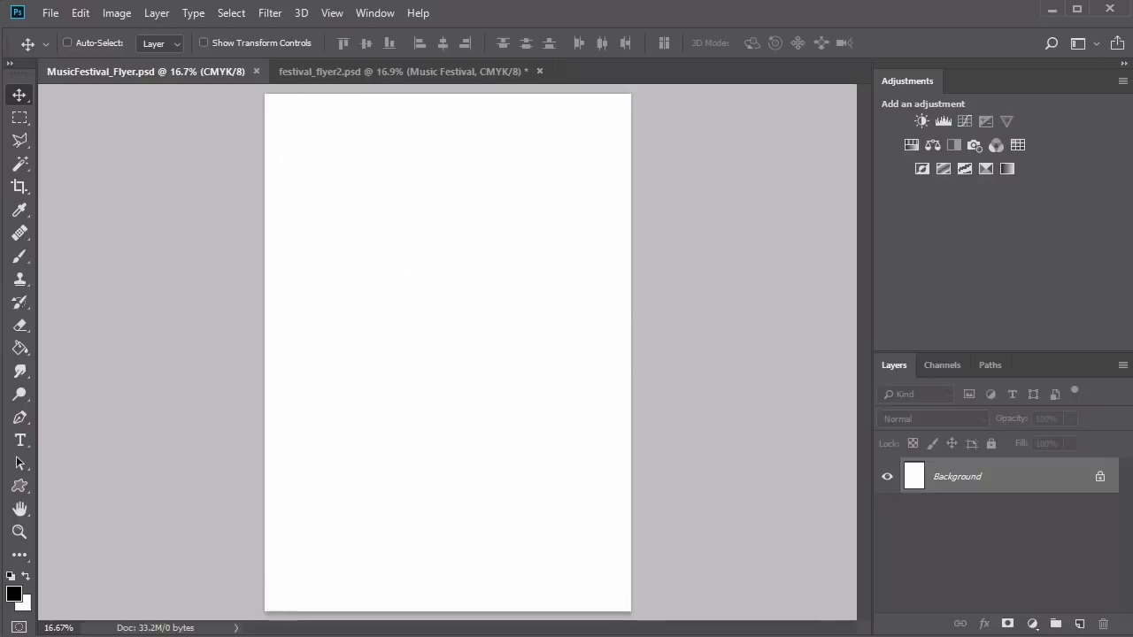
Add a blank layer above the Background in MusicFestival_Flyer.psd and display the rulers
key("ctrl+shift+alt+n")
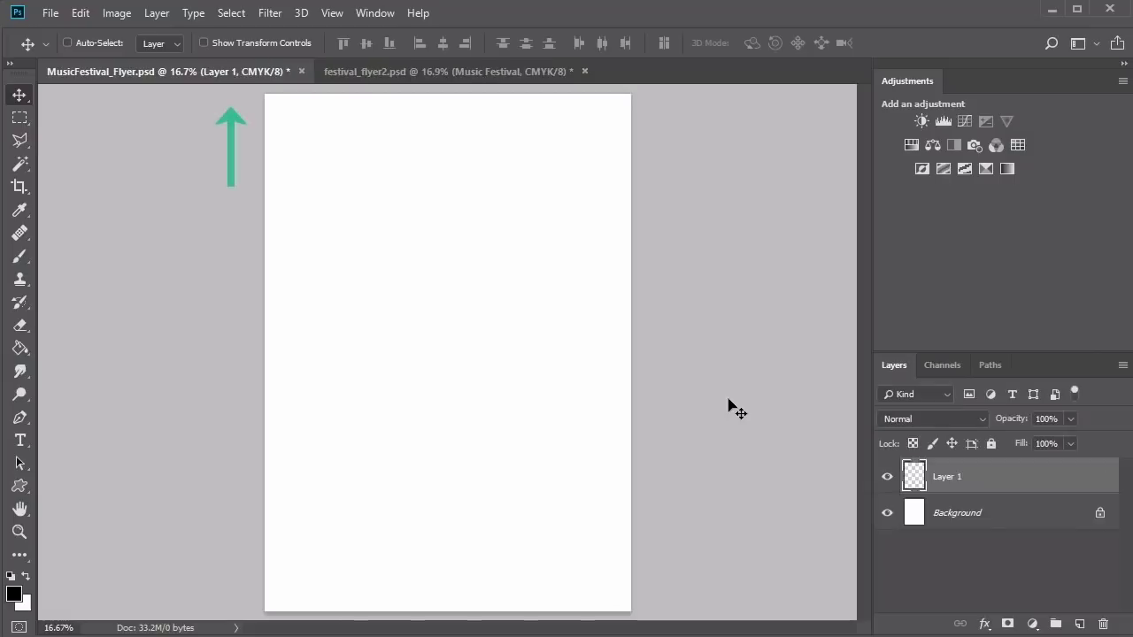
key("ctrl+r")
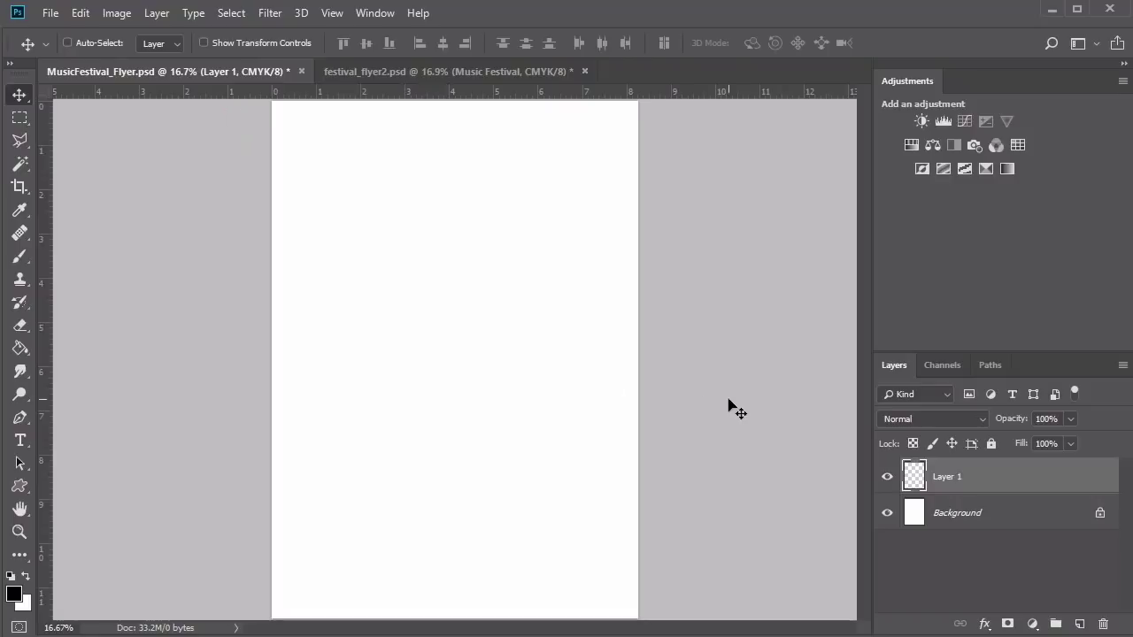
key("ctrl+r")
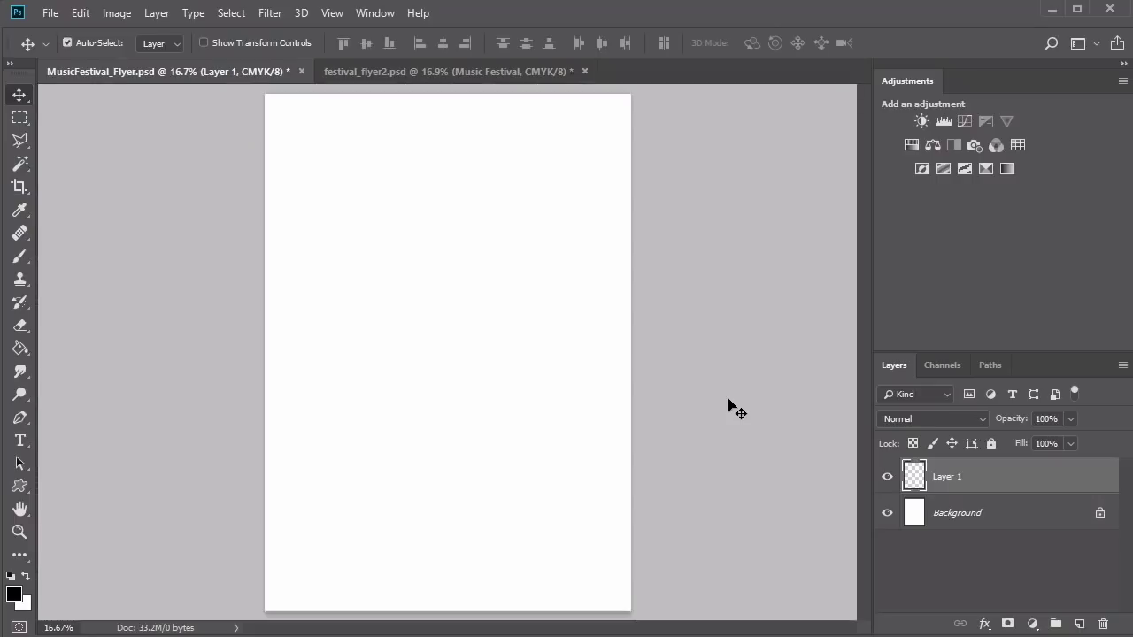
left_click(331, 13)
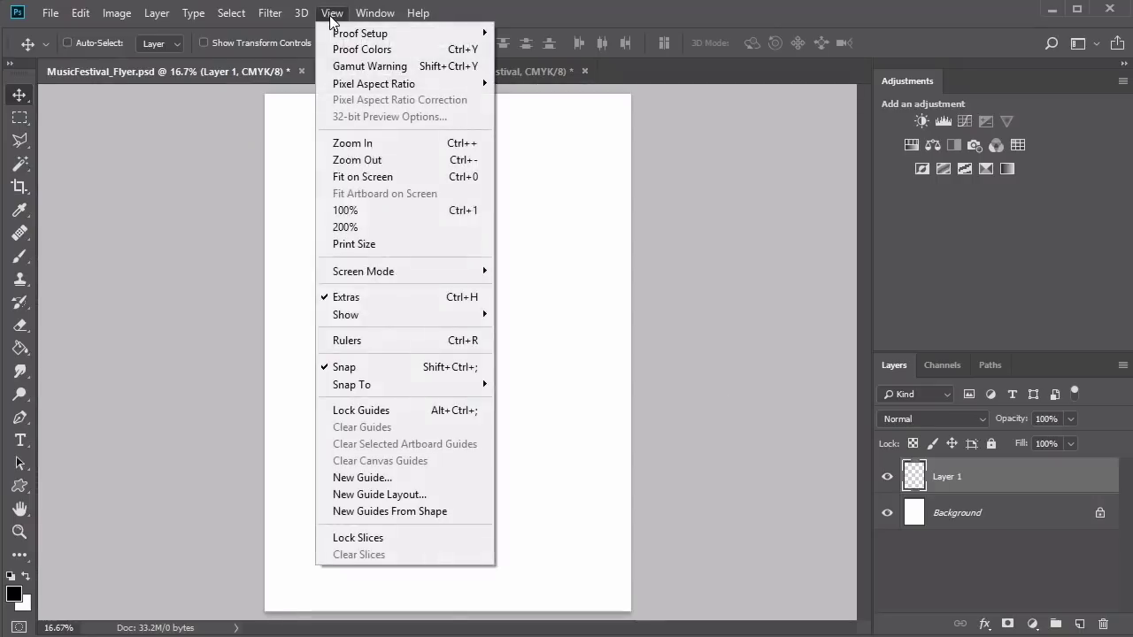
mouse_move(372, 322)
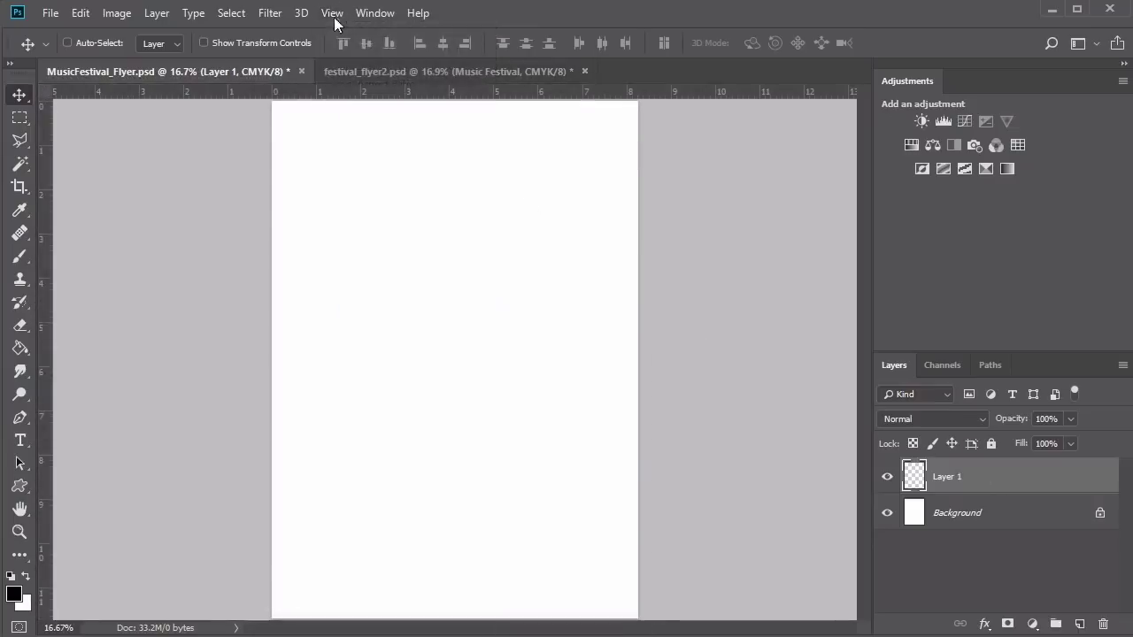
Add two vertical bleed guides to the page at 0.125 in and 8.143 in
left_click(334, 15)
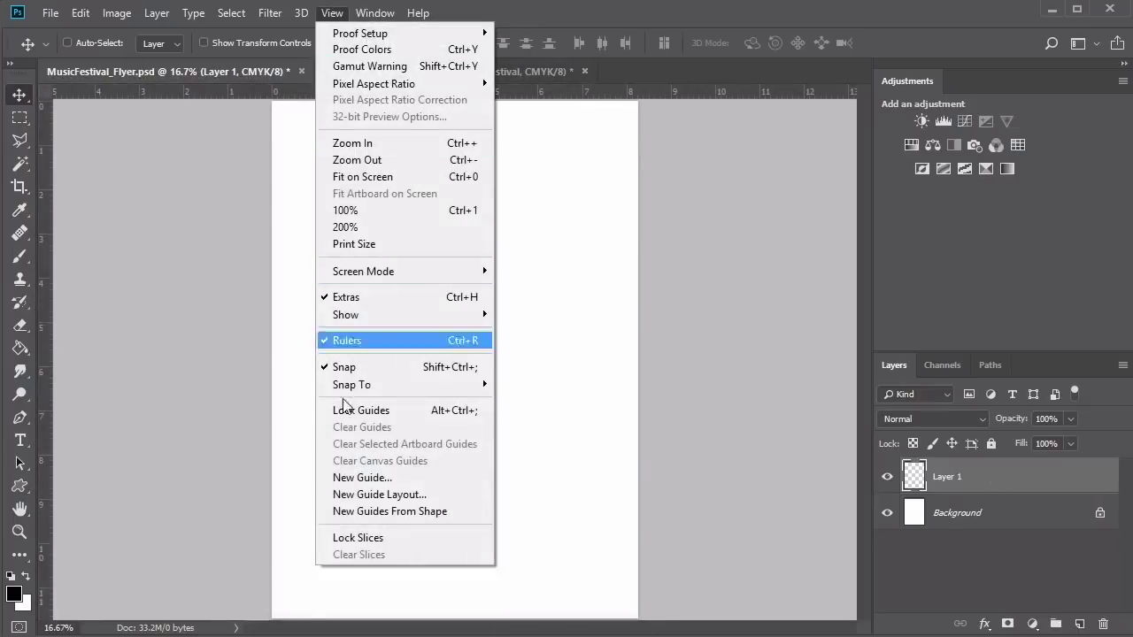
left_click(363, 477)
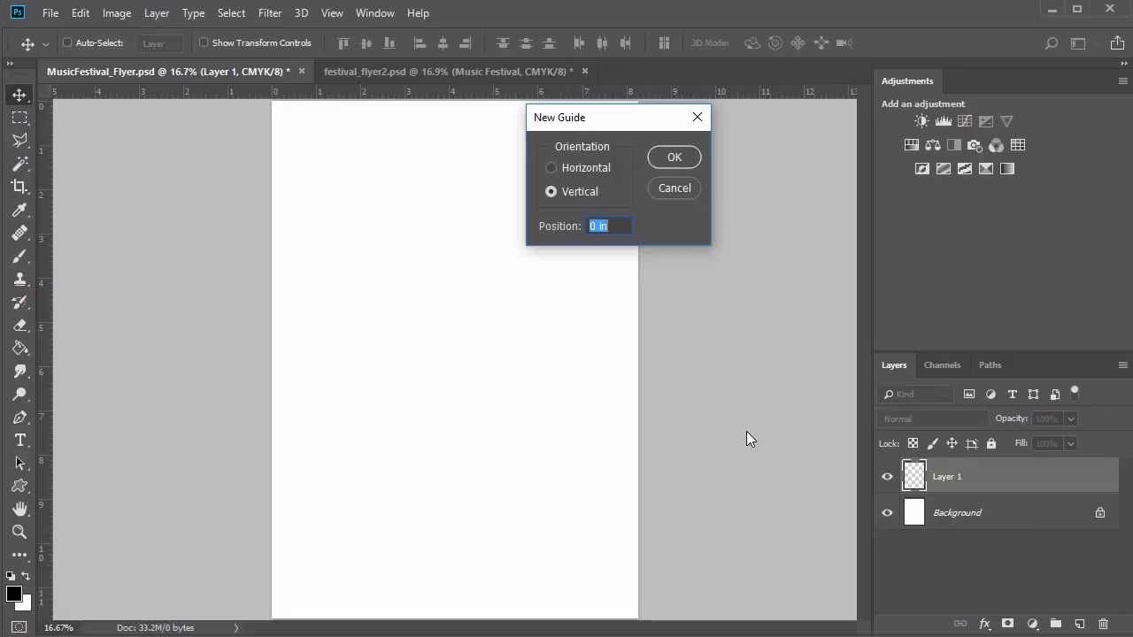
type(".125")
key("Return")
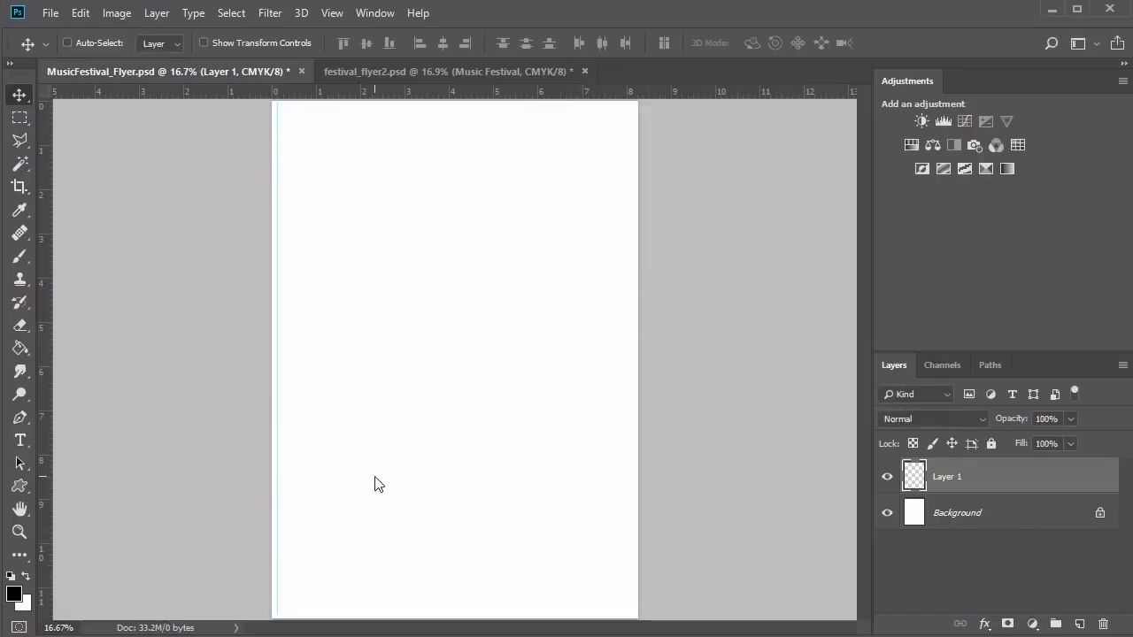
left_click(337, 13)
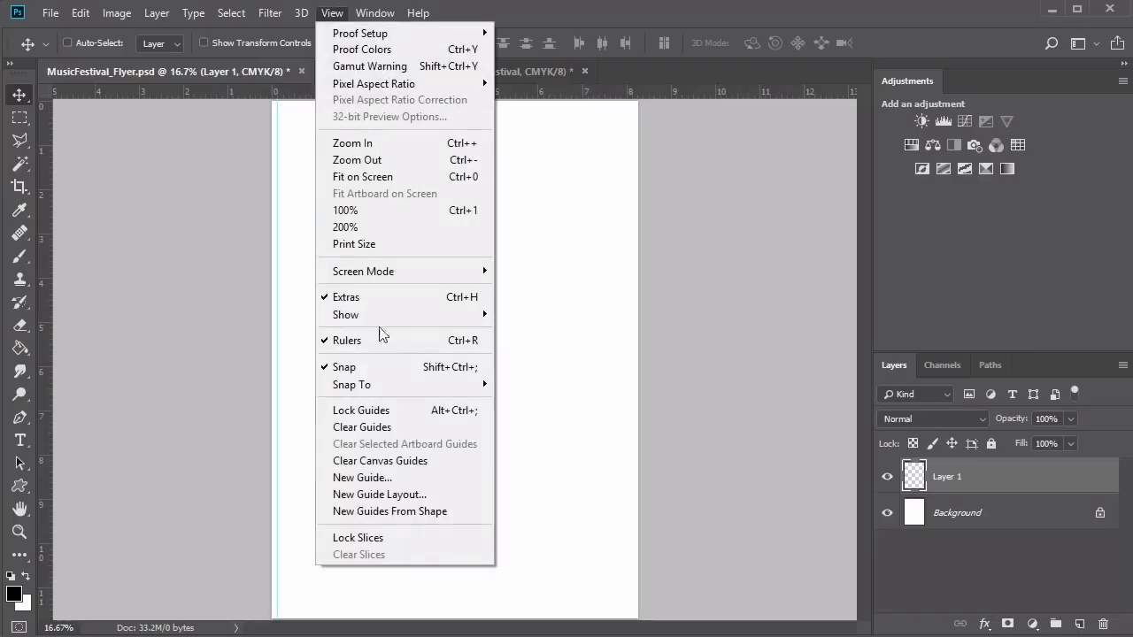
left_click(381, 478)
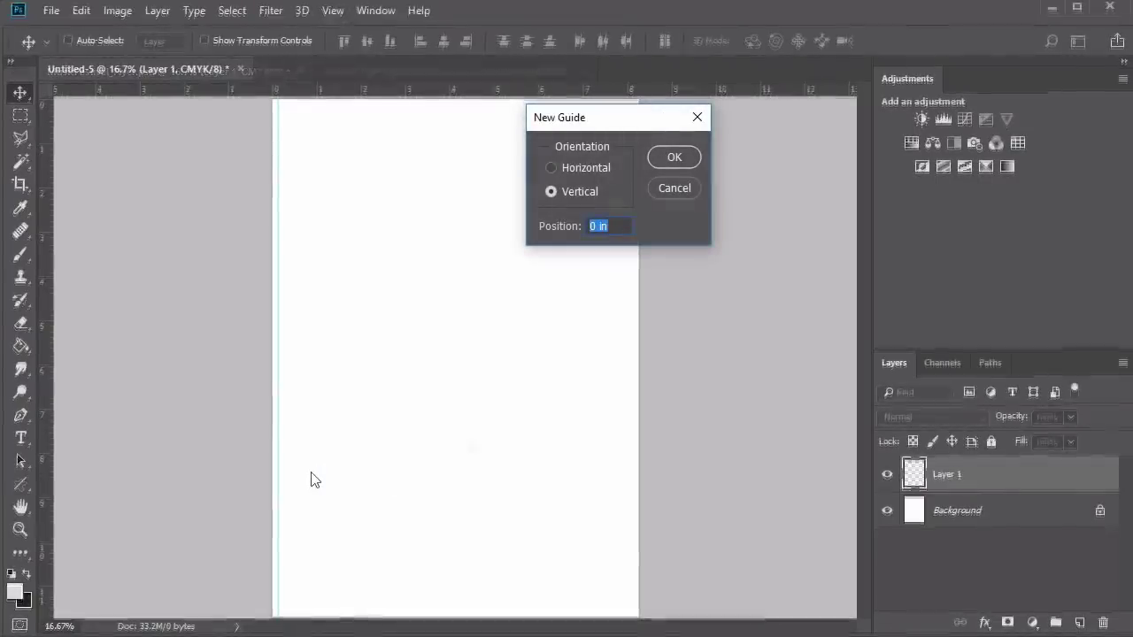
type("8.143")
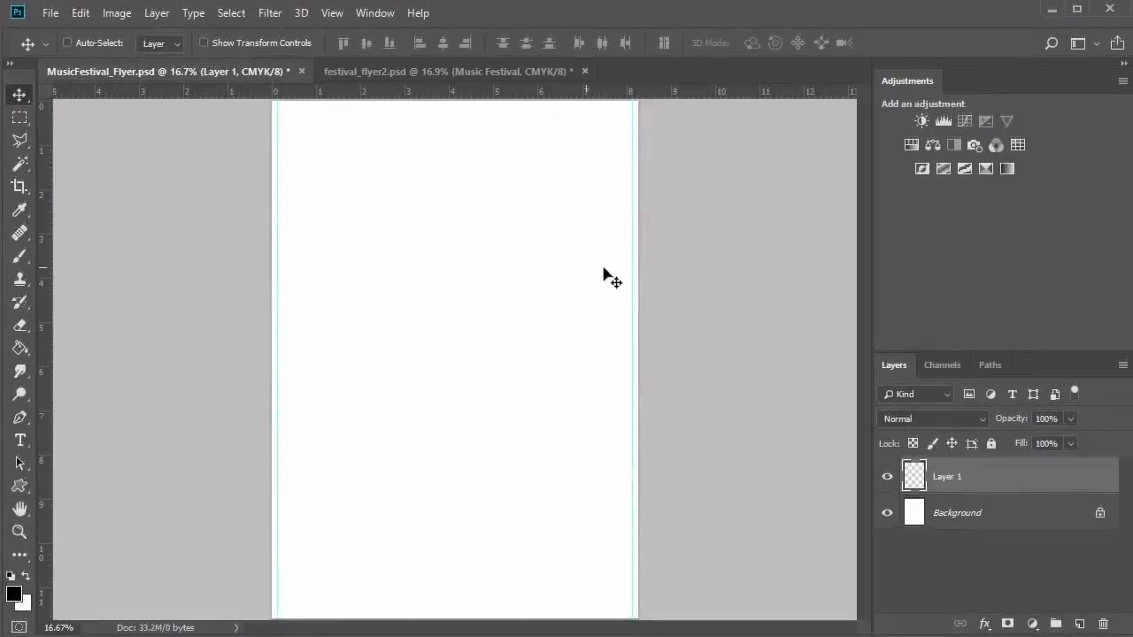
Add two horizontal bleed guides to the page at 0.125 in and 11.568 in
left_click(335, 13)
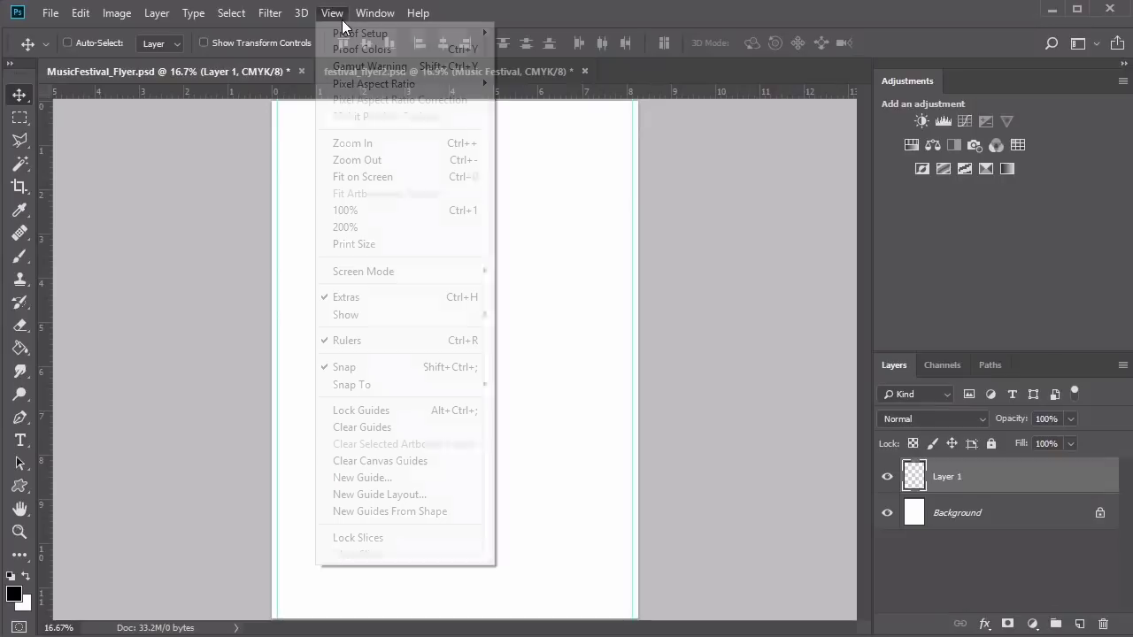
left_click(369, 478)
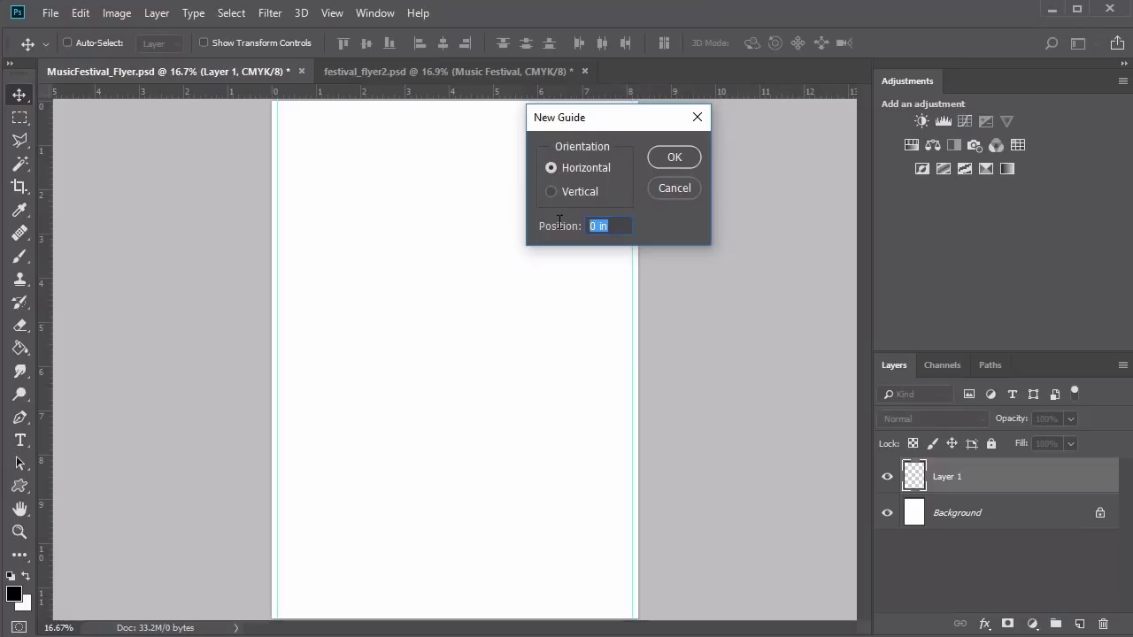
type(".125")
key("Return")
key("alt+v")
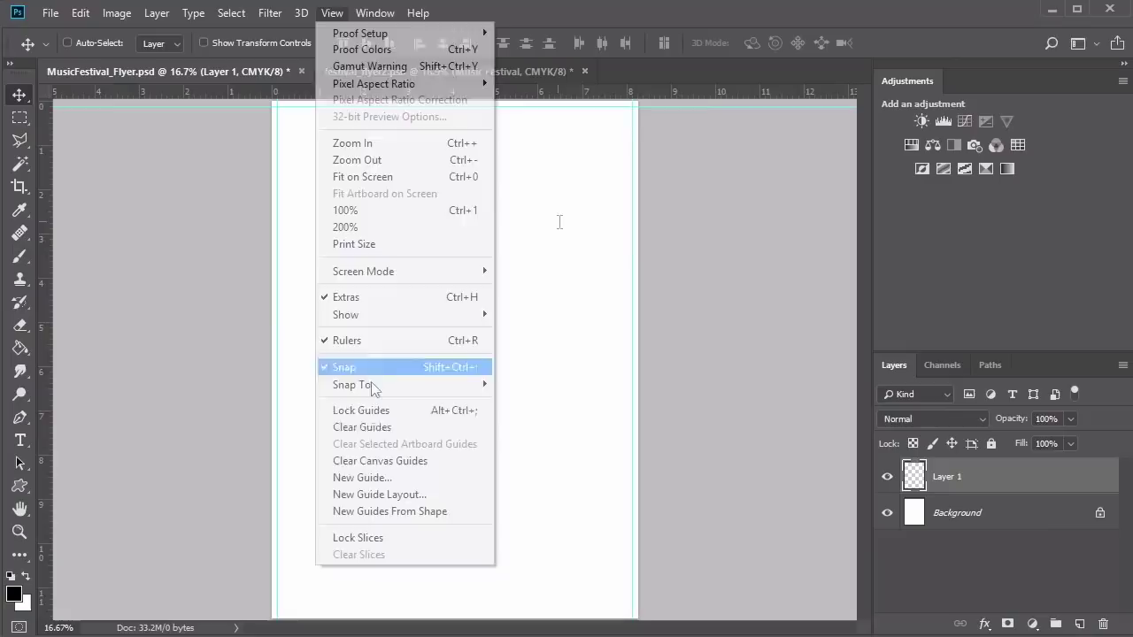
left_click(379, 478)
type("11.568")
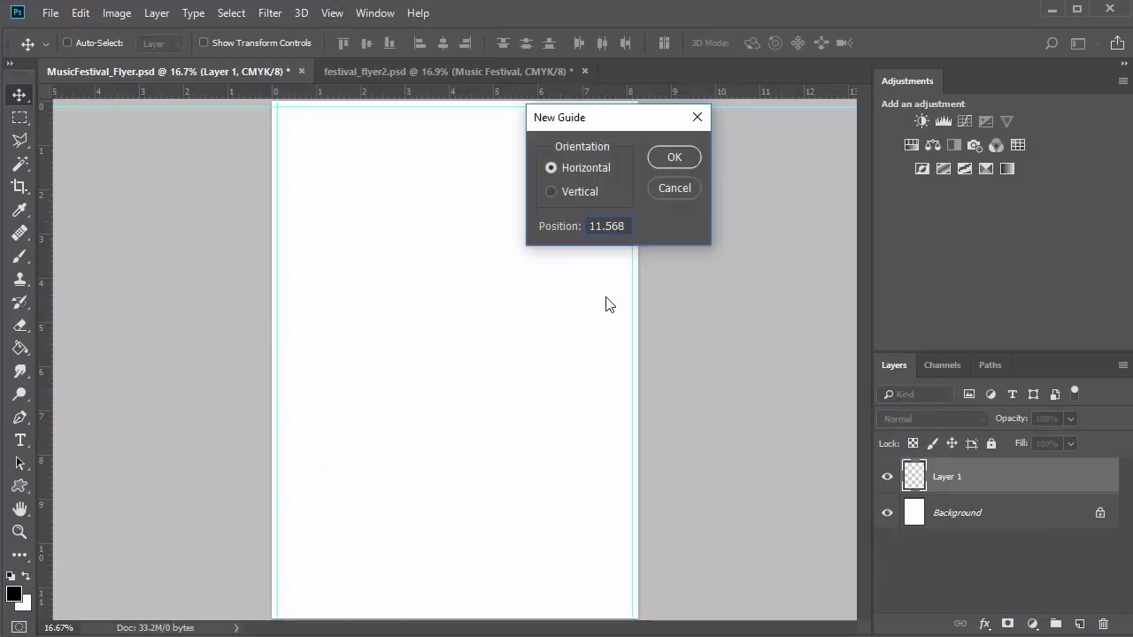
key("Return")
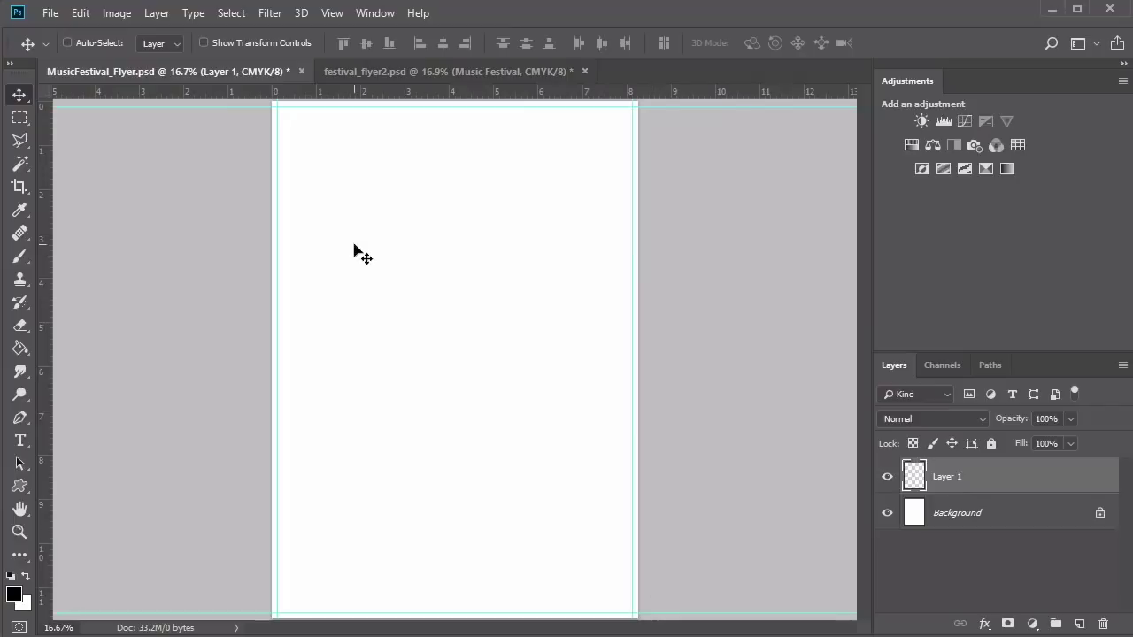
Select the four small corner areas of the page outside the bleed guide intersections as one combined rectangular marquee selection
key("z")
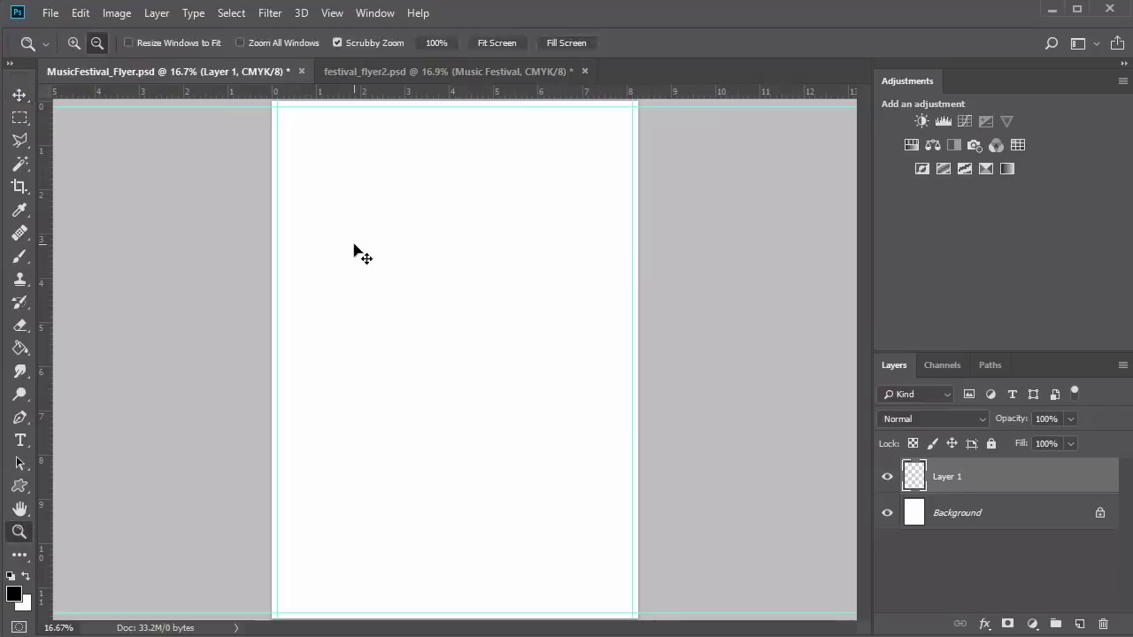
left_click(354, 245)
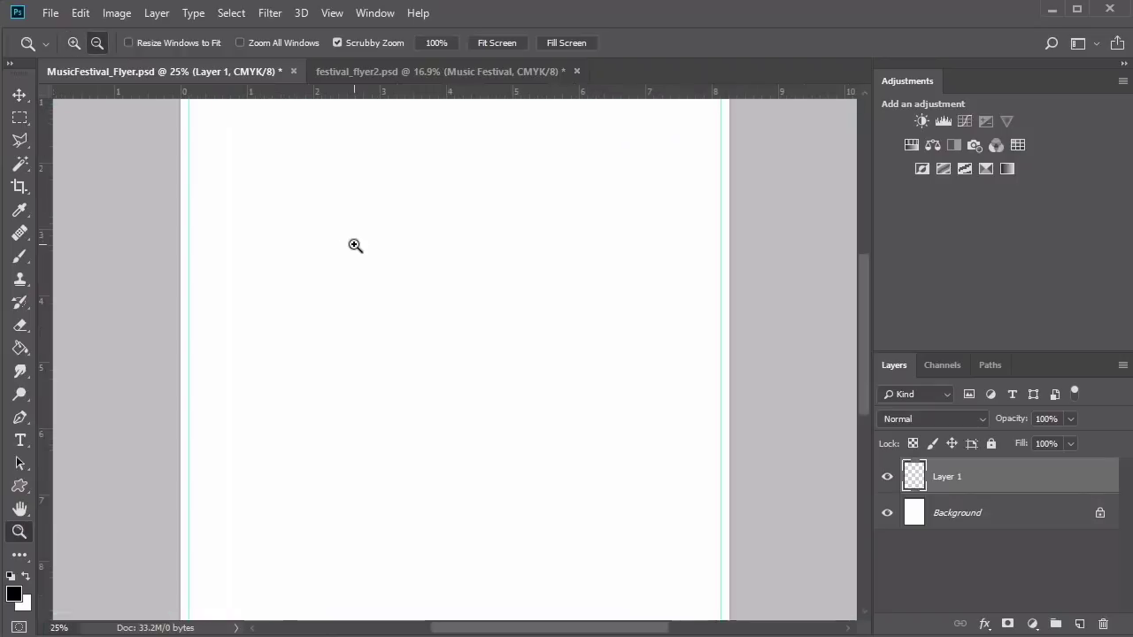
left_click(206, 196)
left_click(195, 191)
left_click(172, 187)
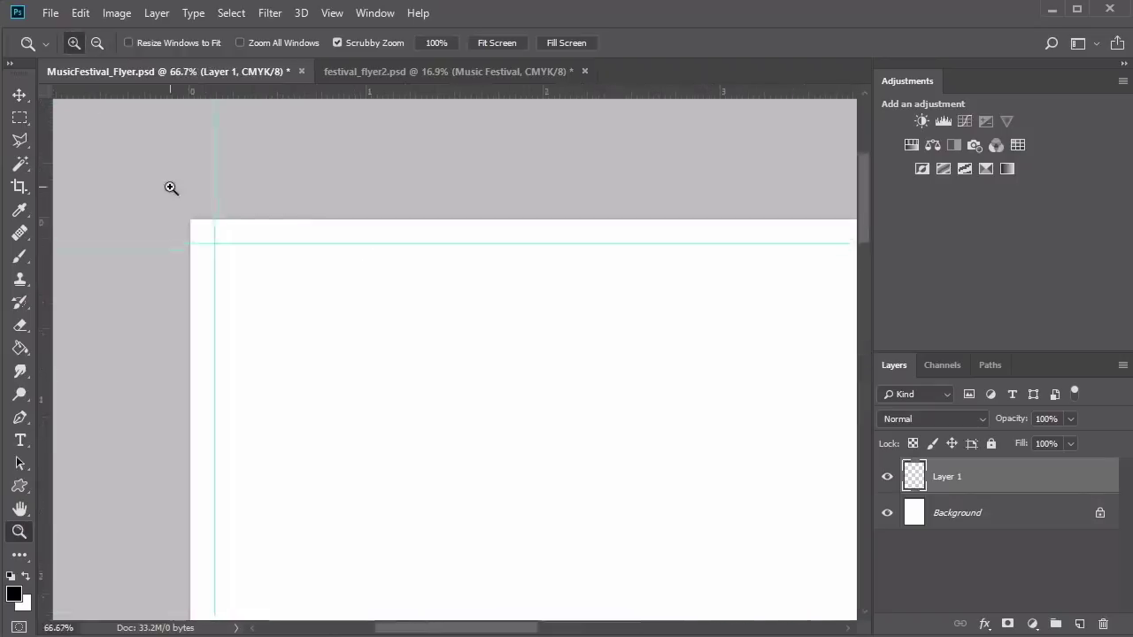
left_click(173, 196)
left_click(20, 118)
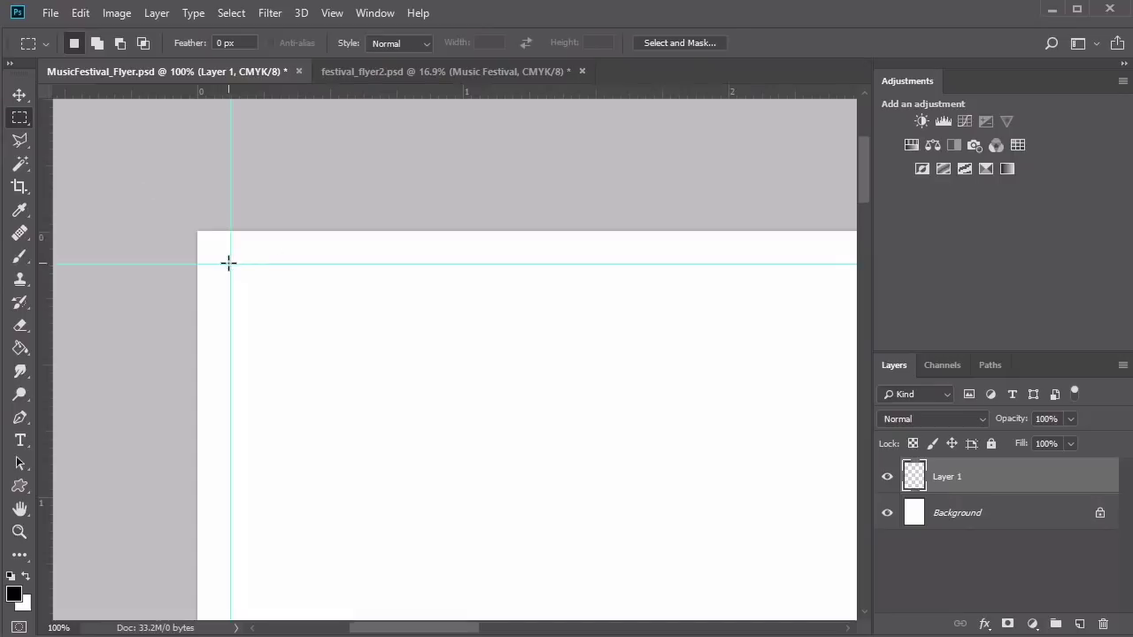
left_click_drag(230, 262, 168, 212)
scroll(230, 399, "down", 5)
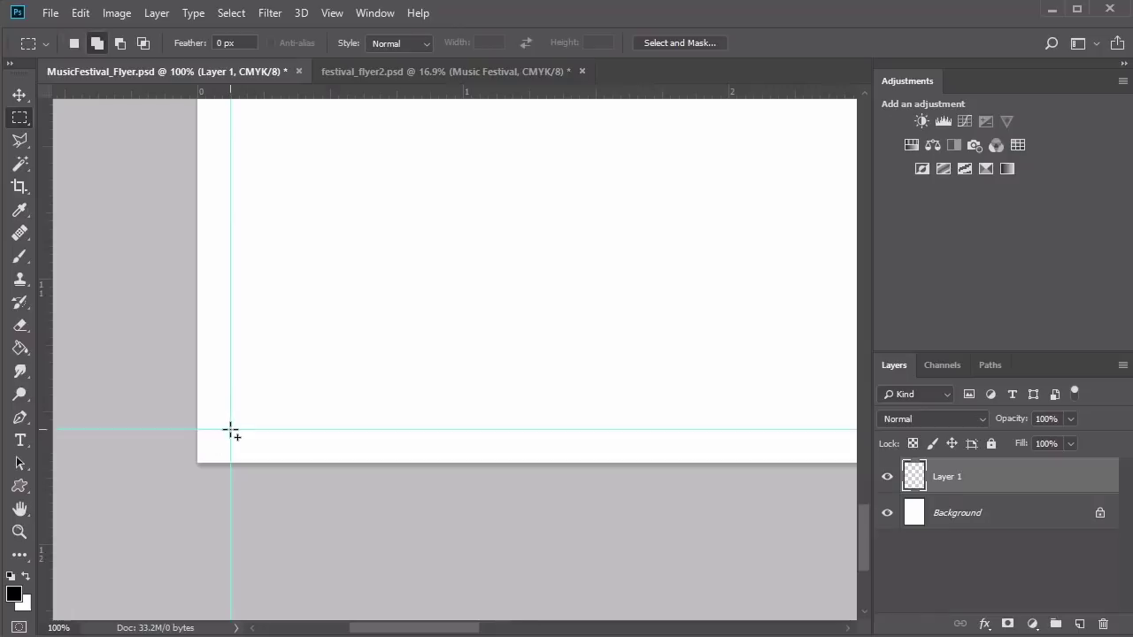
left_click_drag(230, 430, 170, 492)
scroll(662, 427, "right", 10)
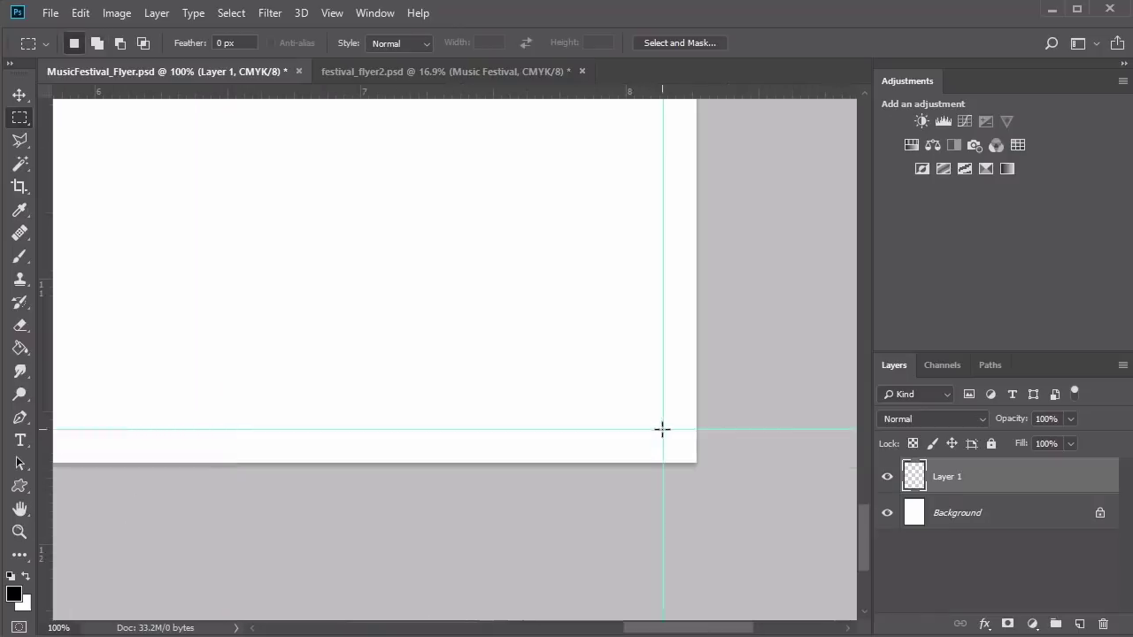
scroll(690, 239, "up", 10)
scroll(691, 240, "up", 5)
left_click_drag(664, 265, 696, 236)
key("ctrl+0")
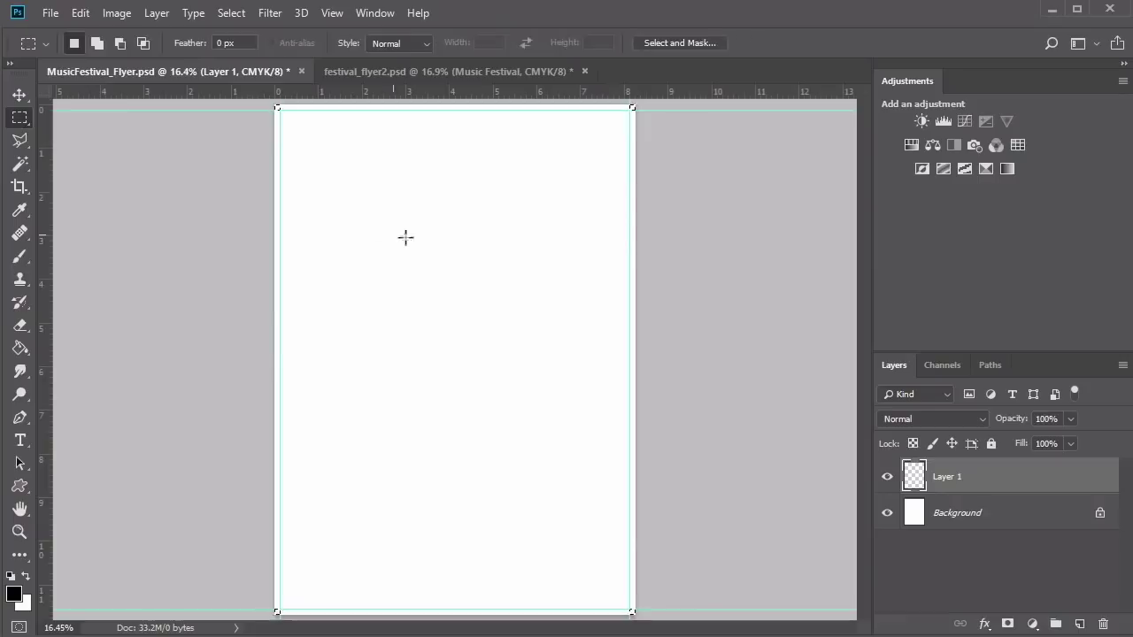
Stroke the corner selections on Layer 1 with a 2 px black centered line and deselect
right_click(445, 245)
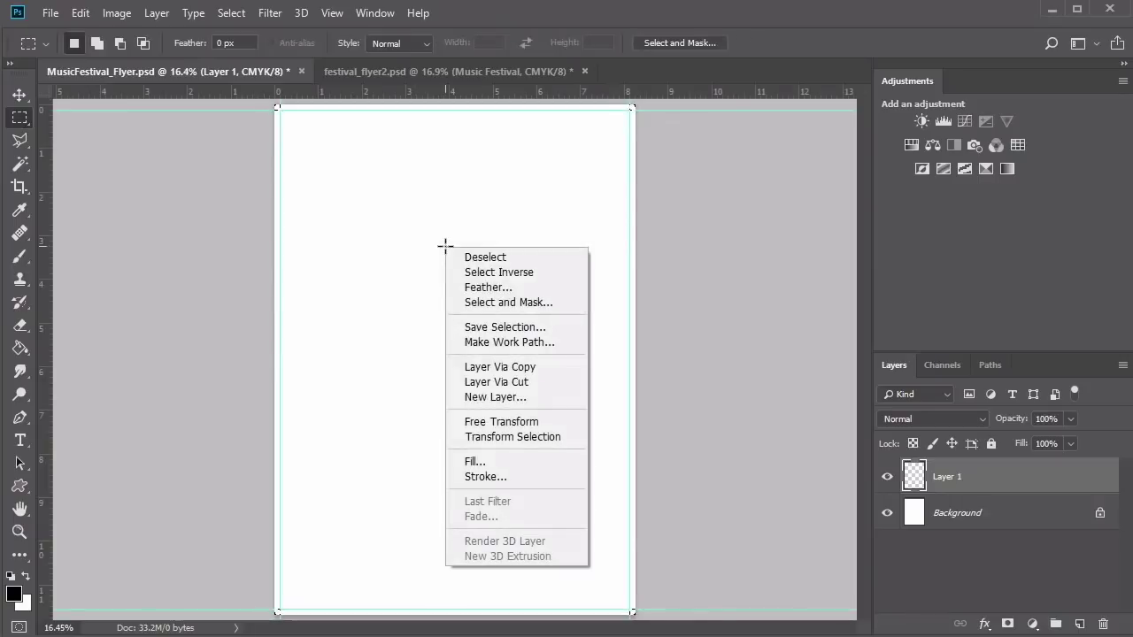
left_click(506, 477)
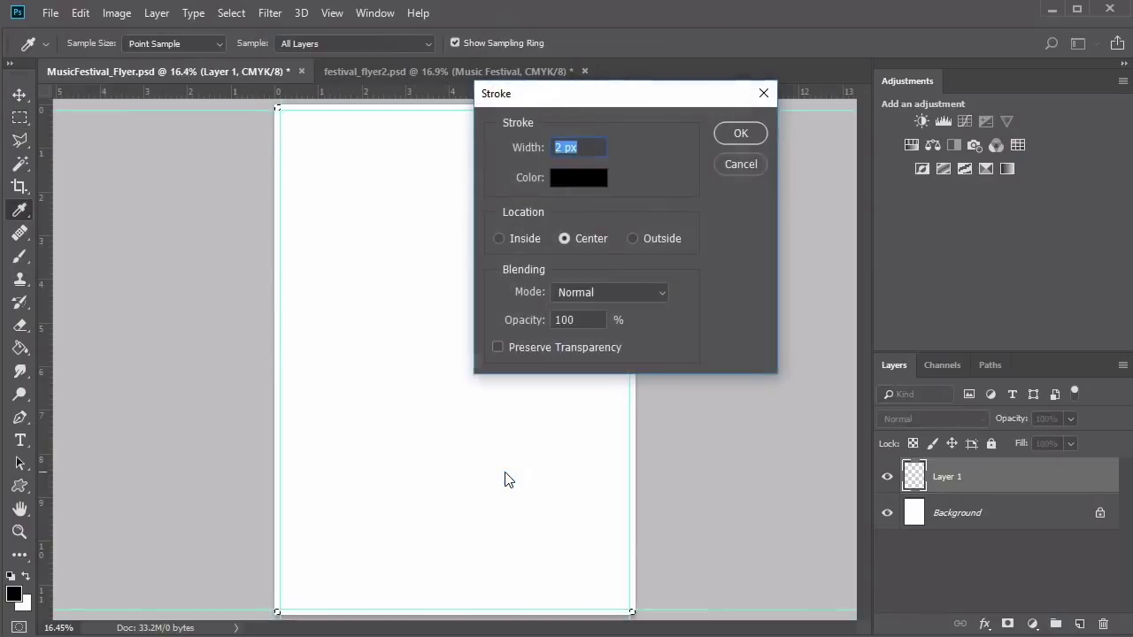
left_click(741, 134)
key("m")
right_click(500, 273)
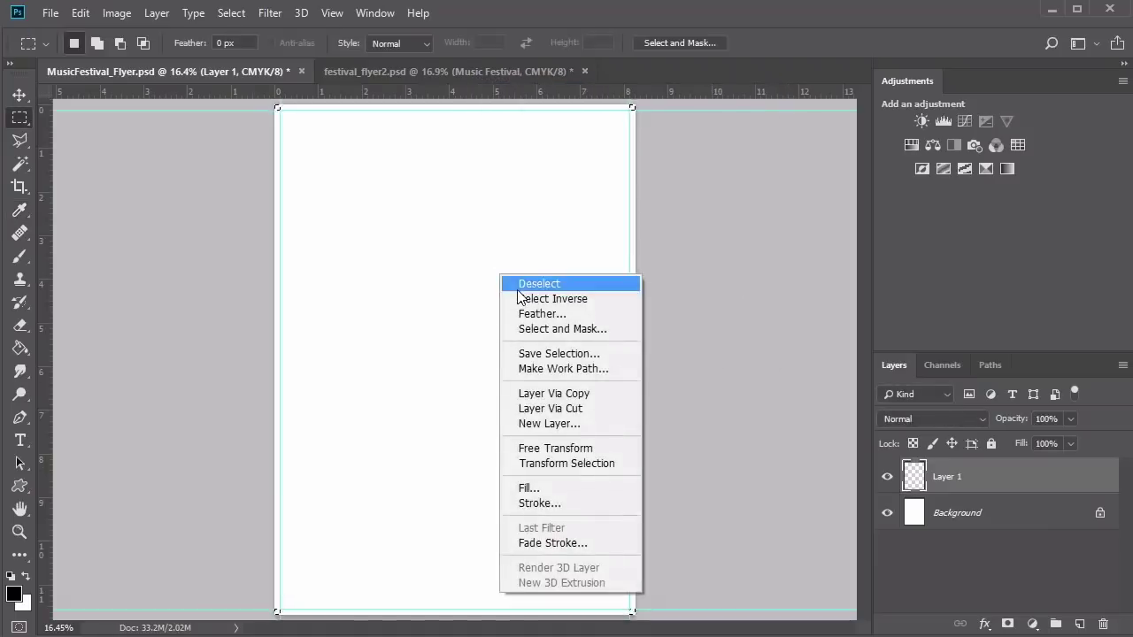
left_click(531, 284)
key("v")
Rename Layer 1 as Cropmarks and give it a red color label
double_click(944, 476)
type("Cropmarks")
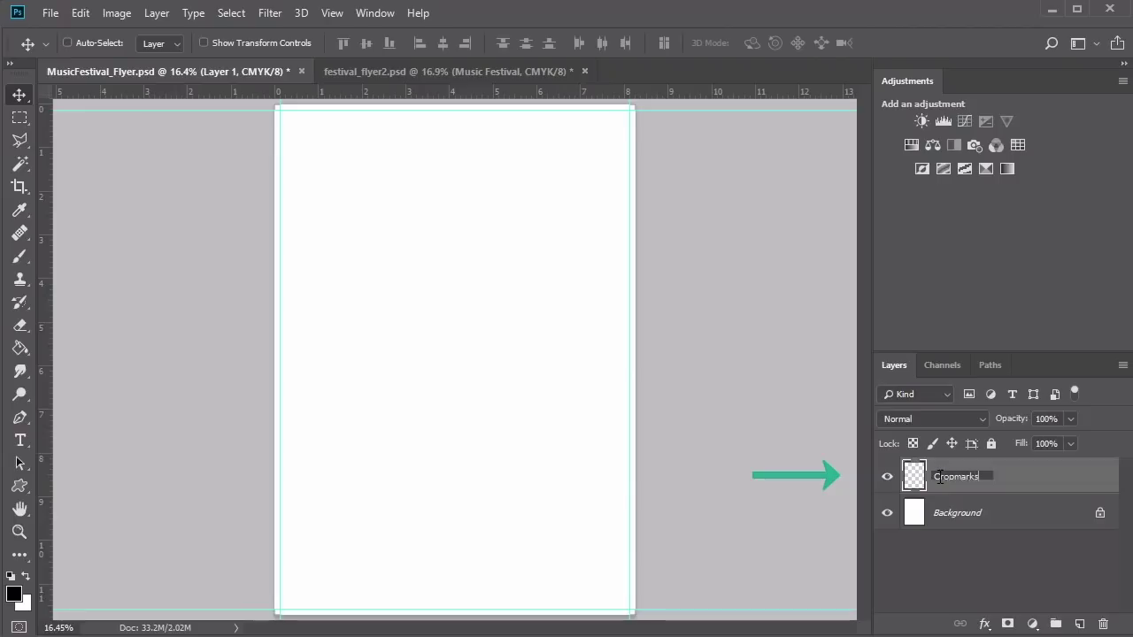
key("Return")
right_click(1011, 476)
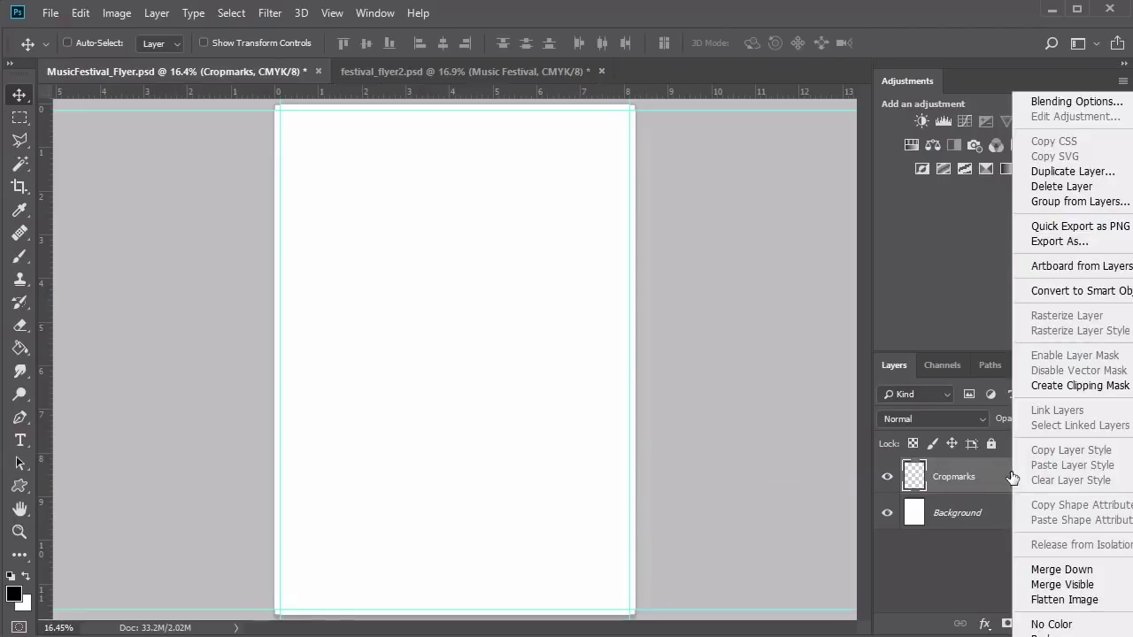
left_click(1050, 634)
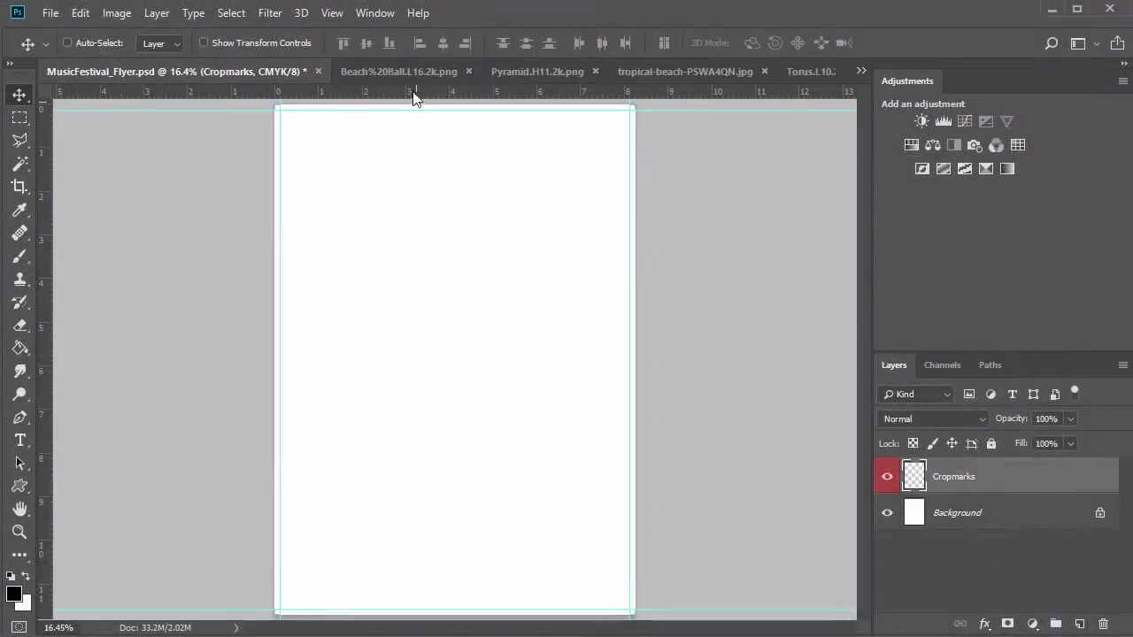
left_click(417, 71)
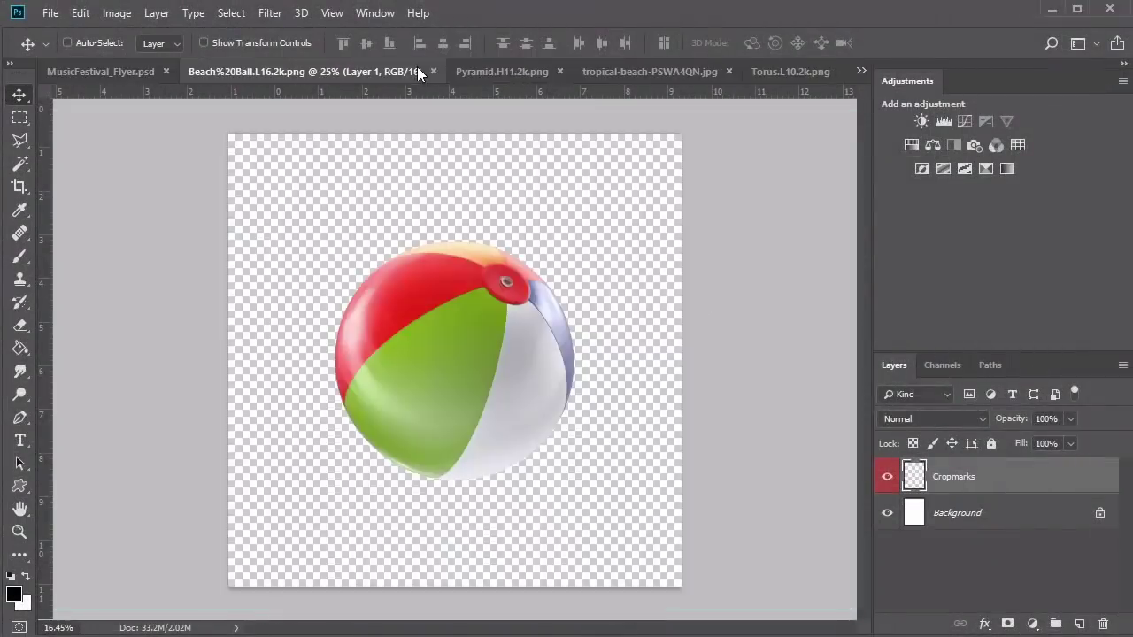
left_click(496, 71)
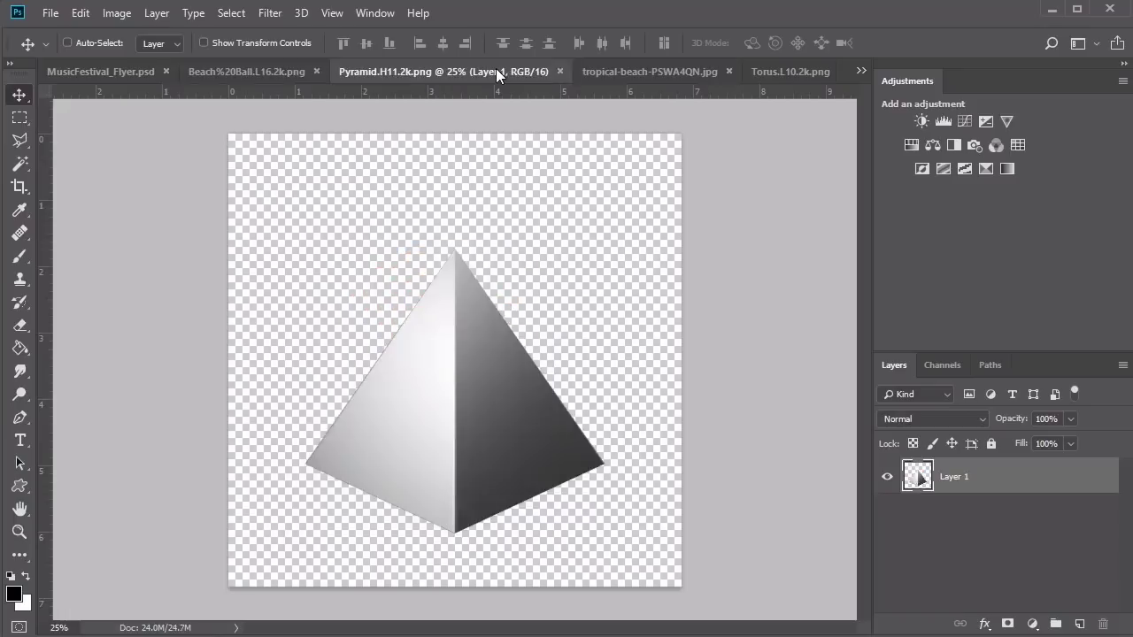
left_click(669, 73)
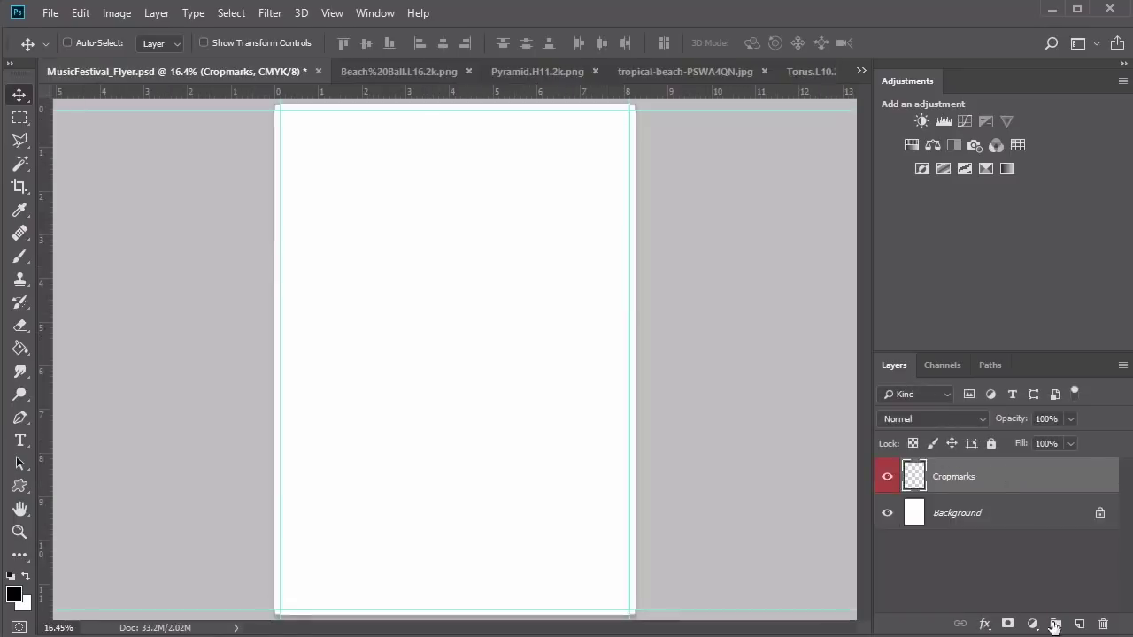
Add a layer group named Background beneath the Cropmarks layer in the flyer document
left_click(1056, 623)
left_click_drag(1005, 478, 1005, 502)
double_click(953, 506)
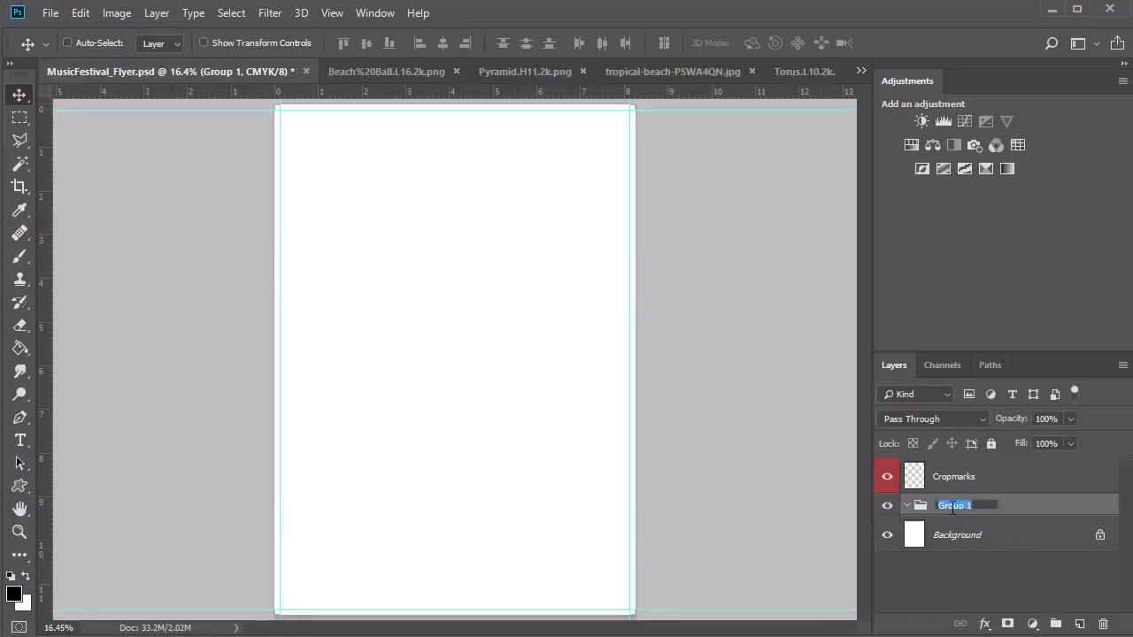
type("Background")
key("Return")
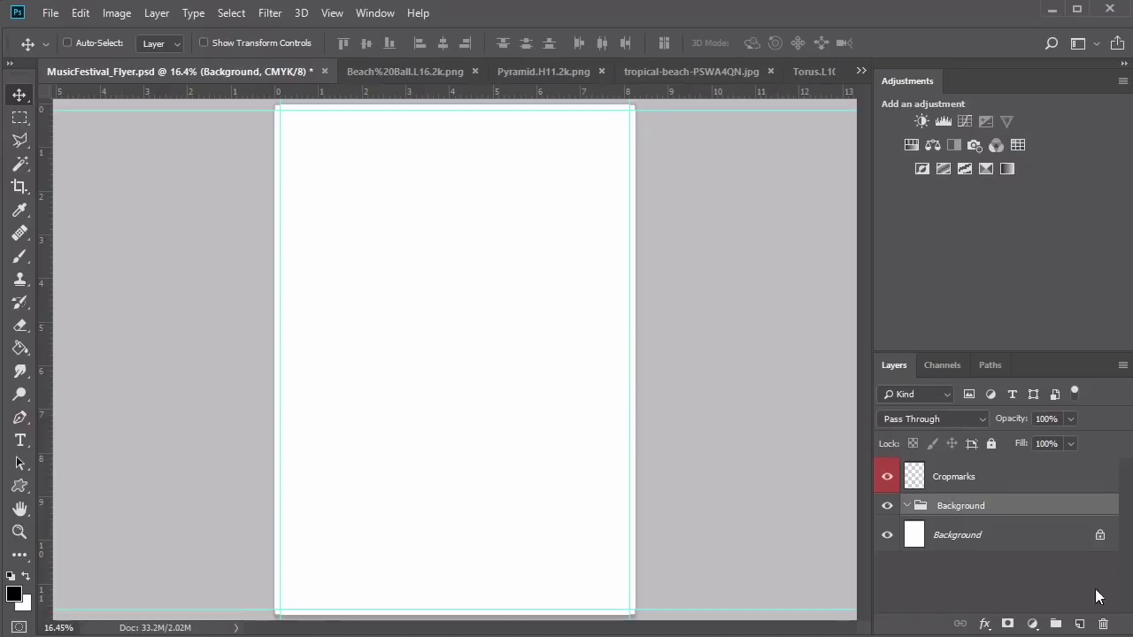
Add a blank layer inside the Background group and paste the entire tropical-beach-PSWA4QN.jpg image into it
left_click(1080, 624)
left_click(691, 71)
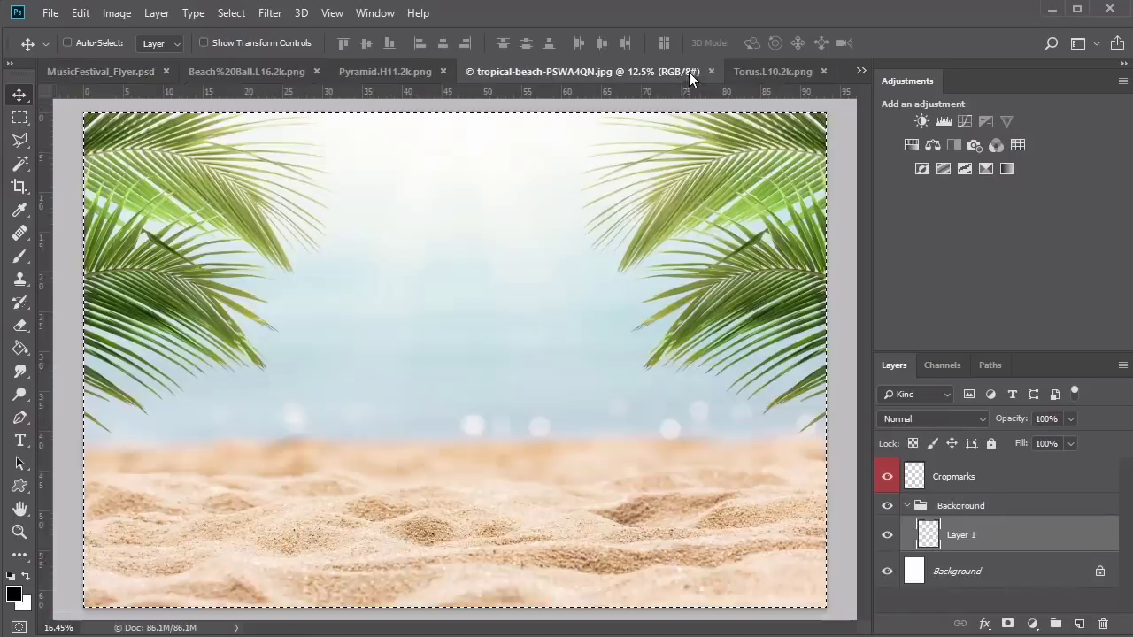
key("ctrl")
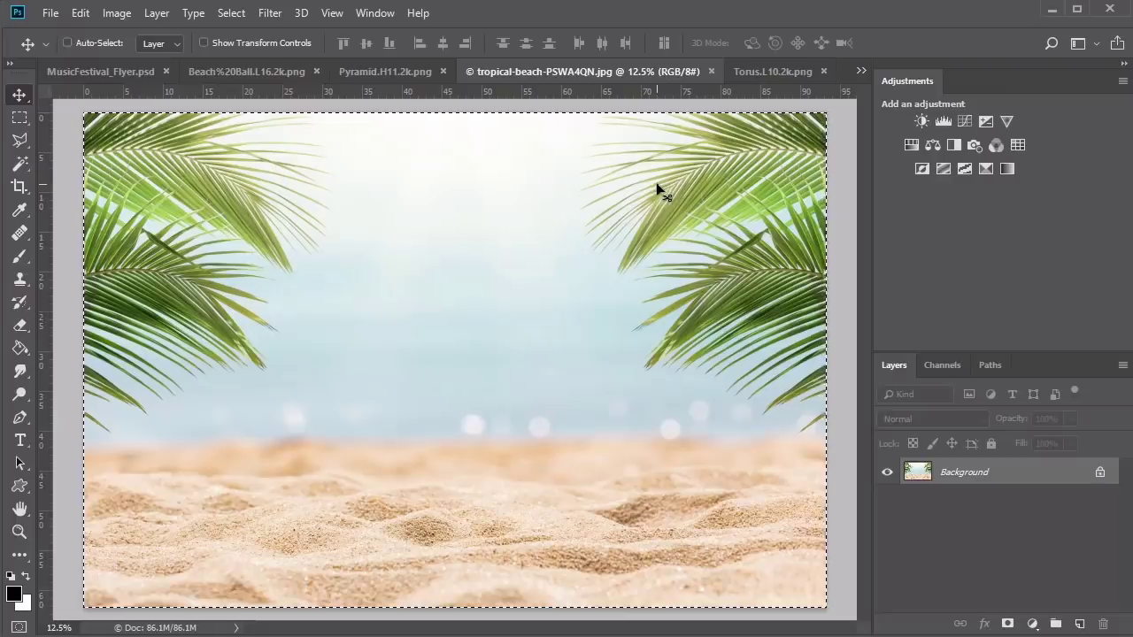
key("ctrl+c")
key("ctrl+Tab")
key("ctrl+Tab")
key("ctrl+shift+v")
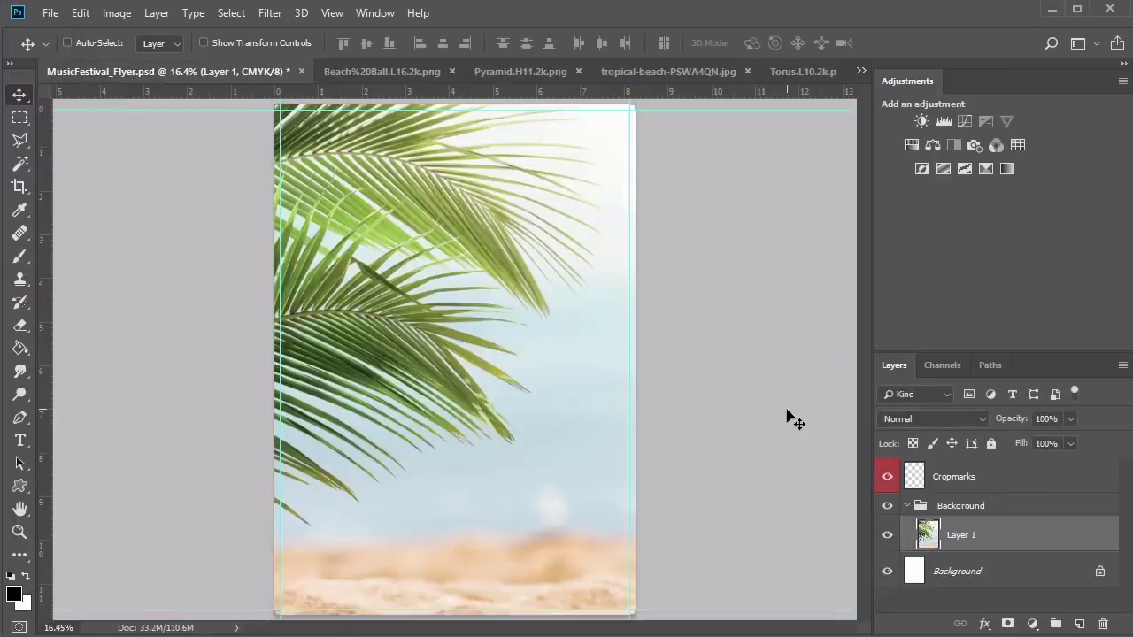
Scale the pasted beach image to about 91.65% so palm leaves and sand fill the page, and rename its layer Beach
key("ctrl+t")
key("ctrl+minus")
left_click_drag(297, 99, 345, 131)
left_click_drag(625, 222, 670, 260)
key("Return")
key("ctrl+0")
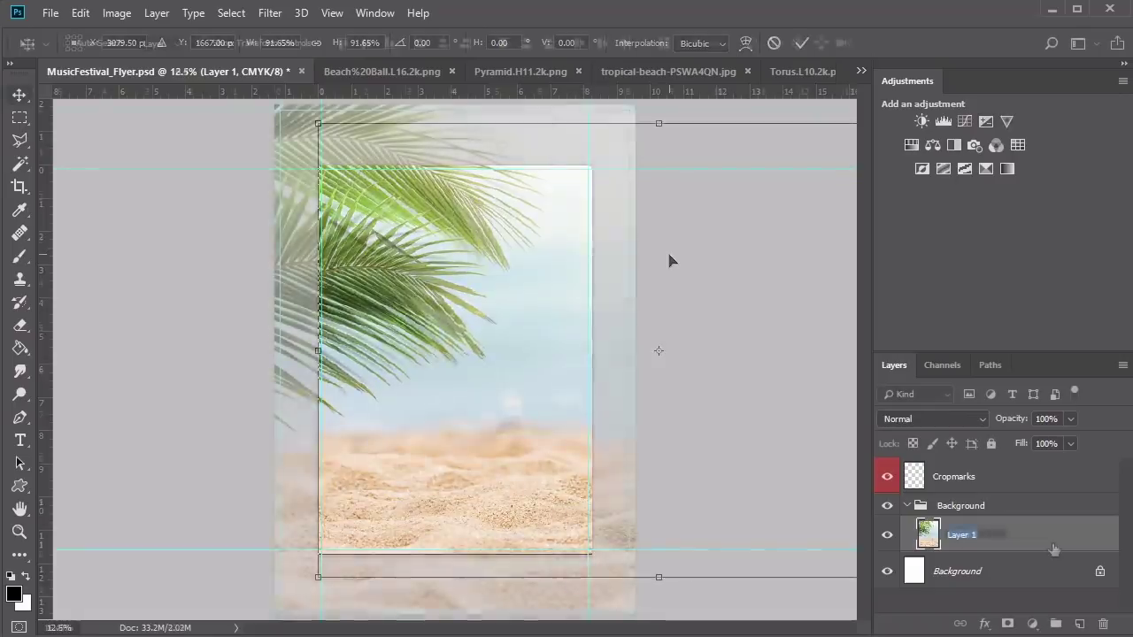
double_click(963, 534)
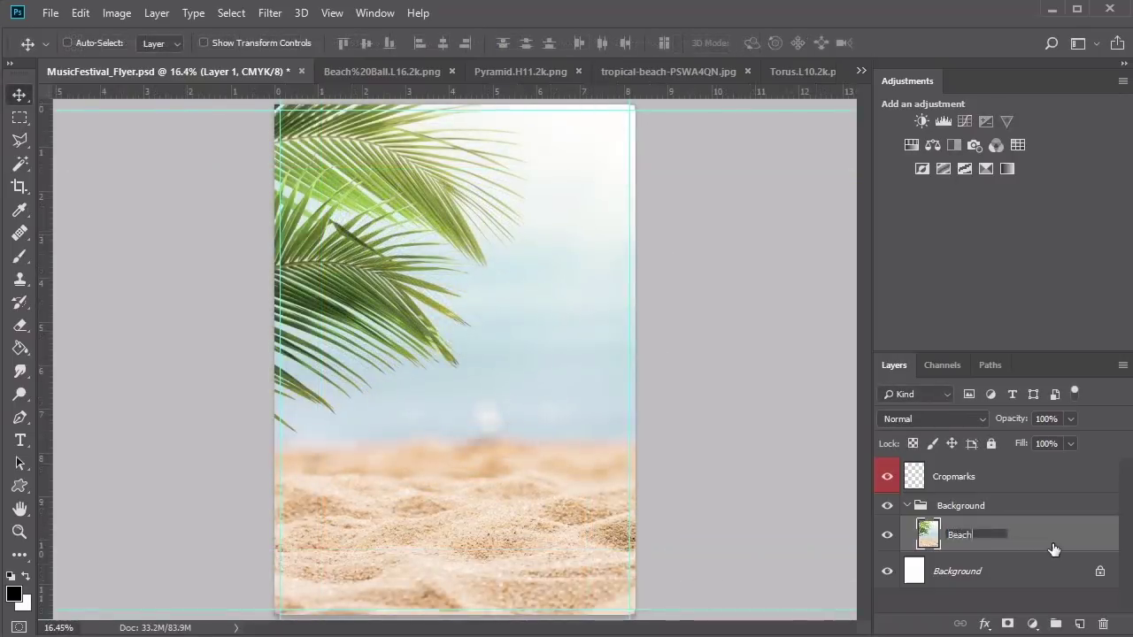
key("Return")
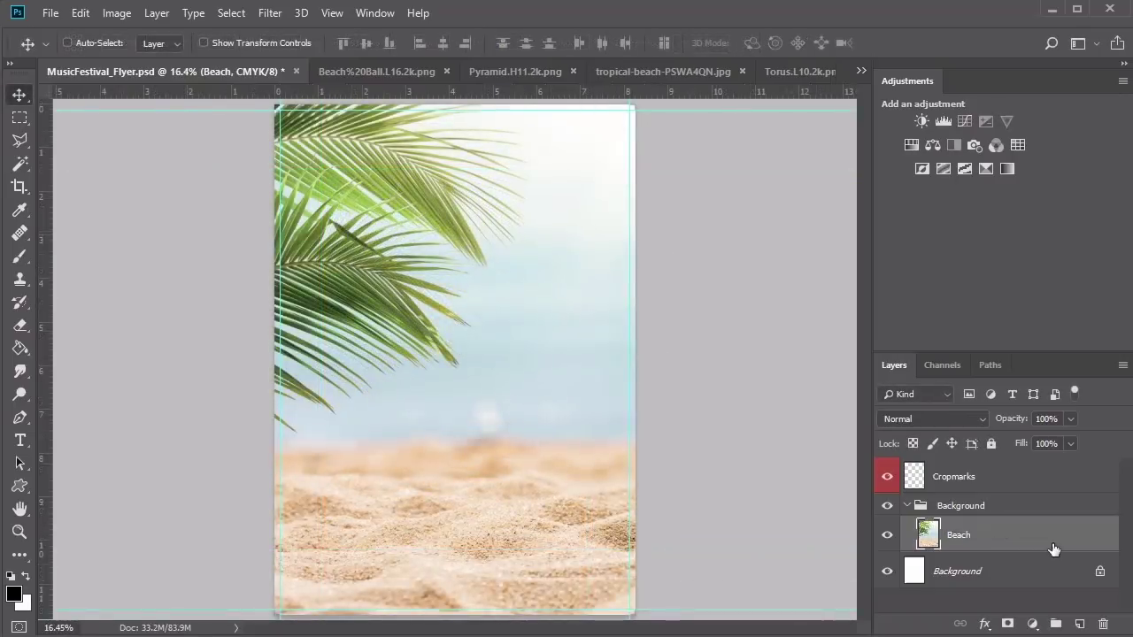
Copy the beach ball from Beach%20Ball.L16.2k.png with a rectangular selection and paste it above the Beach layer in the flyer
left_click(411, 78)
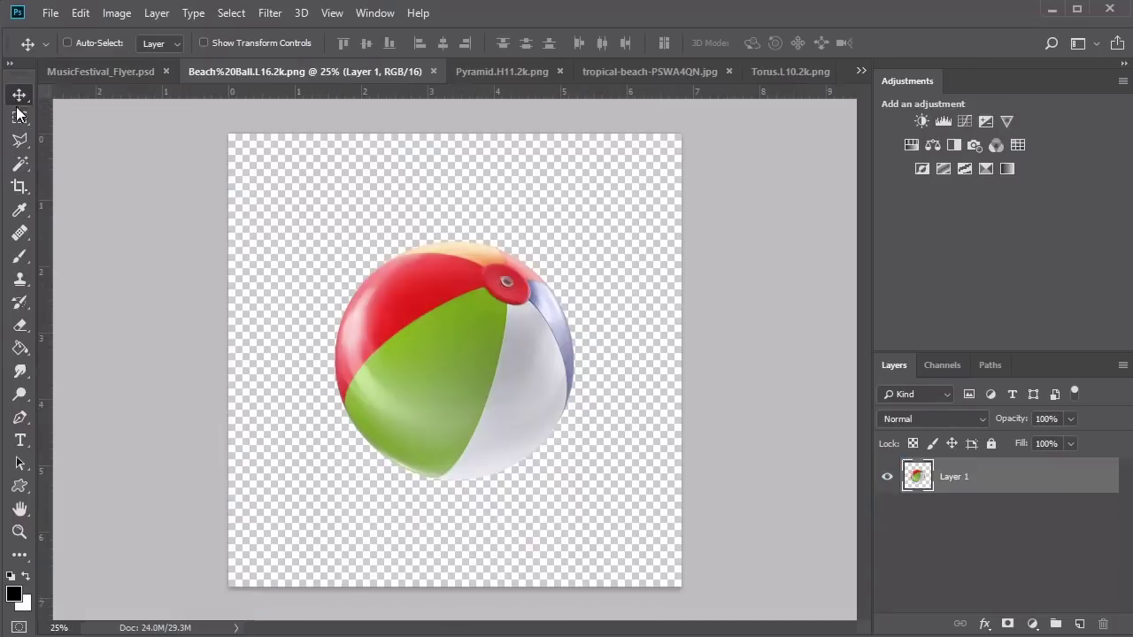
left_click(19, 117)
left_click_drag(319, 211, 617, 515)
key("v")
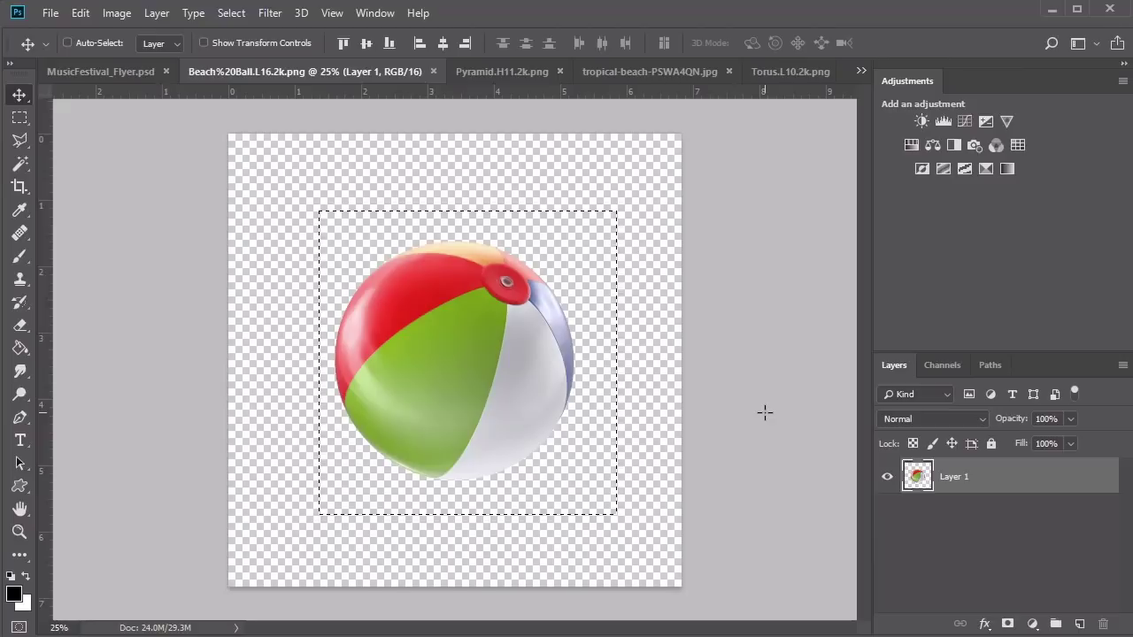
left_click(96, 72)
key("ctrl+v")
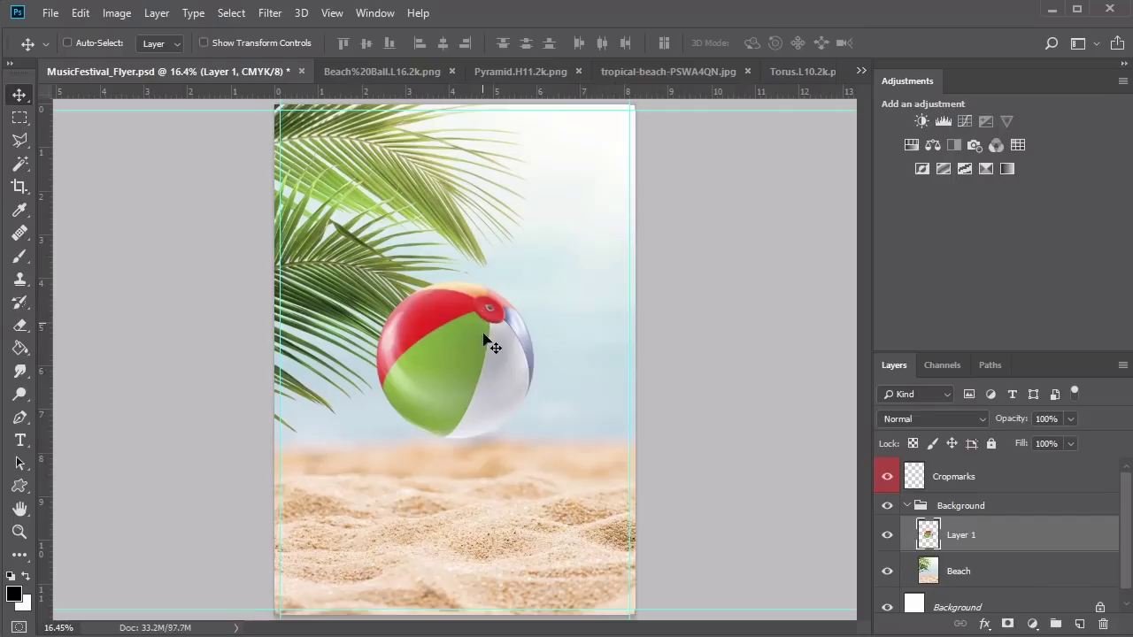
Move the beach ball onto the sand in the page's lower-left corner, nudging it slightly down and right
left_click_drag(479, 354, 356, 556)
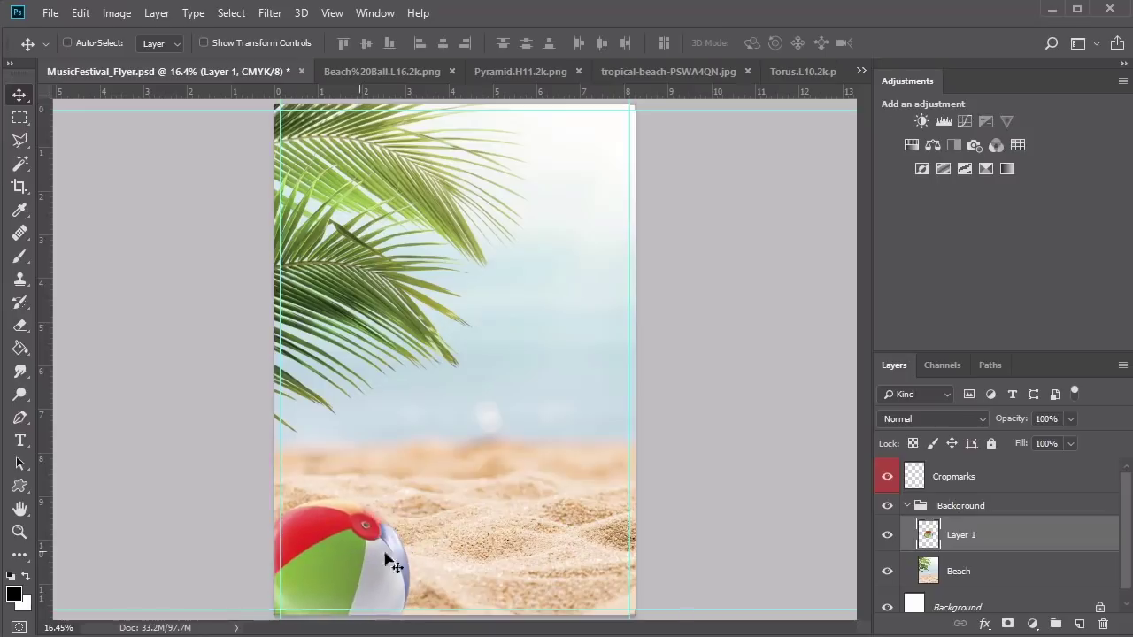
key("shift+Down")
key("shift+Down")
key("shift+Down")
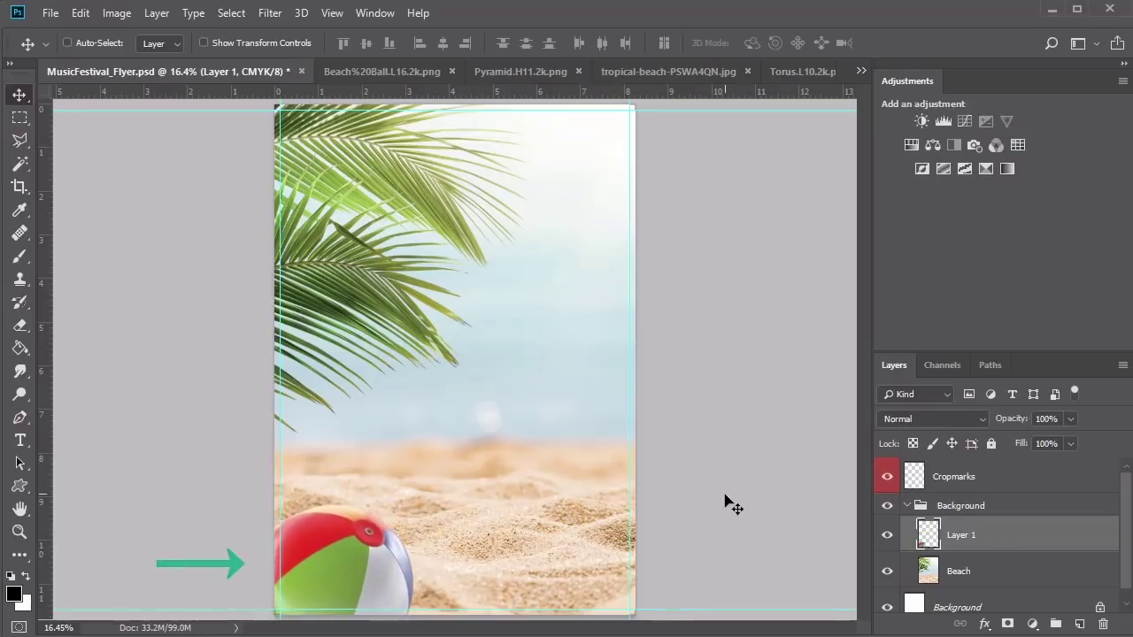
key("shift+Right")
key("shift+Right")
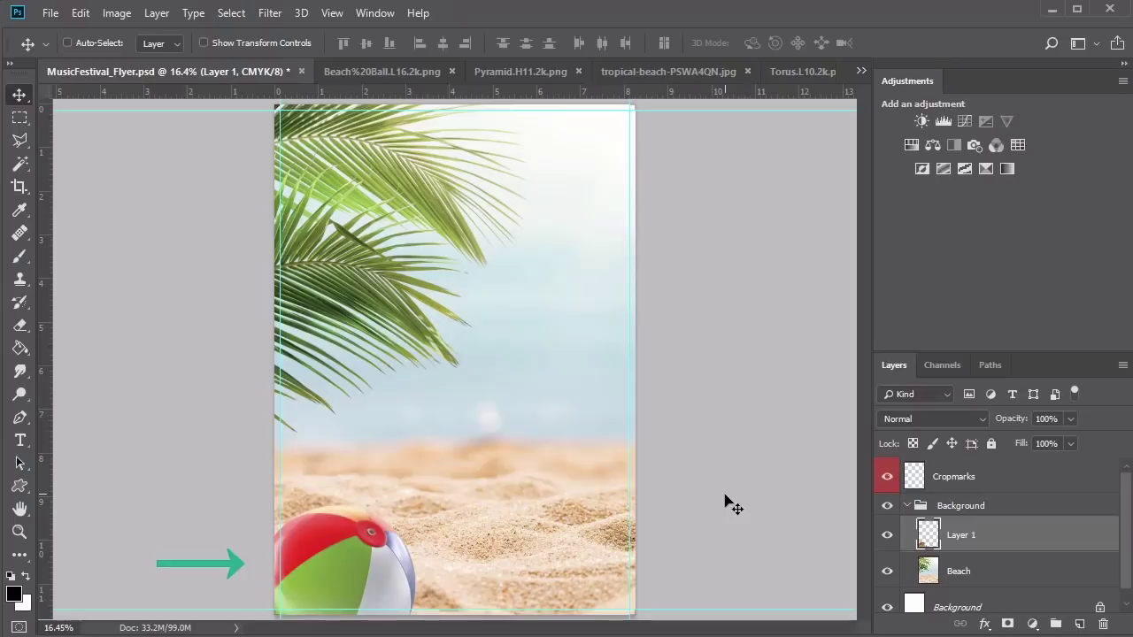
Hide the rulers and rename the beach ball's layer Beach Ball
key("ctrl+r")
double_click(963, 535)
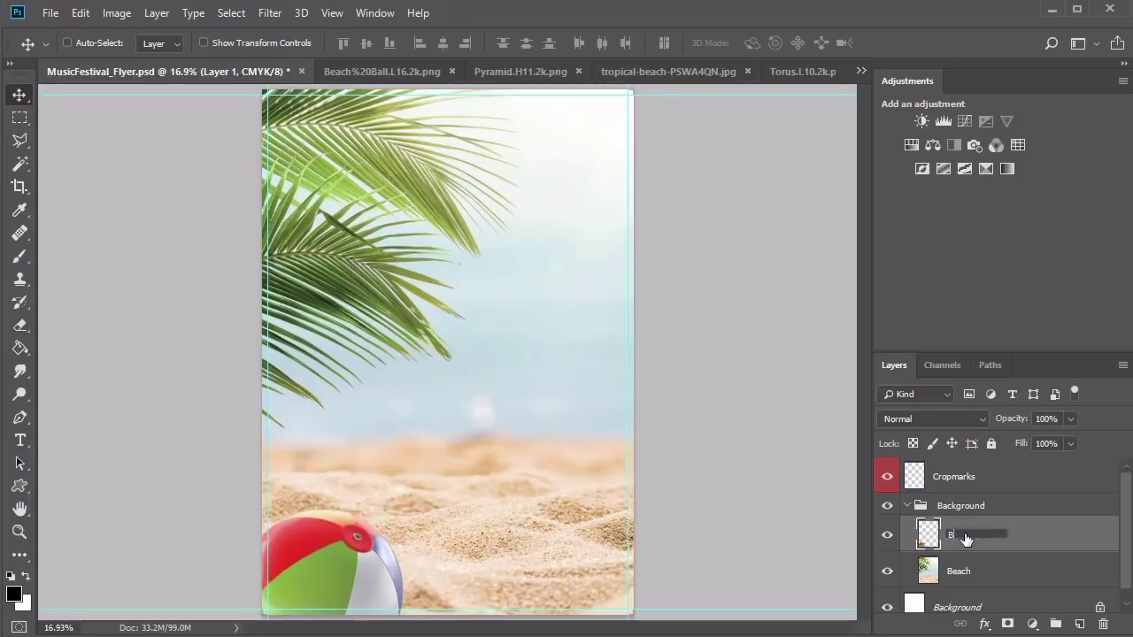
type("Beach Ball")
key("Return")
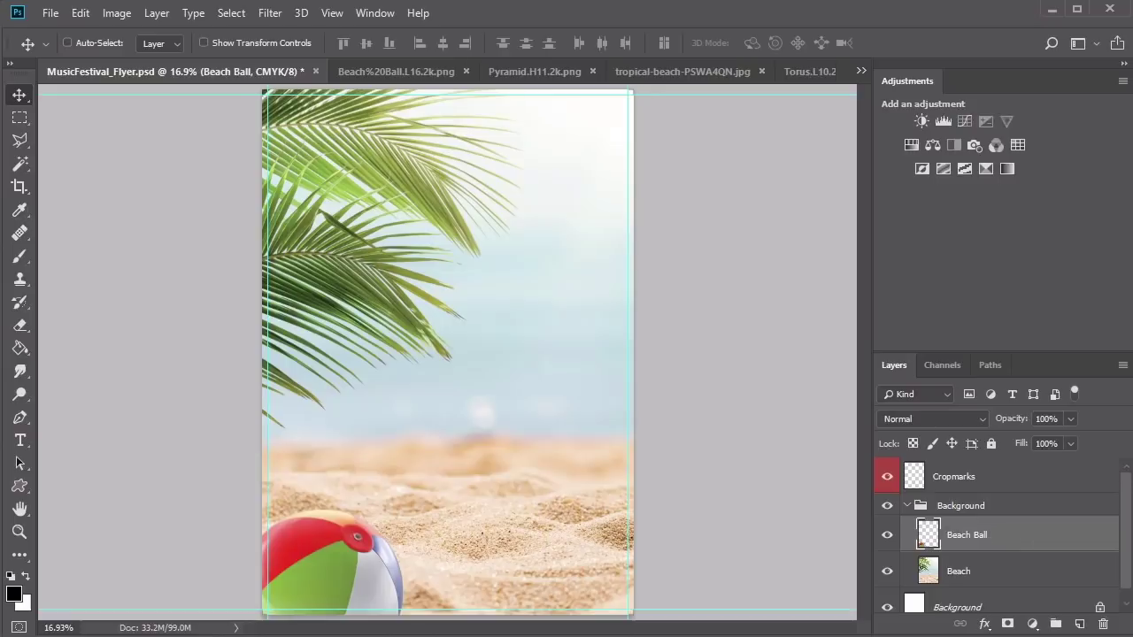
Apply a Gaussian Blur with an 8 pixel radius to the Beach Ball layer
left_click(280, 15)
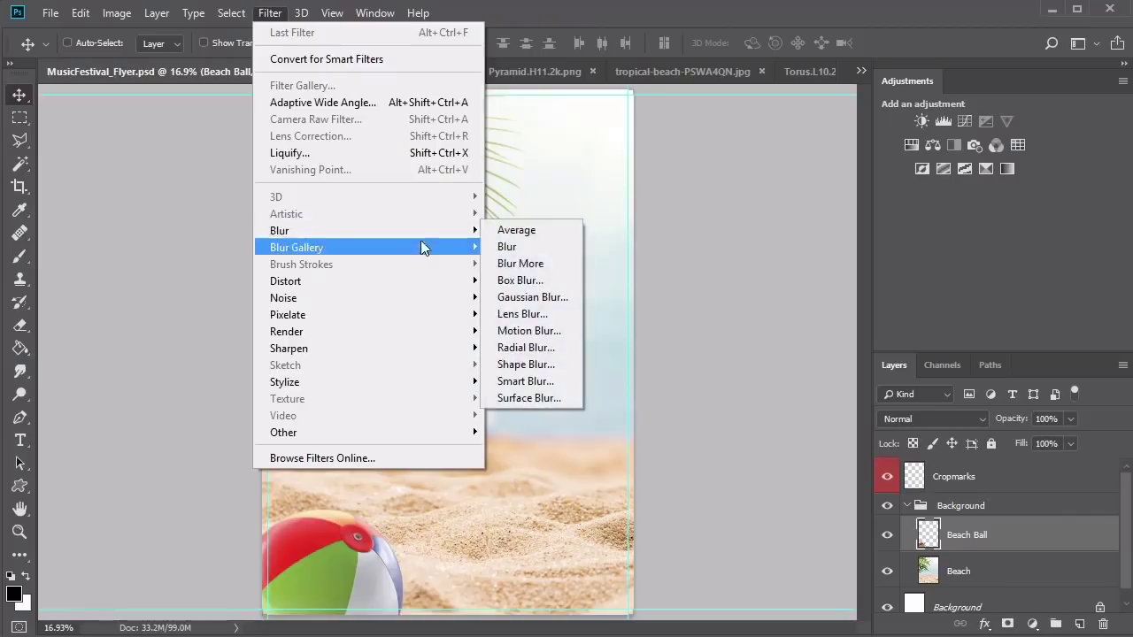
left_click(532, 296)
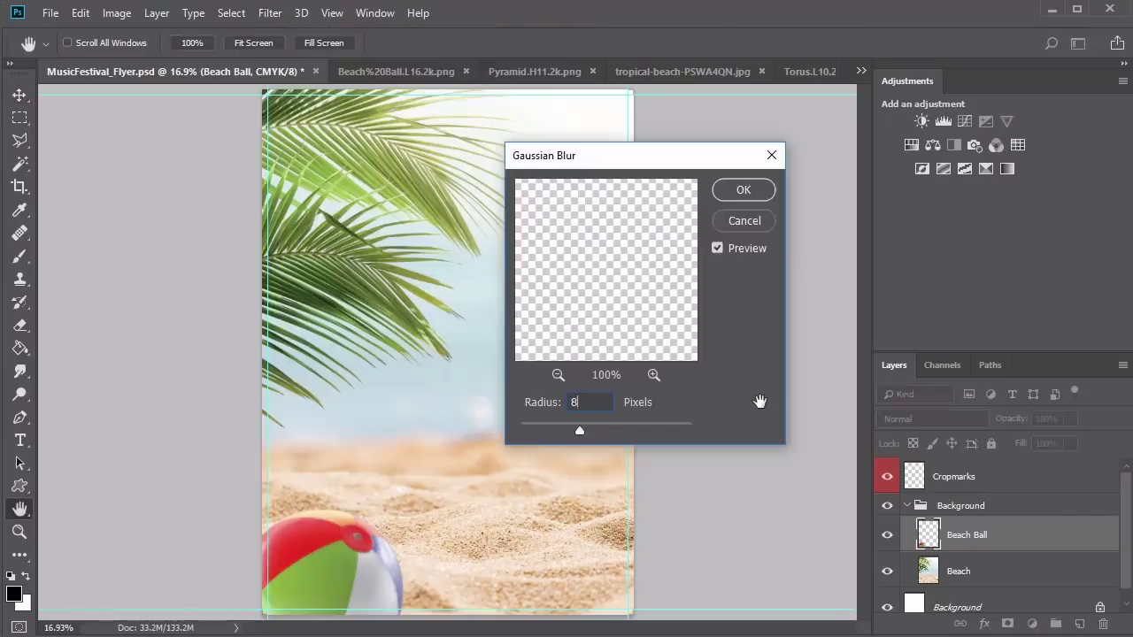
left_click(718, 187)
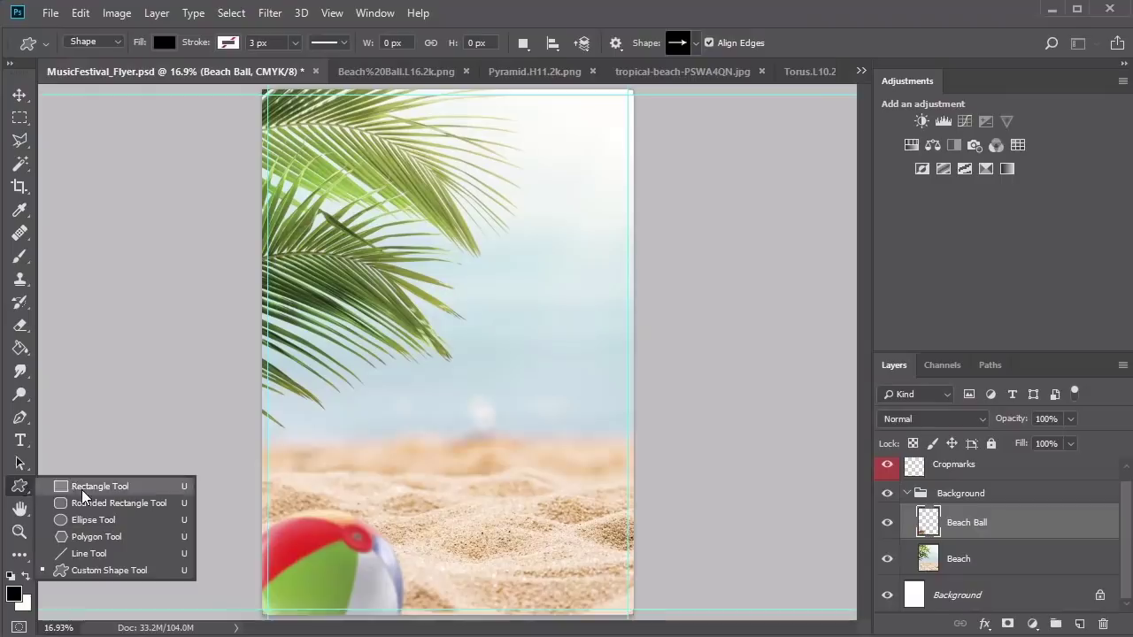
Draw an unfilled rectangular frame about 2246 by 3297 px inside the page margins with a 10 px white stroke, blended as Soft Light
left_click(82, 490)
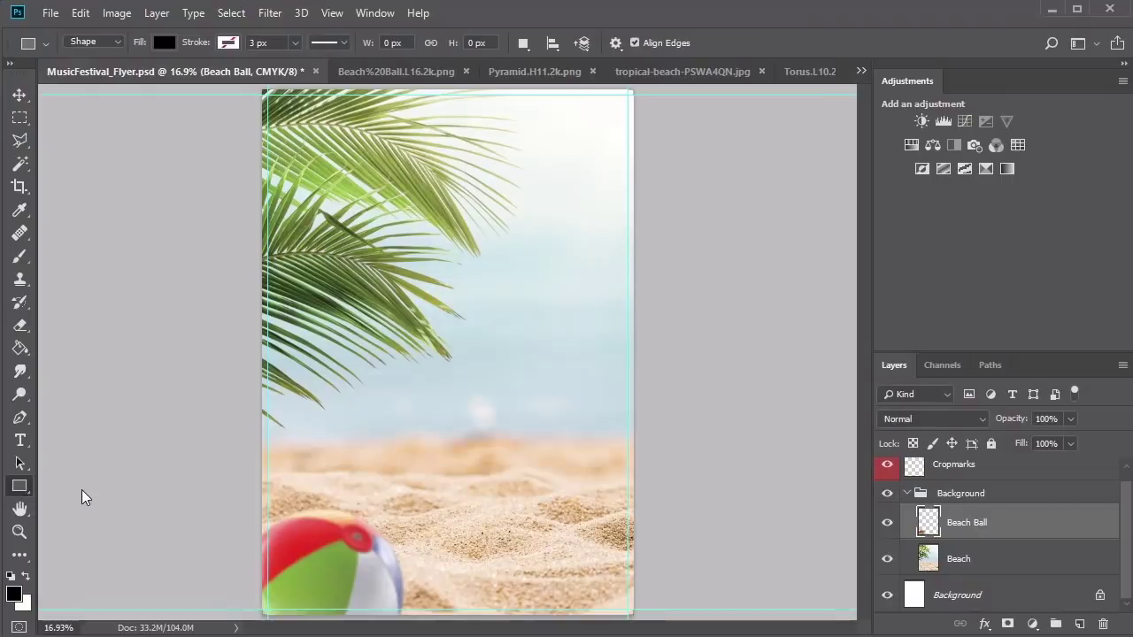
left_click(164, 42)
left_click(88, 77)
left_click(227, 42)
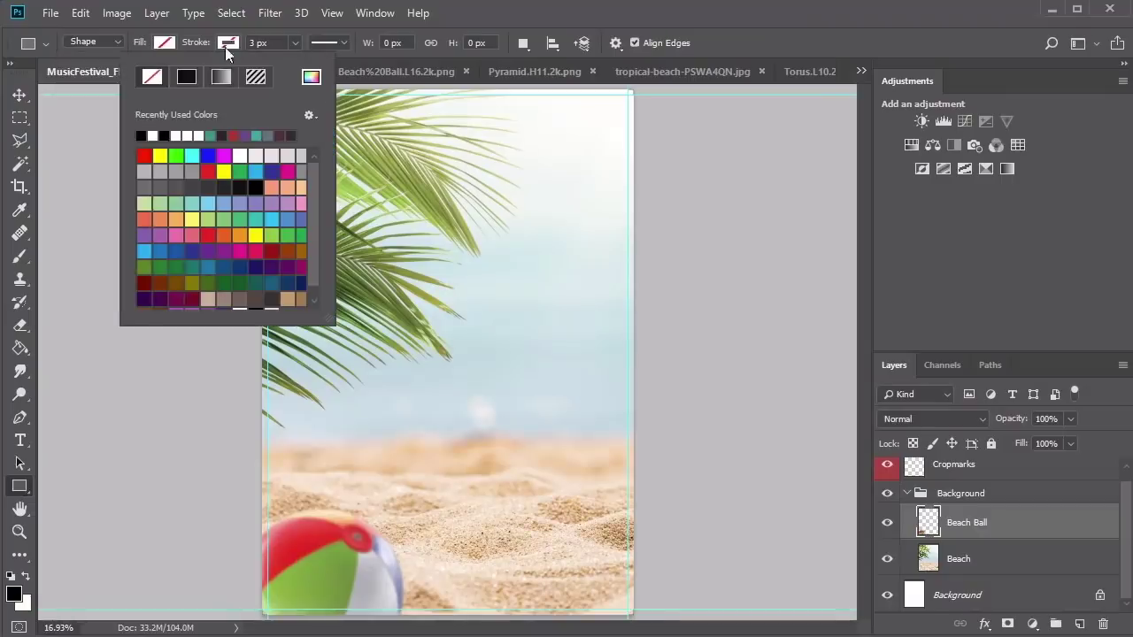
left_click(152, 135)
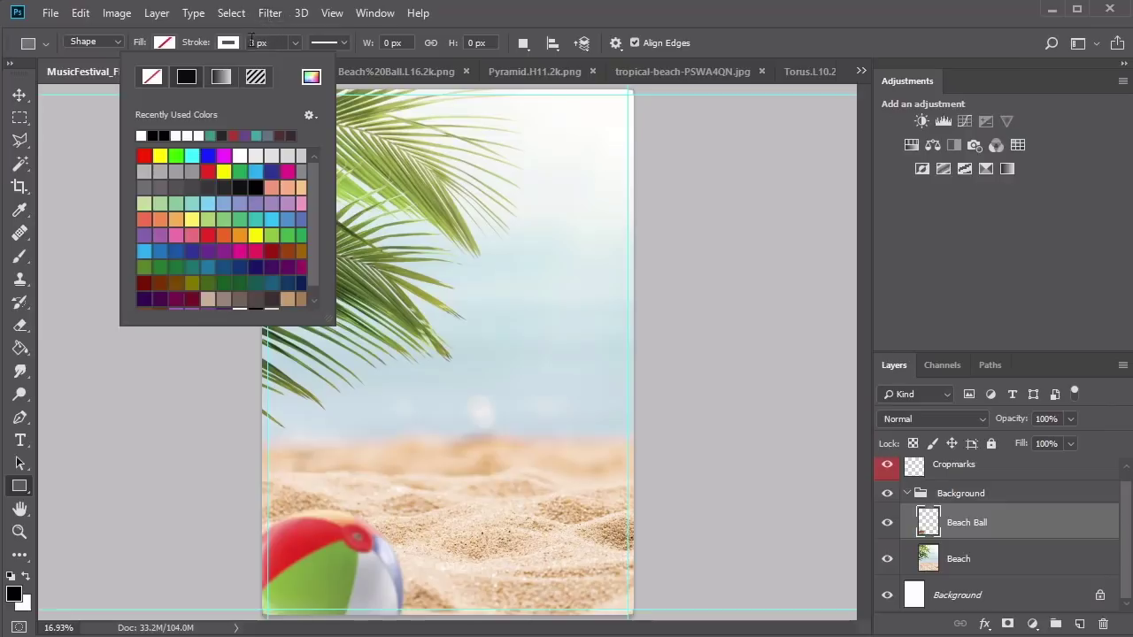
left_click(259, 43)
type("10")
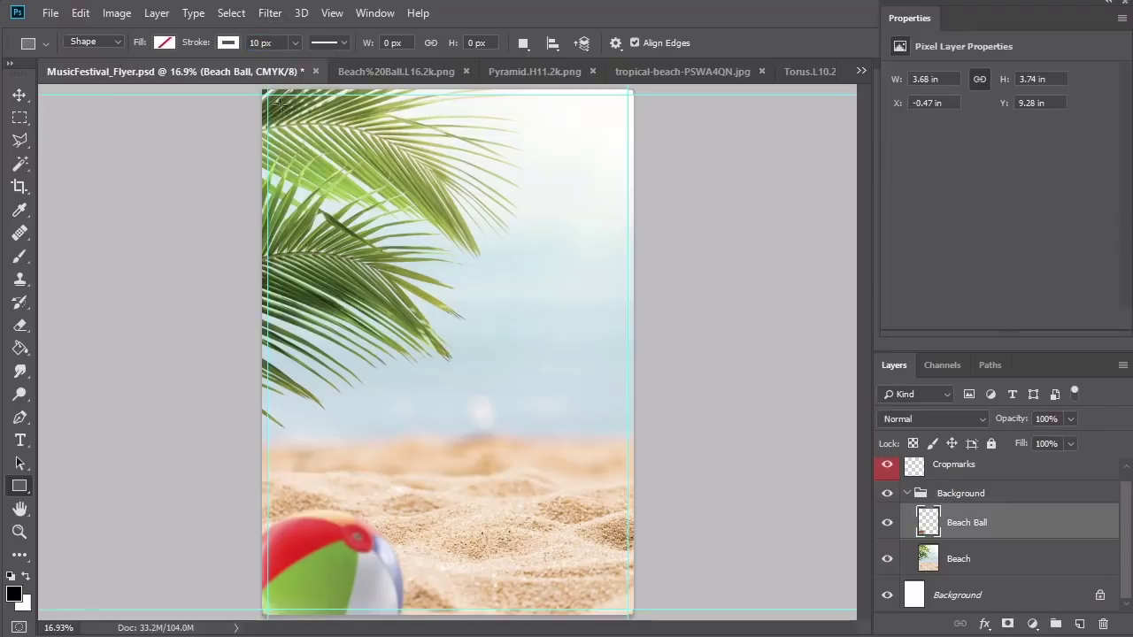
left_click_drag(278, 106, 617, 597)
key("v")
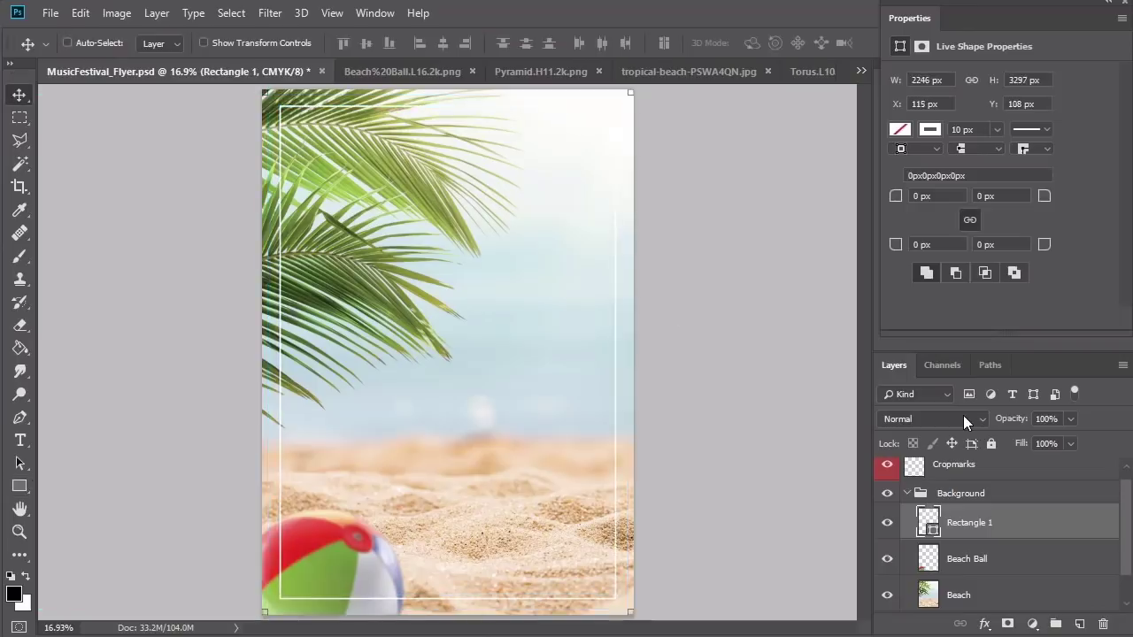
left_click(963, 415)
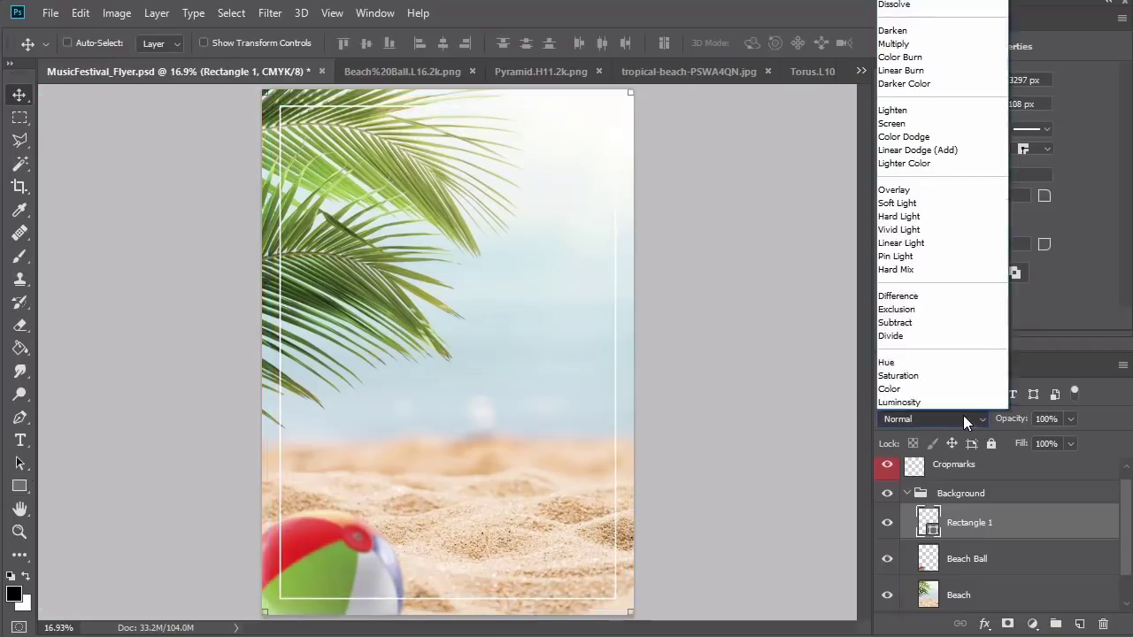
left_click(928, 203)
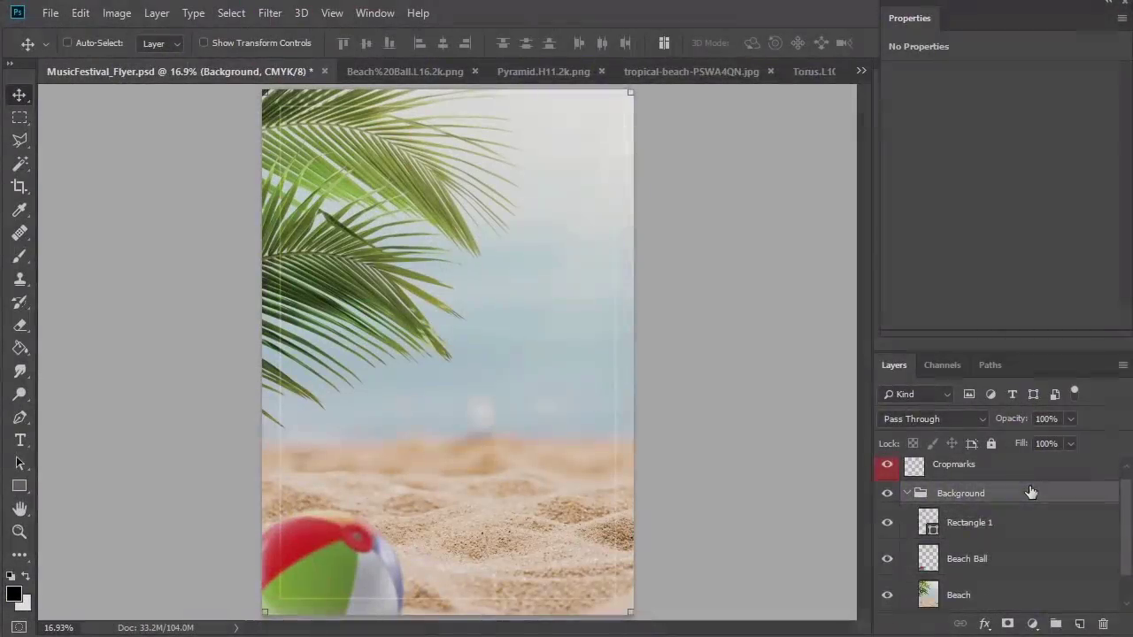
Create a layer group named Shapes above the Background group
left_click(1055, 624)
double_click(959, 493)
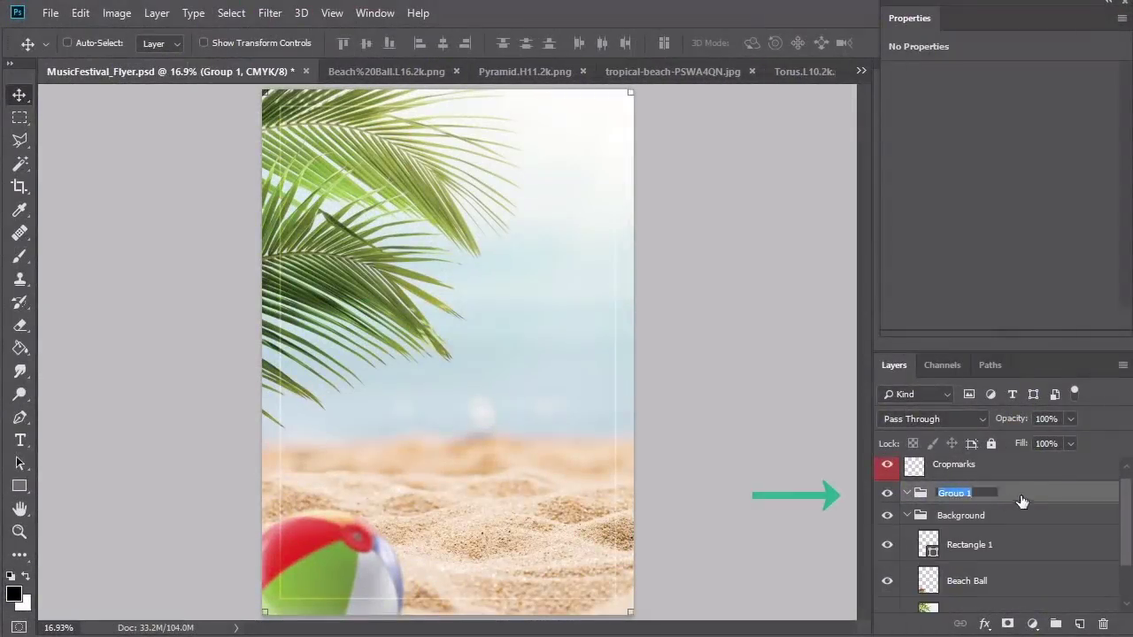
key("Return")
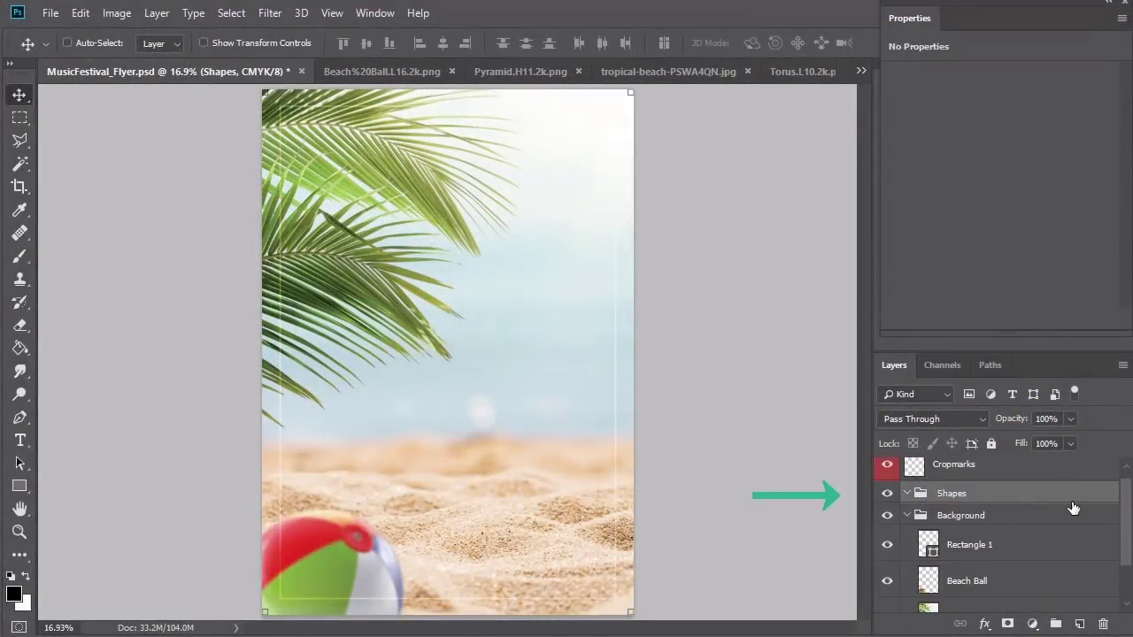
Draw a circle about 1323 px wide mid-page in the Shapes group, filled with #599bb6 and without a stroke
scroll(1018, 518, "up", 1)
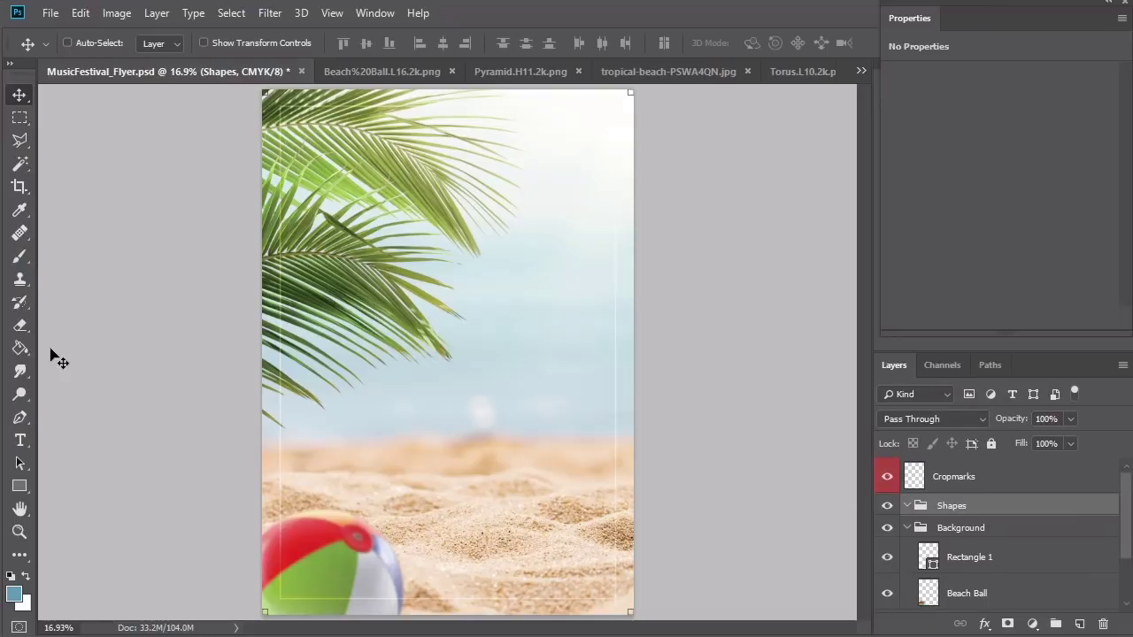
left_click_drag(19, 486, 99, 519)
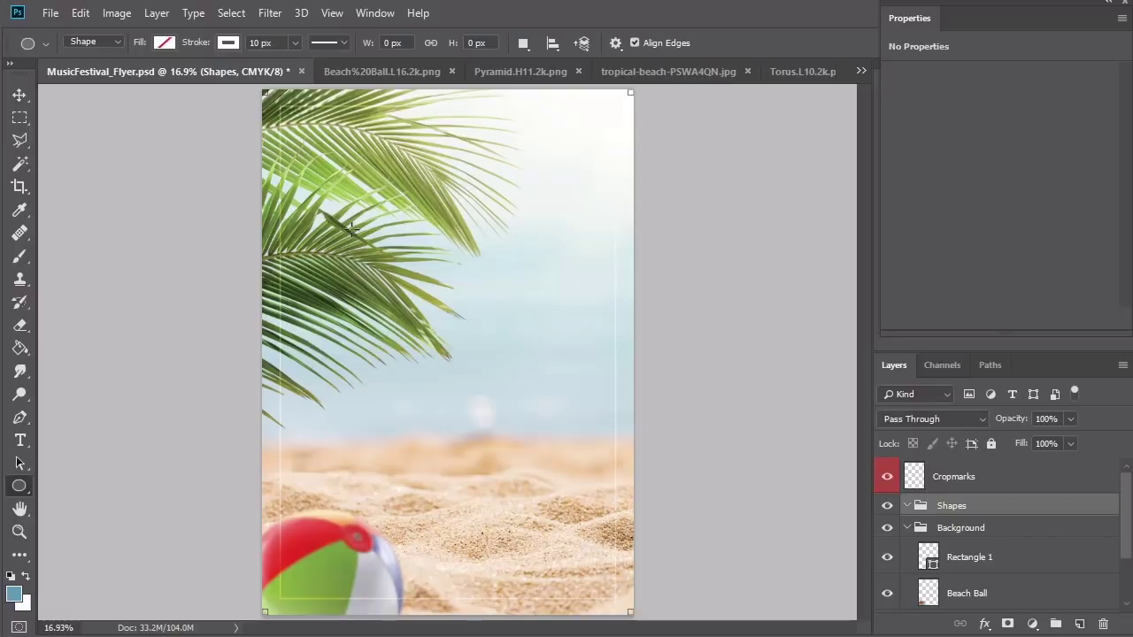
left_click_drag(351, 228, 570, 445)
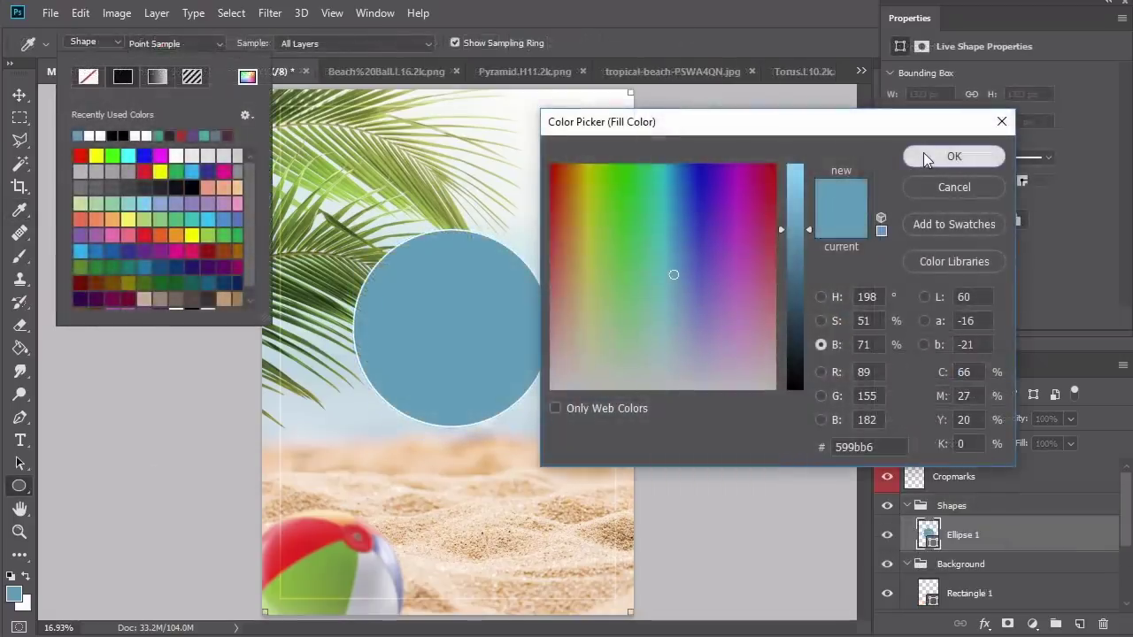
left_click(929, 156)
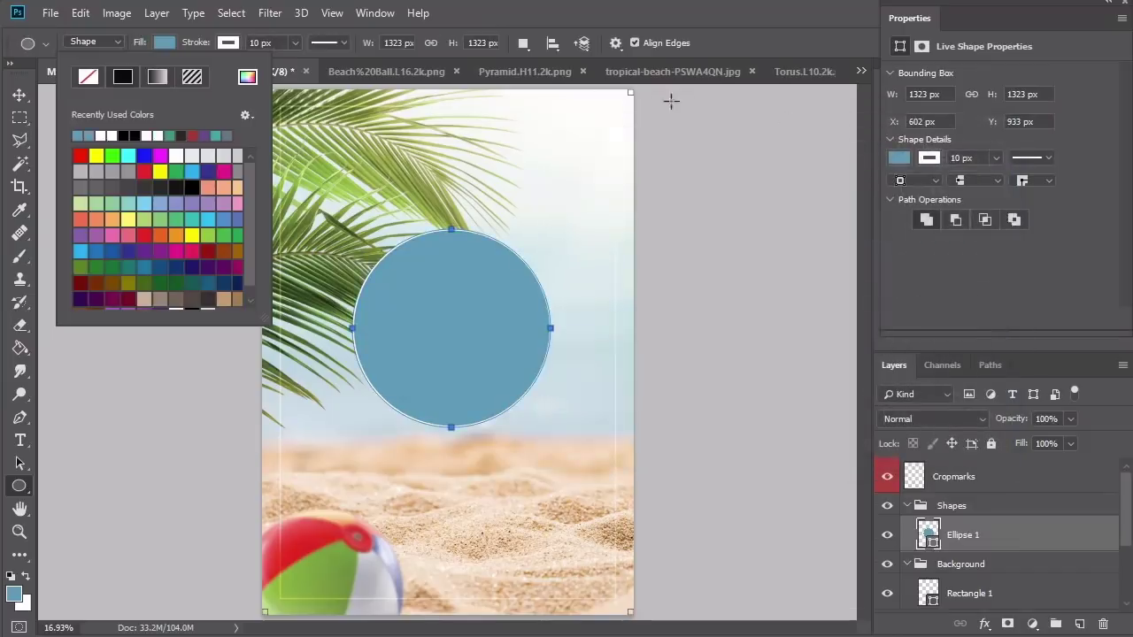
left_click(228, 43)
left_click(157, 78)
key("Escape")
key("v")
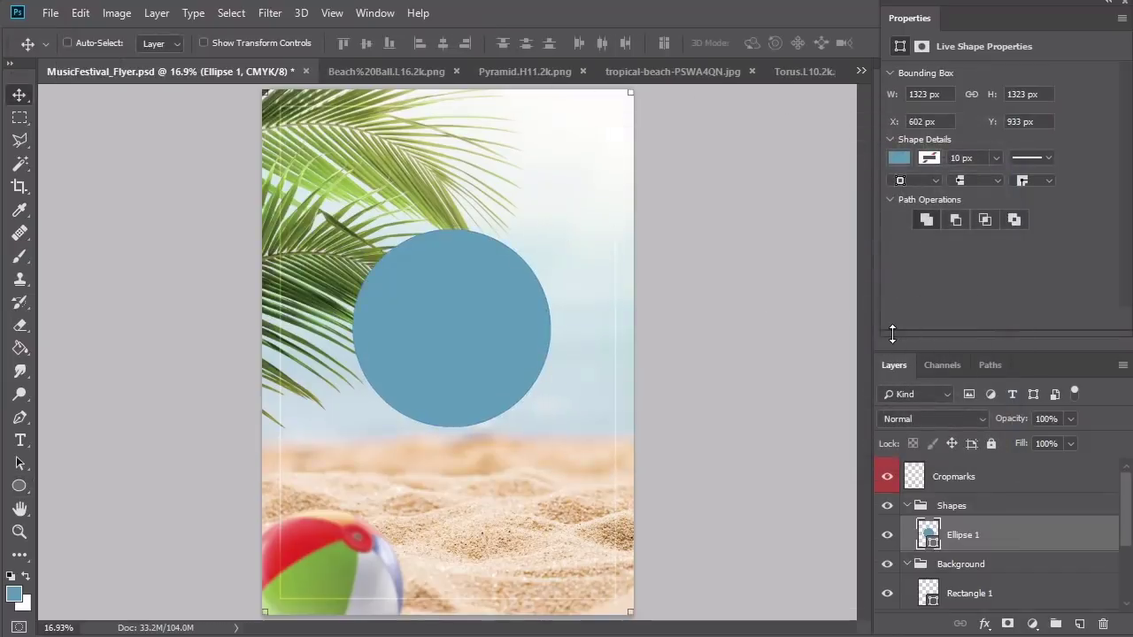
Nudge the blue circle slightly left and down, and set its blending mode to Linear Burn
key("Left")
key("Left")
key("Left")
key("shift+Down")
key("shift+Down")
key("shift+Down")
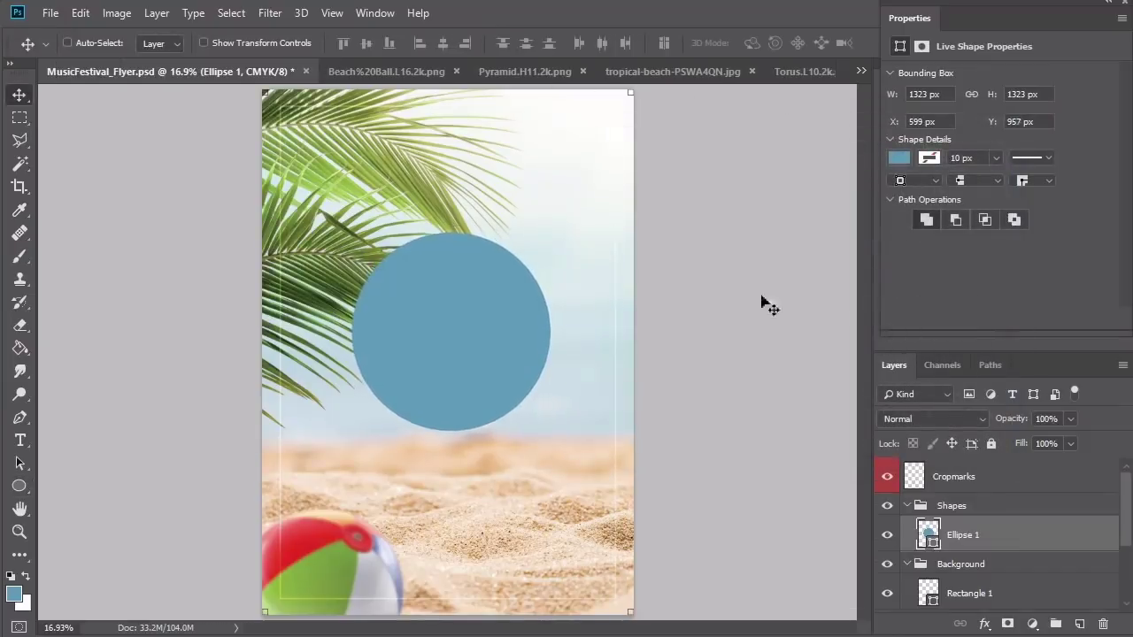
left_click(928, 418)
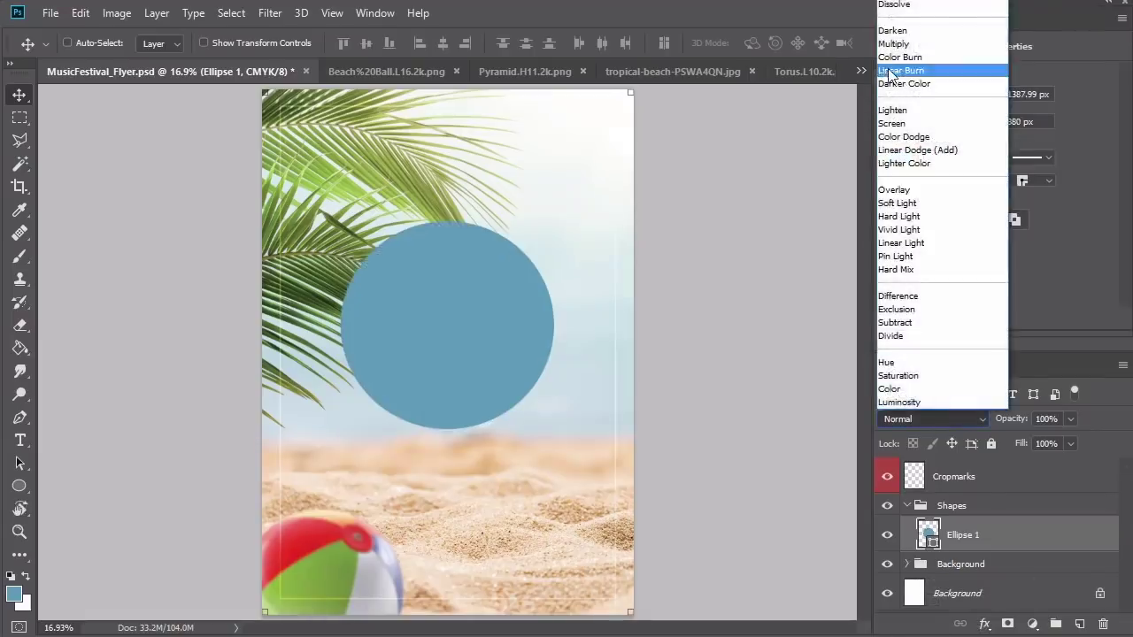
left_click(888, 68)
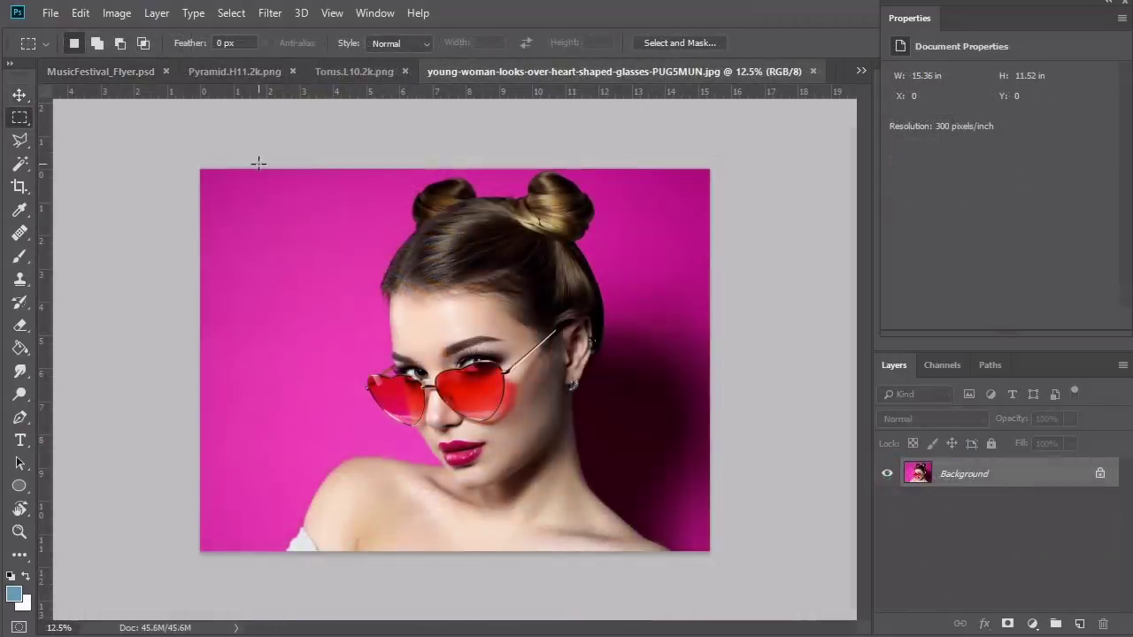
Copy a rectangular area around the woman from the heart-shaped glasses photo, paste it above the flyer's circle, and set its opacity to 50%
left_click_drag(266, 165, 679, 569)
left_click(111, 72)
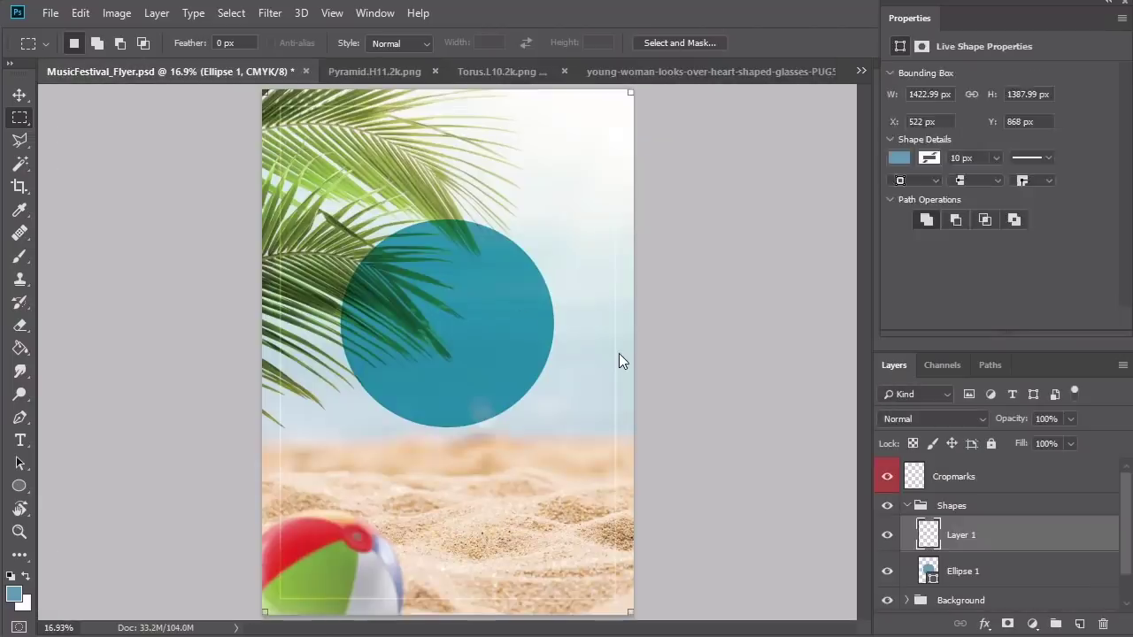
key("ctrl+v")
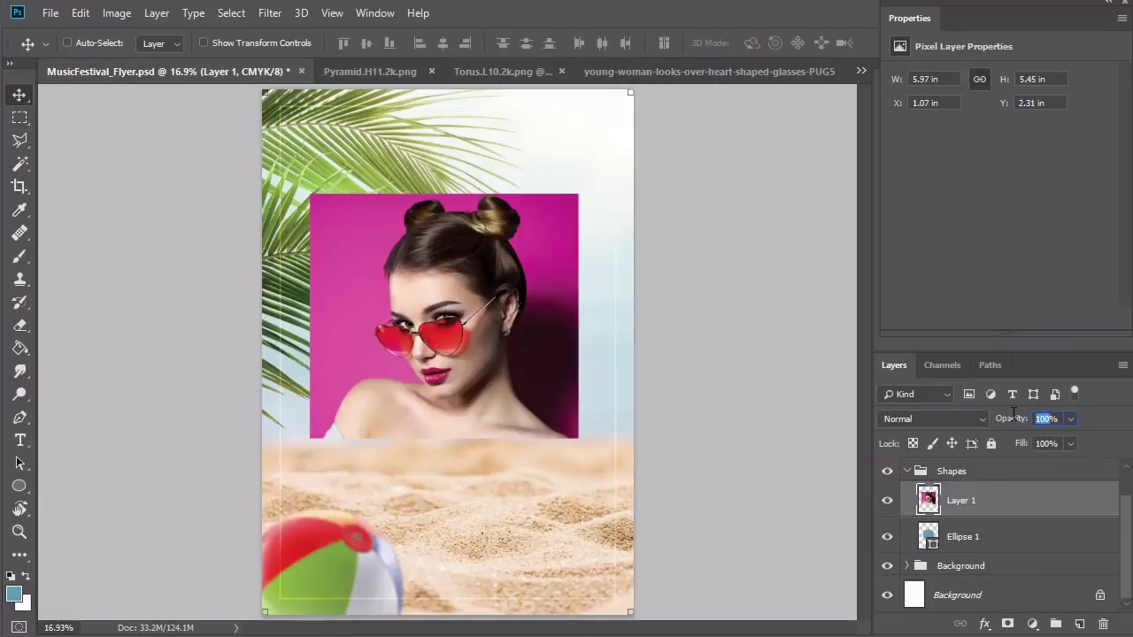
type("50")
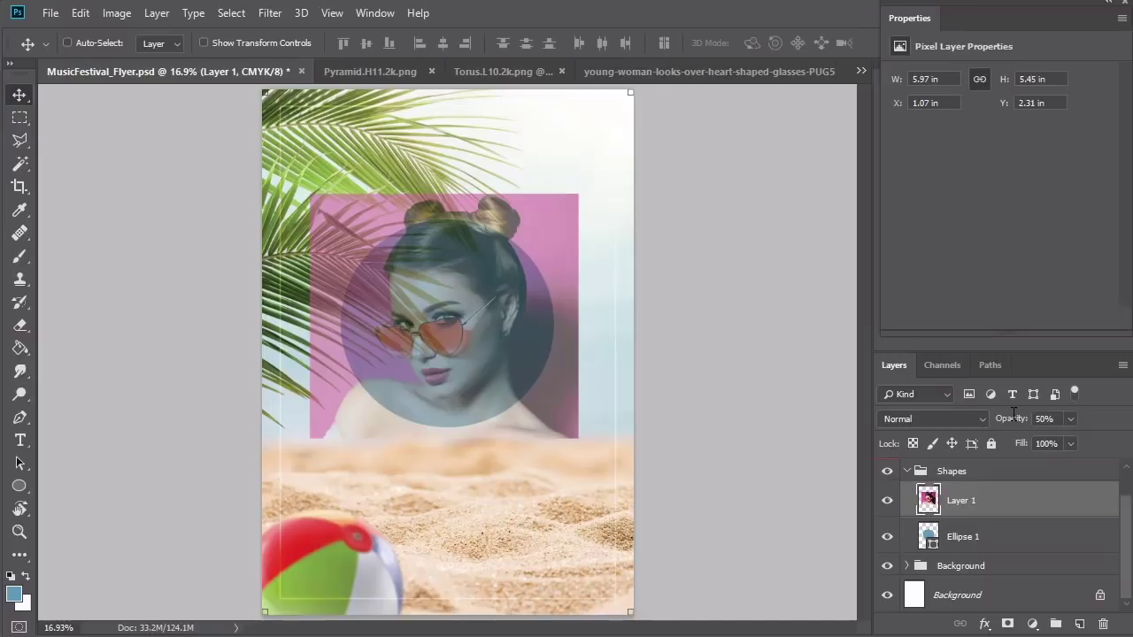
Enlarge the circle on the Ellipse 1 layer to about 1505 by 1468 px behind the model
left_click(1014, 540)
key("ctrl+t")
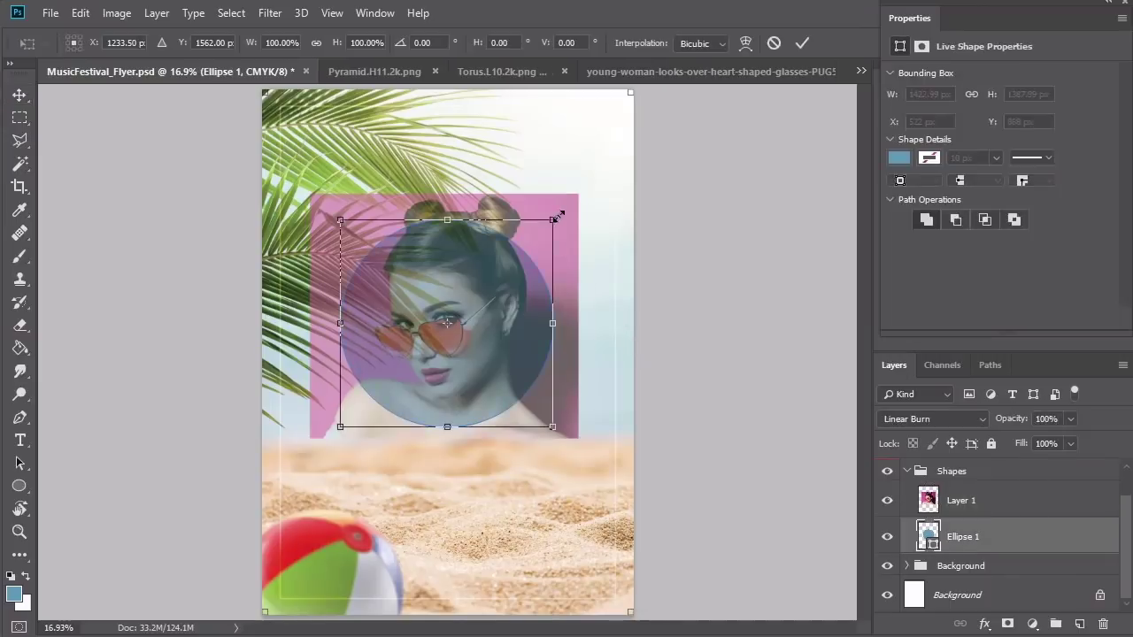
mouse_move(559, 215)
left_mouse_down()
mouse_move(577, 193)
mouse_move(579, 214)
left_mouse_up()
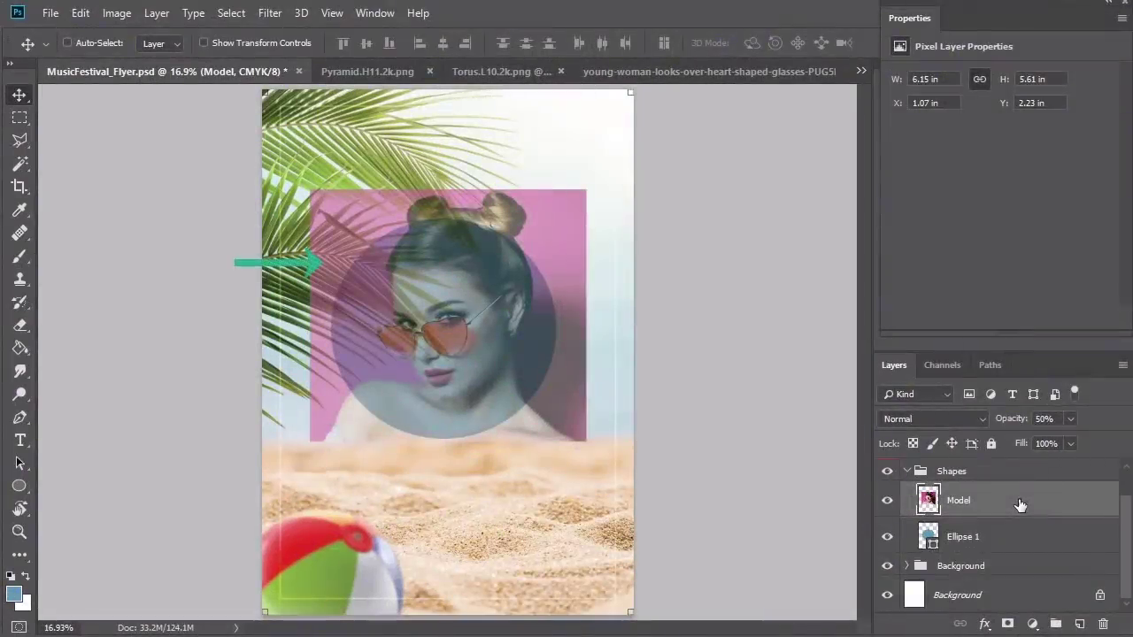
Add a layer mask to the Model layer and paint out the pink backdrop along the photo's right side with a 125 px black brush
left_click(1006, 624)
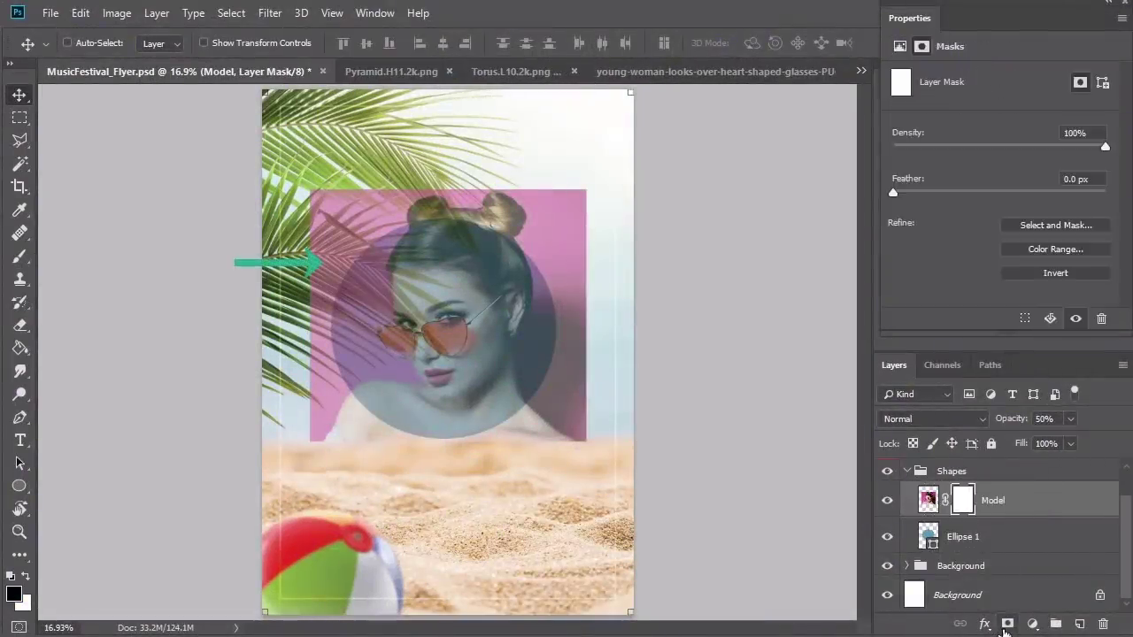
key("b")
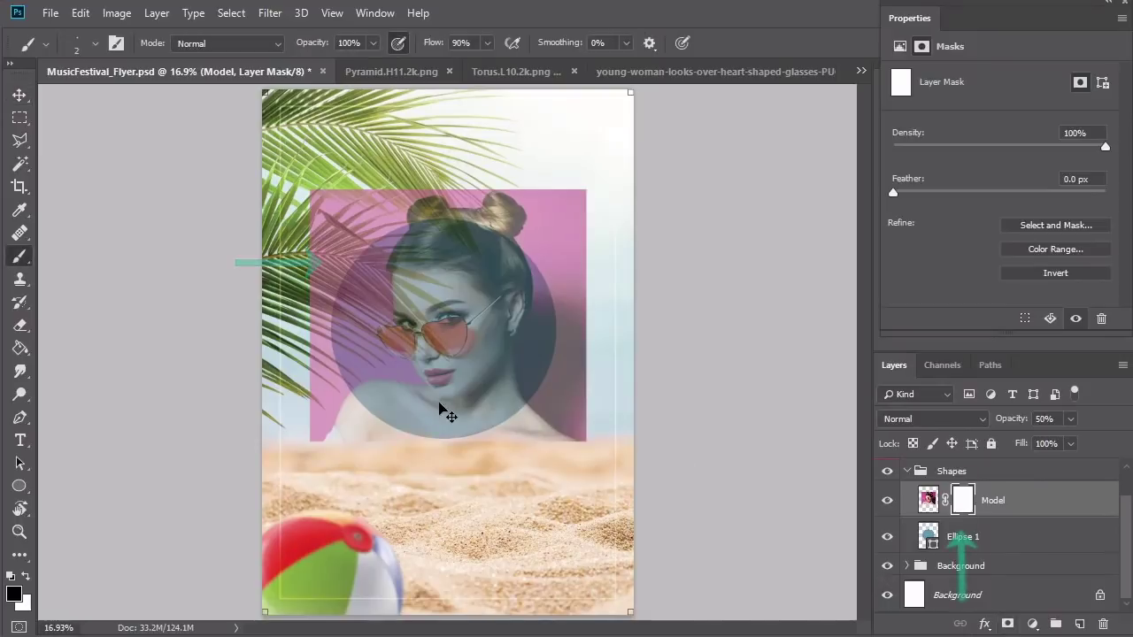
key("z")
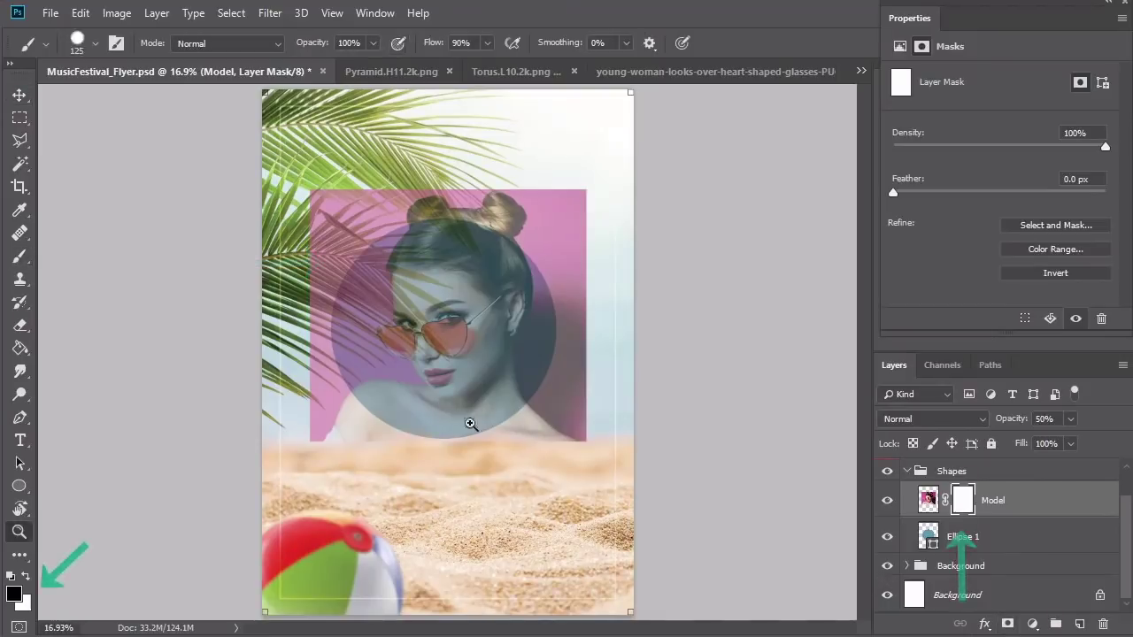
left_click(481, 452)
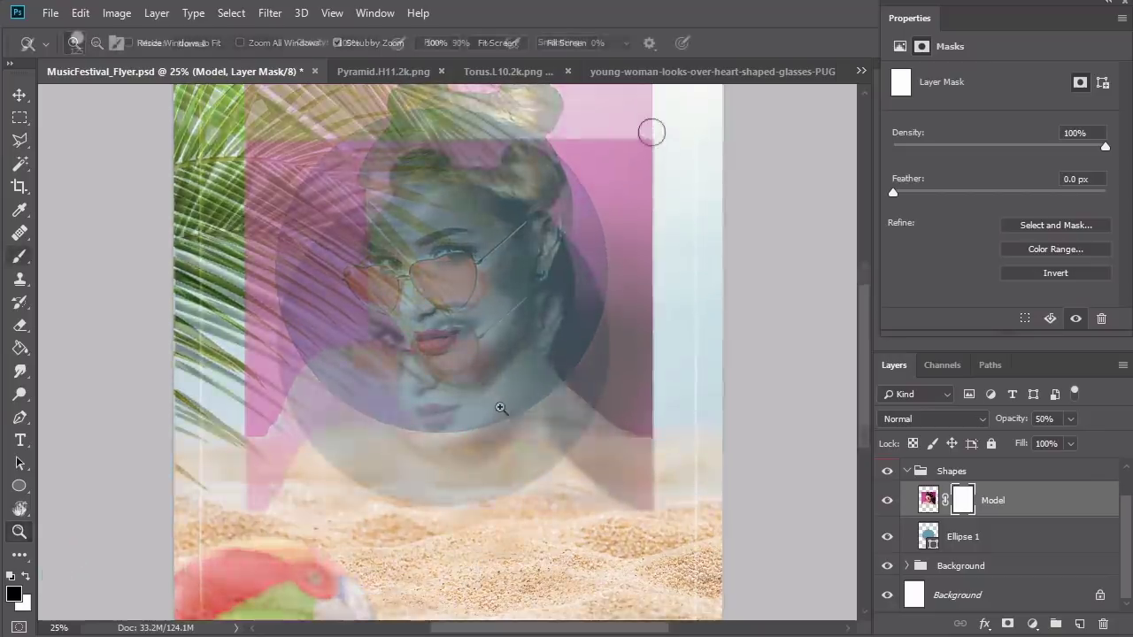
mouse_move(649, 218)
left_mouse_down()
mouse_move(664, 401)
mouse_move(646, 427)
mouse_move(661, 307)
mouse_move(641, 525)
mouse_move(643, 499)
mouse_move(583, 543)
mouse_move(579, 526)
mouse_move(621, 492)
left_mouse_up()
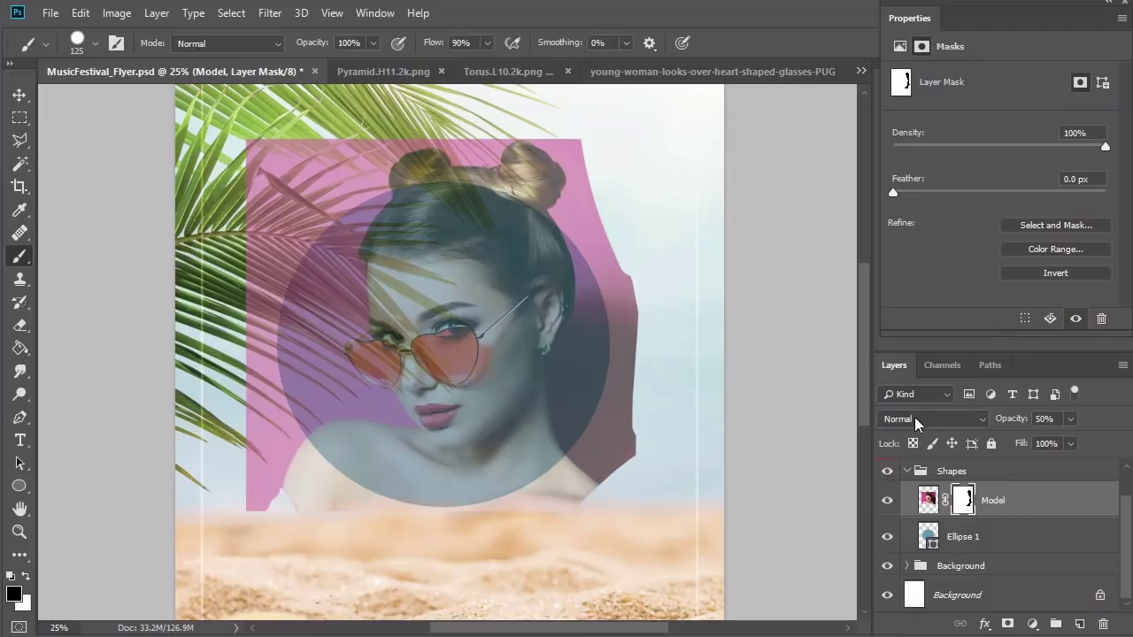
Rasterize the Ellipse 1 shape layer and ready the Magic Wand tool
left_click(976, 537)
key("w")
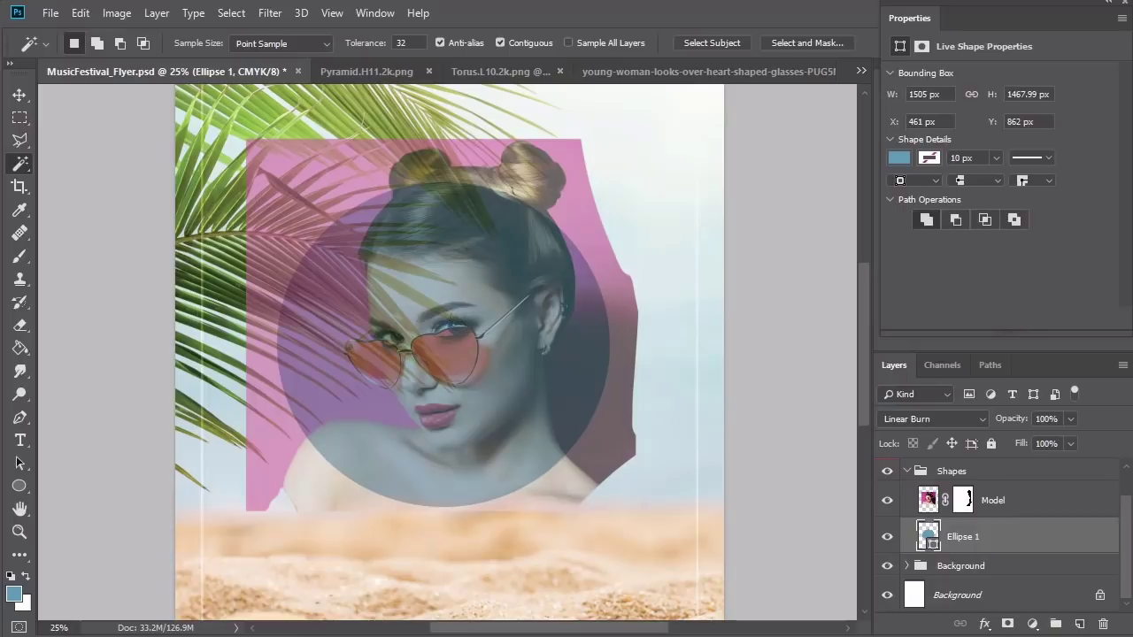
right_click(984, 542)
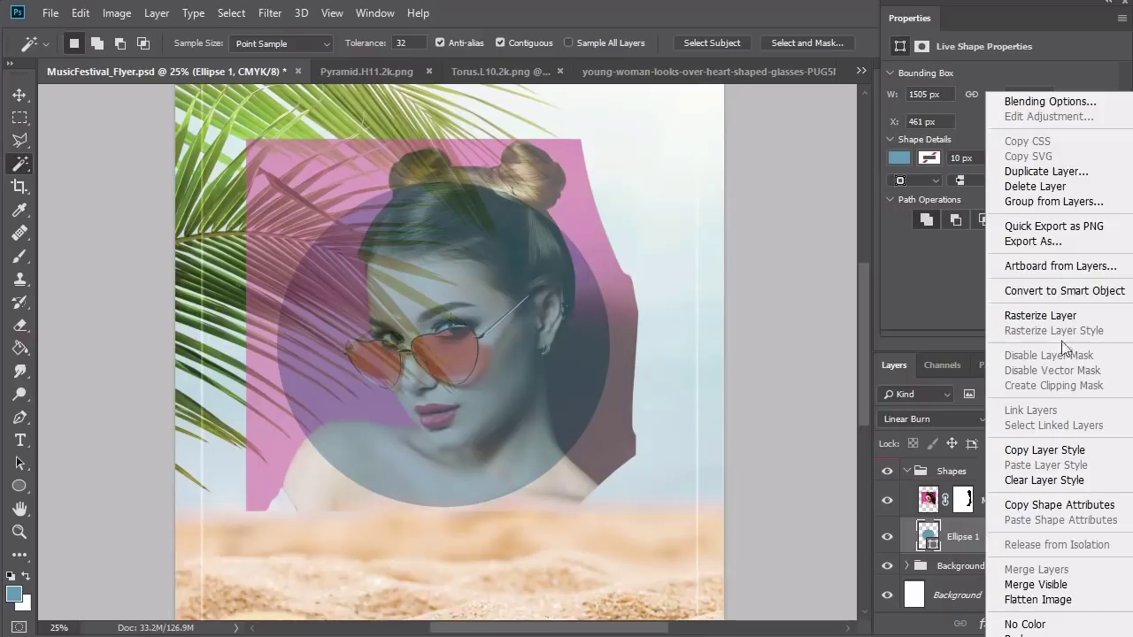
left_click(1044, 316)
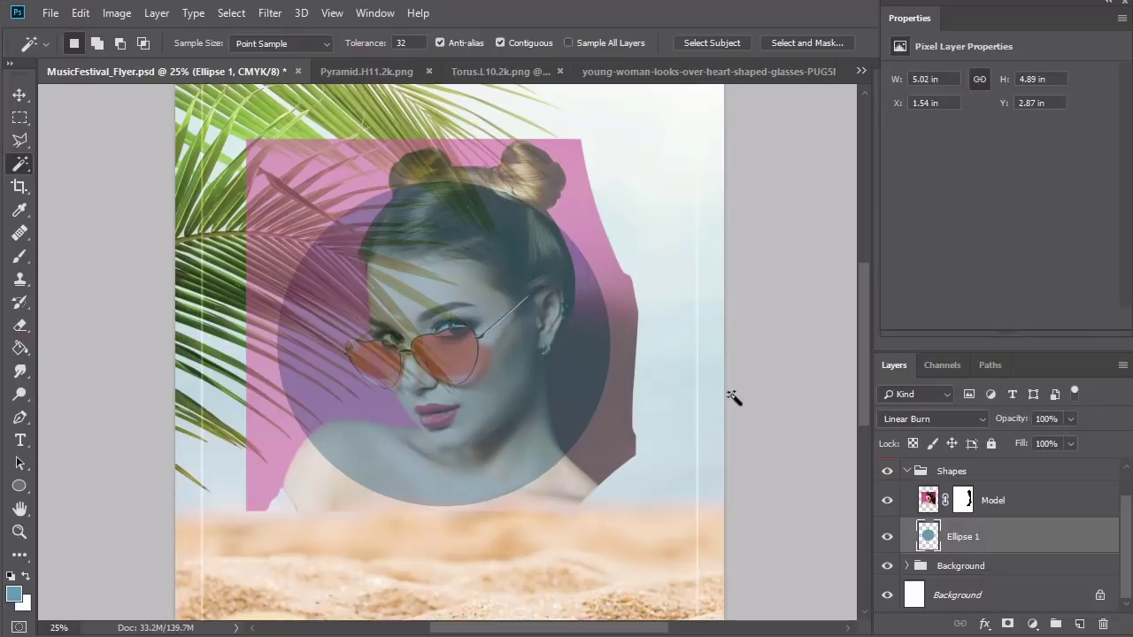
Select the area outside the Ellipse 1 circle and paint it black on the Model mask with a 250 px brush, sparing the hair buns
left_click(574, 386)
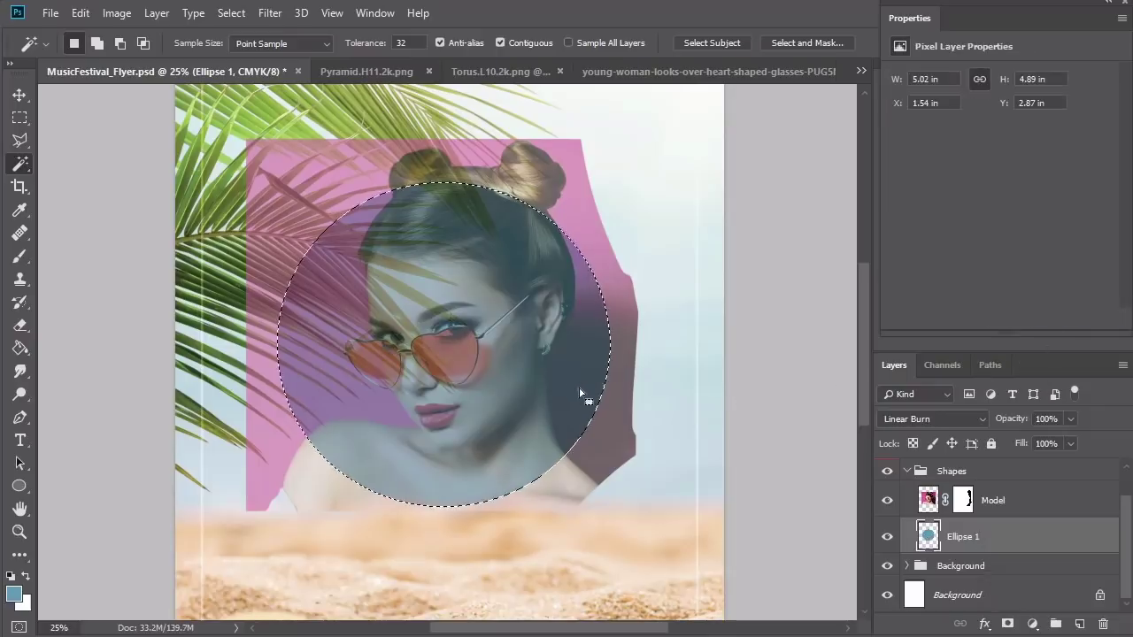
right_click(585, 222)
left_click(640, 457)
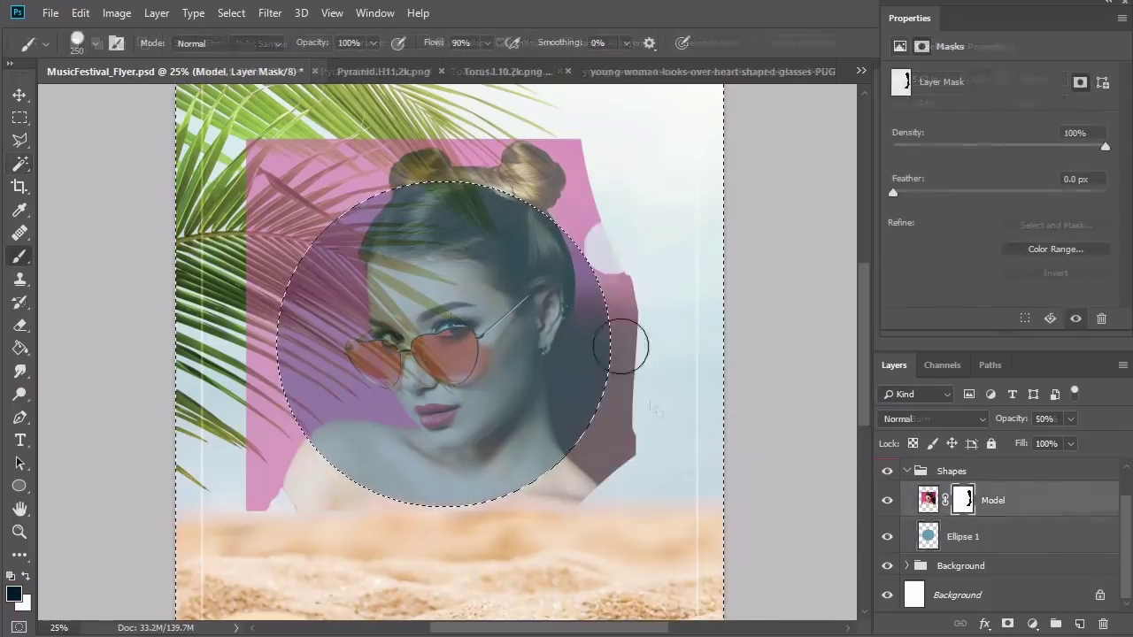
mouse_move(621, 347)
left_mouse_down()
mouse_move(609, 468)
mouse_move(544, 521)
mouse_move(576, 452)
mouse_move(349, 496)
left_mouse_up()
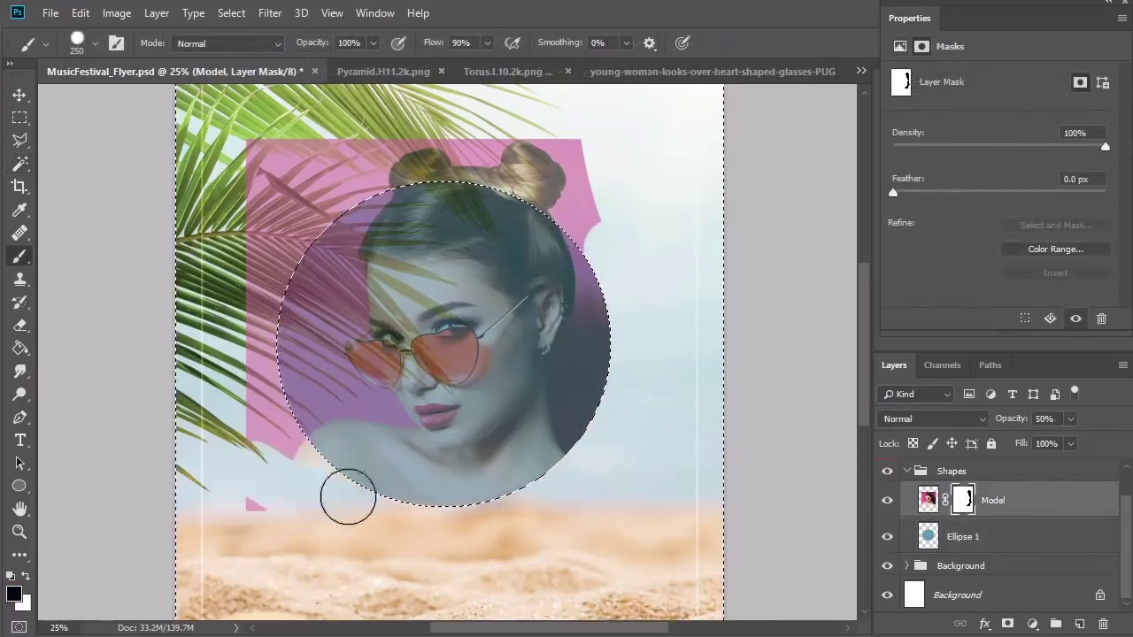
mouse_move(229, 325)
left_mouse_down()
mouse_move(274, 404)
mouse_move(261, 230)
mouse_move(278, 308)
mouse_move(295, 239)
mouse_move(336, 174)
mouse_move(309, 184)
mouse_move(269, 262)
mouse_move(300, 173)
mouse_move(319, 145)
mouse_move(334, 198)
mouse_move(347, 201)
mouse_move(350, 161)
mouse_move(363, 199)
mouse_move(368, 121)
mouse_move(347, 164)
mouse_move(402, 112)
mouse_move(482, 125)
mouse_move(569, 118)
mouse_move(602, 153)
mouse_move(606, 225)
mouse_move(602, 182)
left_mouse_up()
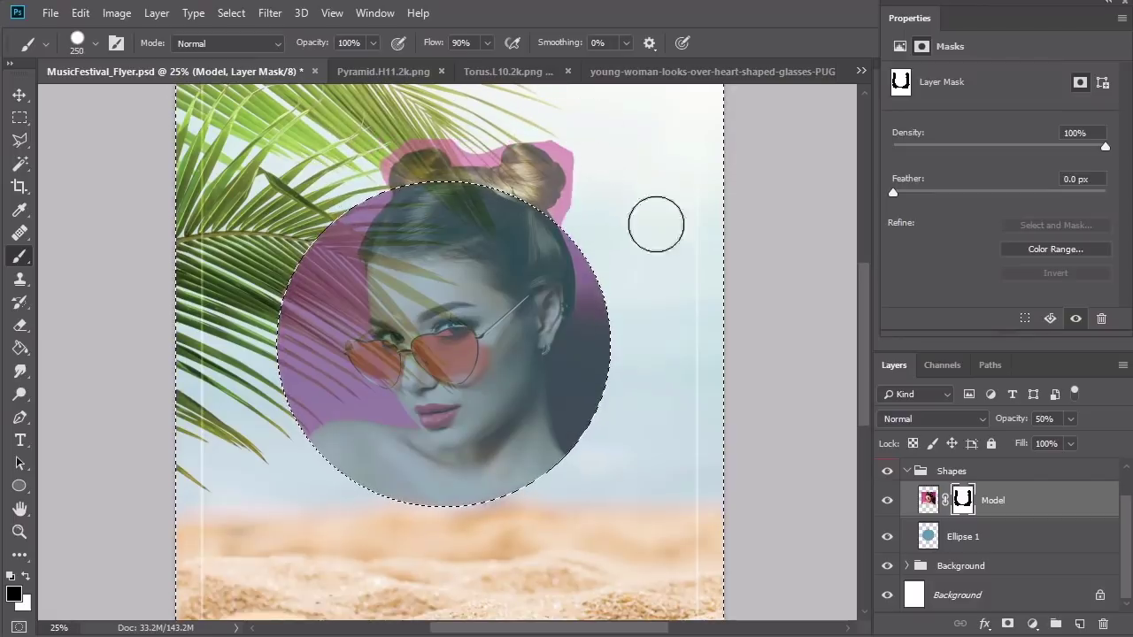
key("ctrl+d")
Set the Model layer's opacity to 100% and mask out the pink backdrop closely around the hair buns with a small black brush
key("z")
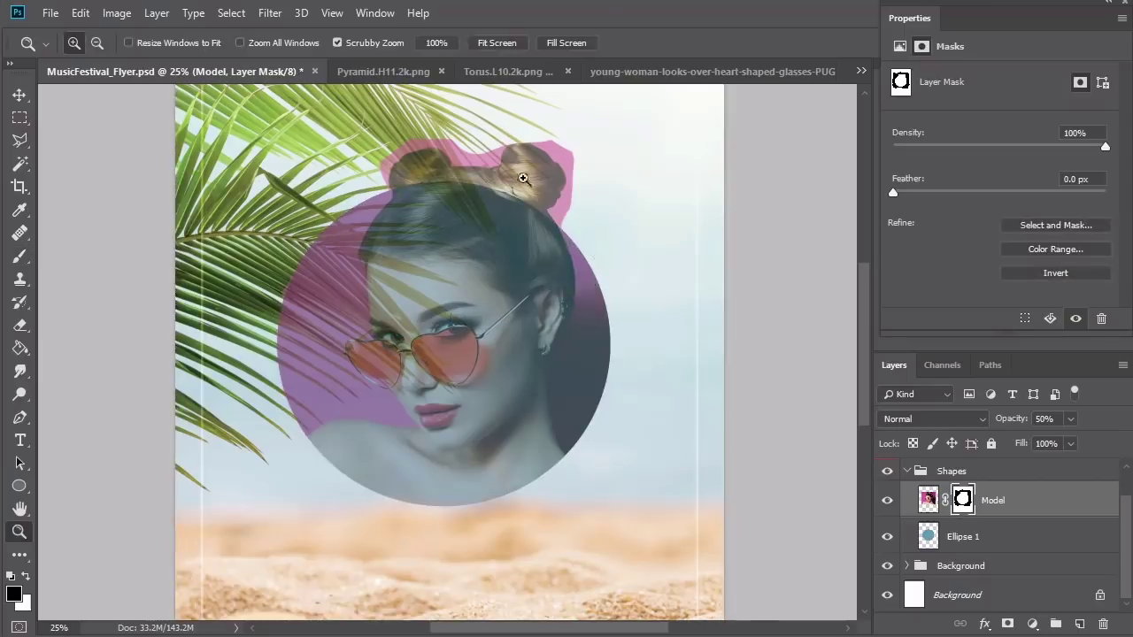
key("0")
left_click(445, 148)
left_click(526, 157)
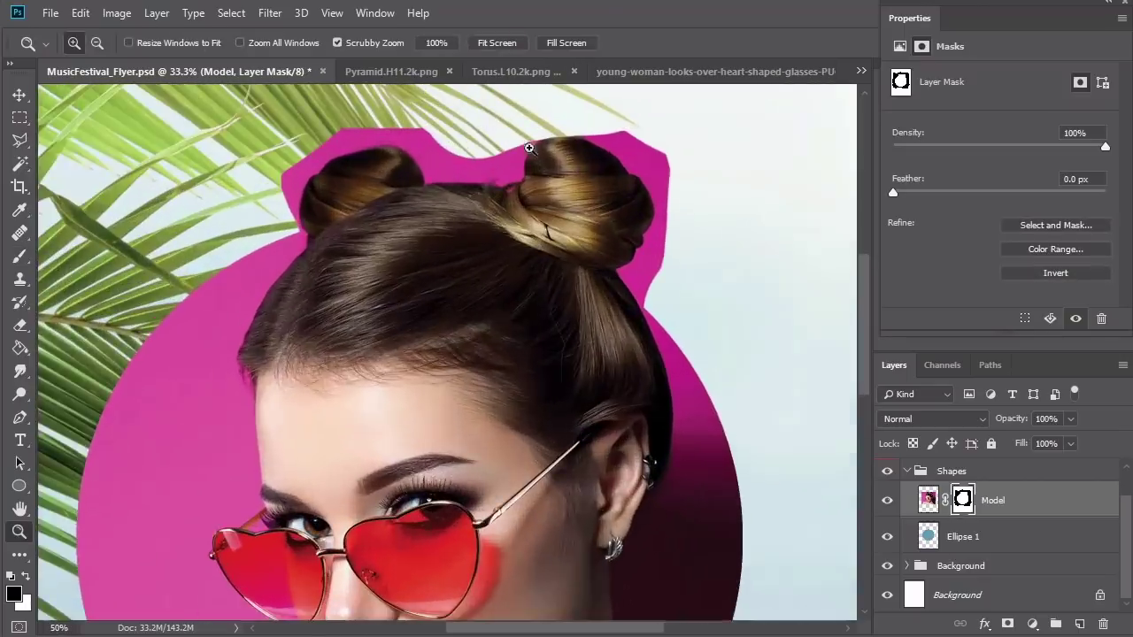
left_click(629, 144)
key("7")
key("3")
key("b")
key("[")
key("[")
key("[")
key("[")
key("[")
key("[")
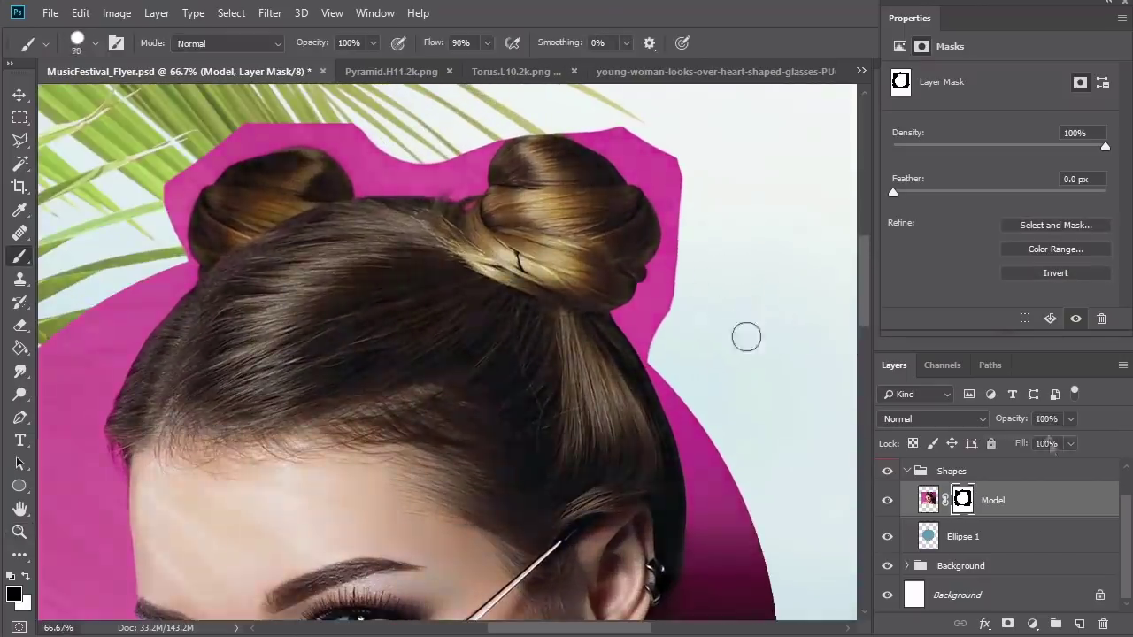
key("bracketleft")
left_click_drag(658, 293, 661, 266)
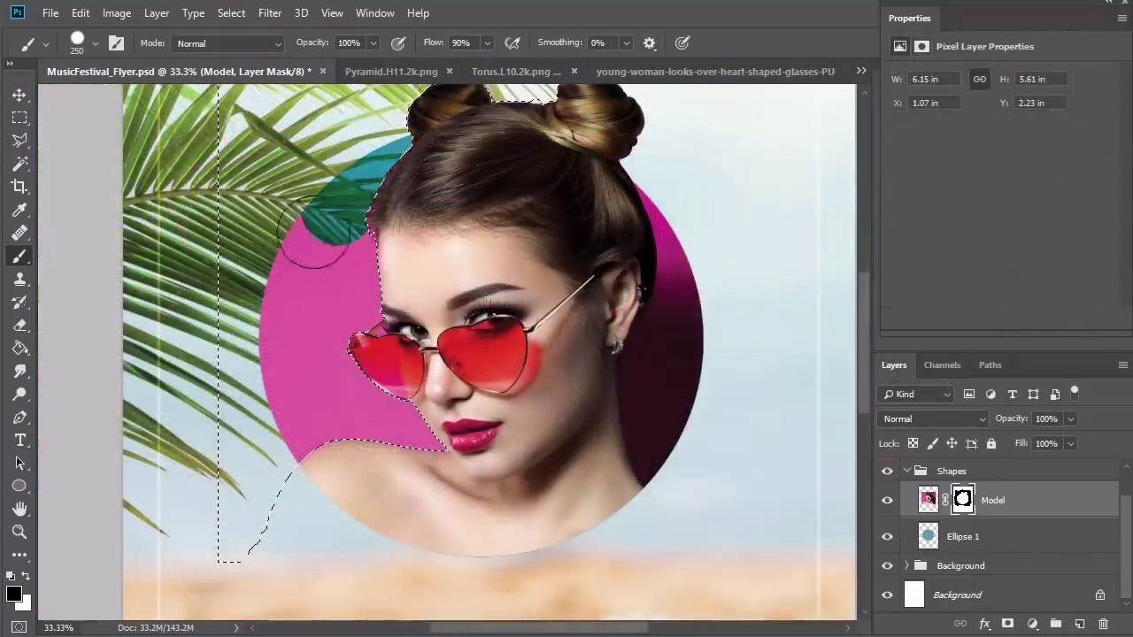
Mask out the pink backdrop inside the circle beside the woman's face, painting within the selection with a 250 px black brush
mouse_move(264, 366)
left_mouse_down()
mouse_move(333, 343)
mouse_move(340, 221)
mouse_move(352, 272)
left_mouse_up()
mouse_move(299, 367)
left_mouse_down()
mouse_move(342, 430)
mouse_move(398, 425)
left_mouse_up()
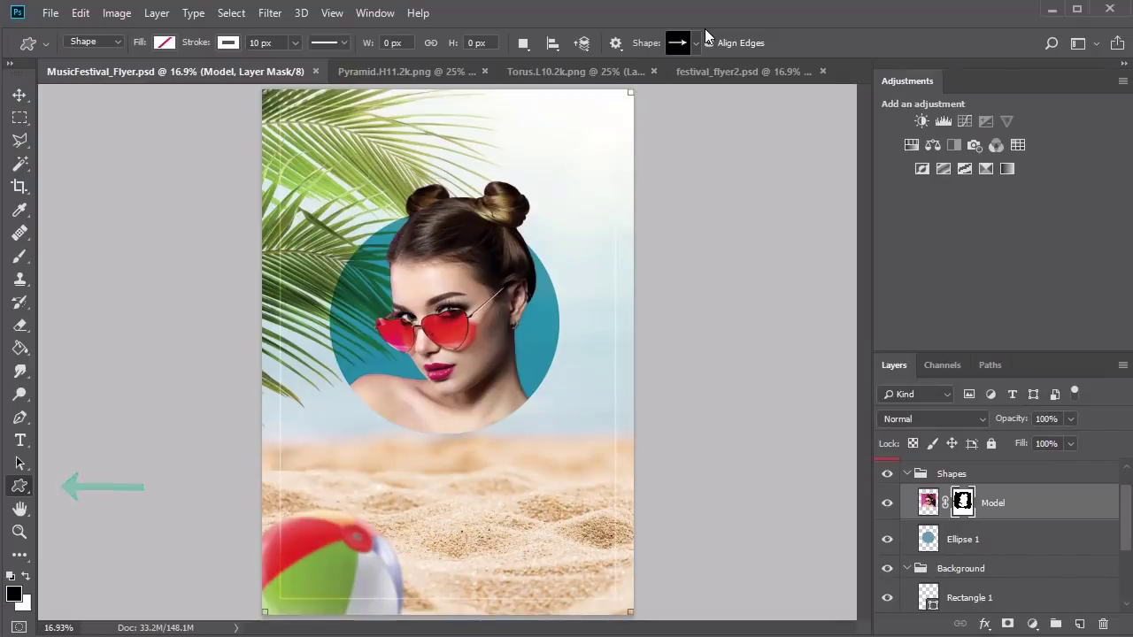
Append the complete set of preset shapes (All) to the Custom Shape library
left_click(695, 42)
left_click(778, 78)
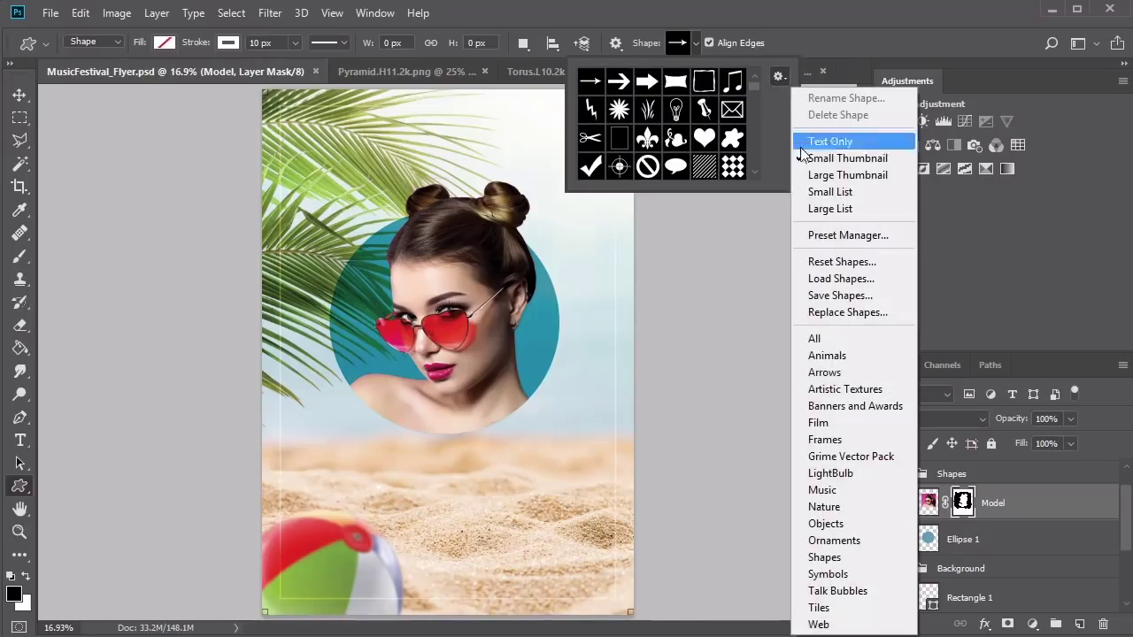
left_click(821, 337)
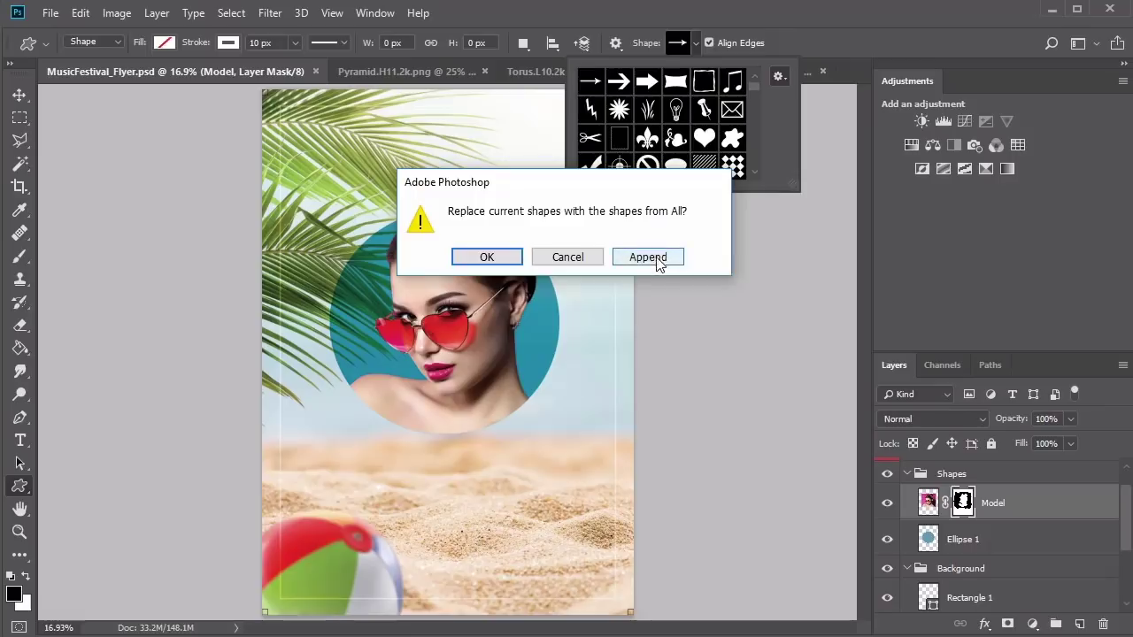
left_click(651, 258)
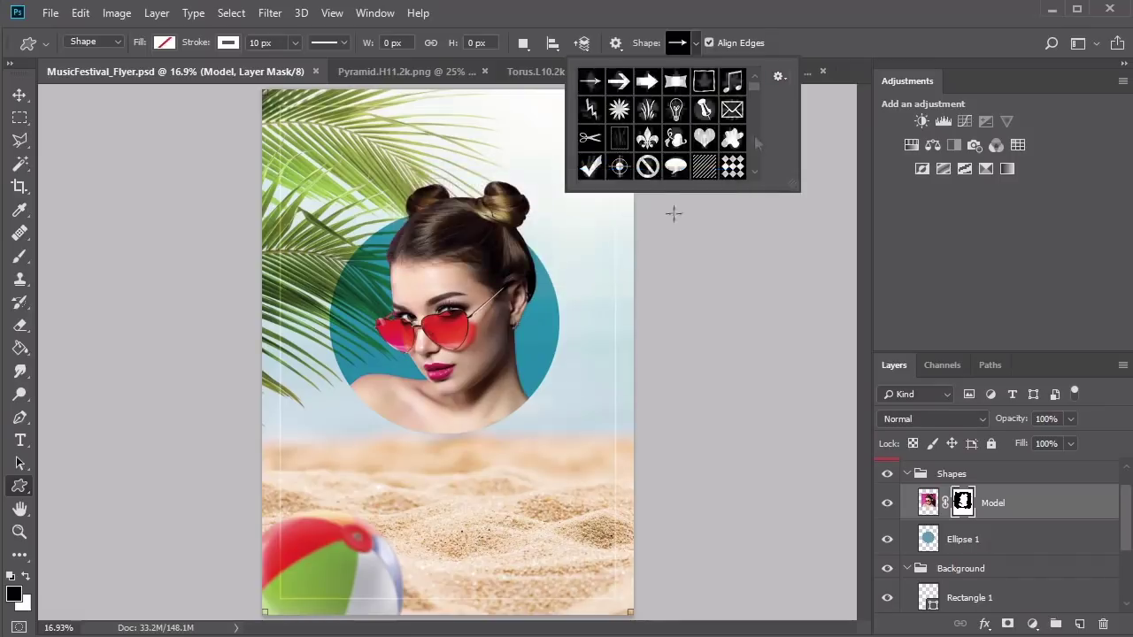
Draw the three-line waves custom shape with white fill and no stroke across the circle's lower-left edge
scroll(753, 124, "down", 3)
left_click_drag(753, 117, 755, 81)
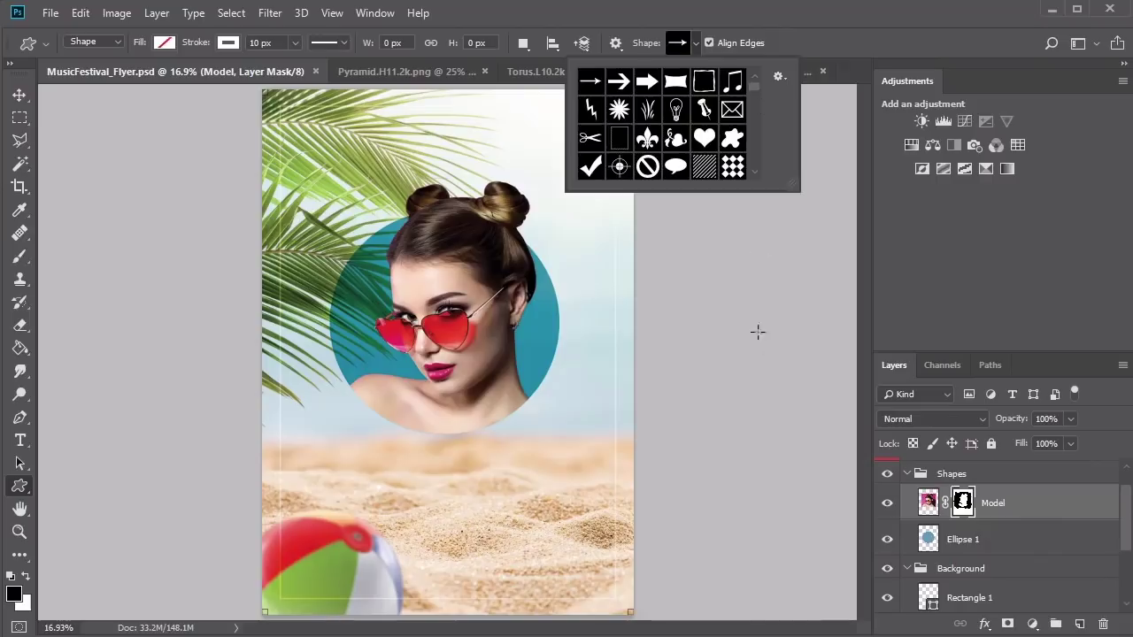
scroll(757, 100, "down", 8)
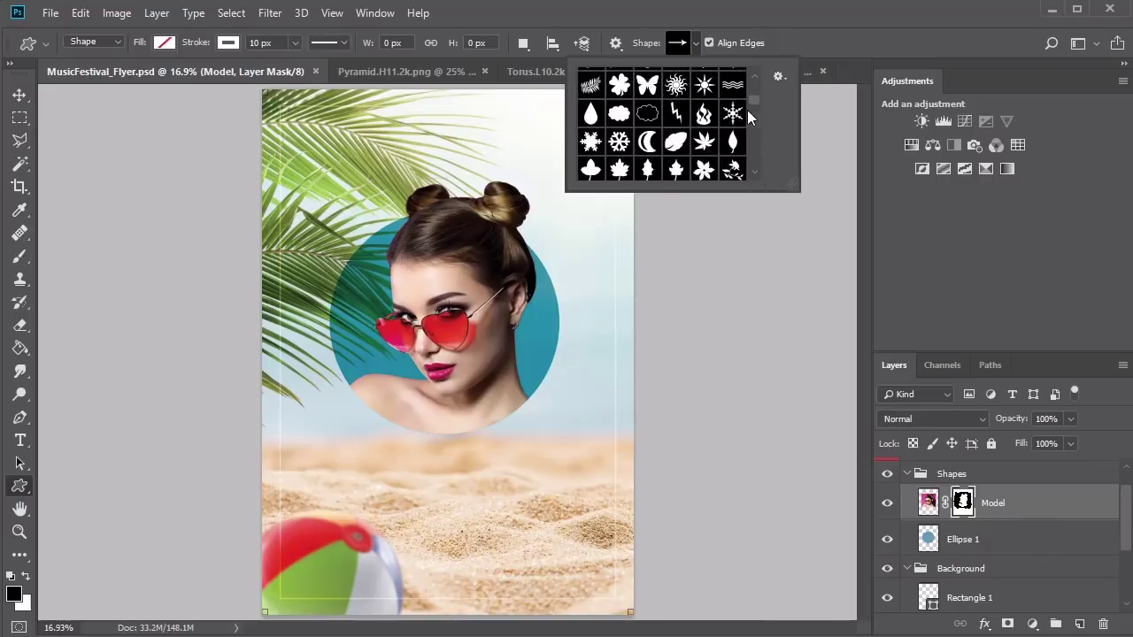
left_click(733, 84)
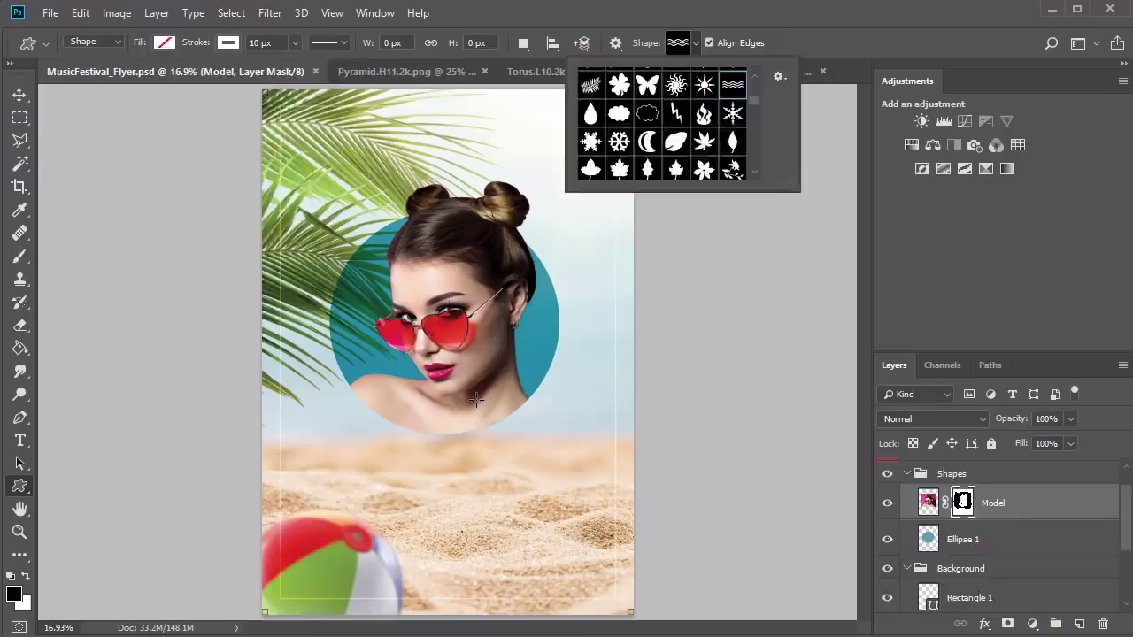
left_click(164, 42)
left_click(151, 77)
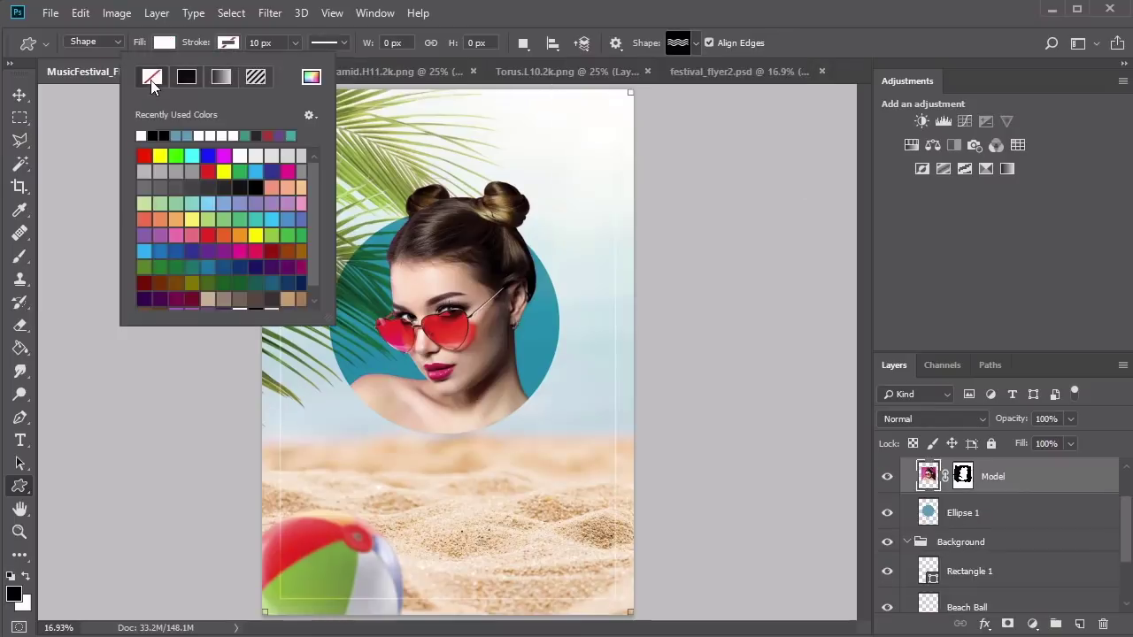
left_click_drag(280, 395, 456, 451)
key("v")
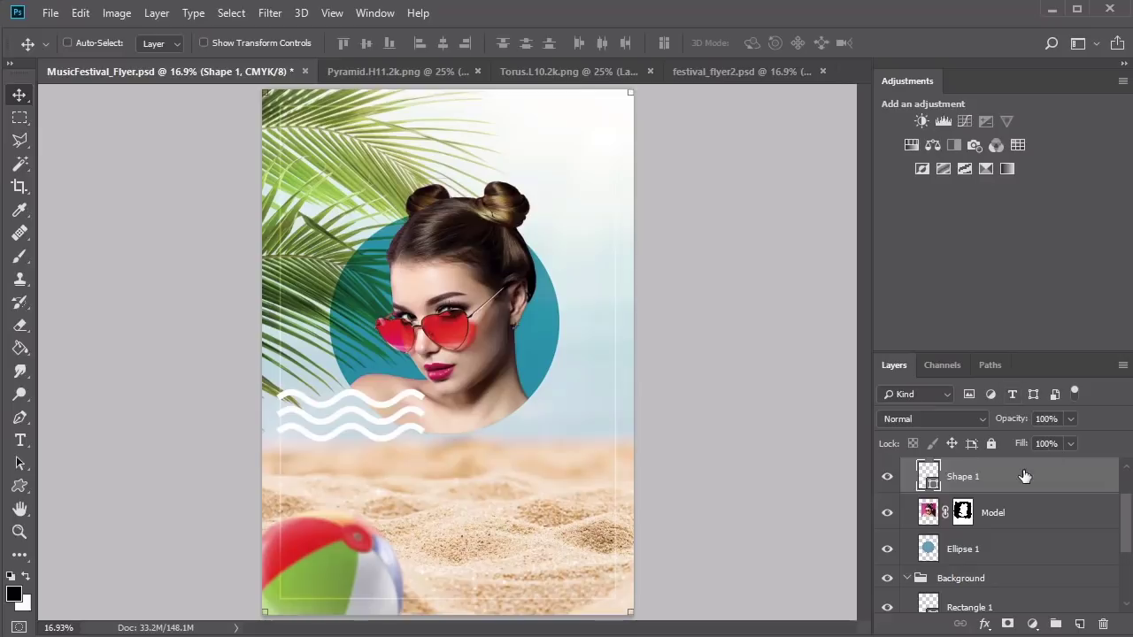
Draw a small white ring with the Custom Shape tool to the right of the woman's hair, outside the circle
key("u")
key("Return")
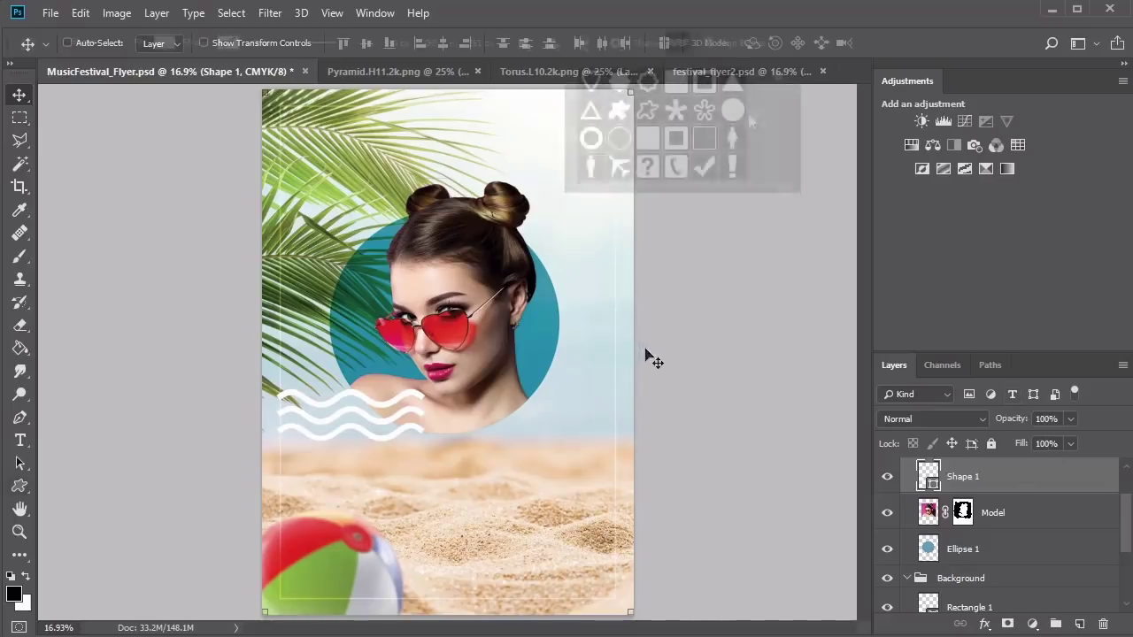
mouse_move(567, 265)
left_mouse_down()
mouse_move(569, 253)
mouse_move(581, 266)
left_mouse_up()
key("v")
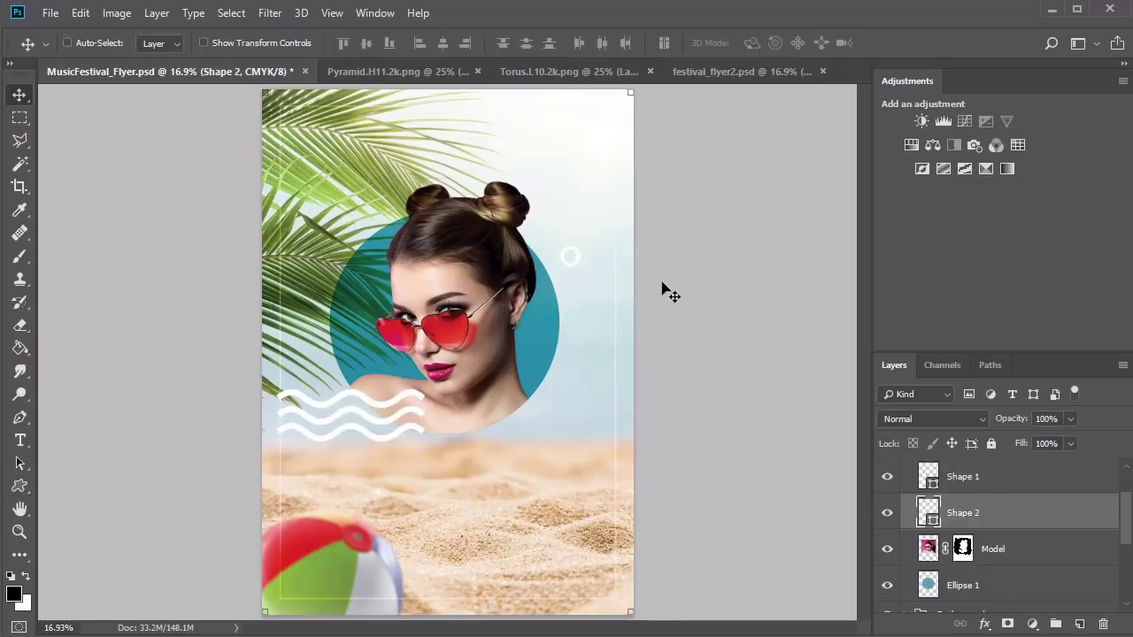
Place one ring over the palm leaves and a duplicate scaled to 65.69% on the opposite side of the circle
left_click_drag(670, 292, 588, 314)
key("ctrl+j")
key("ctrl+t")
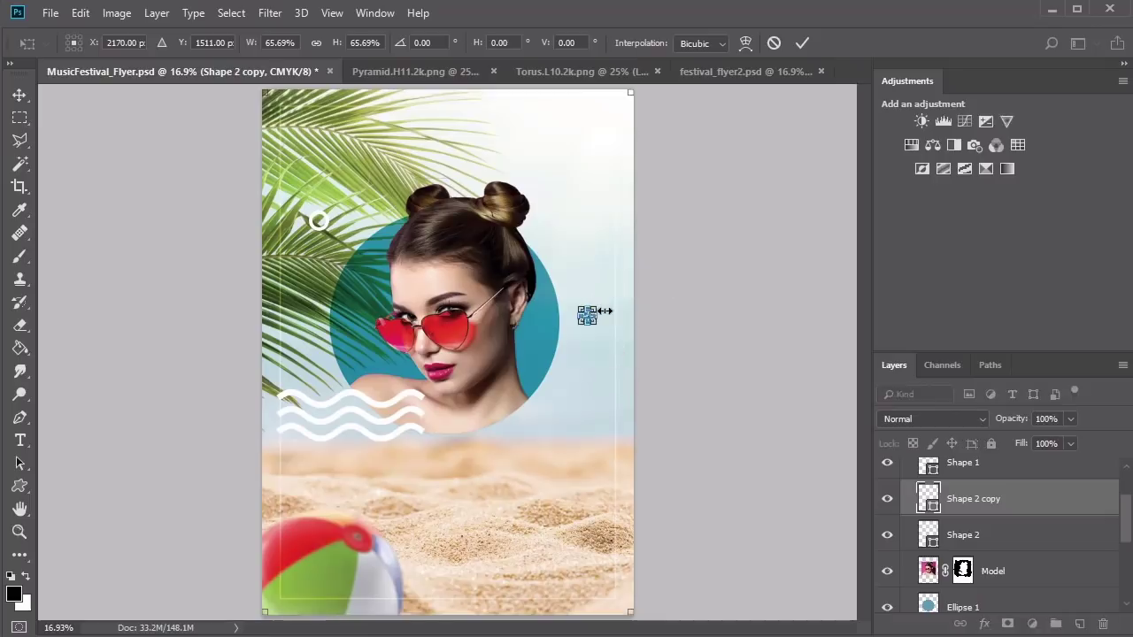
key("Return")
Draw a small white triangle outline below the smaller ring with the Custom Shape tool
key("z")
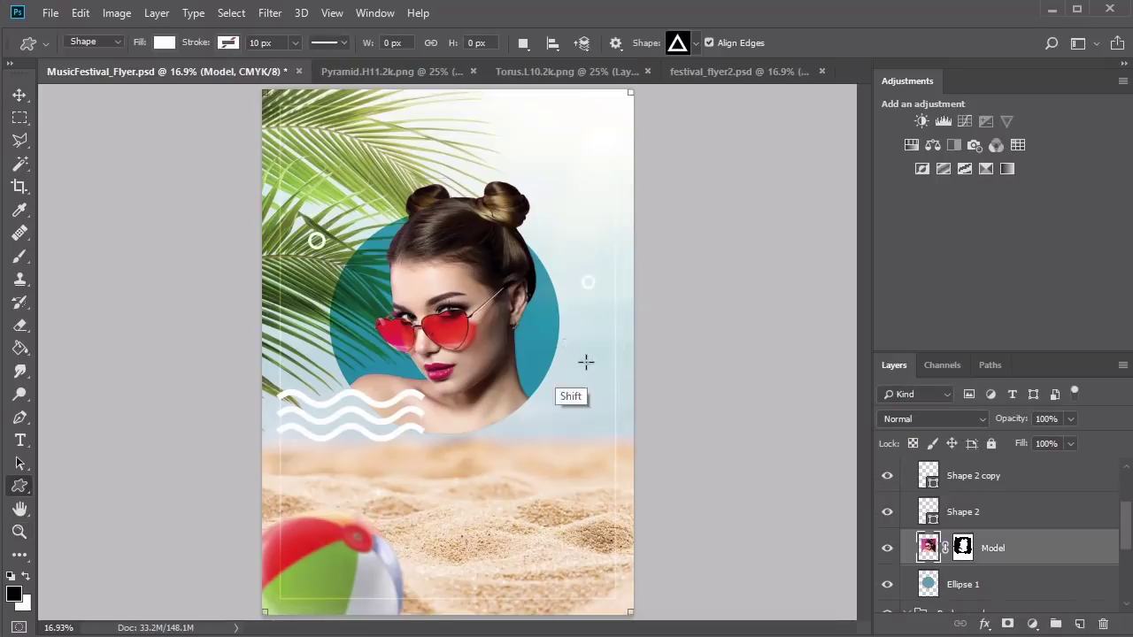
left_click_drag(586, 363, 602, 381)
key("v")
Flip the triangle outline vertically and move it up closer to the small ring
key("z")
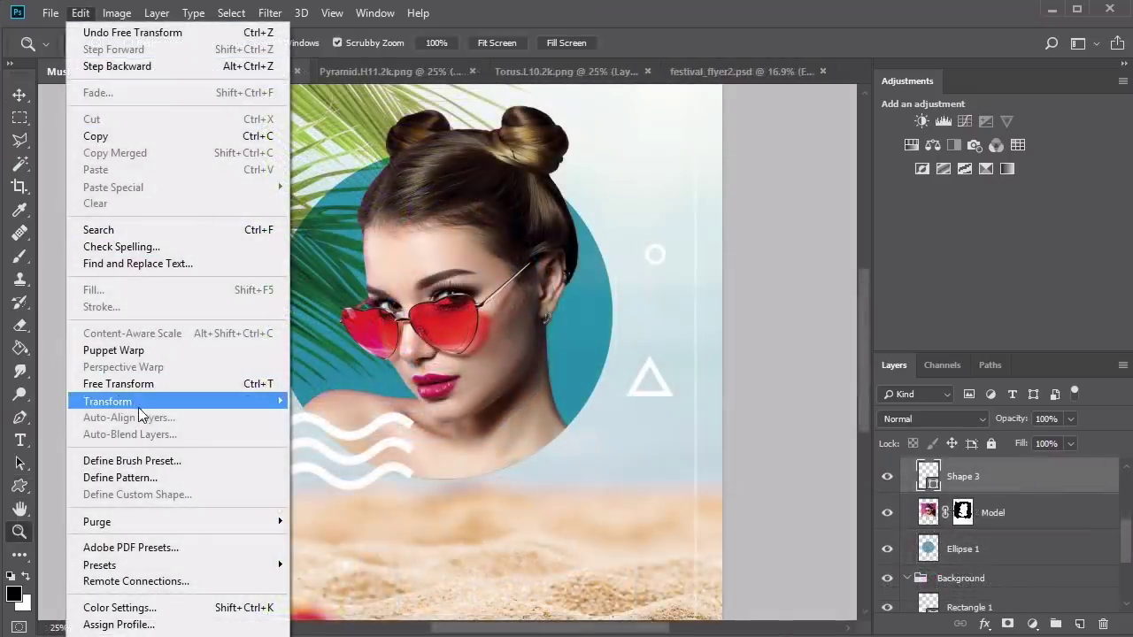
mouse_move(147, 410)
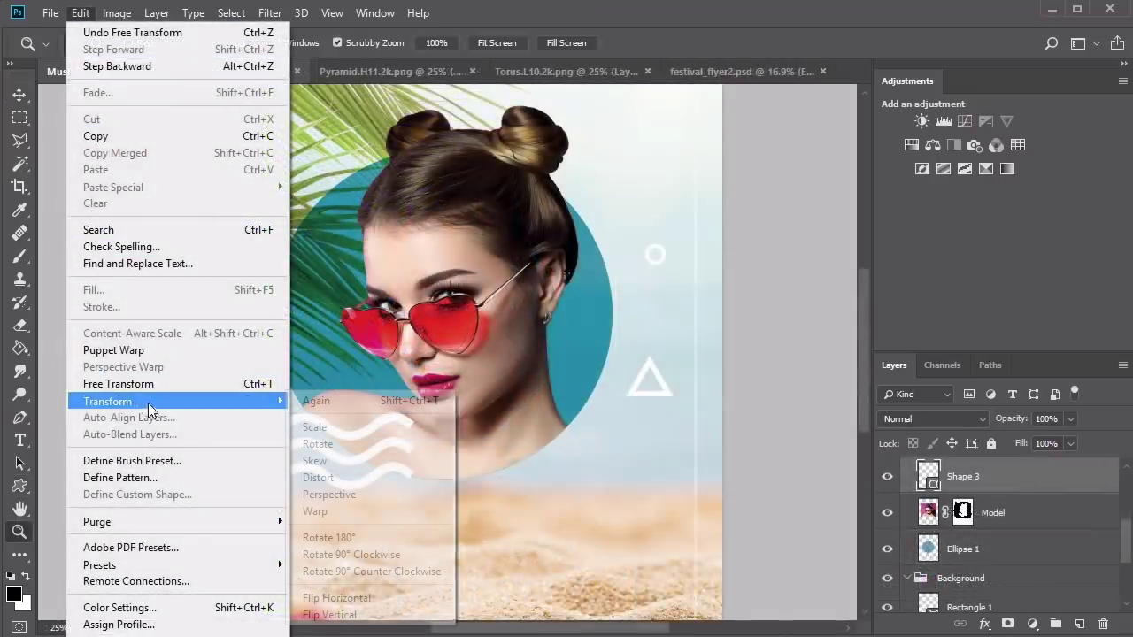
left_click(380, 614)
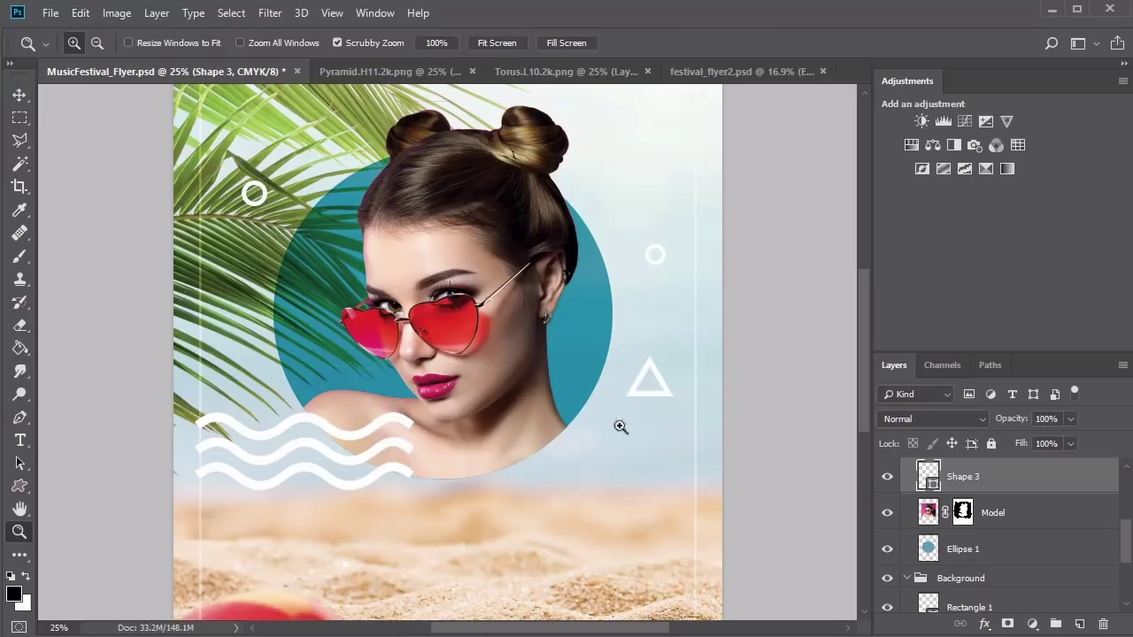
key("v")
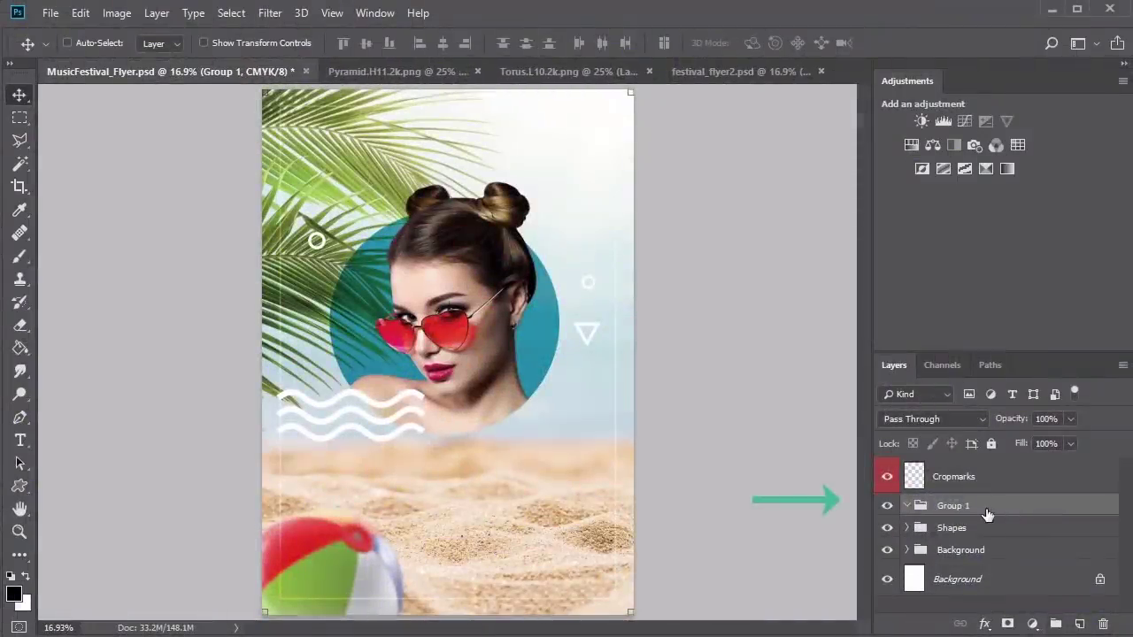
Rename the new layer group above Shapes as Adjustments
double_click(961, 507)
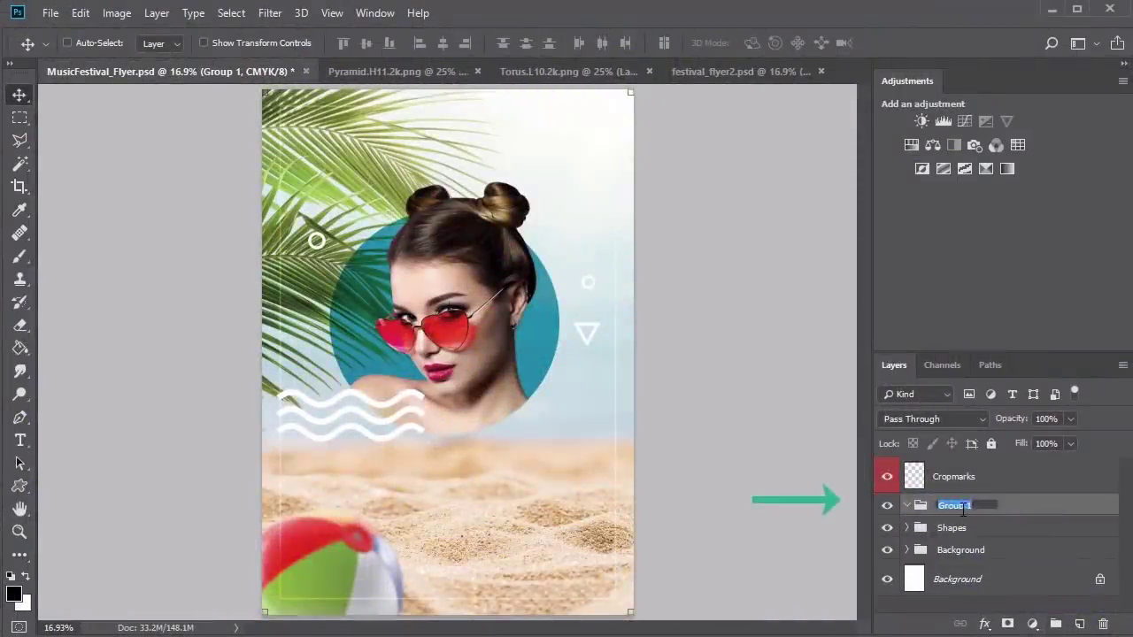
type("Adjustments")
key("Return")
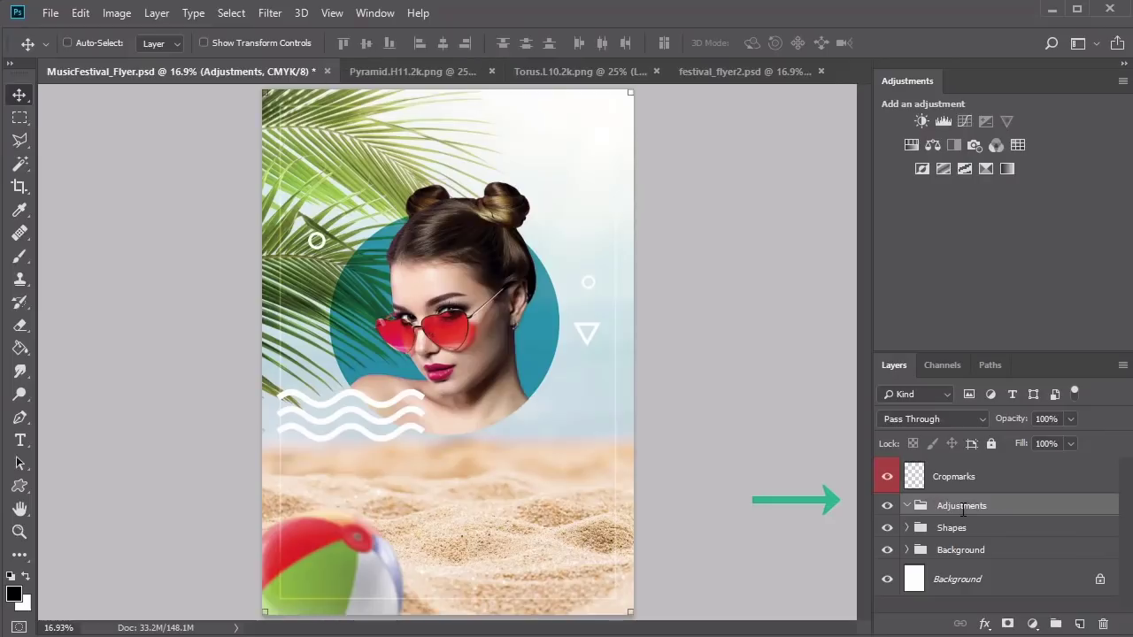
Add a Gradient Map adjustment layer in the Adjustments group using the blue-to-red preset gradient
left_click(1006, 168)
left_click(708, 262)
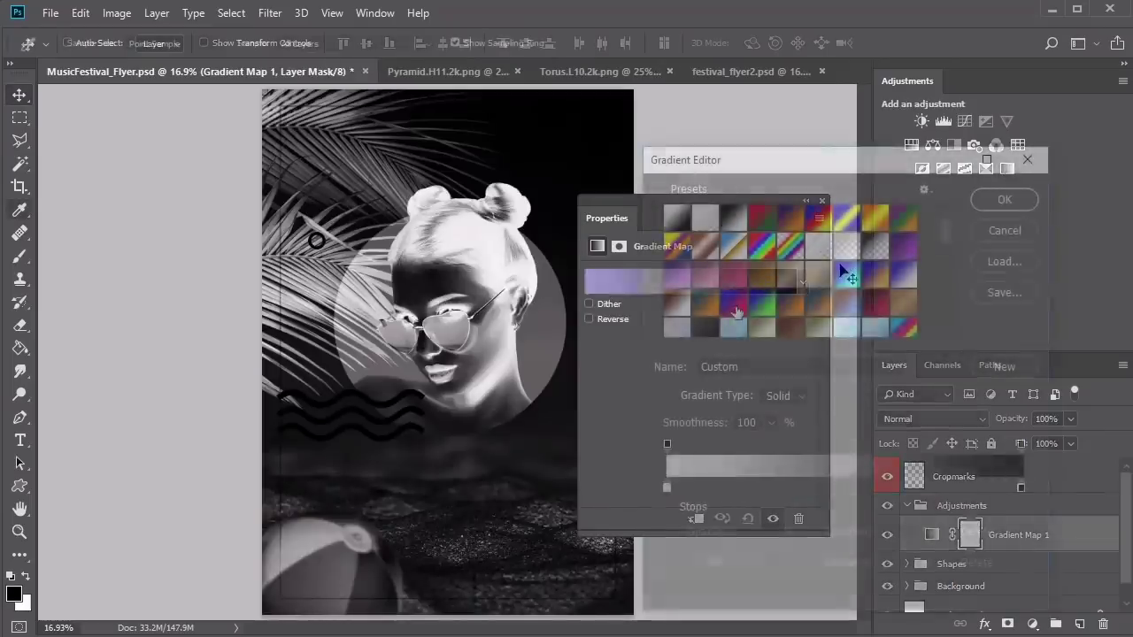
left_click(733, 306)
left_click(1020, 488)
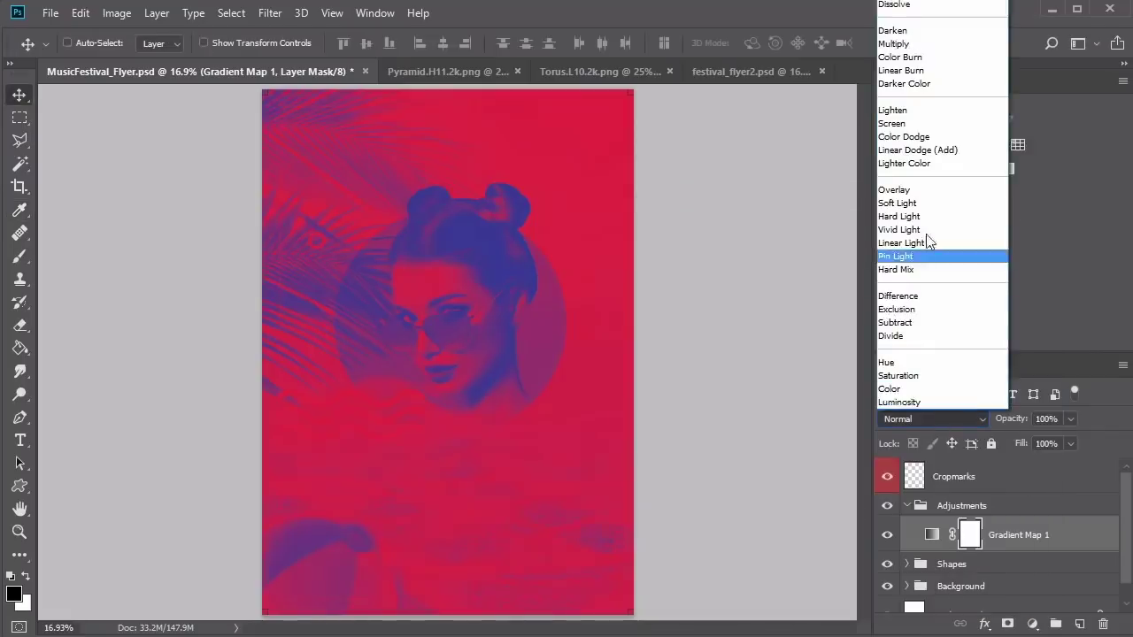
Set the blue-to-red Gradient Map layer's blend mode to Lighten and its opacity to 60%
left_click(919, 112)
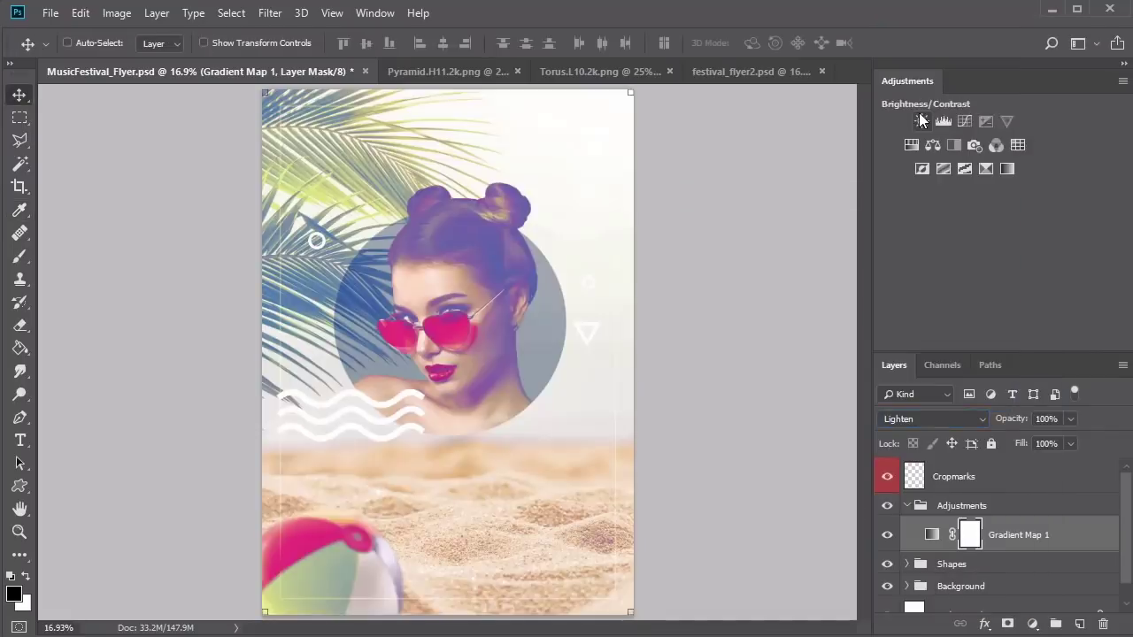
type("60")
key("Return")
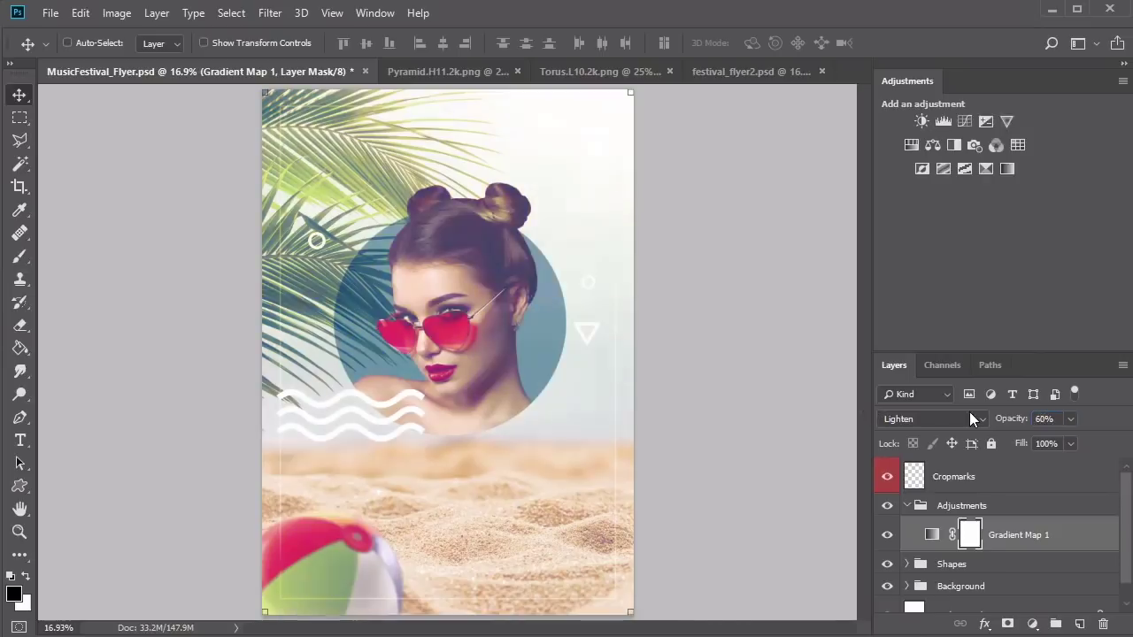
Add a second Gradient Map adjustment layer with the Salmon Pink preset and reverse its gradient
left_click(1007, 169)
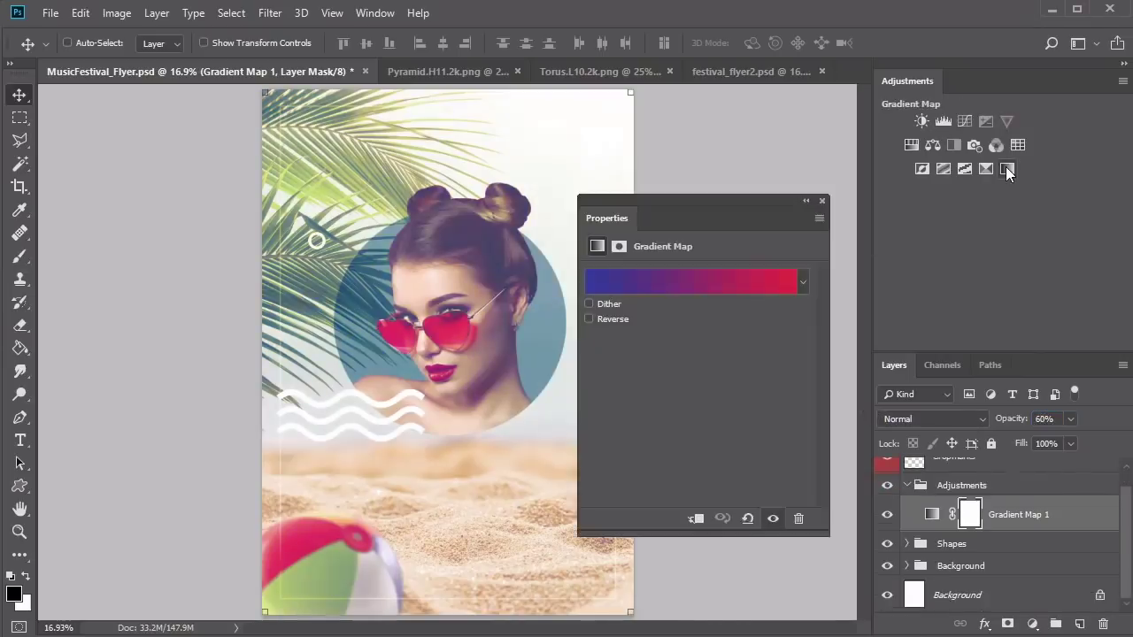
left_click(761, 282)
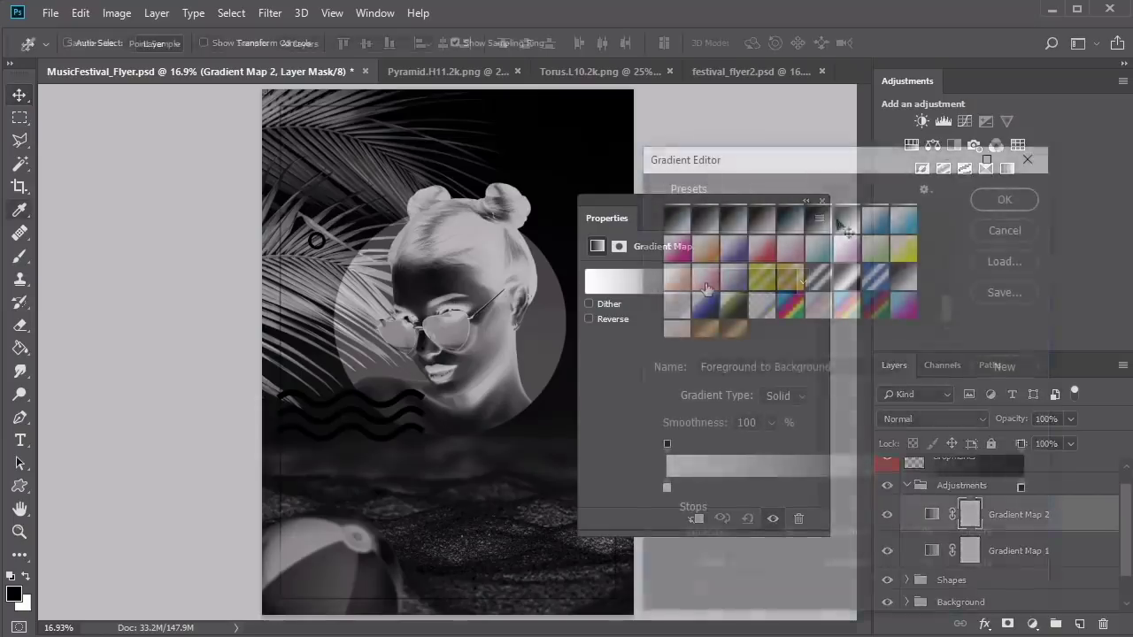
left_click(705, 283)
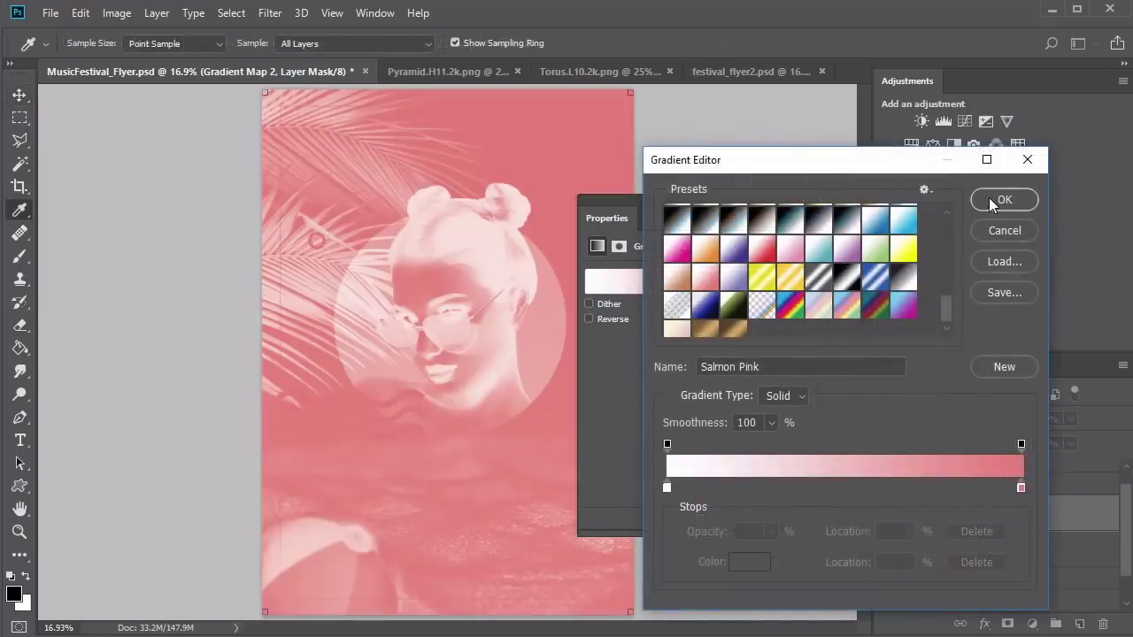
left_click(989, 197)
left_click(589, 319)
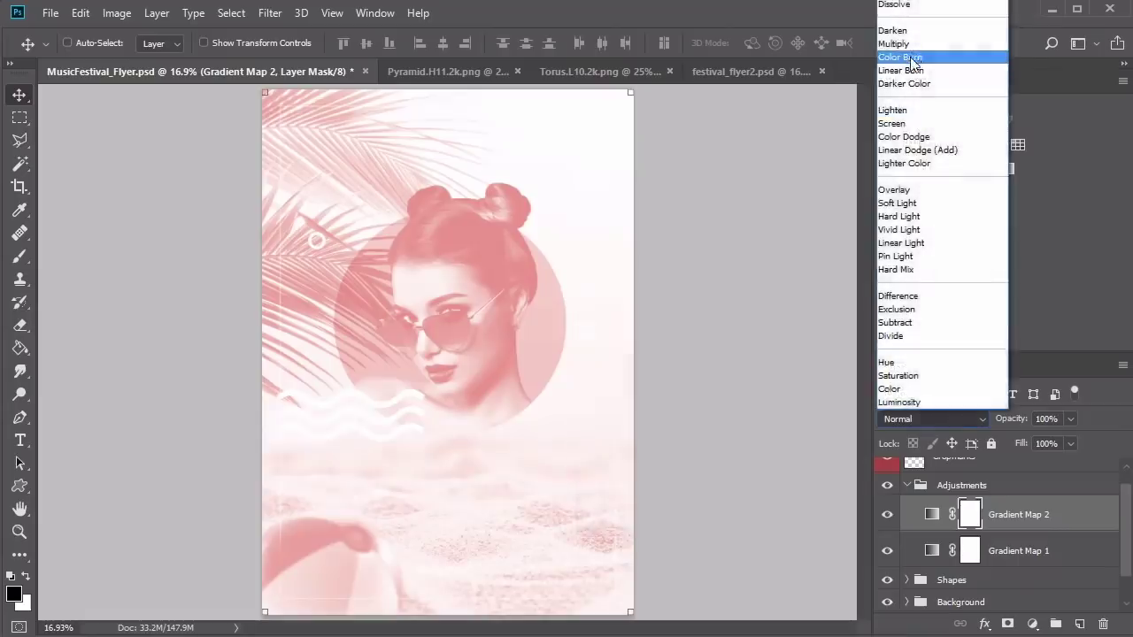
Set the reversed Salmon Pink Gradient Map layer's blend mode to Color Burn
left_click(917, 57)
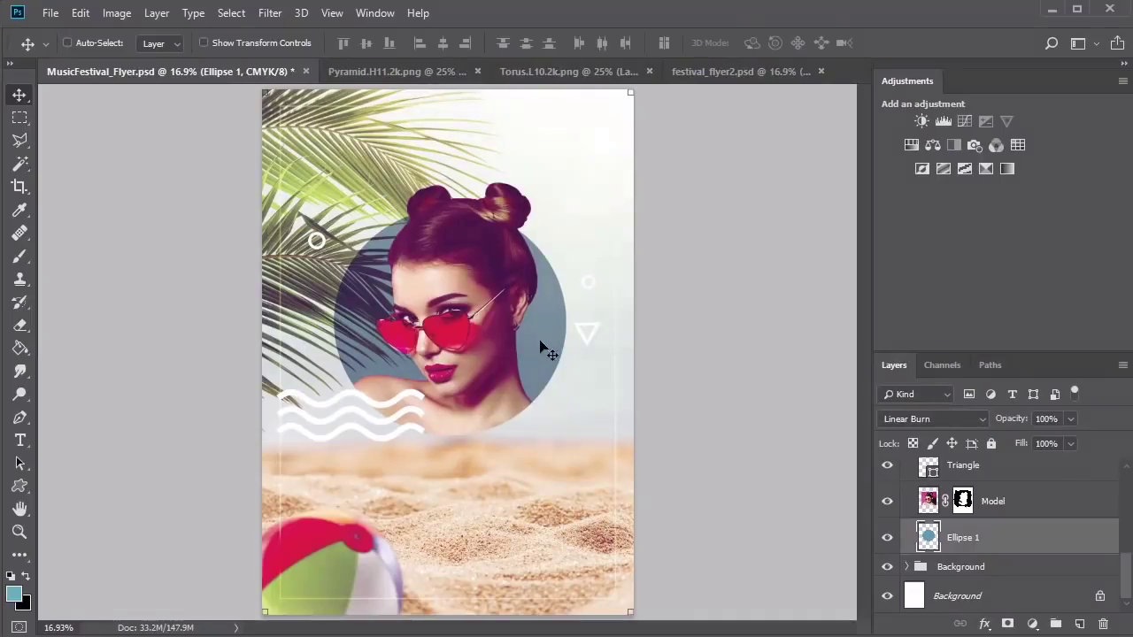
Select the circle behind the model on the Ellipse 1 layer and fill it with teal #58aebd
key("w")
left_click(541, 345)
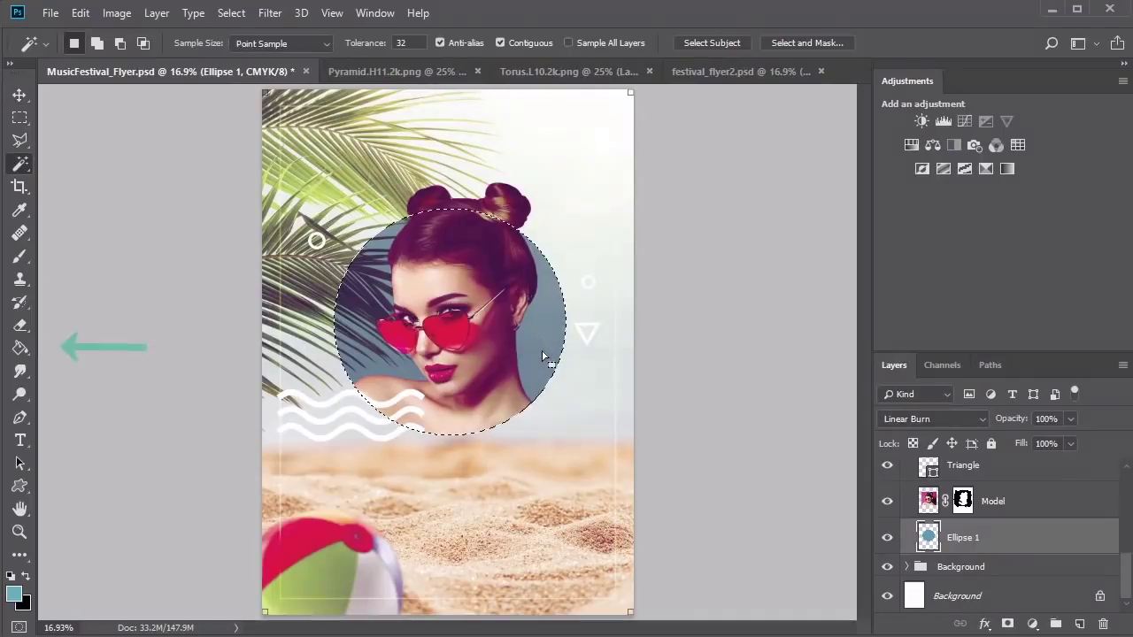
key("g")
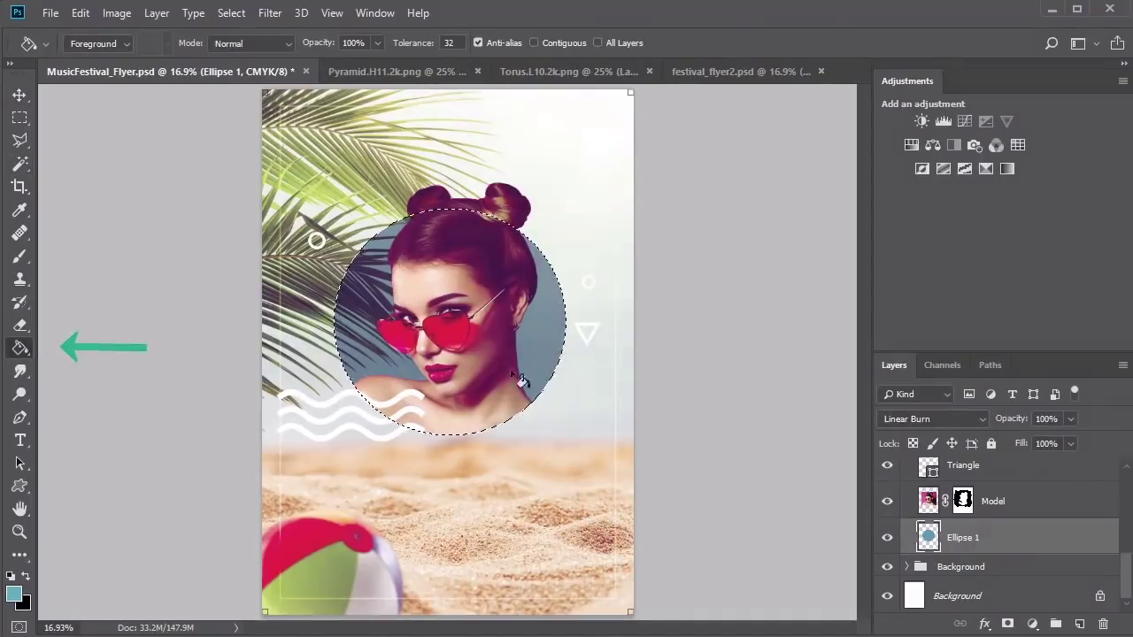
left_click(14, 594)
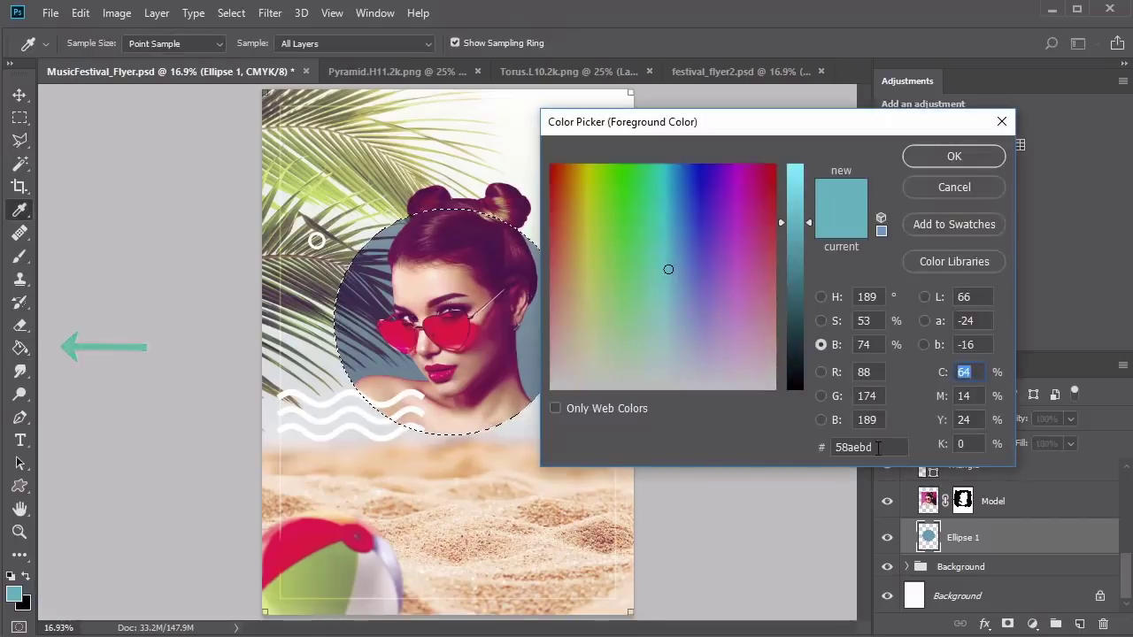
left_click(954, 156)
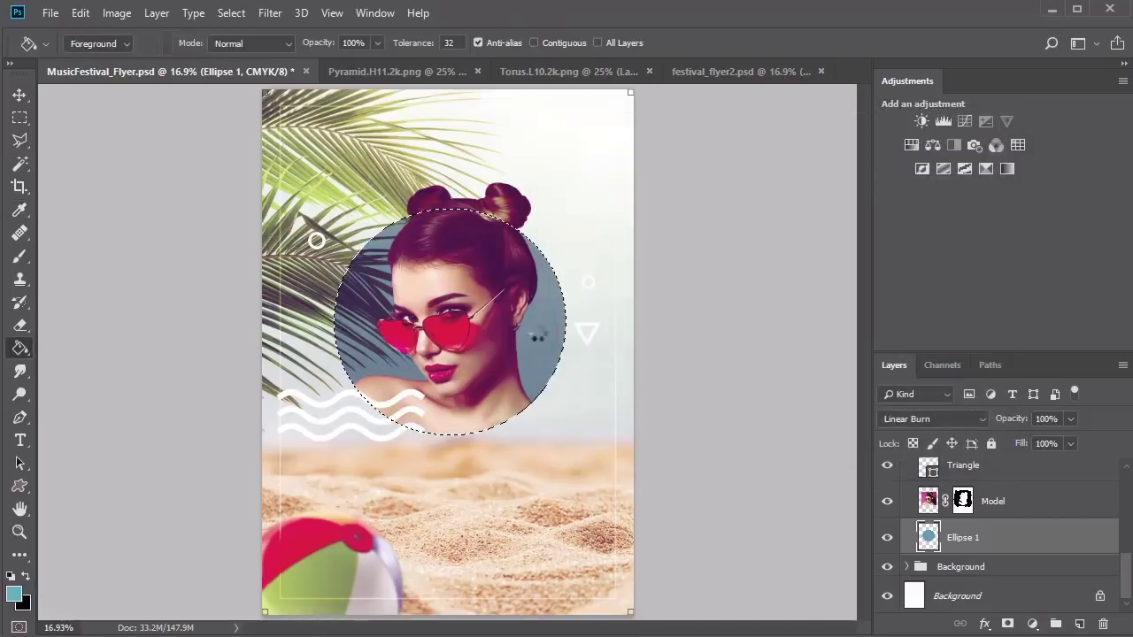
left_click(537, 326)
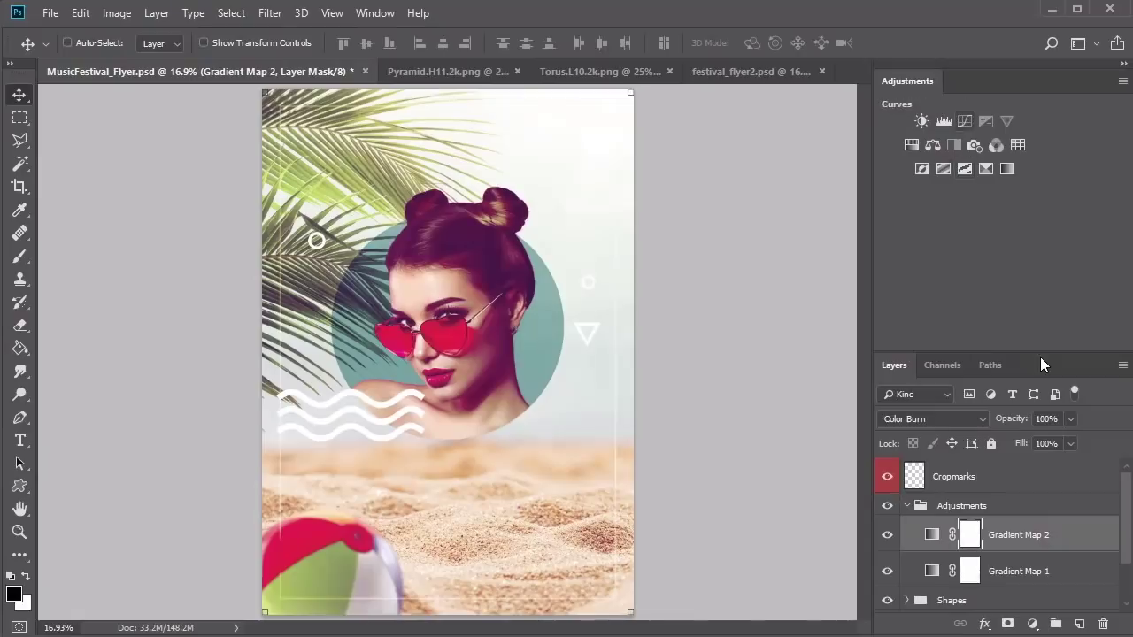
Add a Curves adjustment layer above the gradient maps with custom composite and individual CMYK channel curves
left_click(965, 121)
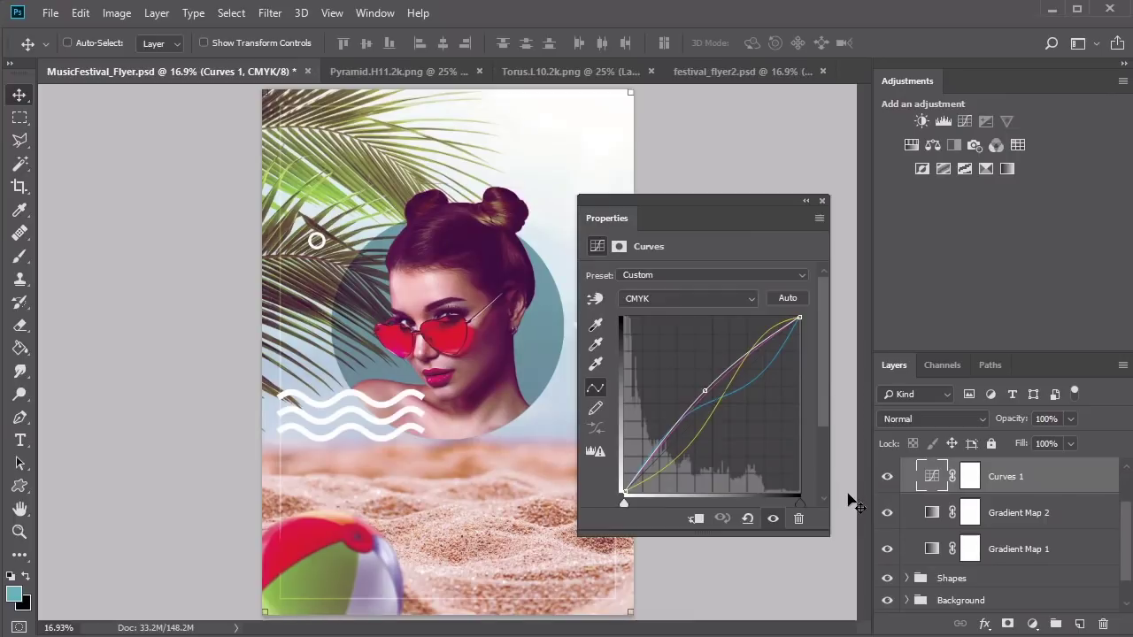
left_click(822, 200)
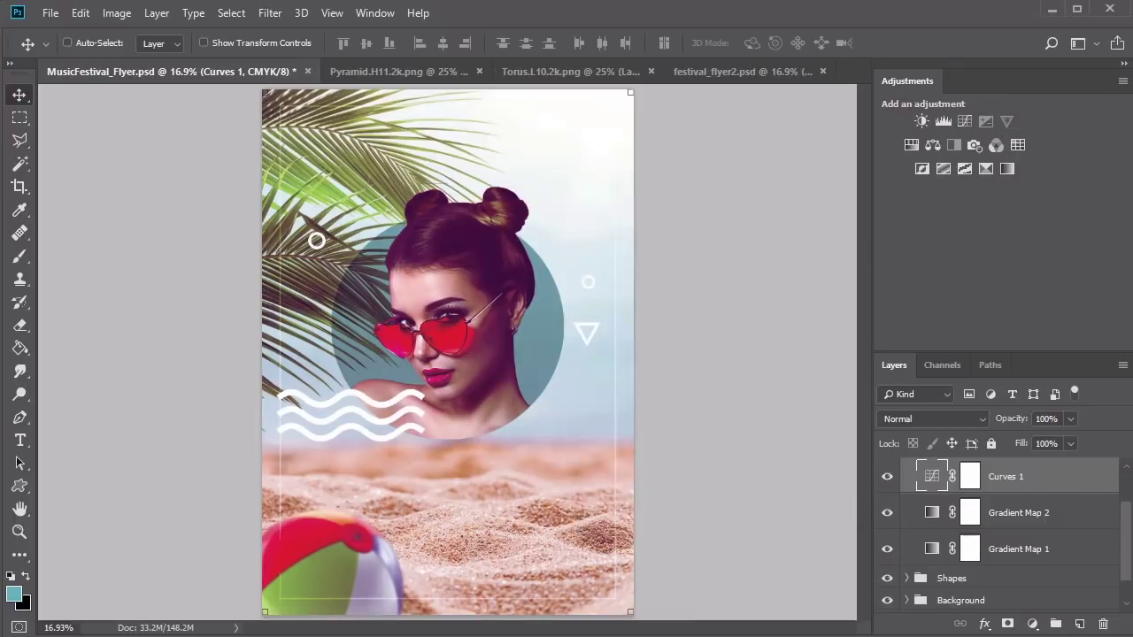
Create a new layer above the Curves adjustment and fill it with green #55bd80
scroll(1086, 581, "up", 1)
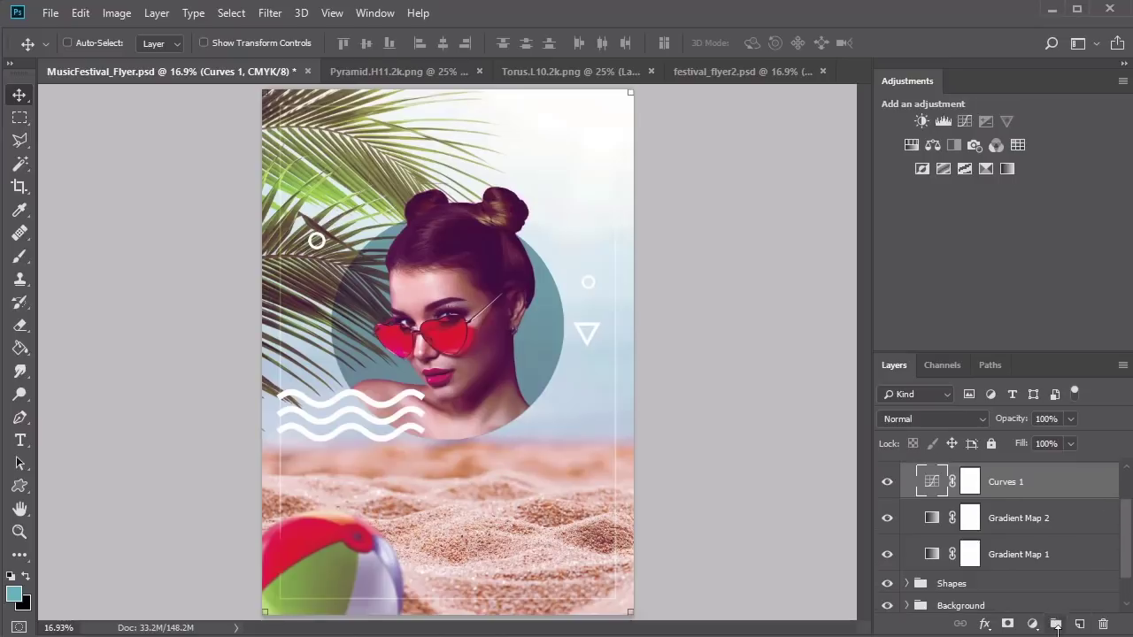
left_click(1081, 625)
key("i")
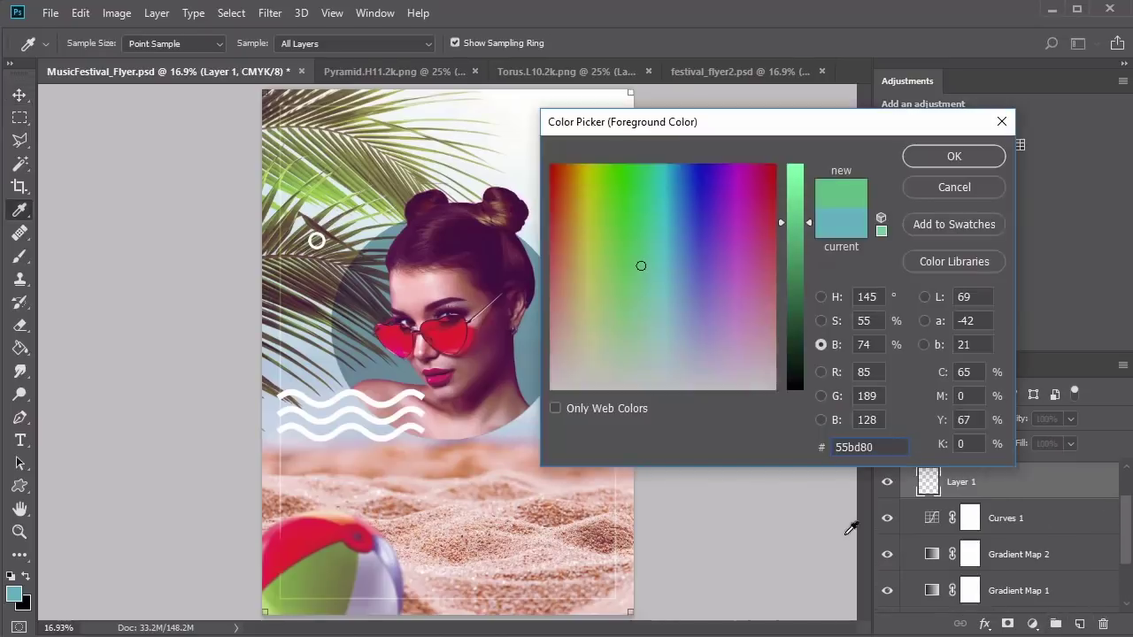
left_click(939, 155)
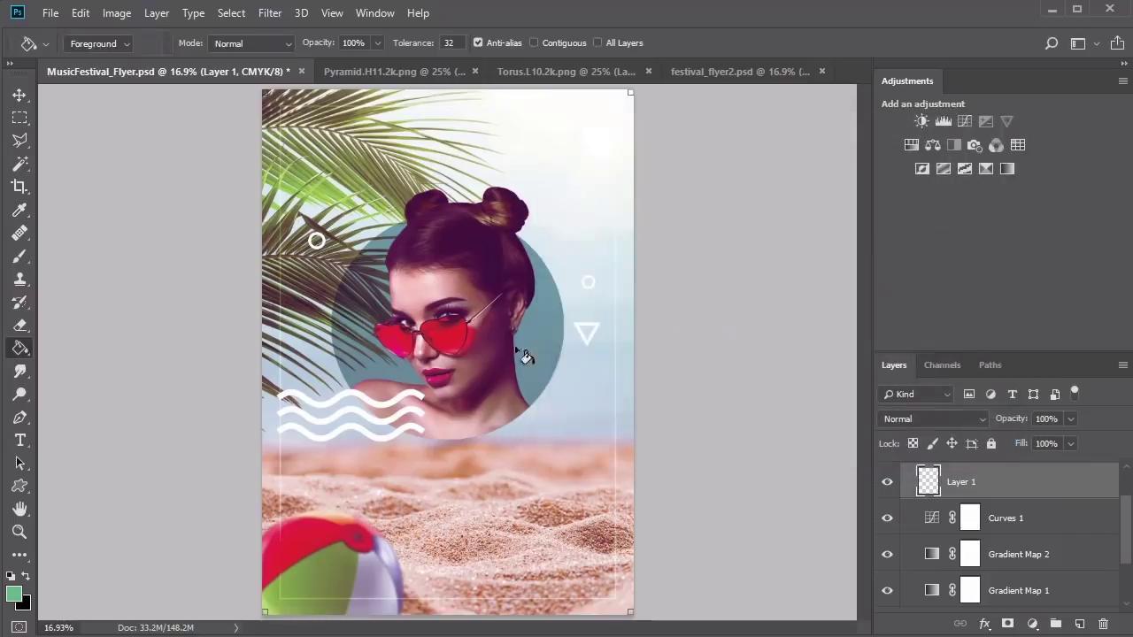
left_click(541, 360)
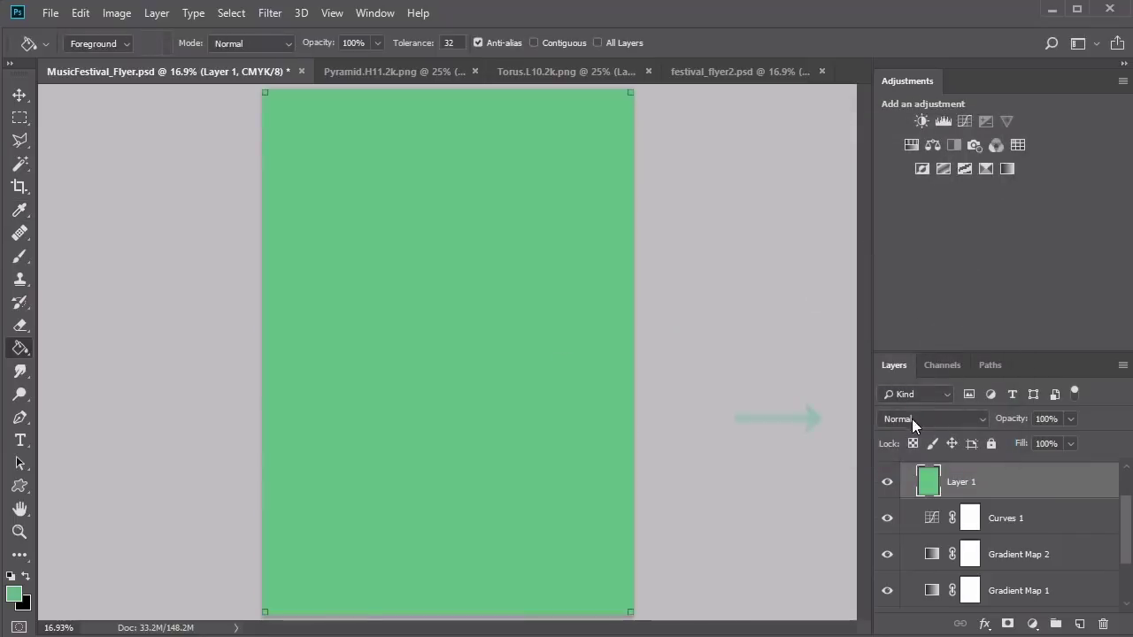
Set the green fill layer's opacity to 30% and its blend mode to Saturation
left_click(1046, 418)
type("30")
key("Return")
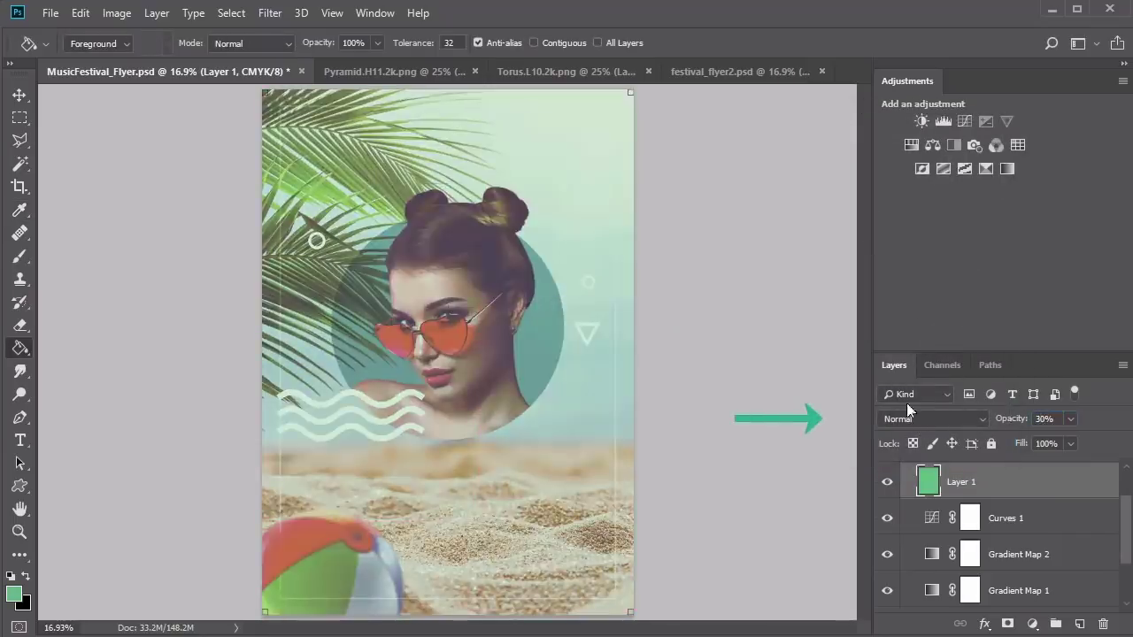
left_click(927, 418)
left_click(923, 378)
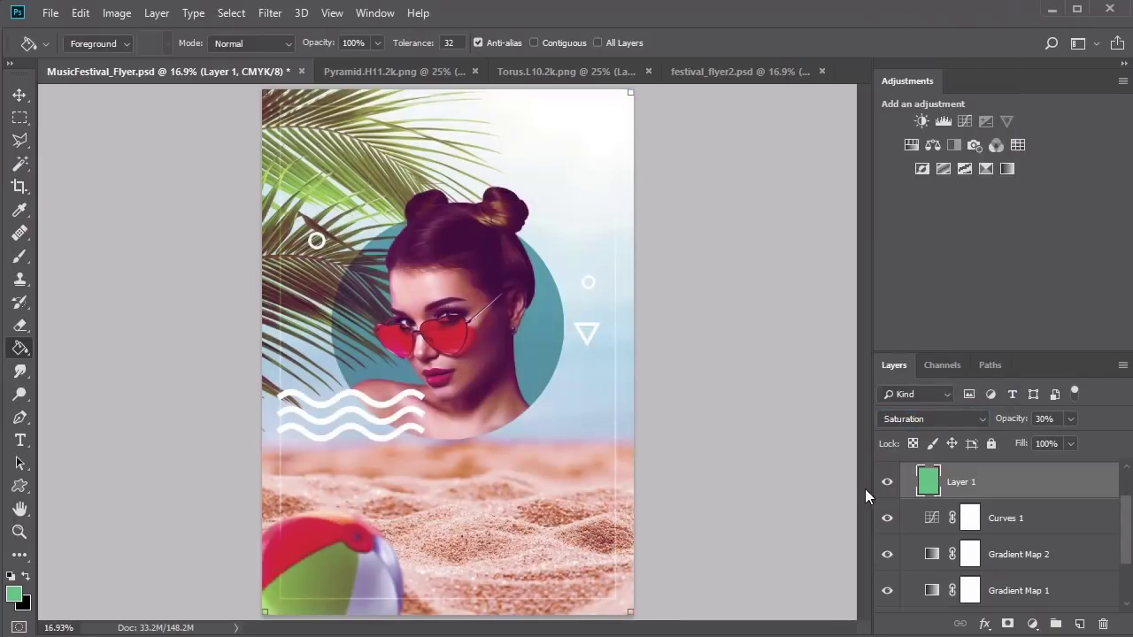
Add a diagonal-line Pattern Overlay to the Beach layer at 28% opacity and 350% scale, using a blend mode other than Normal
key("v")
scroll(973, 531, "down", 5)
left_click(994, 558)
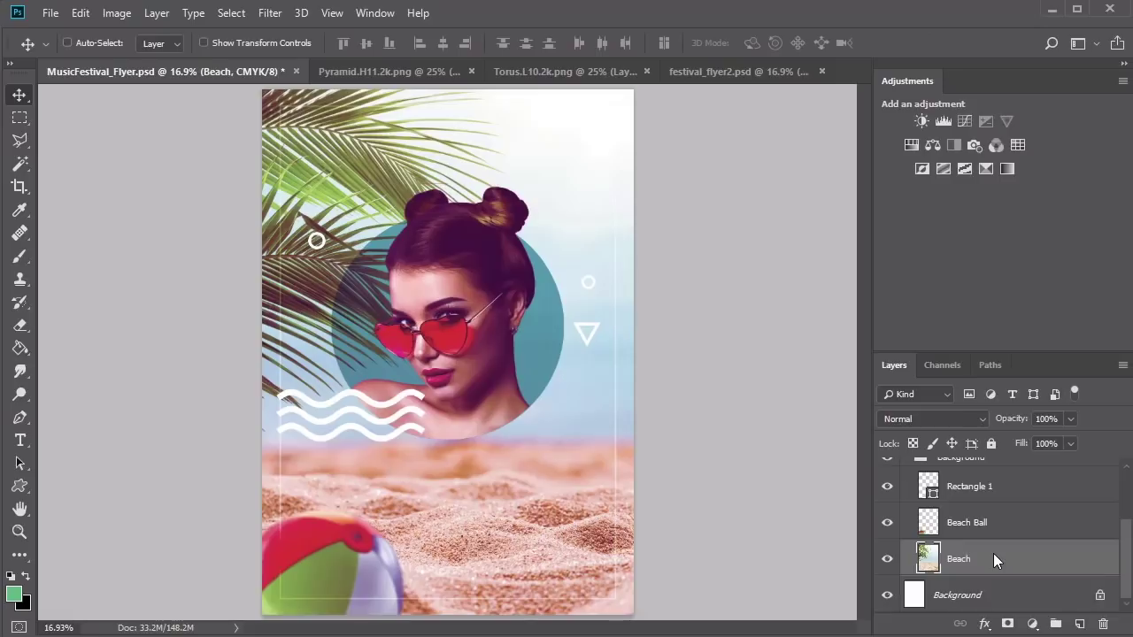
right_click(993, 554)
left_click(1026, 105)
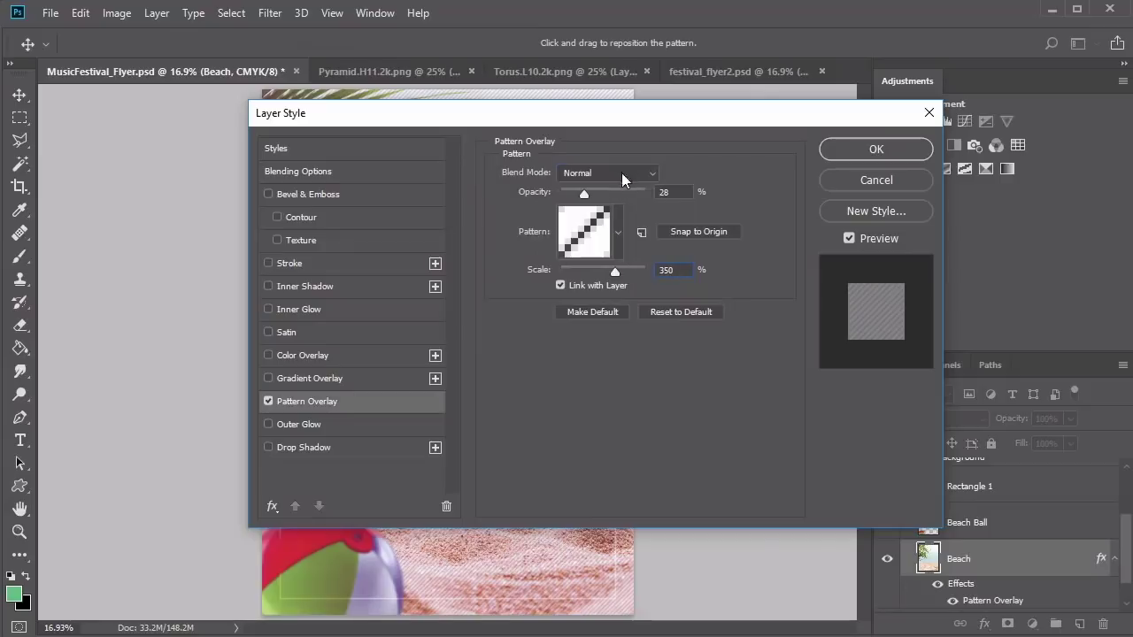
left_click(621, 173)
left_click(600, 535)
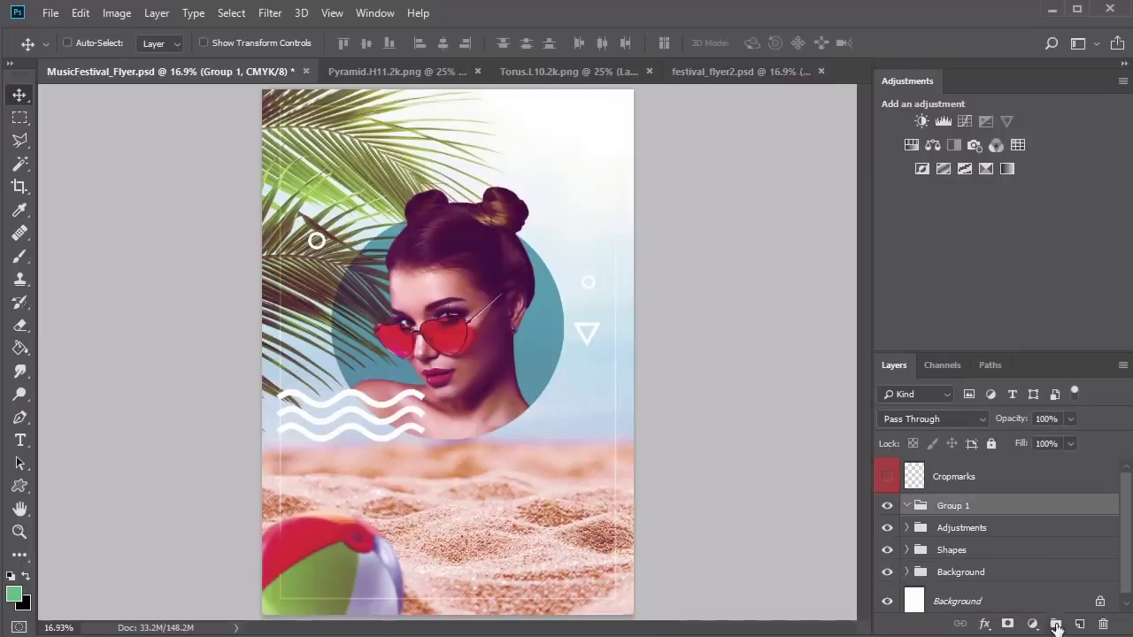
Rename the new layer group above Adjustments as Text and Shapes
double_click(967, 504)
type("T")
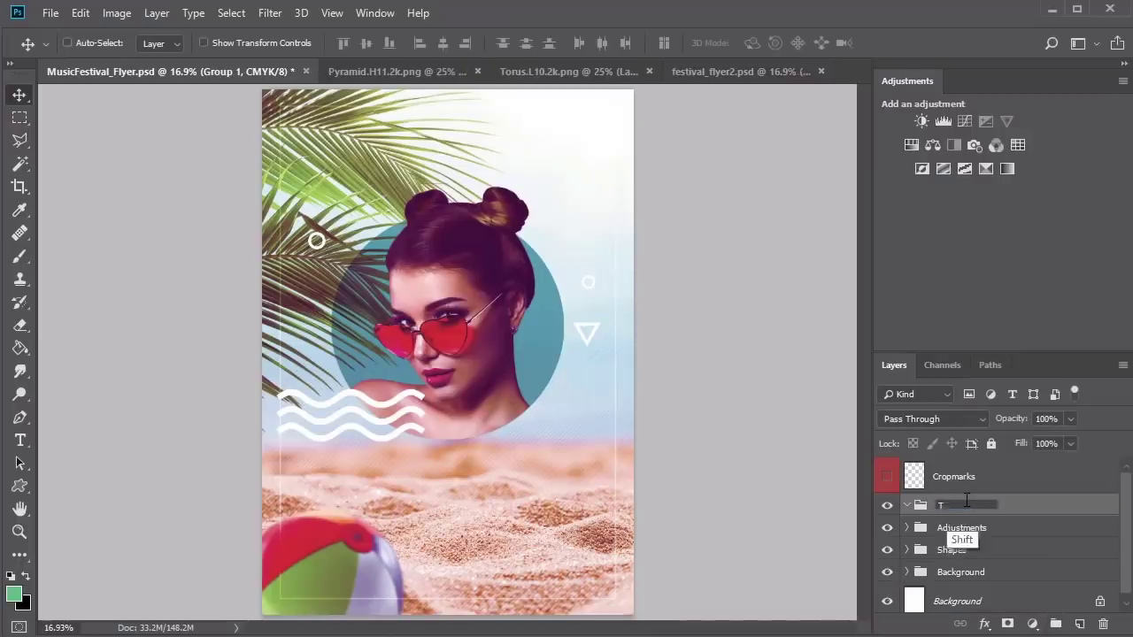
type("ext and Shapes")
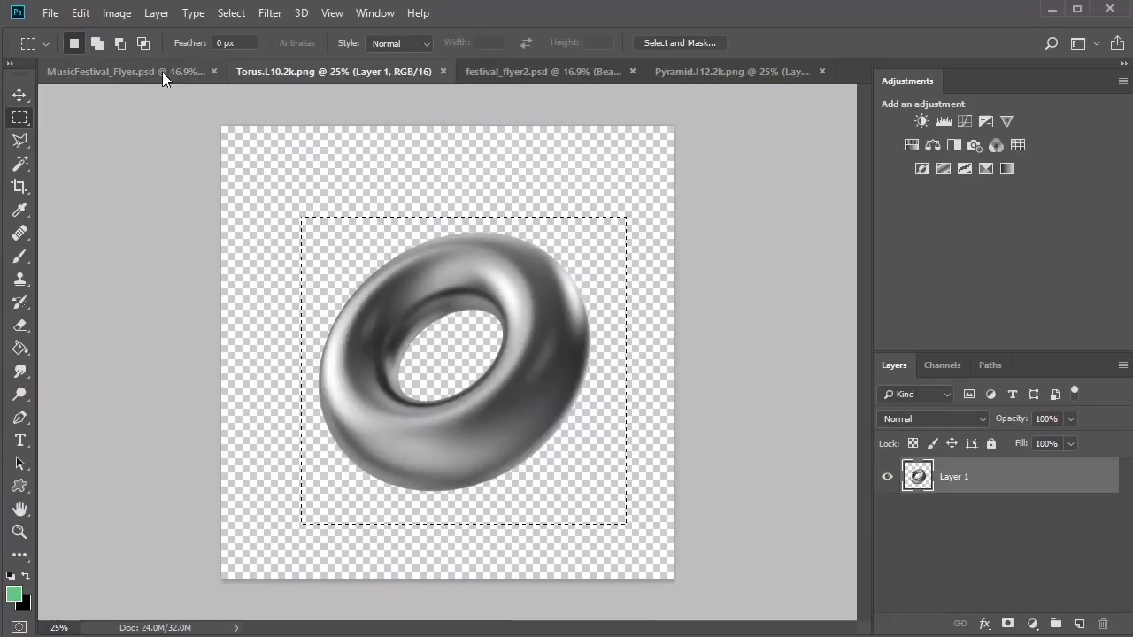
Paste the torus from Torus.L10.2k.png into the flyer's Text and Shapes group, scaled down beside the teal circle's lower-right edge
left_click(162, 71)
key("ctrl+v")
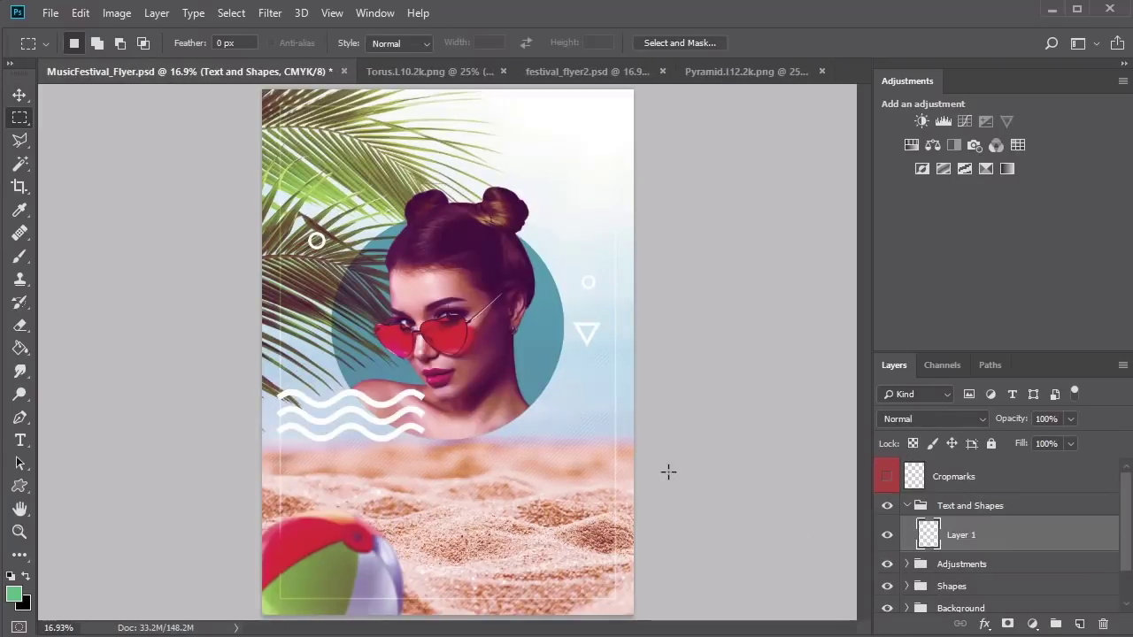
key("ctrl+t")
left_click_drag(504, 307, 437, 365)
key("Return")
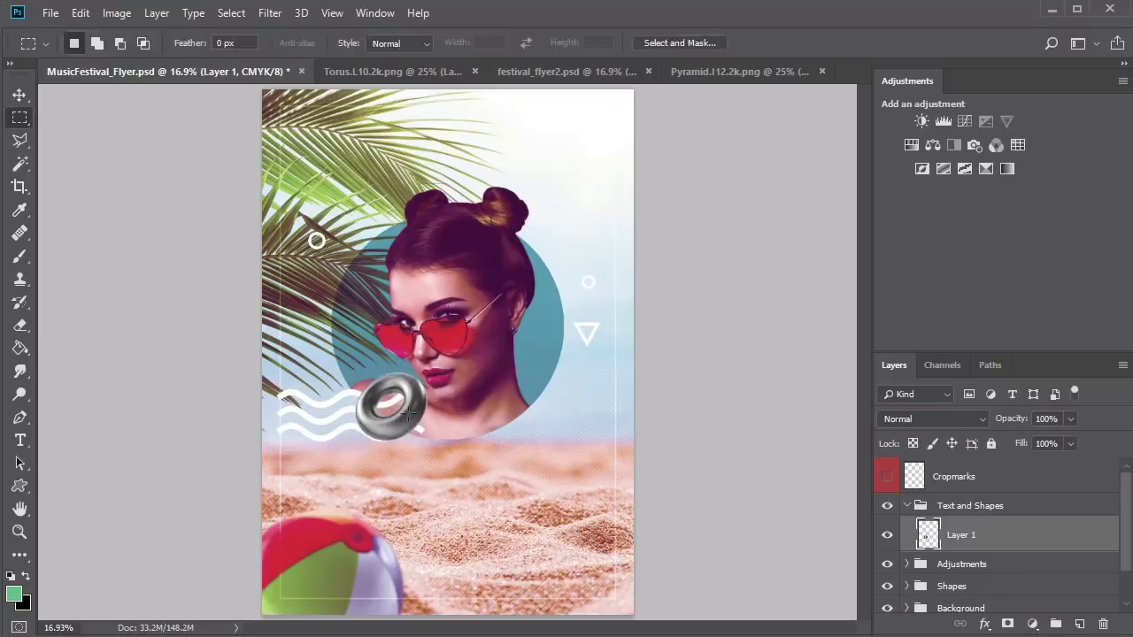
key("v")
left_click_drag(413, 420, 571, 433)
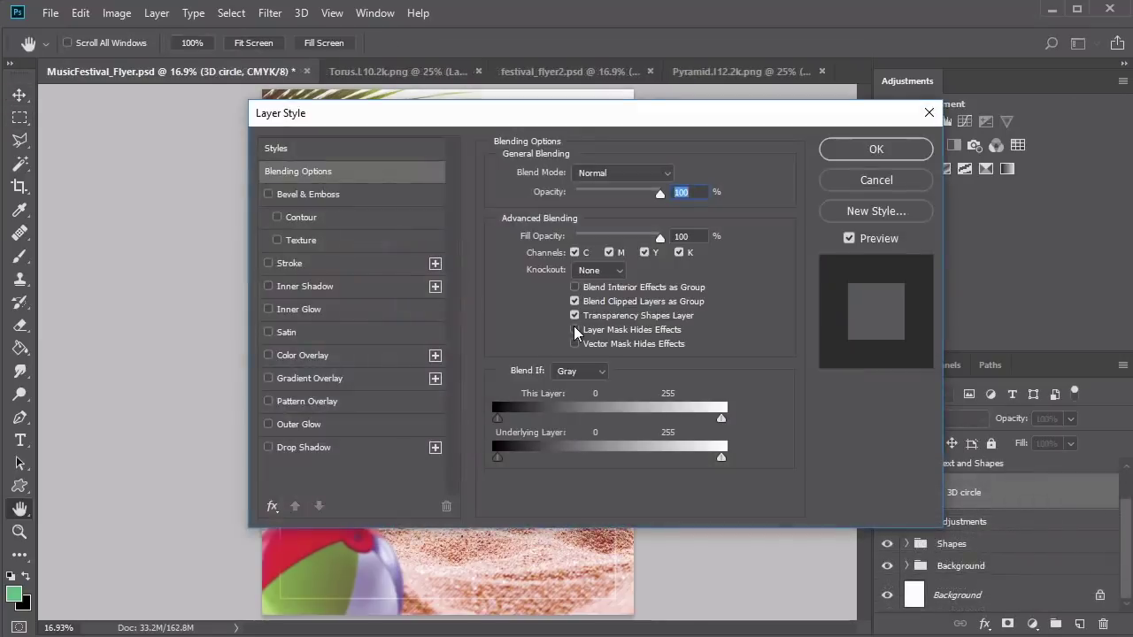
Apply a Color Overlay of #4a7b8d to the 3D circle layer with the Color blend mode
left_click(367, 353)
left_click(678, 176)
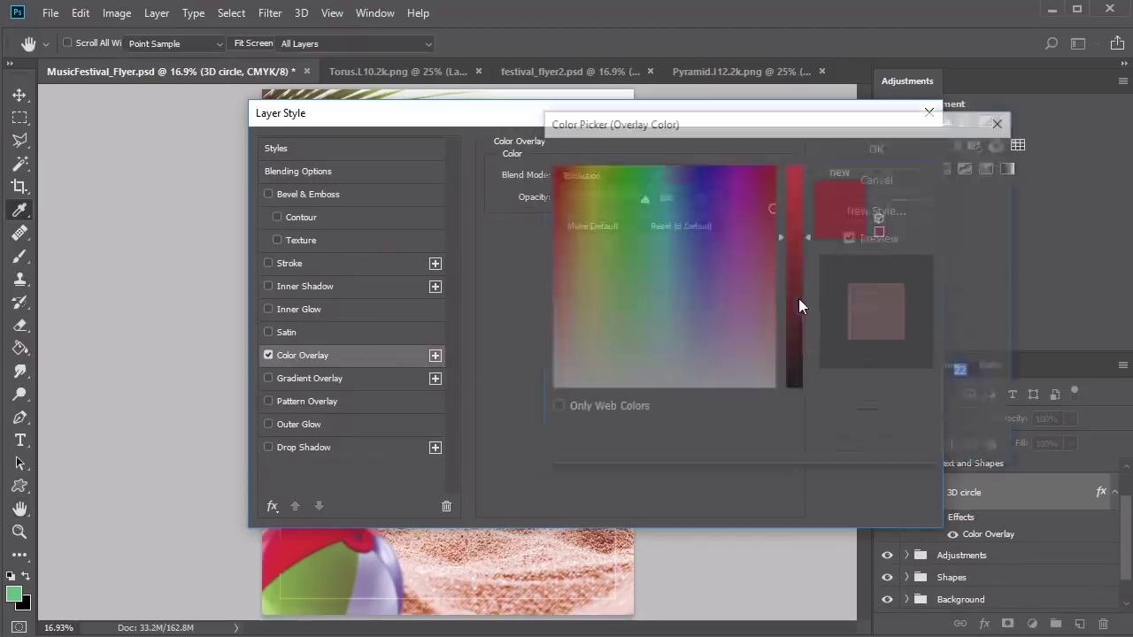
type("4a7b8d")
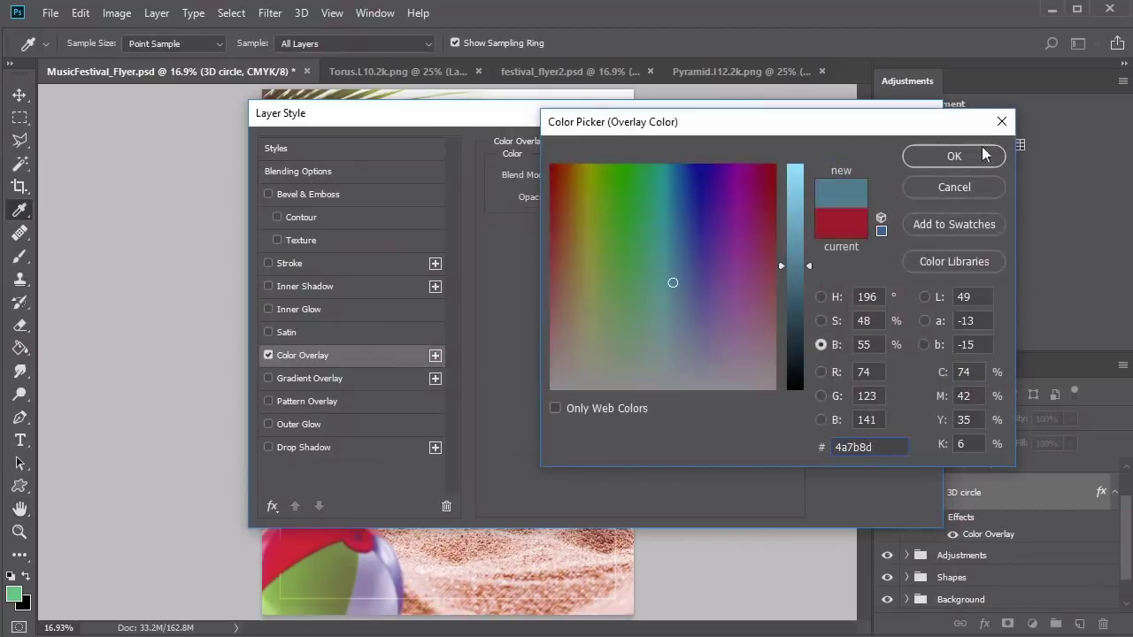
left_click(954, 157)
left_click(608, 175)
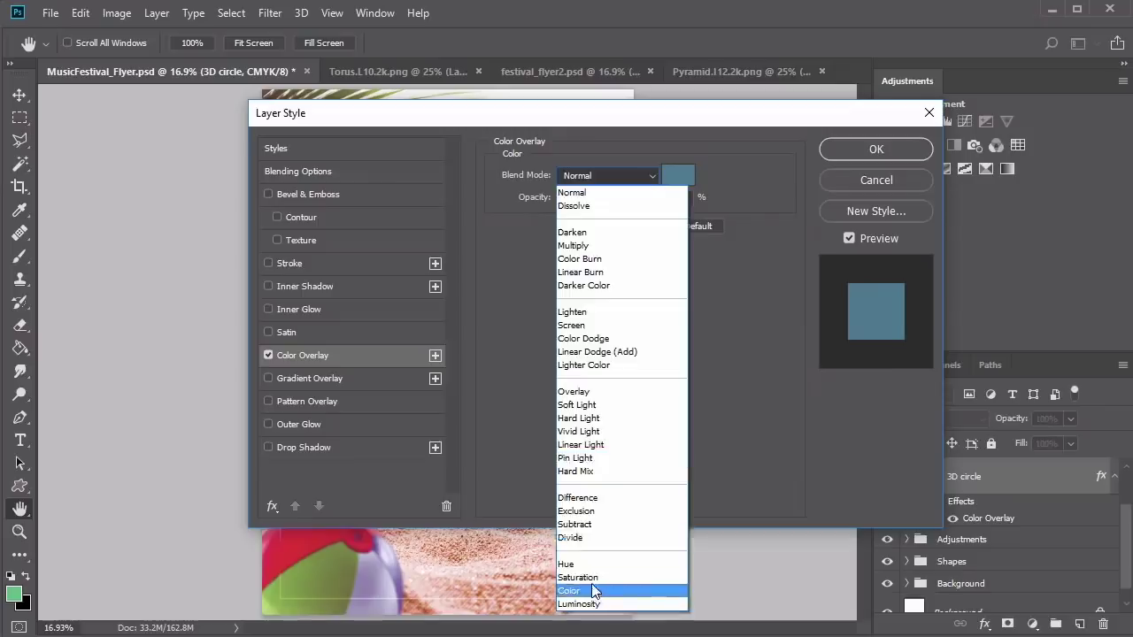
left_click(595, 584)
key("Return")
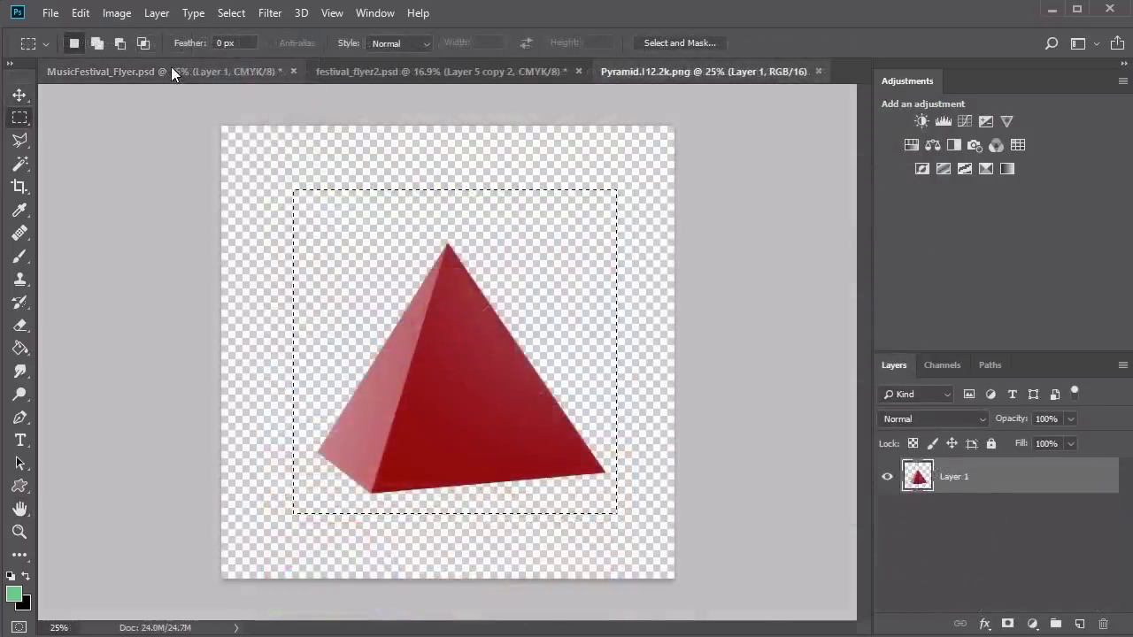
Paste the red pyramid from Pyramid.I12.2k.png into the flyer and flip it vertically
left_click(171, 69)
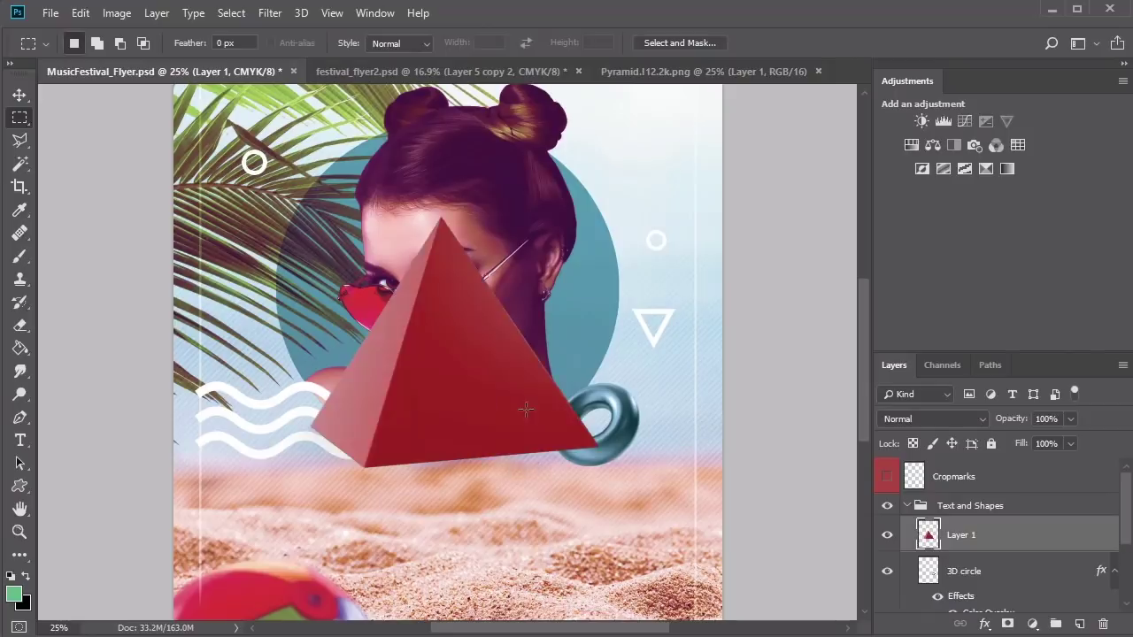
key("alt+e")
mouse_move(296, 399)
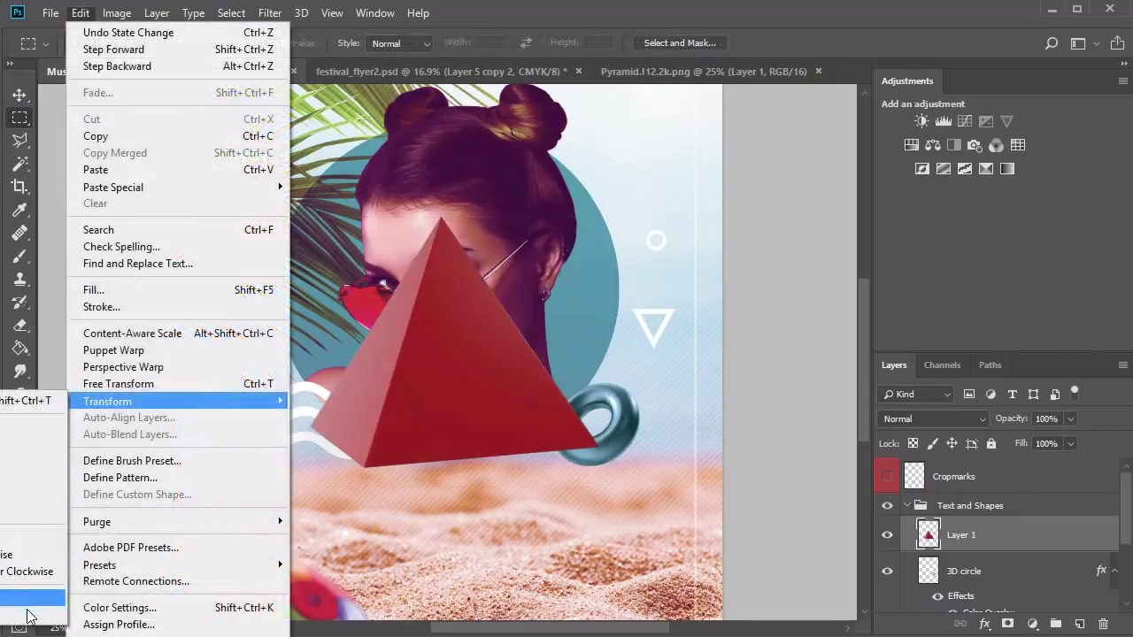
left_click(26, 617)
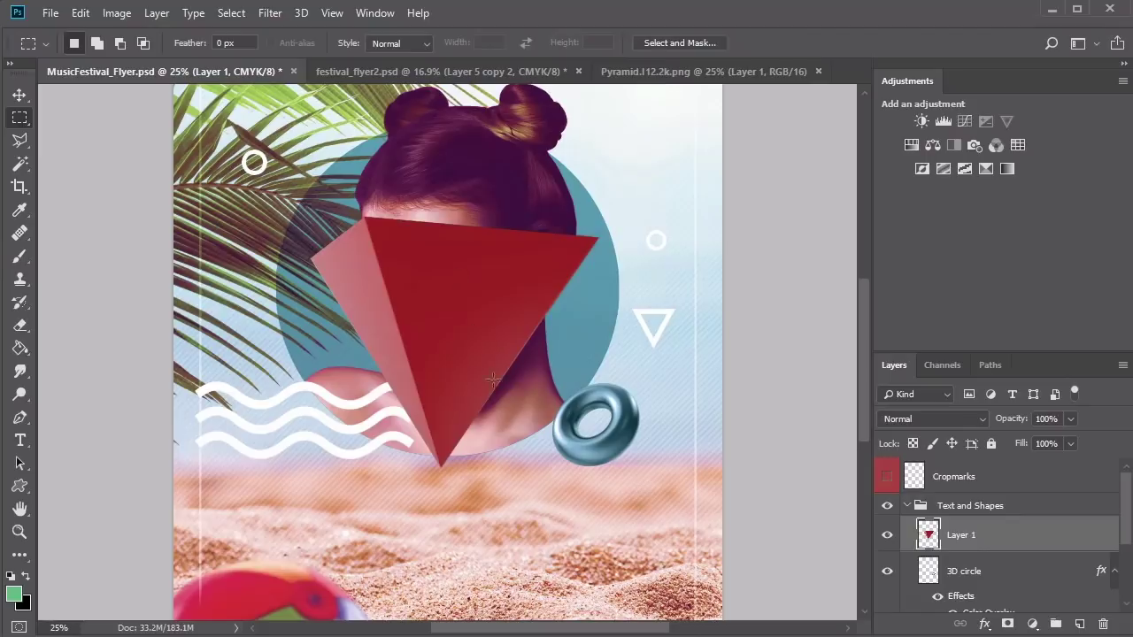
Scale down and rotate the pyramid, and place it over the palm leaves above the small white ring
key("ctrl+t")
left_click_drag(620, 462, 366, 251)
left_click_drag(499, 340, 541, 196)
key("Return")
left_click_drag(331, 224, 301, 85)
scroll(863, 372, "up", 3)
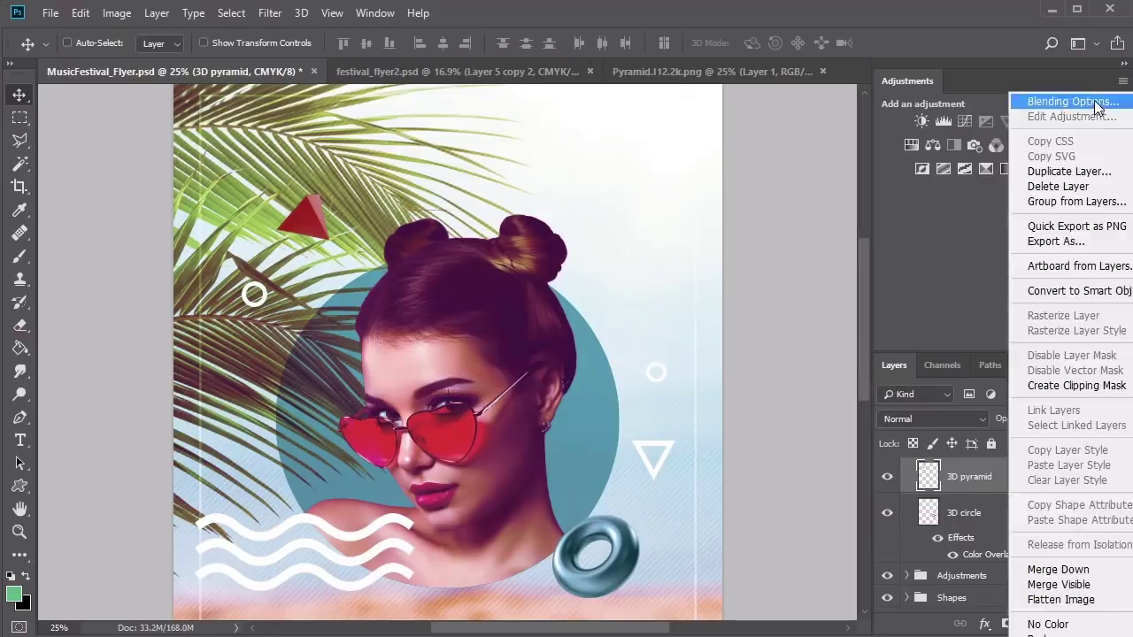
Apply a red Color Overlay (RGB 222, 42, 54) to the 3D pyramid layer with the Color blend mode
key("Escape")
double_click(1044, 476)
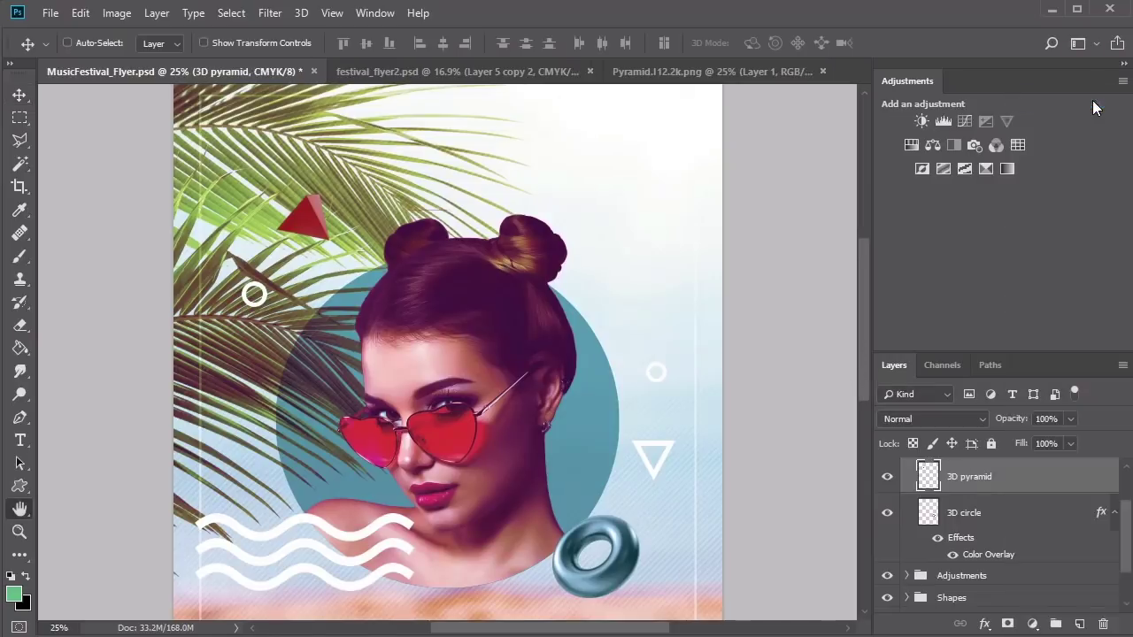
left_click(379, 356)
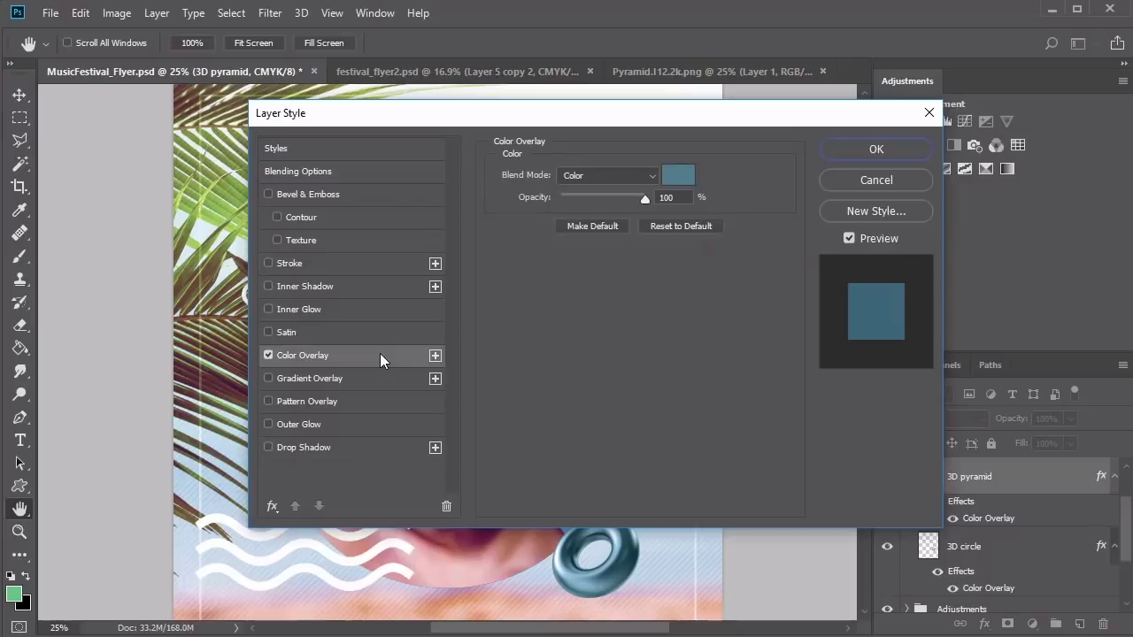
left_click(678, 175)
double_click(855, 447)
type("c8102e")
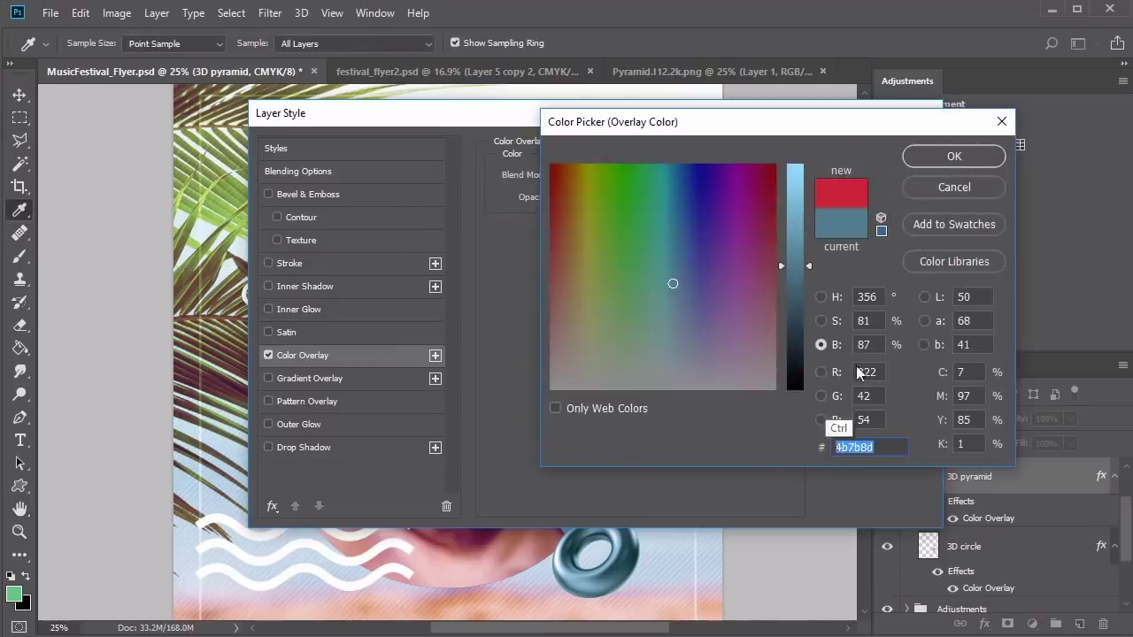
left_click(954, 156)
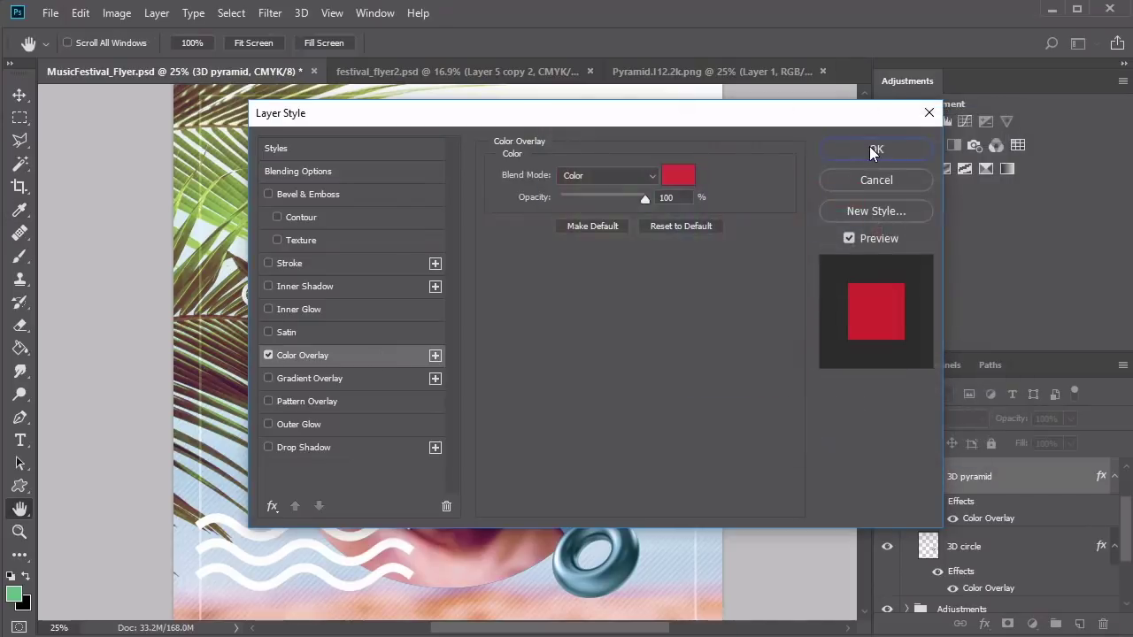
left_click(869, 154)
key("z")
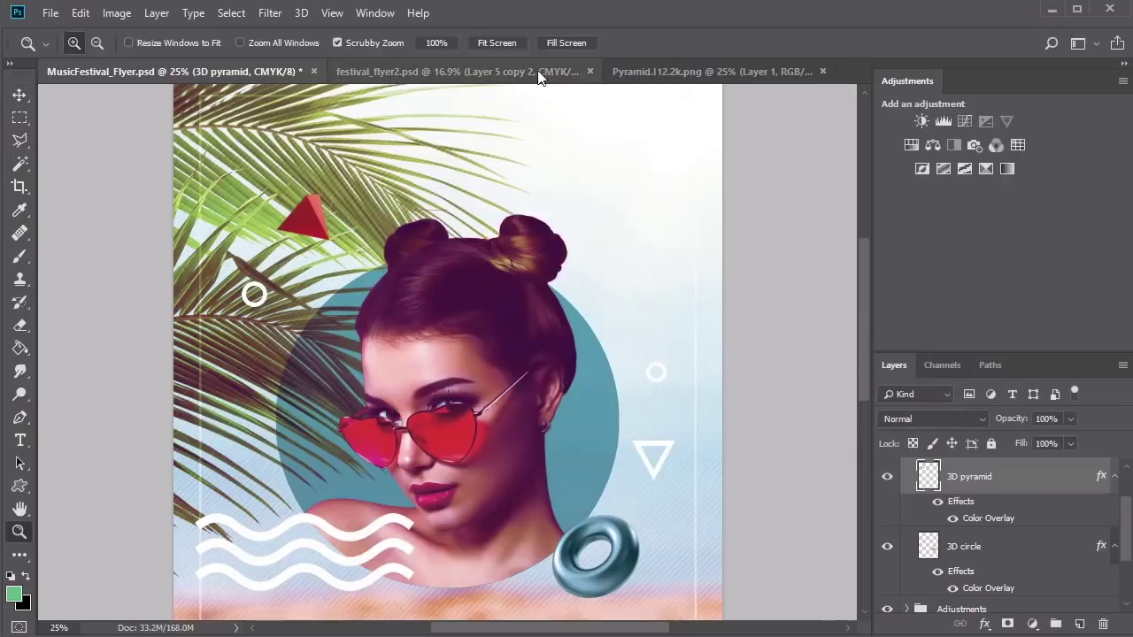
Draw a small upright yellow rectangle overlapping the flyer's left edge beside the palm leaves, level with the small white ring
left_click(502, 49)
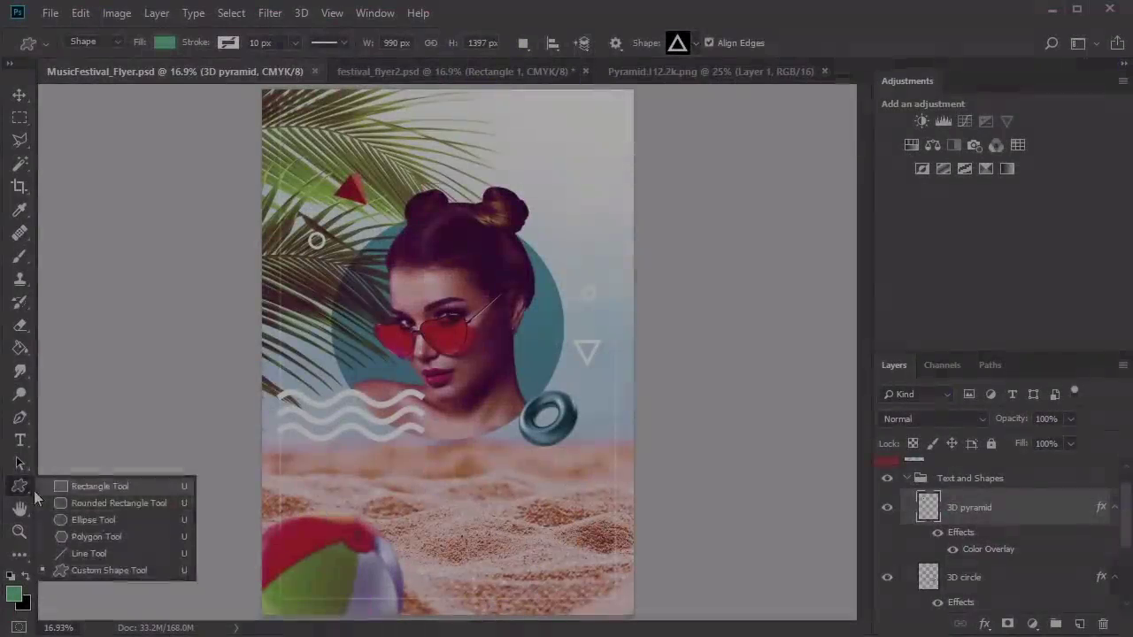
left_click(82, 482)
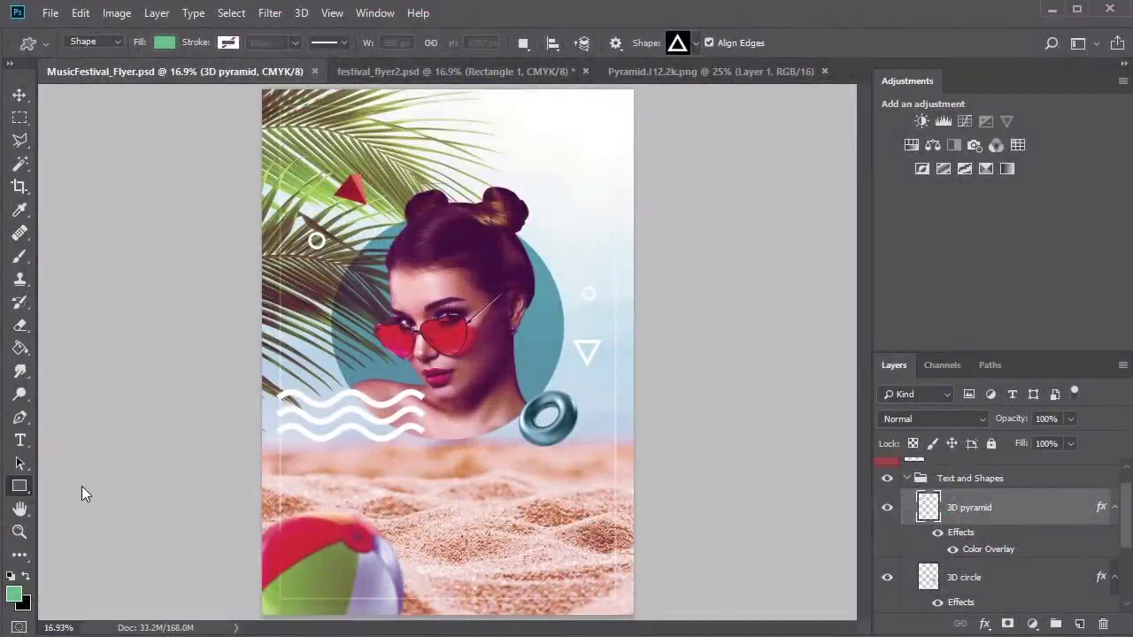
mouse_move(244, 229)
left_mouse_down()
mouse_move(274, 299)
mouse_move(259, 256)
mouse_move(266, 271)
left_mouse_up()
Duplicate the yellow rectangle as a red horizontal bar of about 410 x 168 px directly beneath it on the flyer's left edge
key("ctrl+t")
key("Return")
key("v")
left_click_drag(287, 271, 301, 268)
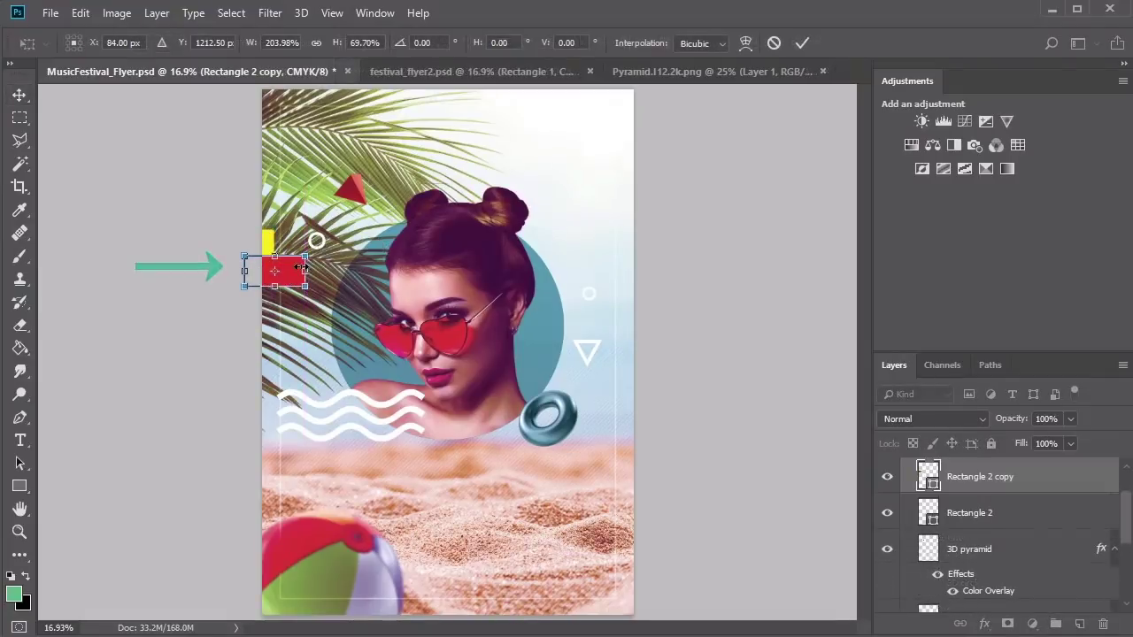
key("Return")
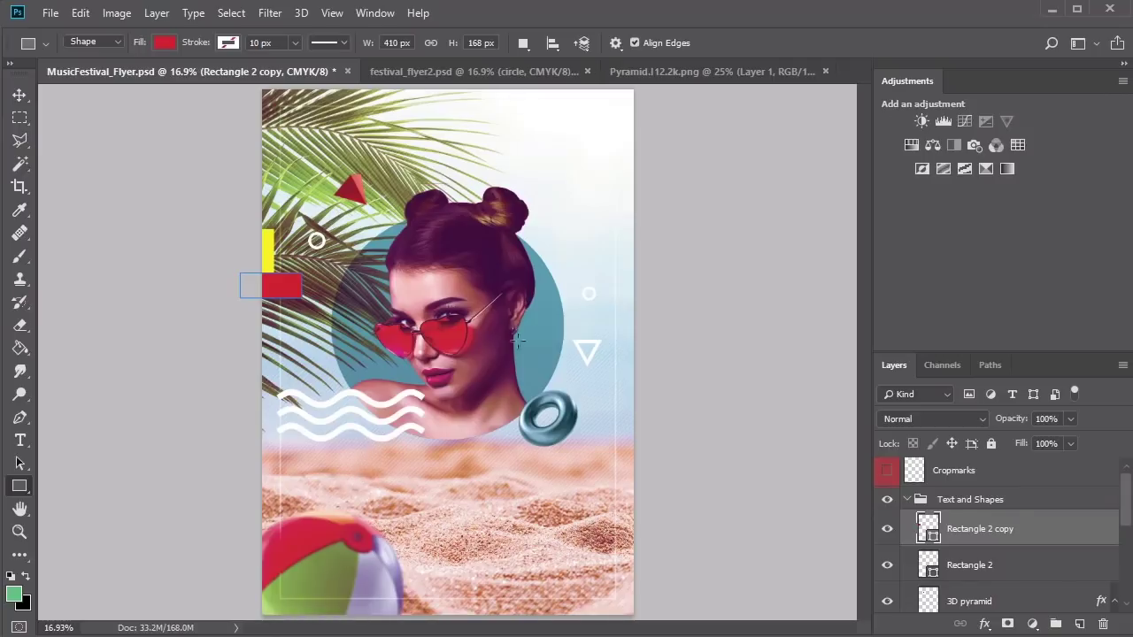
key("v")
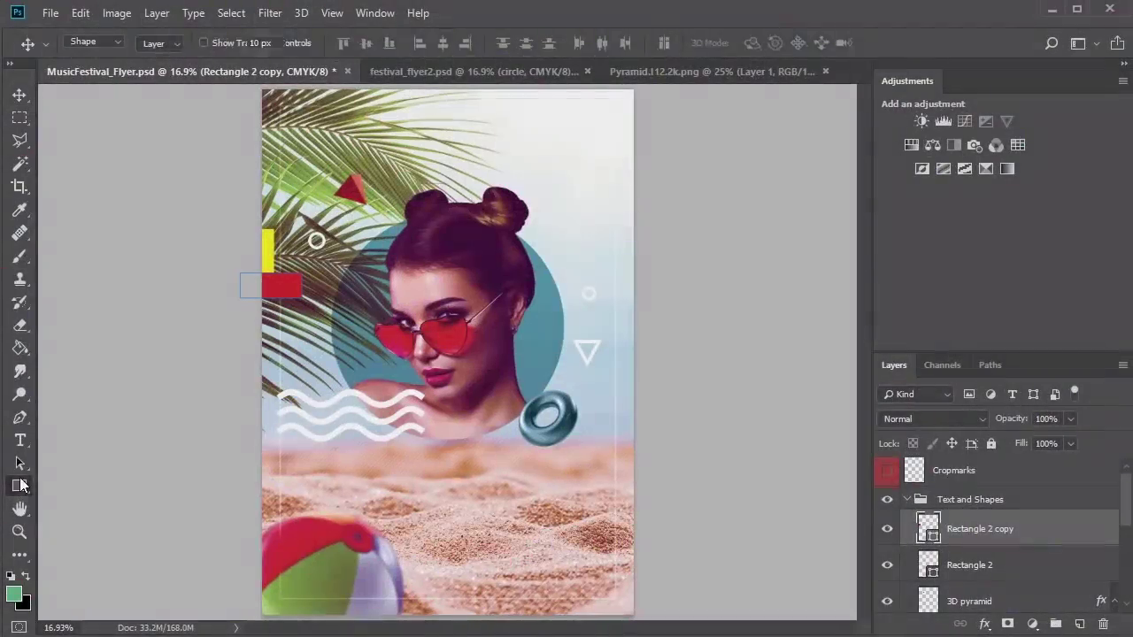
Draw a circle of about 410 px over the lower palm leaves and fill it with the teal of the large circle
right_click(19, 486)
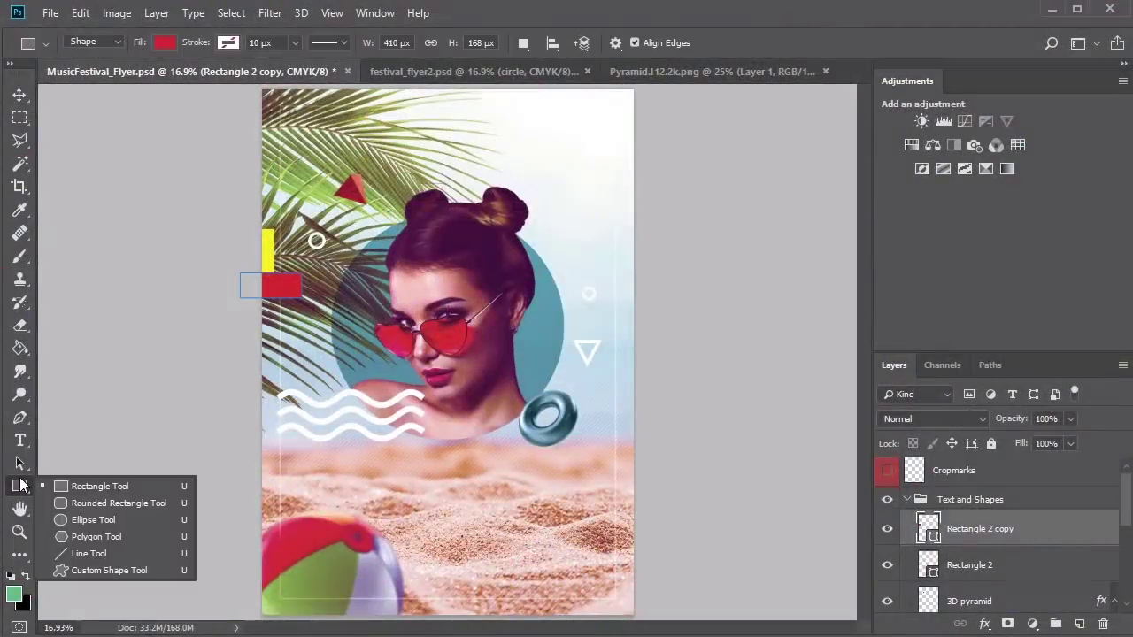
left_click(81, 521)
left_click_drag(289, 322, 350, 383)
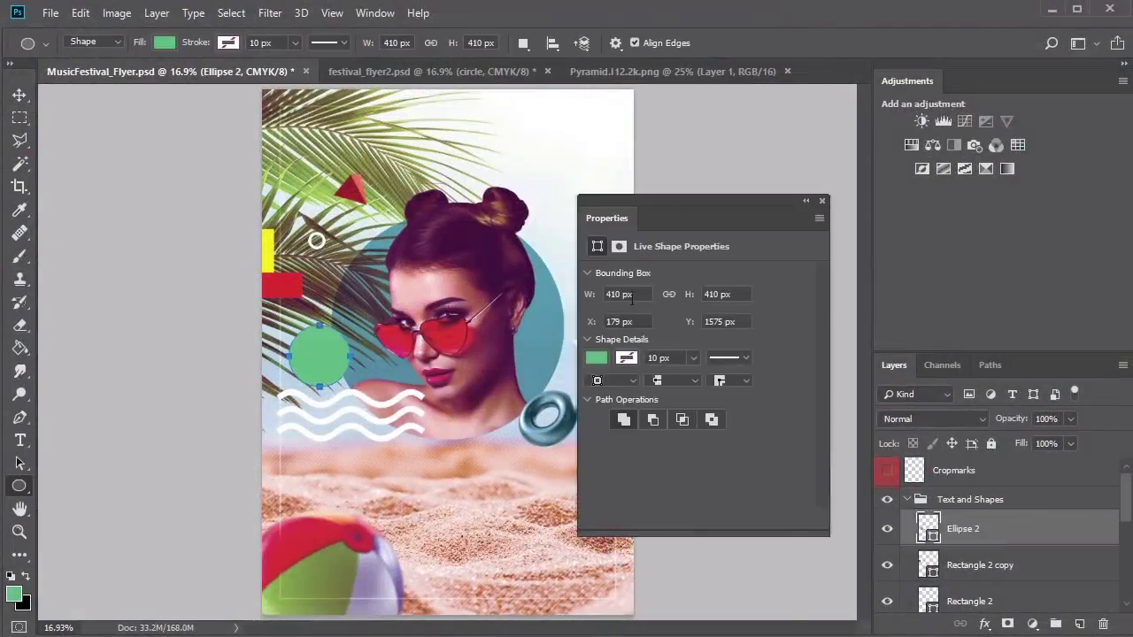
left_click(596, 358)
left_click(619, 425)
key("Return")
key("v")
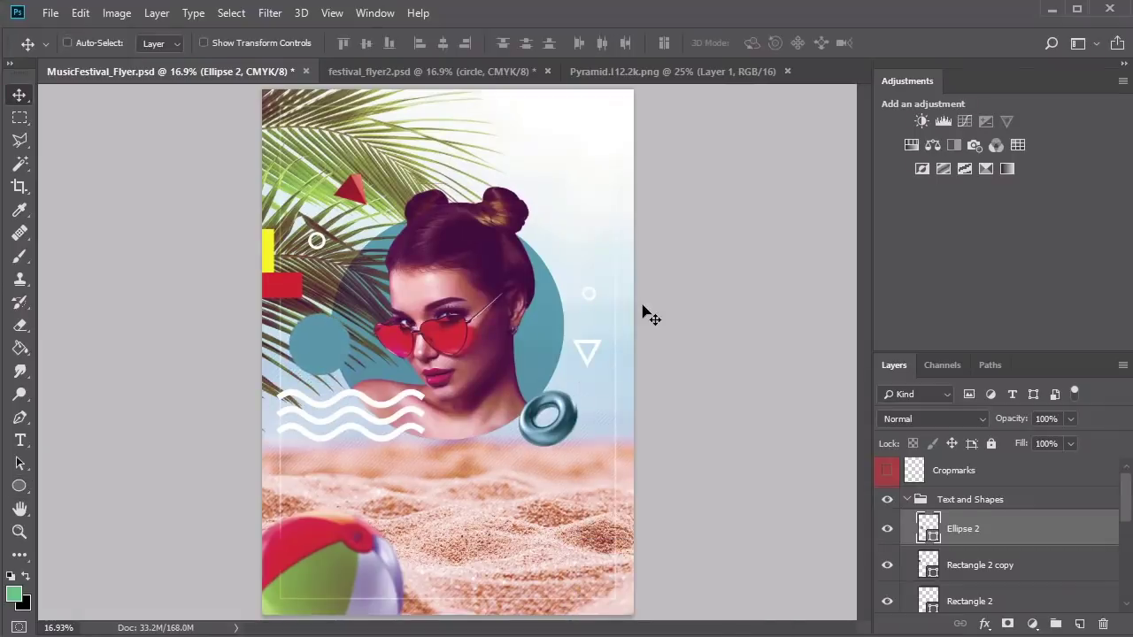
Draw a teal rounded rectangle of about 1457 x 105 px with a 50 px radius and place it near the flyer's bottom edge
left_click(20, 486)
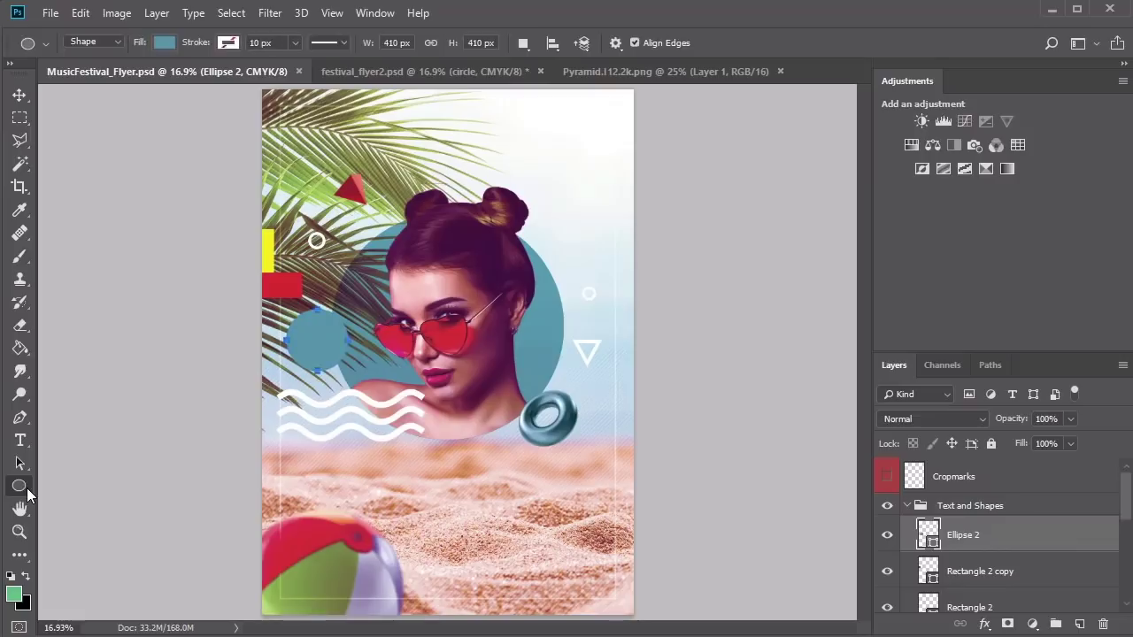
right_click(19, 486)
left_click(85, 503)
left_click_drag(354, 541, 556, 556)
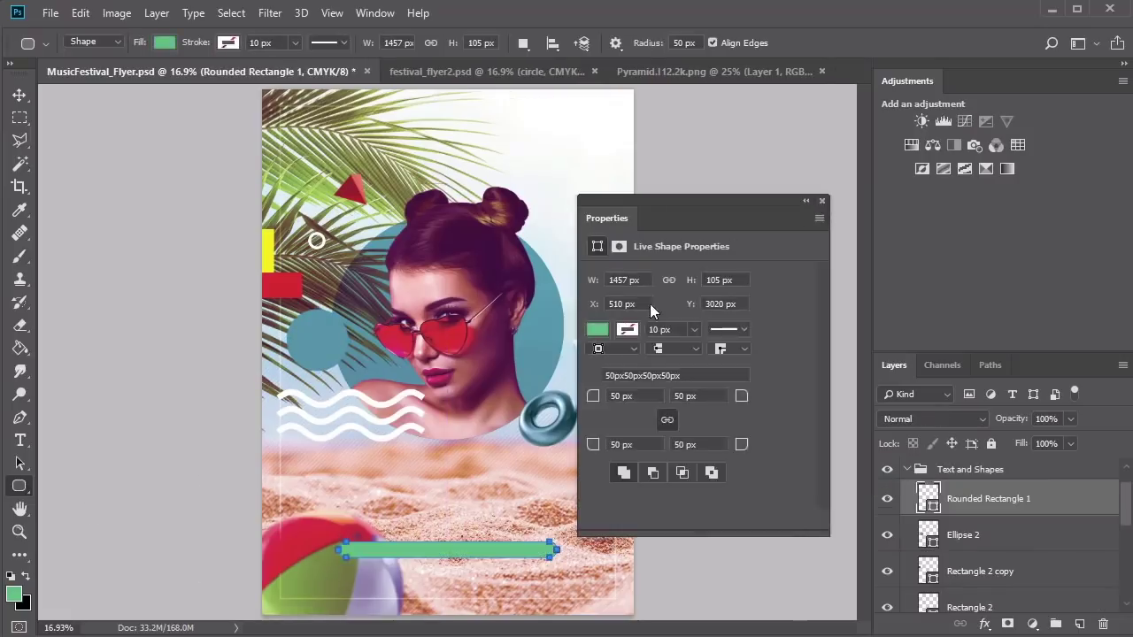
left_click(596, 329)
key("Escape")
key("v")
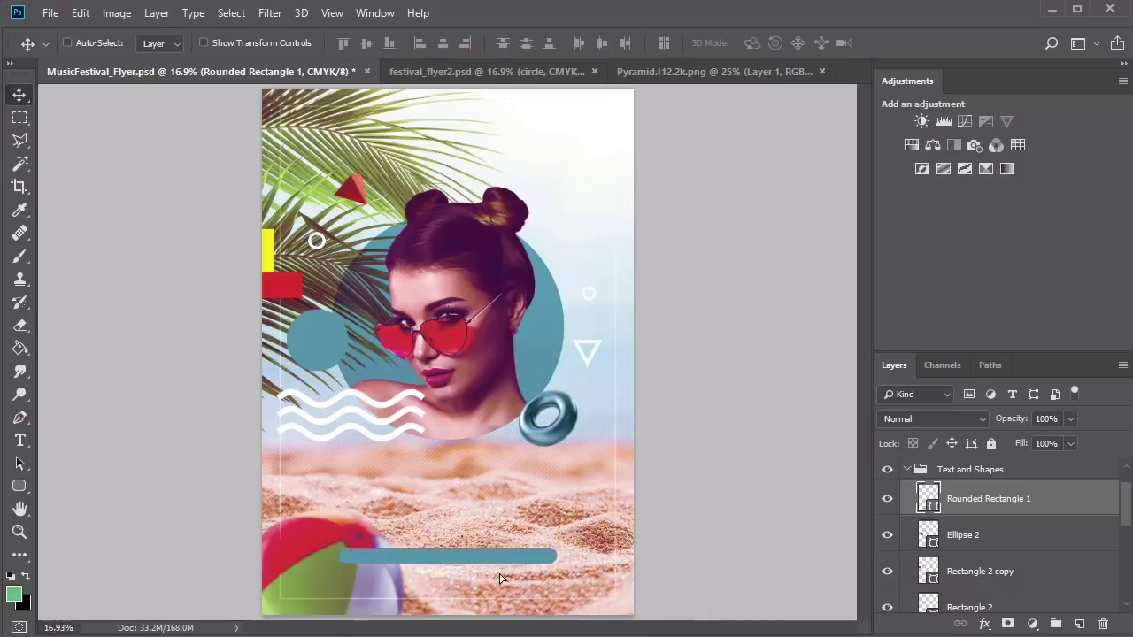
mouse_move(500, 555)
left_mouse_down()
mouse_move(499, 579)
mouse_move(496, 569)
left_mouse_up()
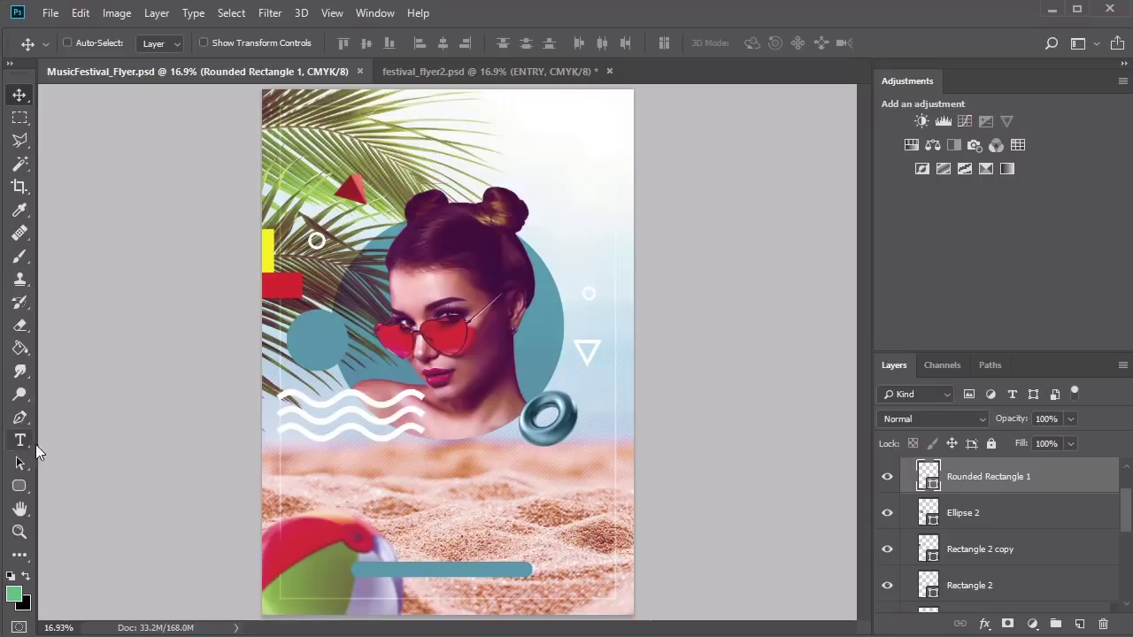
Add the white text "ENTRY" in Bebas Regular, 10 pt, above the small teal circle
left_click(20, 441)
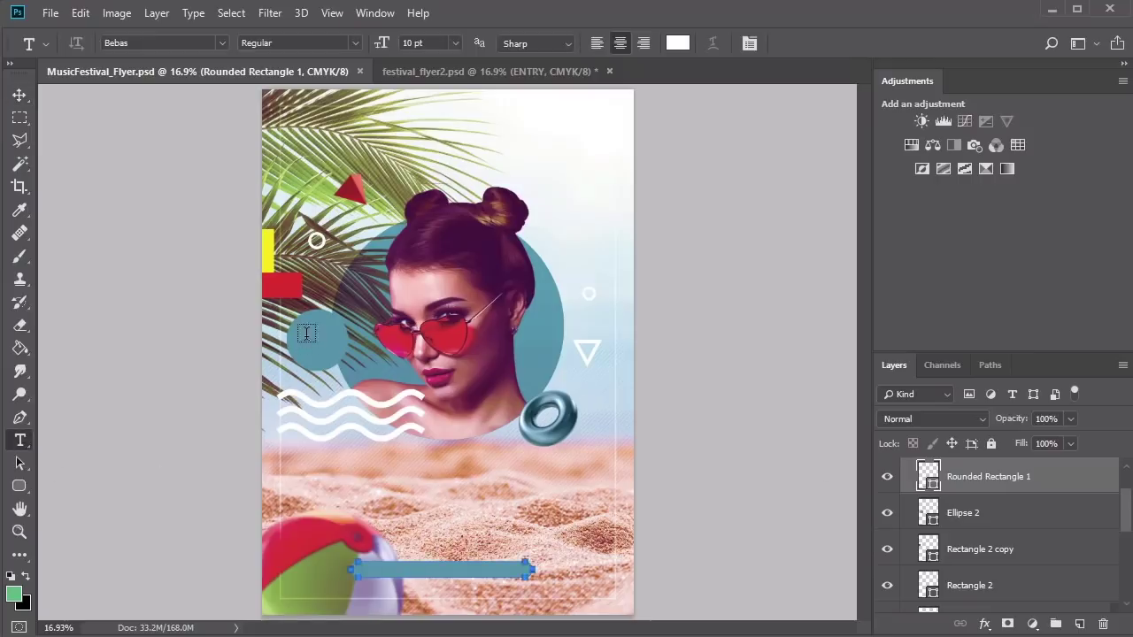
left_click(318, 285)
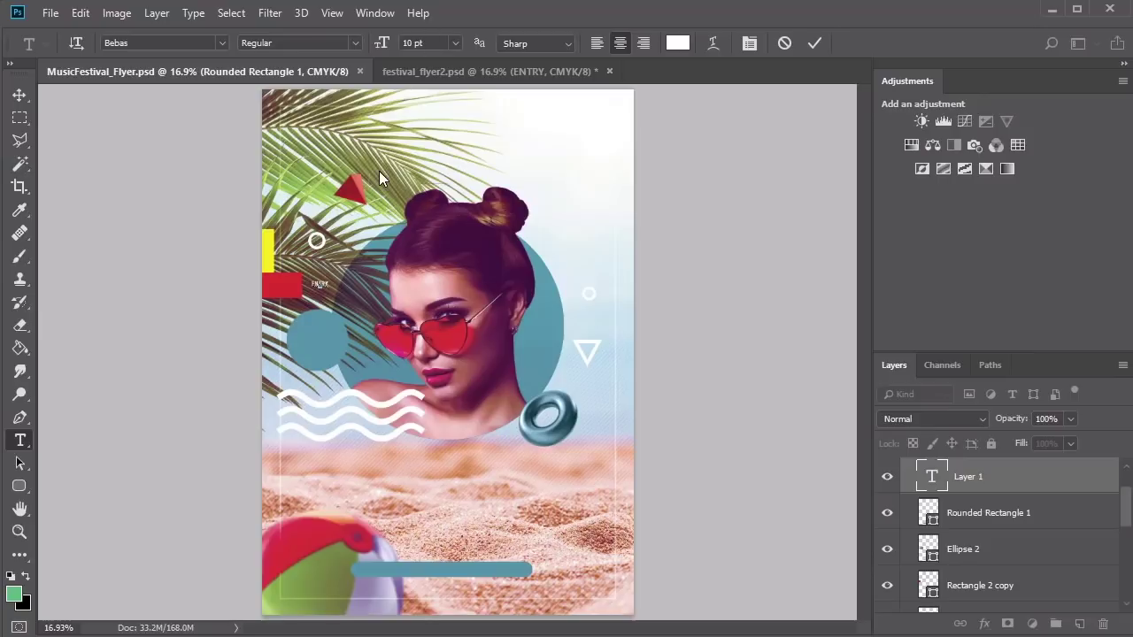
key("ctrl+Return")
key("z")
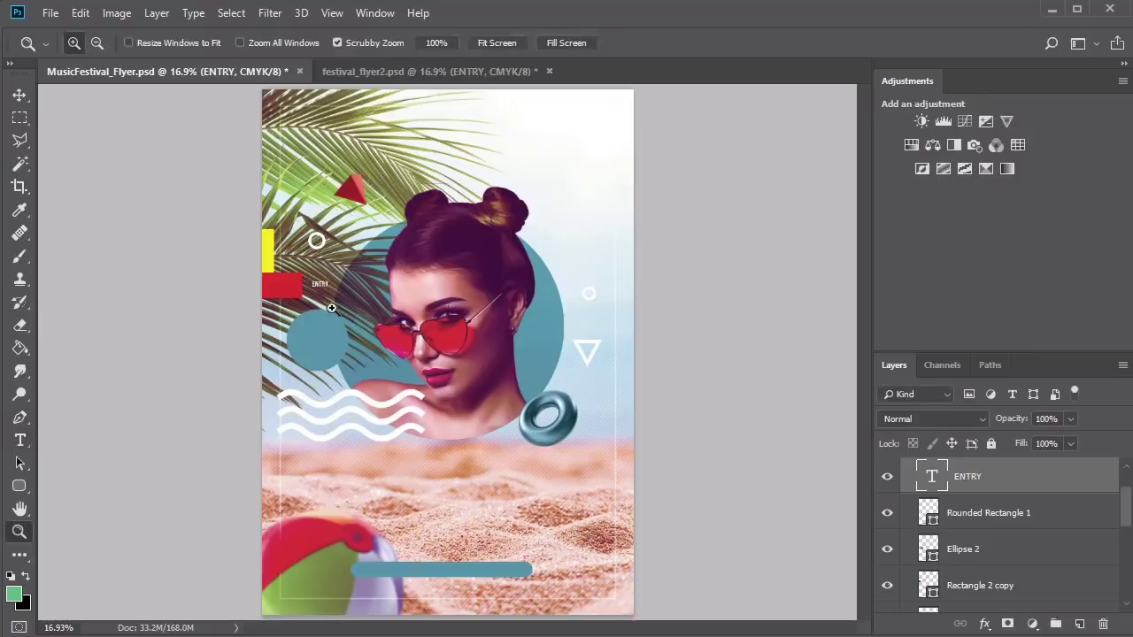
Add the text "$20" at 40 pt below ENTRY inside the small teal circle and nudge it into place
left_click(334, 310)
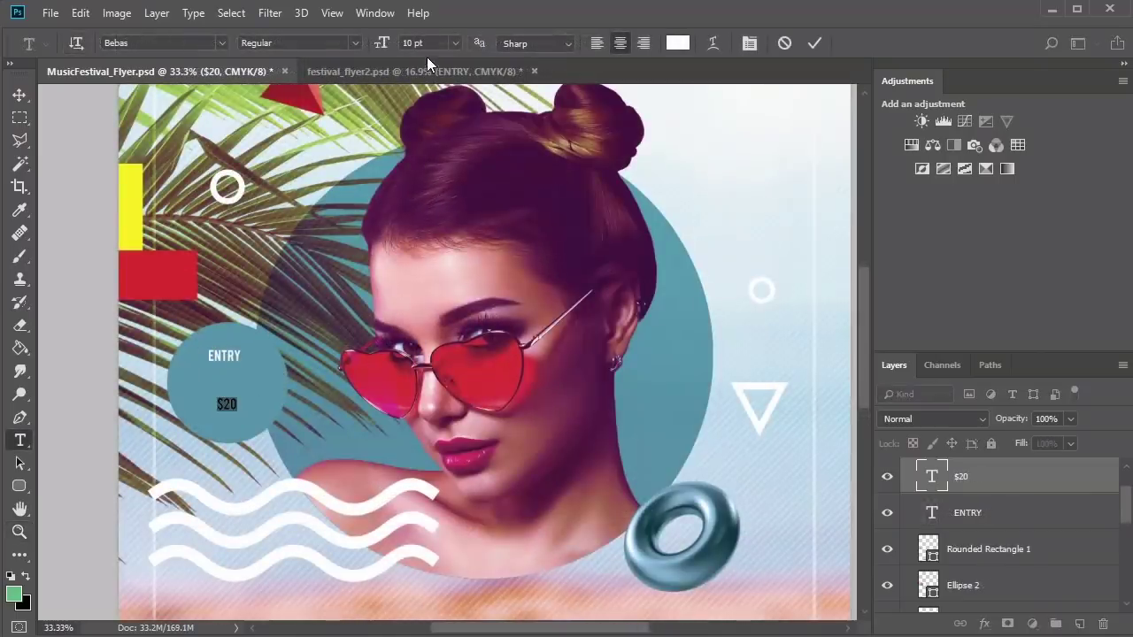
left_click(407, 42)
left_click_drag(412, 43, 395, 42)
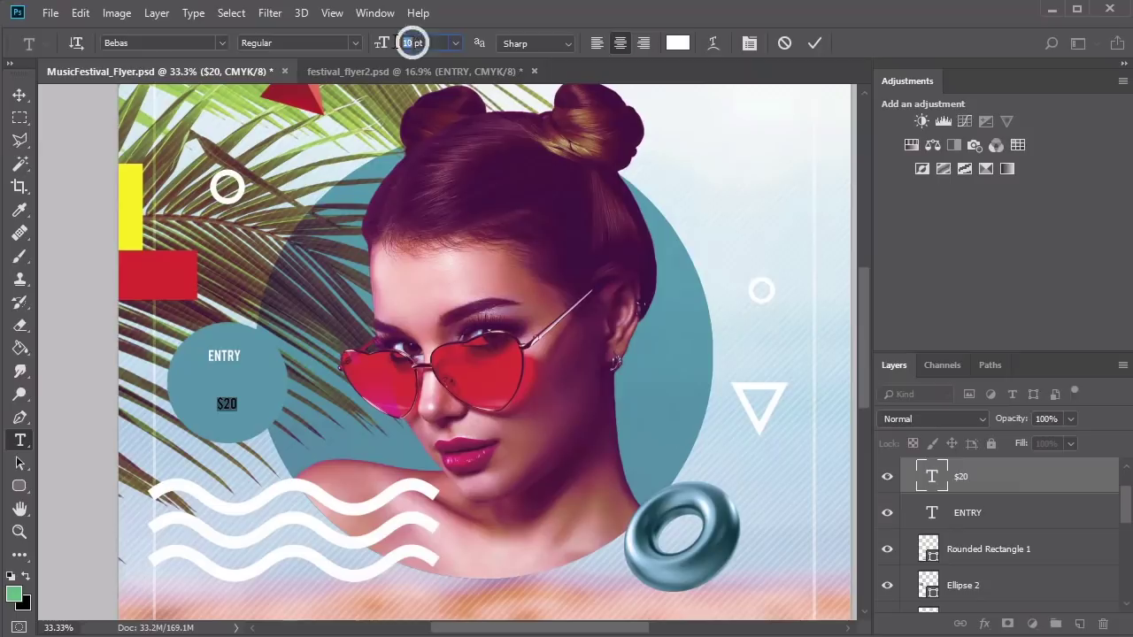
key("Return")
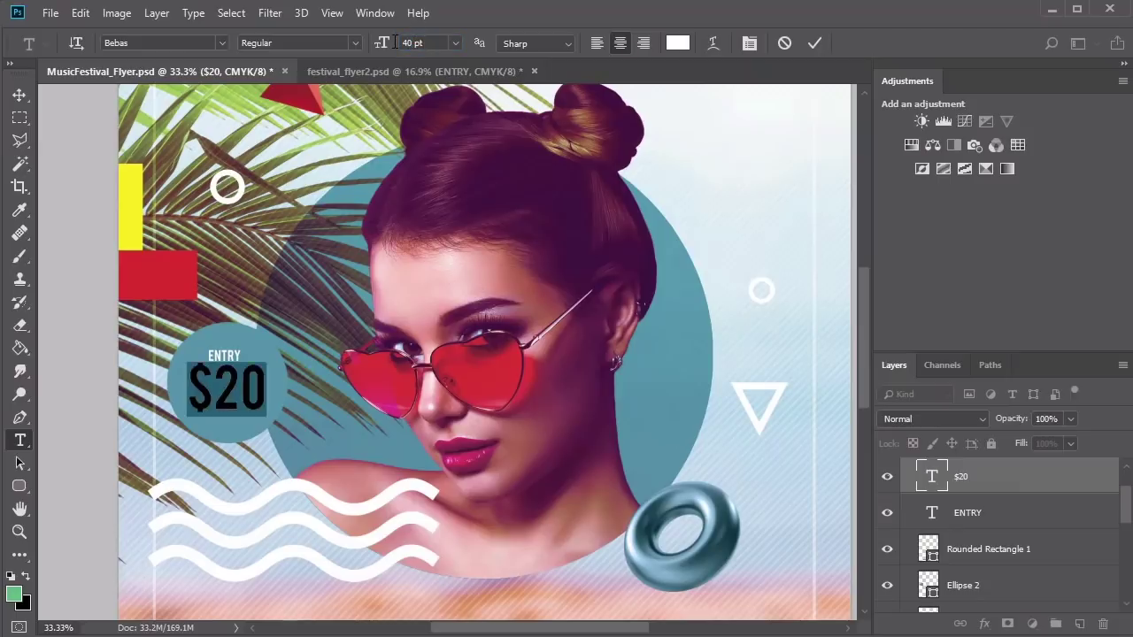
key("ctrl+Return")
key("v")
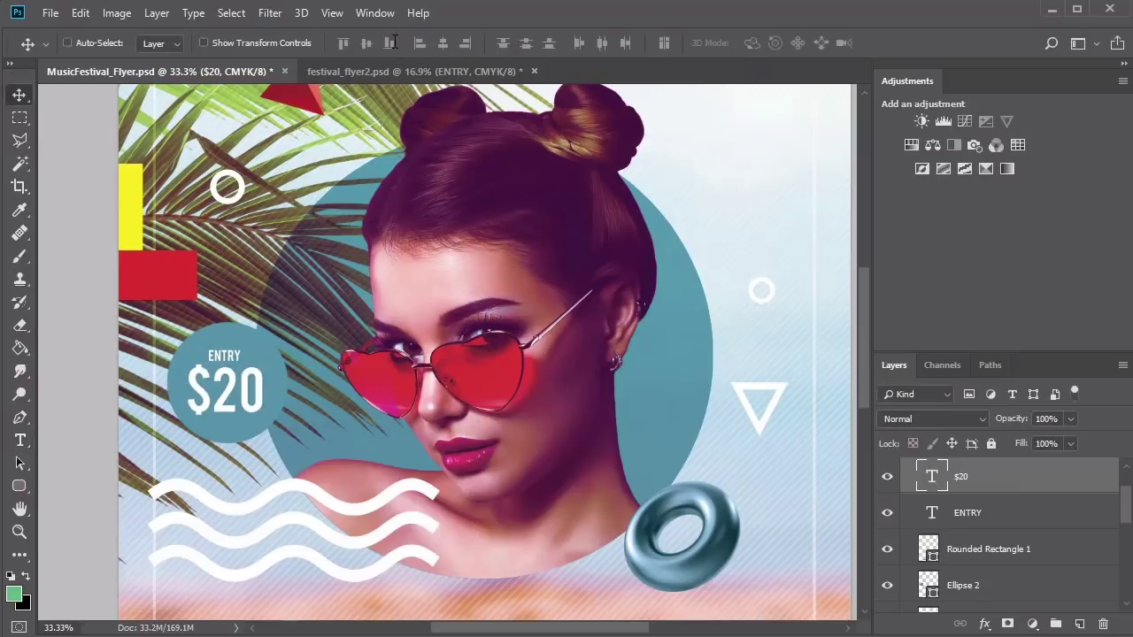
key("shift+Right")
left_click(984, 509)
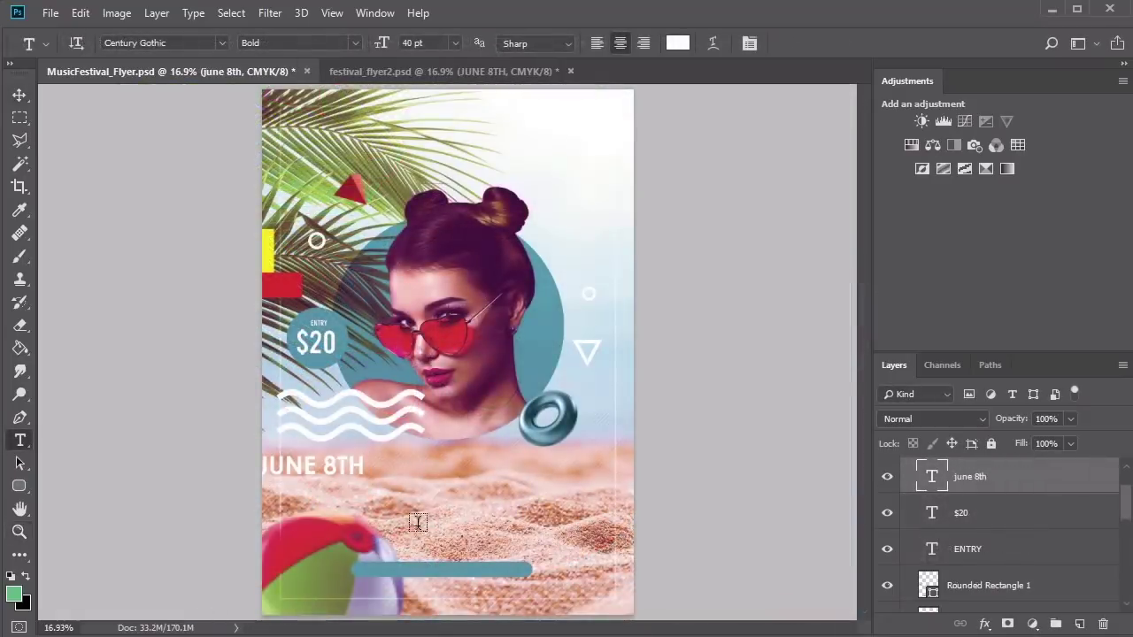
Move the JUNE 8TH text fully onto the flyer, placing it on the sand just below the white wavy lines
key("v")
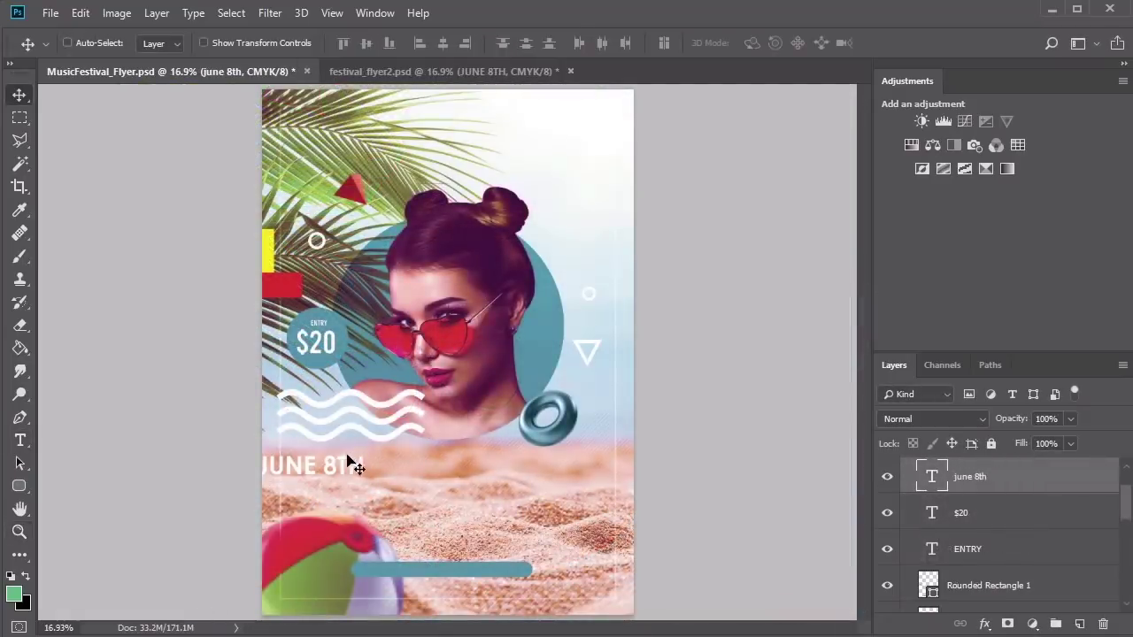
left_click_drag(357, 468, 380, 464)
double_click(380, 468)
key("Escape")
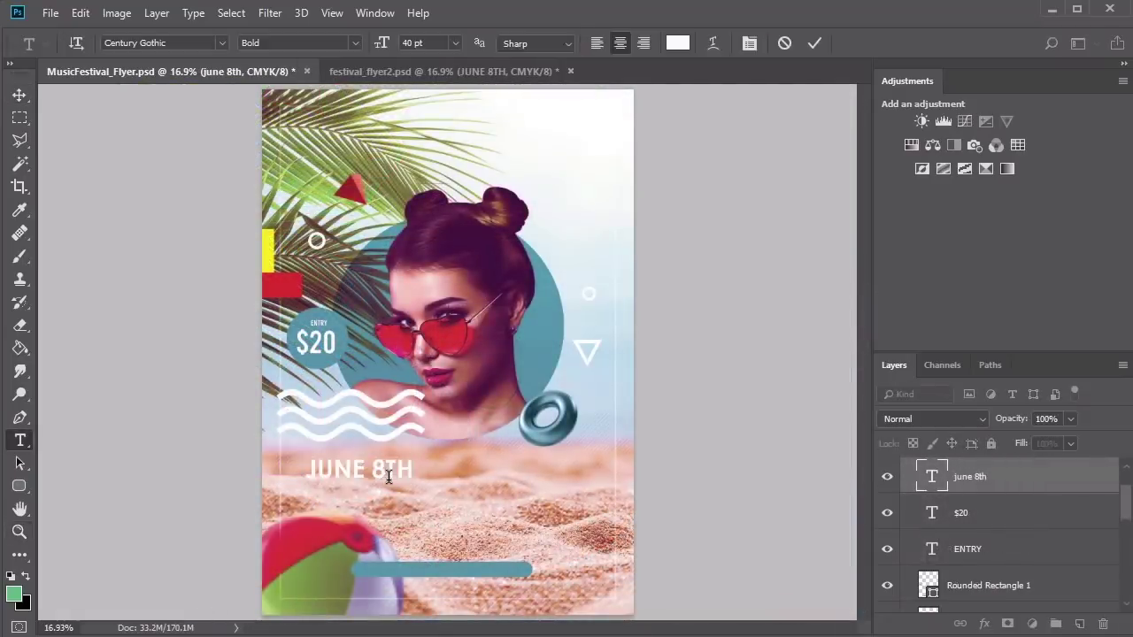
key("v")
key("shift+Left")
key("shift+Left")
key("shift+Left")
key("shift+Left")
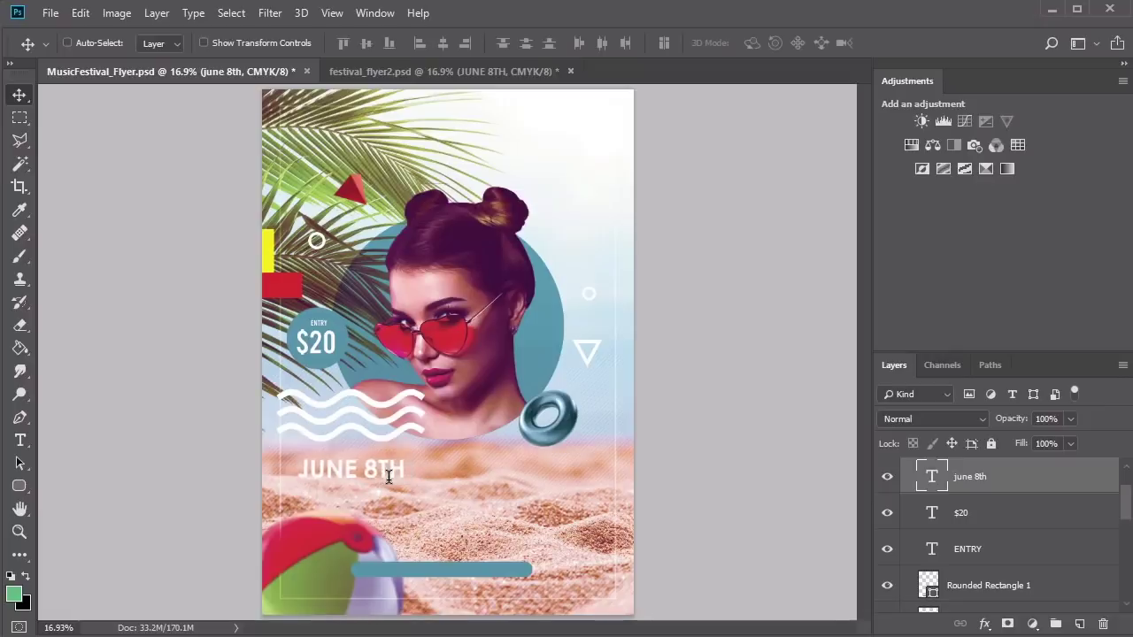
key("shift+Up")
key("shift+Up")
key("shift+Up")
key("shift+Up")
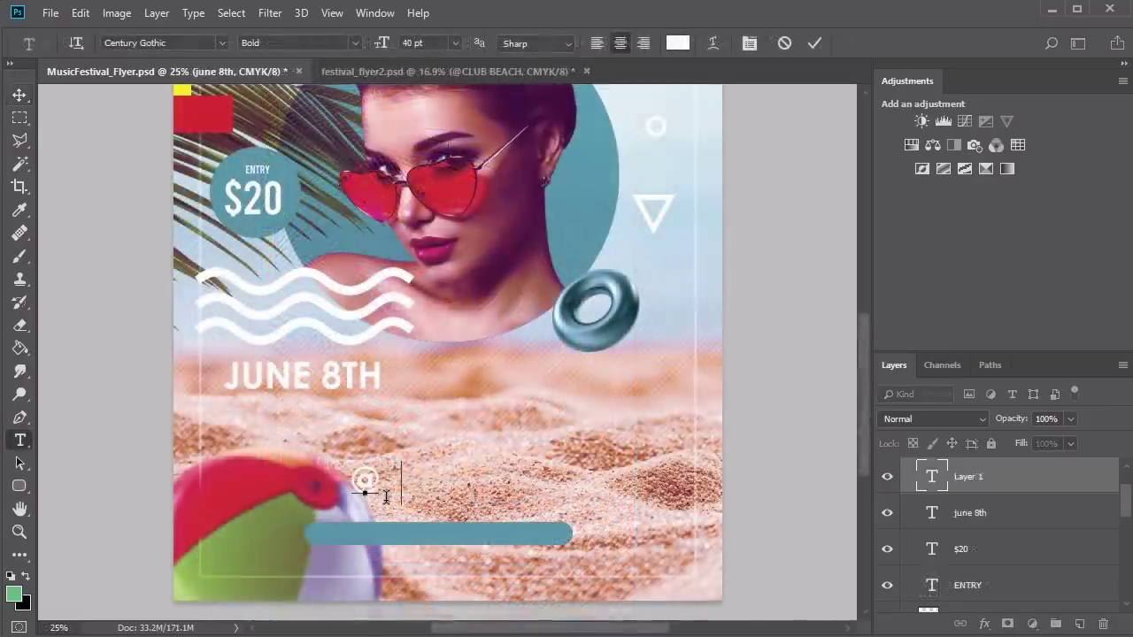
type("CLUB BEACH")
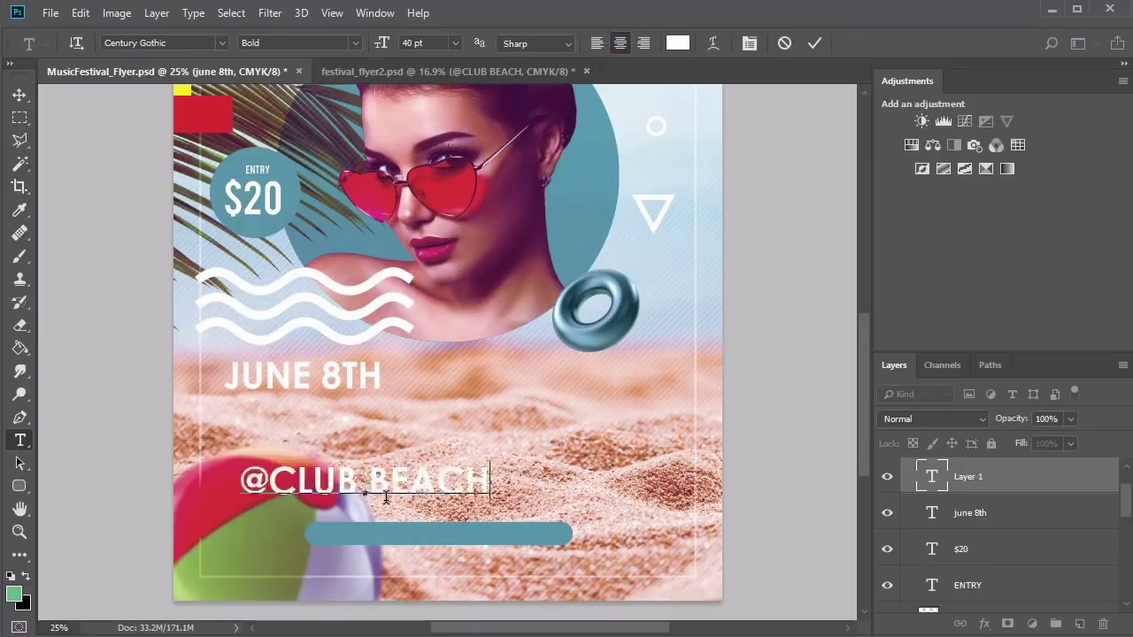
key("ctrl+a")
left_click(455, 43)
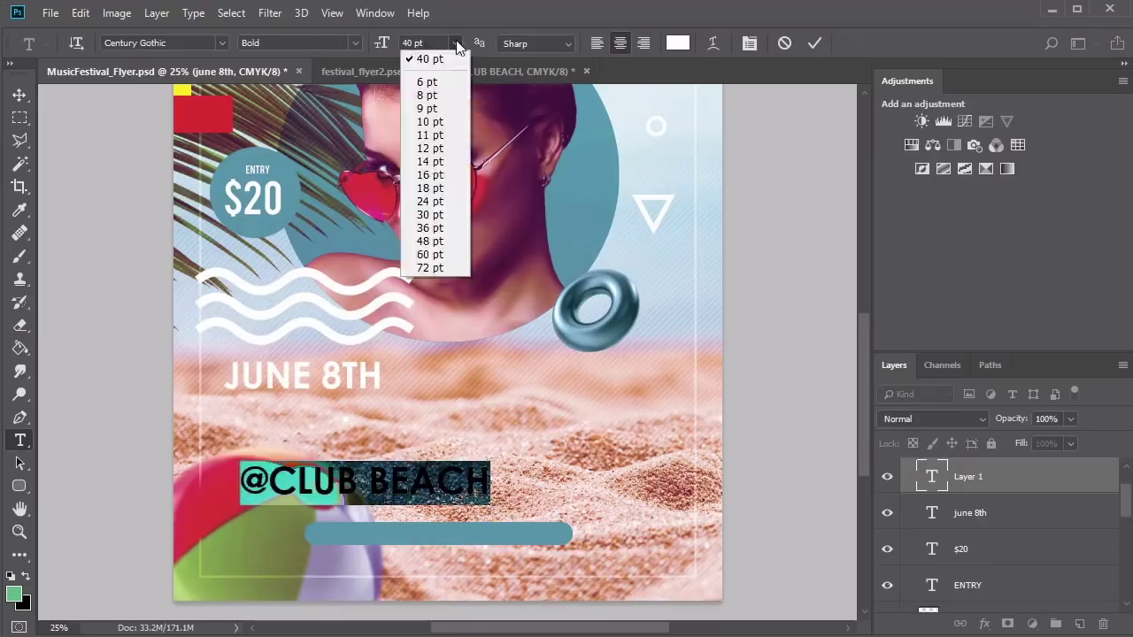
left_click(444, 231)
key("ctrl+Return")
key("v")
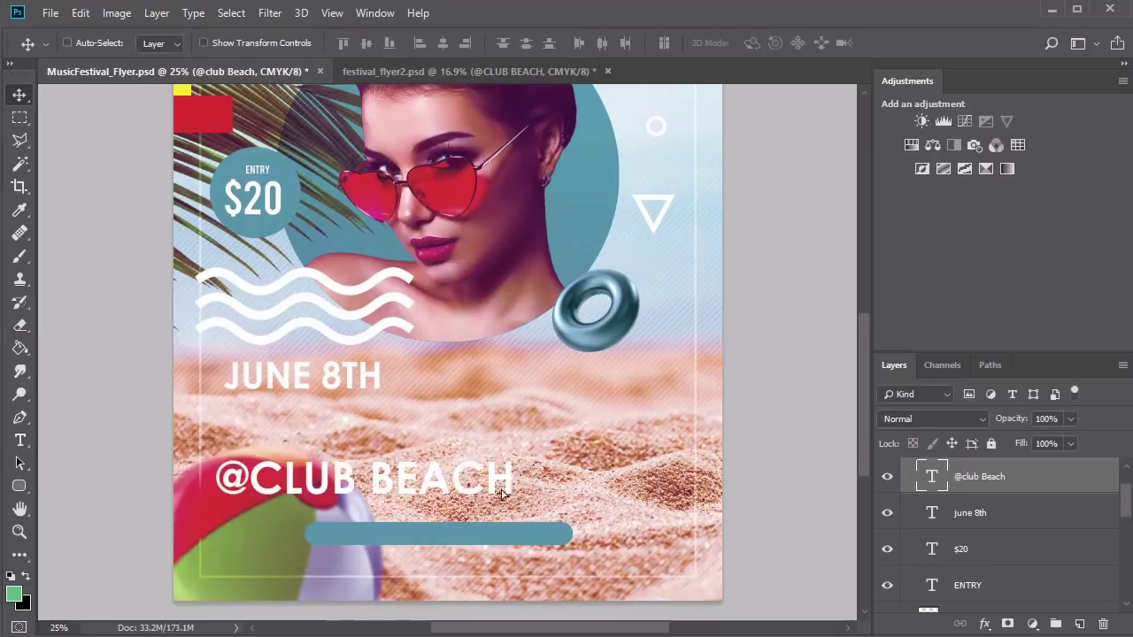
left_click_drag(470, 465, 537, 483)
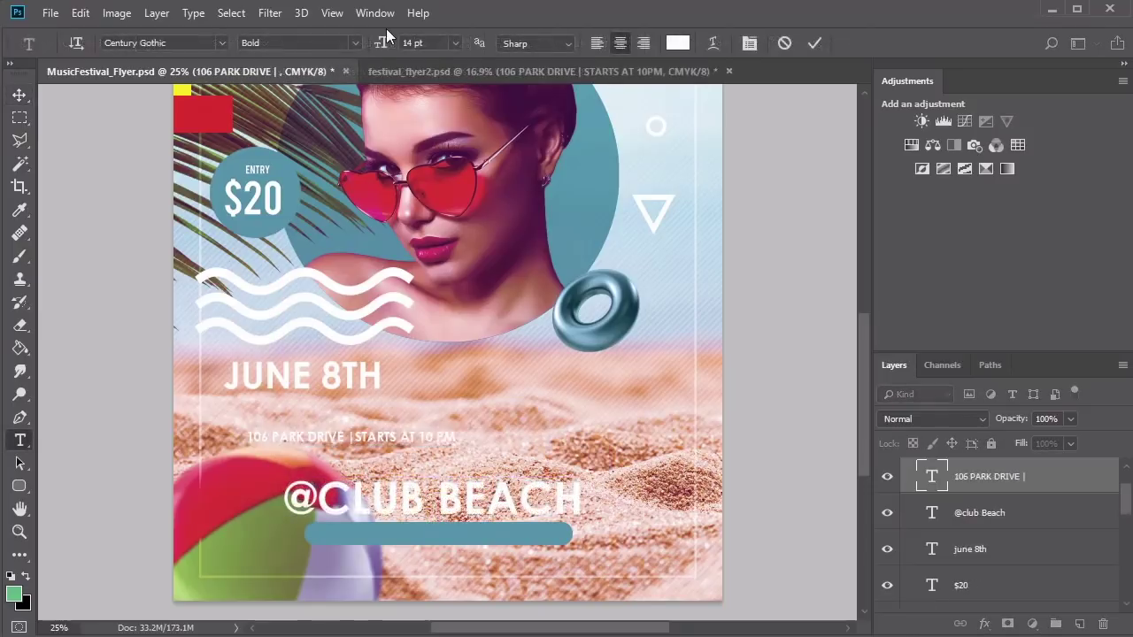
Finish the 14 pt line with the venue address and start time and move it onto the teal rounded bar
key("ctrl+Return")
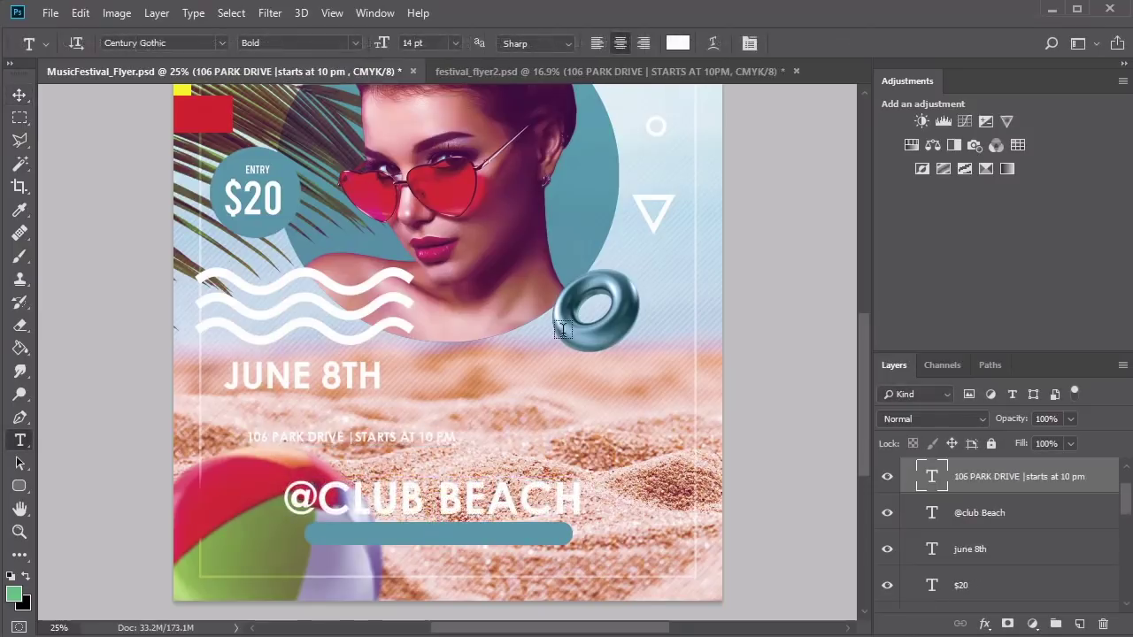
key("v")
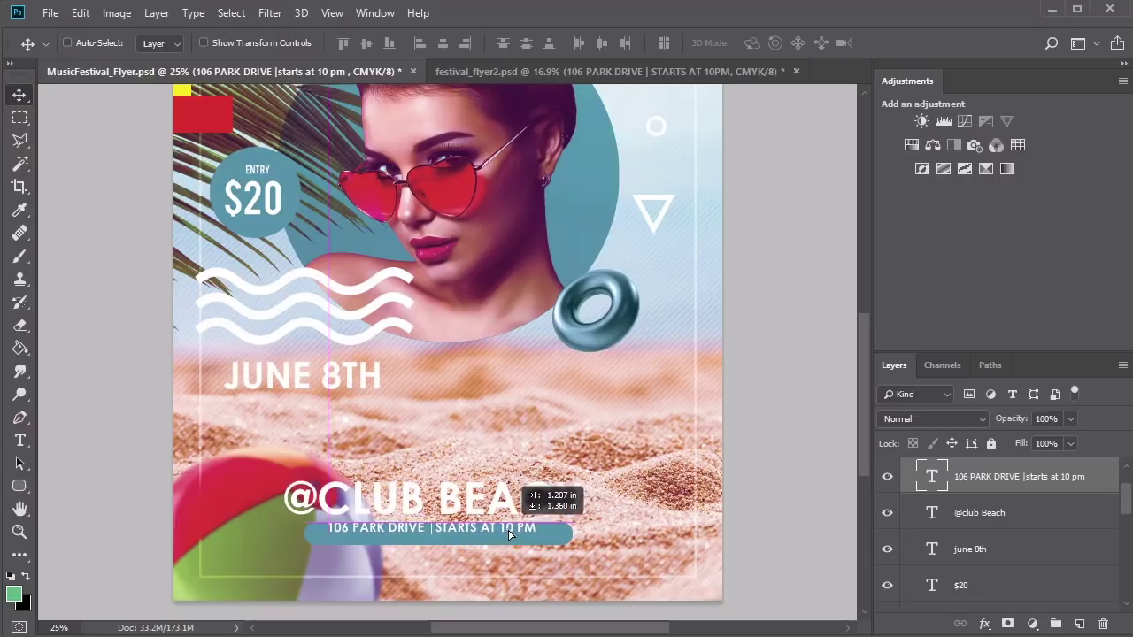
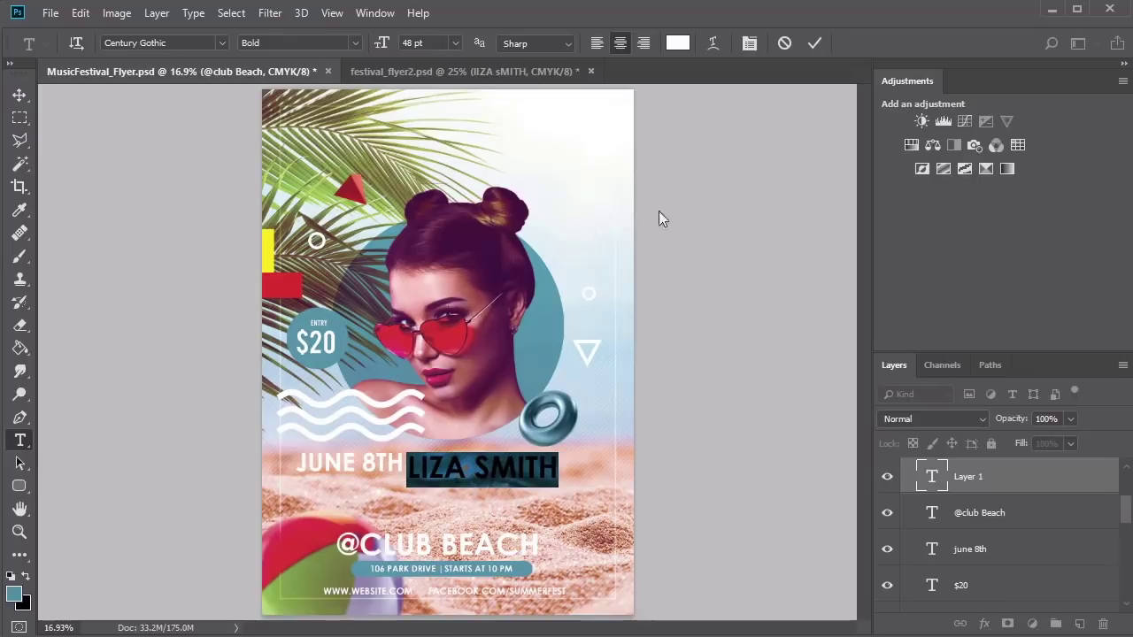
Recolor the artist name text next to the date with the teal foreground color #4d8fa2
left_click(680, 44)
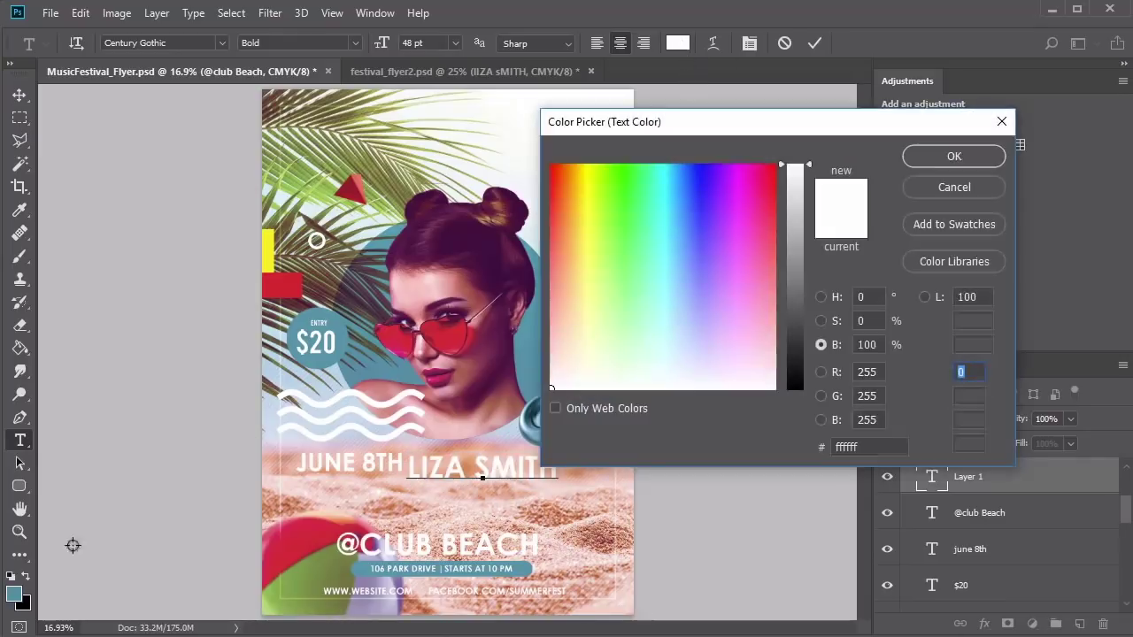
left_click(18, 588)
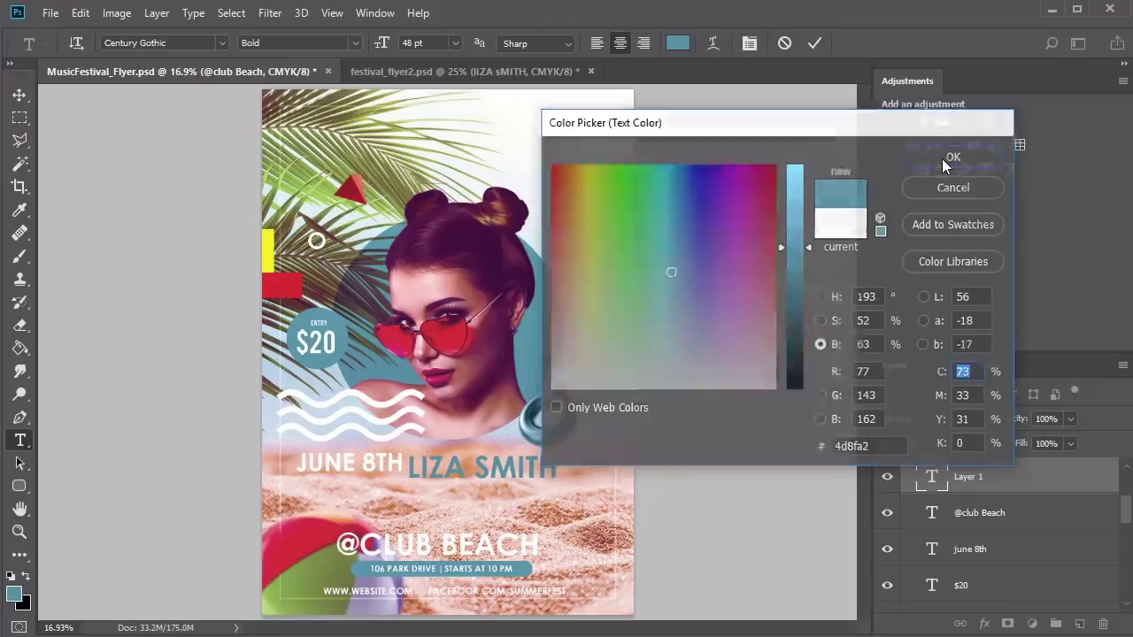
left_click(945, 156)
left_click(419, 502)
type("WITH PERF")
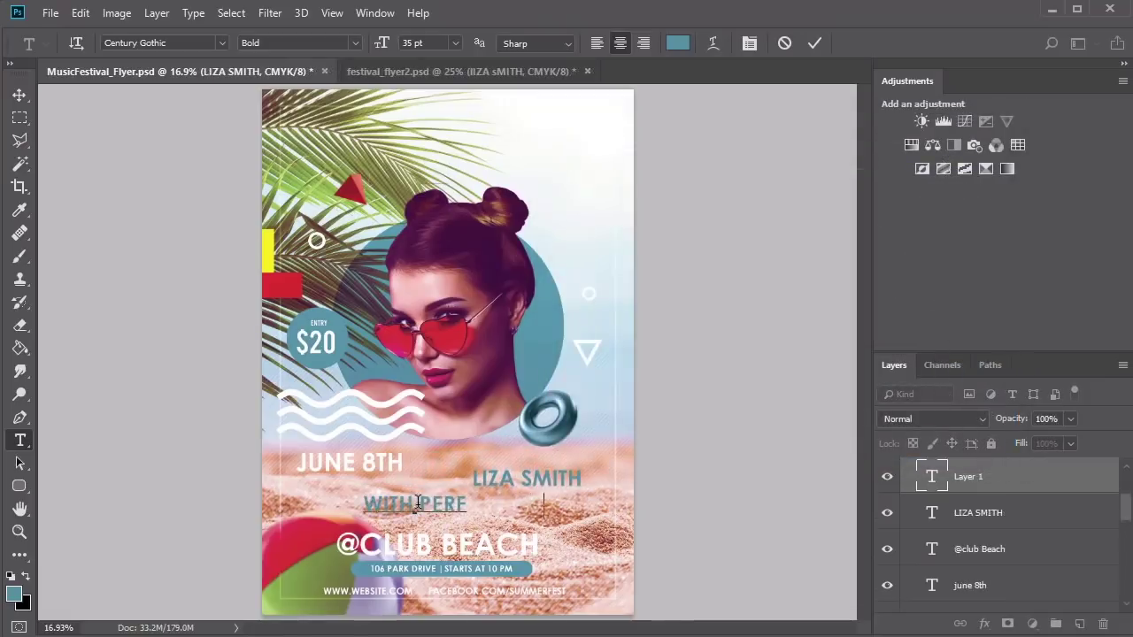
type("ORMANCES BY")
key("ctrl+Return")
left_click(455, 42)
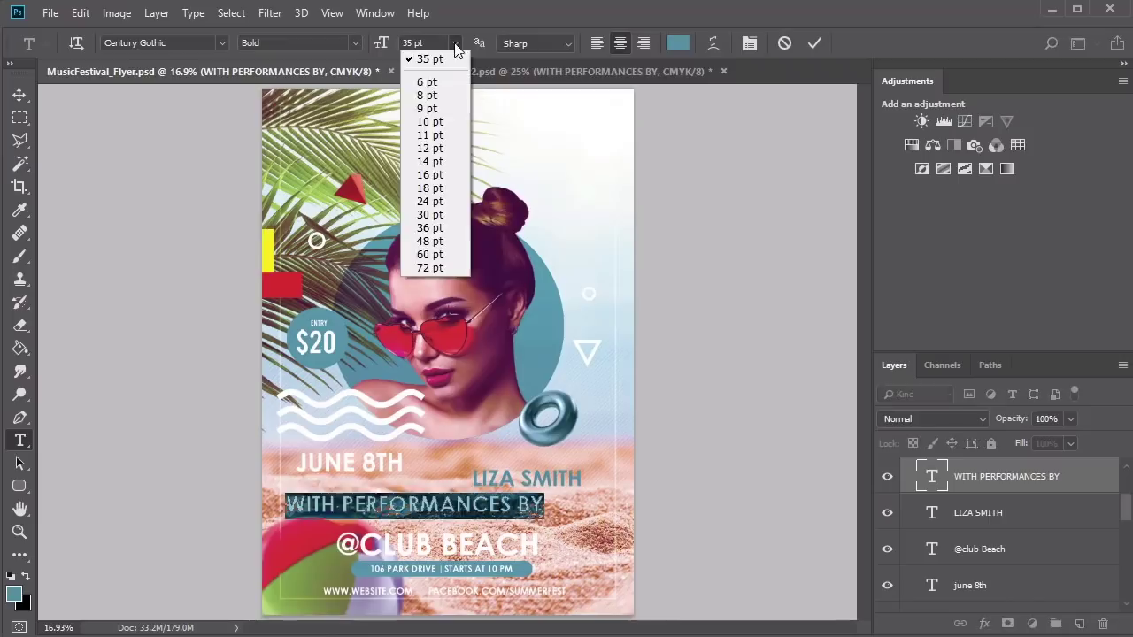
left_click(452, 180)
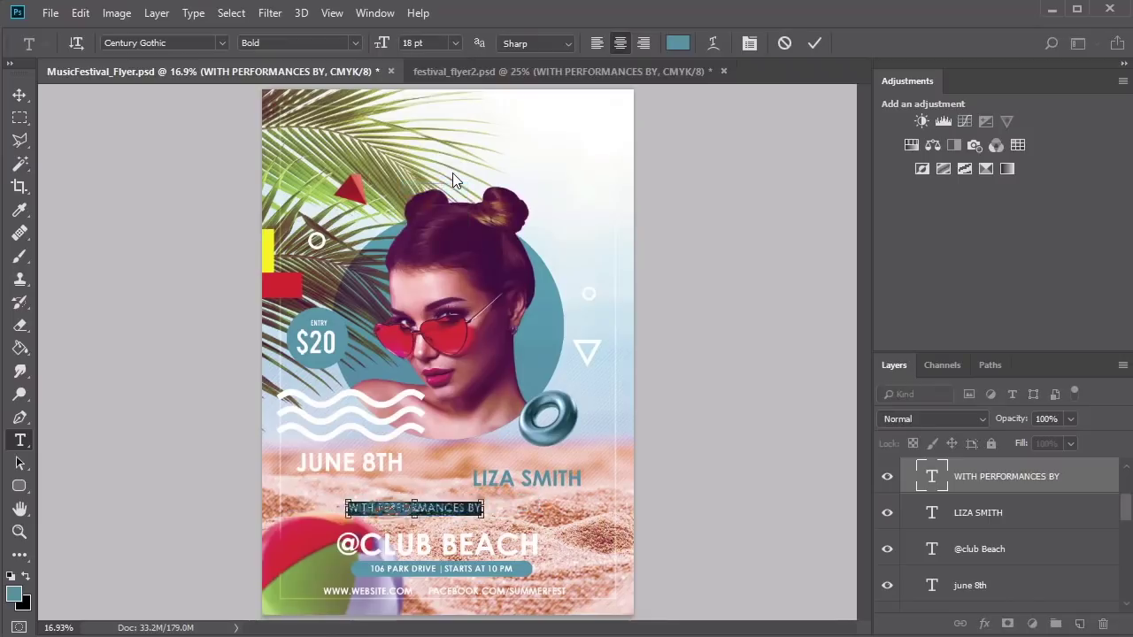
Finish the WITH PERFORMANCES BY text, place it under the special guest's name, and position THE GIRLS just beneath it
key("ctrl+Return")
key("v")
left_click_drag(509, 506, 574, 499)
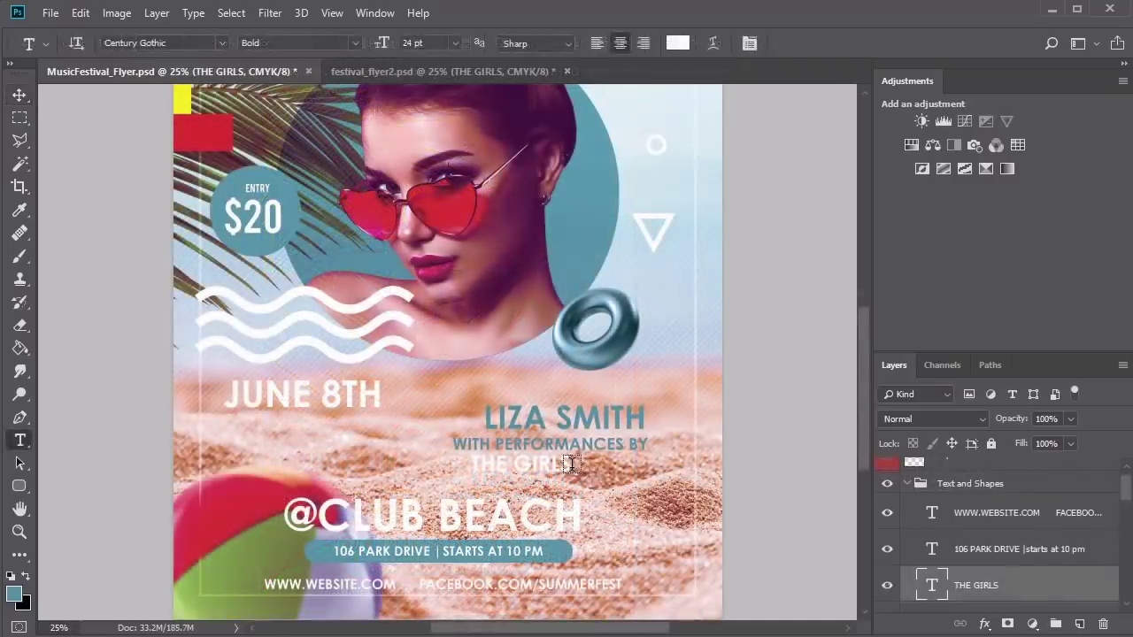
key("v")
mouse_move(602, 468)
left_mouse_down()
mouse_move(624, 469)
mouse_move(584, 466)
left_mouse_up()
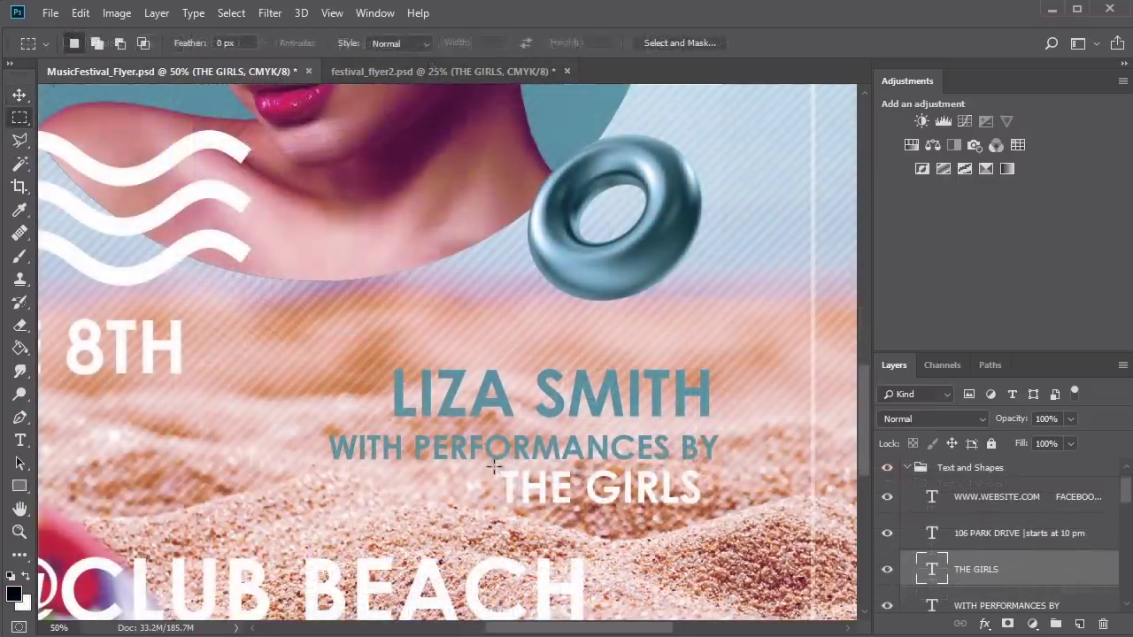
Draw a black rectangle around THE GIRLS and move its layer directly below that text
key("u")
left_click_drag(492, 468, 706, 512)
left_click(821, 200)
key("v")
left_click_drag(1018, 570, 1029, 576)
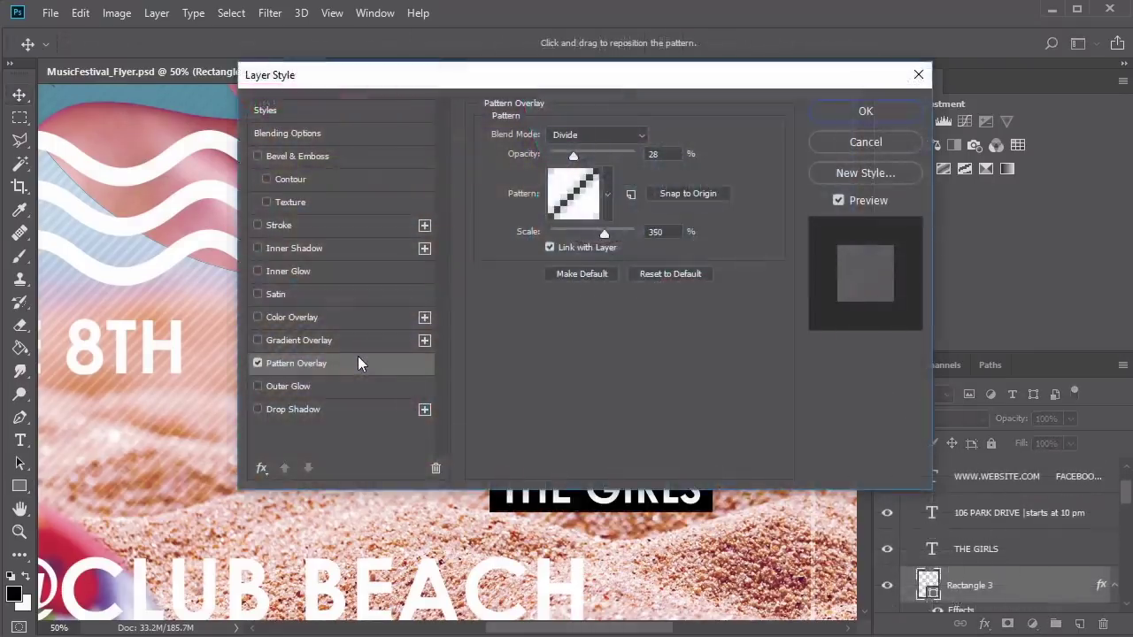
Set the rectangle's pattern overlay scale to 210% and move the SPECIAL GUEST text just above the guest's name
left_click(603, 232)
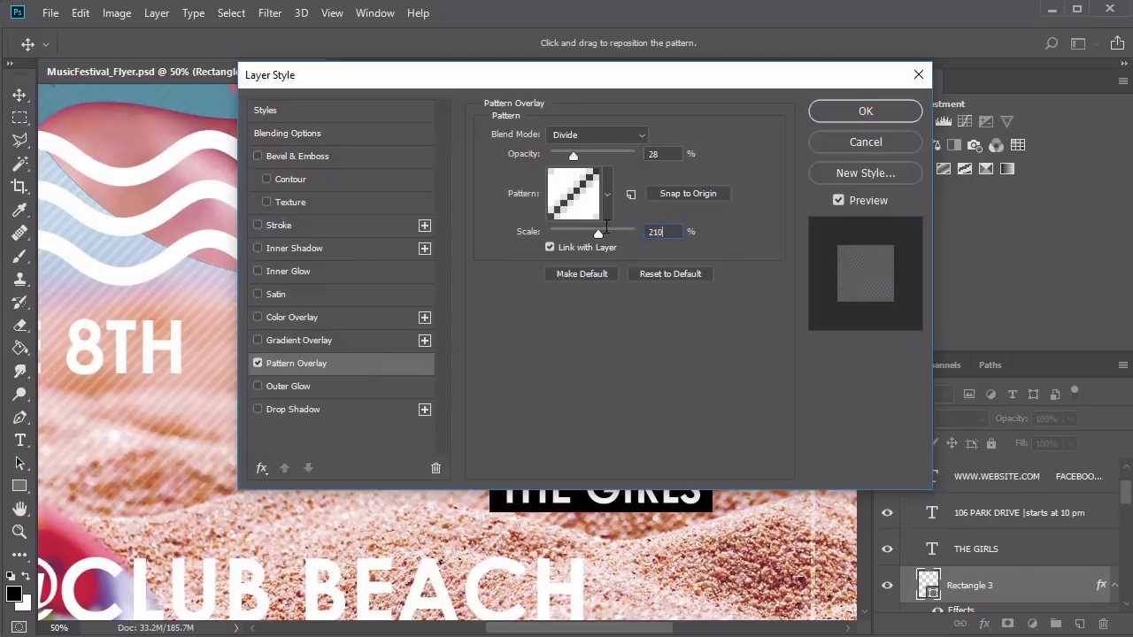
key("Return")
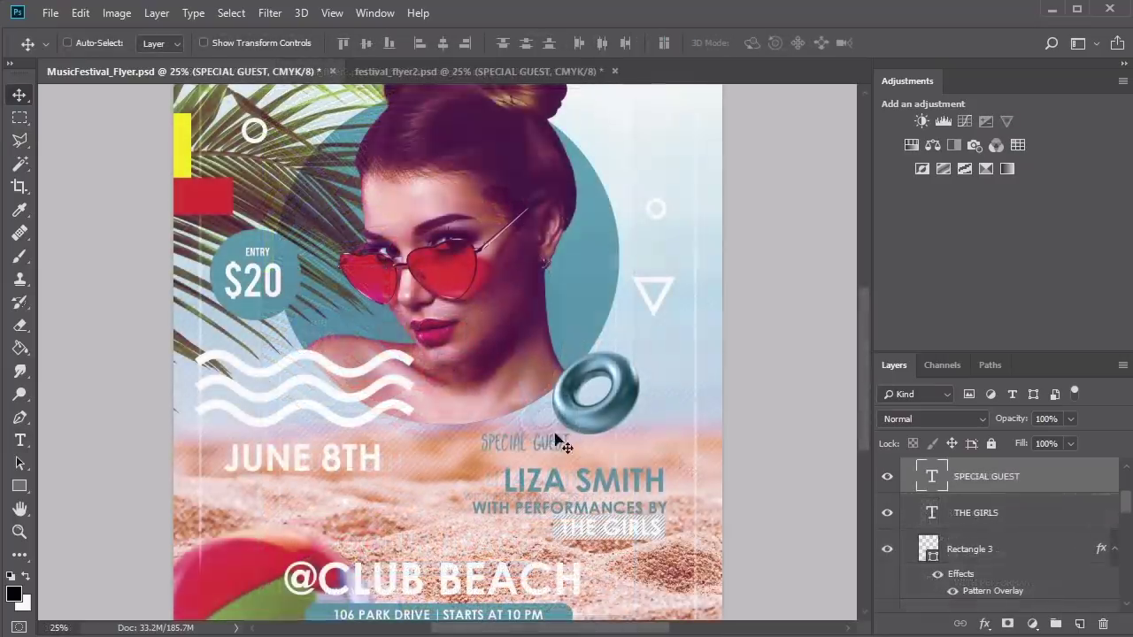
left_click_drag(564, 437, 620, 456)
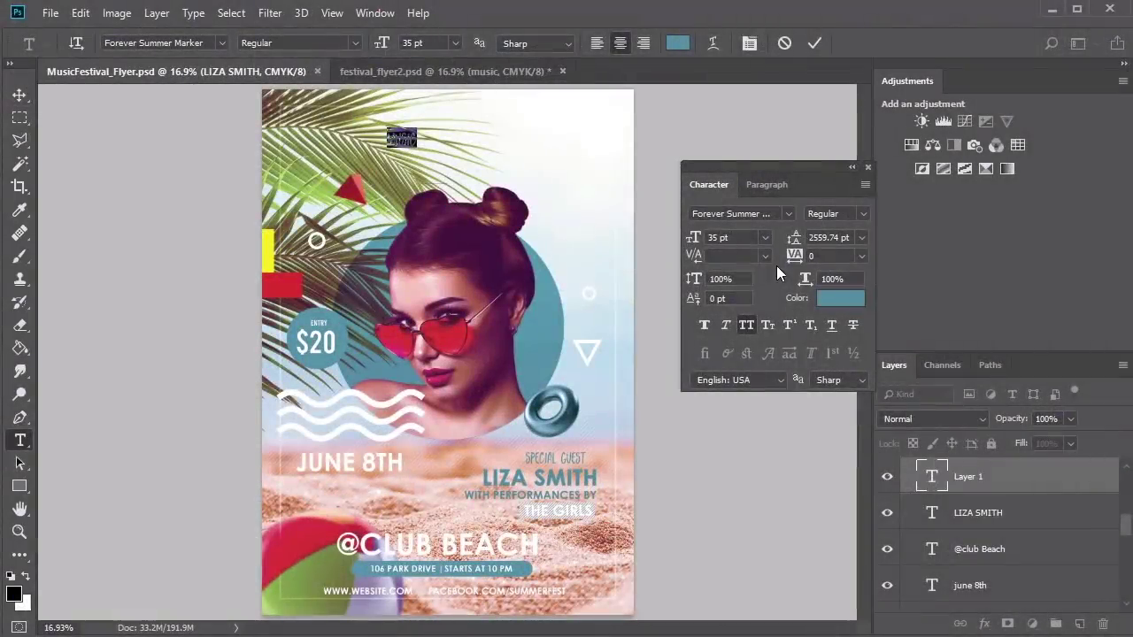
Set the MUSIC title text to 75 pt and position it above the model's head
left_click(693, 238)
type("75")
key("Return")
left_click(868, 166)
key("ctrl+Return")
key("v")
left_click_drag(407, 129, 486, 166)
key("ctrl+v")
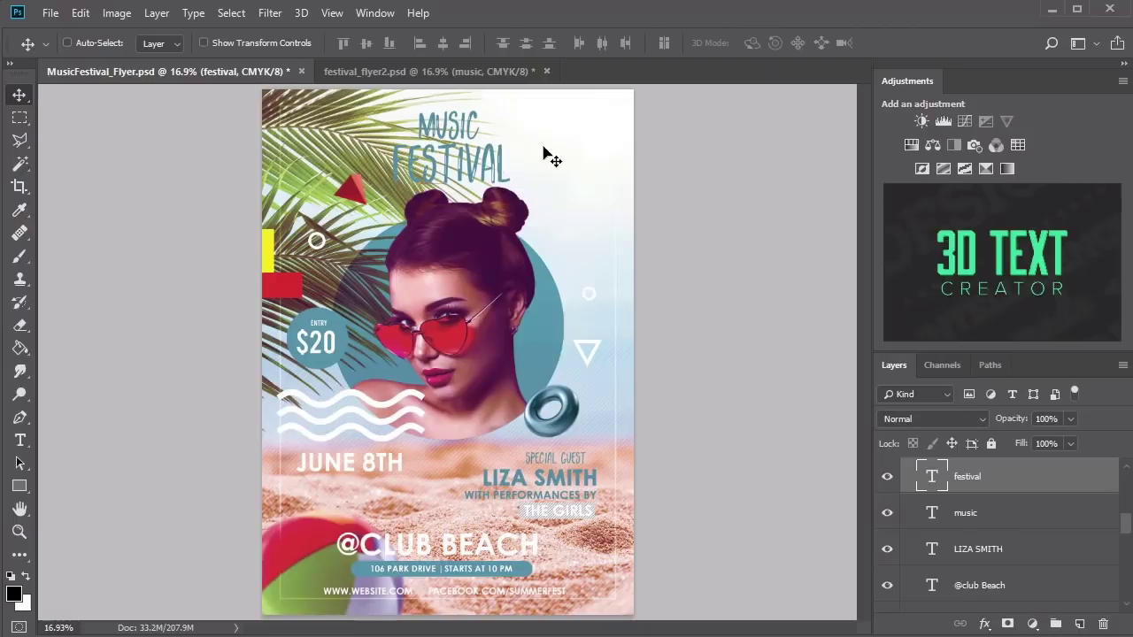
Run the single down-right arrow Shaded action from 3D Text Creator by SparkleStock on the festival text layer
left_click(376, 12)
left_click(376, 140)
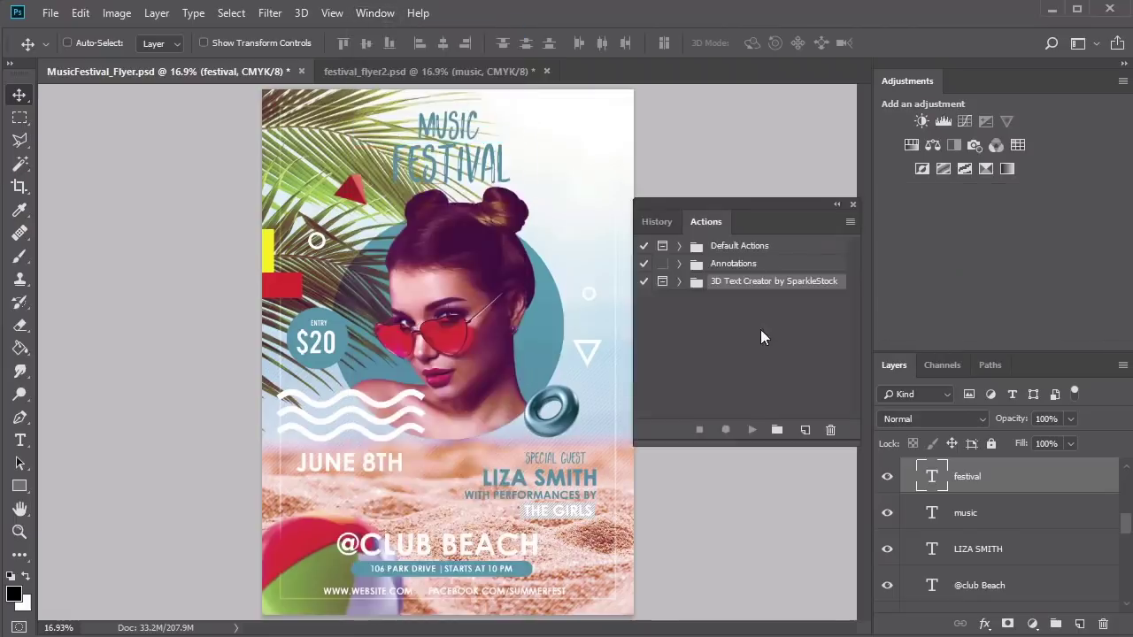
left_click(679, 281)
scroll(787, 388, "down", 4)
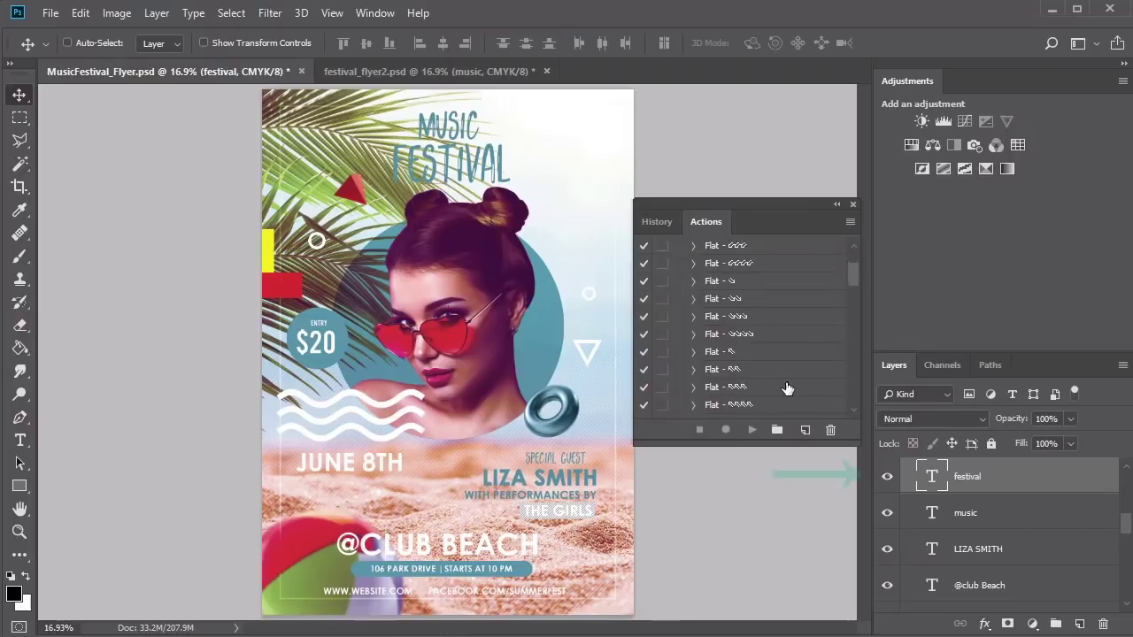
scroll(787, 389, "down", 1)
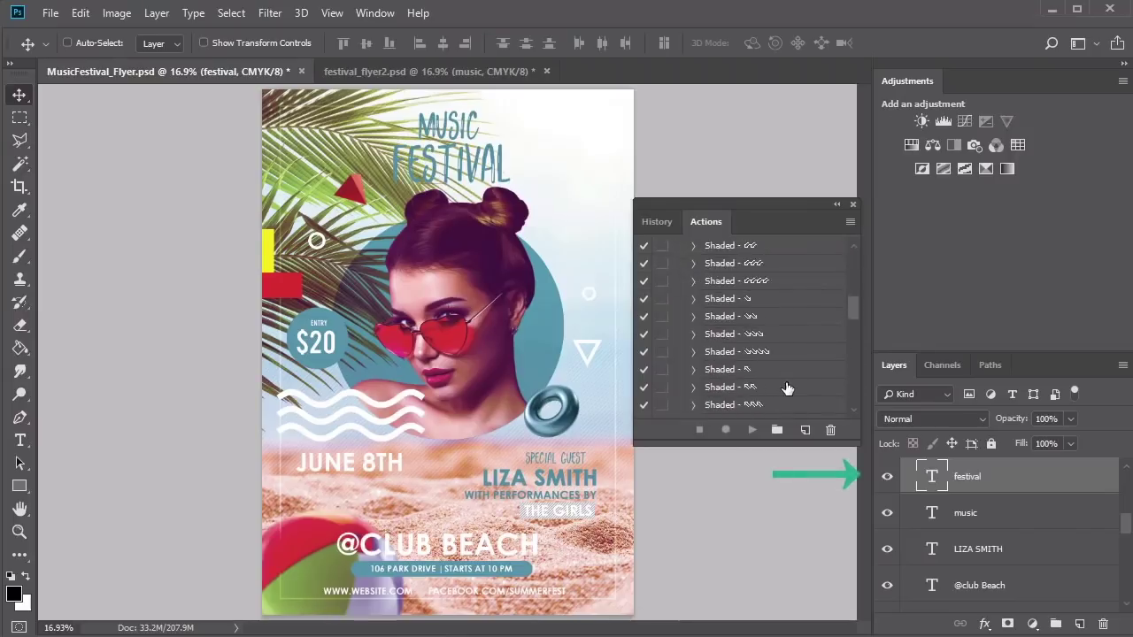
left_click(744, 336)
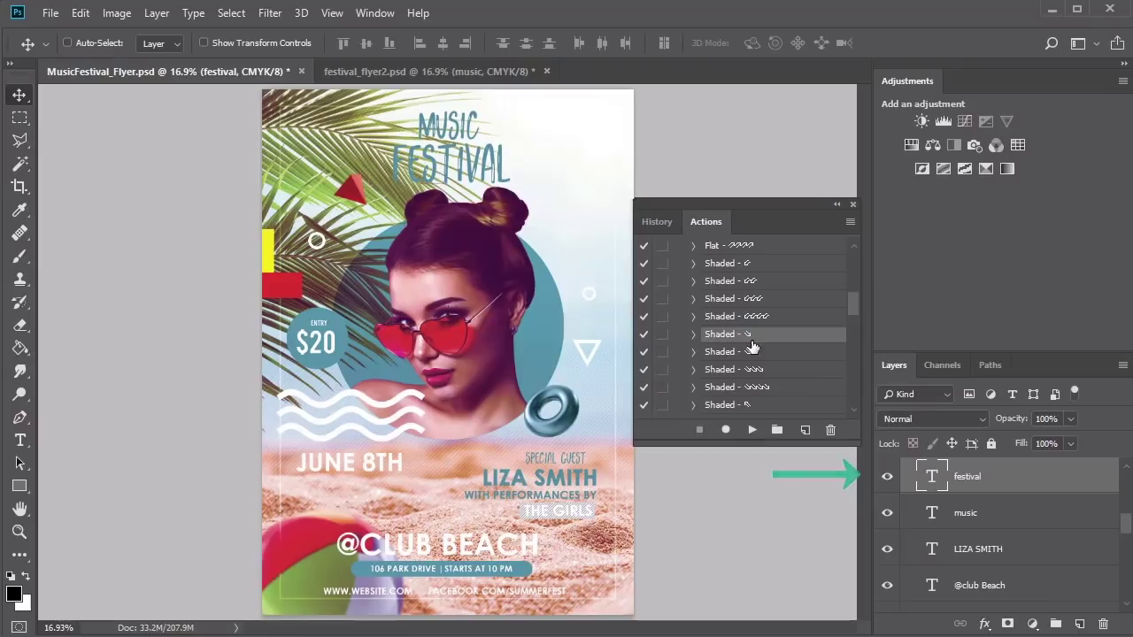
left_click(751, 431)
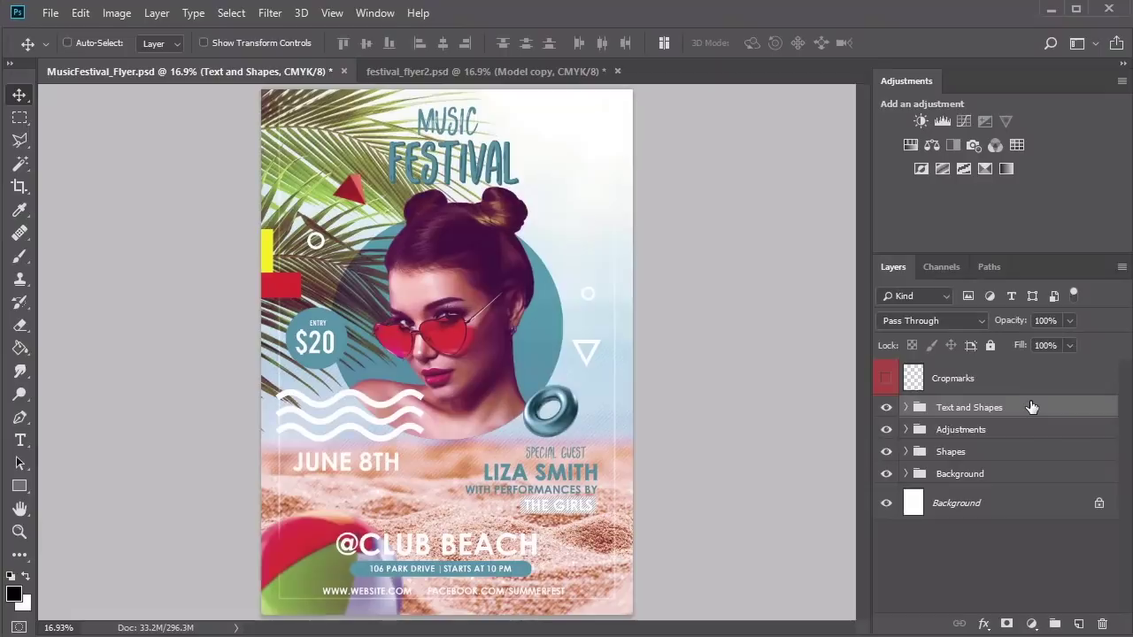
Duplicate the Model layer inside the Shapes group
left_click(905, 452)
scroll(960, 467, "down", 3)
left_click(1014, 523)
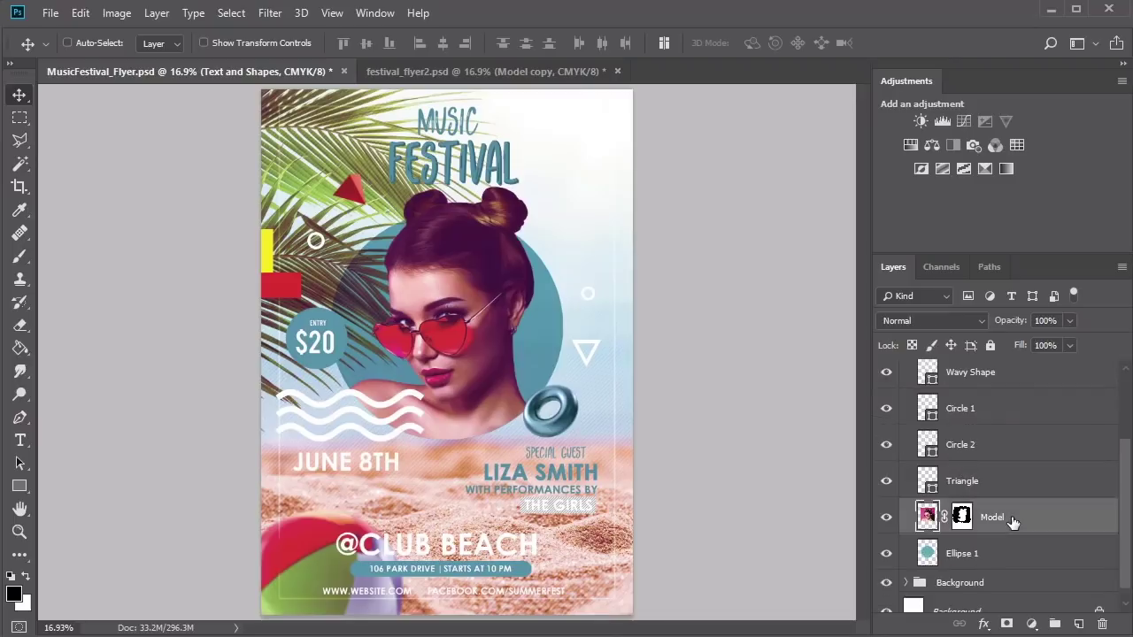
key("ctrl+j")
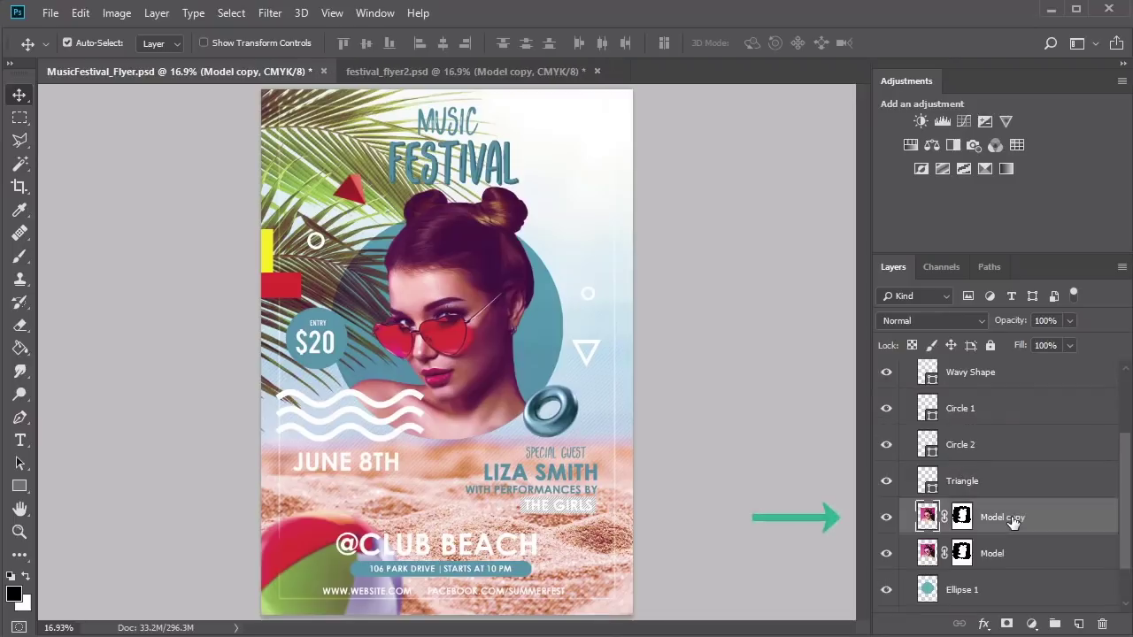
Turn off the M channel in the Model copy layer's advanced blending options
right_click(1013, 522)
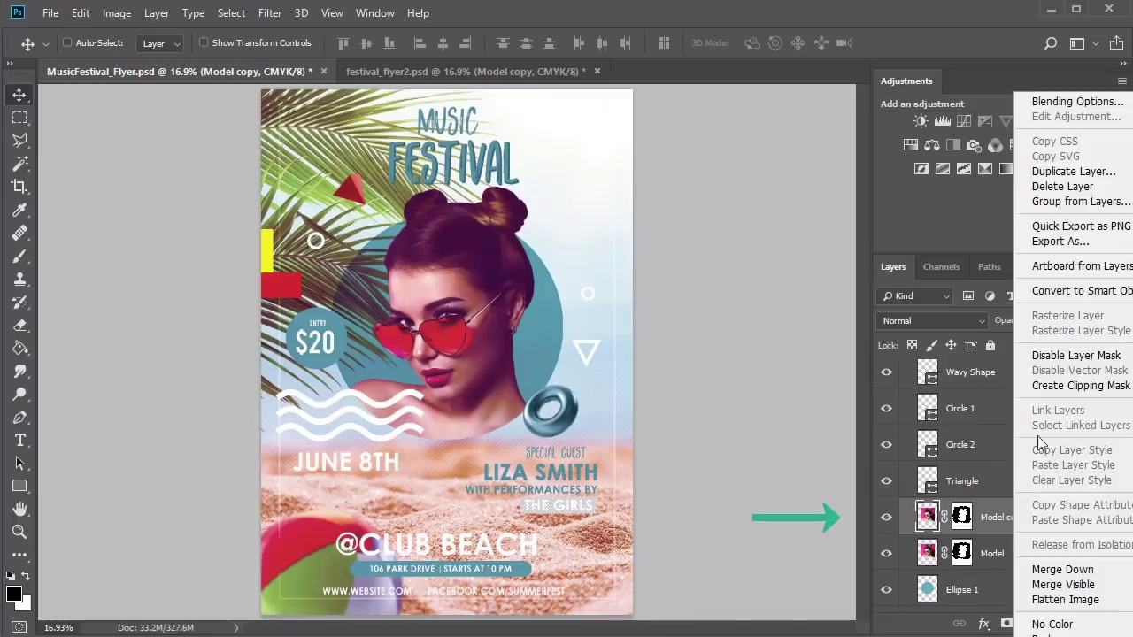
left_click(1065, 102)
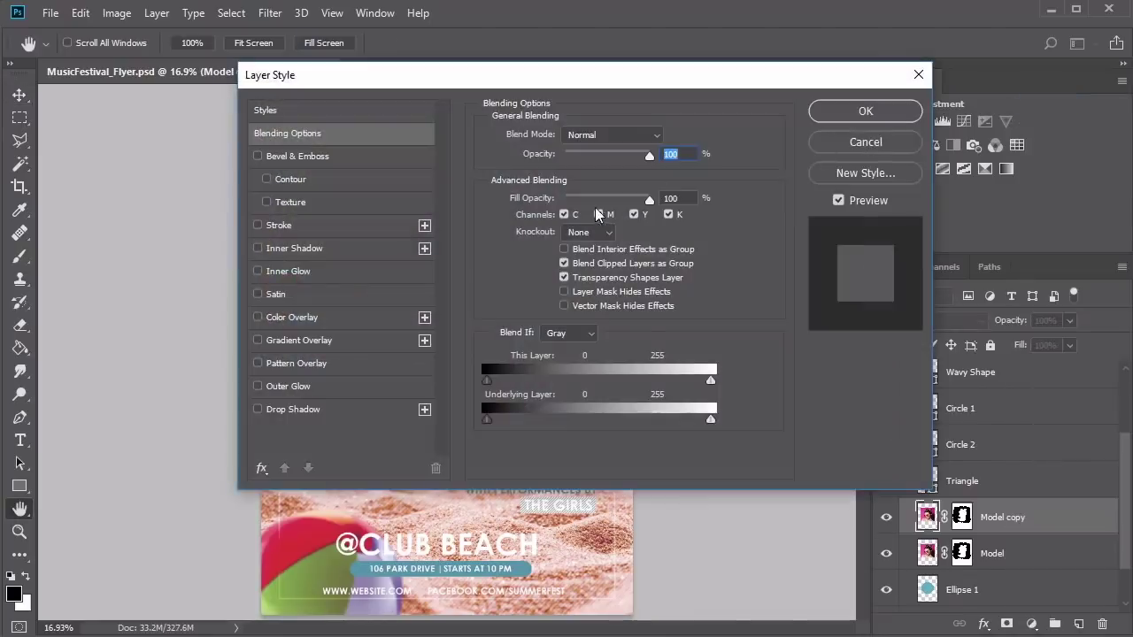
left_click(598, 214)
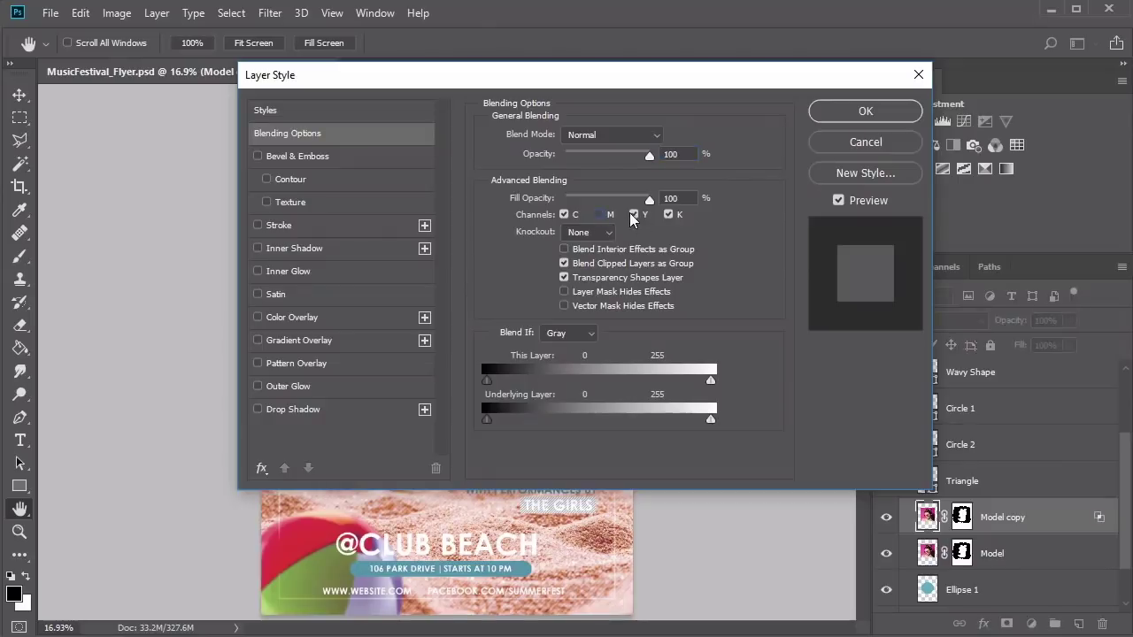
left_click(852, 113)
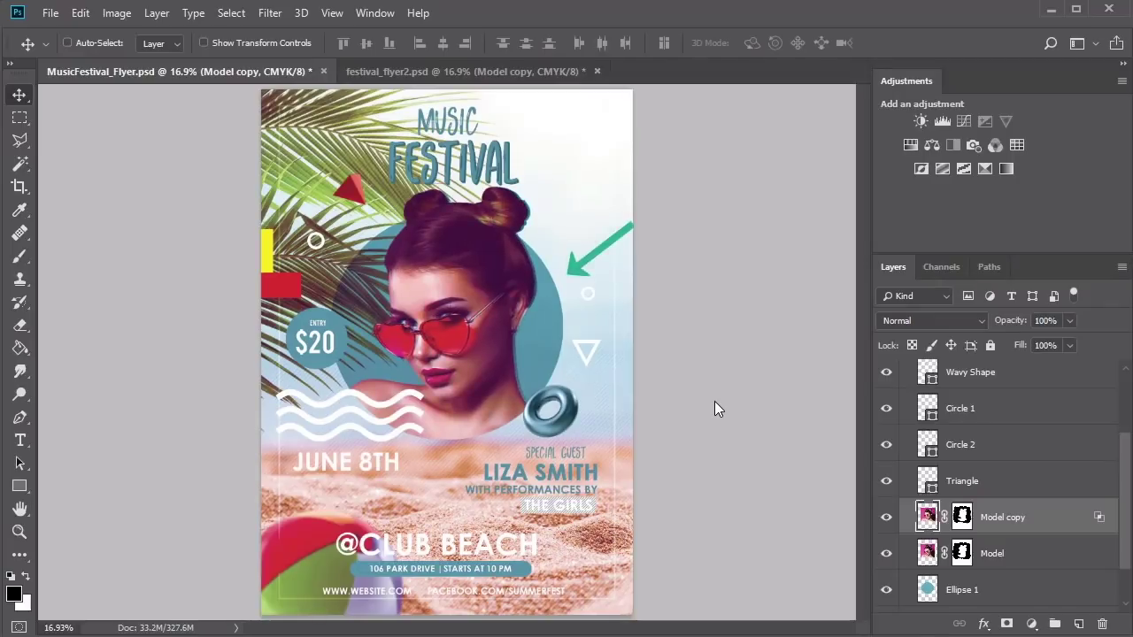
Turn off the K channel in the Beach copy layer's advanced blending options
key("z")
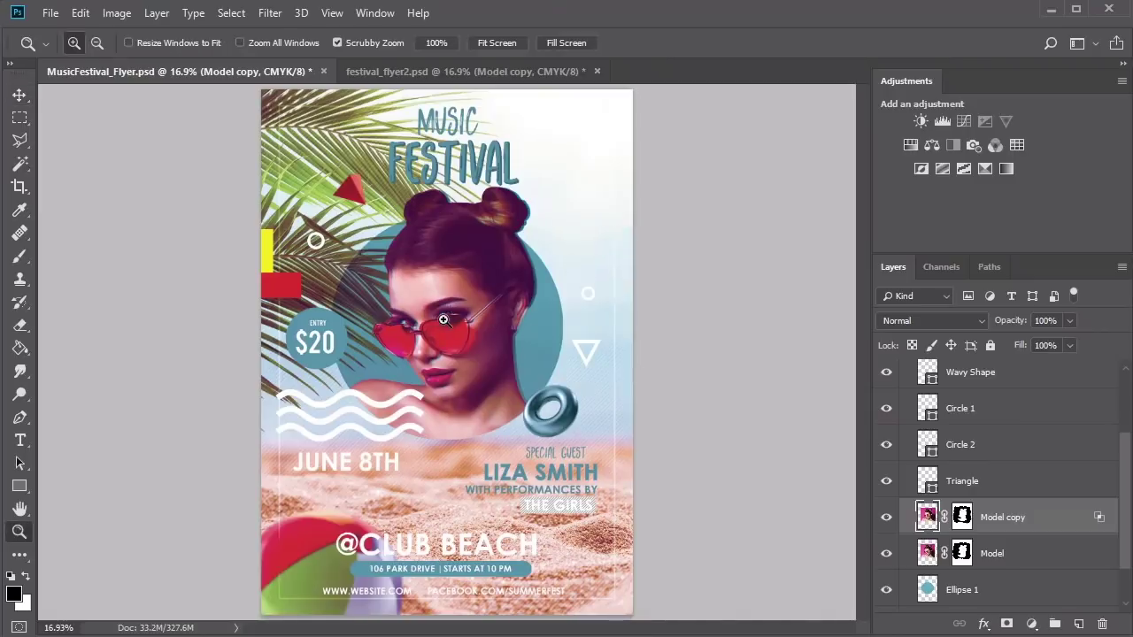
left_click(444, 320)
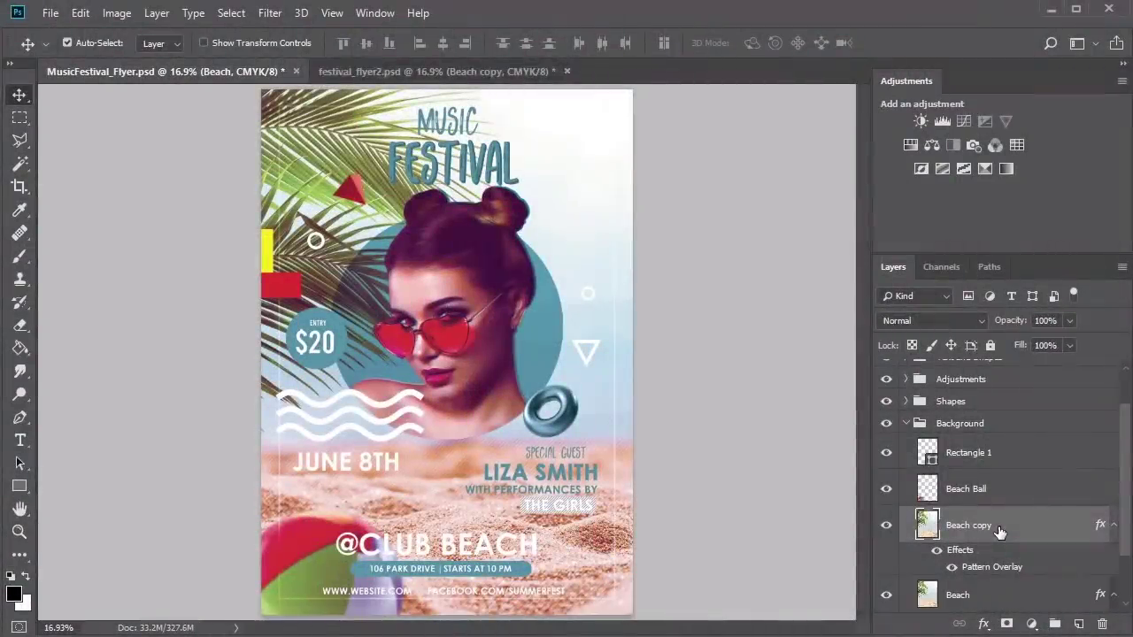
right_click(999, 531)
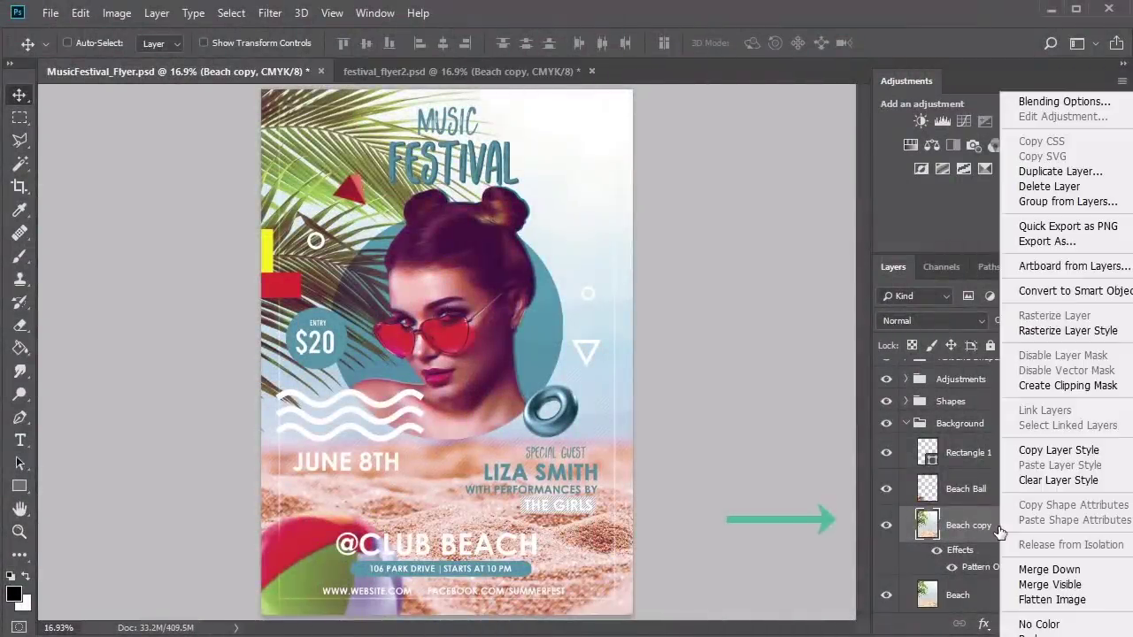
left_click(1059, 101)
left_click(668, 215)
left_click(845, 118)
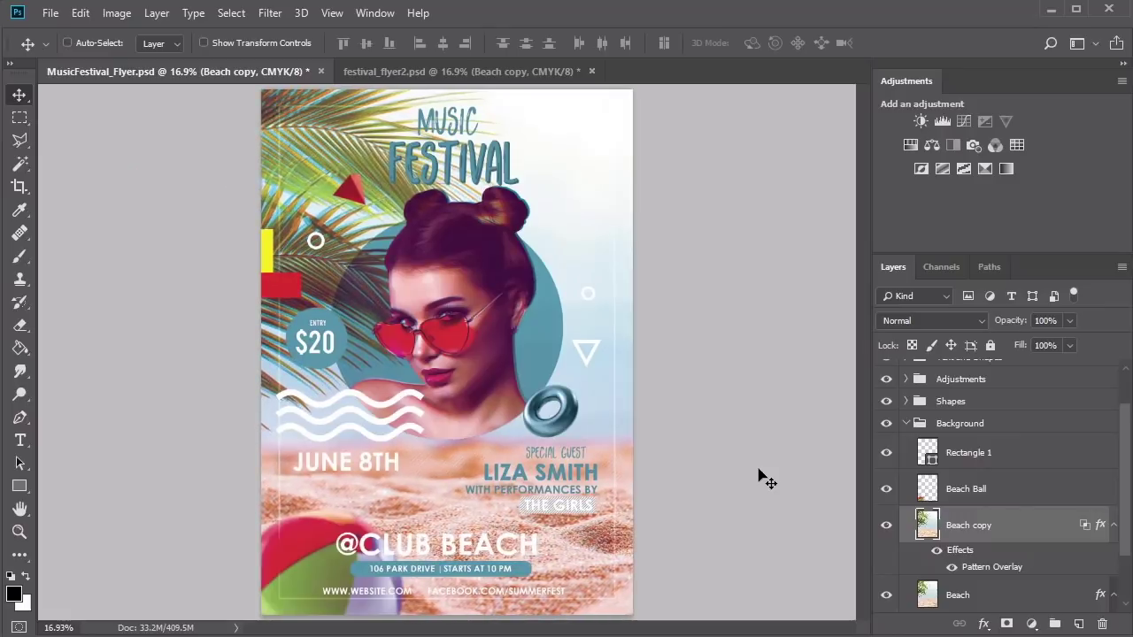
On the Beach copy 2 layer, select a thin horizontal strip across the palm leaves at MUSIC's height and shift it rightward
left_click_drag(910, 554, 1025, 525)
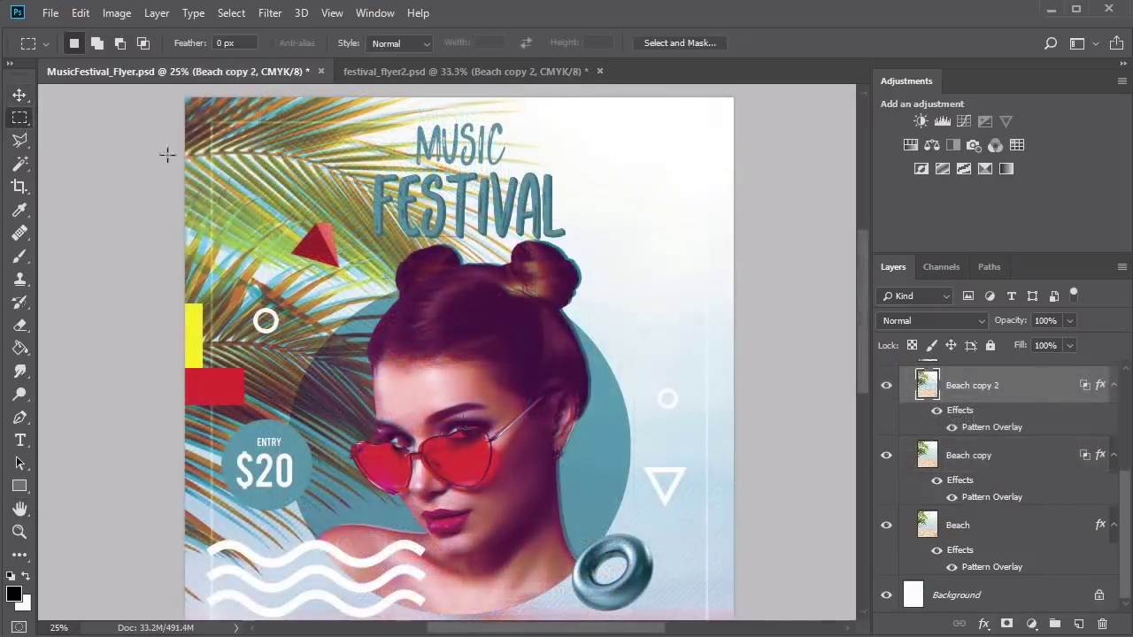
left_click_drag(164, 153, 592, 182)
key("v")
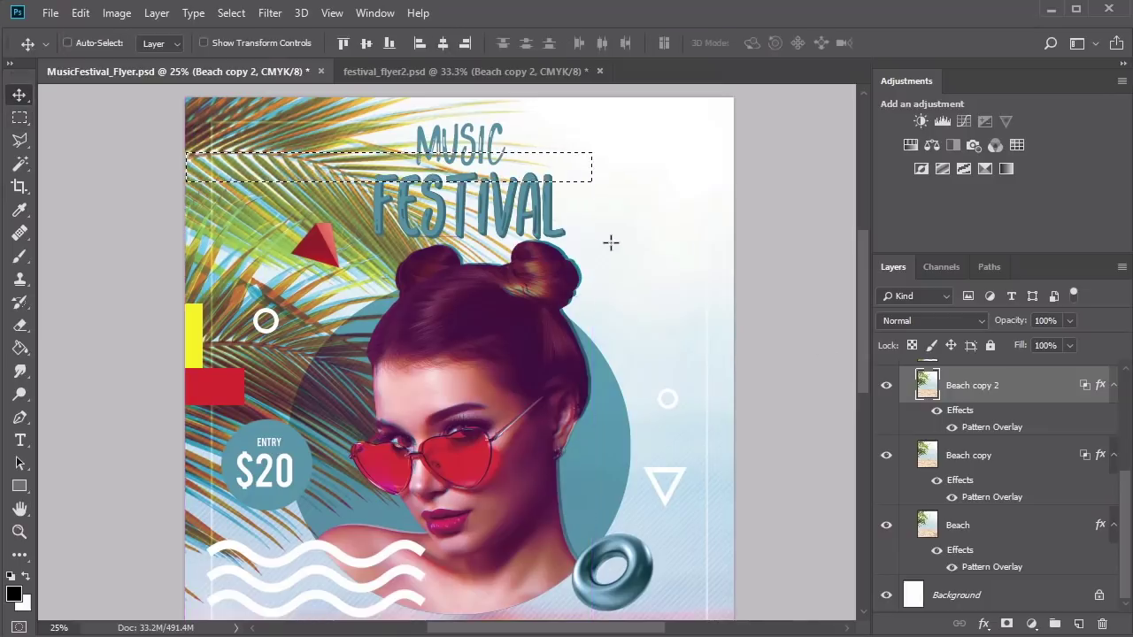
key("shift+Right")
key("shift+Right")
key("shift+Right")
key("shift+Right")
key("shift+Right")
key("shift+Right")
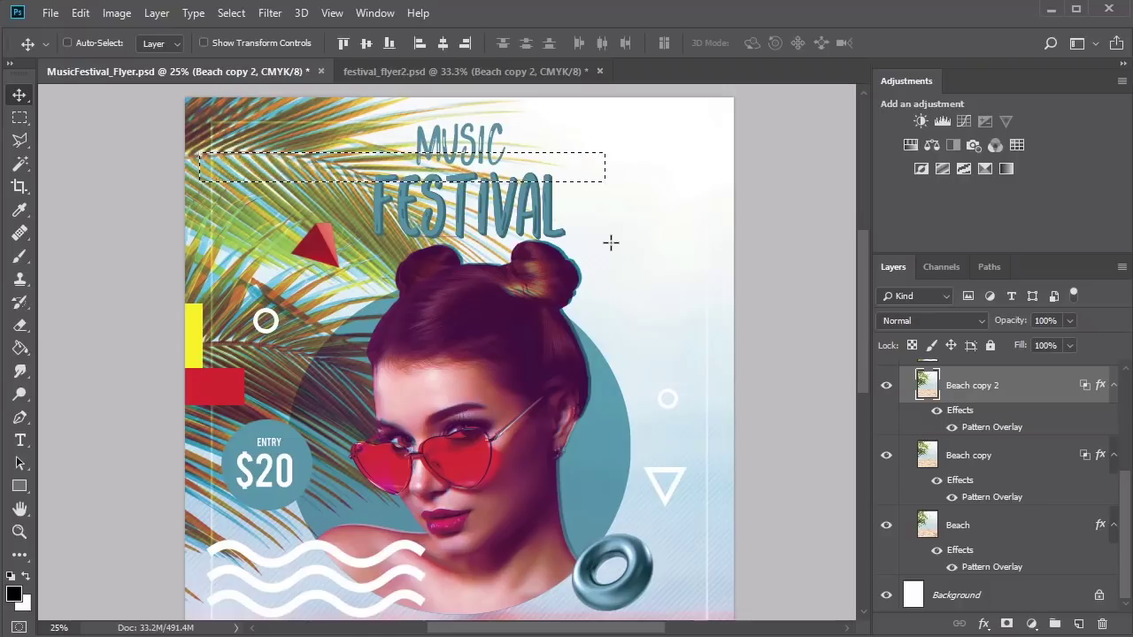
Select another horizontal strip of Beach copy 2 just below the first one and shift it leftward
key("m")
left_click(180, 181)
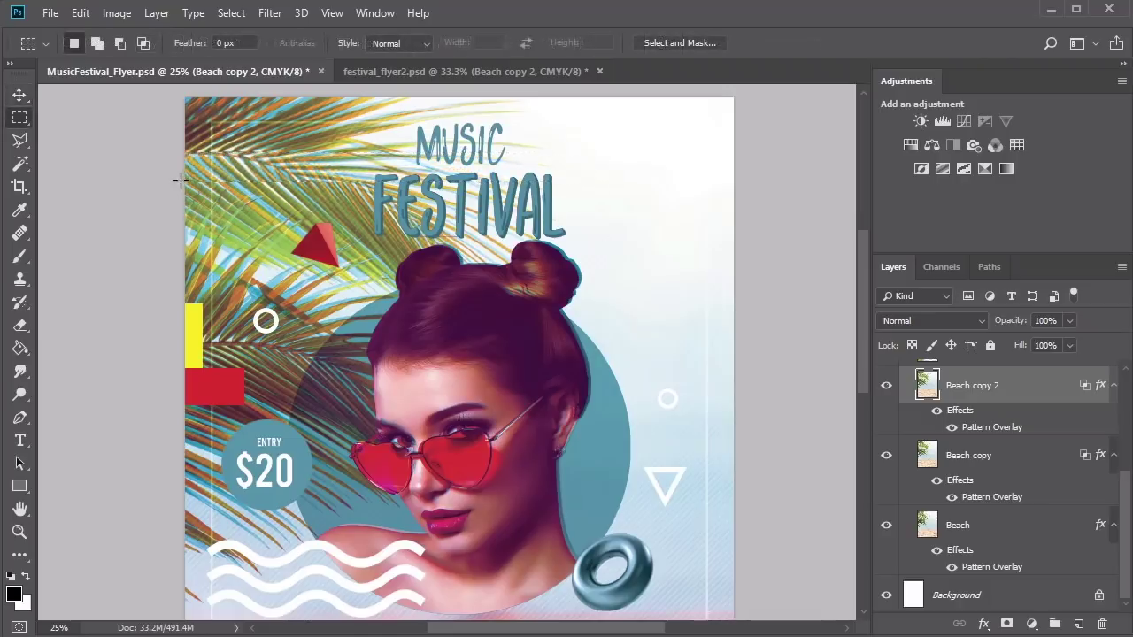
left_click_drag(180, 180, 586, 221)
key("v")
key("shift+Left")
key("shift+Left")
key("shift+Left")
key("shift+Left")
key("shift+Left")
key("shift+Left")
key("shift+Left")
key("shift+Left")
key("shift+Left")
key("shift+Left")
key("shift+Left")
key("shift+Left")
key("shift+Left")
key("shift+Left")
key("shift+Left")
key("shift+Left")
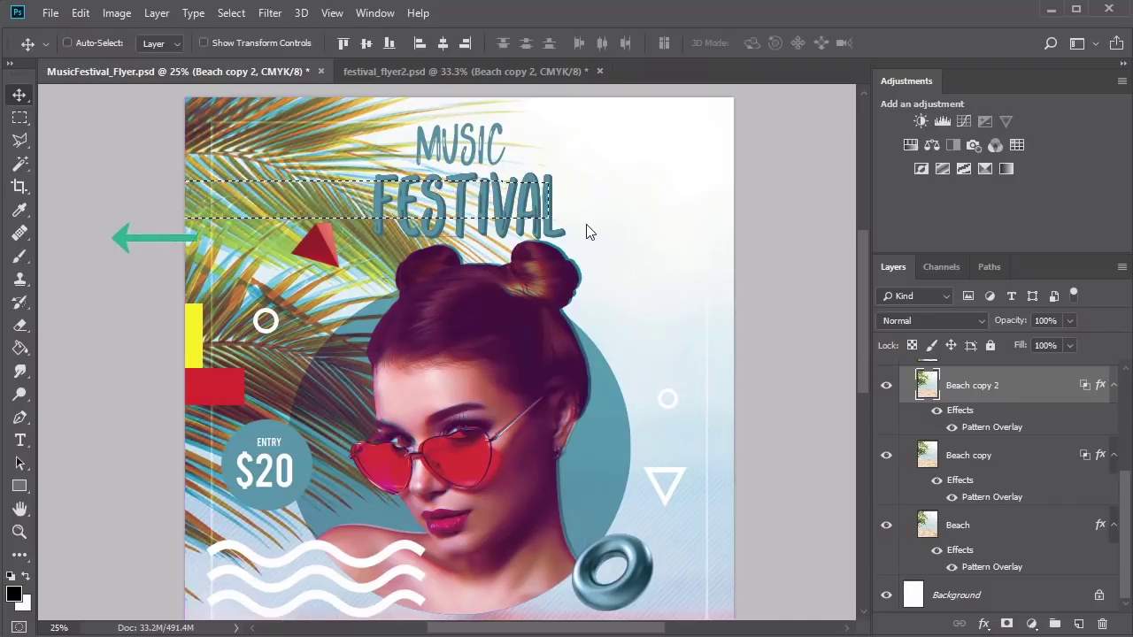
key("shift+Left")
key("shift+Left")
key("shift+Left")
key("shift+Left")
key("shift+Left")
key("shift+Left")
key("shift+Left")
key("shift+Left")
key("shift+Left")
key("shift+Left")
key("shift+Left")
key("shift+Left")
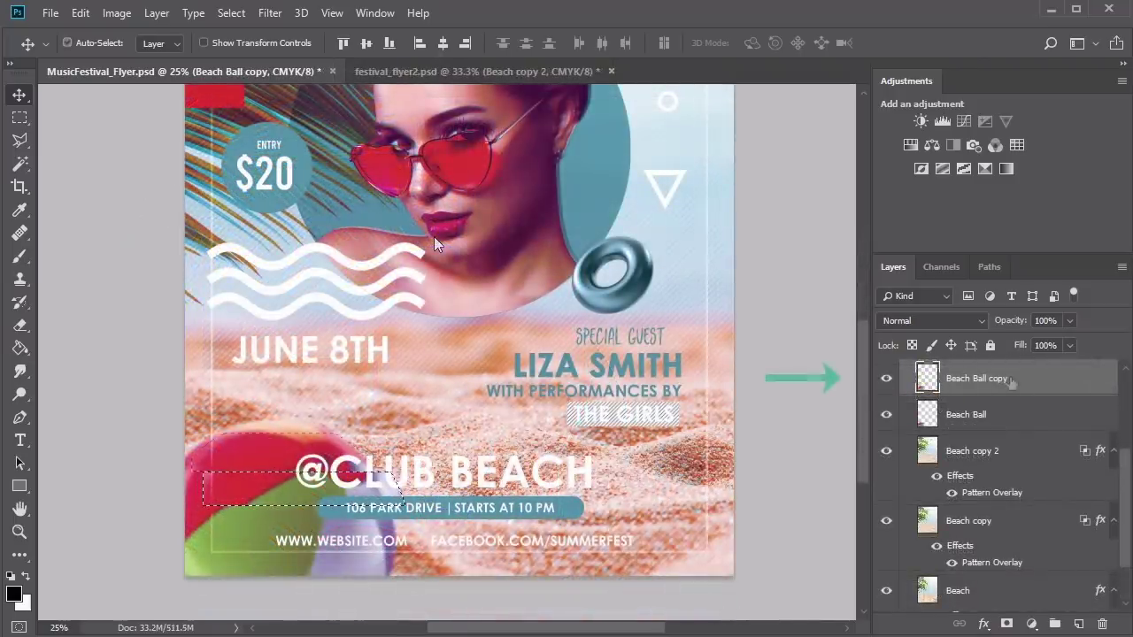
Copy the selected beach ball strip onto a new layer and distort it with a randomized sine Wave filter
key("ctrl+j")
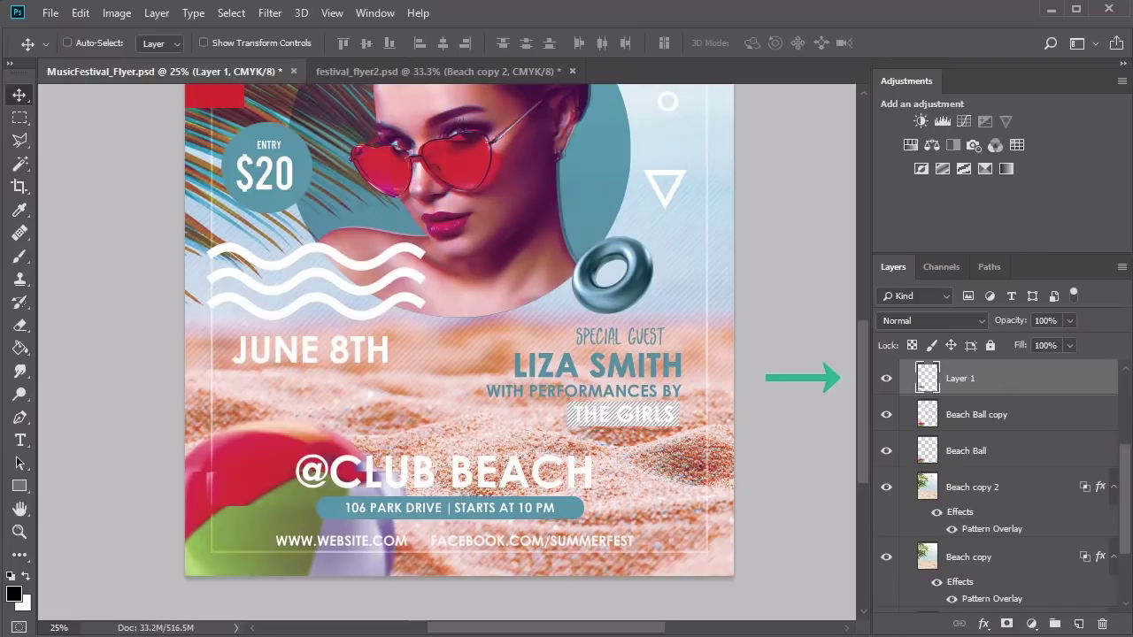
left_click(270, 12)
mouse_move(296, 282)
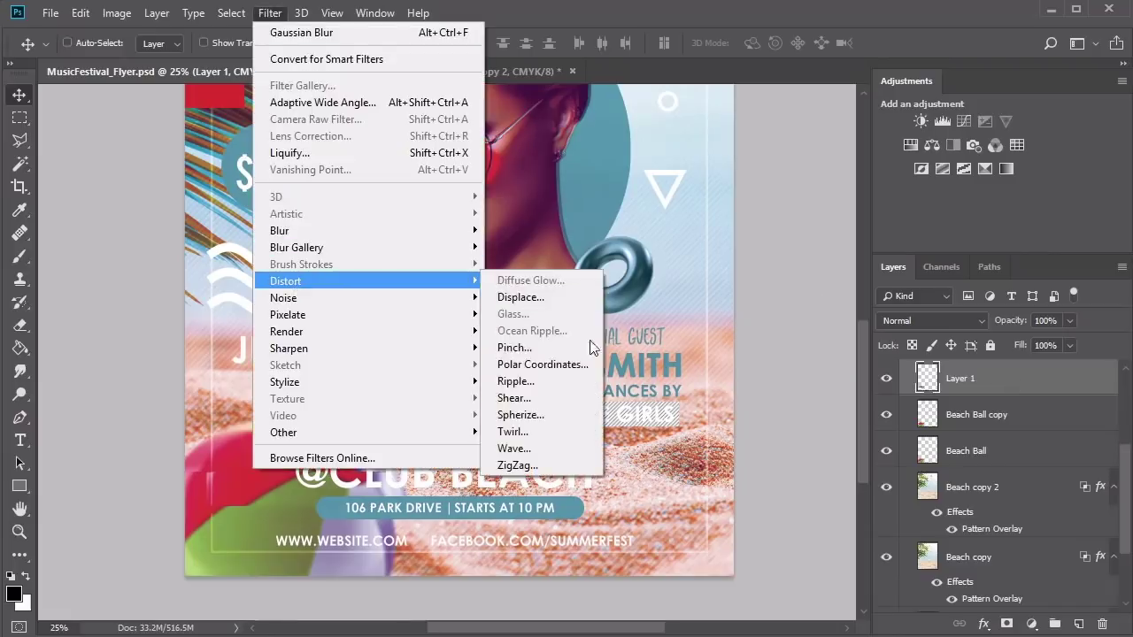
left_click(556, 448)
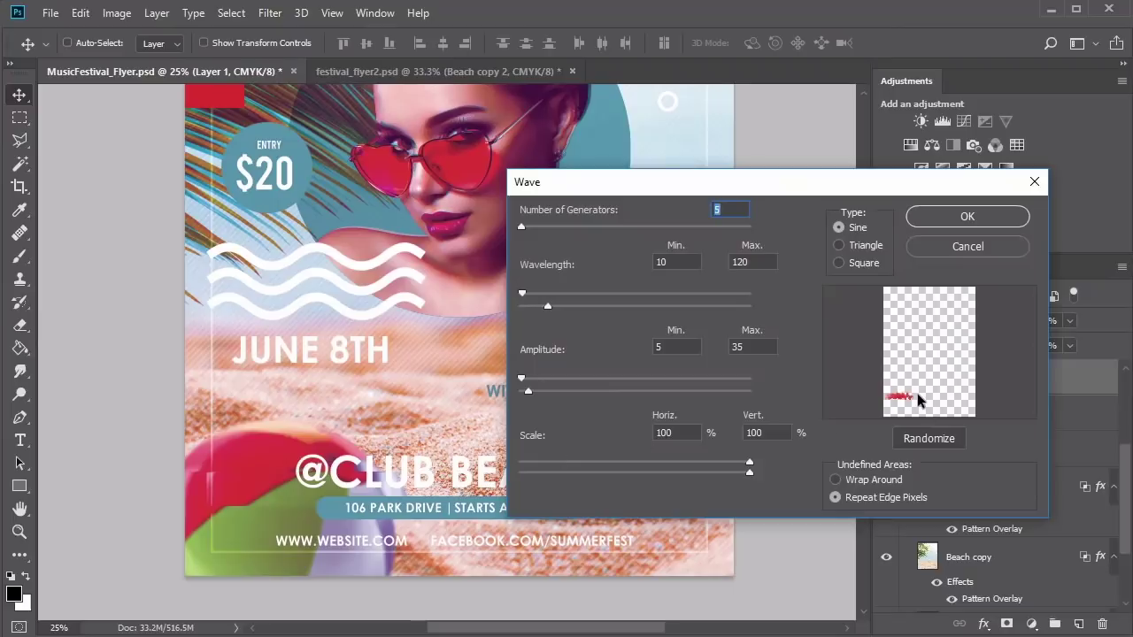
left_click(915, 436)
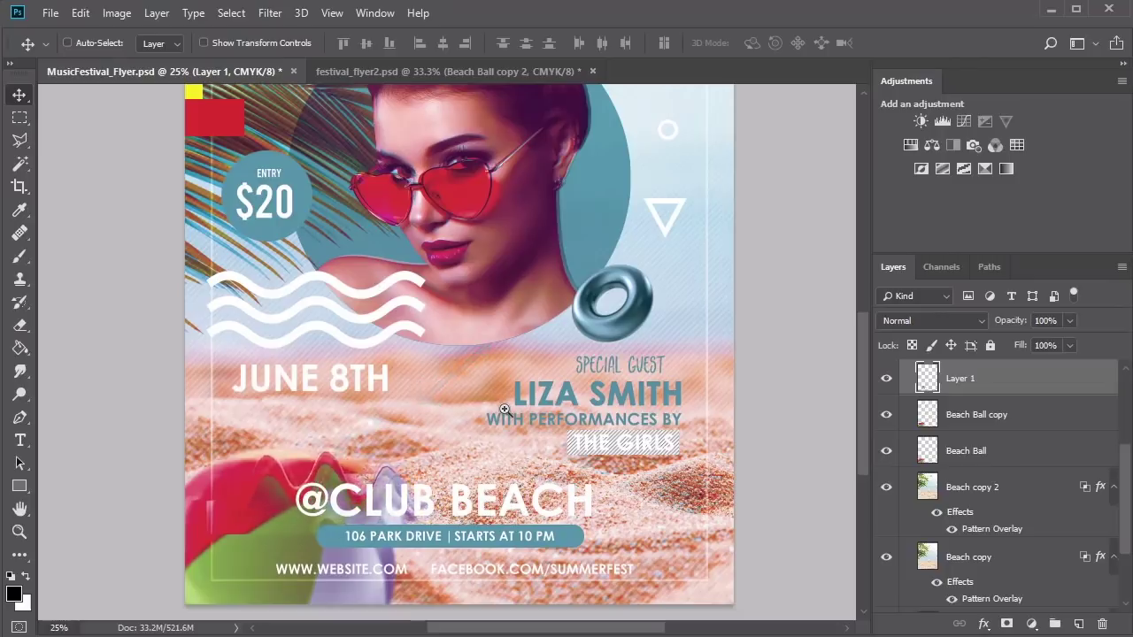
Add a Color Balance adjustment above the Text and Shapes group, entering values of -26 and -93
key("z")
left_click(504, 43)
key("v")
left_click(993, 409)
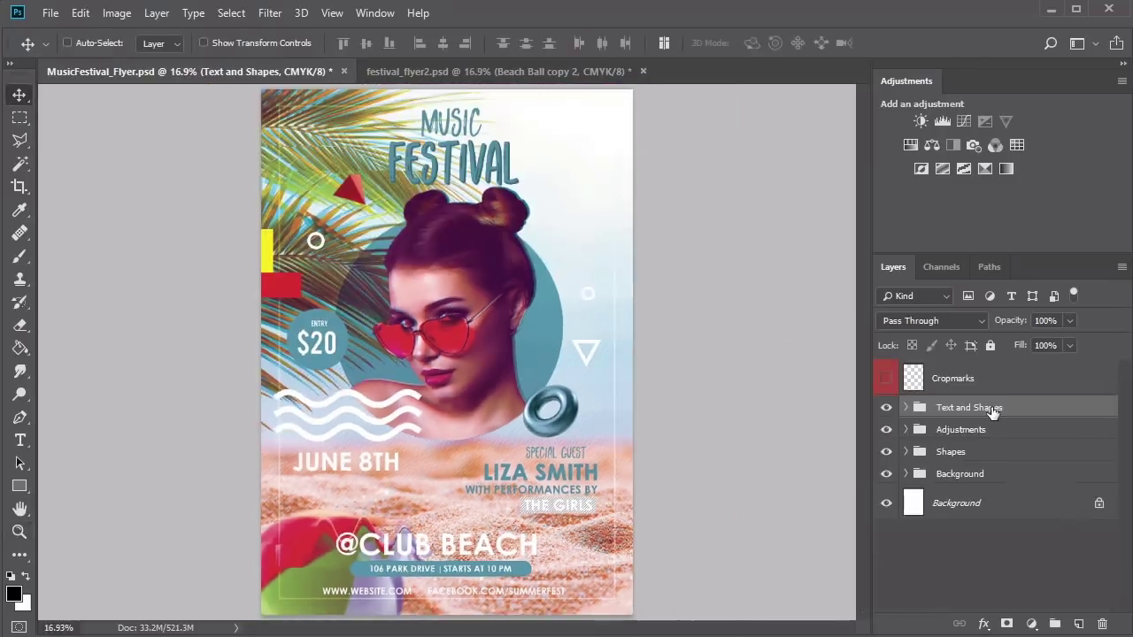
left_click(934, 148)
type("-26")
key("Tab")
key("Tab")
key("alt+3")
type("-93")
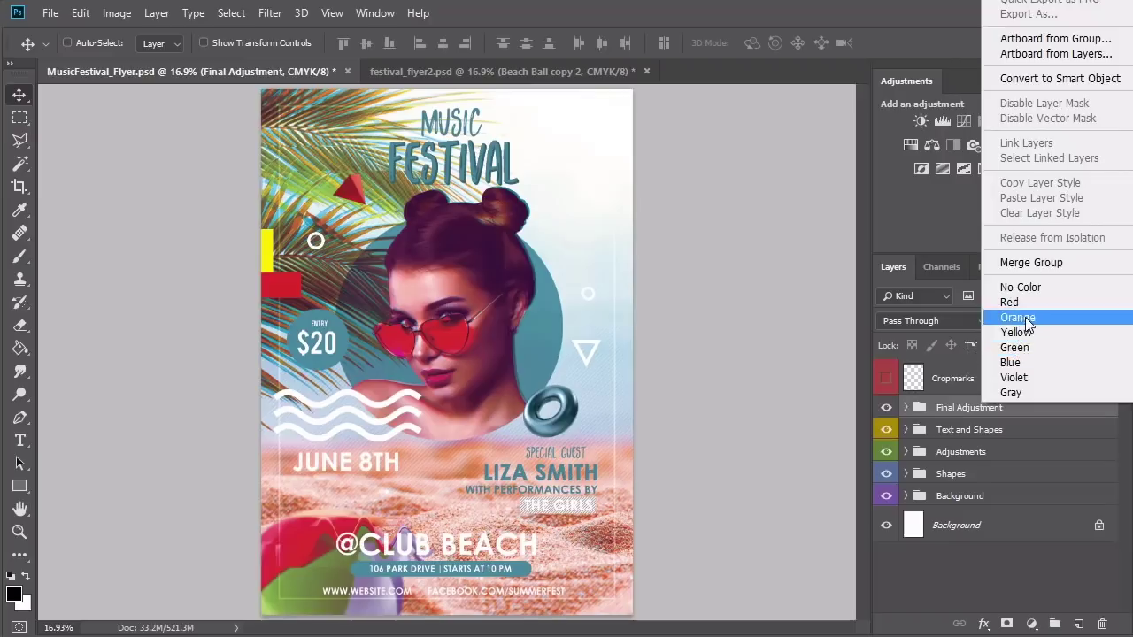
Color-label the Final Adjustment group orange
left_click(1026, 319)
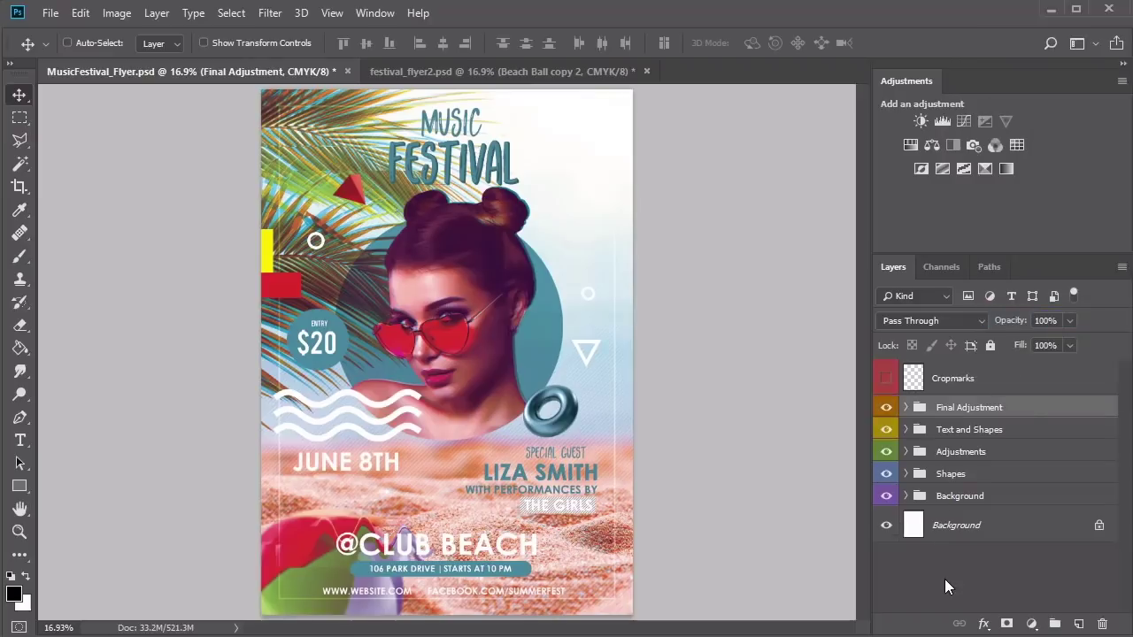
Make the Cropmarks layer of the music festival flyer visible
left_click(891, 379)
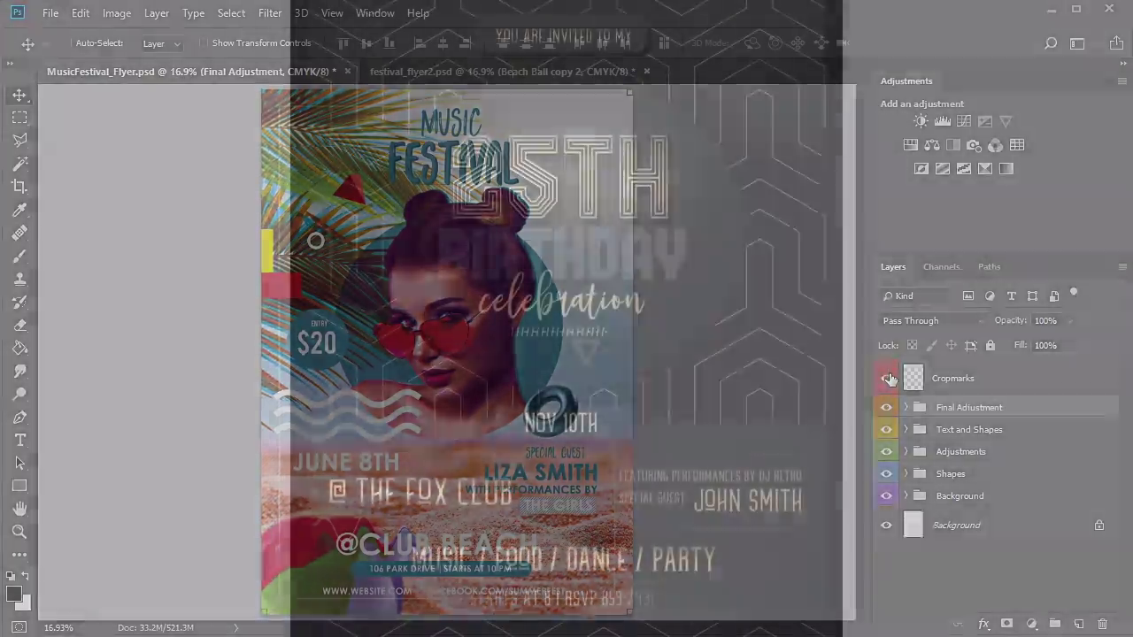
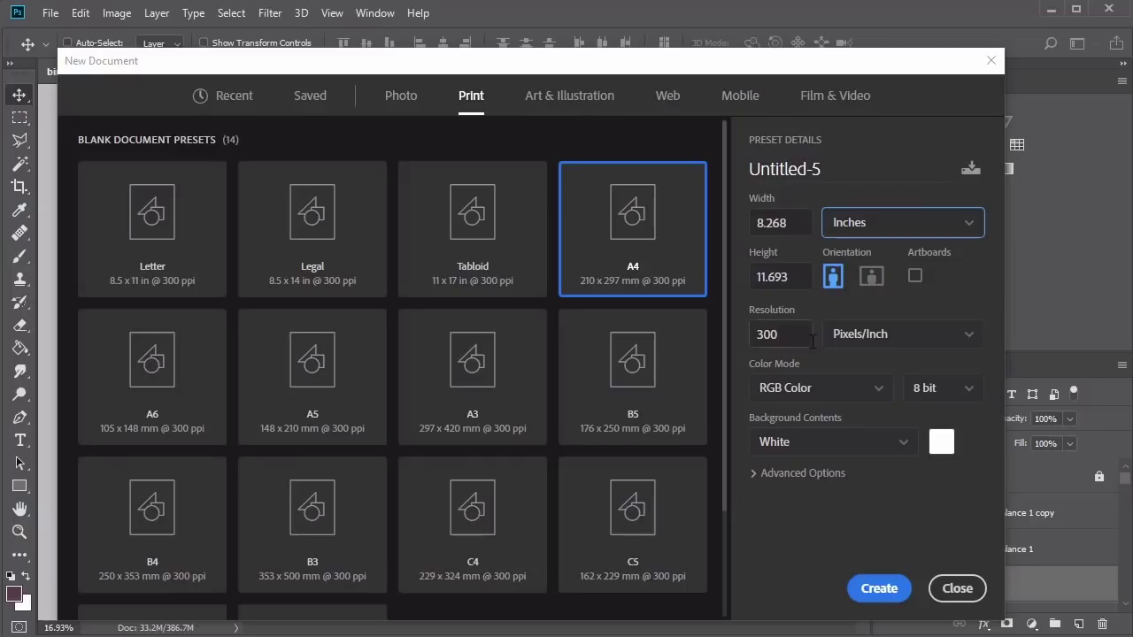
Create a new A4 print document at 300 pixels/inch in CMYK Color with a white background
left_click(815, 401)
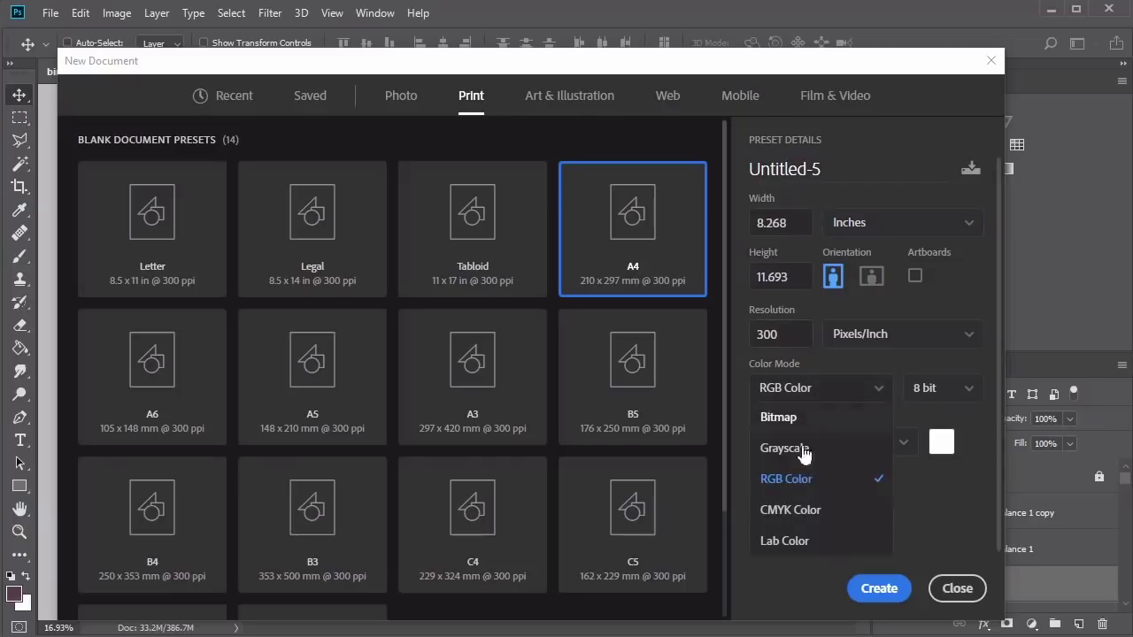
left_click(799, 511)
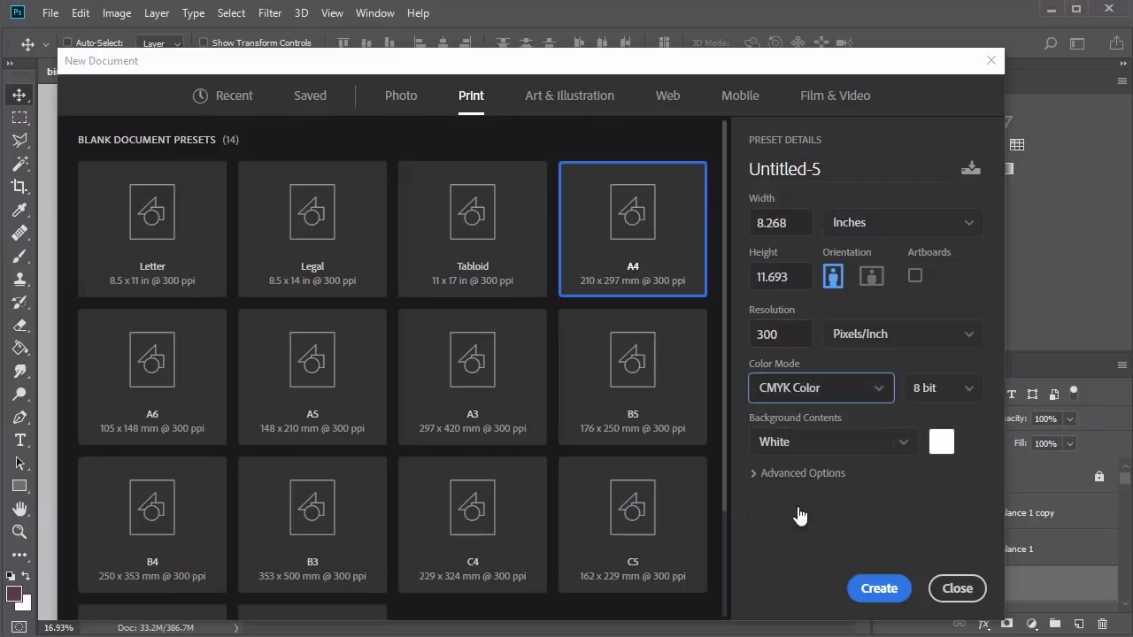
left_click(876, 588)
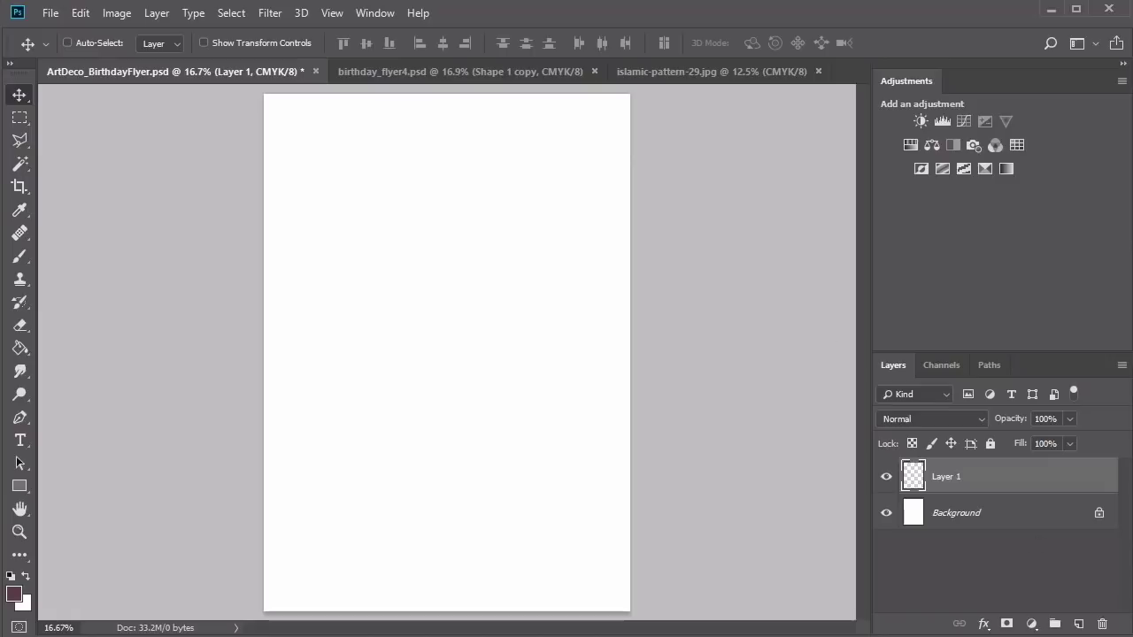
Show the rulers and toggle the Smart Guides display option
key("ctrl+r")
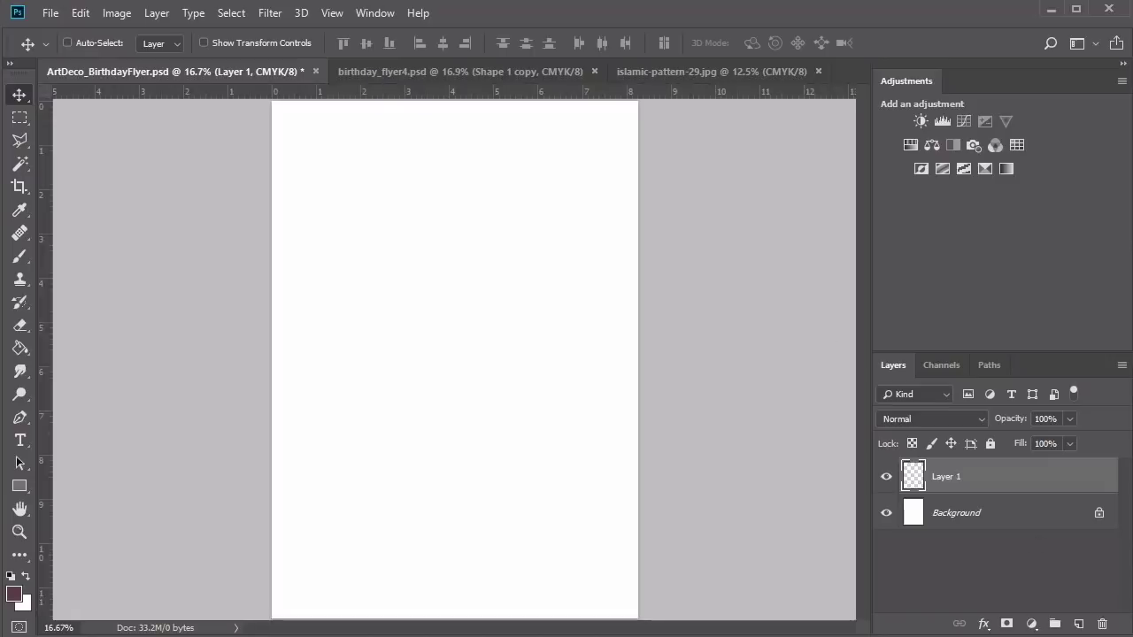
left_click(376, 12)
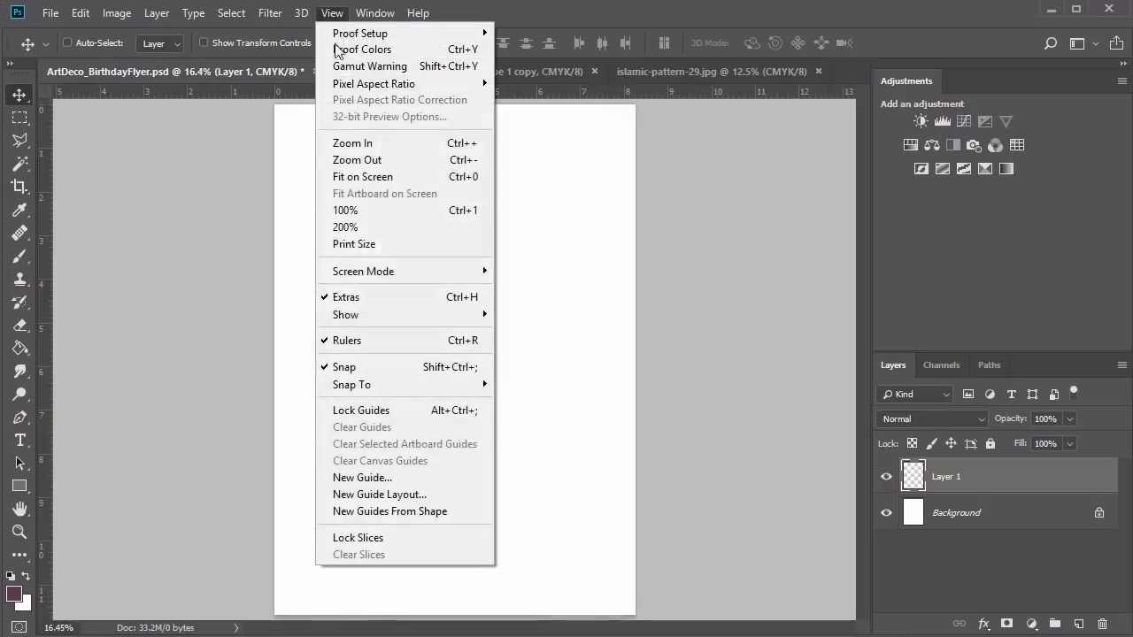
mouse_move(354, 315)
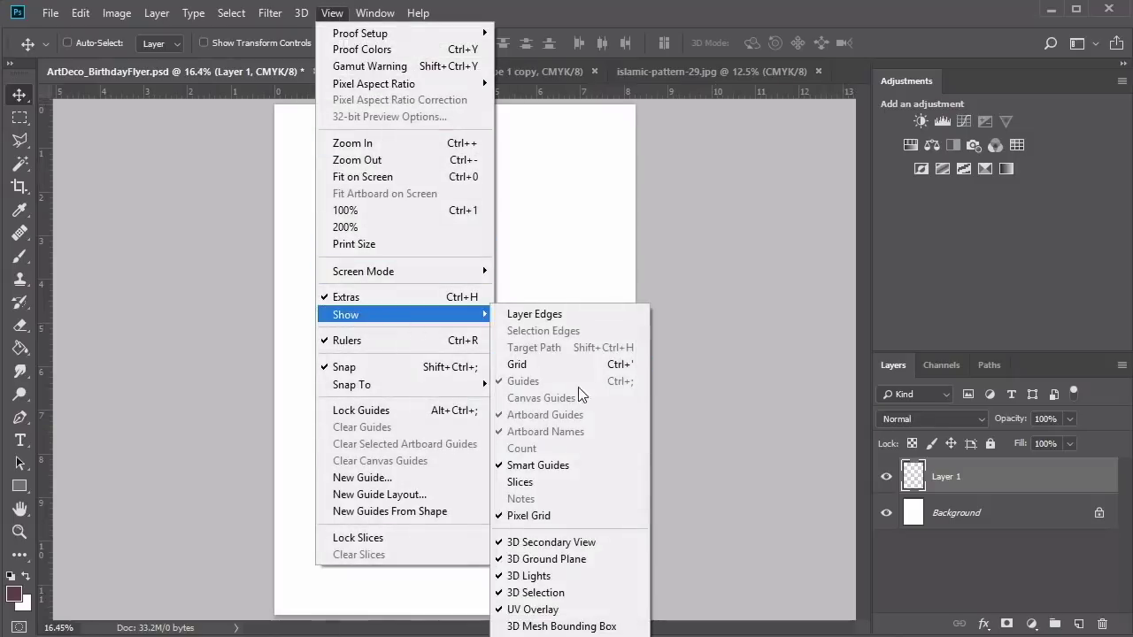
left_click(582, 466)
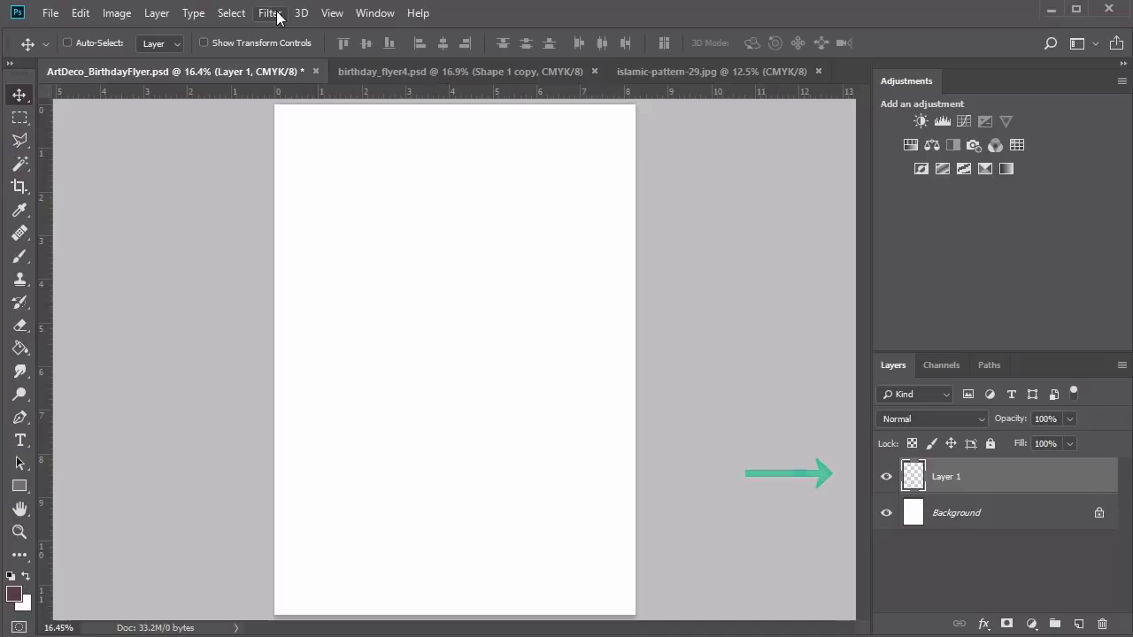
Add vertical guides at 0.125 in and just inside the page's right edge
left_click(332, 12)
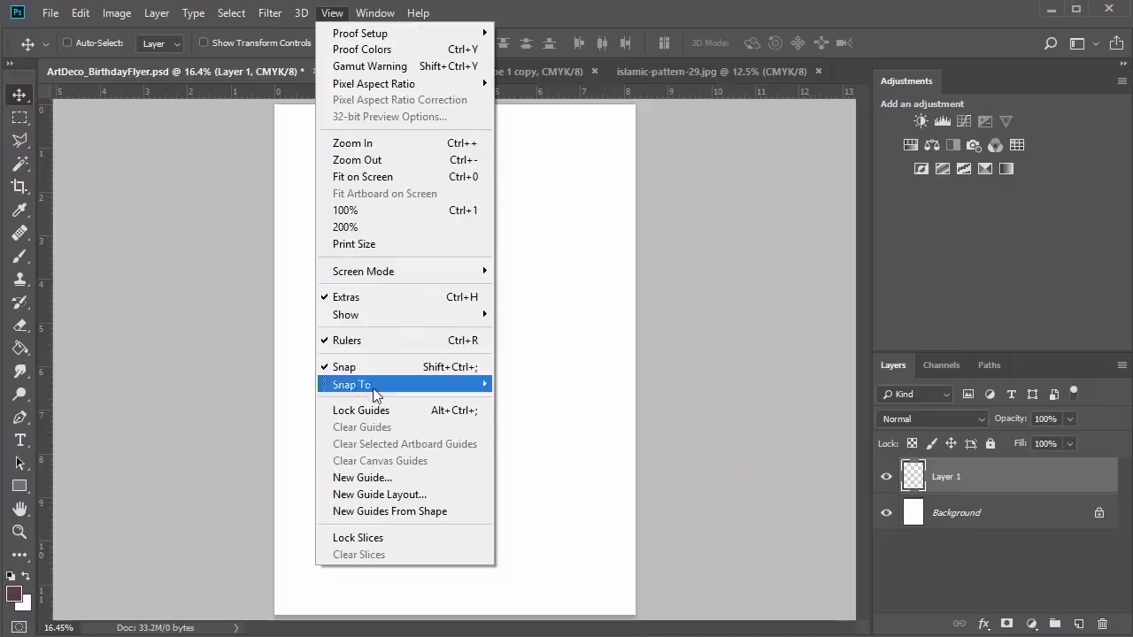
left_click(372, 478)
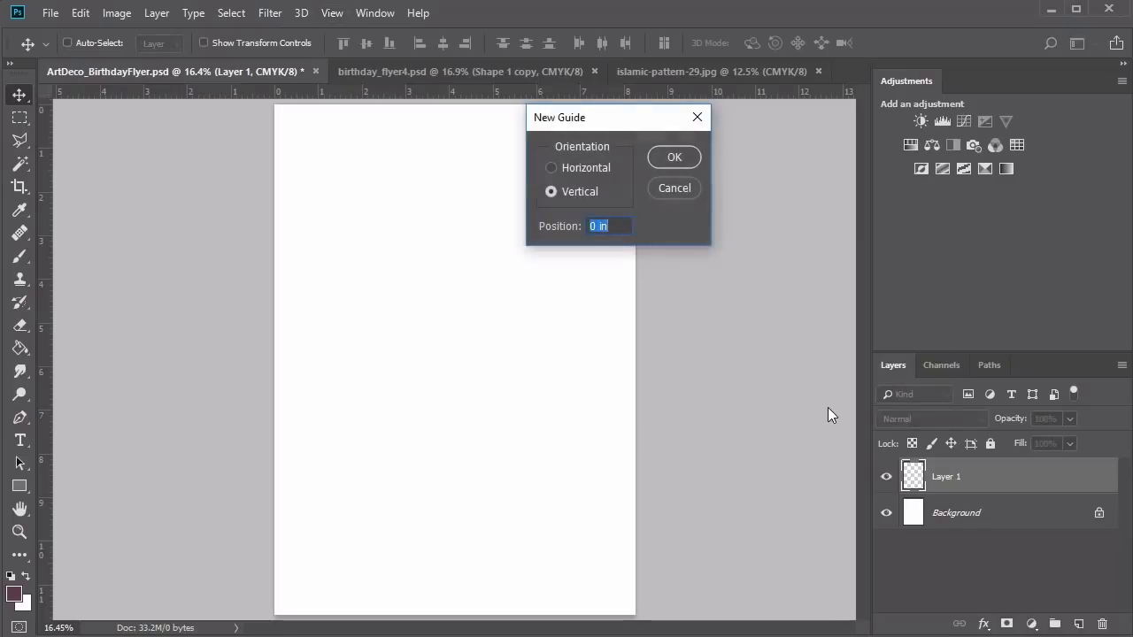
type(".125")
key("Return")
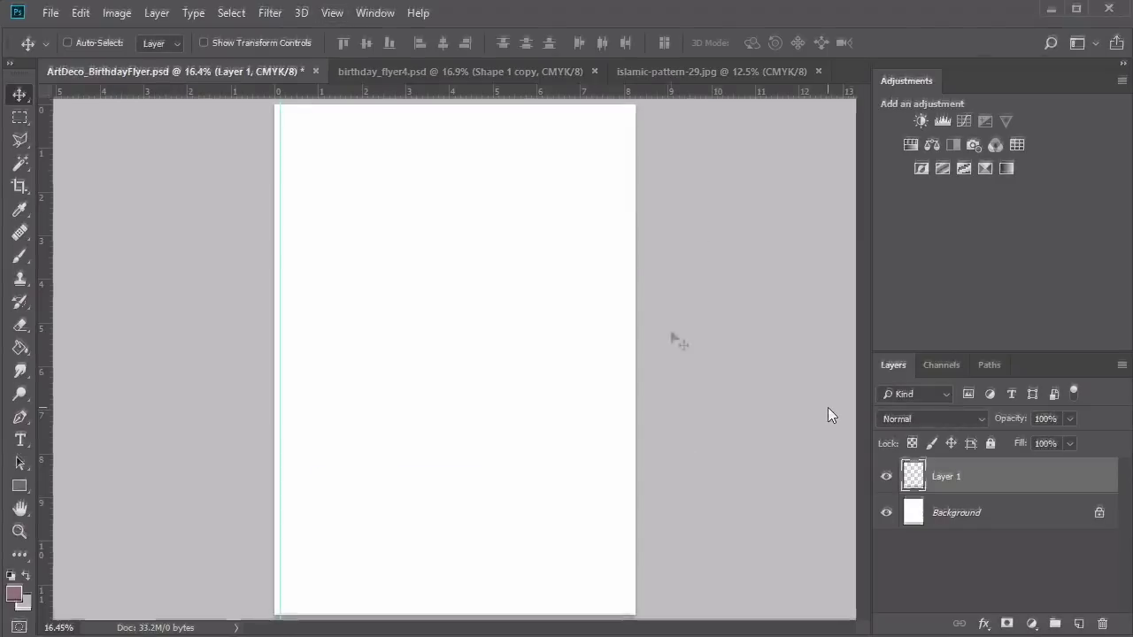
left_click(332, 12)
left_click(363, 475)
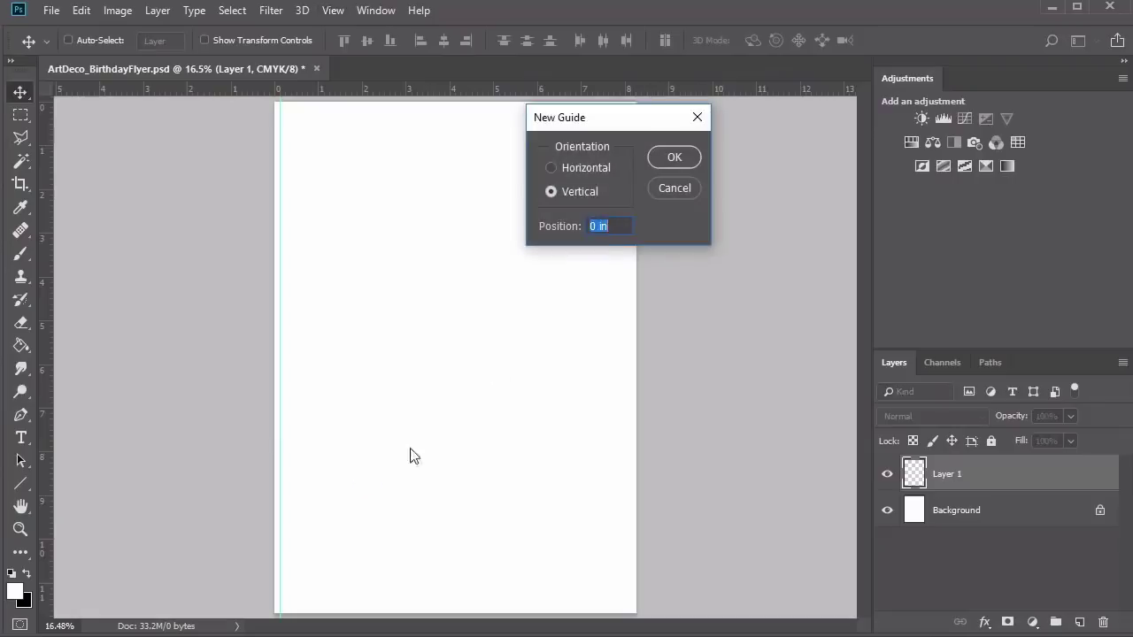
left_click(675, 157)
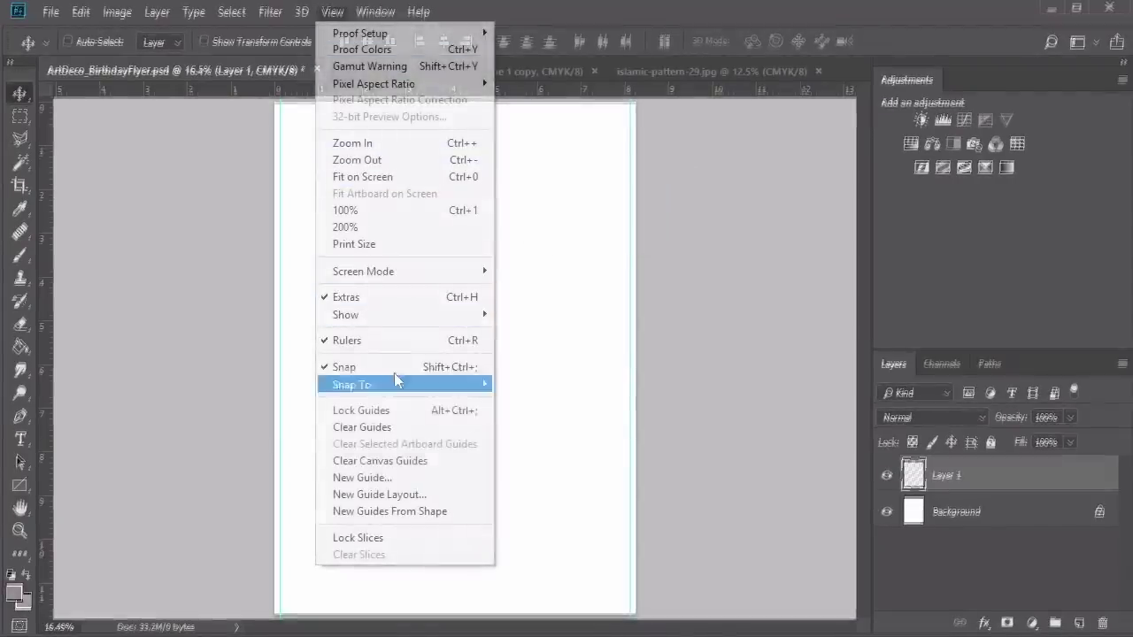
Add horizontal guides at 11.568 in and 0.125 in
left_click(395, 476)
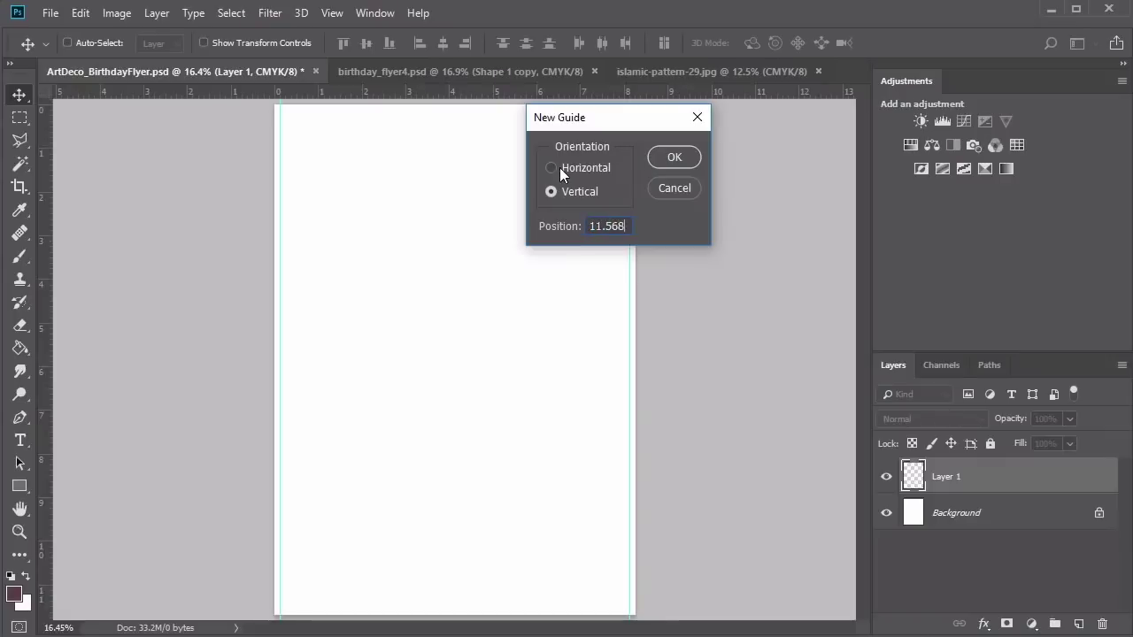
left_click(674, 157)
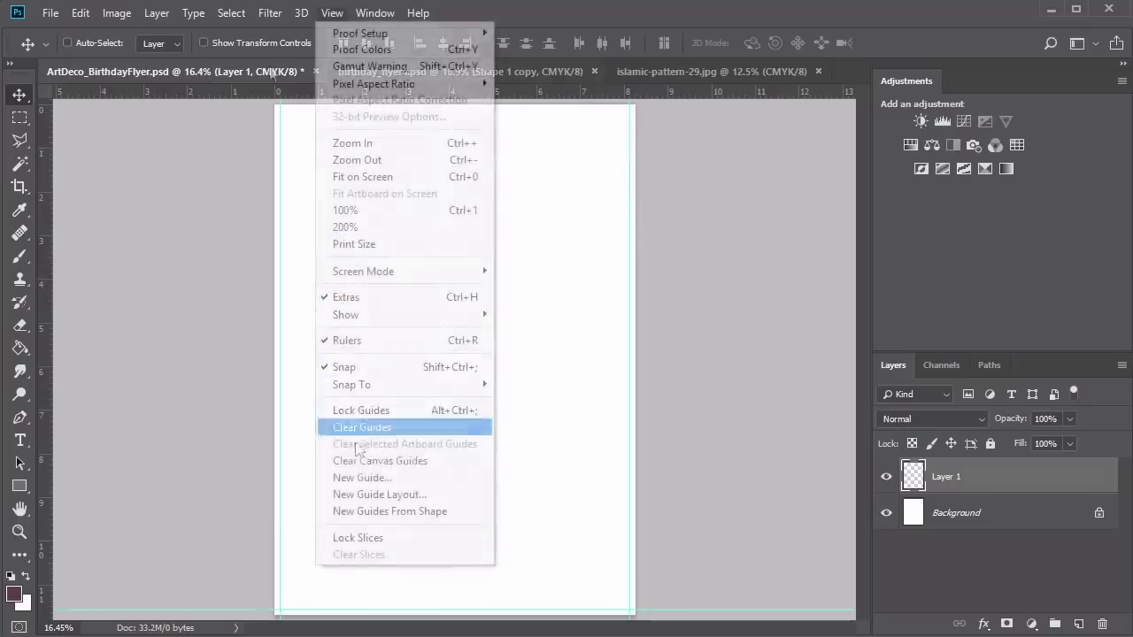
left_click(393, 478)
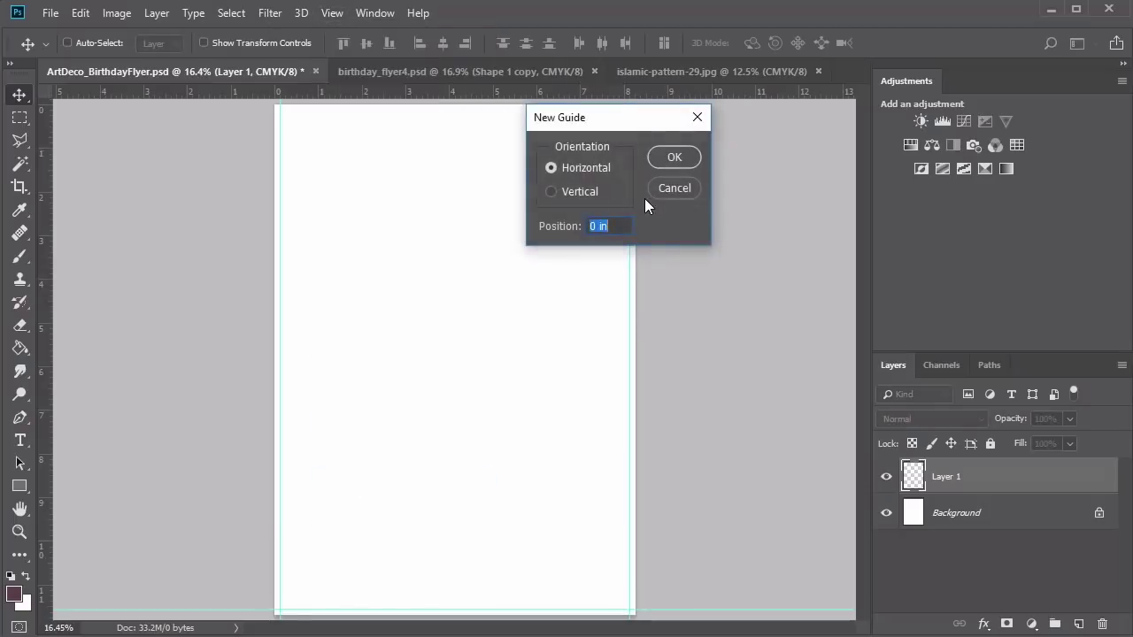
type(".125")
left_click(672, 159)
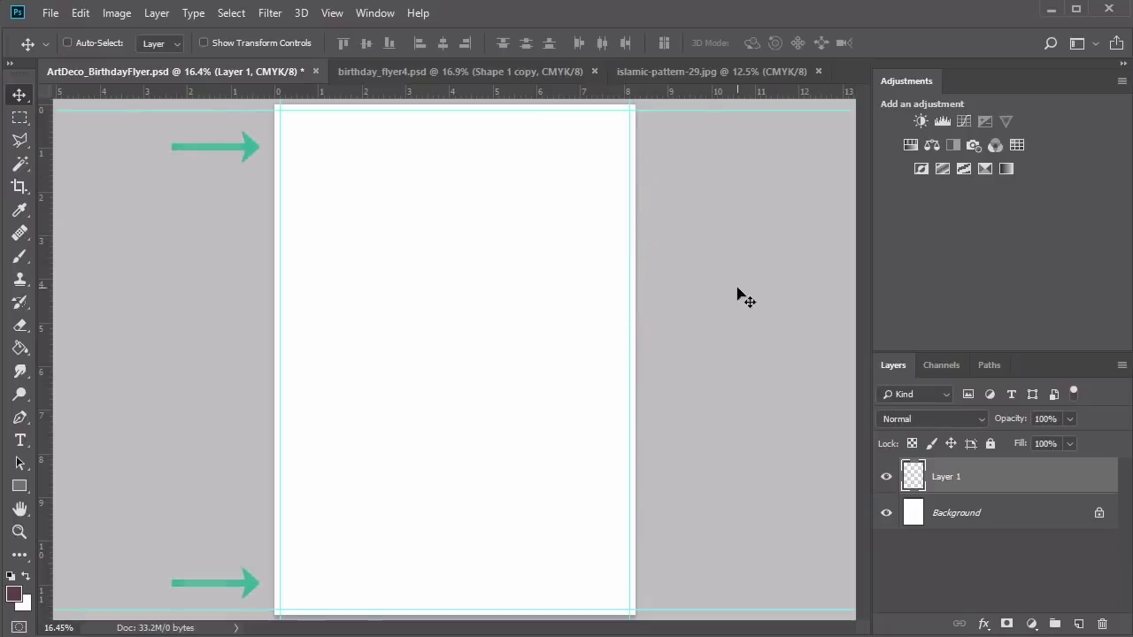
Select the small squares outside the guide intersections at all four page corners as one combined marquee selection
key("z")
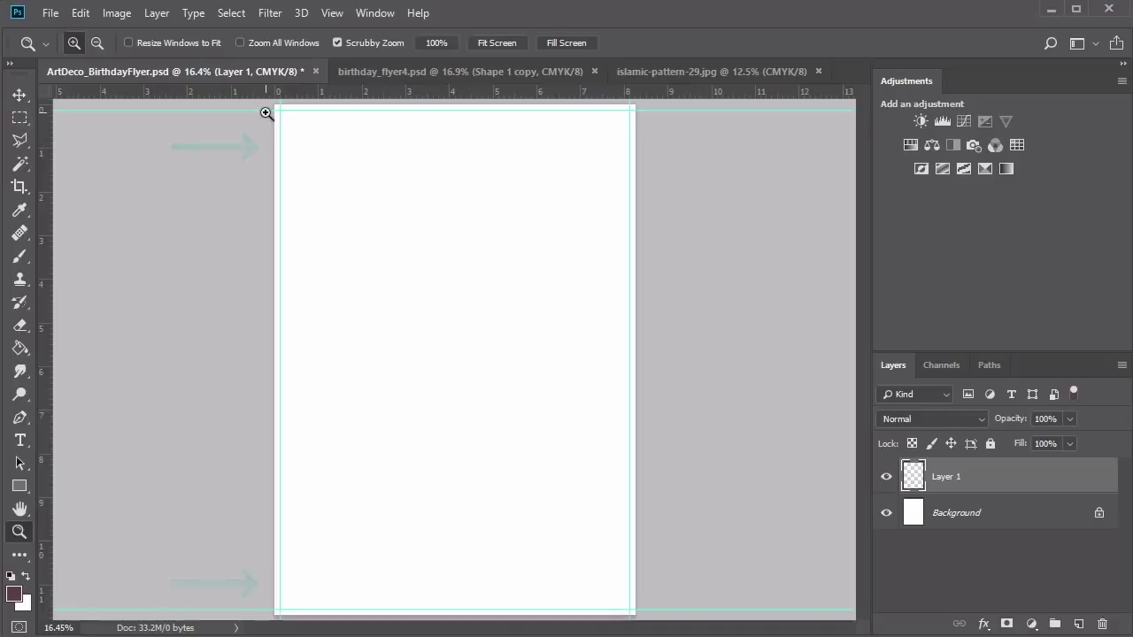
left_click(264, 114)
left_click(265, 115)
left_click_drag(163, 142, 114, 154)
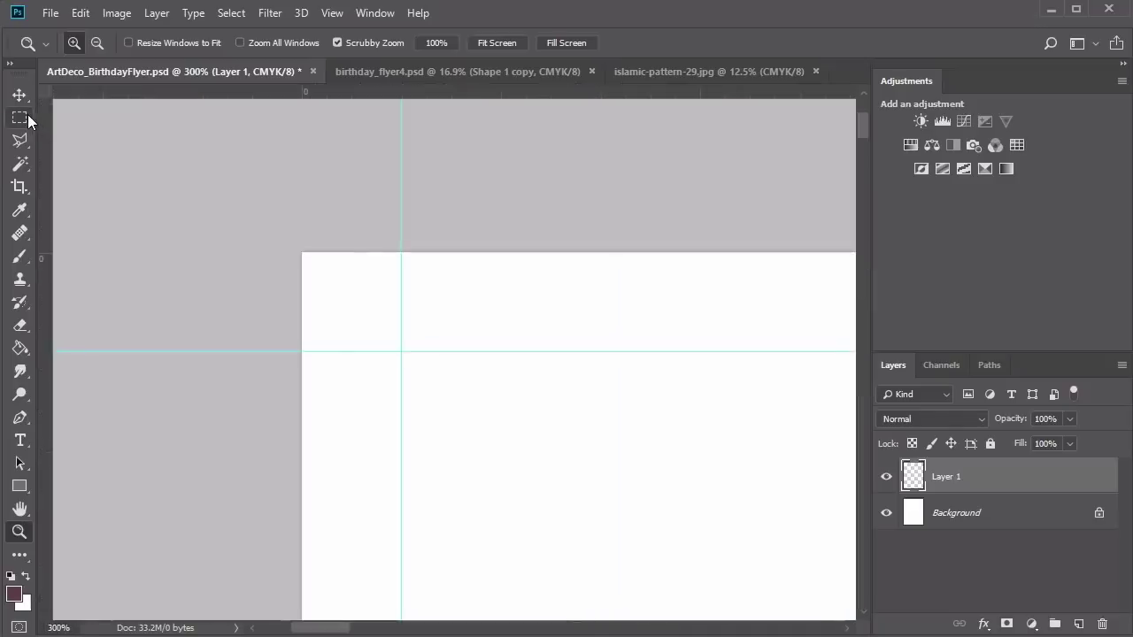
left_click(23, 119)
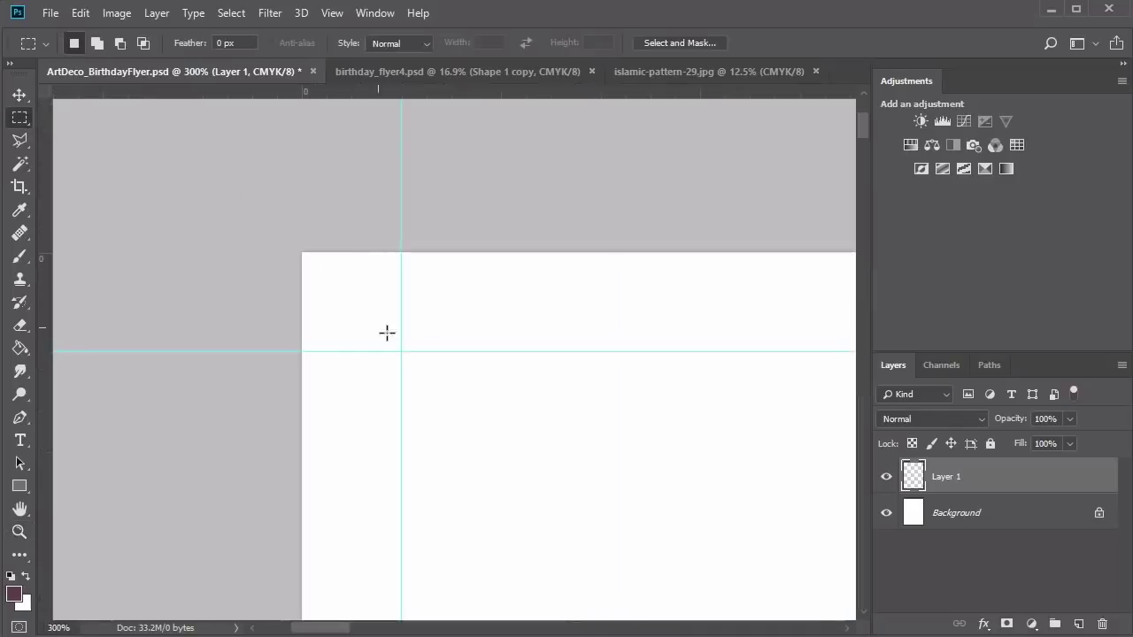
left_click_drag(401, 252, 268, 339)
scroll(268, 339, "down", 10)
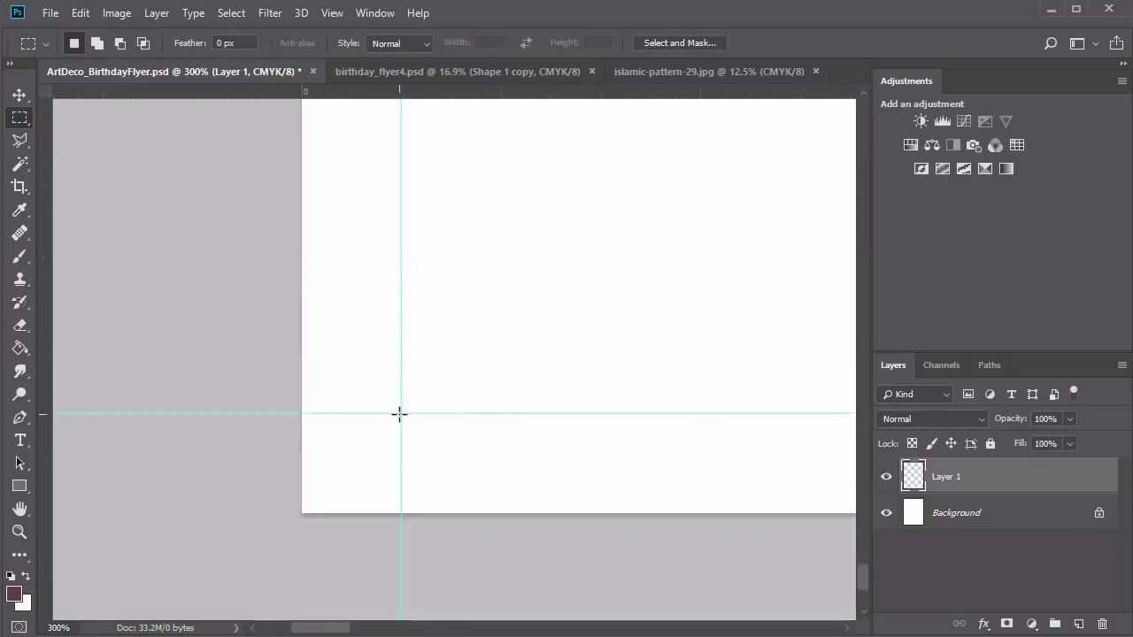
key("shift")
left_click_drag(400, 413, 243, 604)
left_click_drag(320, 628, 782, 627)
left_click_drag(863, 578, 863, 124)
left_click_drag(453, 412, 513, 342)
Stroke the four corner selections on Layer 1 in black (#000000) and clear the selection
key("z")
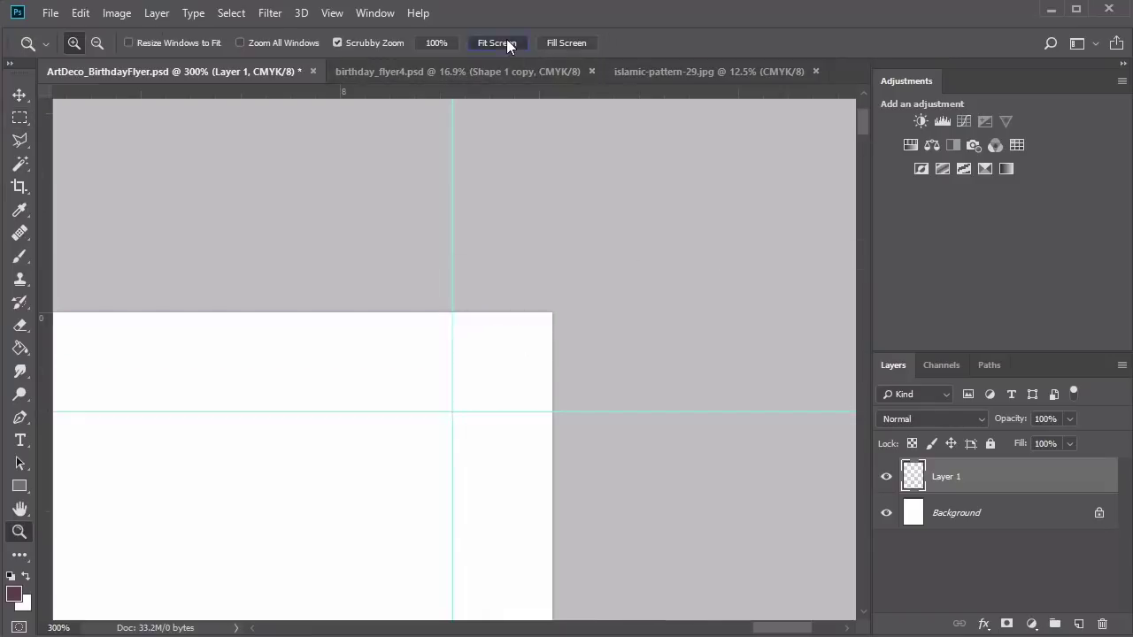
left_click(506, 41)
key("m")
right_click(430, 296)
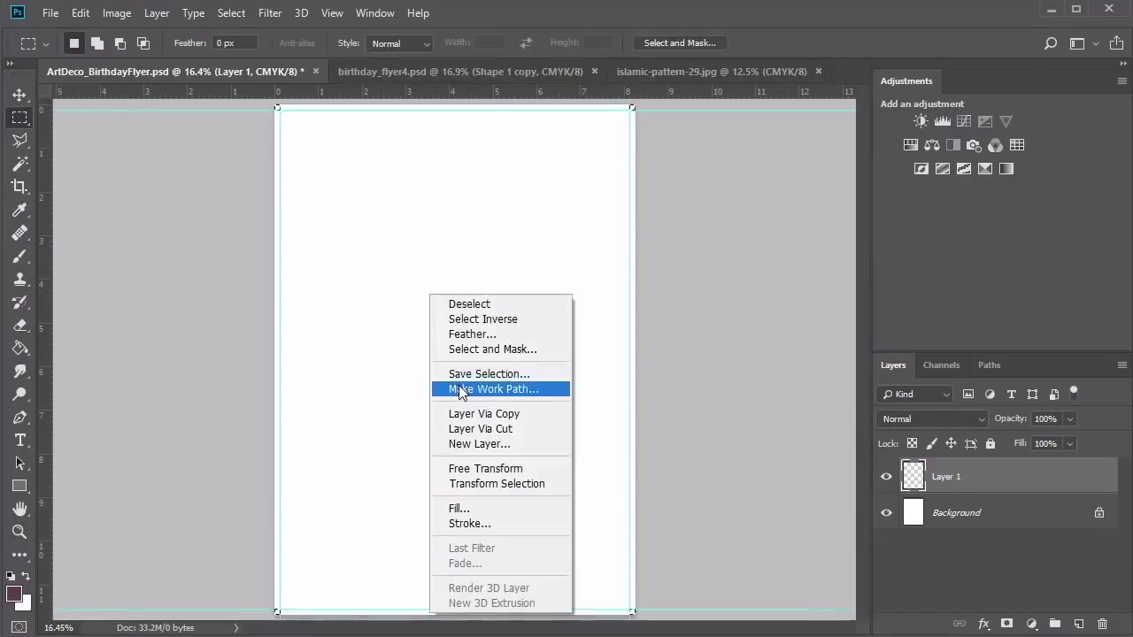
left_click(467, 524)
left_click(581, 179)
left_click_drag(811, 306, 810, 394)
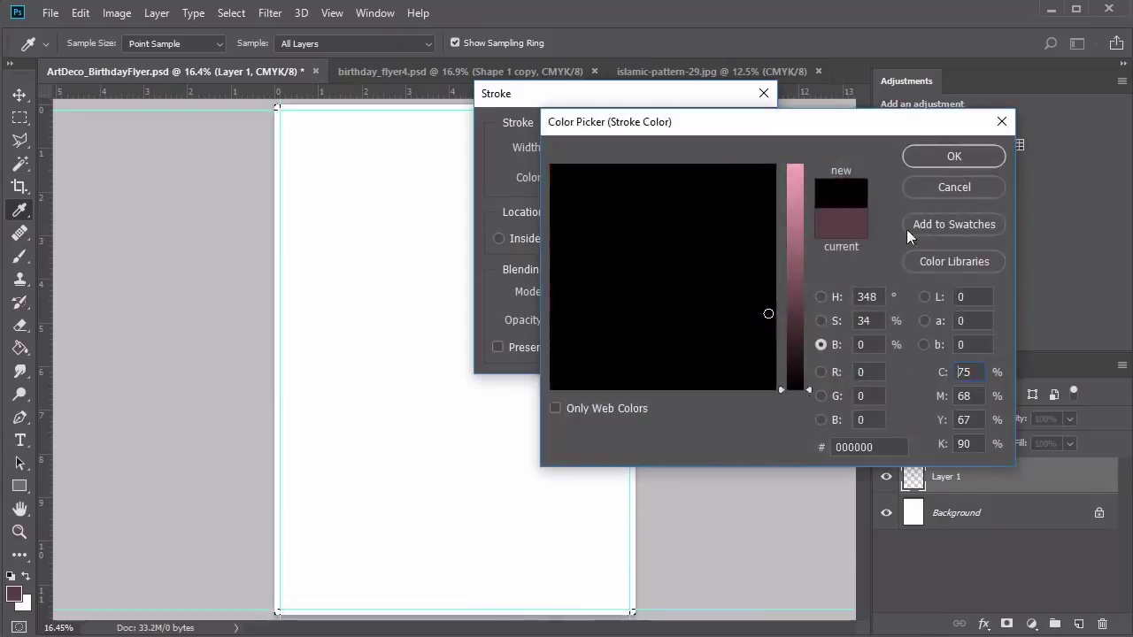
left_click(912, 158)
left_click(739, 132)
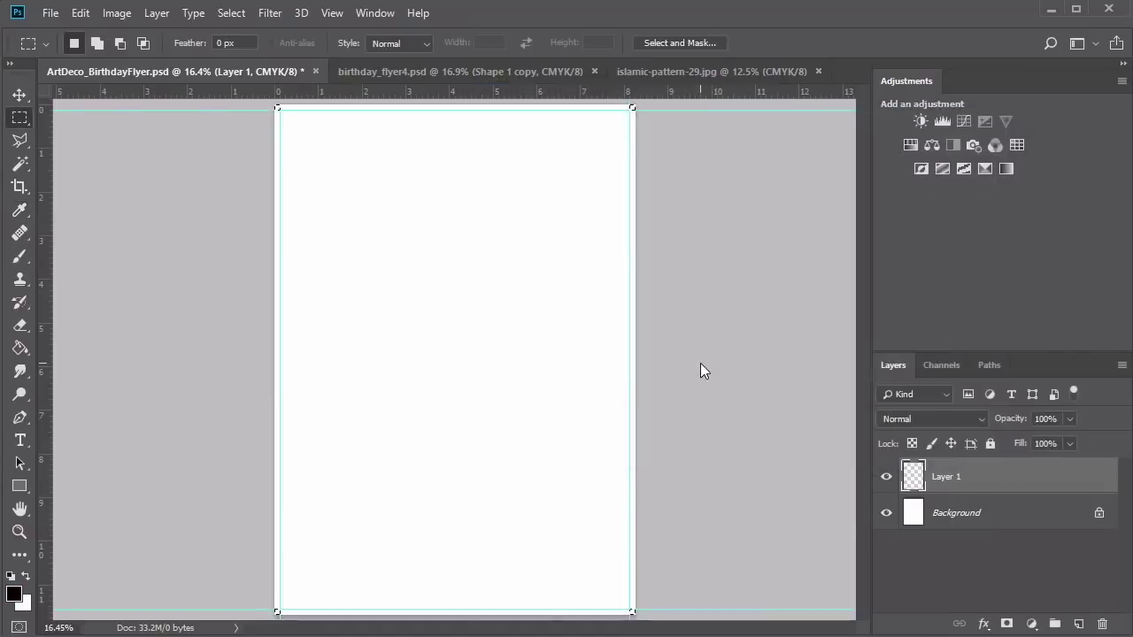
right_click(470, 332)
left_click(503, 343)
key("z")
Rename the layer with the corner marks to Cropmarks and color-label it red
double_click(946, 476)
type("Cropmarks")
key("Return")
right_click(949, 483)
left_click(989, 633)
Move the new empty layer below Cropmarks and fill it with black
key("v")
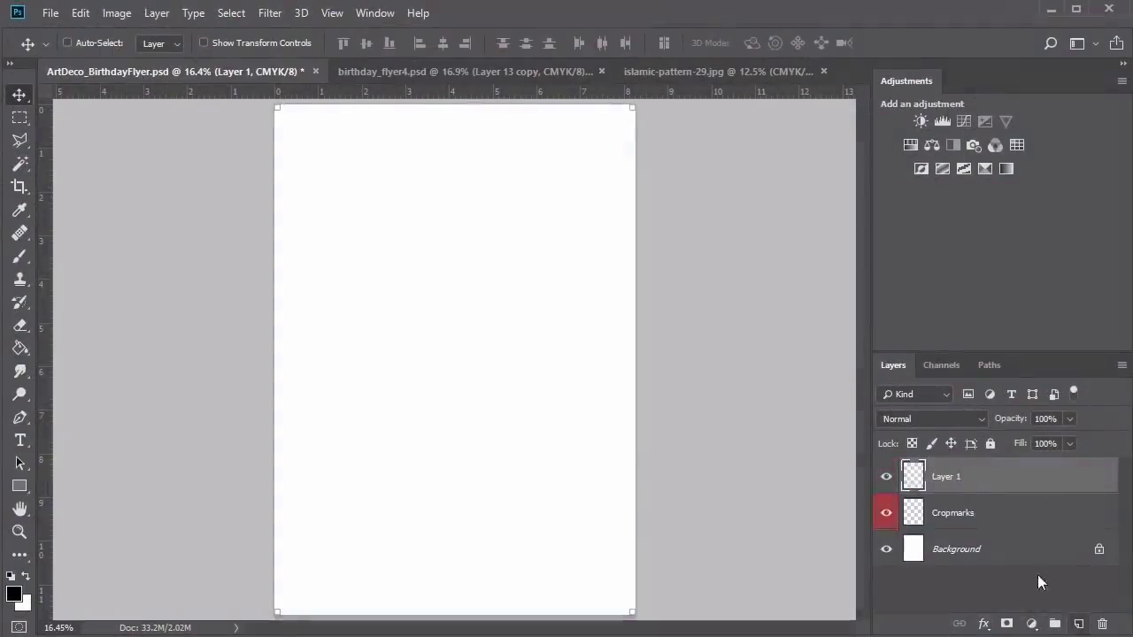
left_click_drag(991, 478, 991, 520)
key("g")
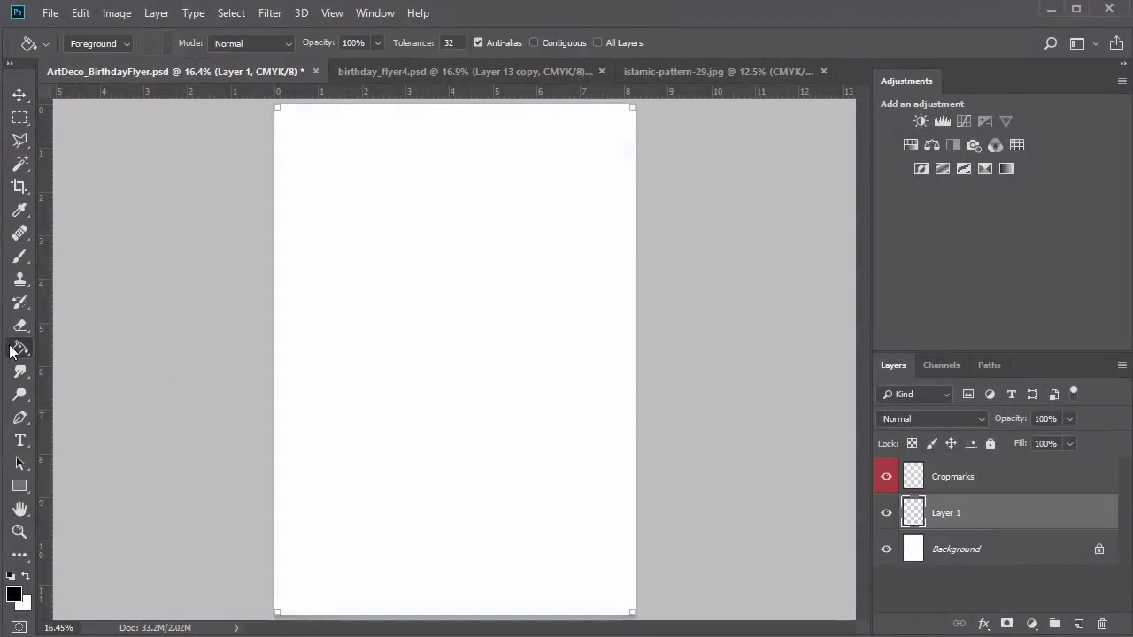
left_click(487, 378)
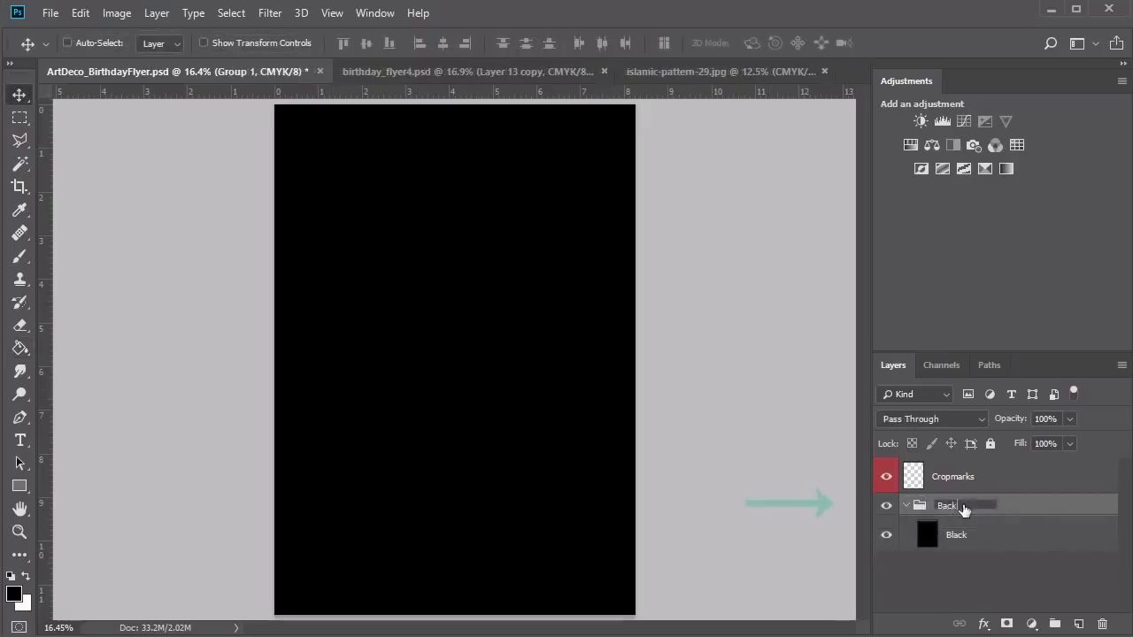
Name the group holding the Black layer Background and add an empty layer above Black inside it
type("ground")
key("Return")
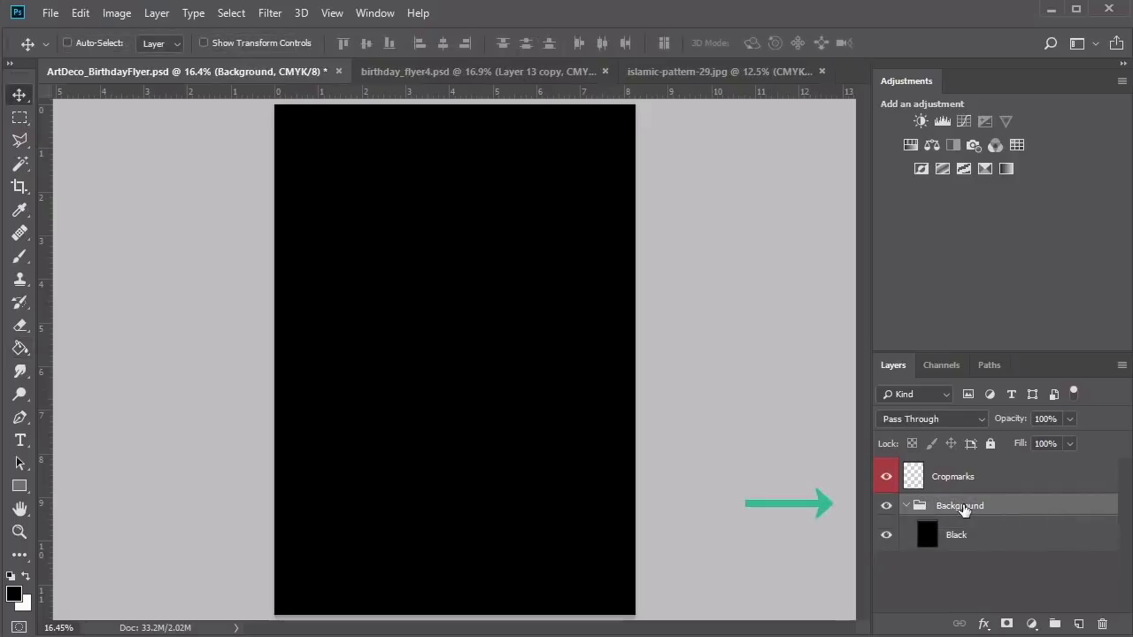
left_click(1002, 547)
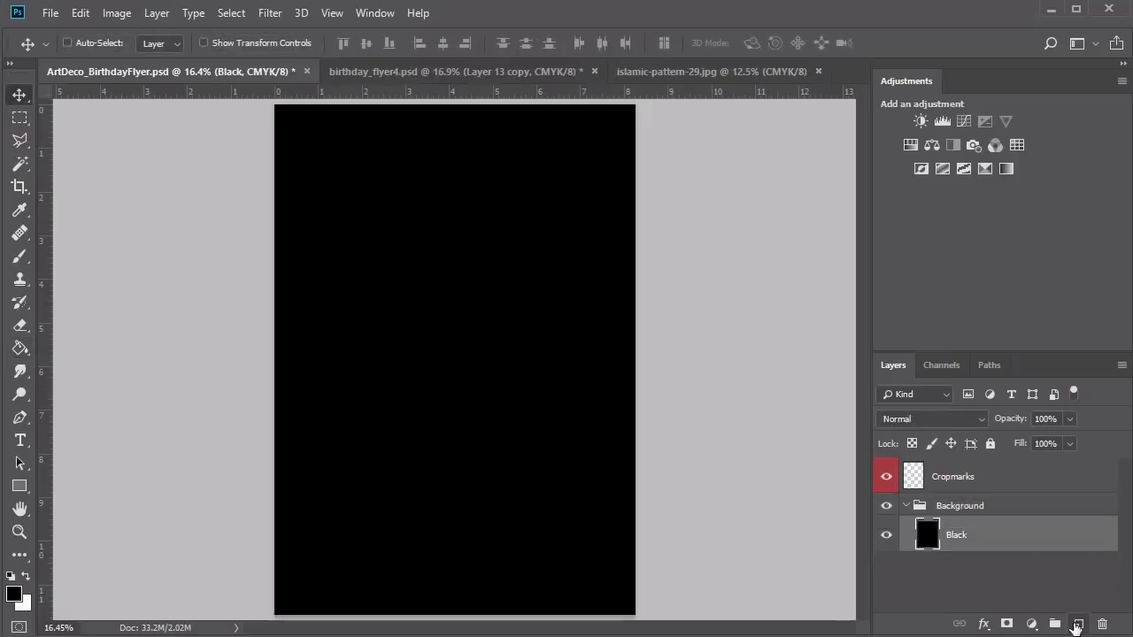
left_click(1076, 625)
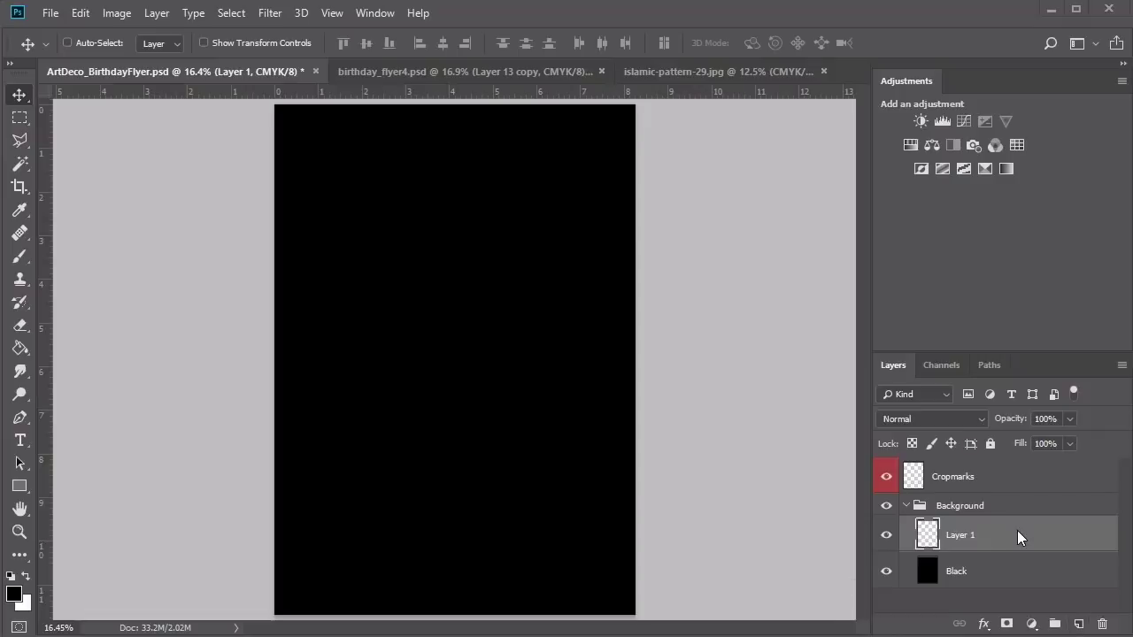
Copy the whole line pattern from islamic-pattern-29.png into the empty layer of the ArtDeco_BirthdayFlyer document
left_click(707, 74)
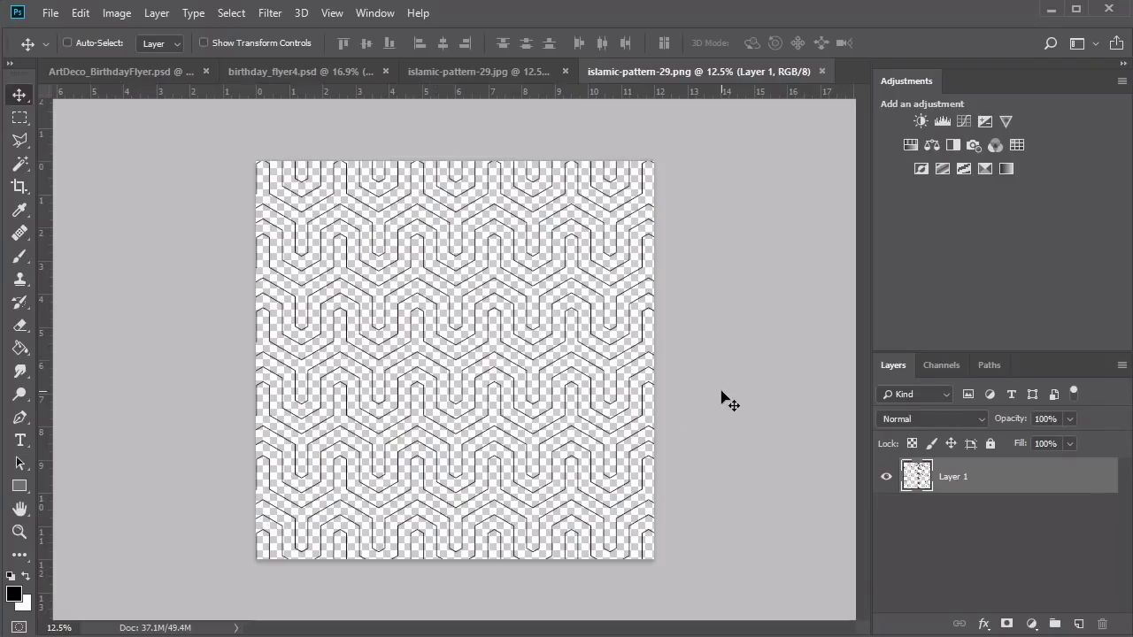
key("ctrl+a")
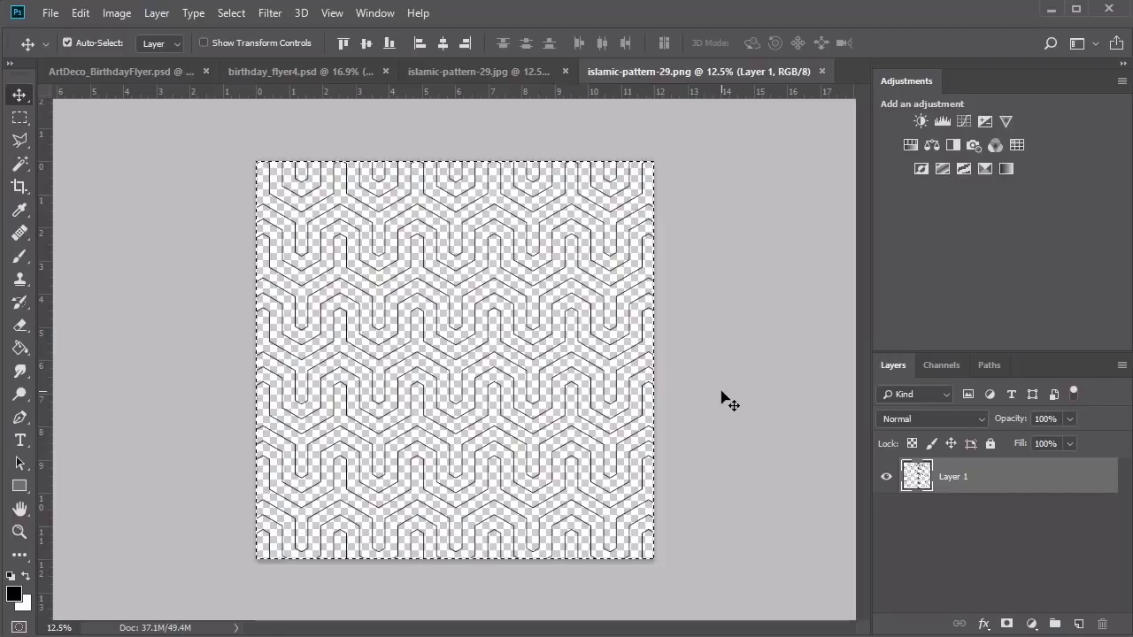
key("ctrl")
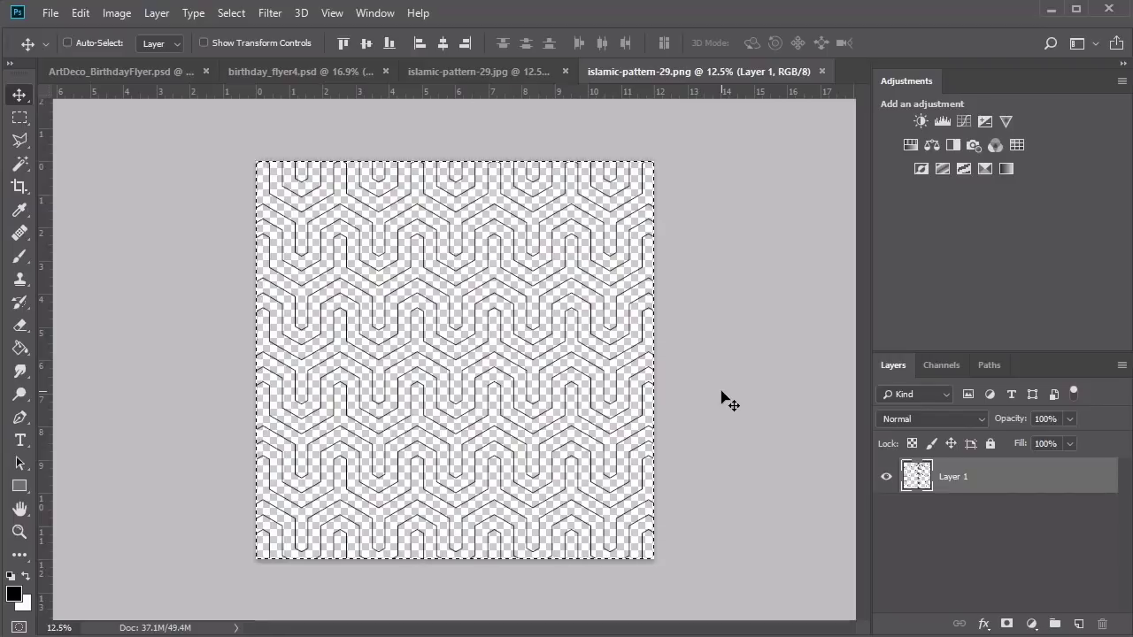
left_click(184, 73)
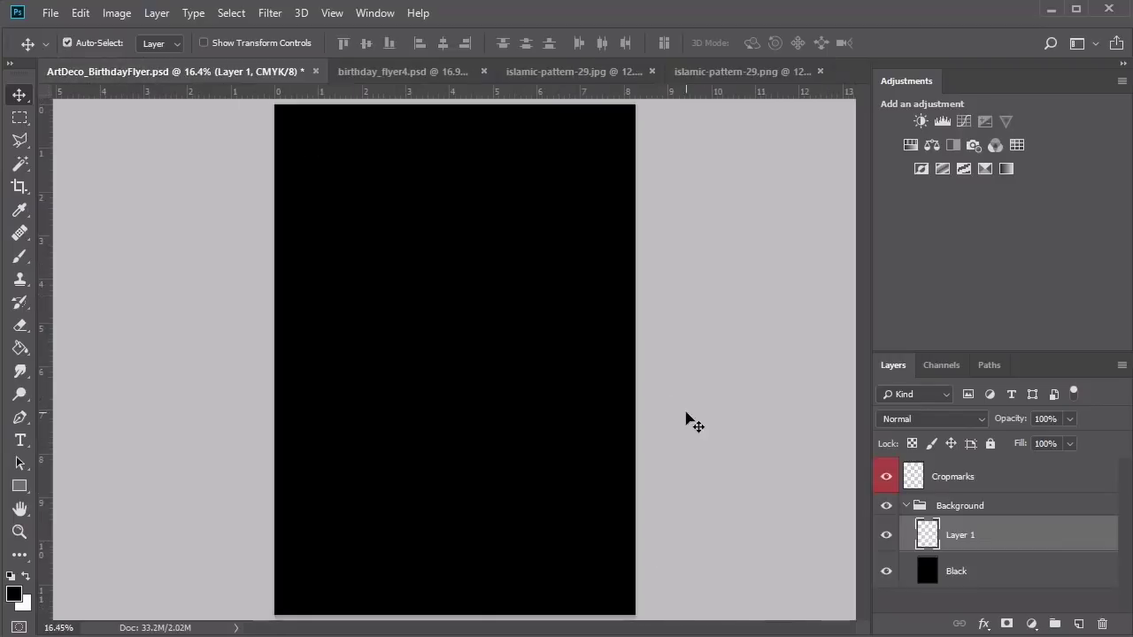
key("ctrl+v")
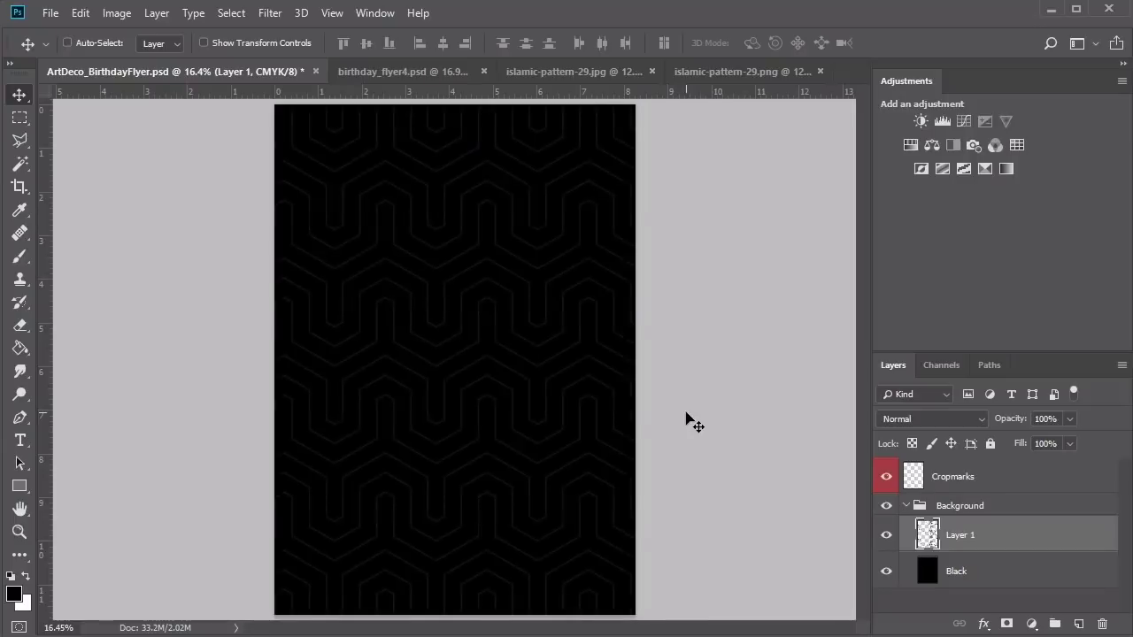
Rename the layer holding the pasted line pattern to Art Deco Pattern
key("z")
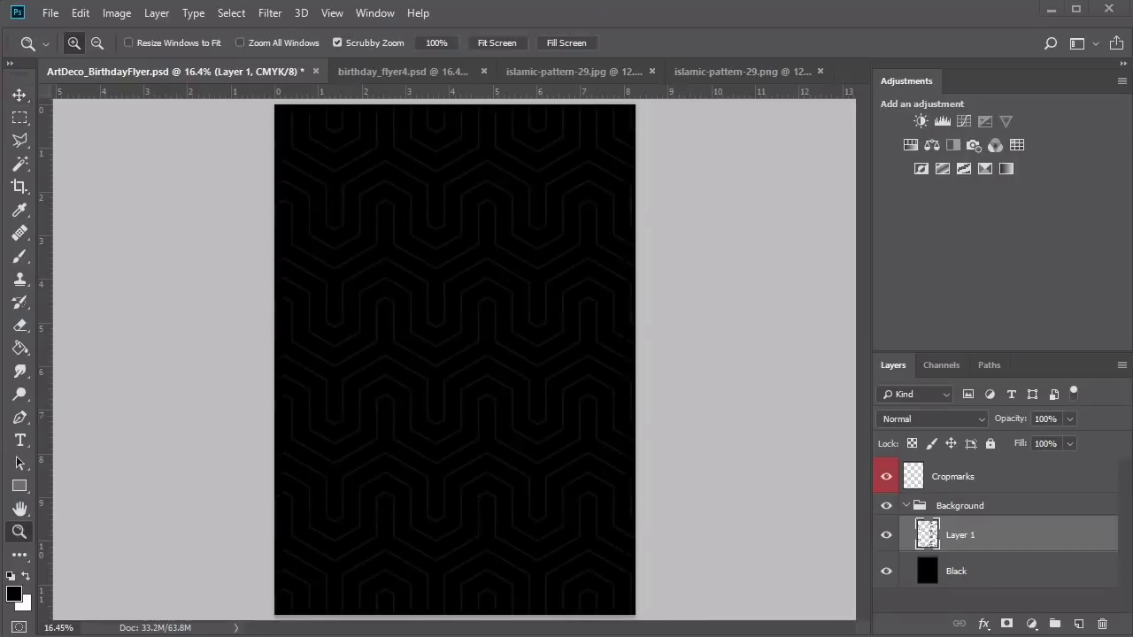
double_click(973, 534)
type("A")
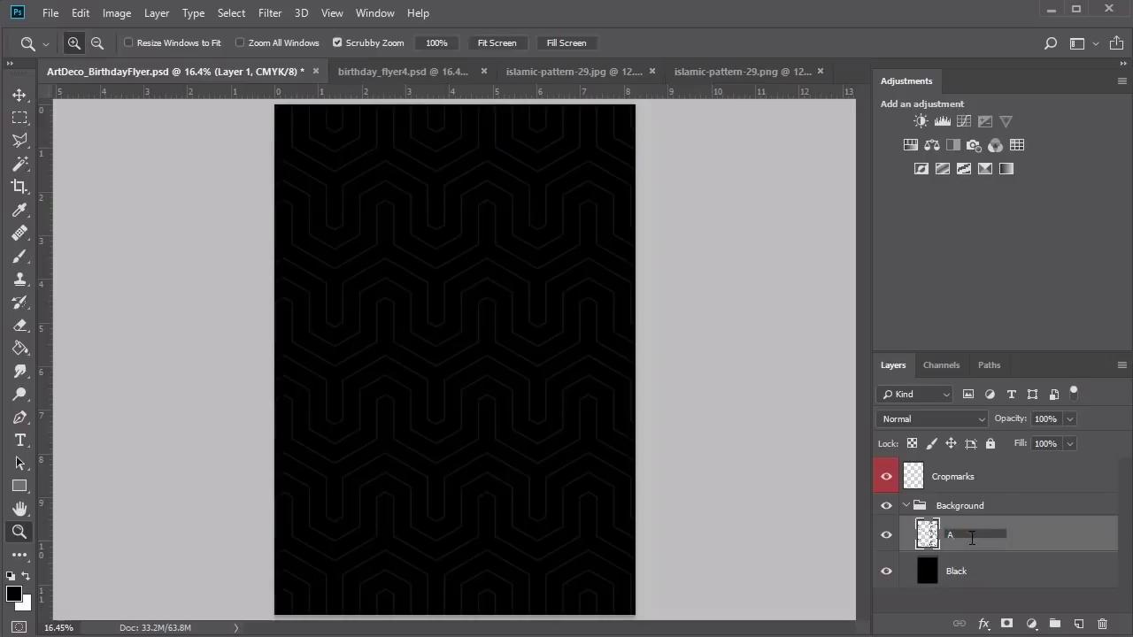
type("rt Deco Pattern")
key("Return")
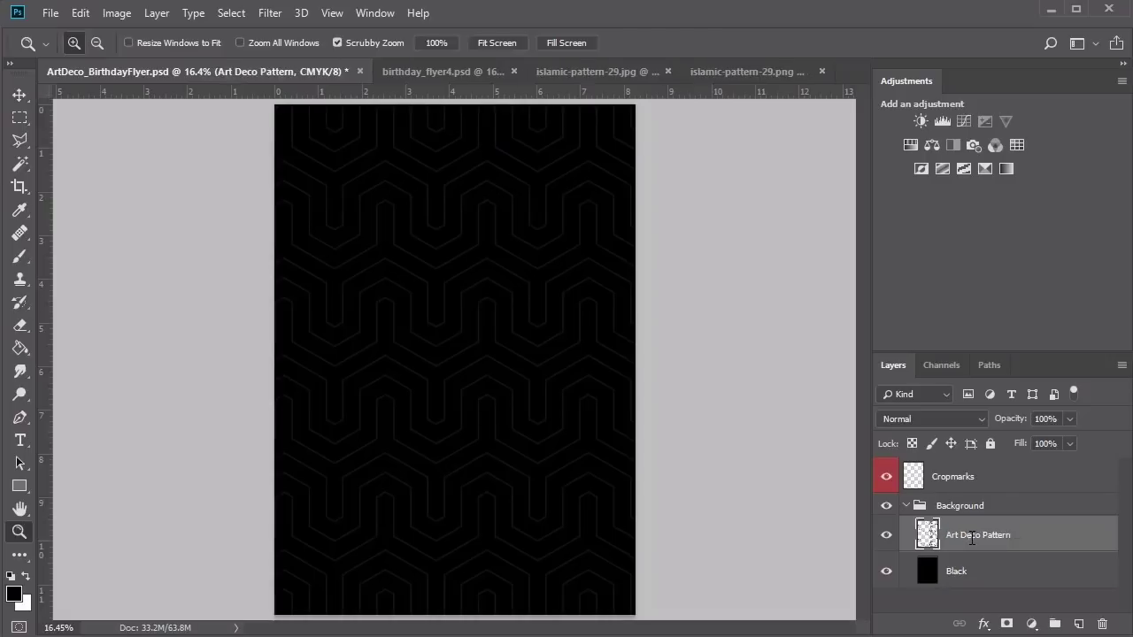
Give the Art Deco Pattern layer a Color Overlay of #b77b2b in Color Dodge mode at 100% opacity
key("v")
right_click(1009, 537)
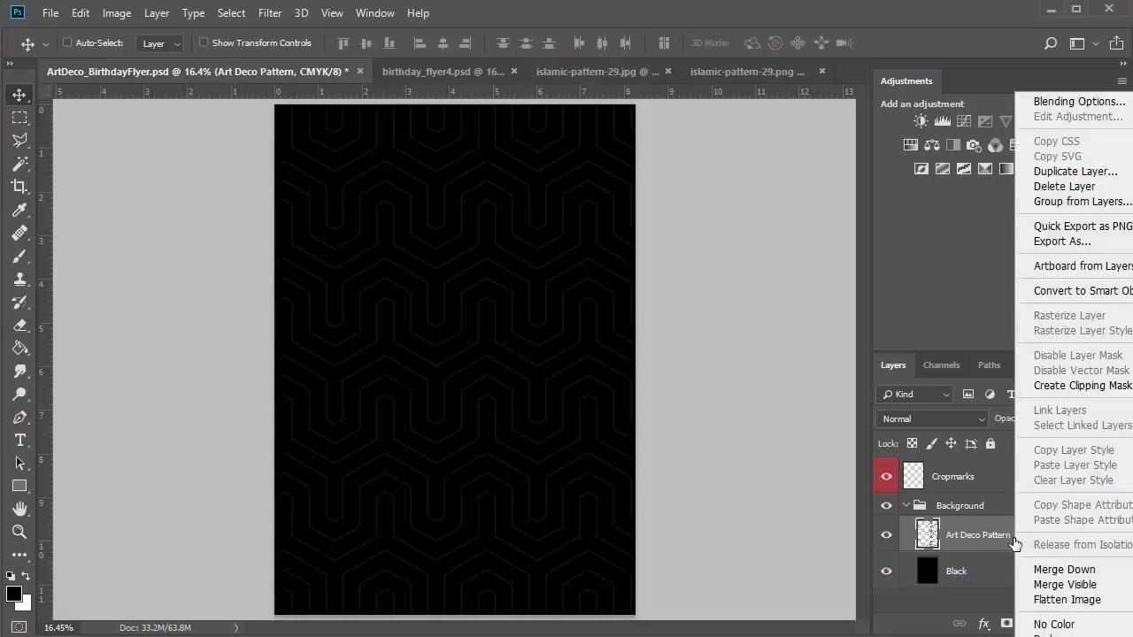
left_click(1047, 101)
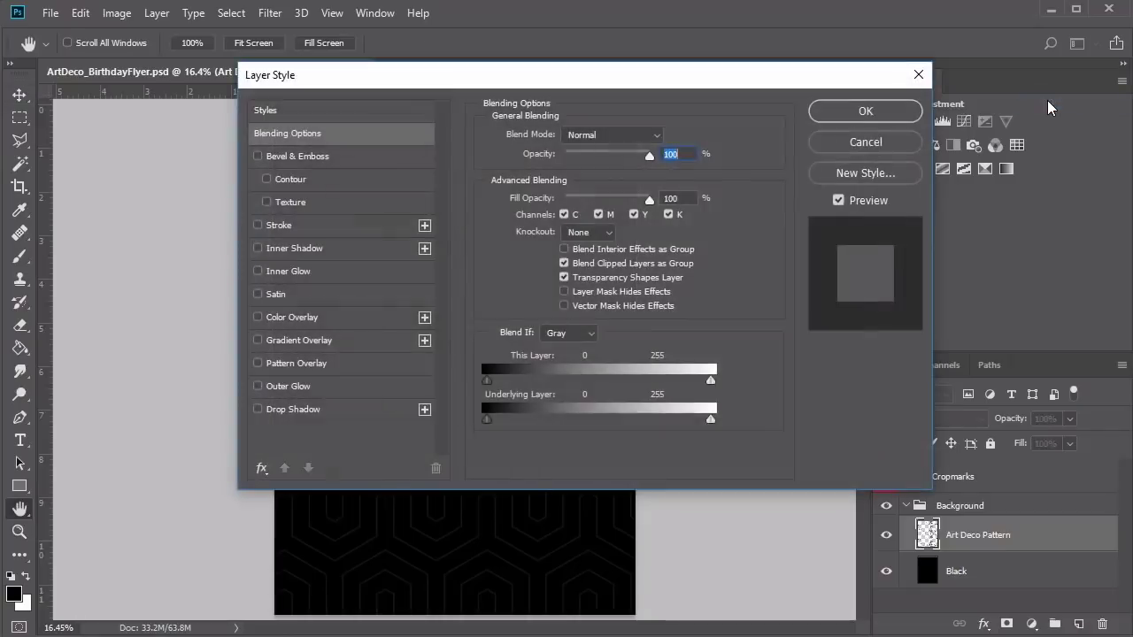
left_click(361, 324)
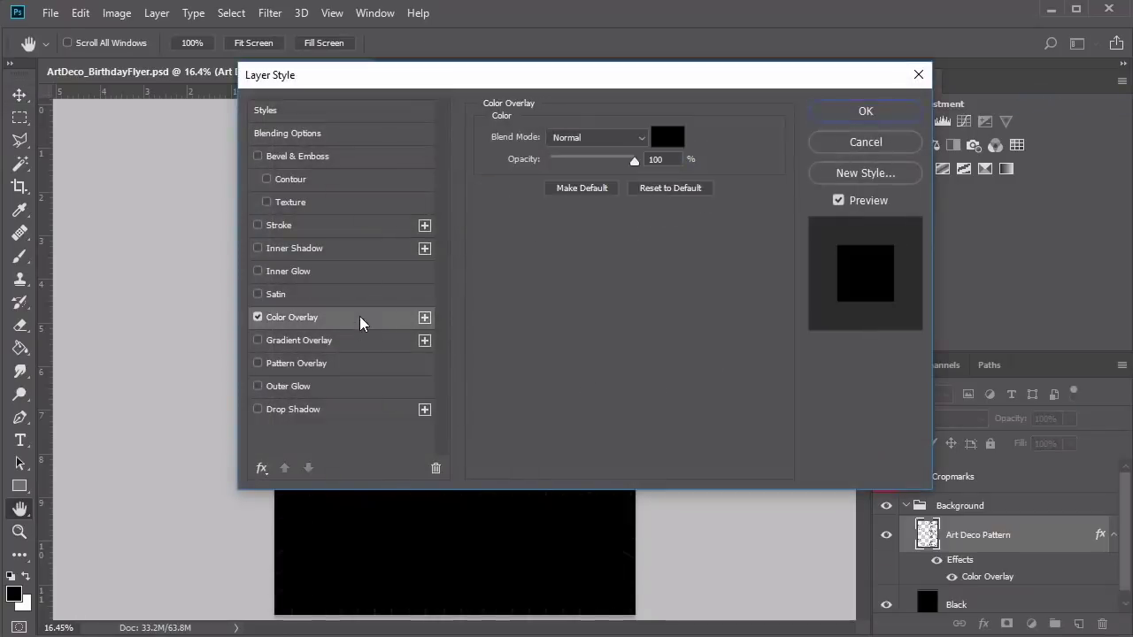
left_click(668, 135)
type("b77b2b")
key("Return")
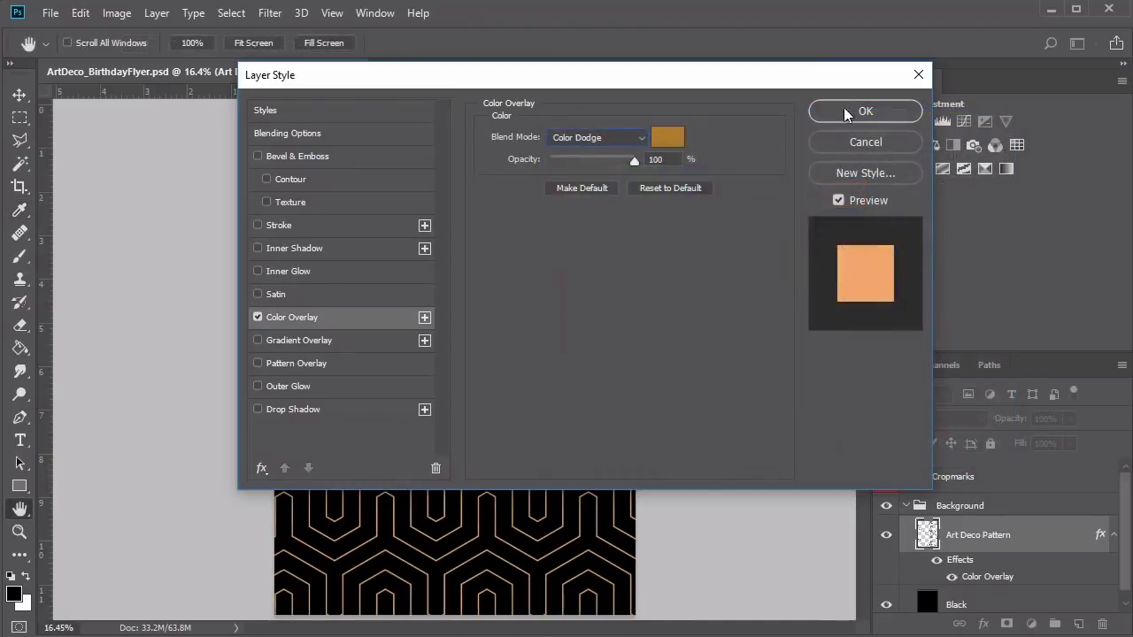
left_click(846, 113)
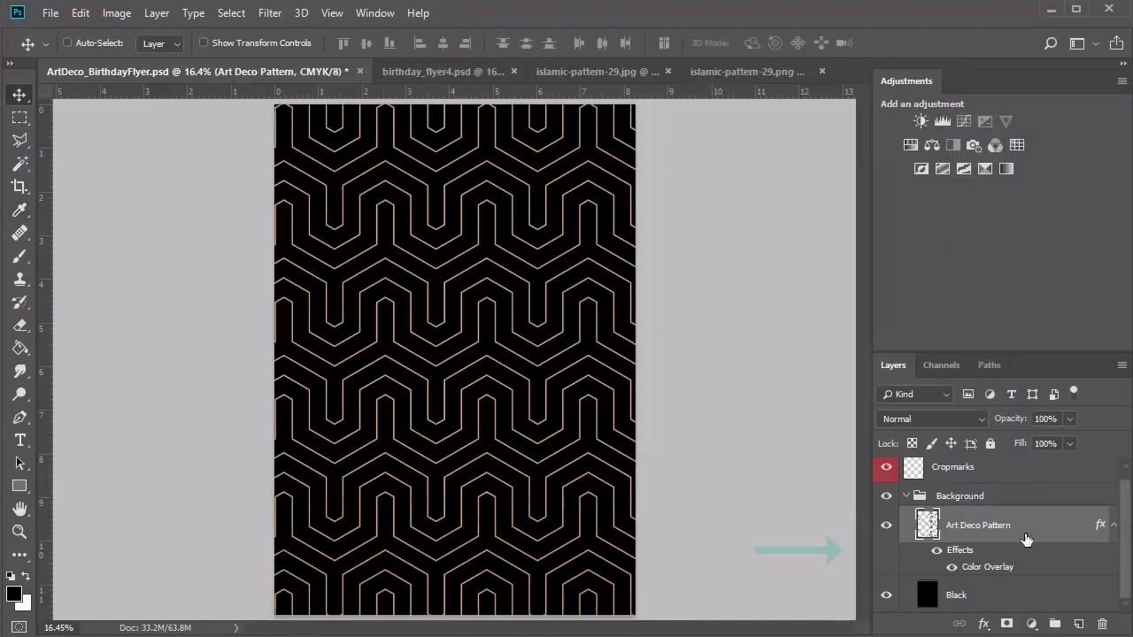
Add a black 3 px inside Stroke at 100% opacity to the Art Deco Pattern layer and inspect the thinner lines
double_click(990, 568)
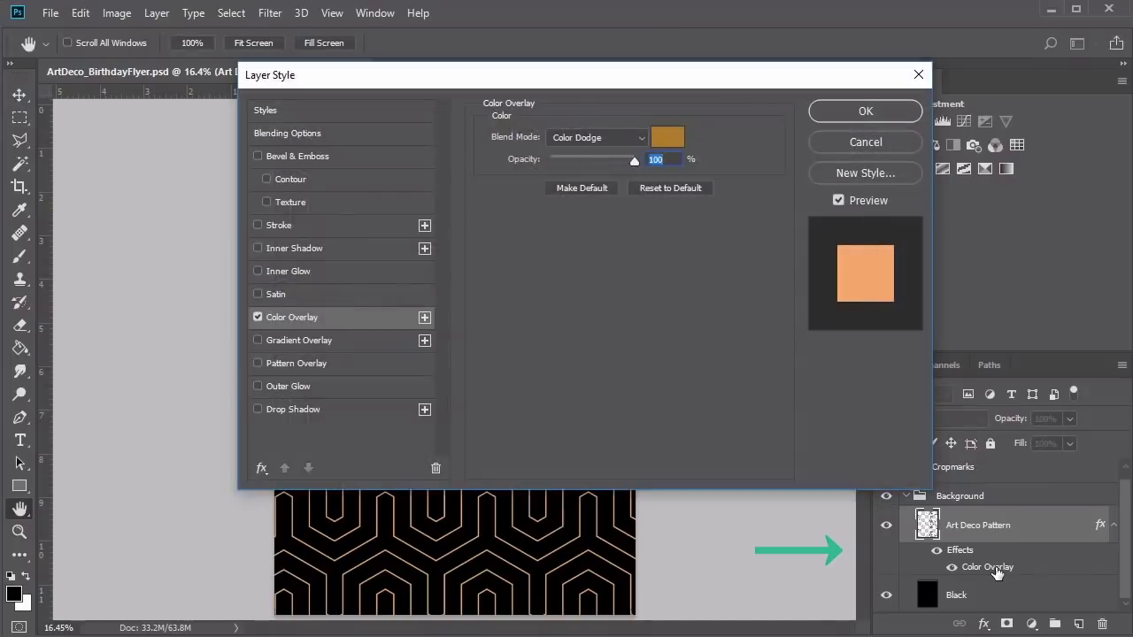
left_click(328, 225)
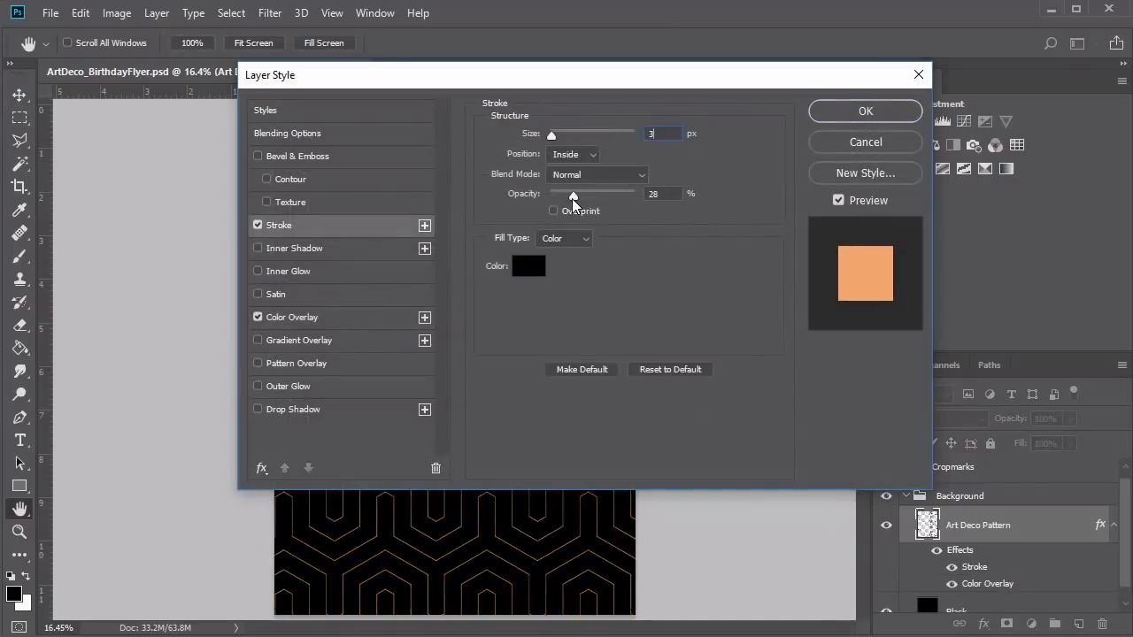
left_click_drag(573, 196, 655, 202)
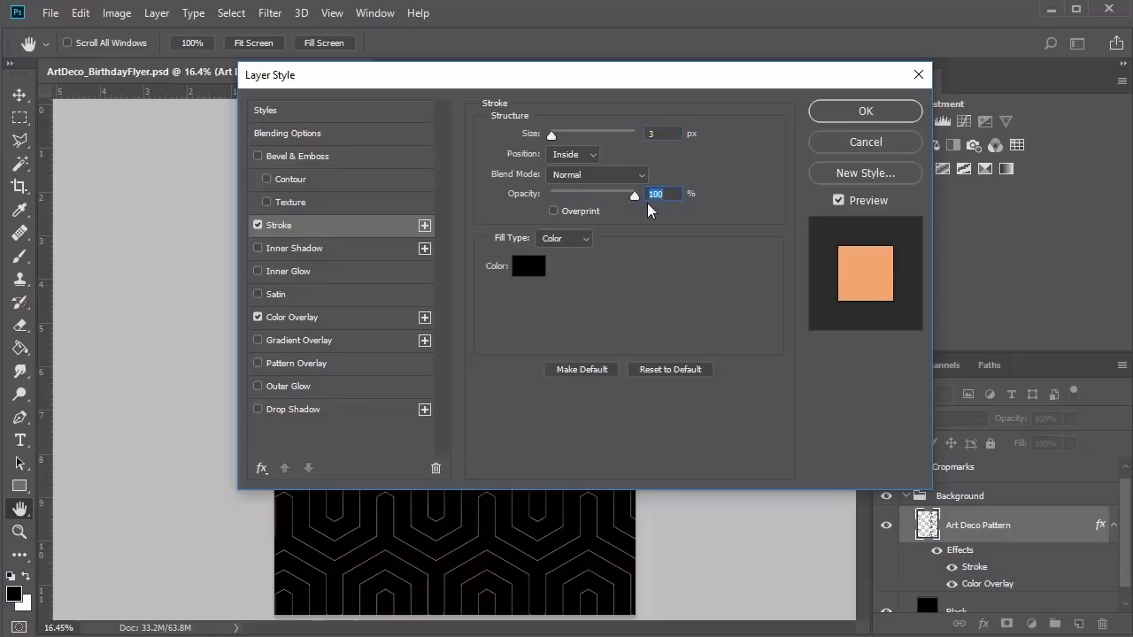
left_click(863, 113)
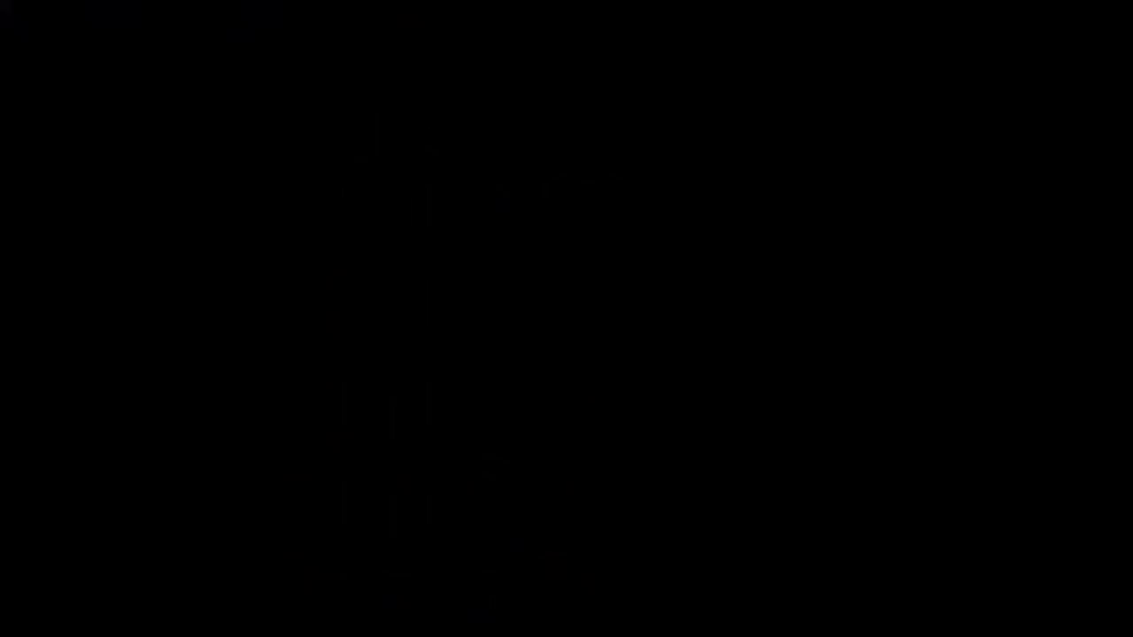
key("z")
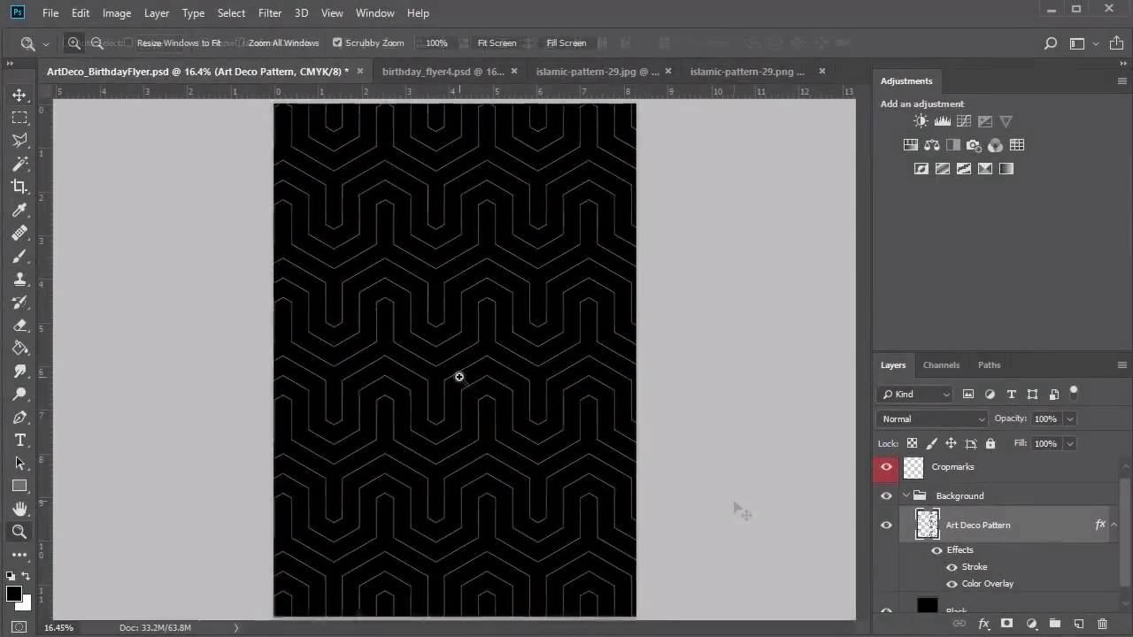
left_click(428, 372)
scroll(507, 440, "down", 3)
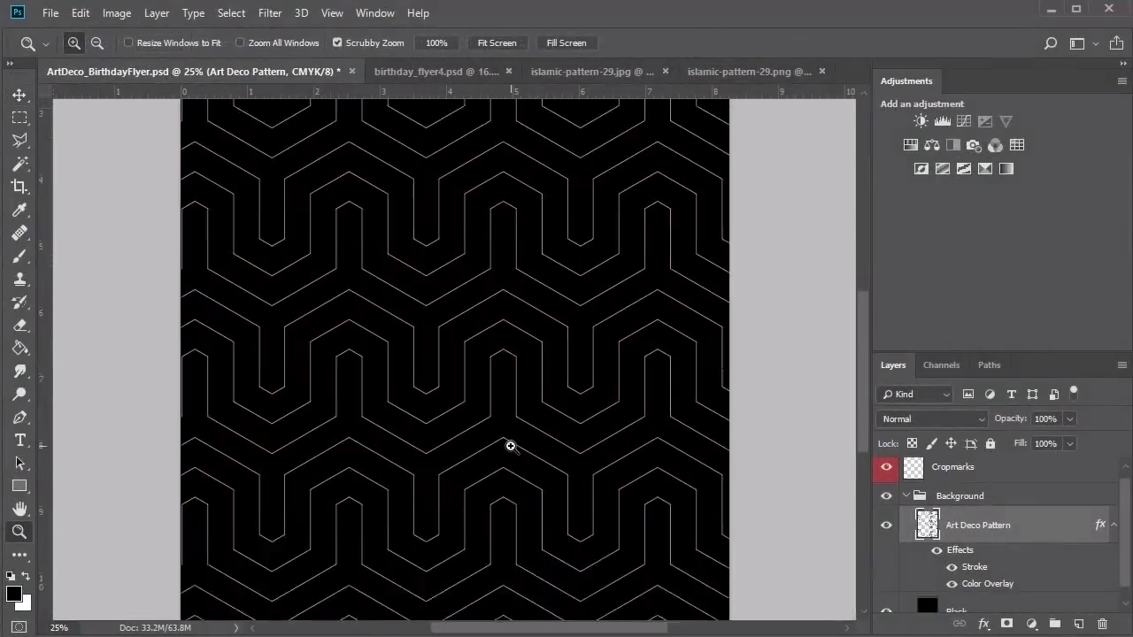
scroll(510, 446, "down", 3)
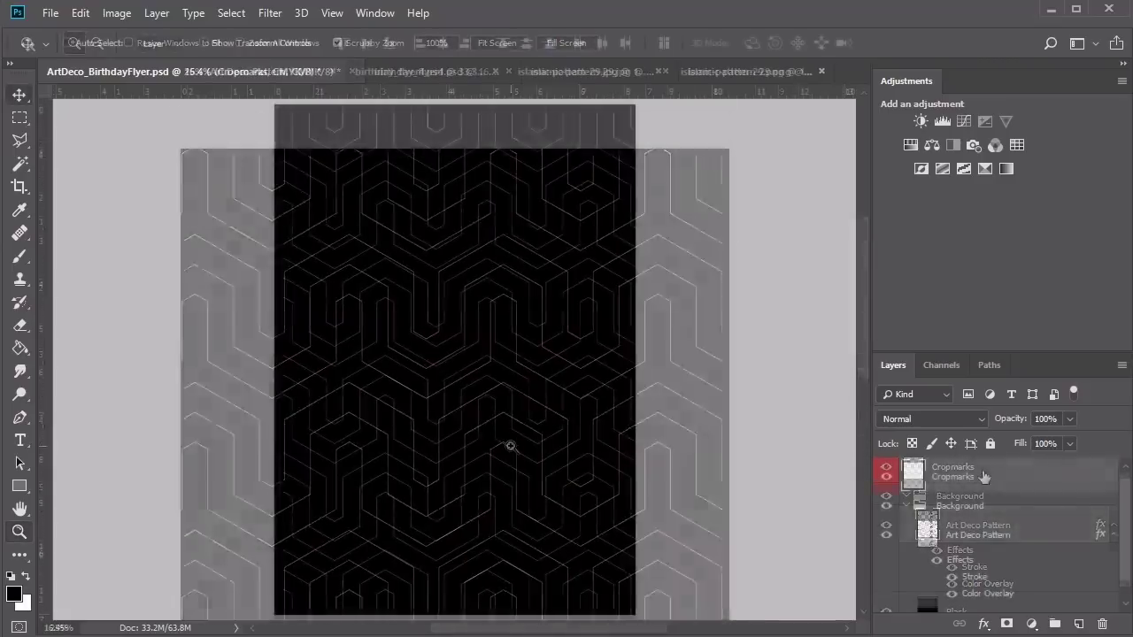
Give the Cropmarks layer a white Color Overlay in Color Dodge mode at 100% opacity
right_click(985, 478)
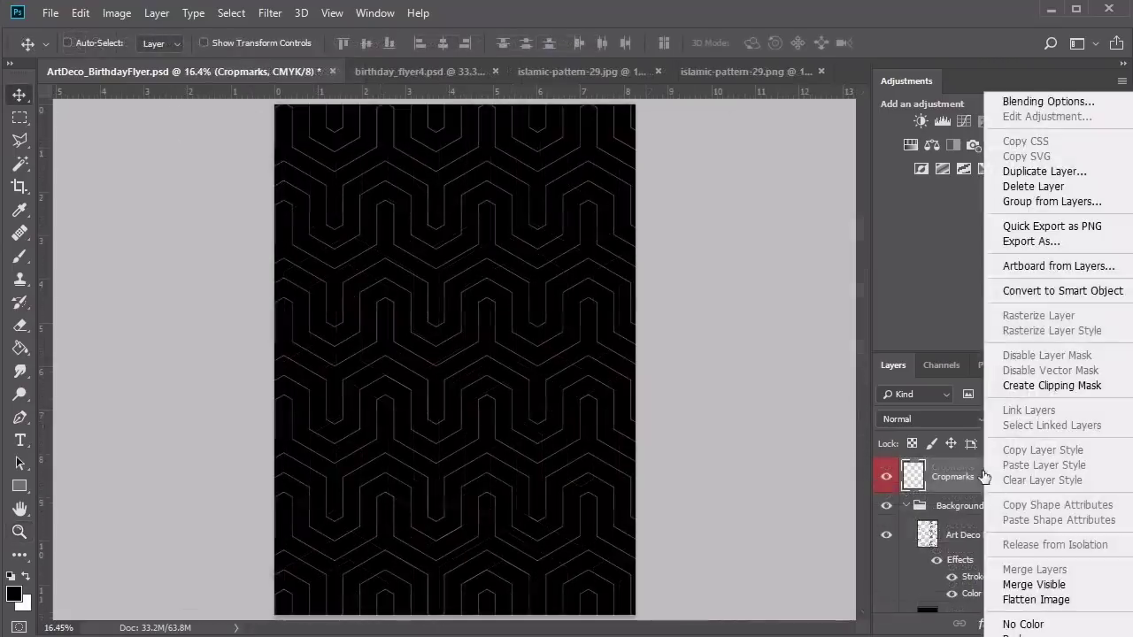
left_click(1054, 98)
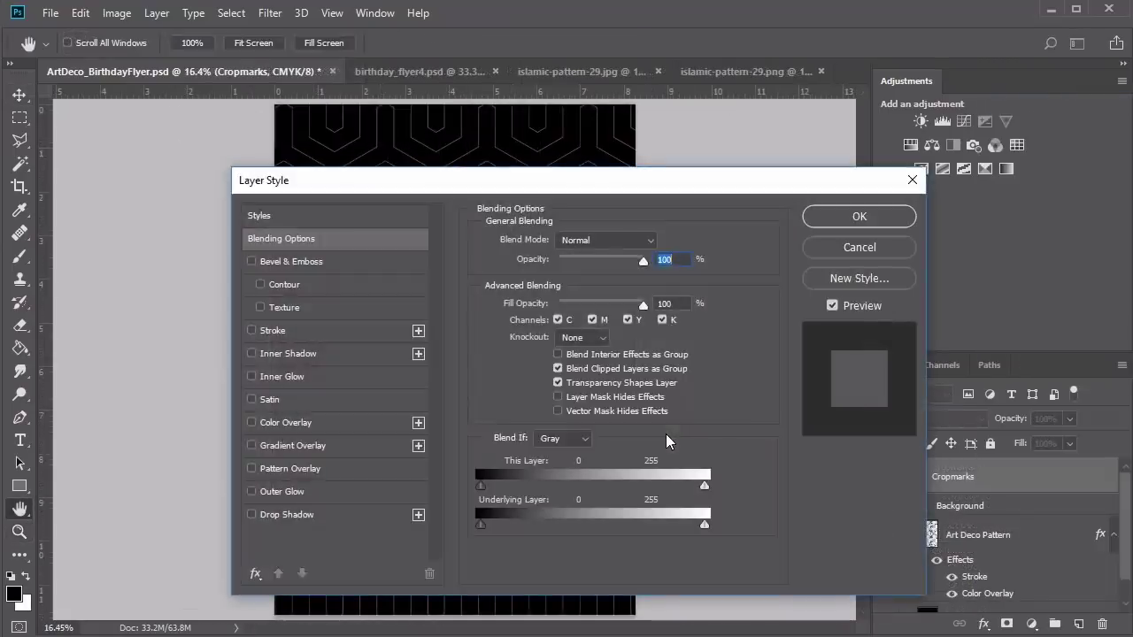
left_click(285, 422)
left_click(670, 242)
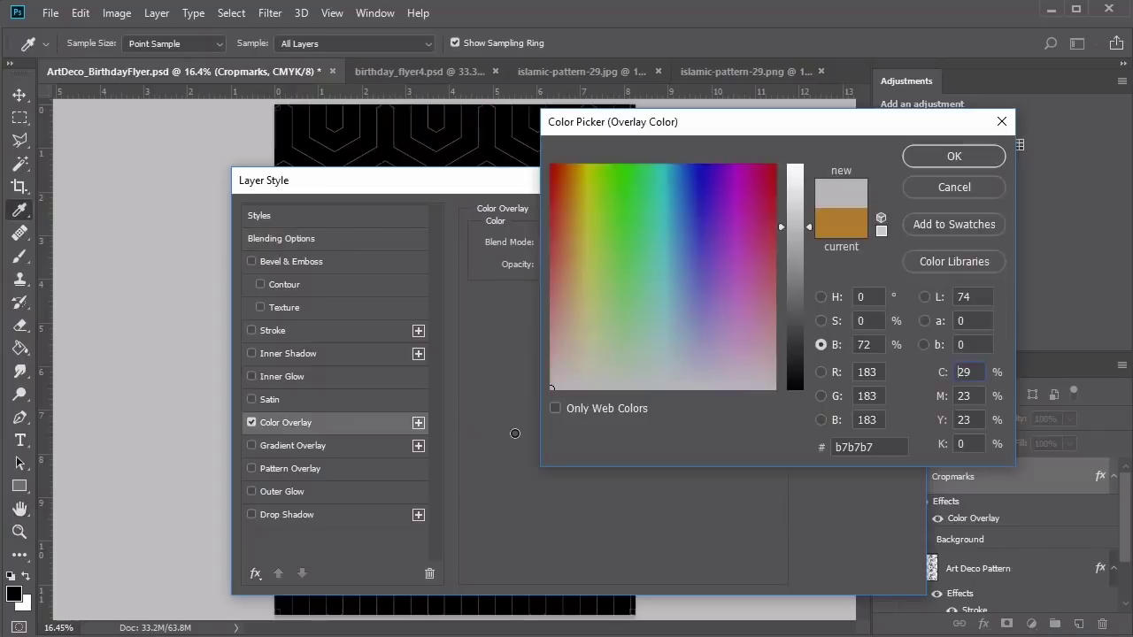
left_click_drag(804, 180, 793, 138)
left_click(953, 155)
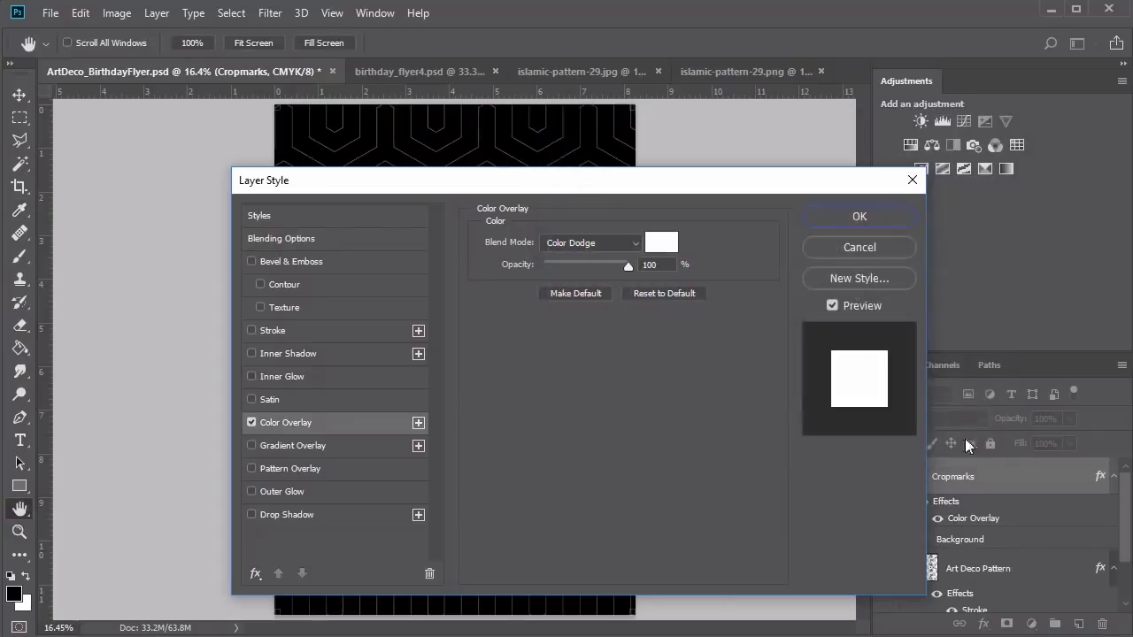
left_click(883, 222)
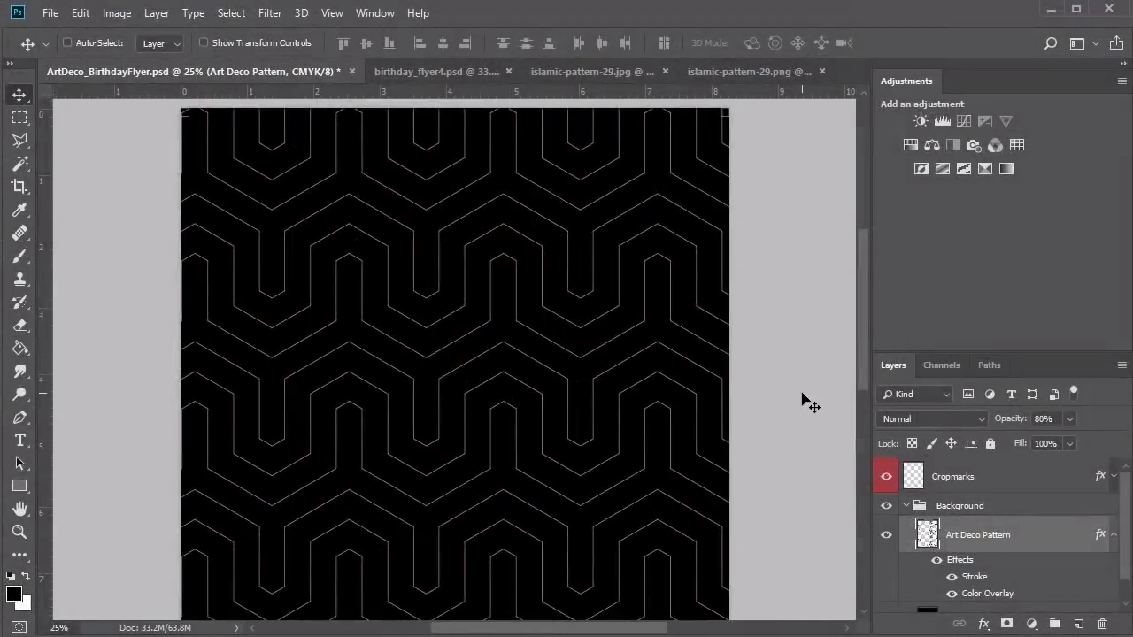
Nudge the Art Deco Pattern layer to the left so its lines are balanced between both side edges of the flyer
key("shift+Left")
key("shift+Left")
key("shift+Left")
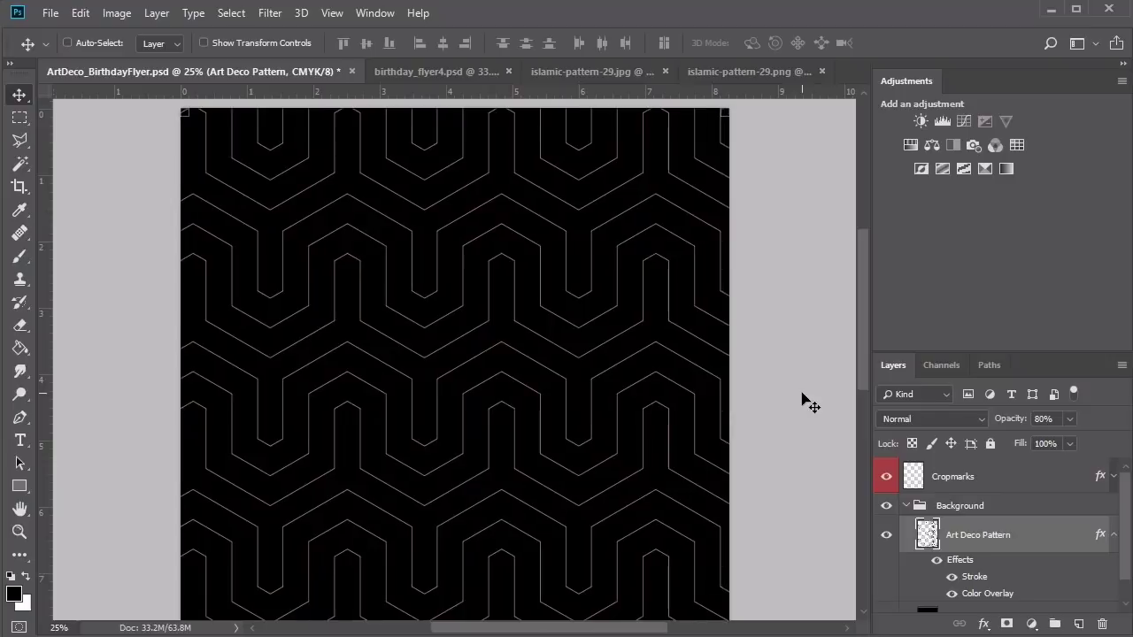
key("shift+Left")
key("shift+Left")
key("shift+Left")
key("shift+Left")
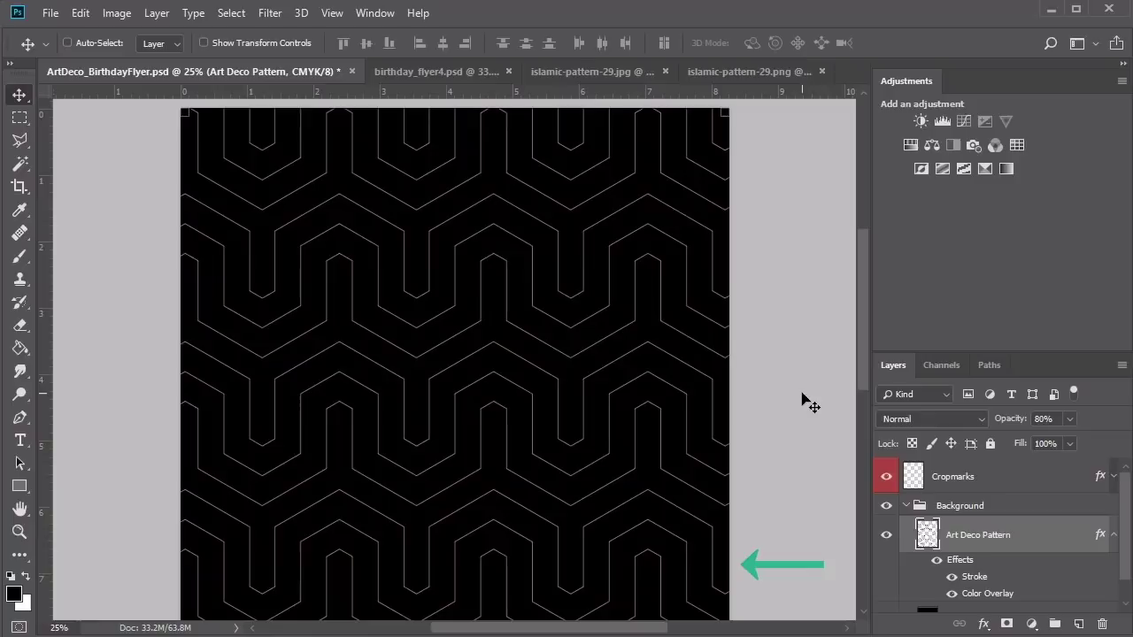
key("shift+Left")
key("shift+Left")
key("shift+Left")
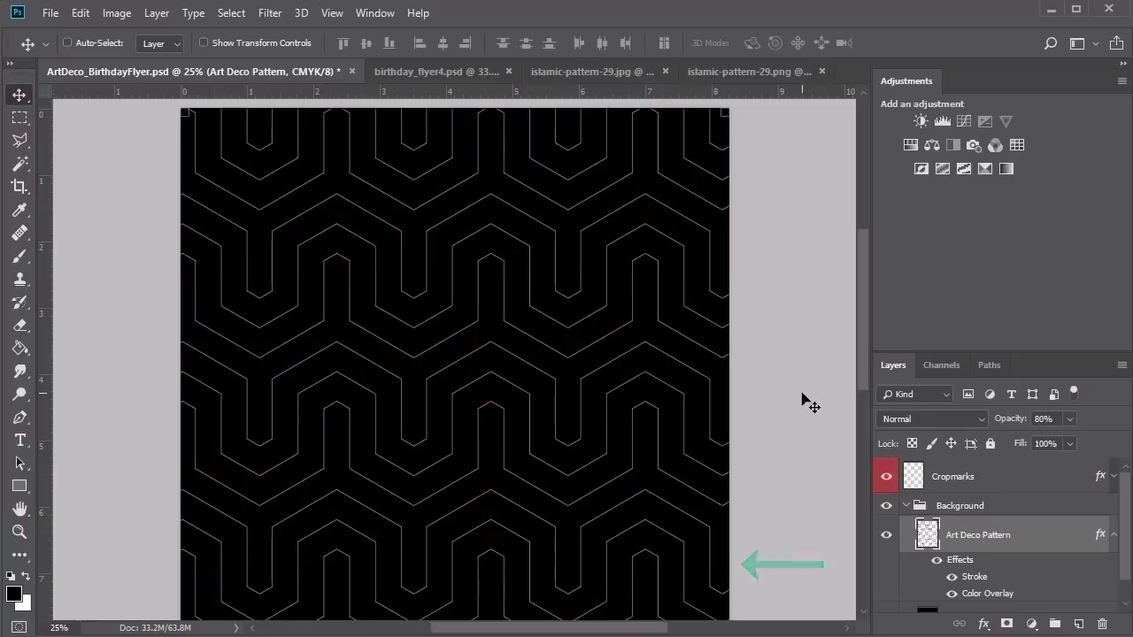
key("shift+Left")
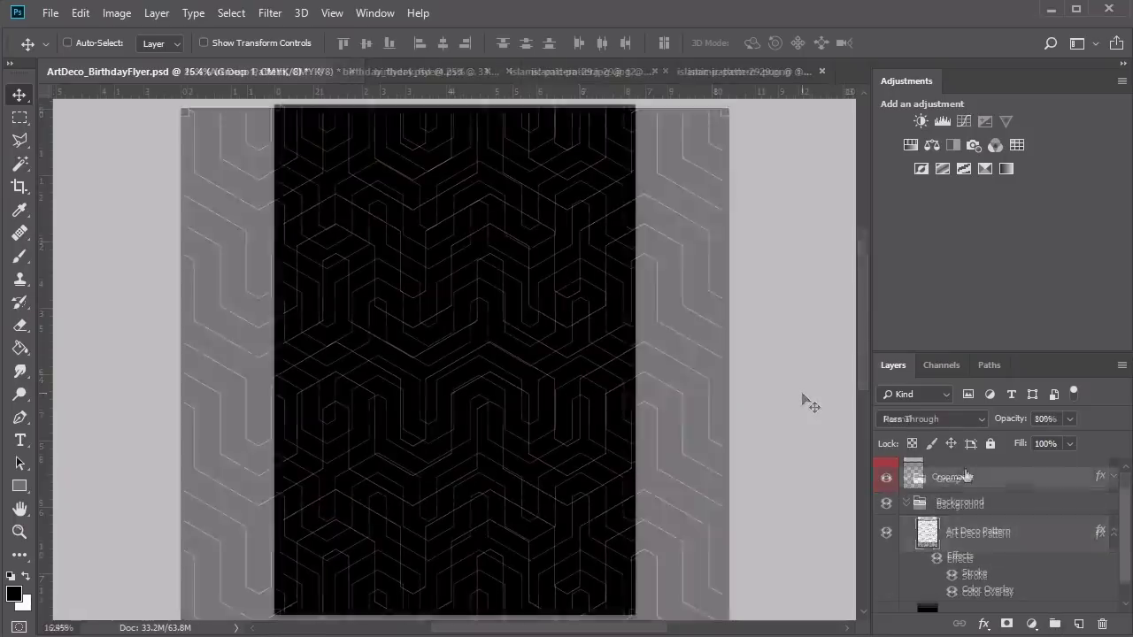
Name the new group between Cropmarks and Background Shapes
double_click(961, 482)
type("Shapes")
key("Return")
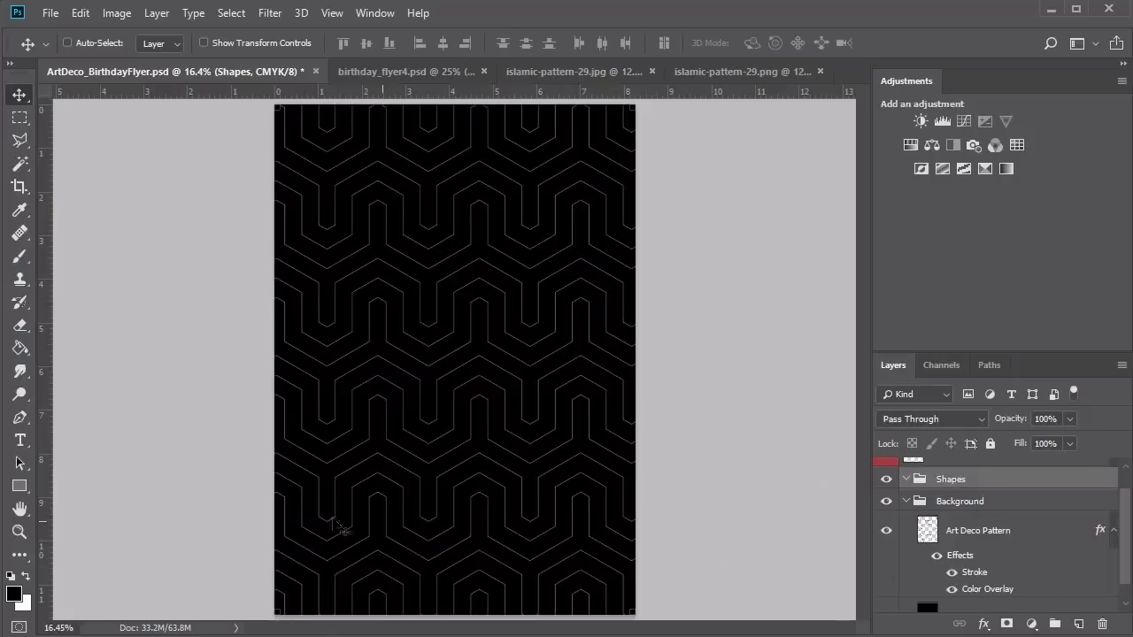
Draw a 2480 × 3508 px rectangle over the whole canvas with no fill and an 80 px black stroke as a border
left_click(18, 486)
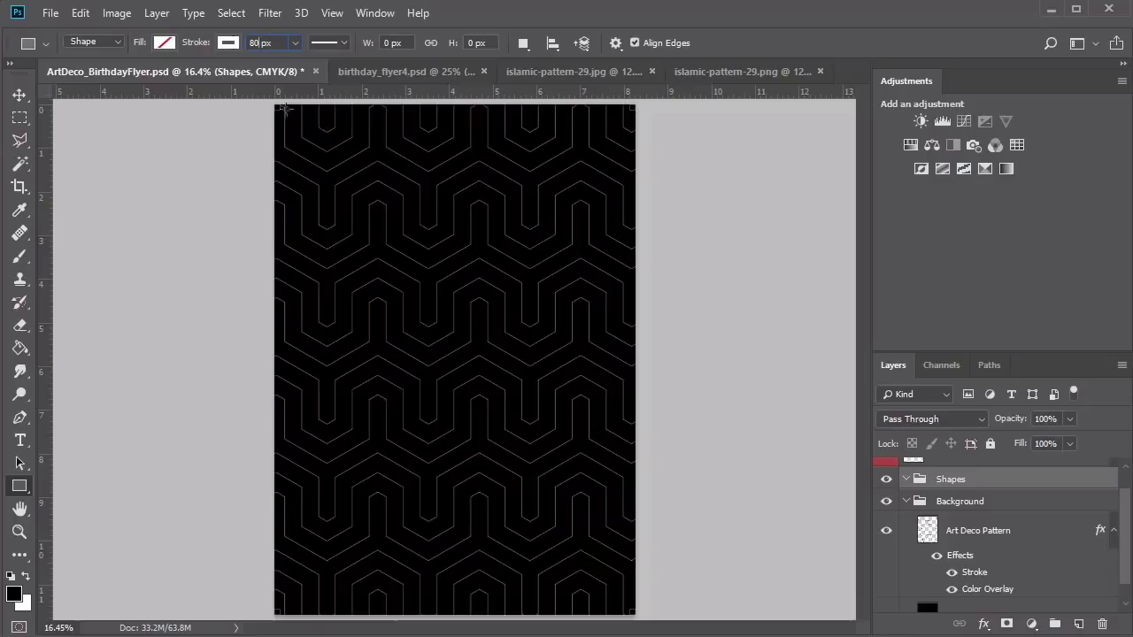
mouse_move(275, 103)
left_mouse_down()
mouse_move(557, 519)
mouse_move(636, 613)
left_mouse_up()
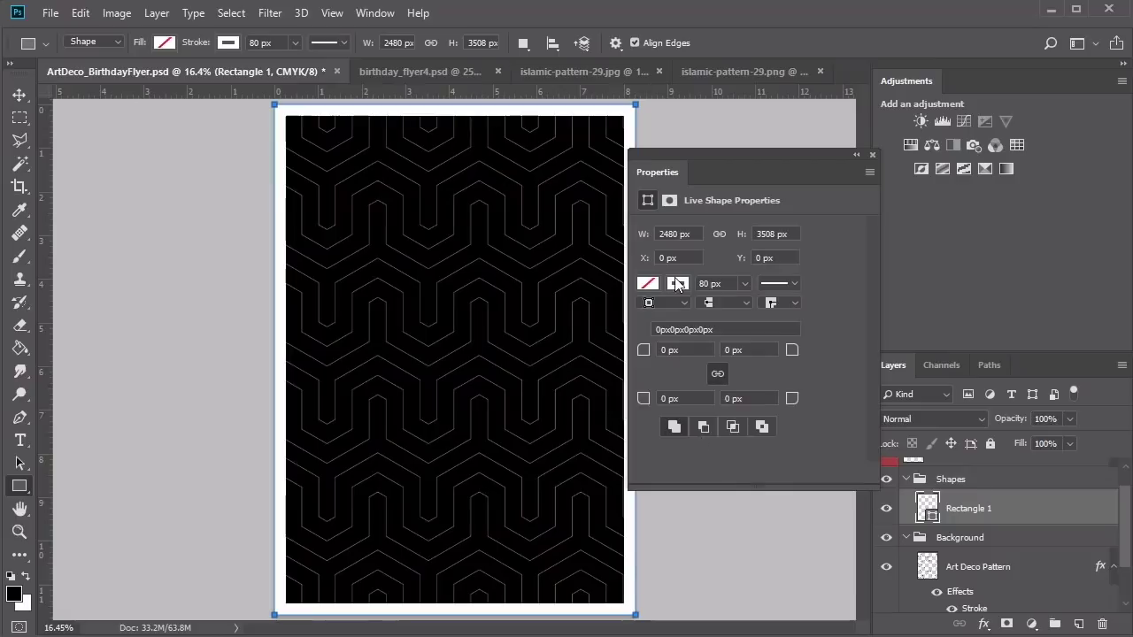
left_click(648, 284)
left_click(651, 373)
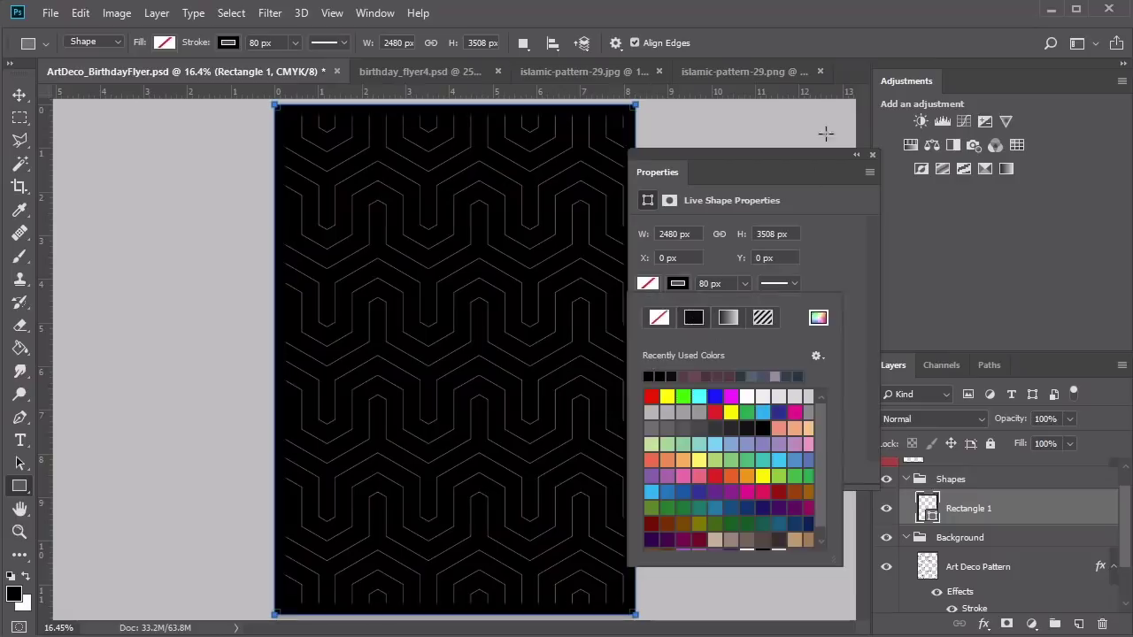
left_click(872, 155)
left_click(872, 154)
key("v")
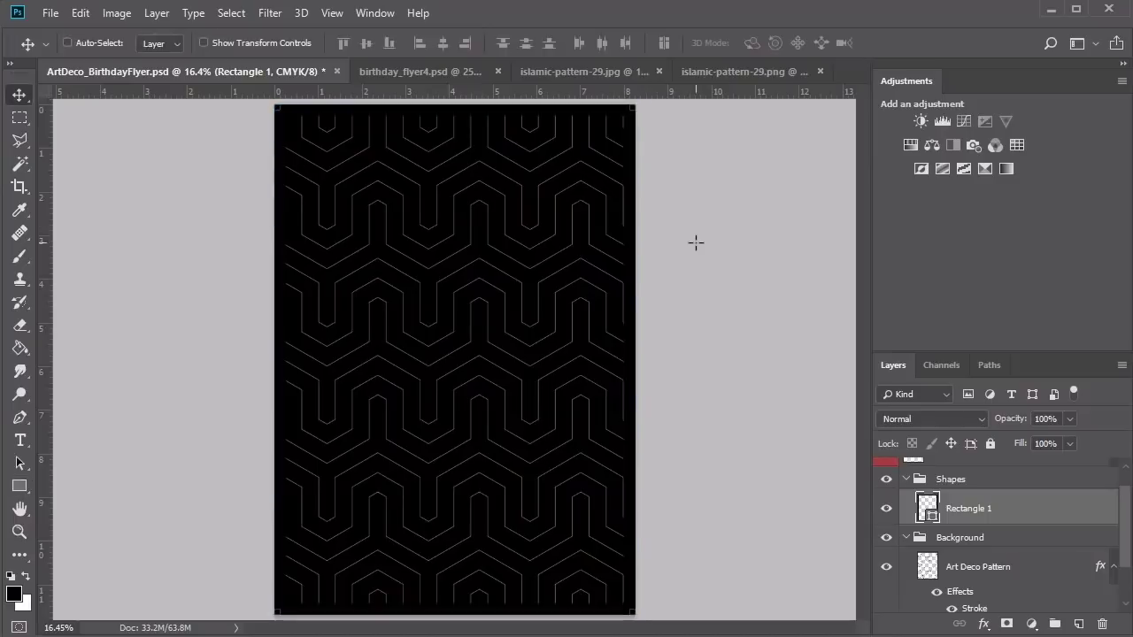
key("z")
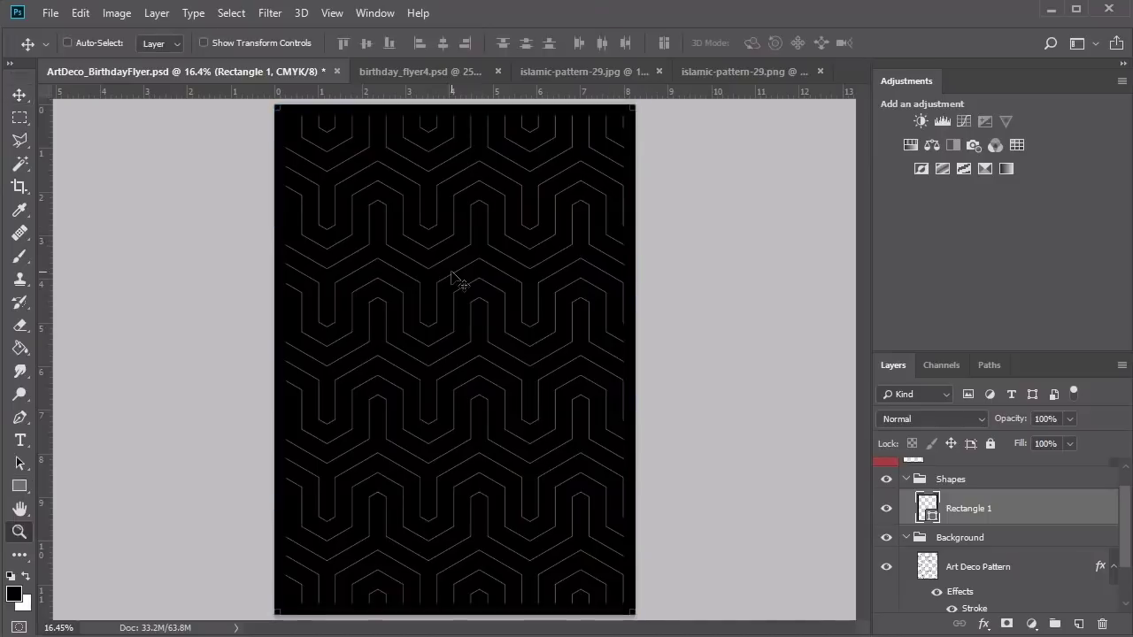
left_click(452, 272)
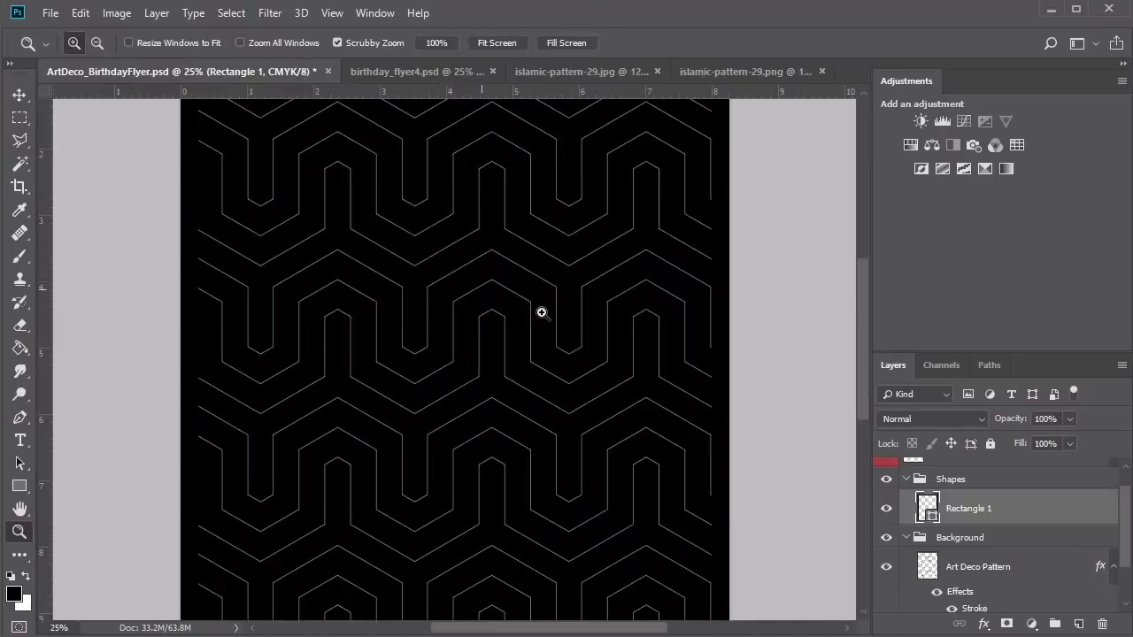
scroll(541, 313, "up", 2)
left_click_drag(861, 293, 859, 403)
scroll(840, 402, "up", 3)
key("ctrl+t")
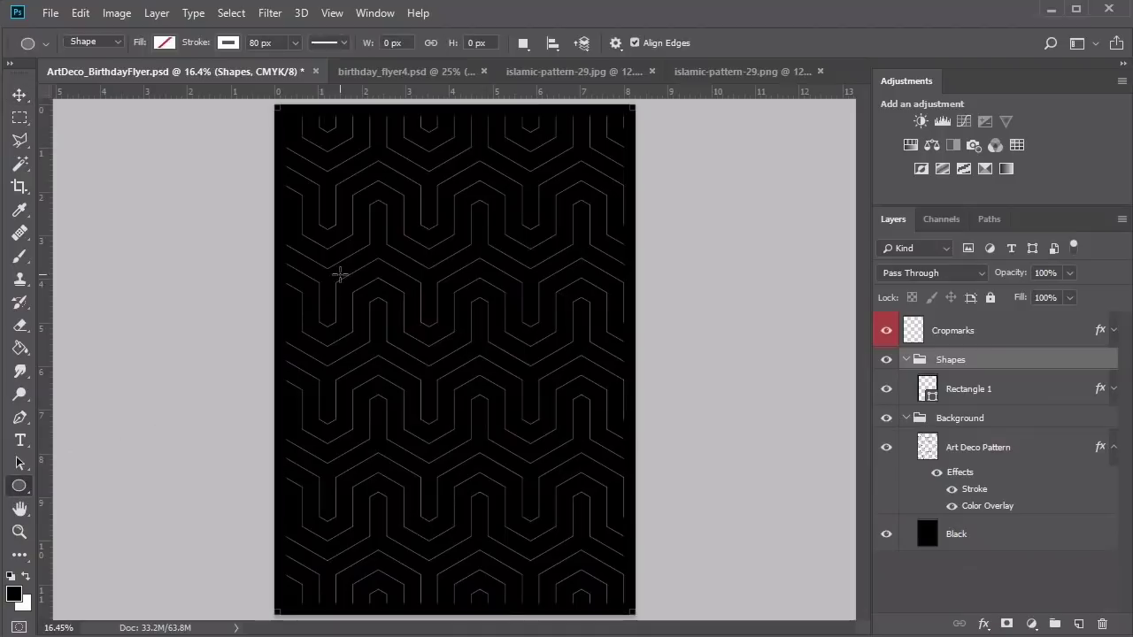
Draw a 2717 × 2480 px ellipse in the Shapes group with a black fill and no stroke
left_click(339, 275)
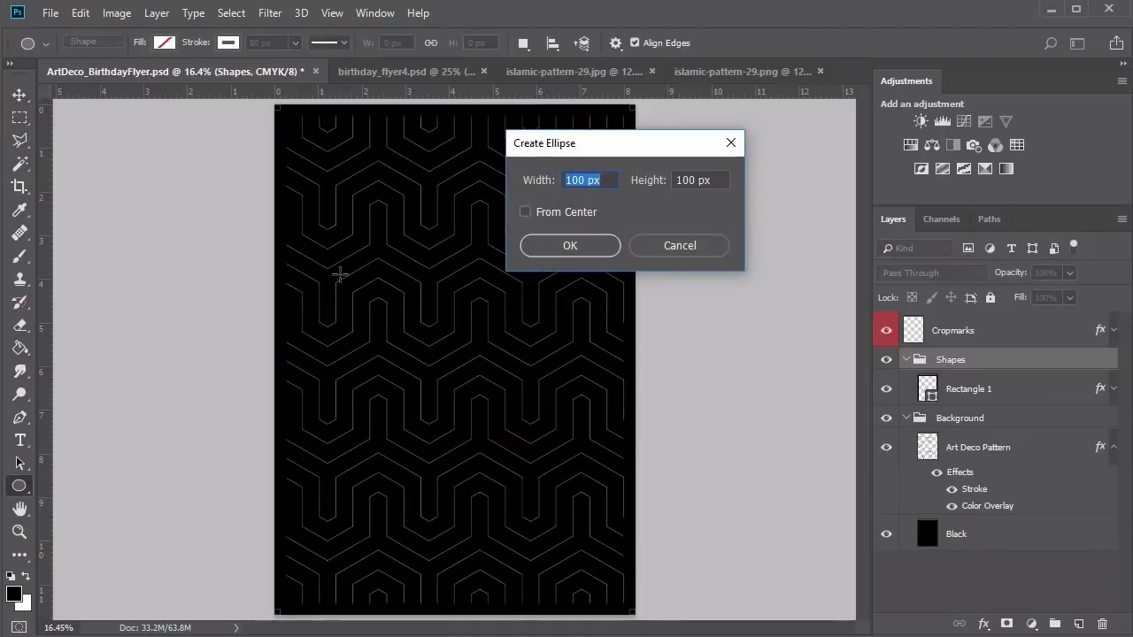
type("2717")
left_click_drag(694, 180, 671, 180)
type("24")
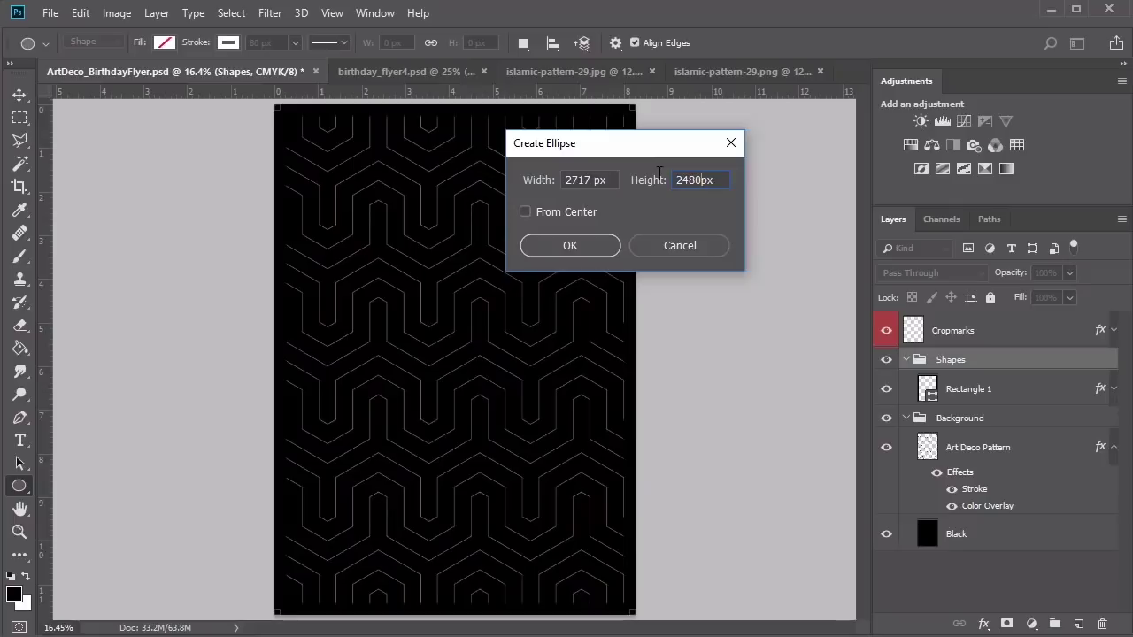
left_click(586, 244)
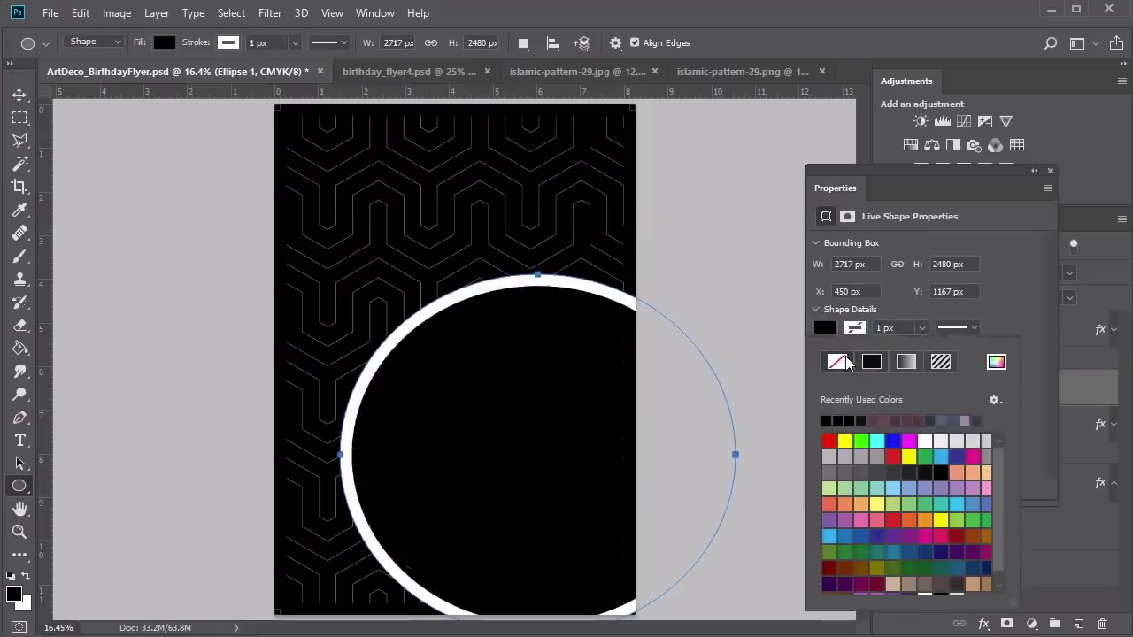
left_click(1049, 170)
Scale the black ellipse down to about 1620 × 1440 px and centre it in the flyer's upper half
key("v")
left_click_drag(550, 420, 469, 297)
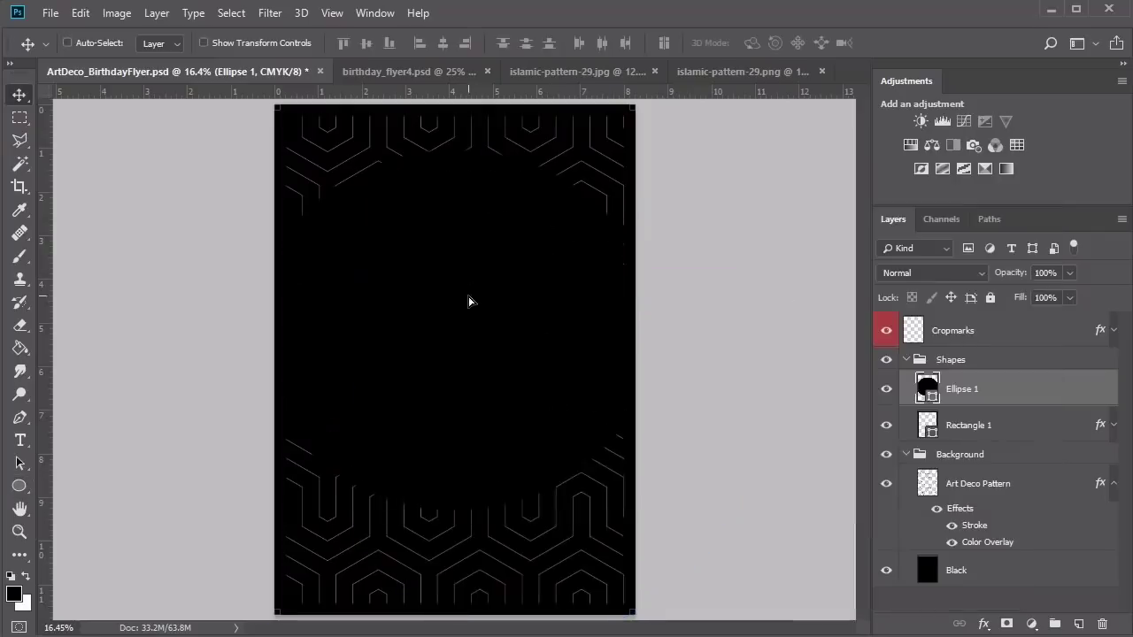
key("ctrl+t")
left_click_drag(654, 148, 576, 220)
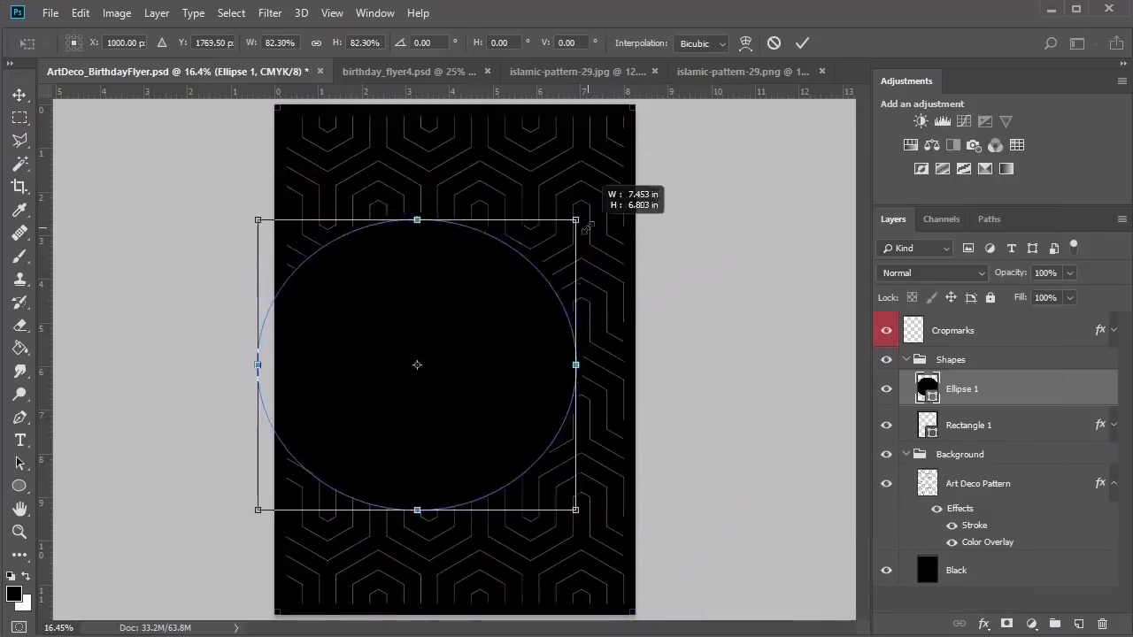
left_click_drag(505, 332, 541, 263)
left_click_drag(609, 436, 571, 403)
key("Return")
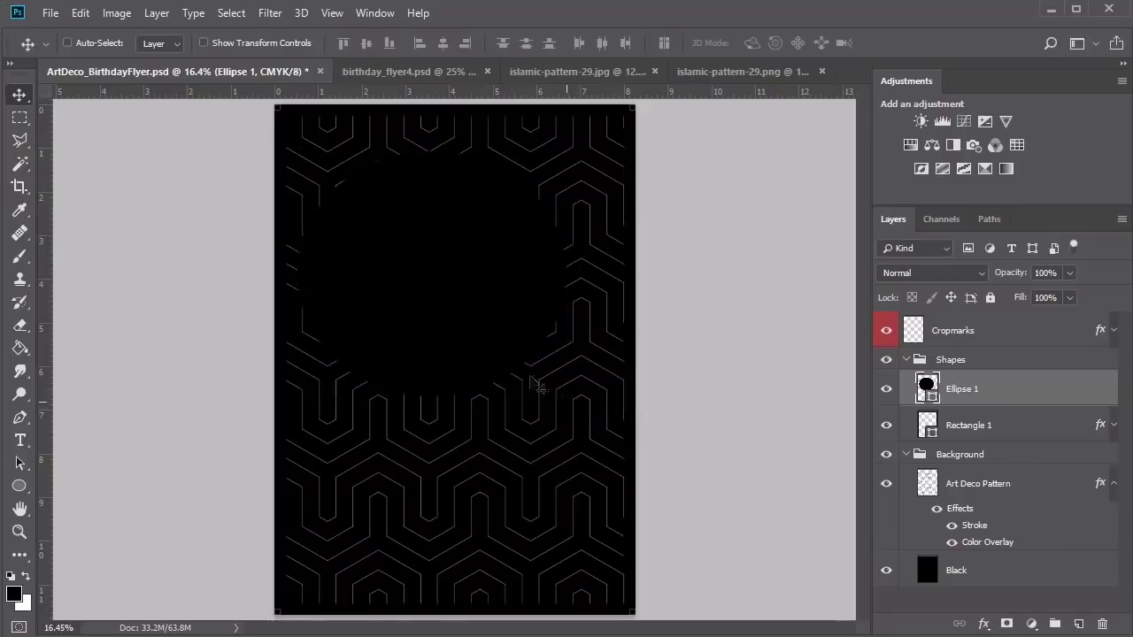
left_click_drag(458, 307, 472, 329)
Draw a 2570 × 1232 px rectangle over the lower part of the flyer with a black fill and no stroke
key("u")
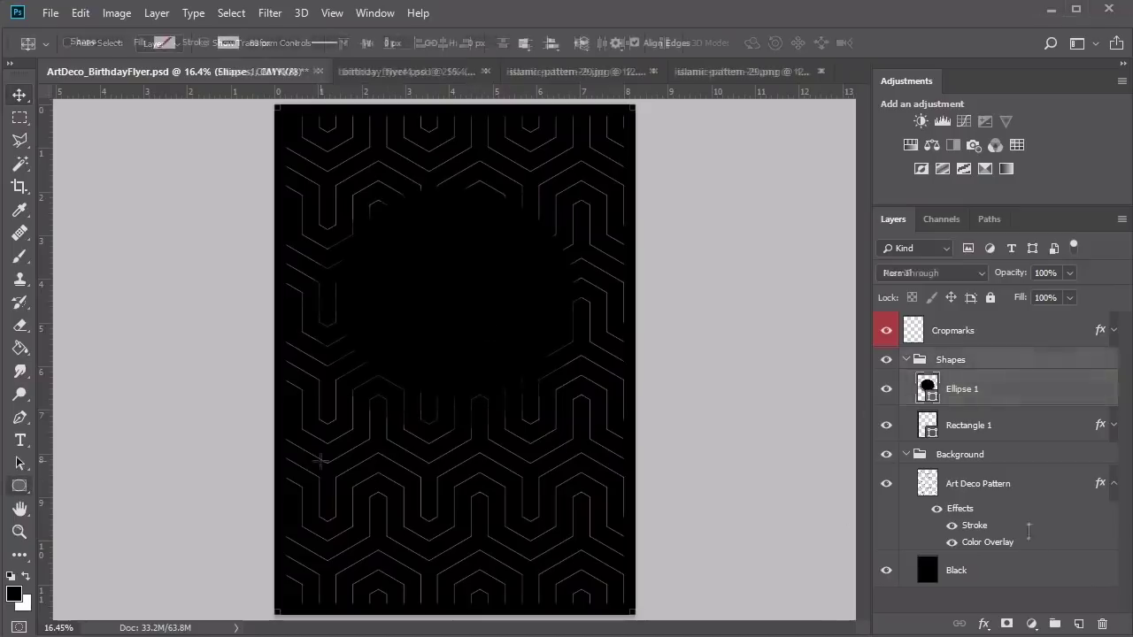
left_click(615, 443)
type("2570")
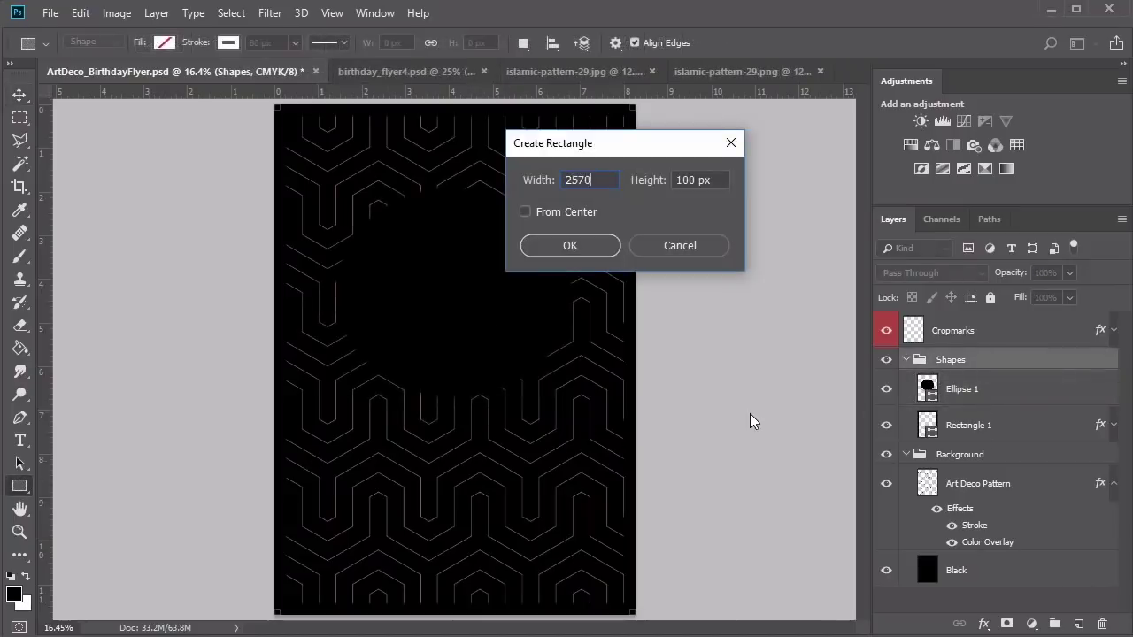
key("Tab")
type("1232")
key("Return")
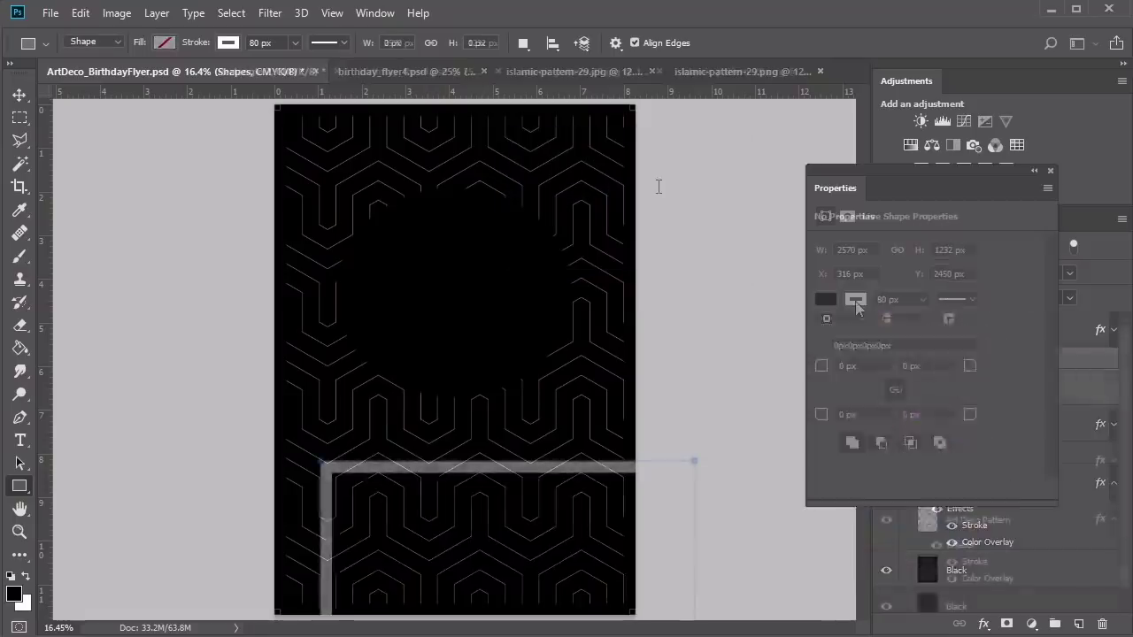
left_click(855, 301)
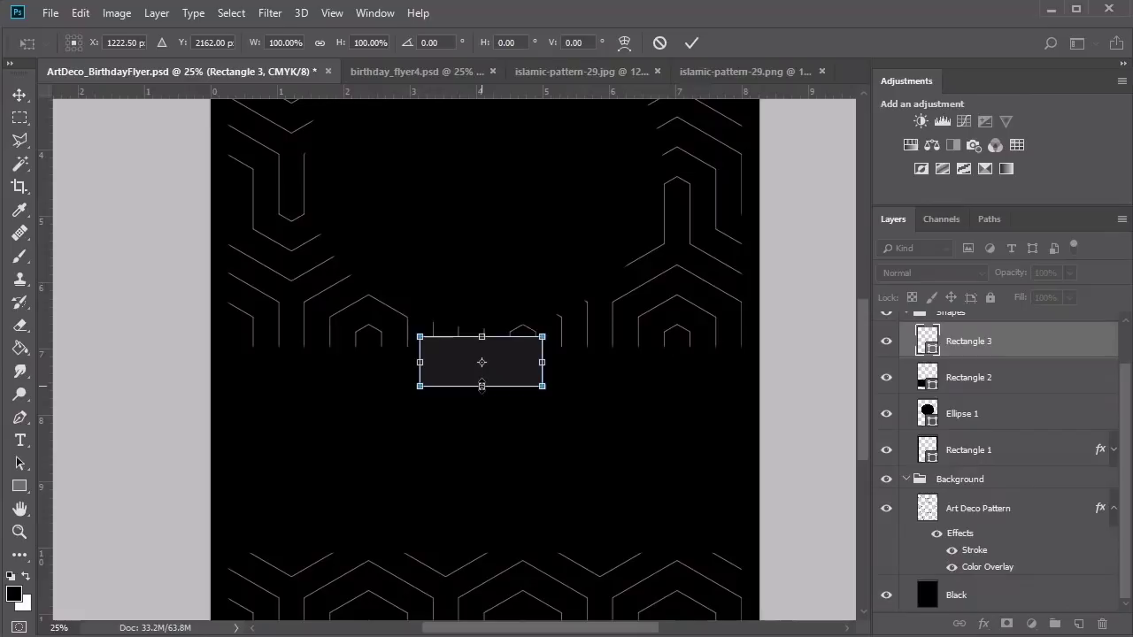
Reduce the height of the small dark grey rectangle below the ellipse and nudge it to the right
left_click_drag(481, 386, 480, 375)
key("Return")
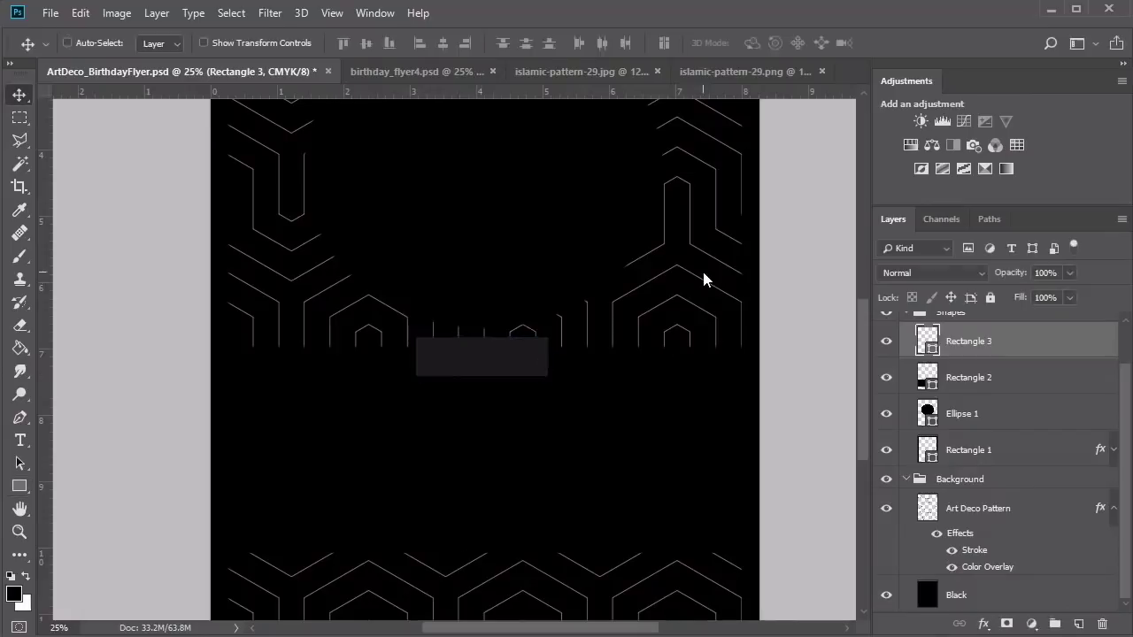
key("Right")
key("Right")
key("Right")
key("Right")
key("Right")
key("Right")
key("Right")
key("Right")
key("Right")
key("Right")
key("Right")
key("Right")
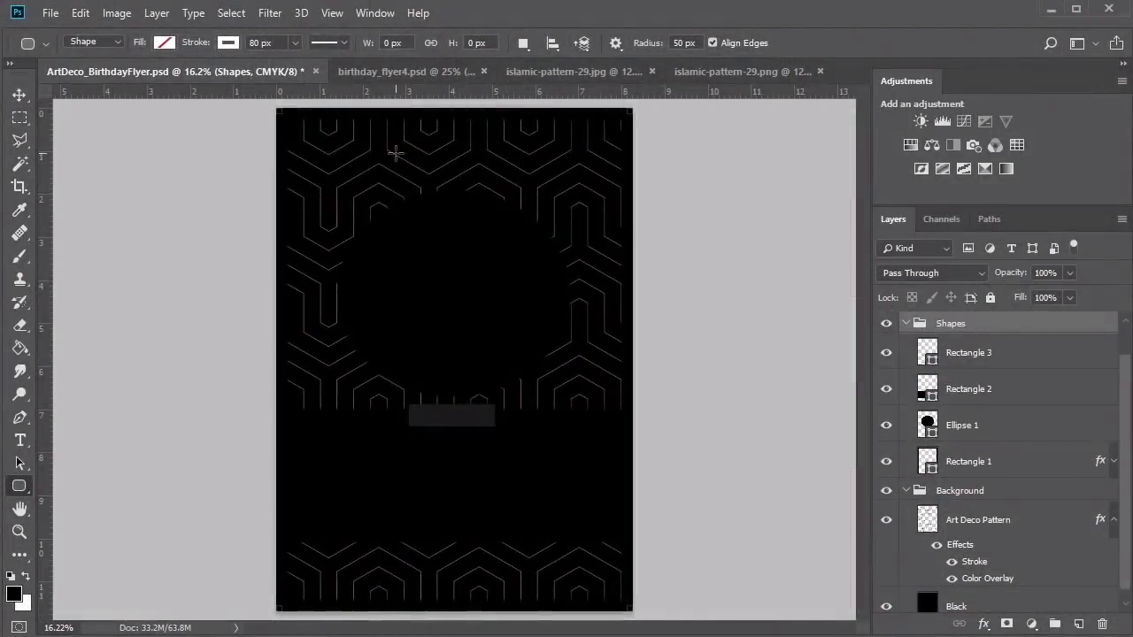
Draw a 2554 × 828 px rounded rectangle with 50 px corner radii, a black fill and no stroke
left_click(396, 153)
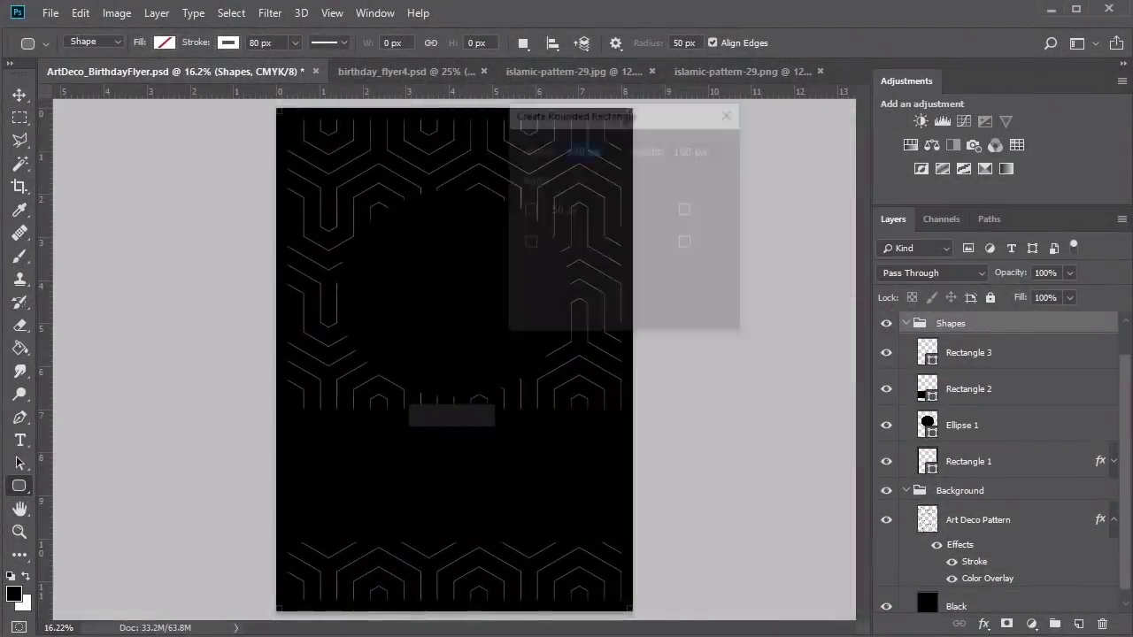
type("2554")
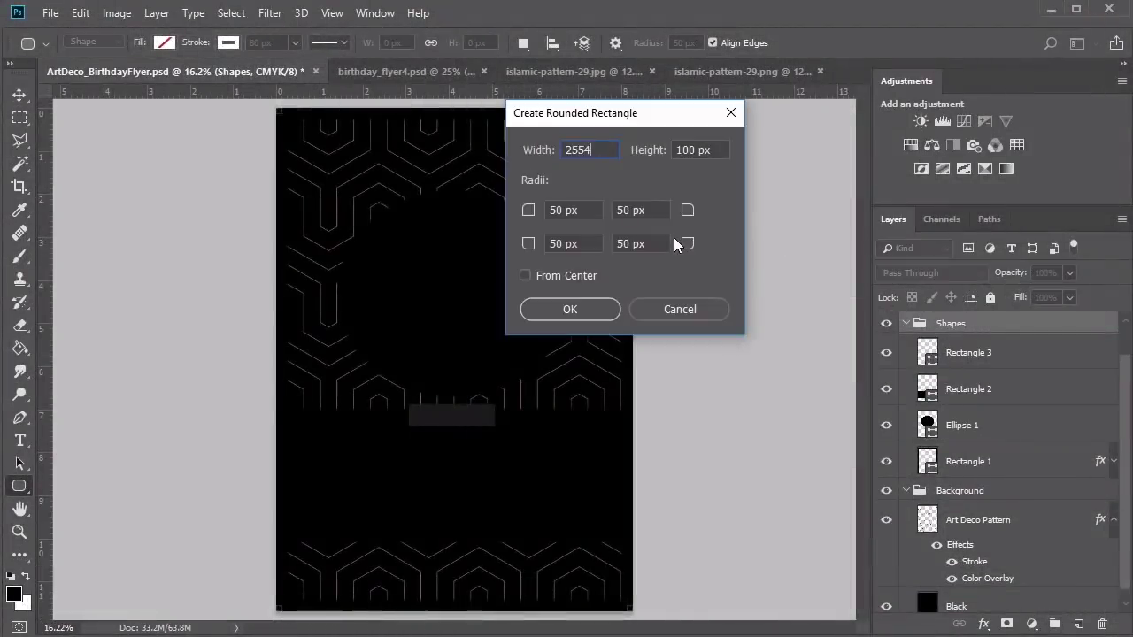
key("Tab")
type("828")
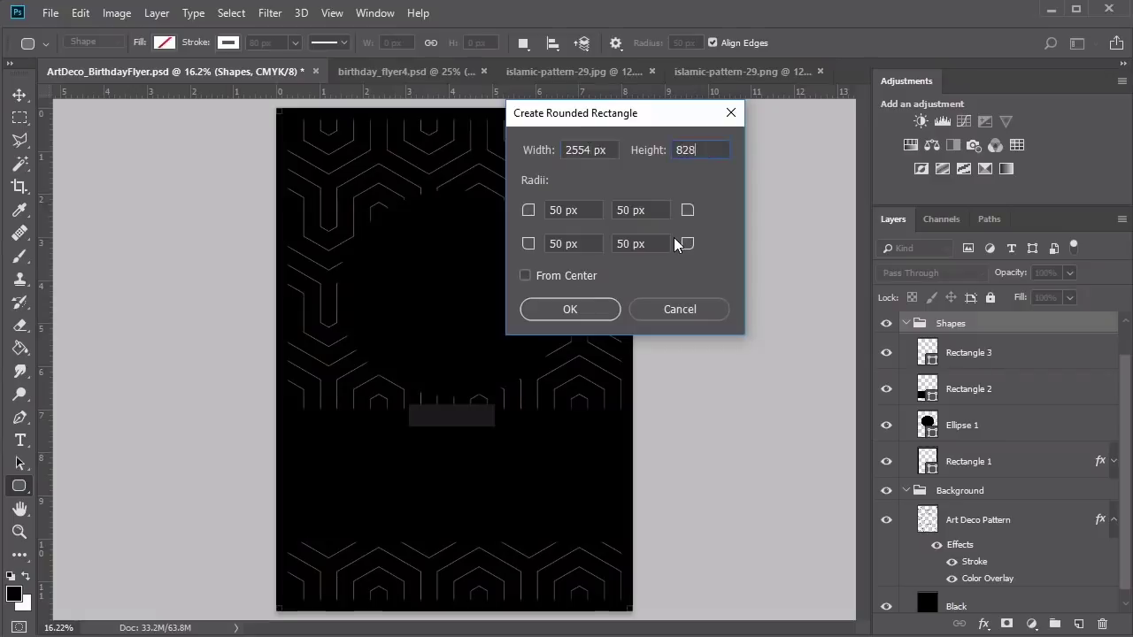
key("Return")
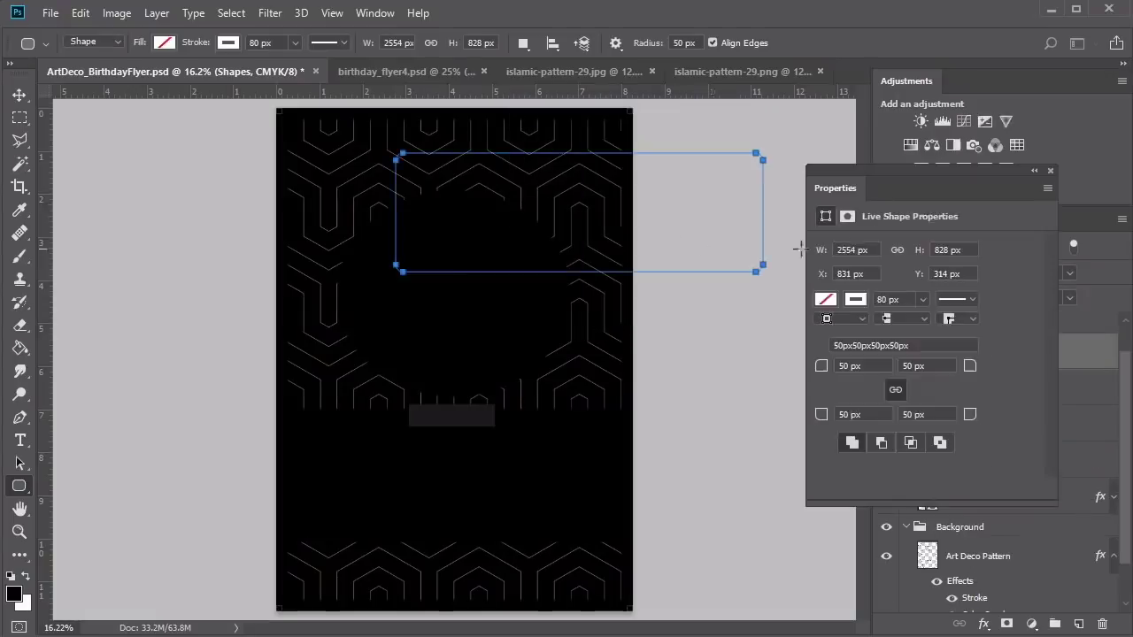
left_click(825, 300)
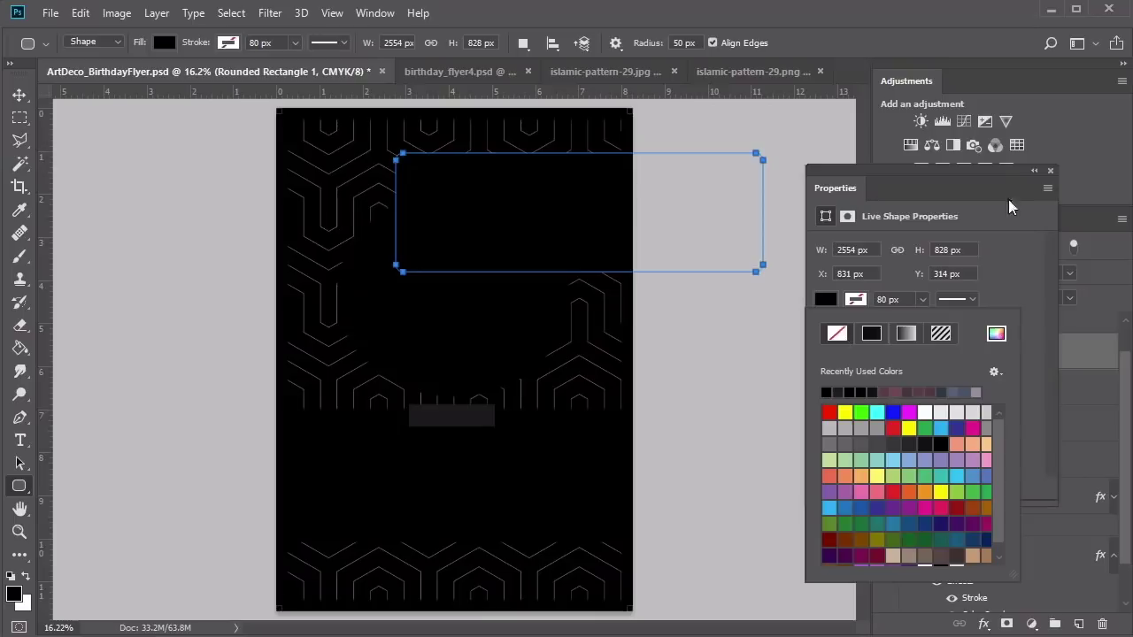
left_click(1051, 171)
left_click(1051, 172)
Scale the rounded rectangle down to about 828 × 168 px and place it centred above the ellipse
key("ctrl+t")
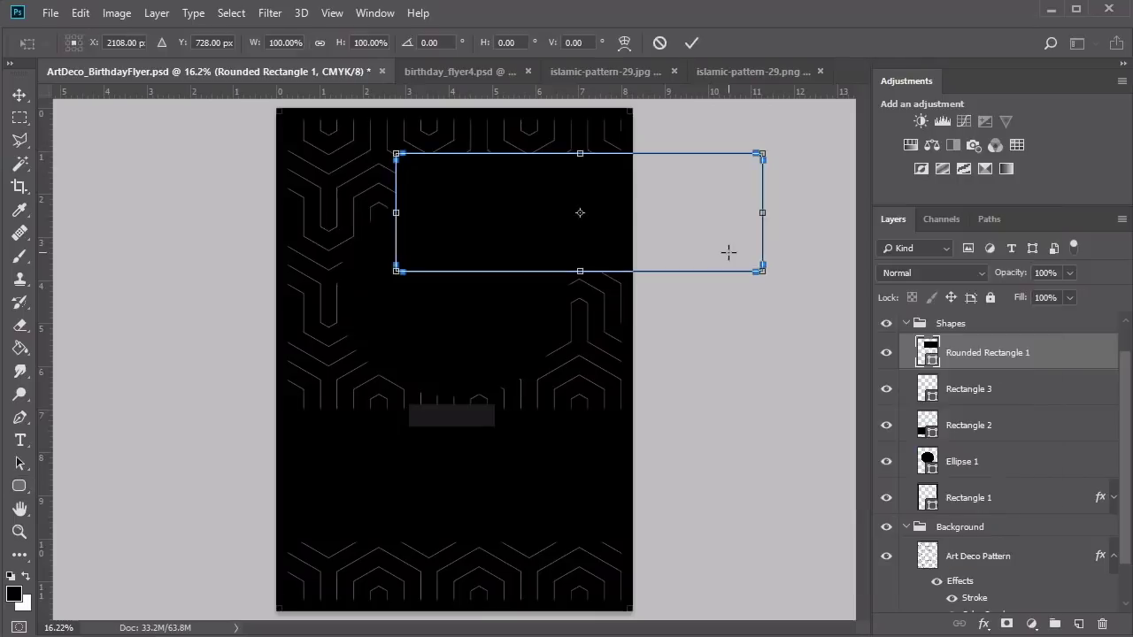
left_click_drag(767, 276, 504, 188)
key("ctrl+plus")
key("ctrl+plus")
key("Return")
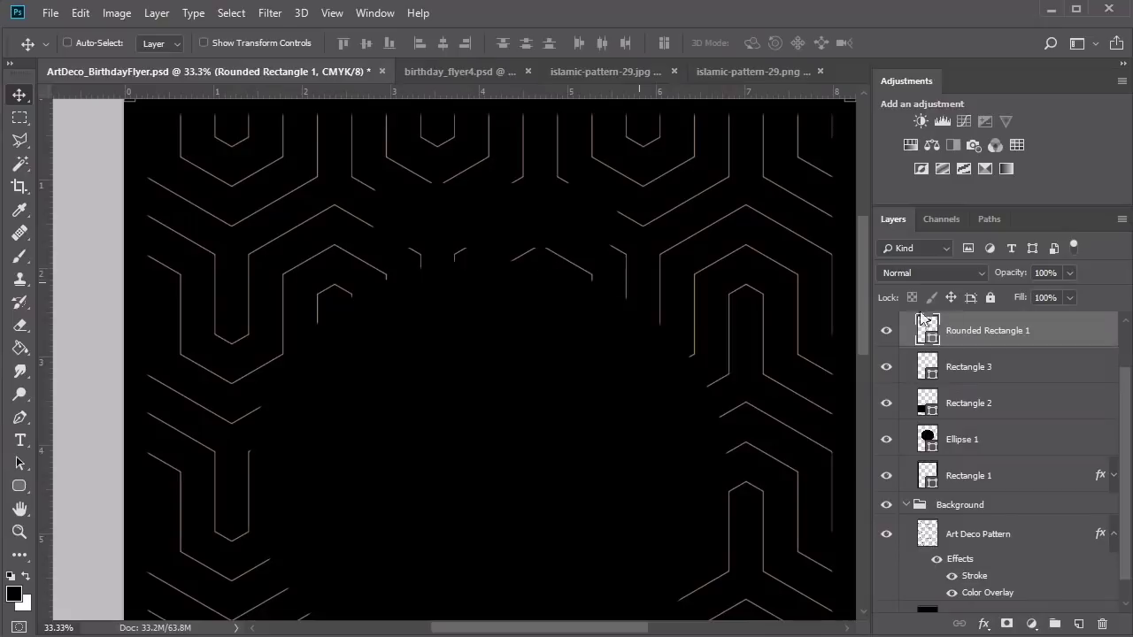
Set the rounded rectangle's fill colour to #0f0f0f
key("u")
key("ctrl+0")
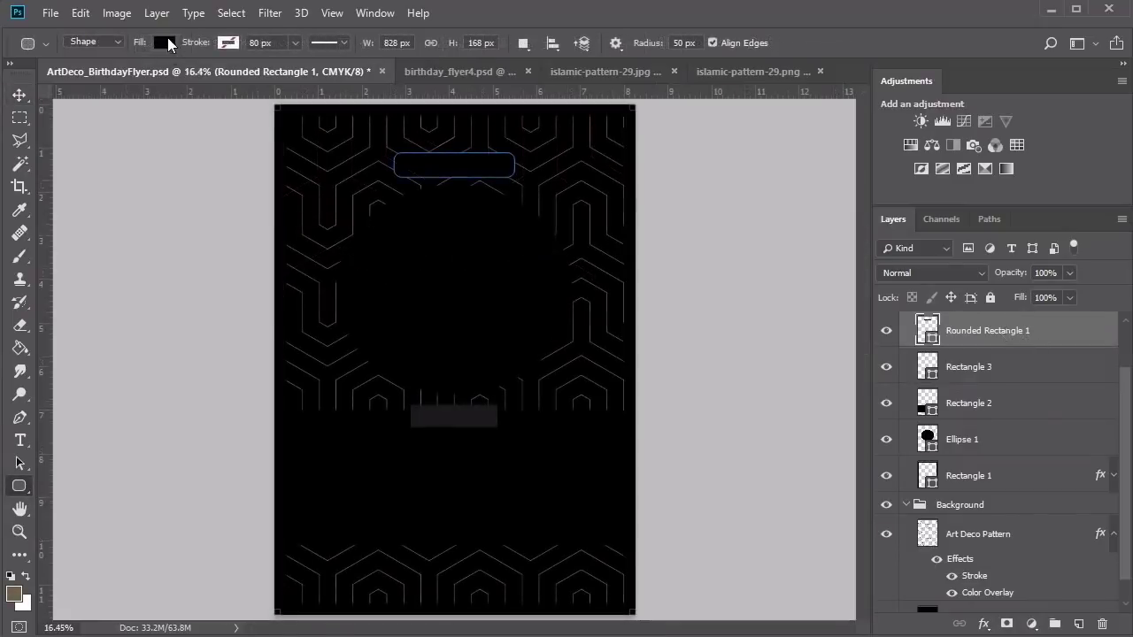
left_click(166, 42)
left_click(247, 78)
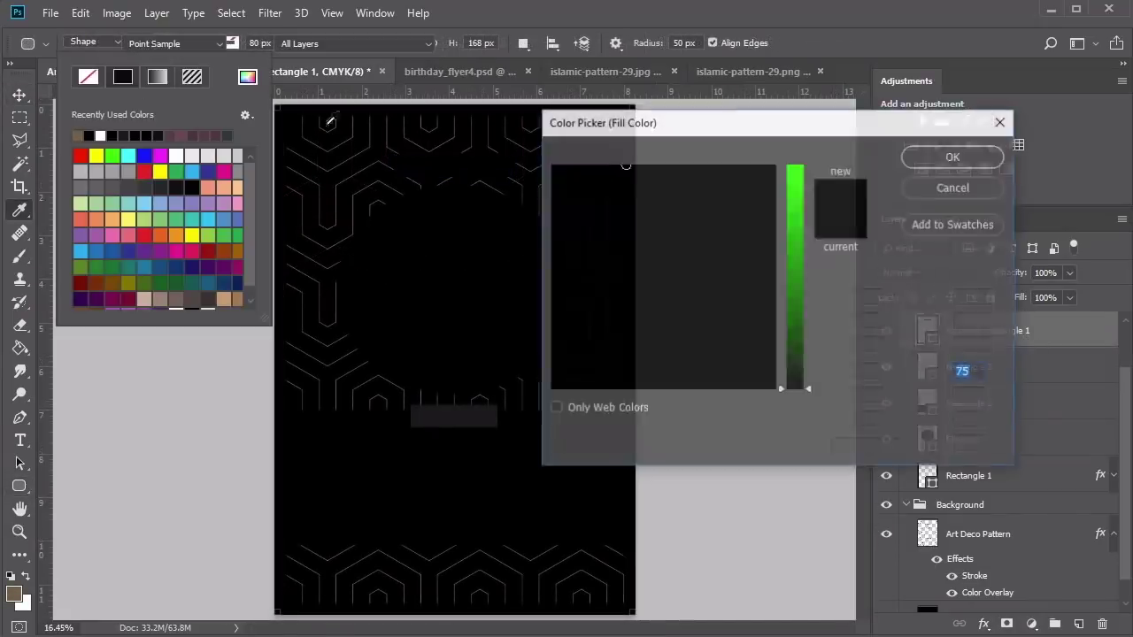
type("0f0f0f")
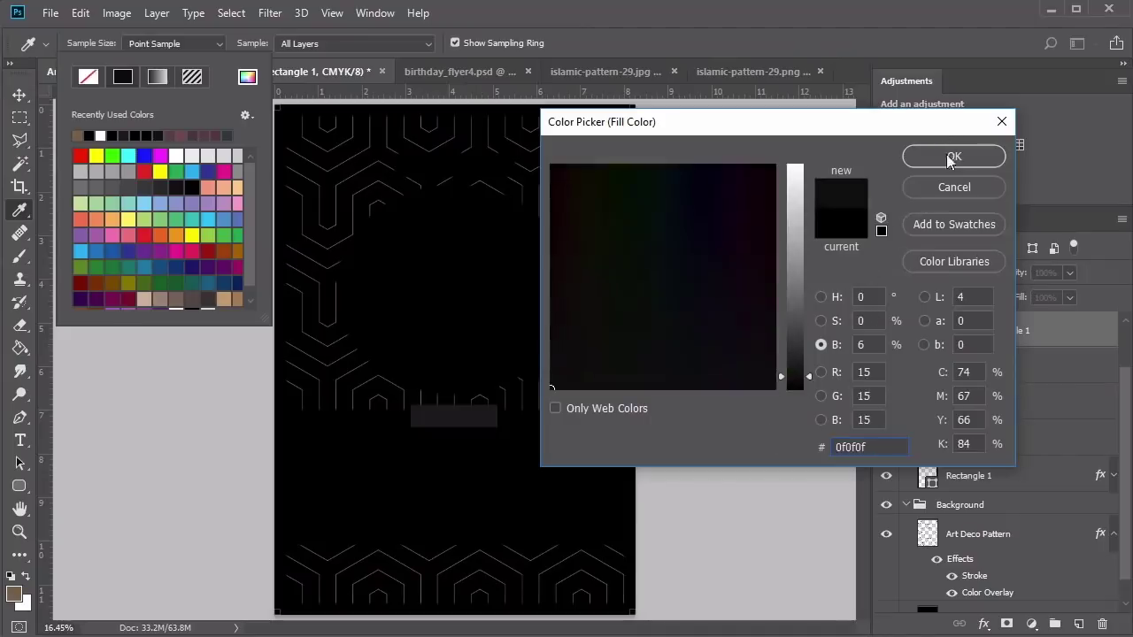
left_click(950, 157)
Apply the recently used #0f0f0f fill to the ellipse and to the wide rectangle across the lower half
left_click(962, 445)
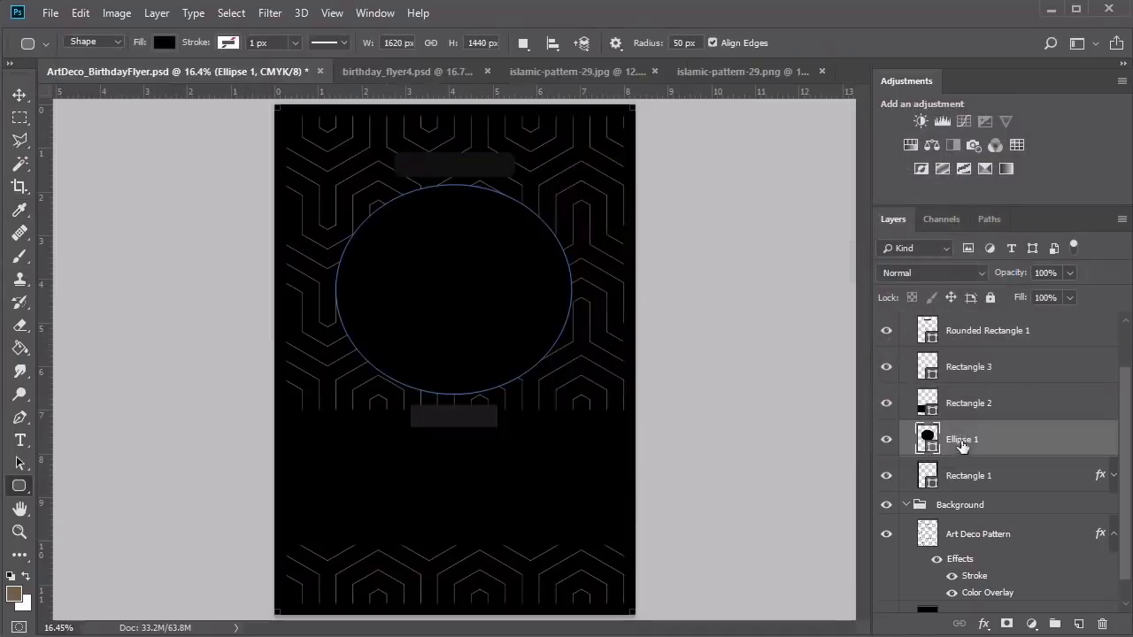
left_click(159, 42)
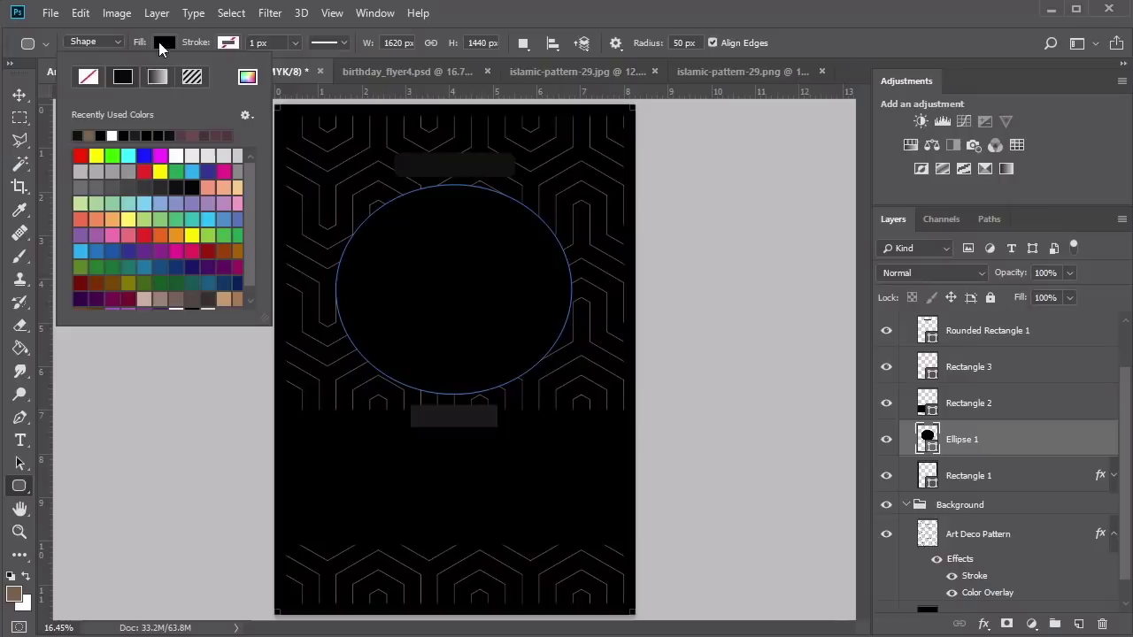
left_click(79, 134)
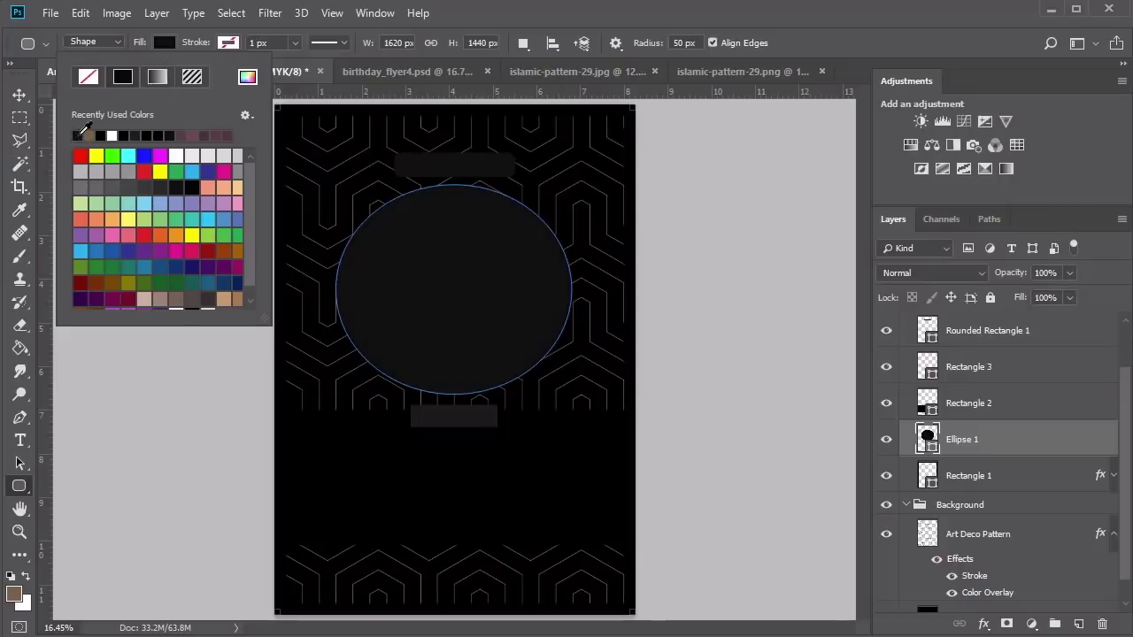
left_click(989, 406)
left_click(163, 46)
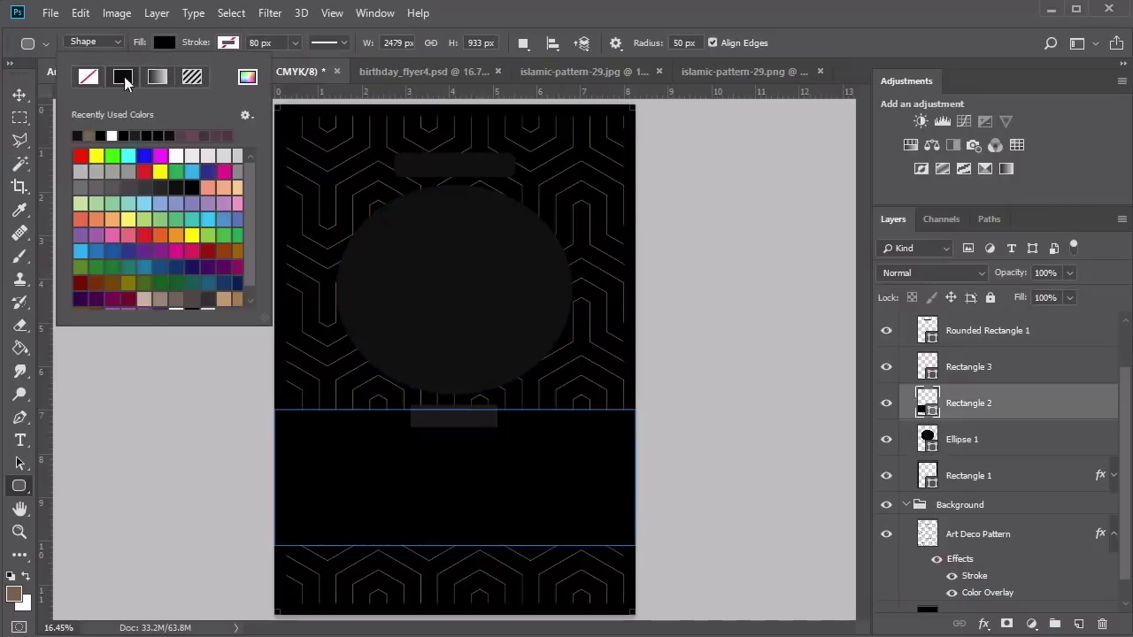
left_click(78, 134)
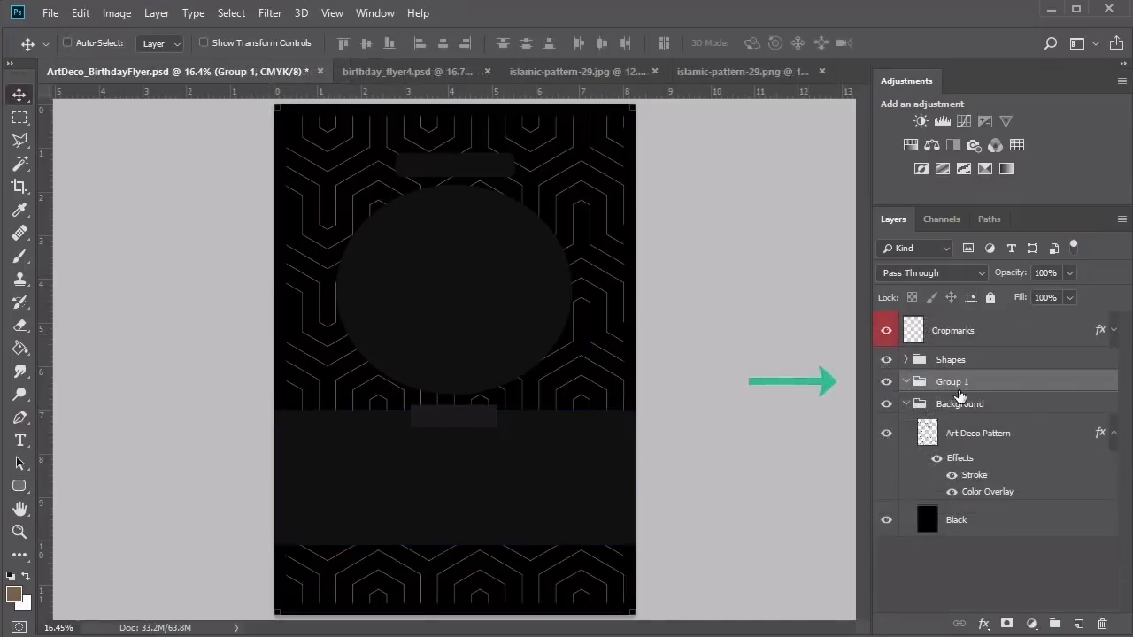
Add an empty layer inside the new group between Shapes and Background and rename the group Lighting
left_click(1078, 624)
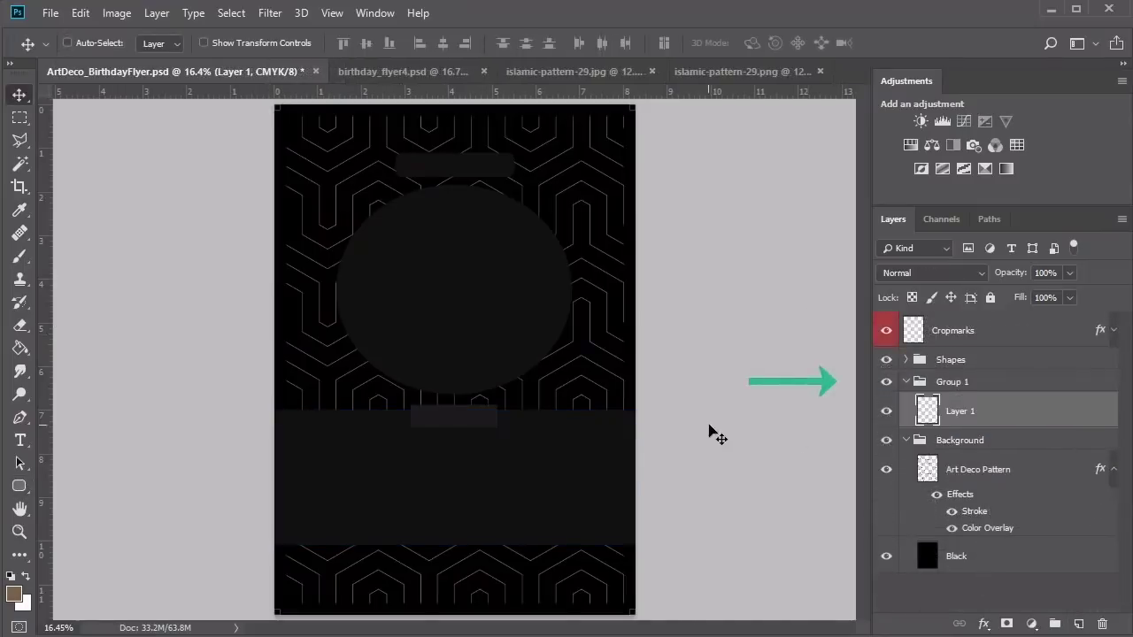
double_click(954, 383)
type("Lighting")
key("Return")
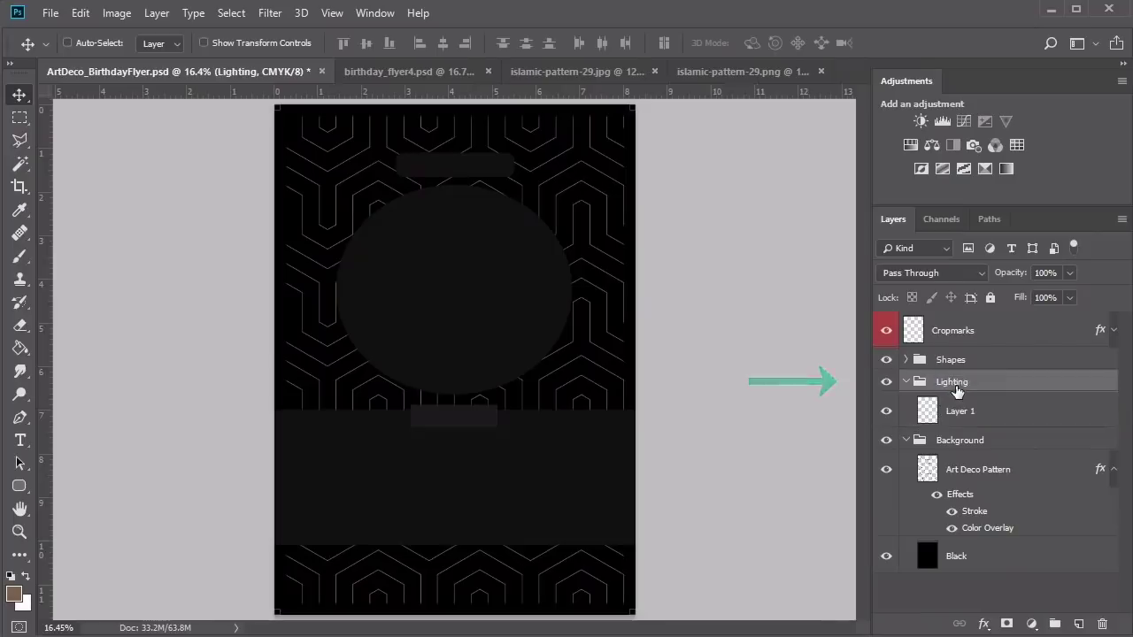
Paint a soft #786146 glow across the flyer's upper area on the Lighting group's layer, using a 1100 px Soft Round brush at 80% opacity
left_click(992, 412)
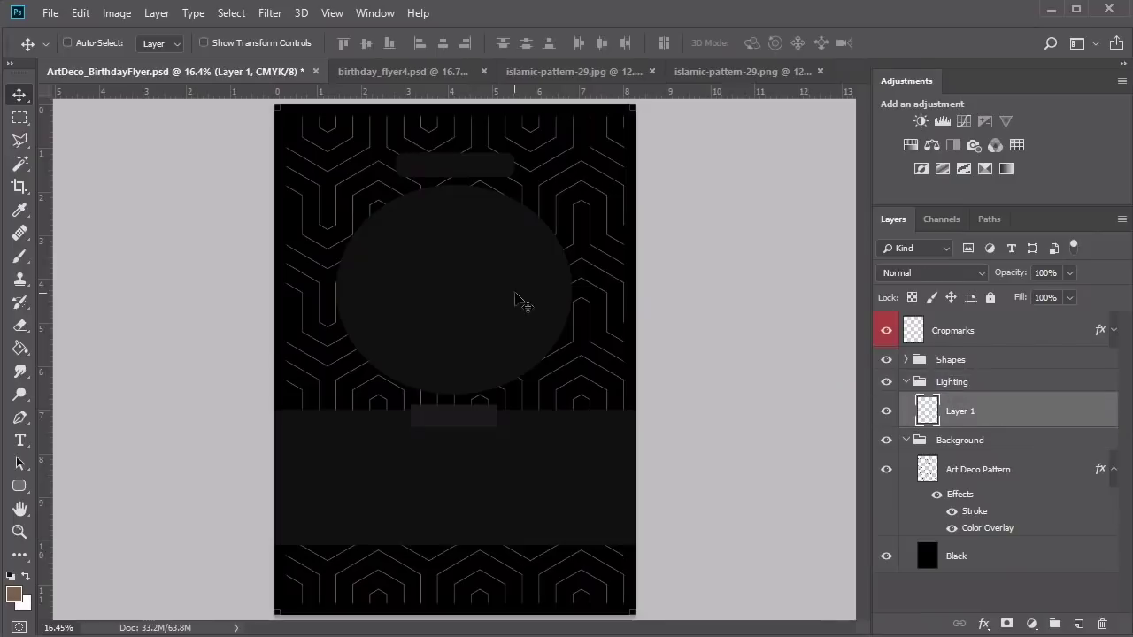
key("i")
left_click(13, 594)
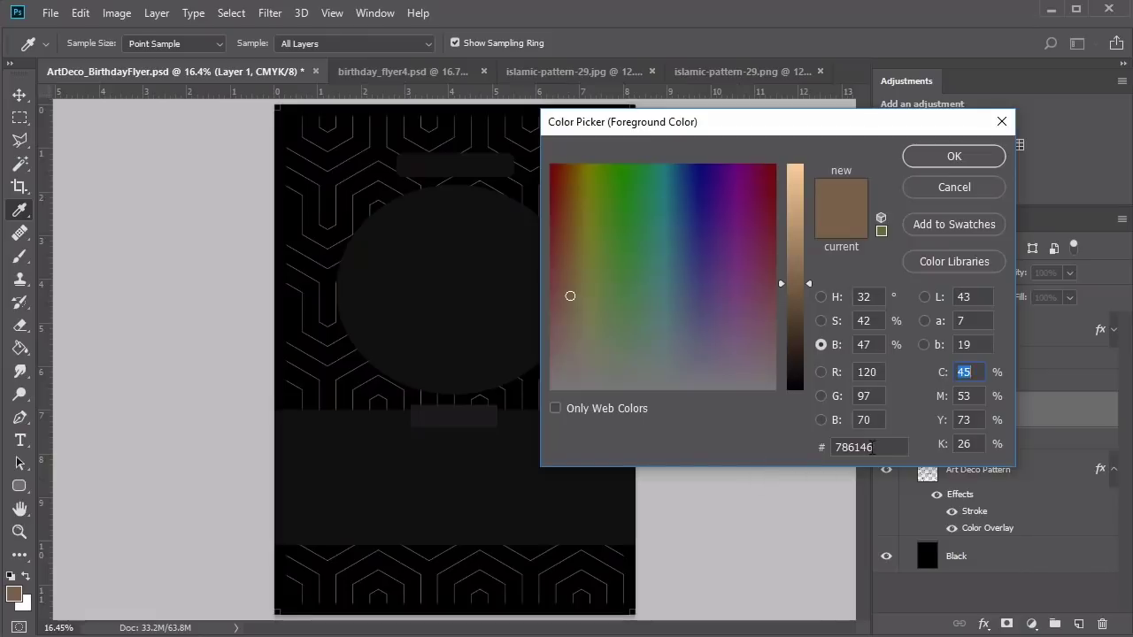
left_click(952, 156)
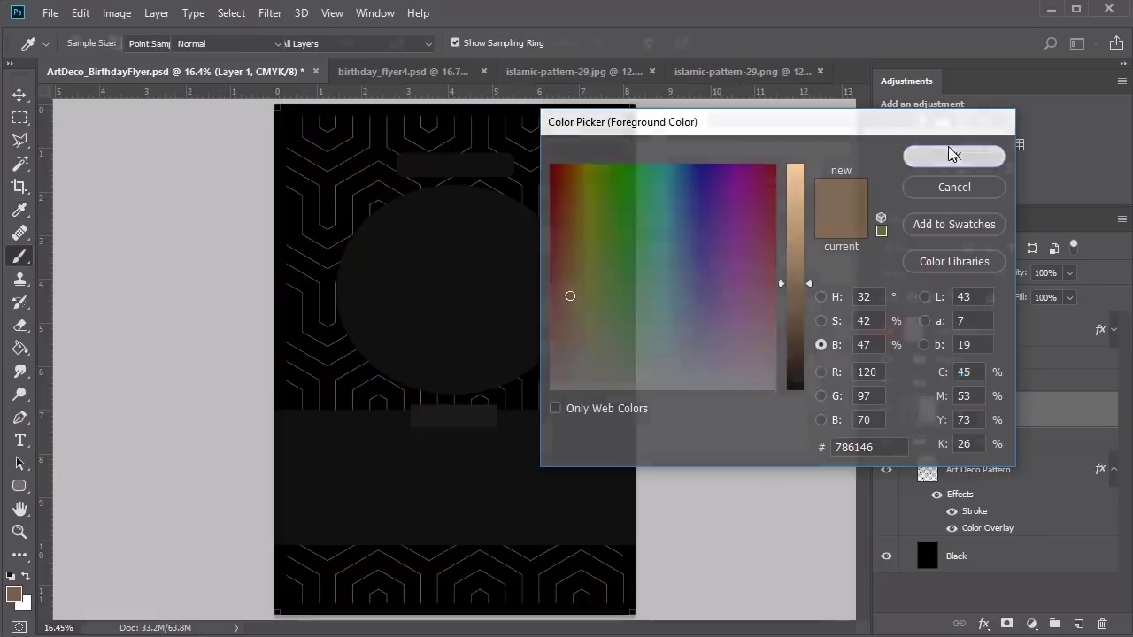
key("b")
right_click(597, 336)
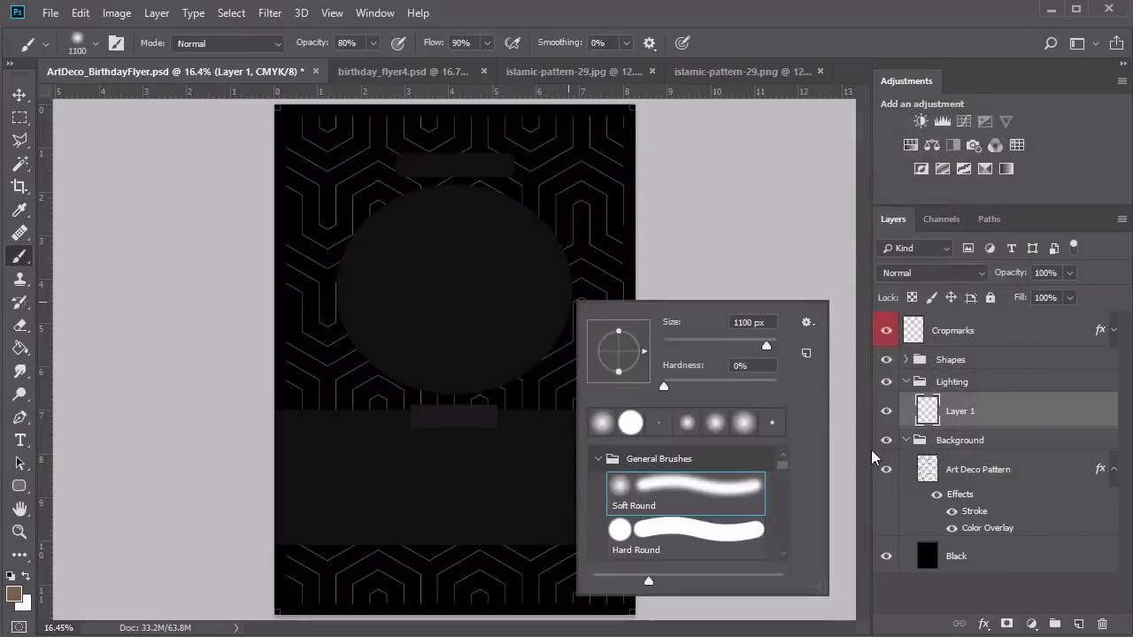
key("Return")
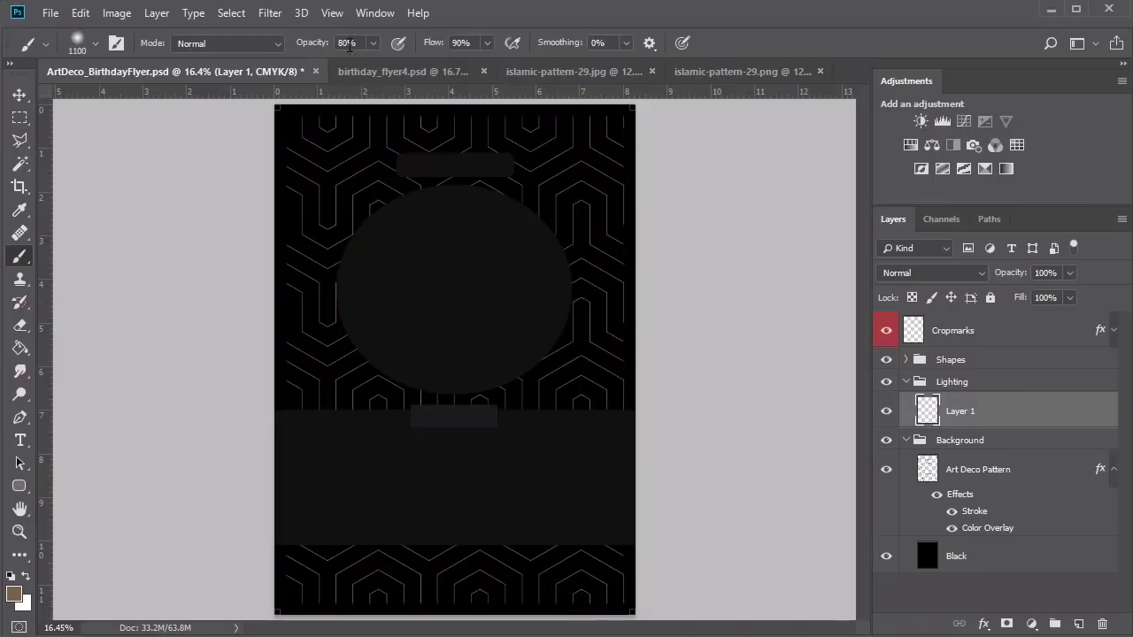
left_click(316, 157)
mouse_move(425, 167)
left_mouse_down()
mouse_move(641, 164)
mouse_move(526, 147)
mouse_move(288, 145)
mouse_move(287, 195)
mouse_move(304, 212)
mouse_move(403, 136)
mouse_move(611, 158)
mouse_move(615, 203)
left_mouse_up()
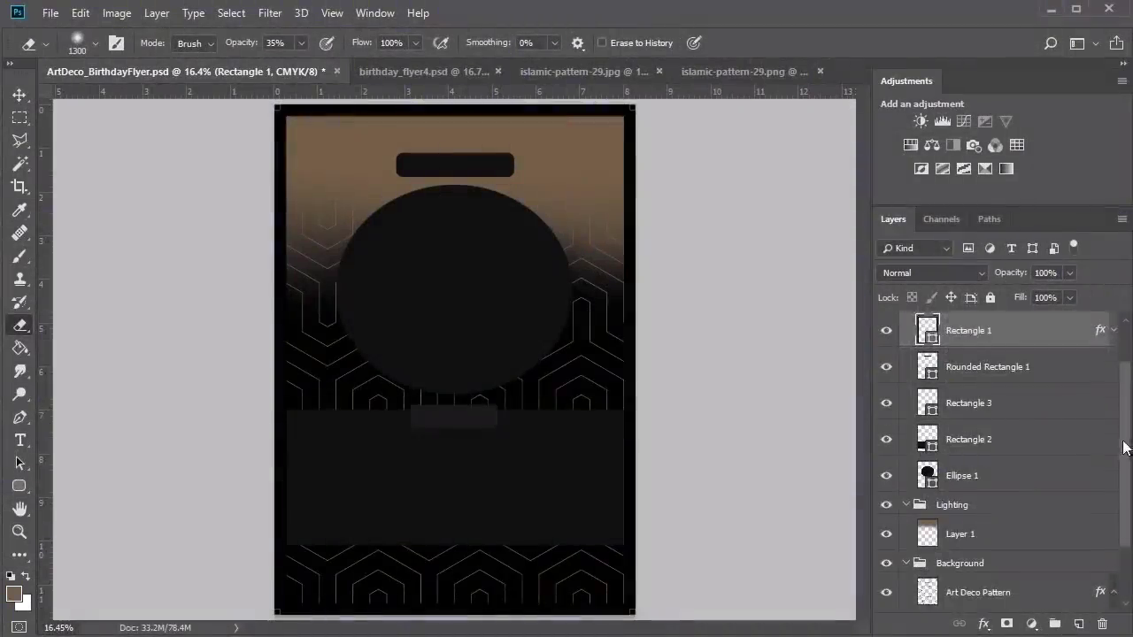
Move the Lighting group up into the Shapes group, directly below Rectangle 1, and select its painted layer
left_click_drag(1125, 445, 1124, 423)
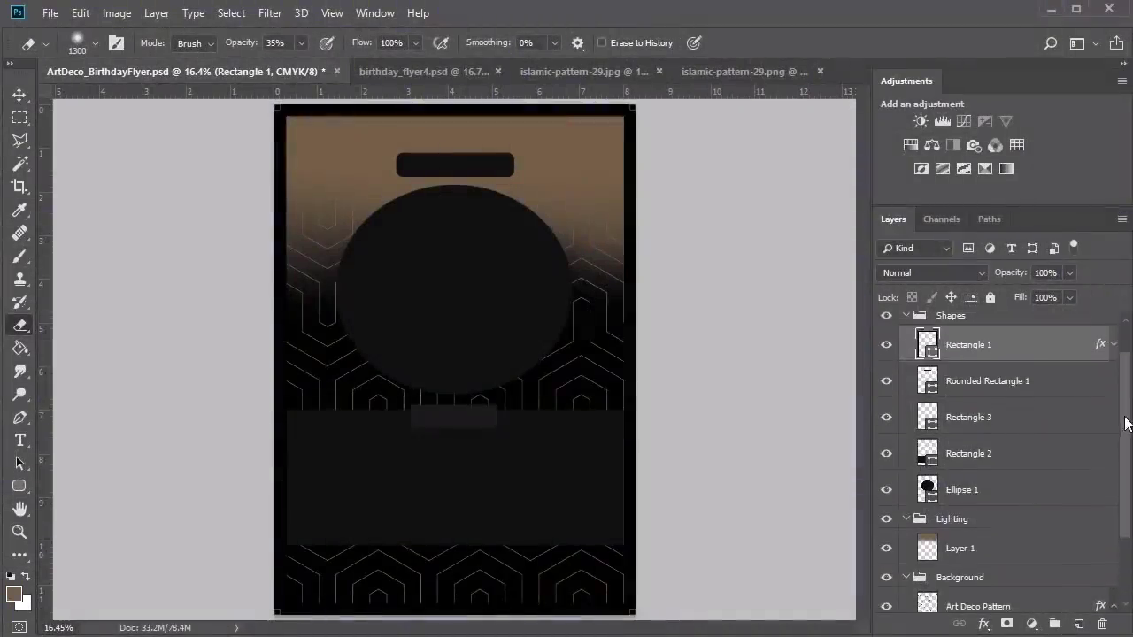
left_click(978, 549)
left_click(976, 522)
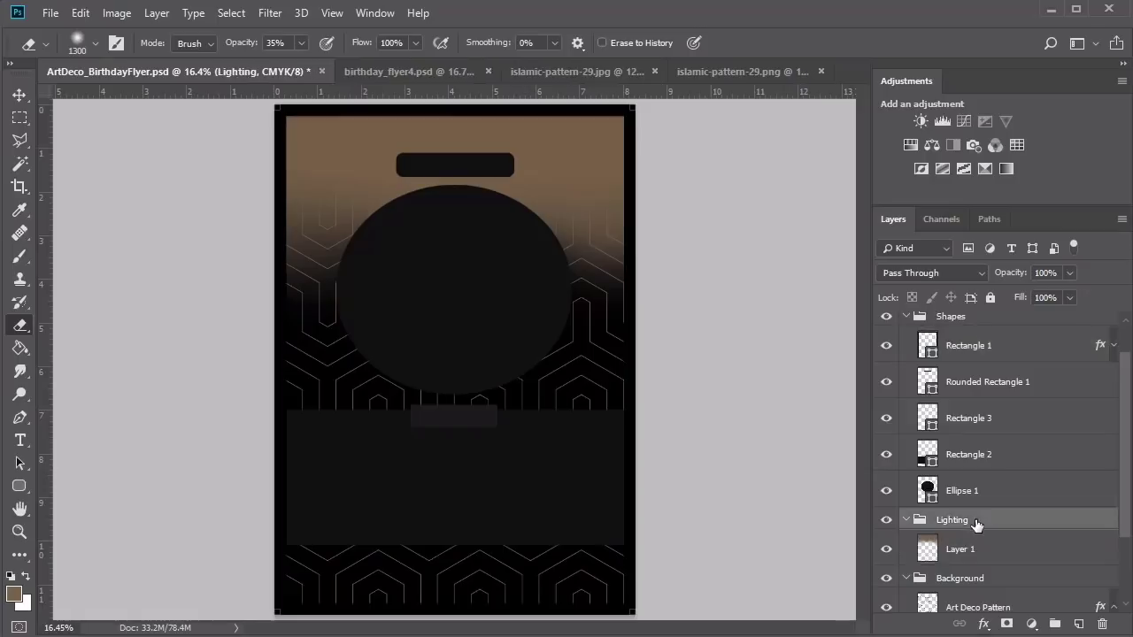
left_click_drag(976, 522, 983, 372)
left_click(974, 399)
scroll(973, 400, "down", 1)
Extend the brown glow down beside the ellipse and paint a horizontal highlight across its upper half with a 700 px brush
key("b")
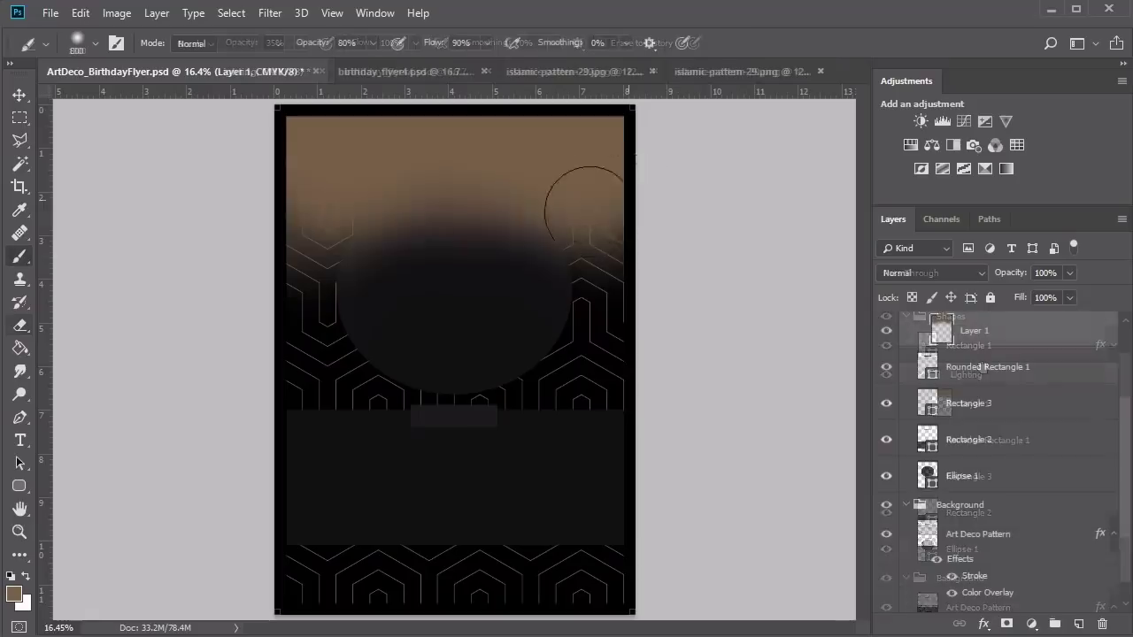
mouse_move(593, 203)
left_mouse_down()
mouse_move(461, 166)
mouse_move(313, 202)
mouse_move(330, 157)
mouse_move(308, 200)
mouse_move(313, 187)
mouse_move(484, 127)
mouse_move(459, 135)
mouse_move(563, 166)
mouse_move(559, 255)
left_mouse_up()
key("bracketleft")
key("bracketleft")
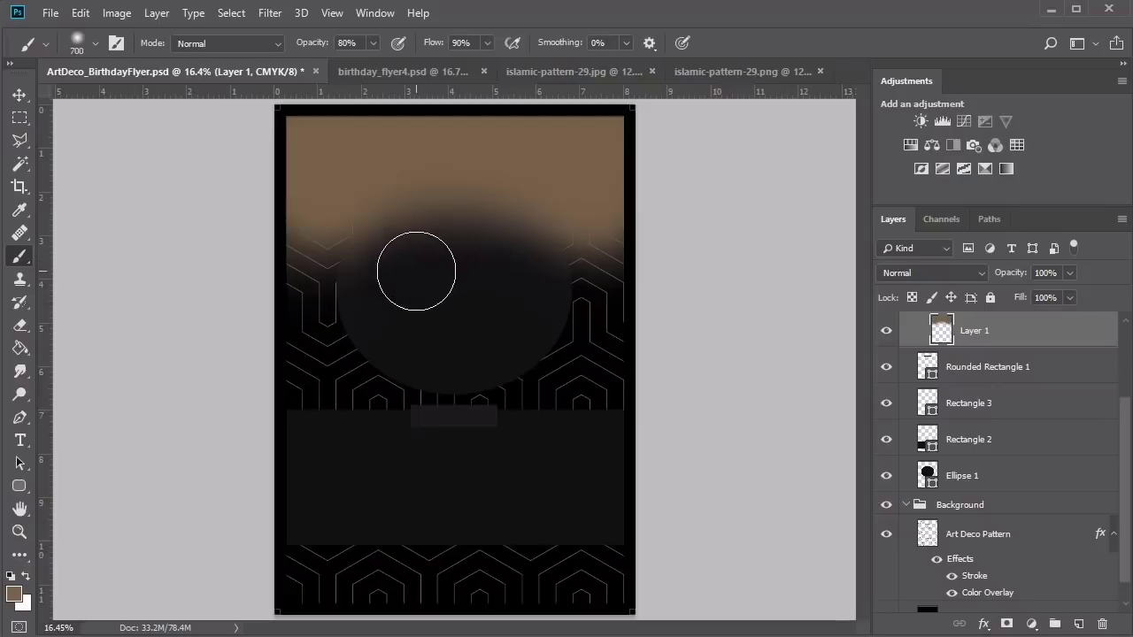
mouse_move(405, 264)
left_mouse_down()
mouse_move(514, 266)
mouse_move(394, 265)
mouse_move(513, 268)
left_mouse_up()
Paint soft highlights on both sides of the wide lower rectangle with a 900 px brush at 50% opacity
key("5")
key("bracketright")
key("bracketright")
key("bracketright")
left_click_drag(313, 451, 584, 457)
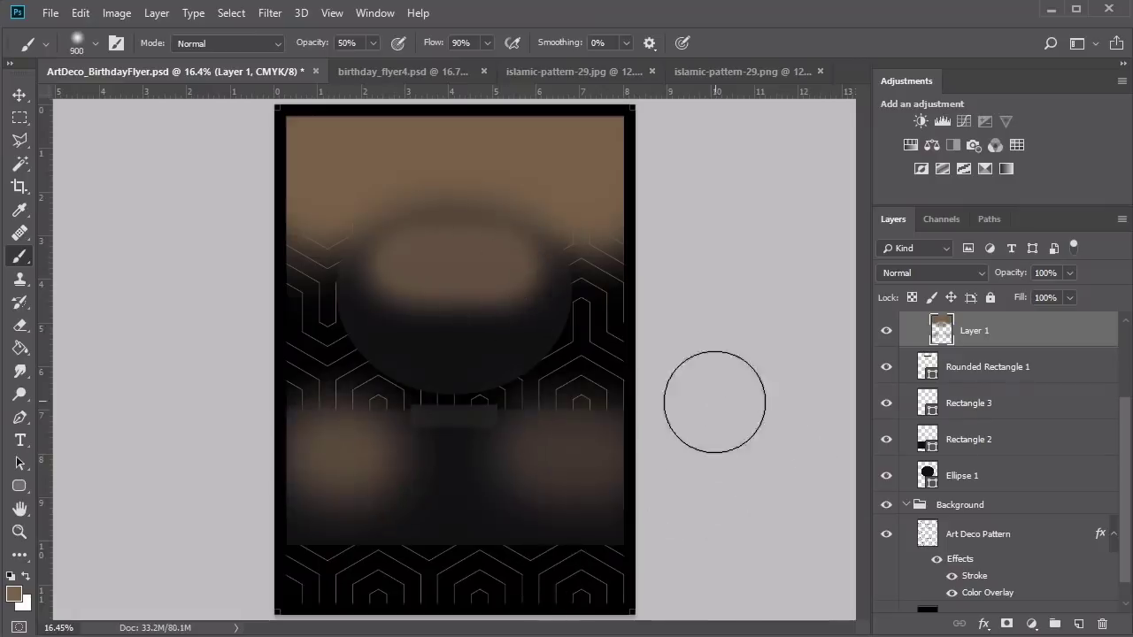
Set the lighting layer to Linear Dodge (Add) at 9% opacity and compare the flyer with and without it
key("v")
left_click(941, 276)
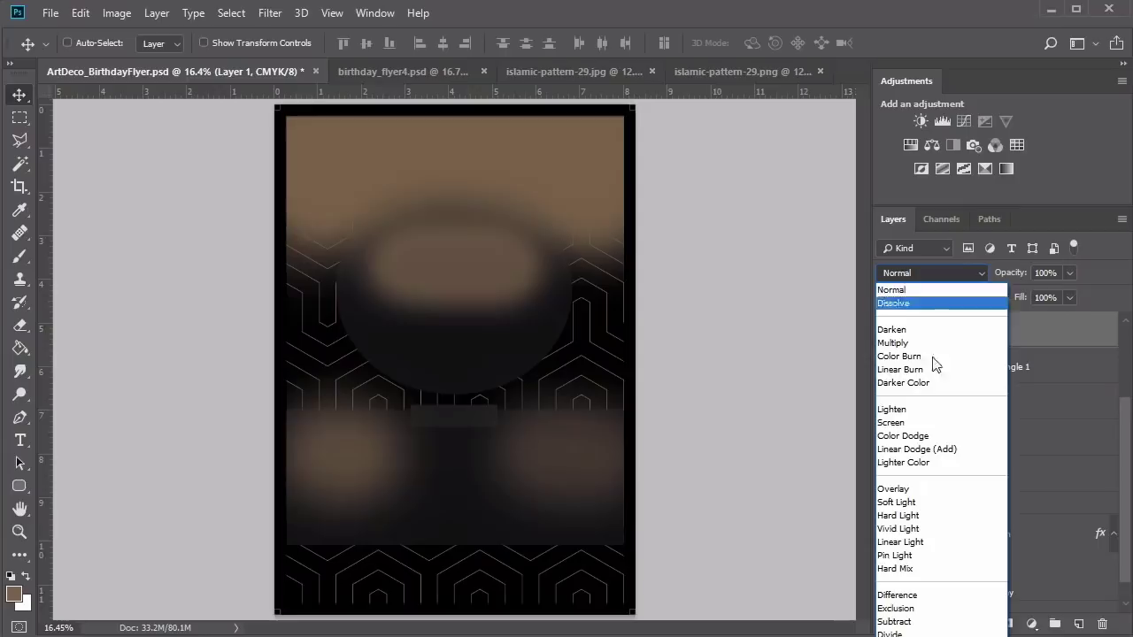
left_click(926, 453)
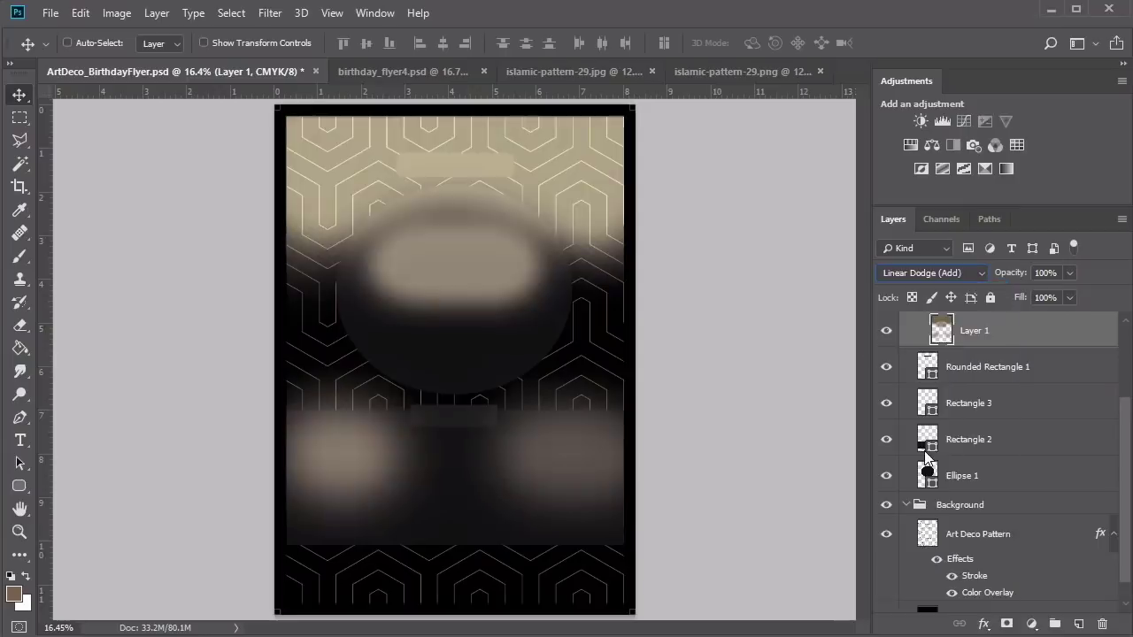
left_click(1000, 273)
type("9")
left_click(886, 330)
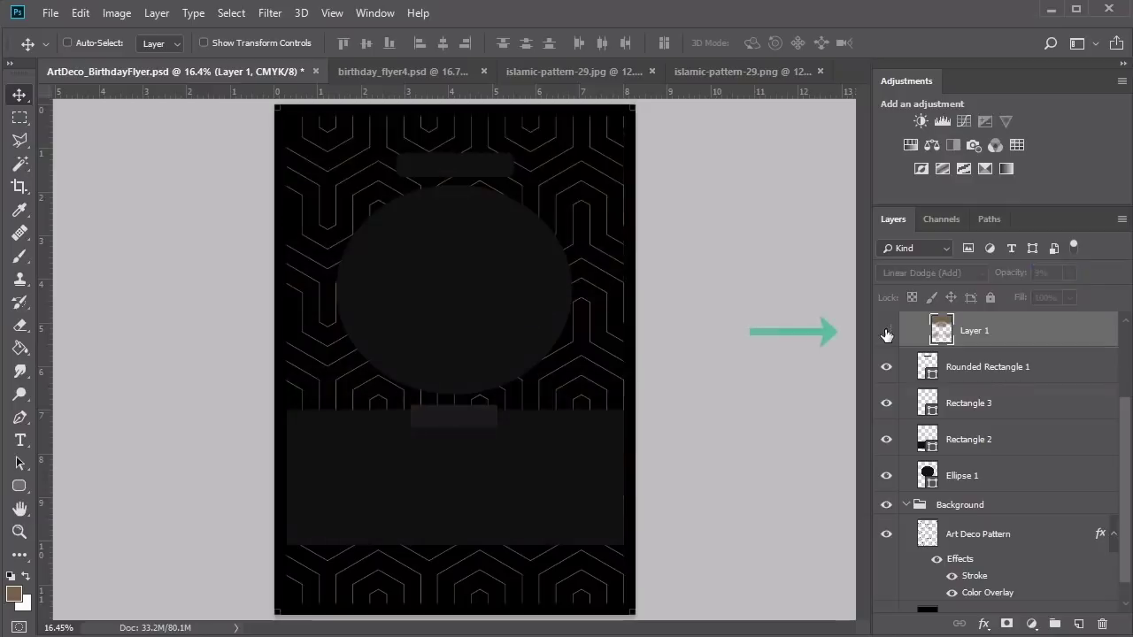
left_click(886, 332)
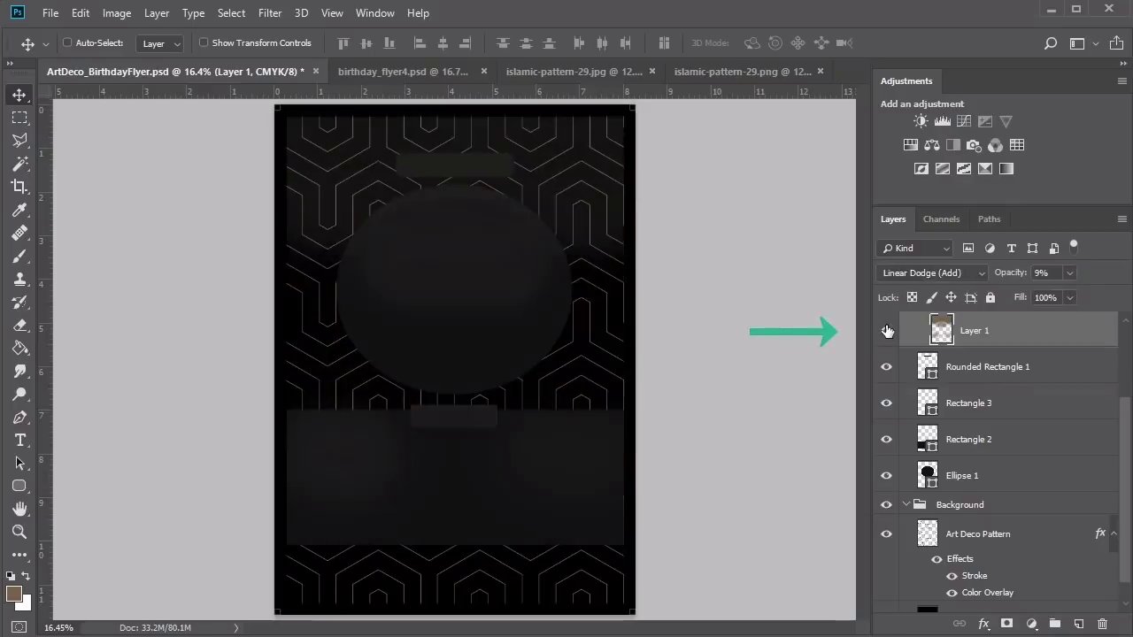
left_click(886, 330)
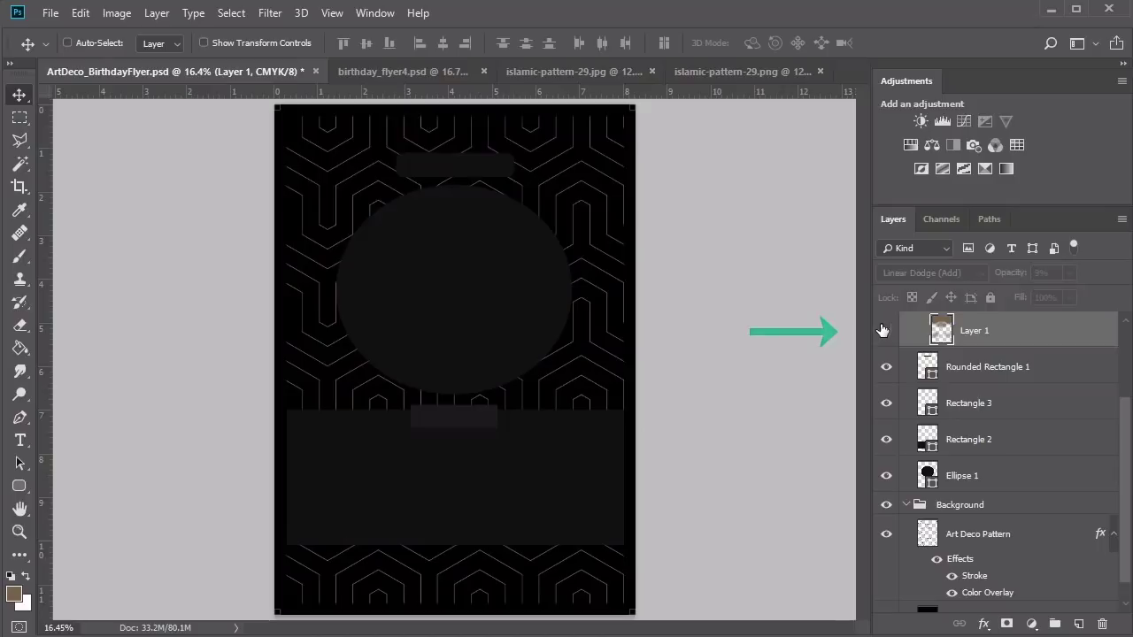
left_click(885, 330)
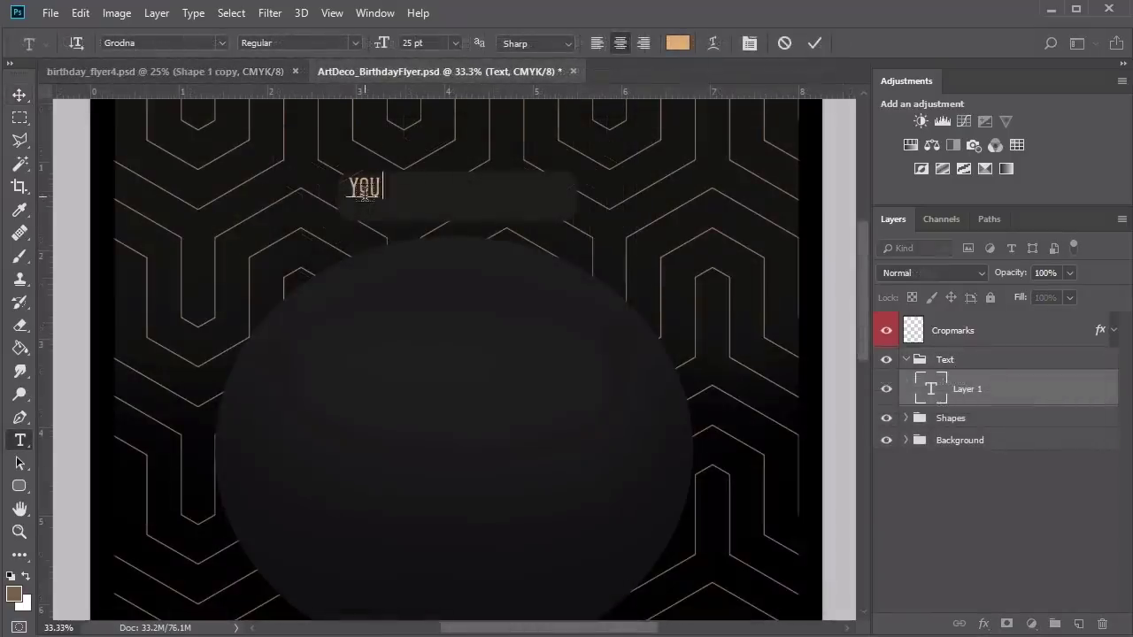
Complete the heading text so it reads "YOU ARE INVITED TO MY"
type("A")
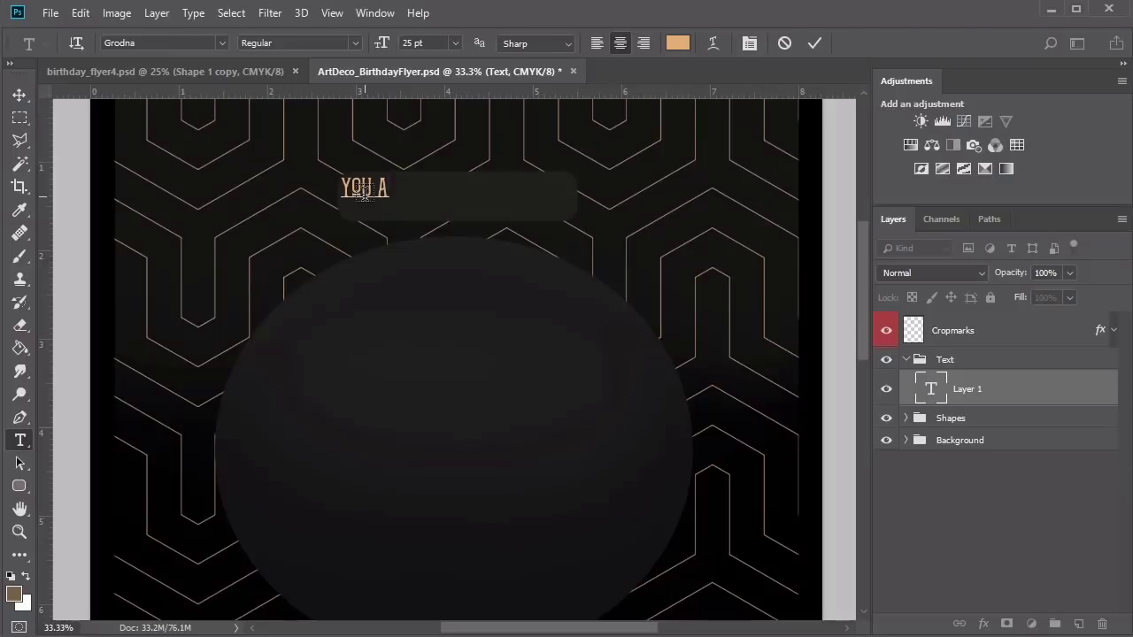
type("RE INVITED")
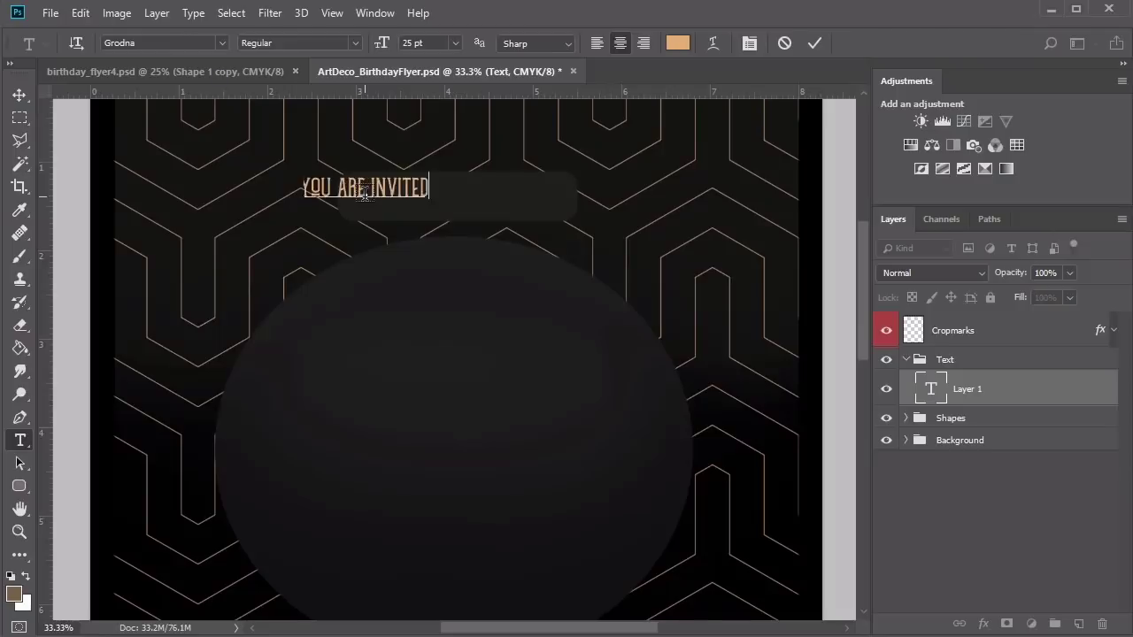
type(" TO MY")
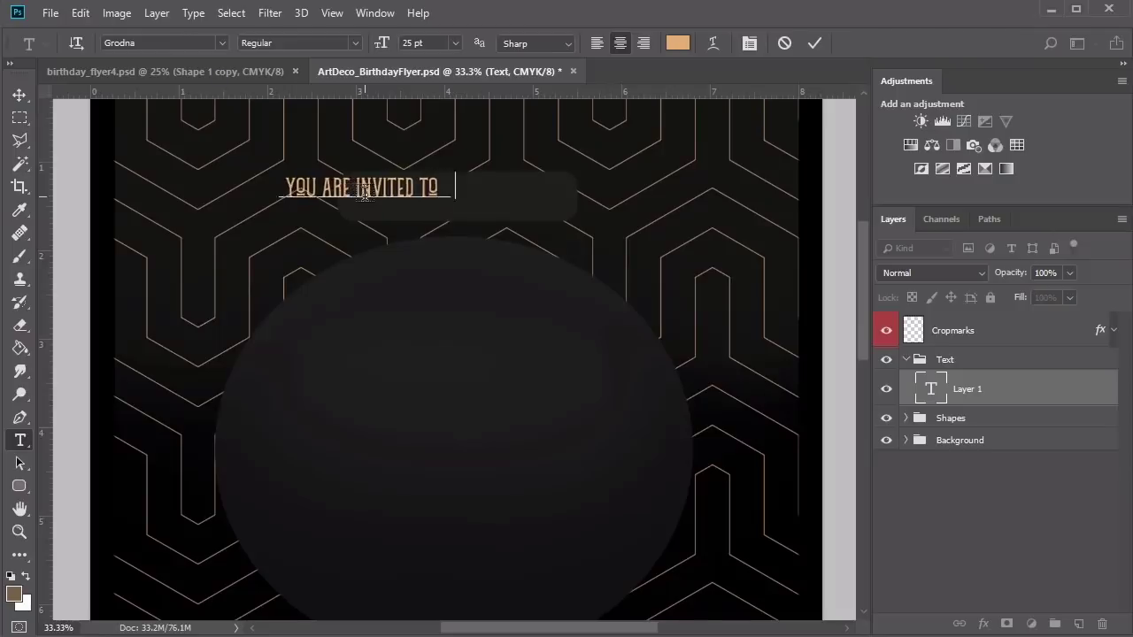
key("ctrl+Return")
Move the invitation heading to the centre of the rounded rectangle above the ellipse
key("v")
left_click_drag(366, 193, 453, 206)
key("Right")
key("Right")
key("Right")
key("Right")
key("Right")
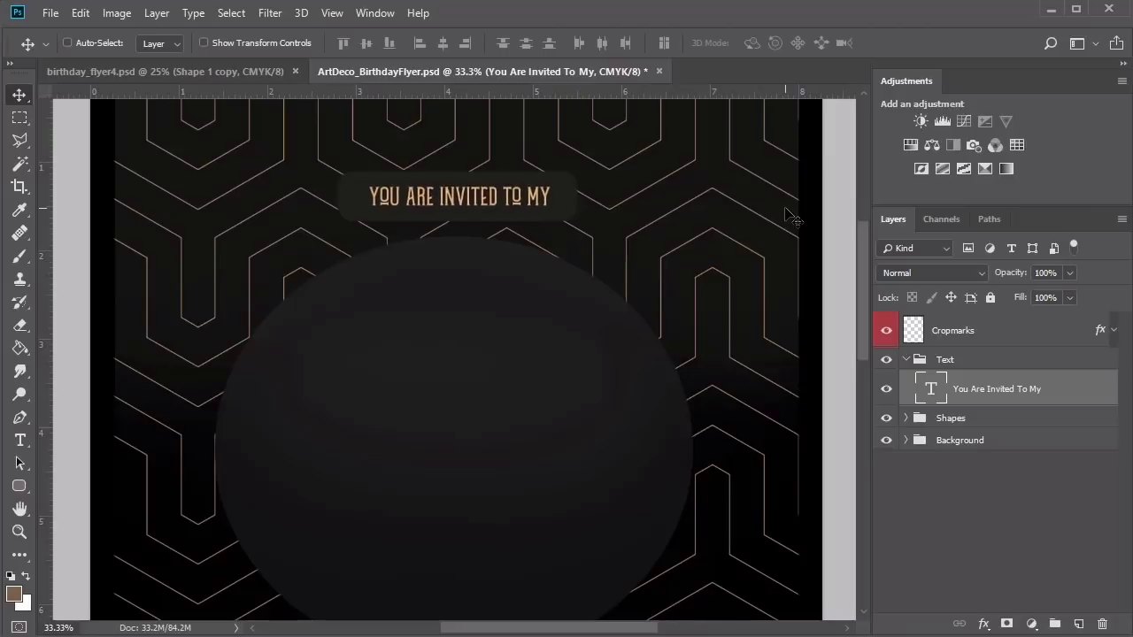
Give the invitation heading a -93° gradient overlay with #f6c789 at 48% and #795d36 at 100%, plus a 1 px black inside stroke
right_click(965, 396)
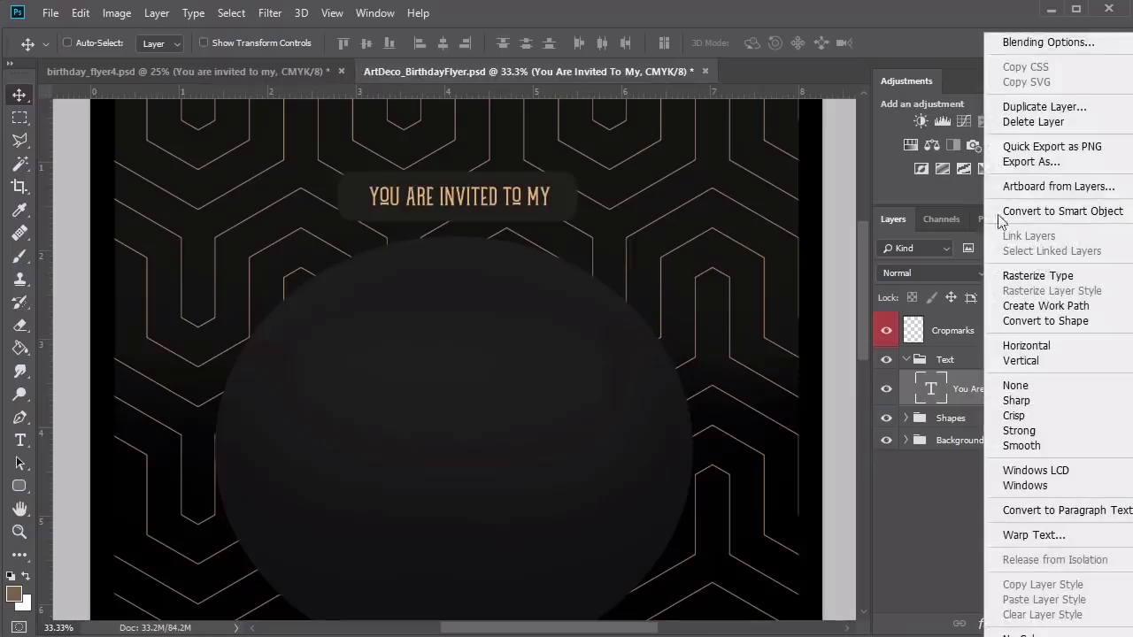
left_click(1021, 42)
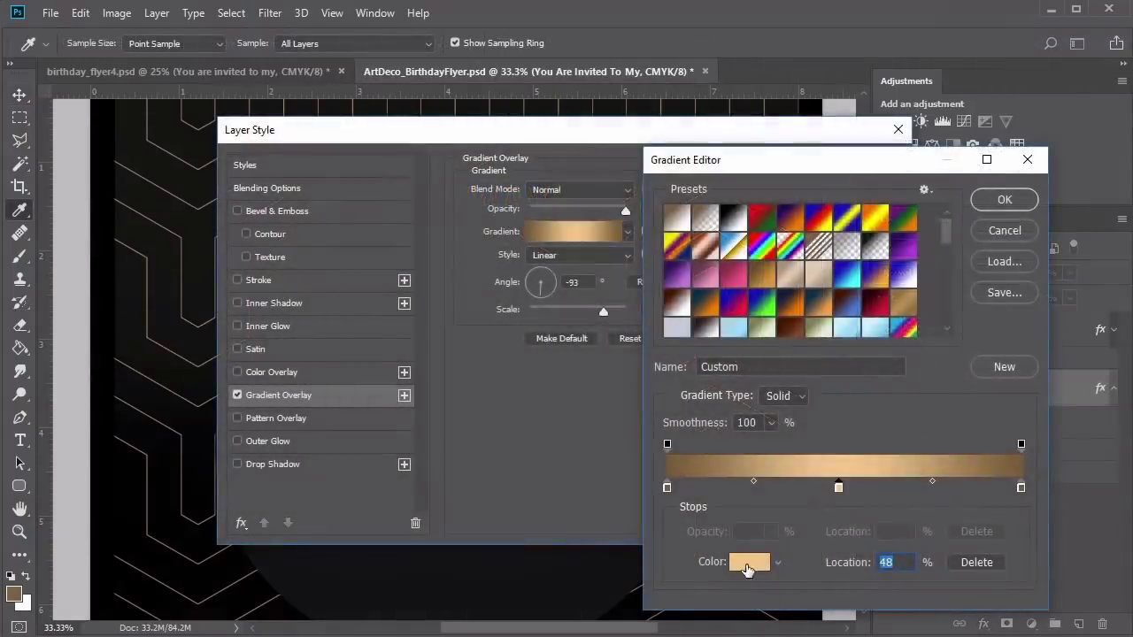
left_click(747, 565)
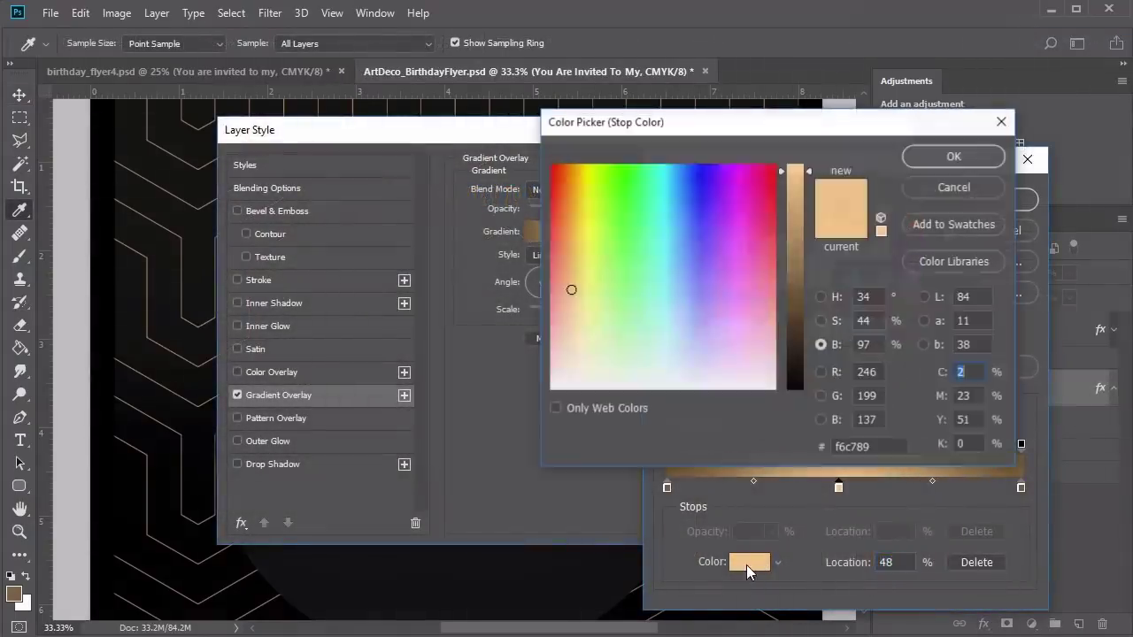
left_click(950, 160)
left_click(1020, 488)
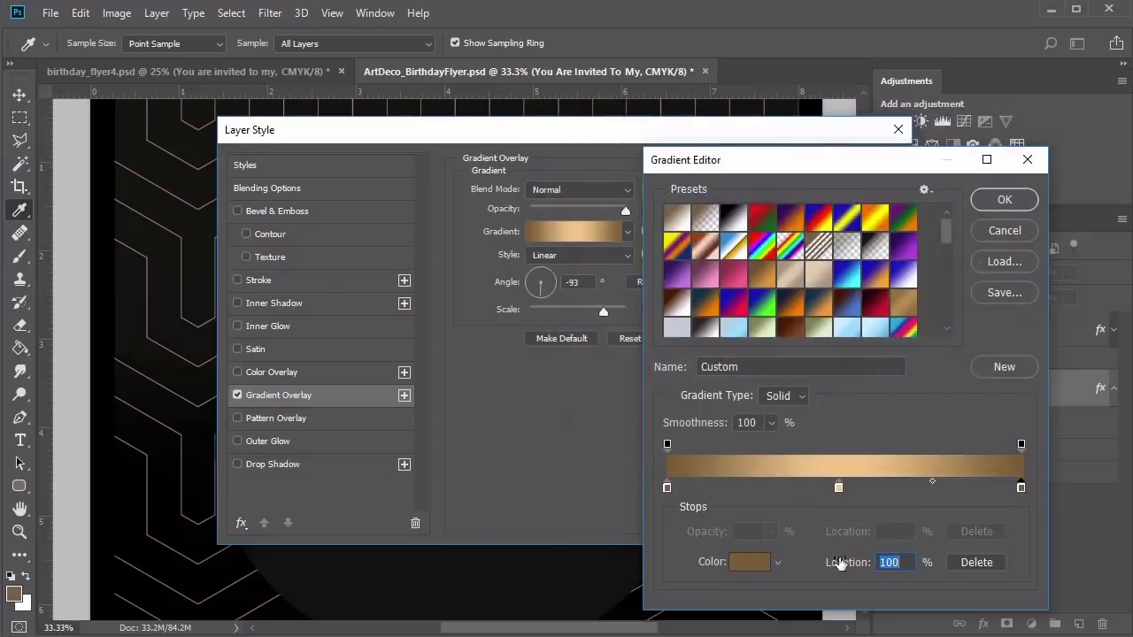
left_click(736, 562)
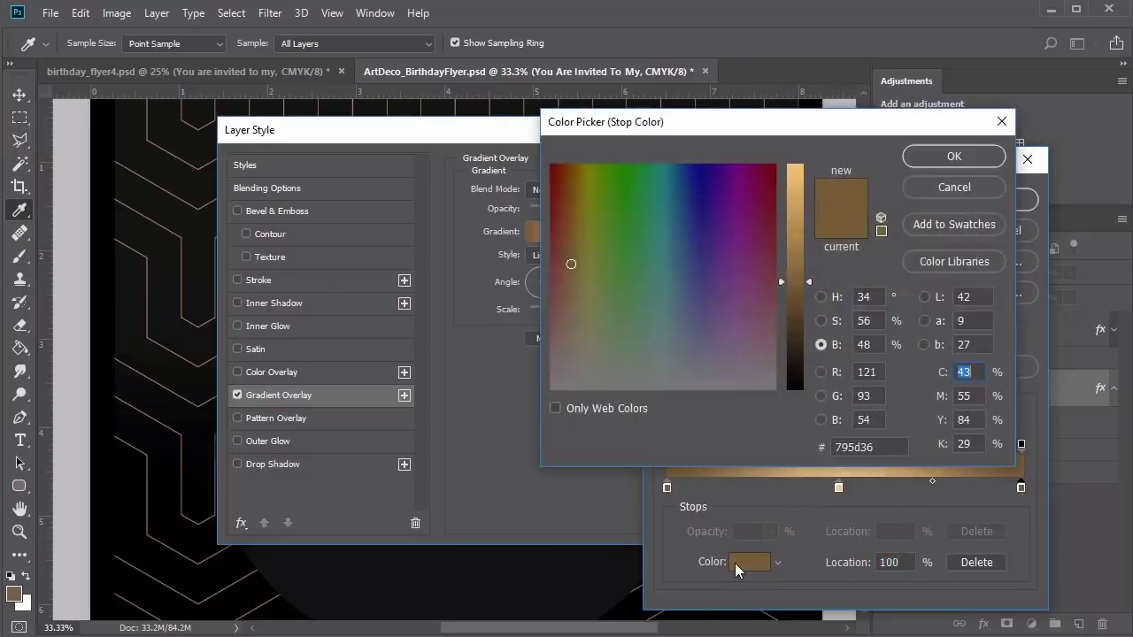
left_click(949, 158)
left_click(989, 199)
left_click(846, 167)
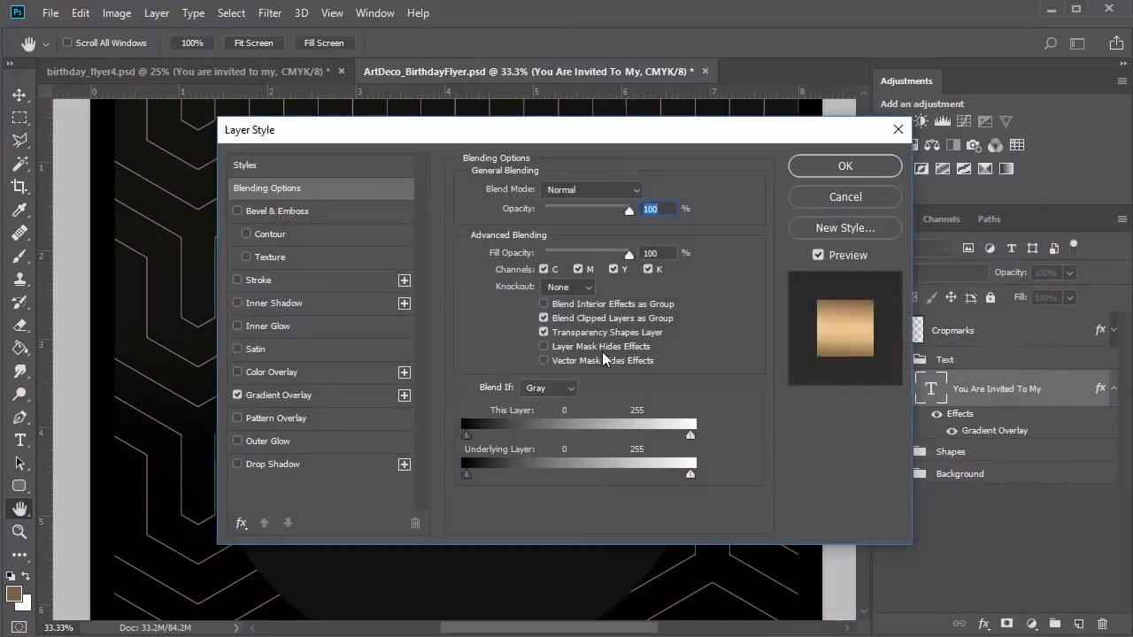
left_click(290, 279)
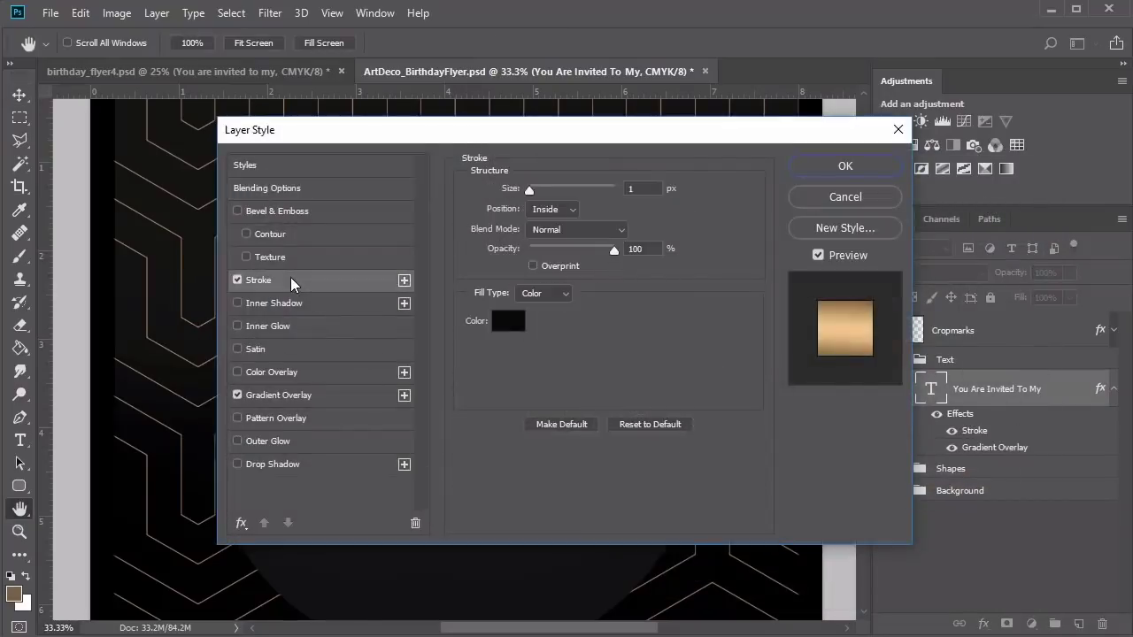
left_click(845, 166)
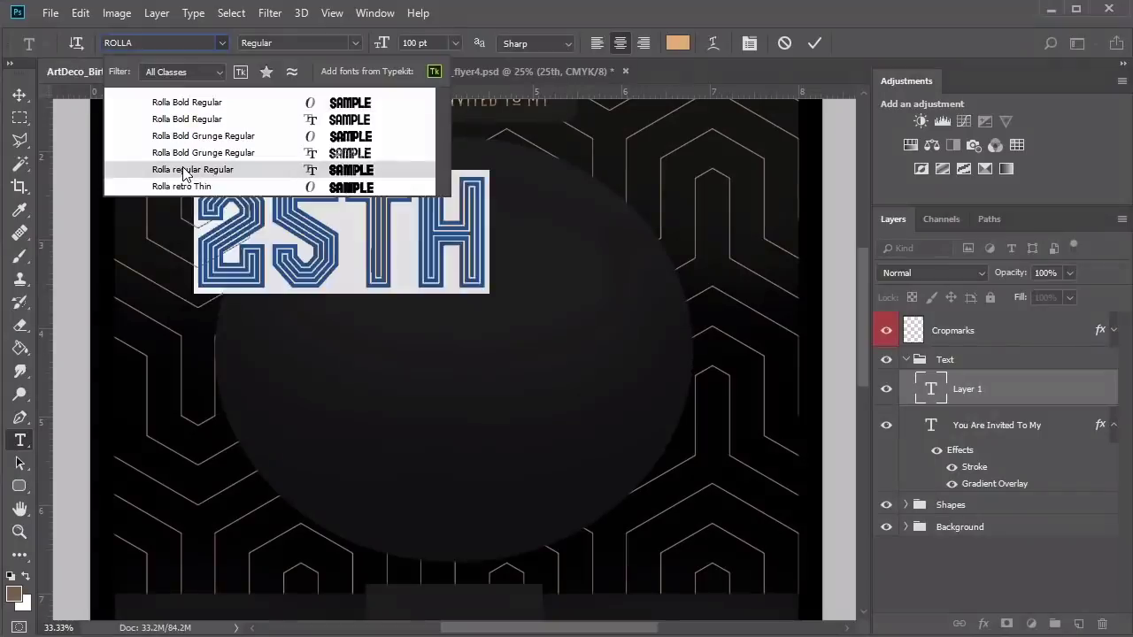
Set the 25TH text in the Rolla regular font and place it centred in the upper half of the ellipse
left_click(188, 169)
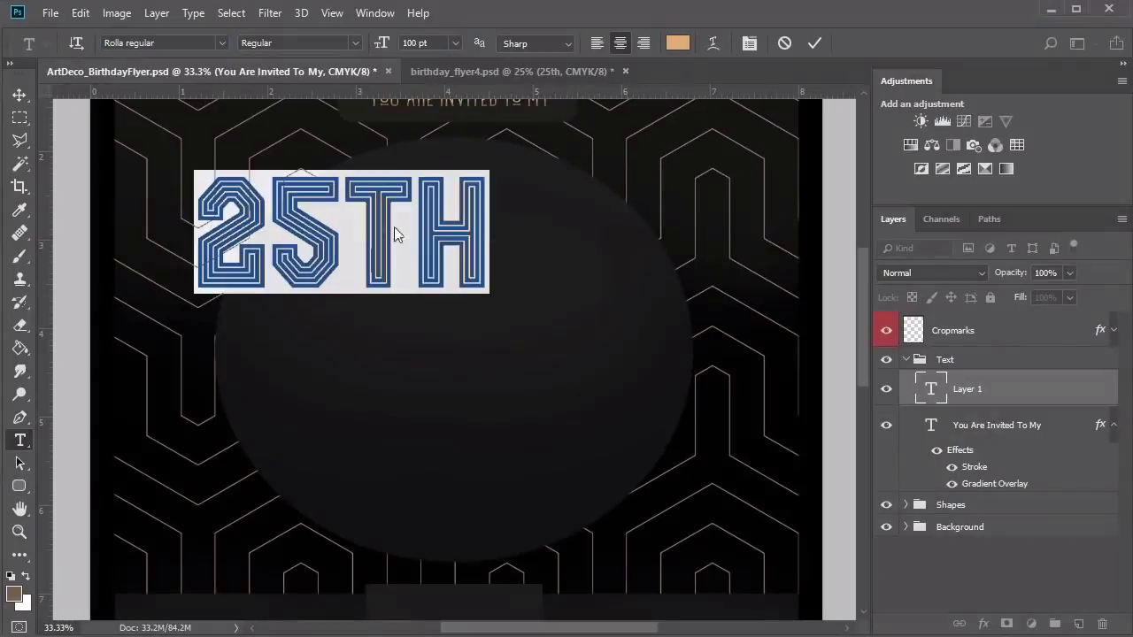
key("ctrl+Return")
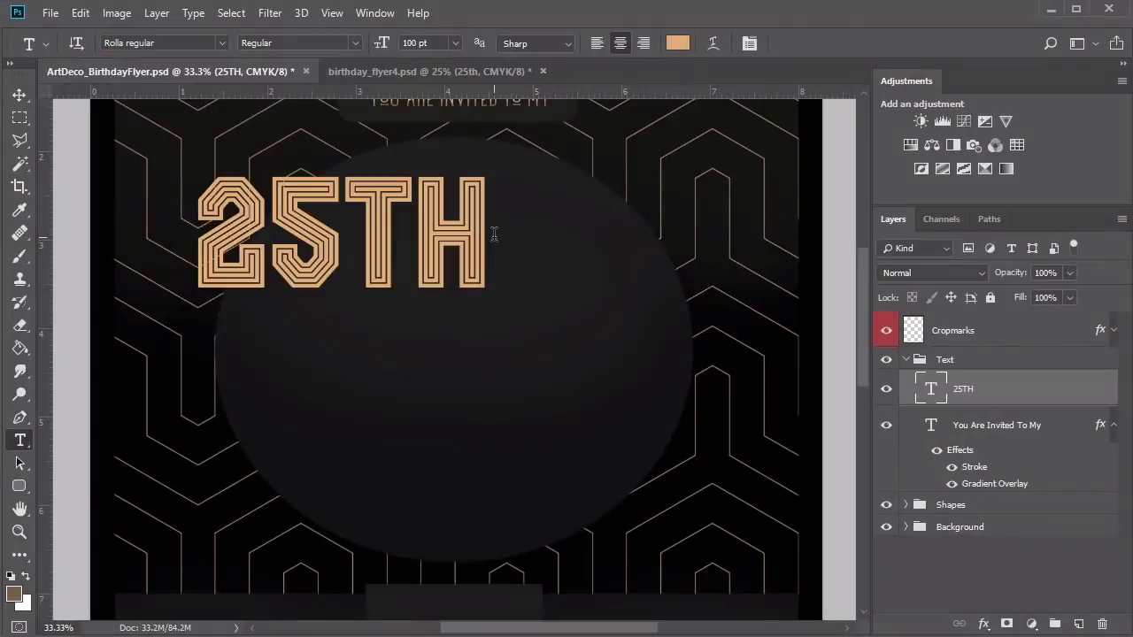
key("v")
left_click_drag(442, 227, 552, 284)
key("z")
Give the 25TH text a linear gradient overlay at -93° with #fdc474 at 48% and #7f6139 at 0%
right_click(1006, 398)
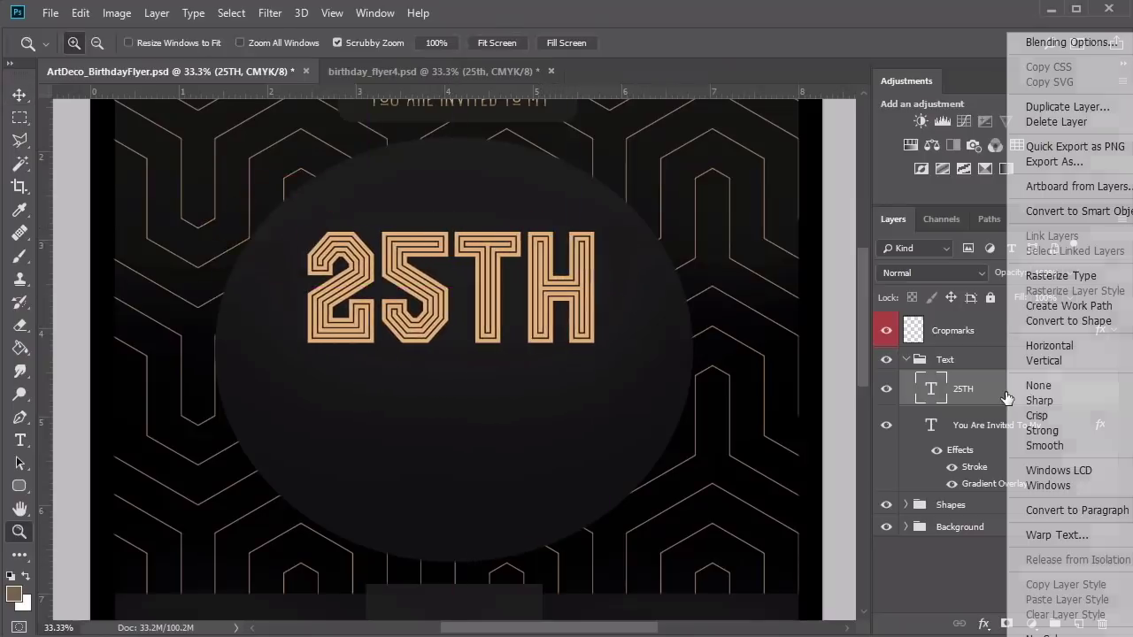
left_click(1080, 42)
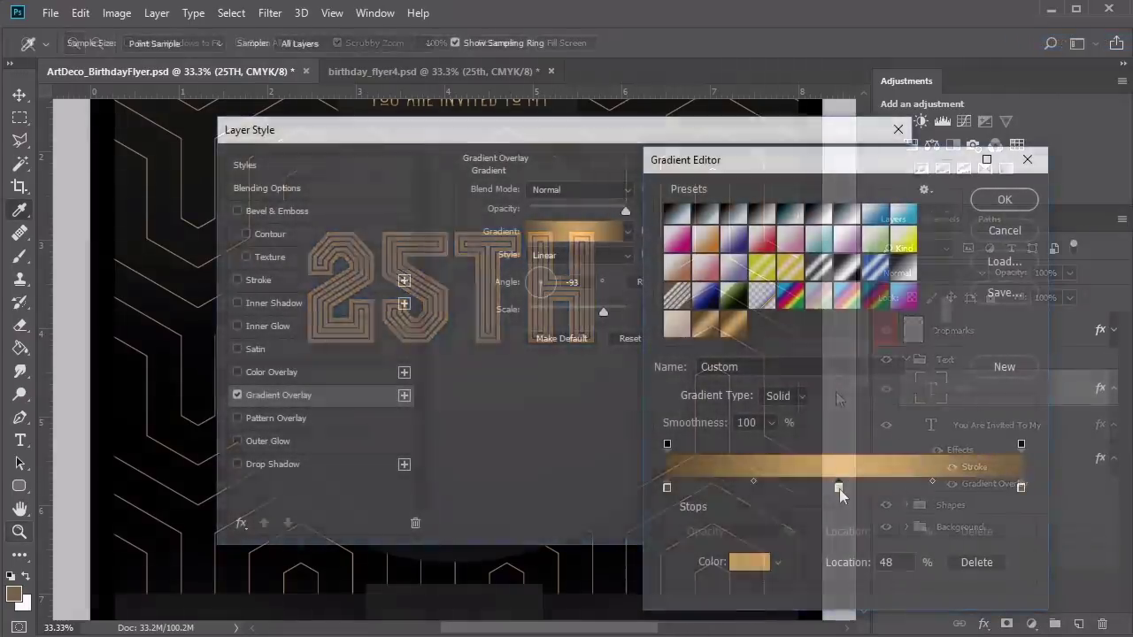
left_click(741, 564)
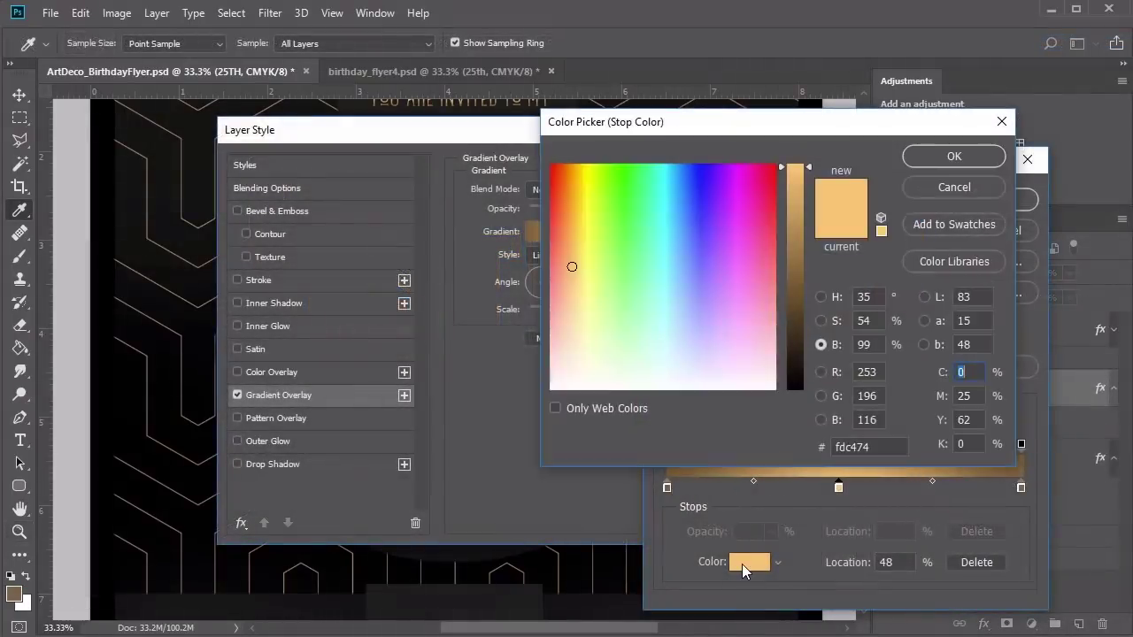
left_click(935, 156)
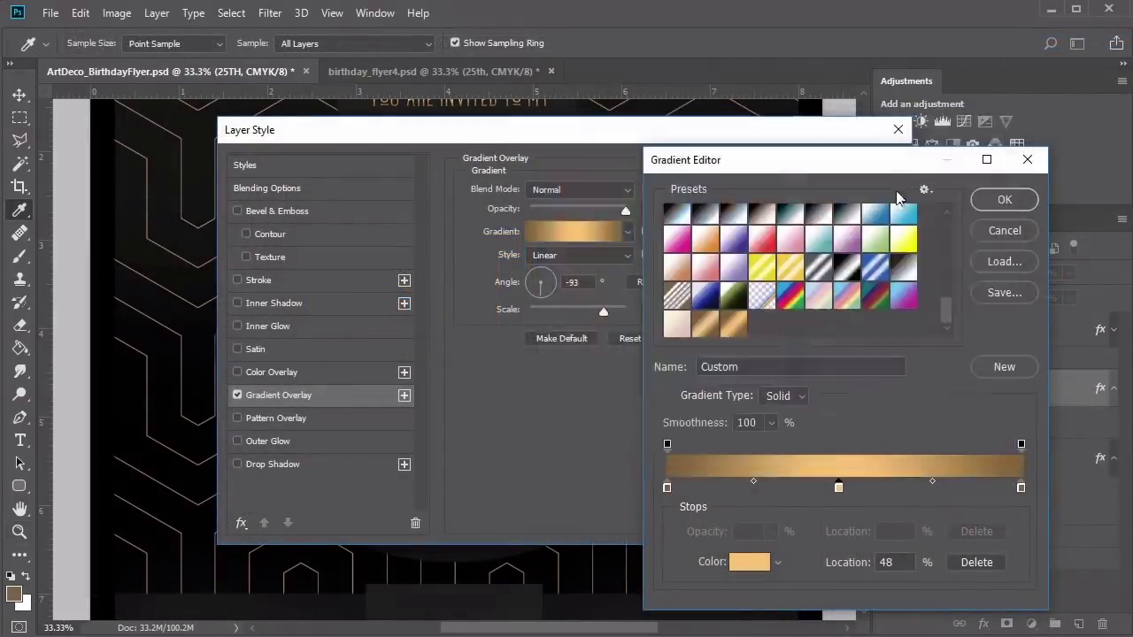
left_click(667, 488)
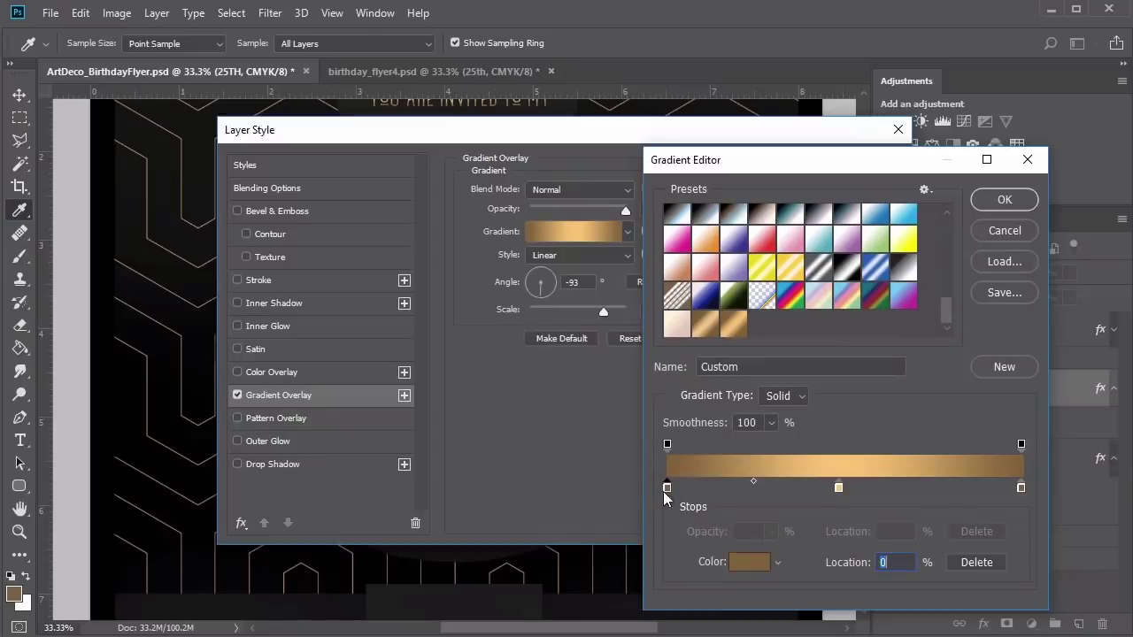
left_click(737, 561)
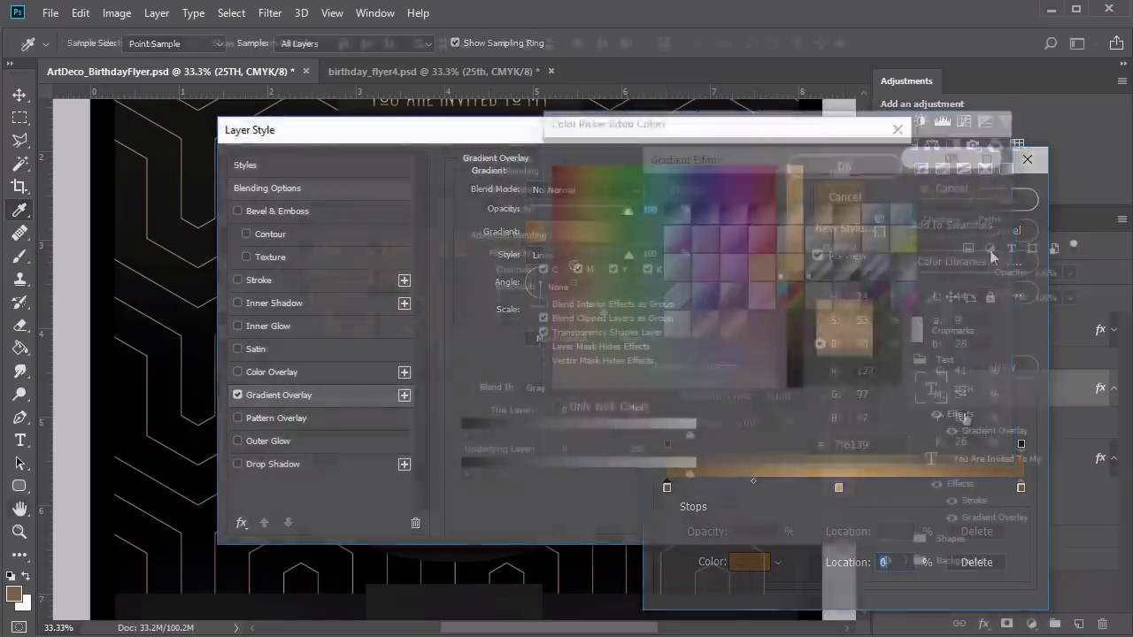
Add a black inside stroke and a smooth inner bevel to the 25TH text
left_click(364, 280)
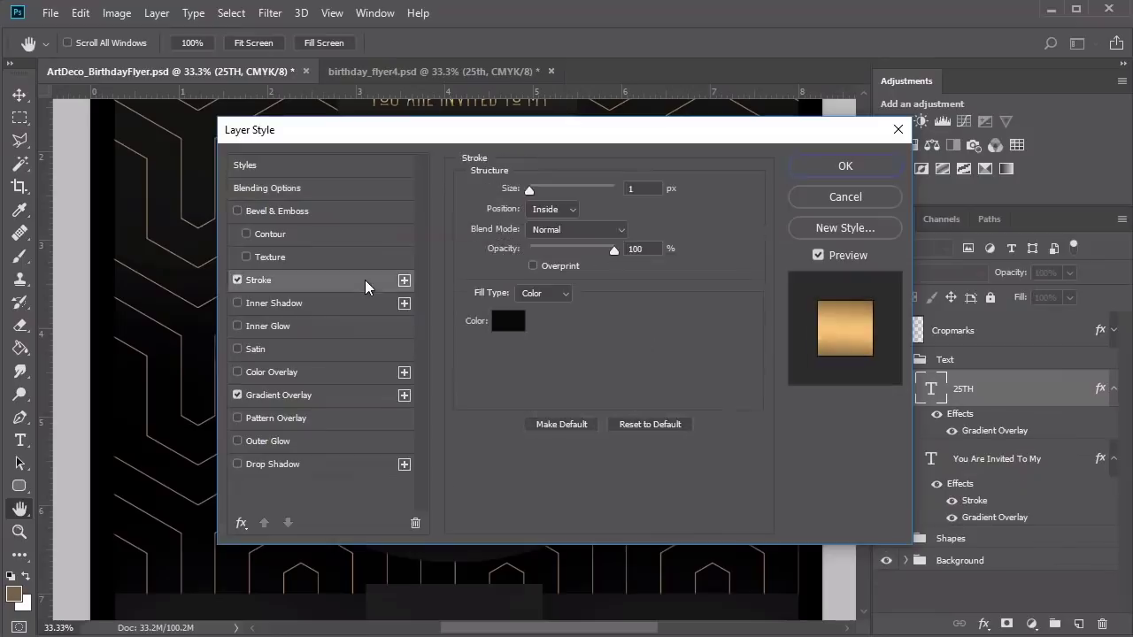
left_click_drag(635, 189, 620, 187)
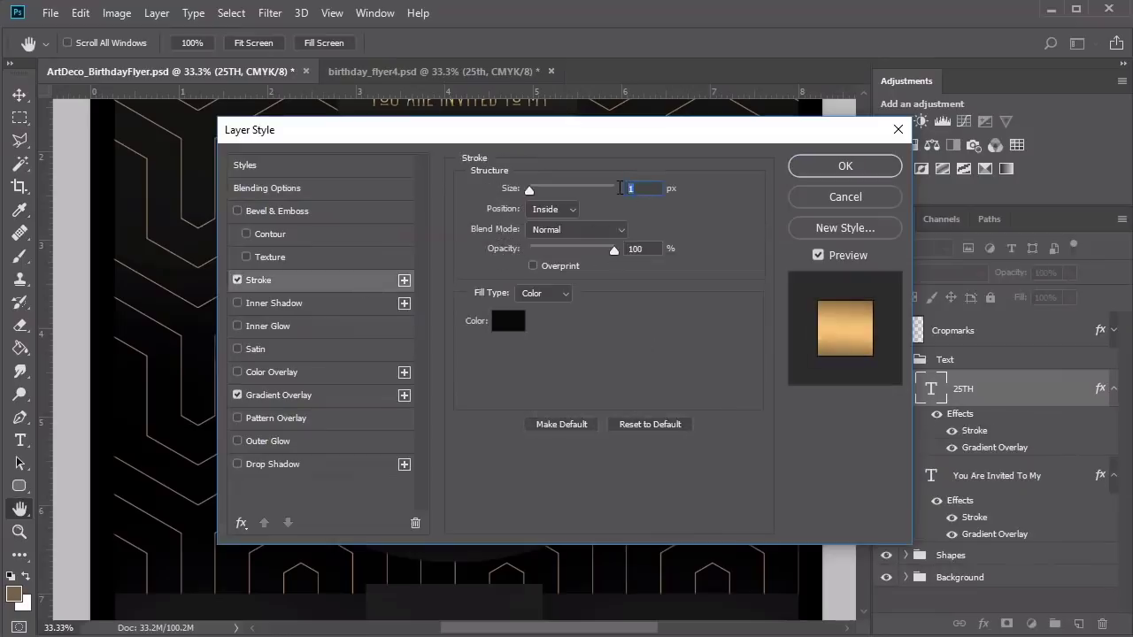
left_click(299, 217)
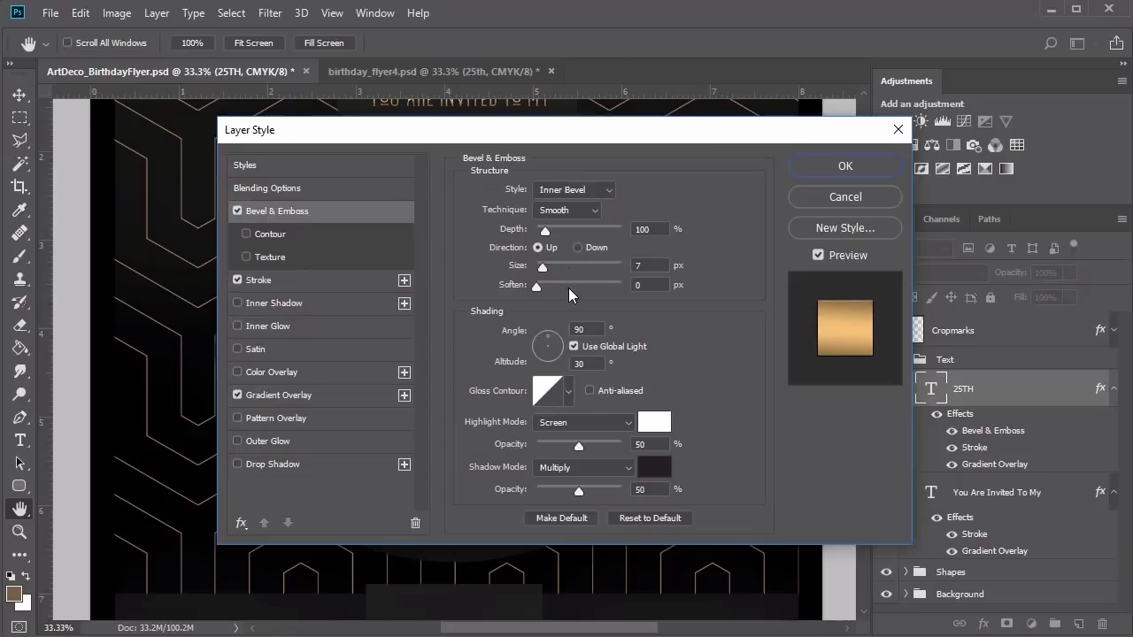
left_click(878, 169)
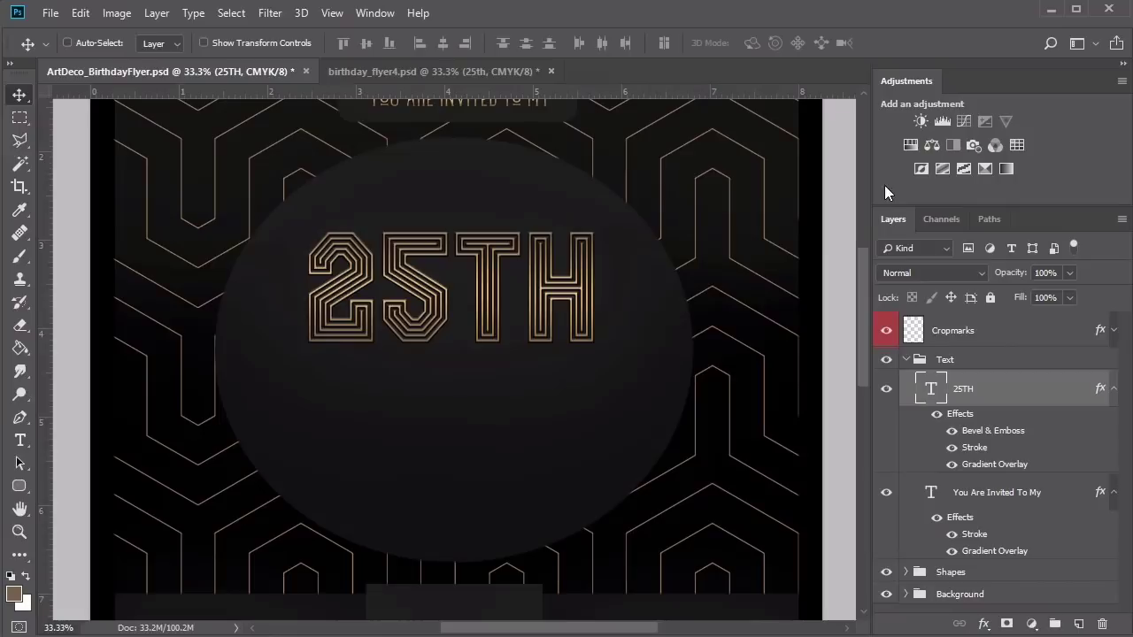
Add a black Multiply drop shadow to the 25TH text with 32% opacity, 120° angle, 35 px distance and 6% spread
double_click(959, 413)
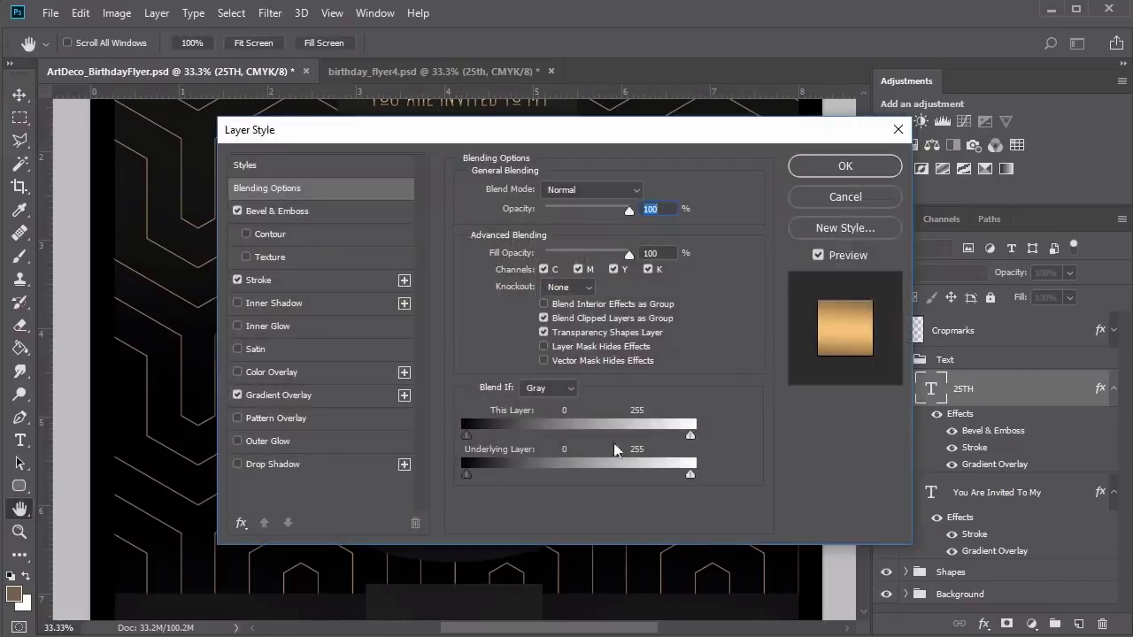
left_click(352, 464)
type("6")
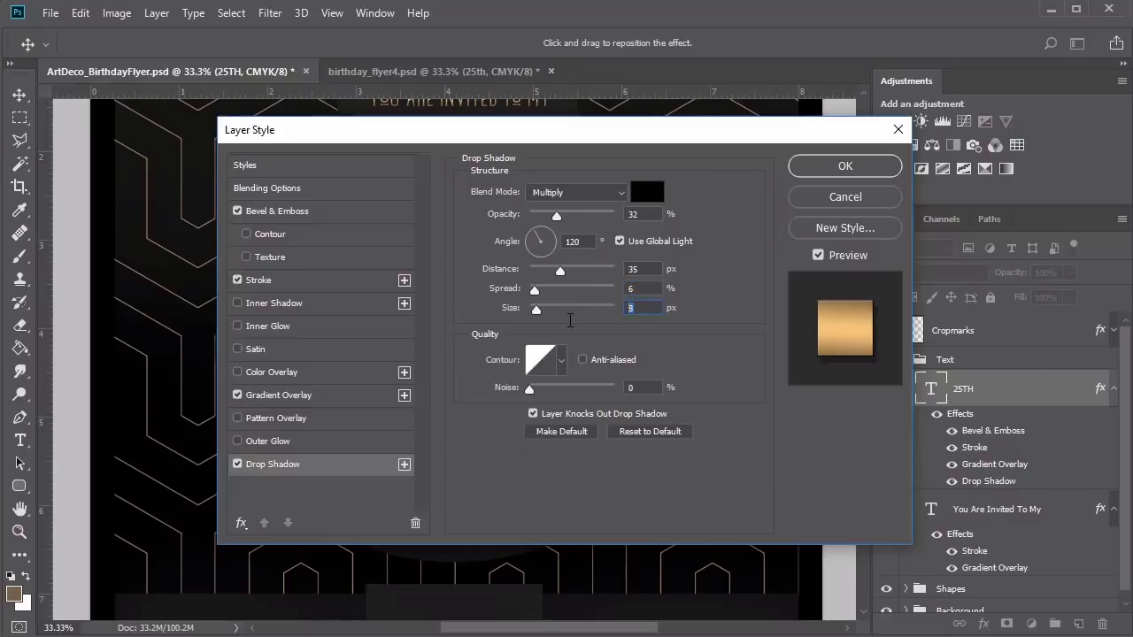
left_click(843, 167)
Add the text BIRTHDAY in Rolla regular at 60 pt and place it centred directly below 25TH
key("t")
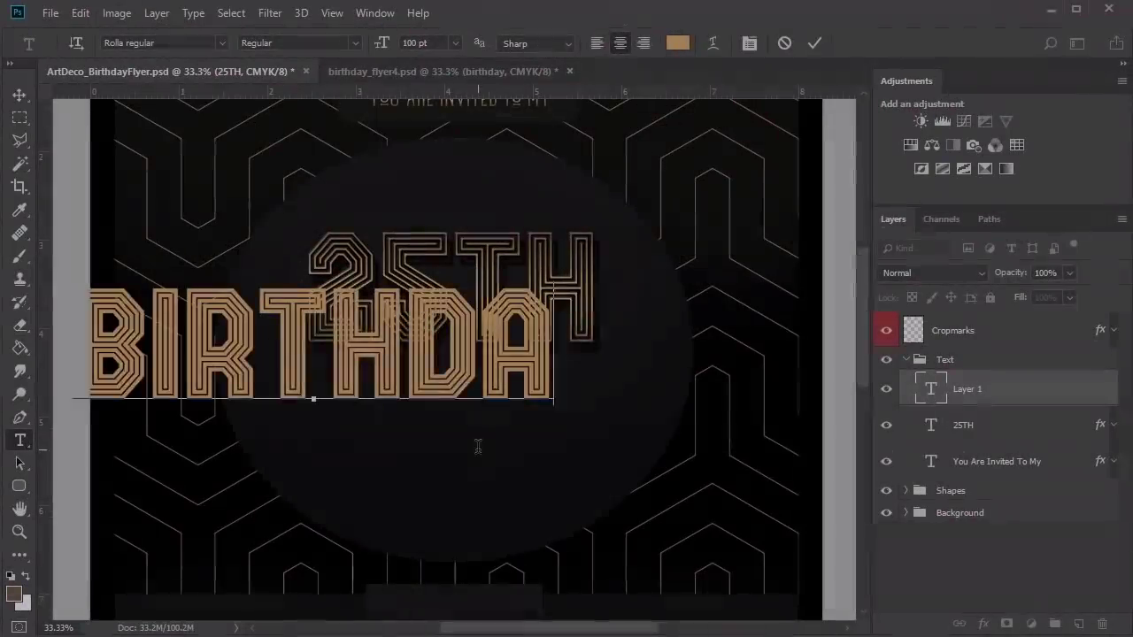
type("Y")
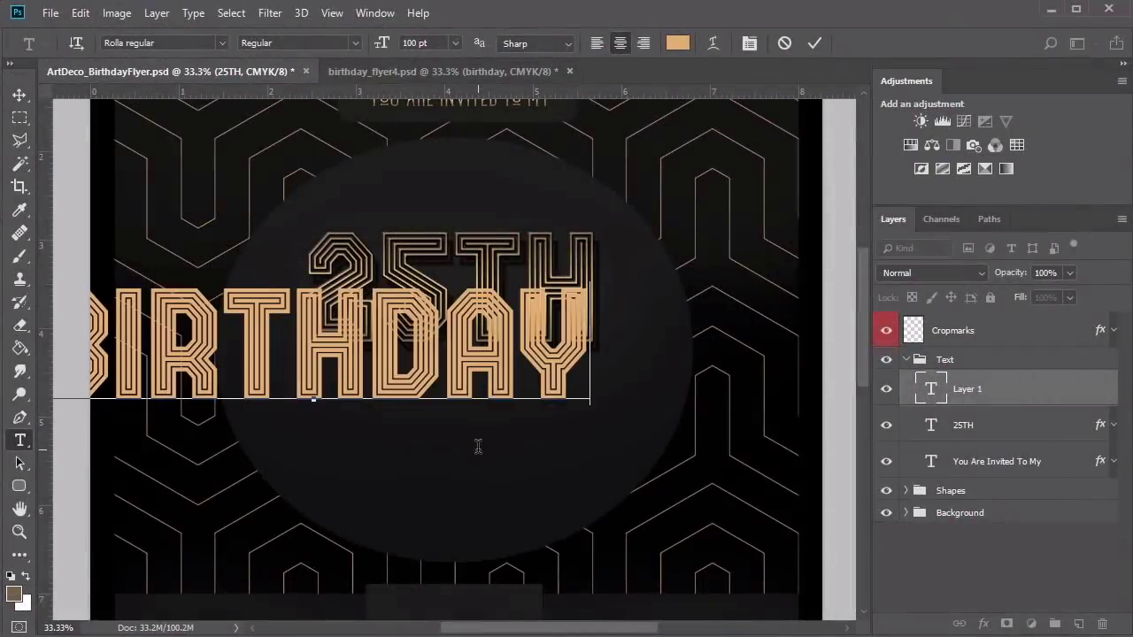
key("ctrl+a")
left_click(380, 43)
key("Return")
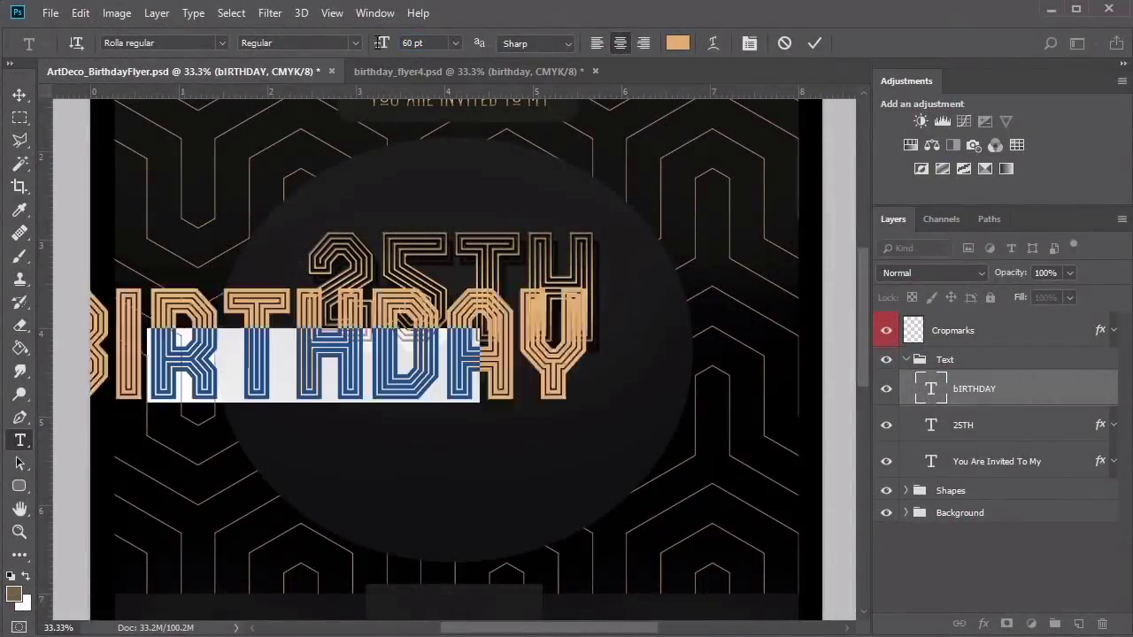
key("ctrl+Return")
key("v")
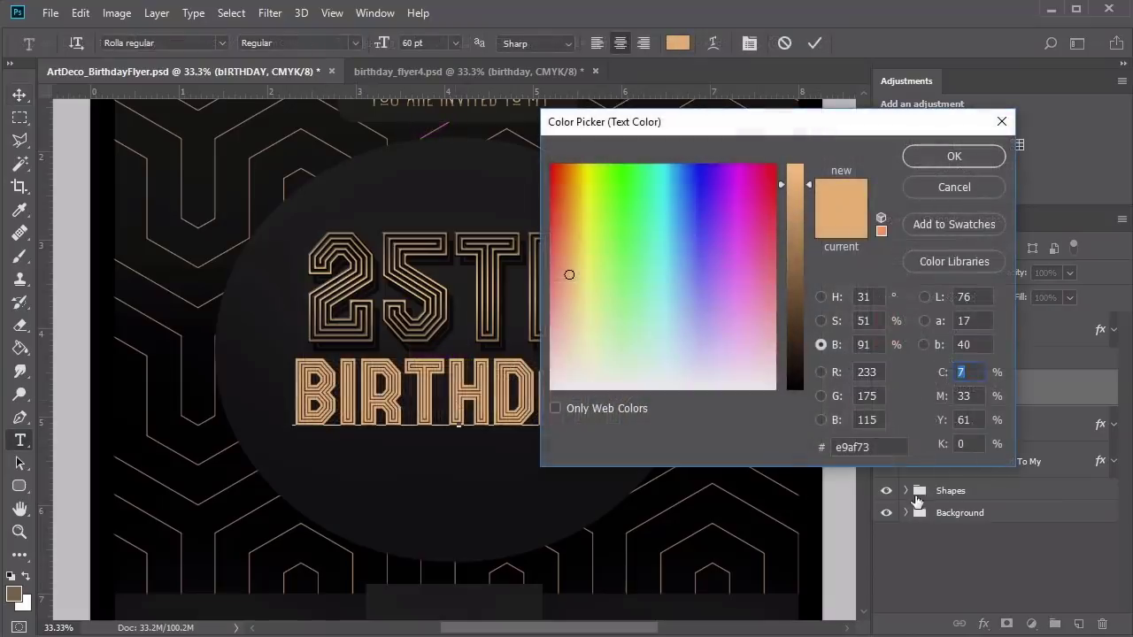
Colour the BIRTHDAY text dark grey #404040
double_click(878, 448)
type("404040")
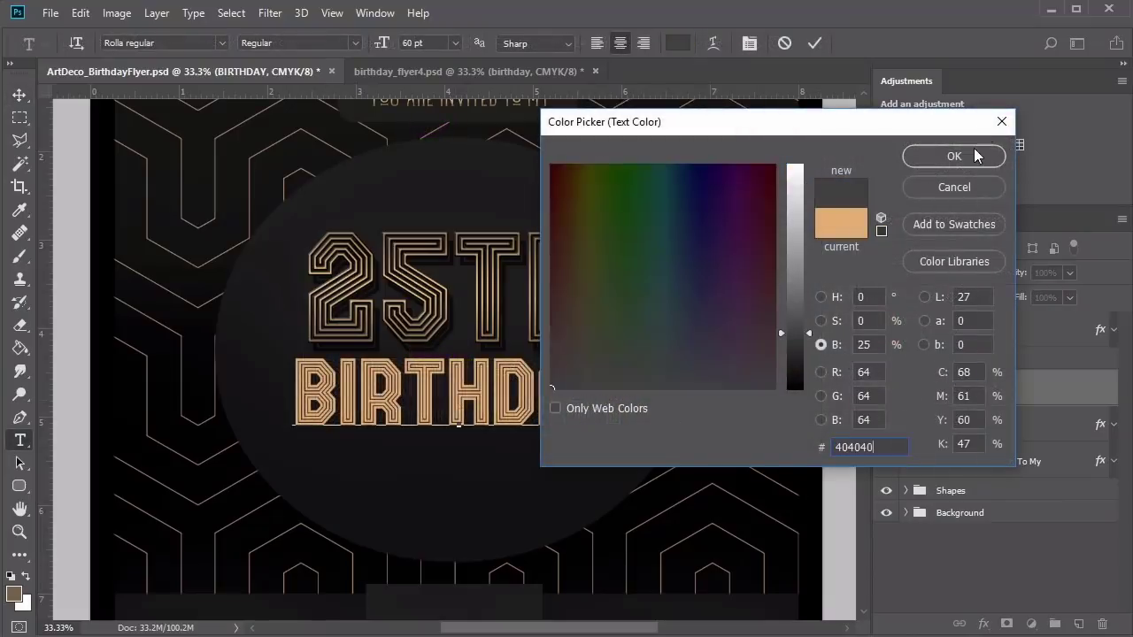
left_click(953, 157)
key("ctrl+Return")
key("v")
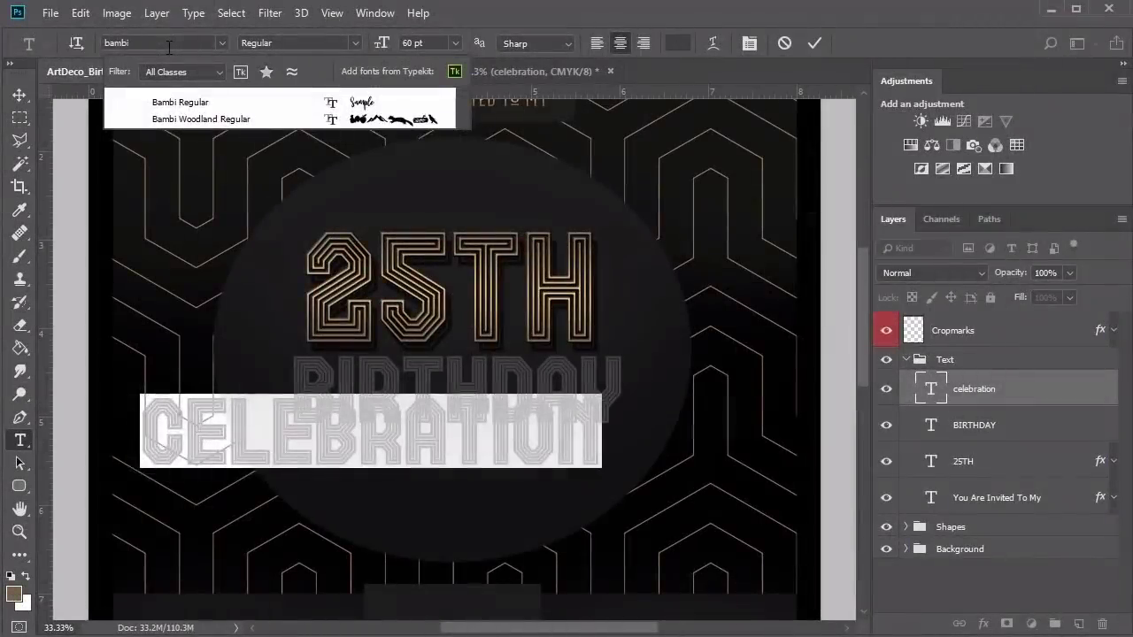
Set the celebration text in the Bambi font and colour it gold #c09254
key("Return")
left_click(677, 43)
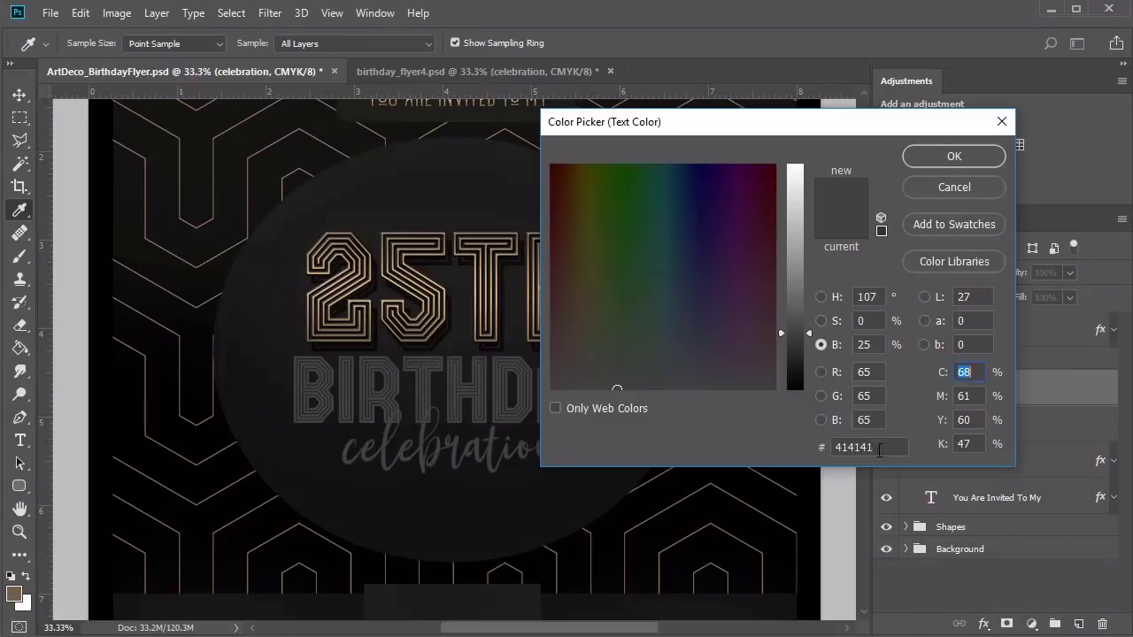
type("c99254")
left_click(954, 156)
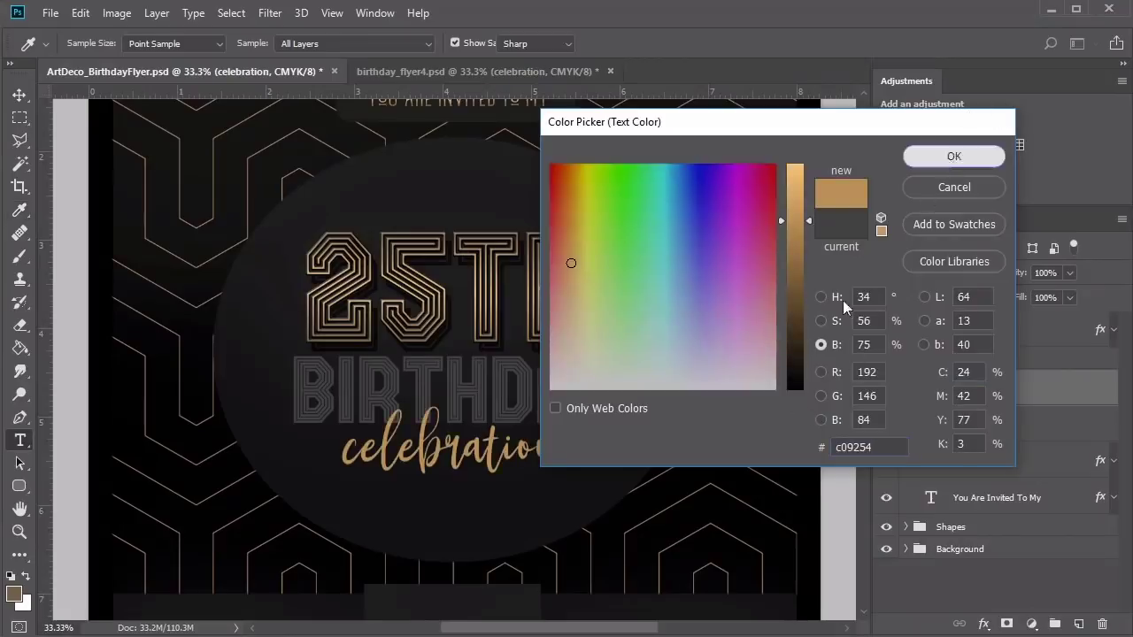
key("v")
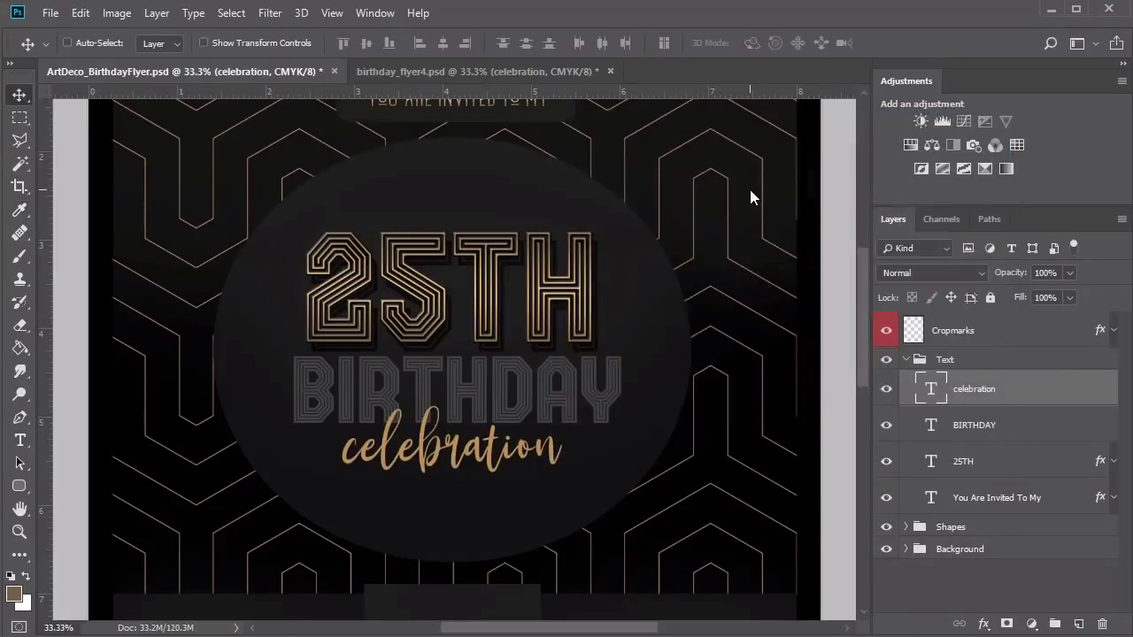
Nudge the celebration text slightly to the right beneath BIRTHDAY
key("Right")
key("Right")
key("Right")
key("Right")
key("Right")
key("Right")
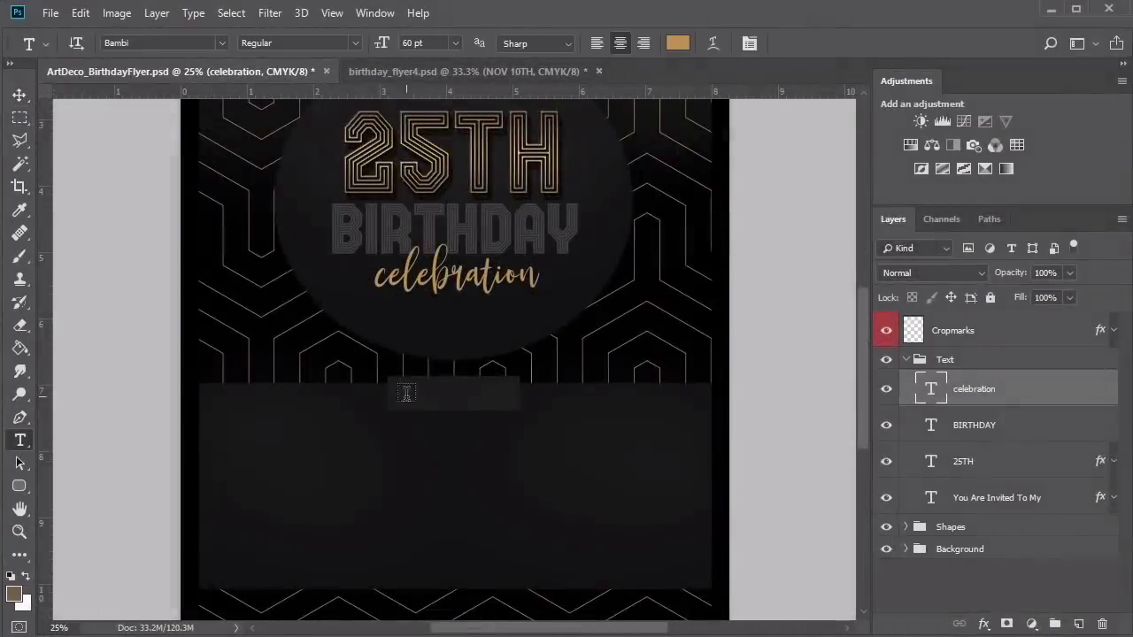
Add the text NOV 10TH in Grodna at 35 pt over the small rectangle below the ellipse
left_click(406, 393)
type("N")
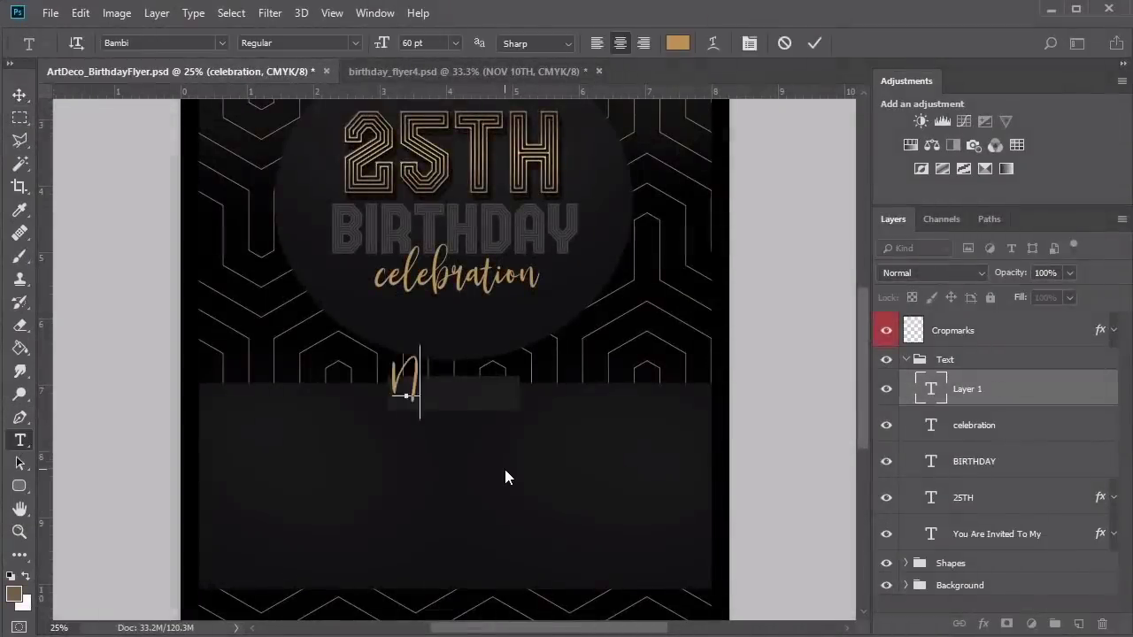
type("OV 10TH")
key("ctrl+a")
left_click(153, 39)
left_click(177, 135)
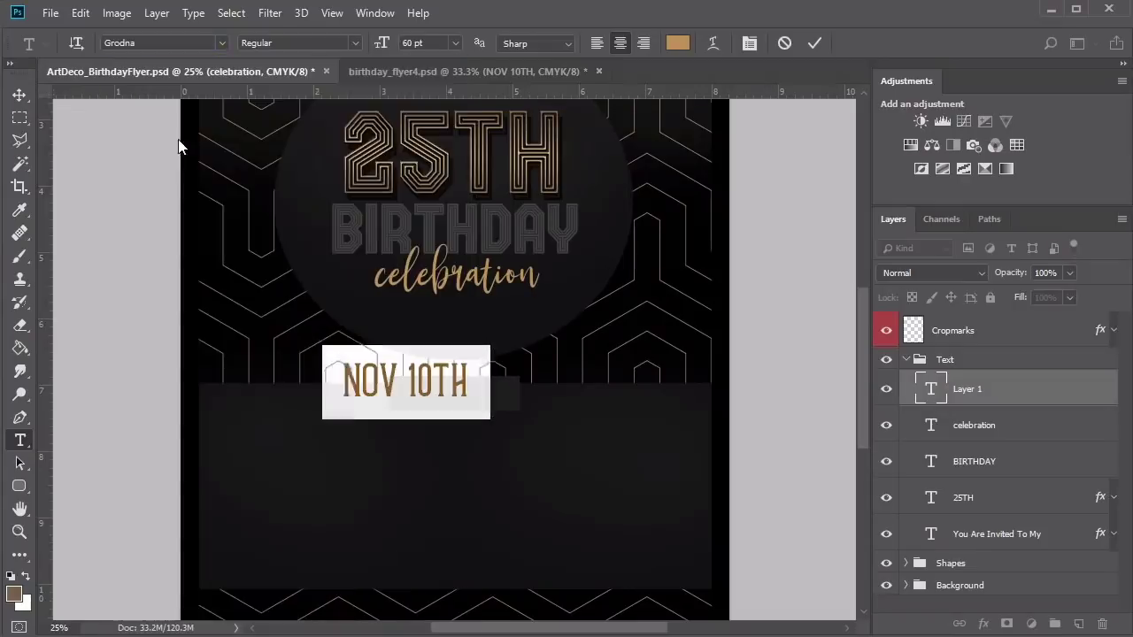
left_click_drag(394, 43, 386, 44)
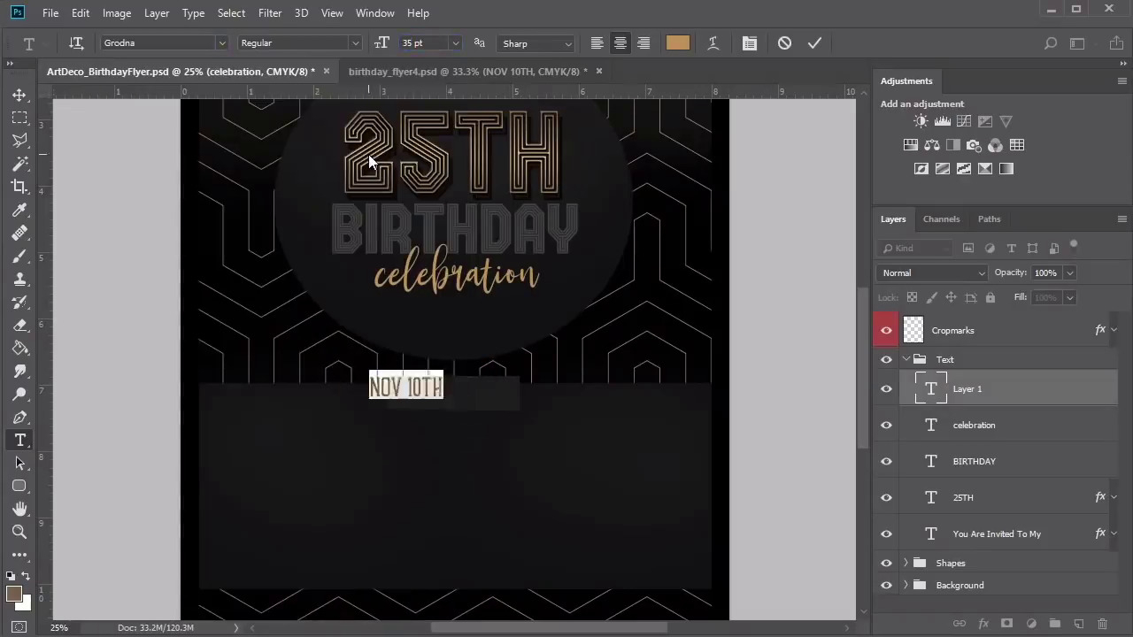
Centre NOV 10TH in the small rectangle and add a black Multiply drop shadow with 100% opacity, 7 px distance, 0% spread and 0 px size
key("ctrl+Return")
key("v")
type("0")
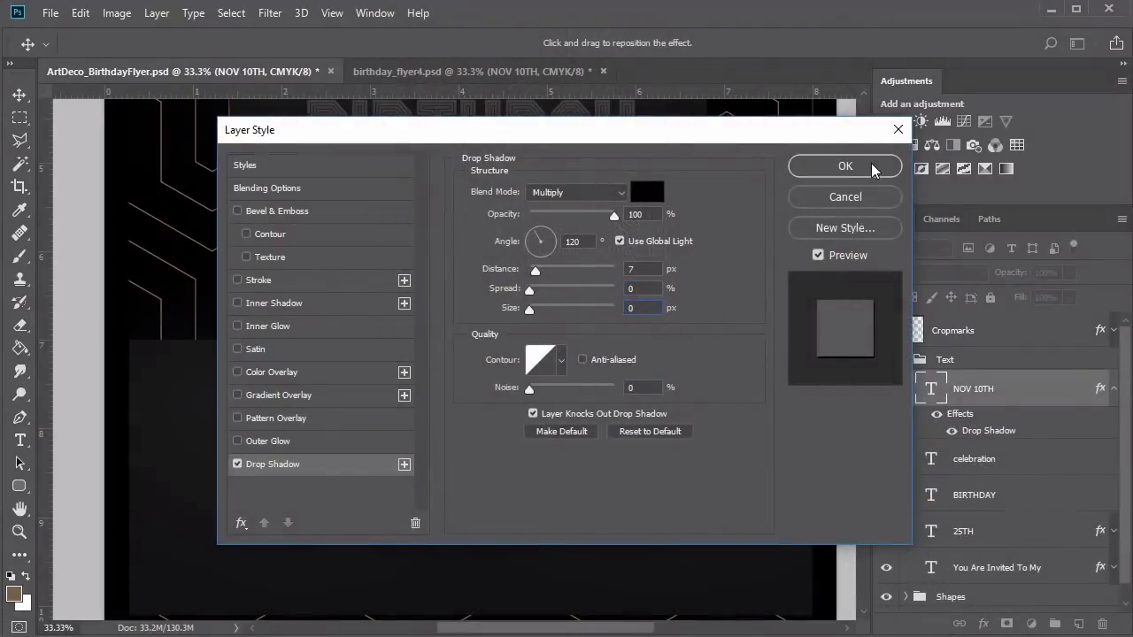
left_click(845, 167)
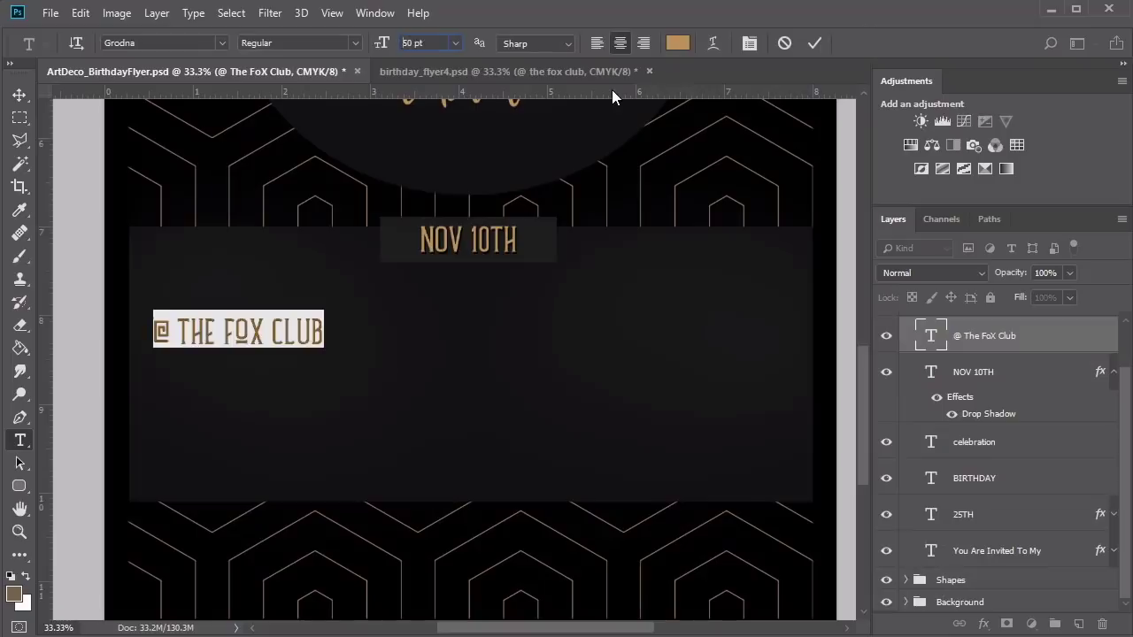
Set the @ The FoX Club text to 50 pt and place it in the left half of the large lower rectangle
key("Return")
key("ctrl+Return")
key("v")
left_click_drag(292, 329, 333, 329)
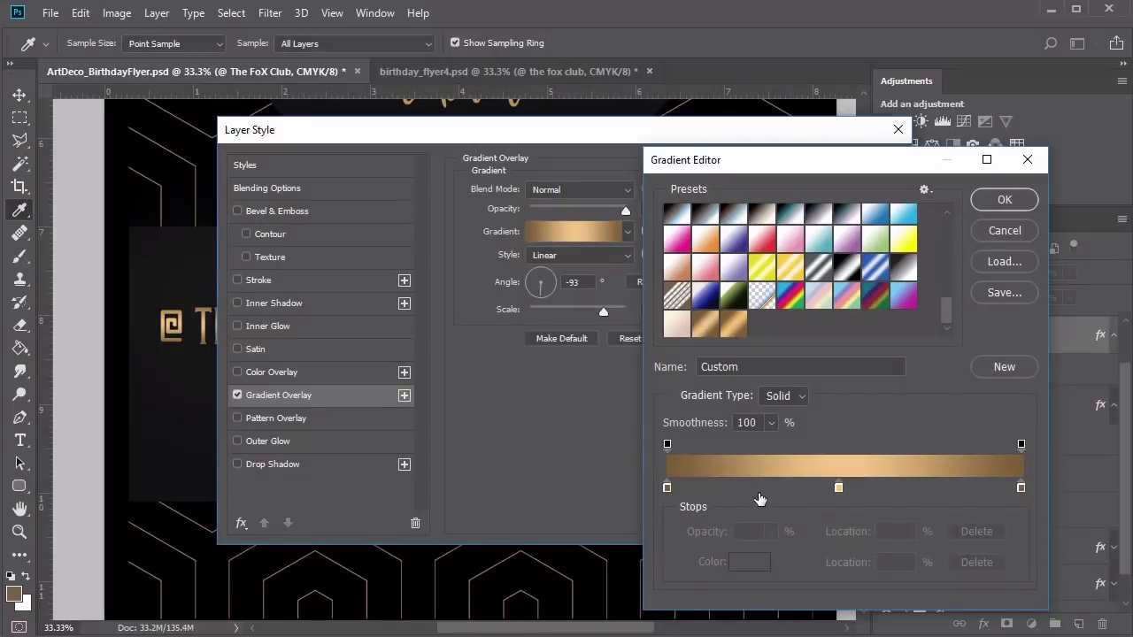
Give the @ The FoX Club text a -93° gold gradient overlay and a 1 px black inside stroke
left_click(984, 202)
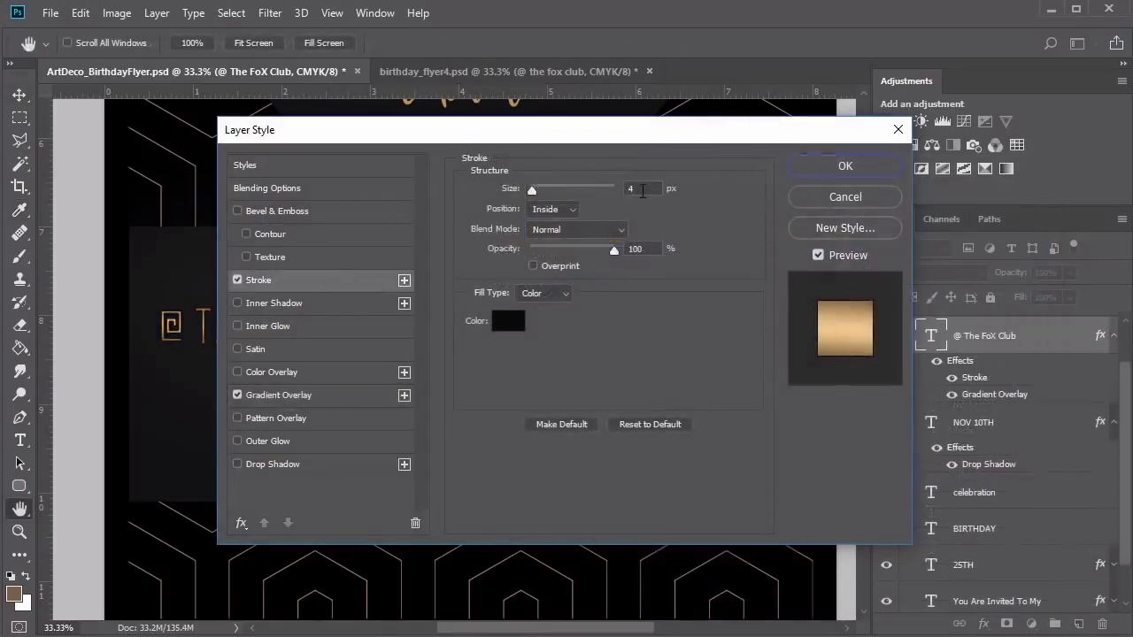
double_click(643, 189)
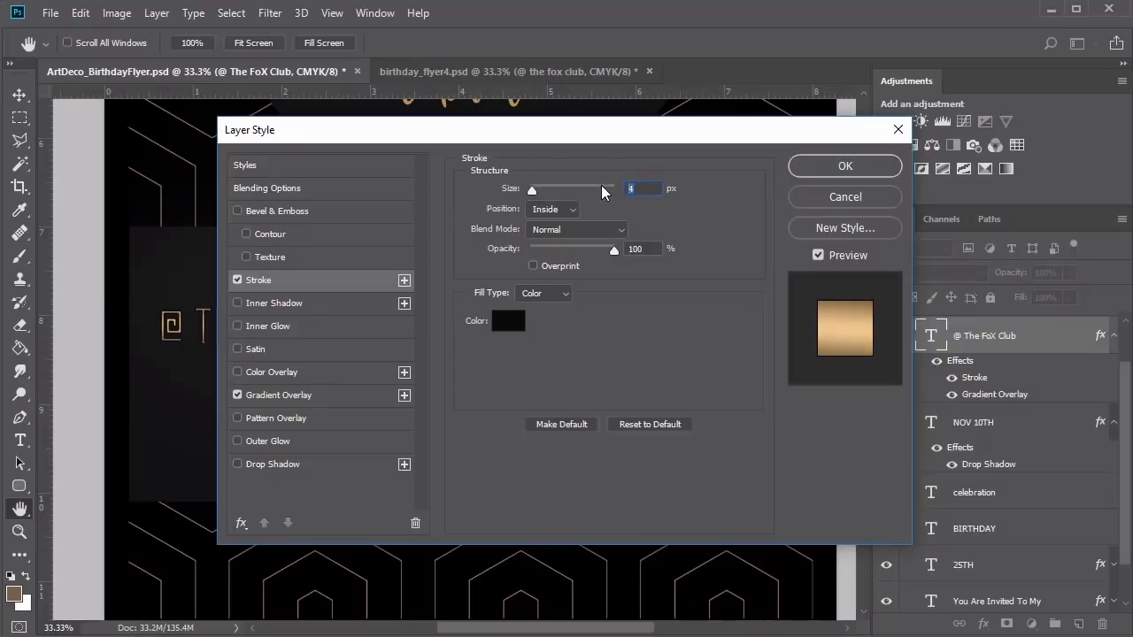
type("1")
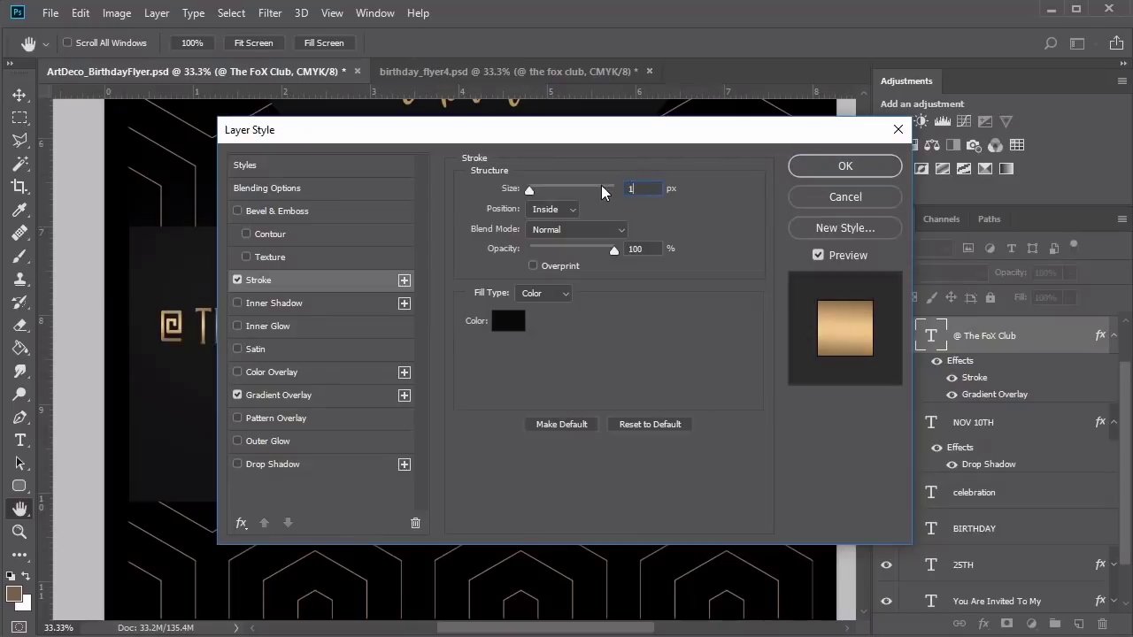
left_click(814, 168)
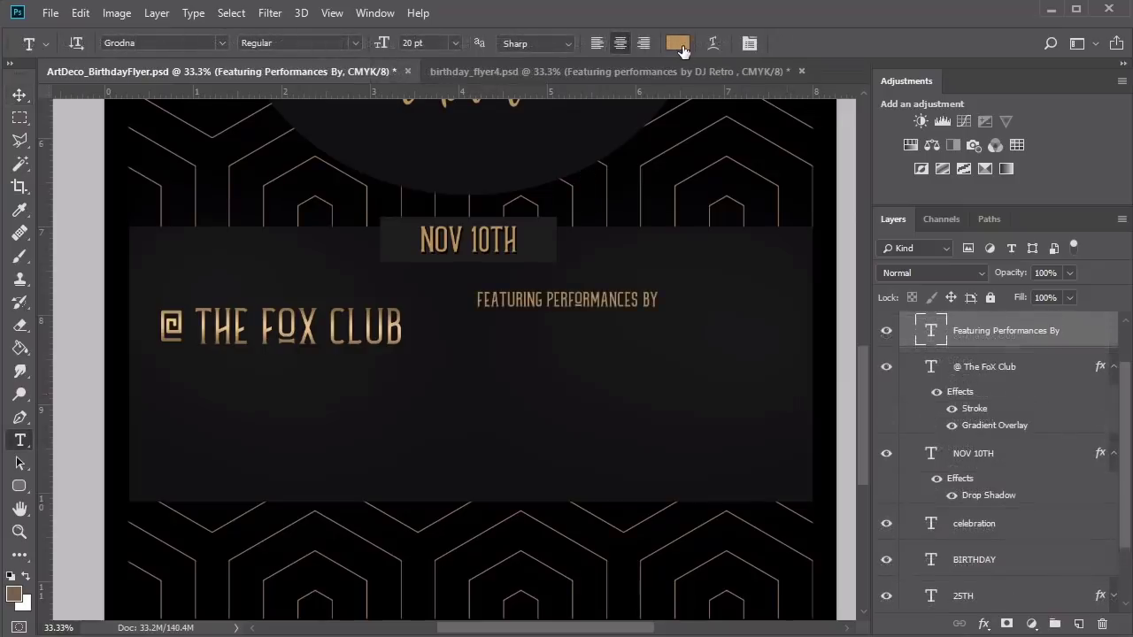
Colour the Featuring Performances By text #7f674a and the special guest's name #c19353
left_click(678, 44)
double_click(872, 447)
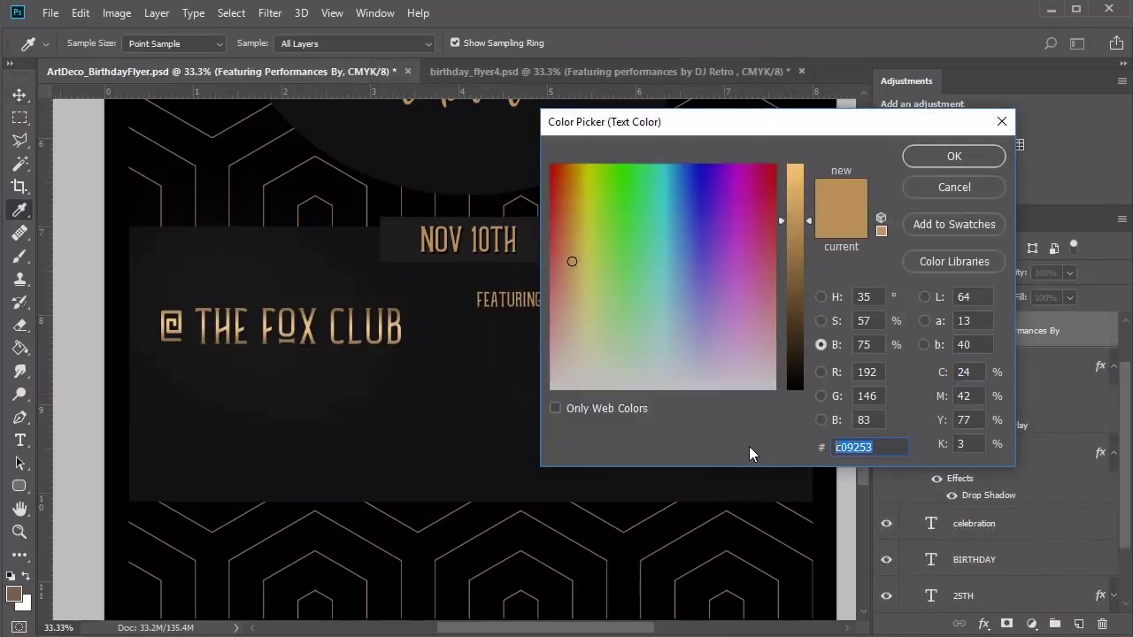
type("7f674a")
left_click(953, 158)
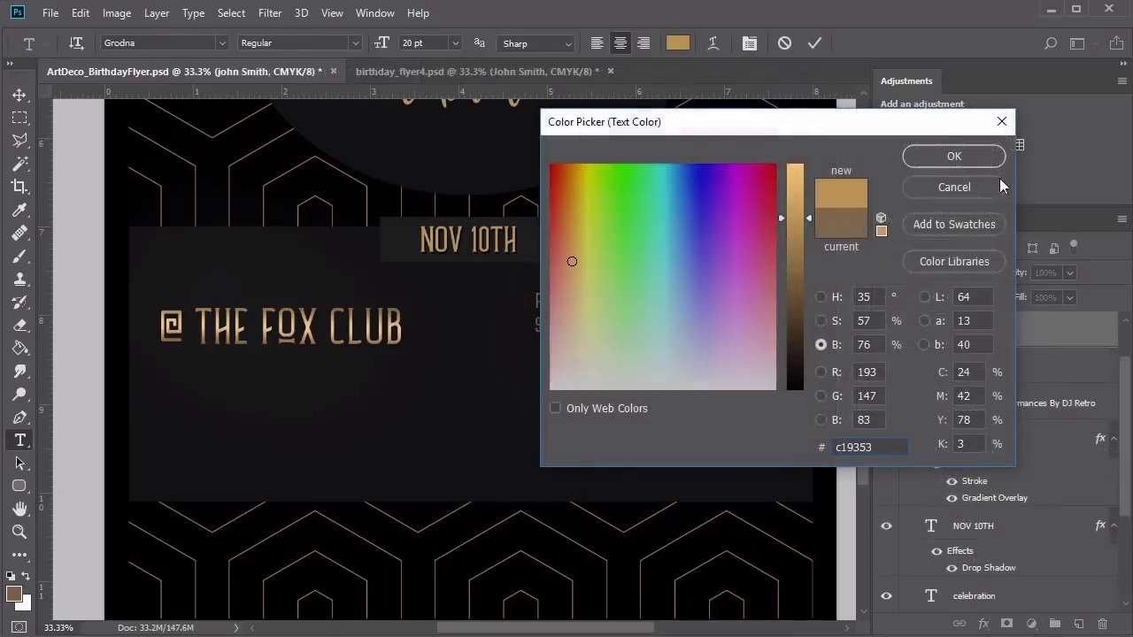
left_click(978, 157)
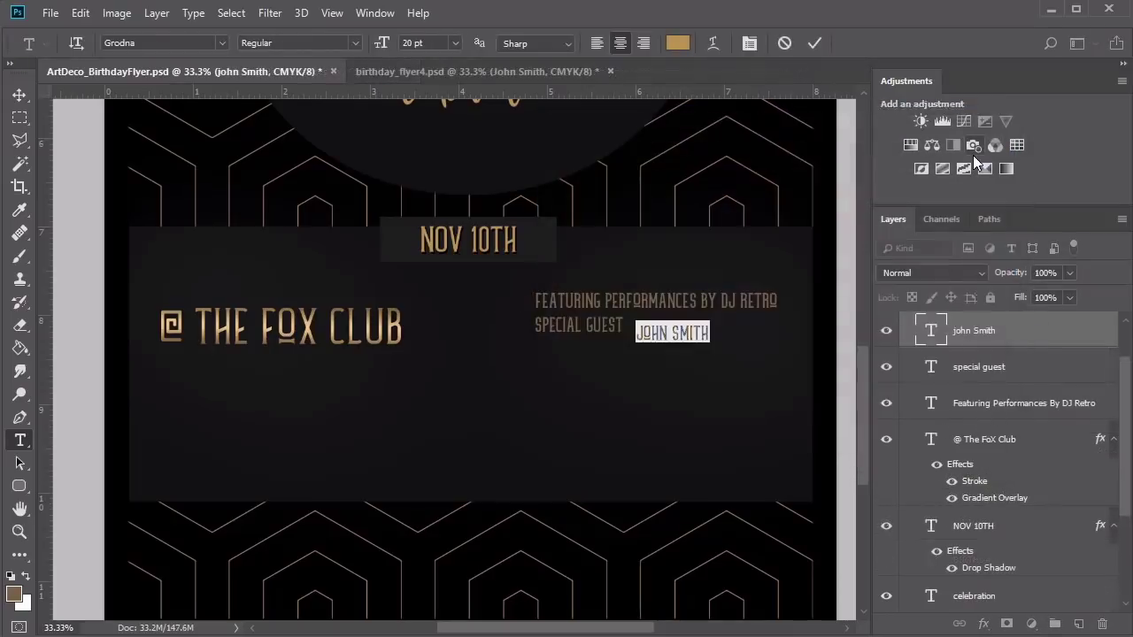
Enlarge the special guest's name to 40 pt and place it directly after the Special Guest text
left_click(384, 44)
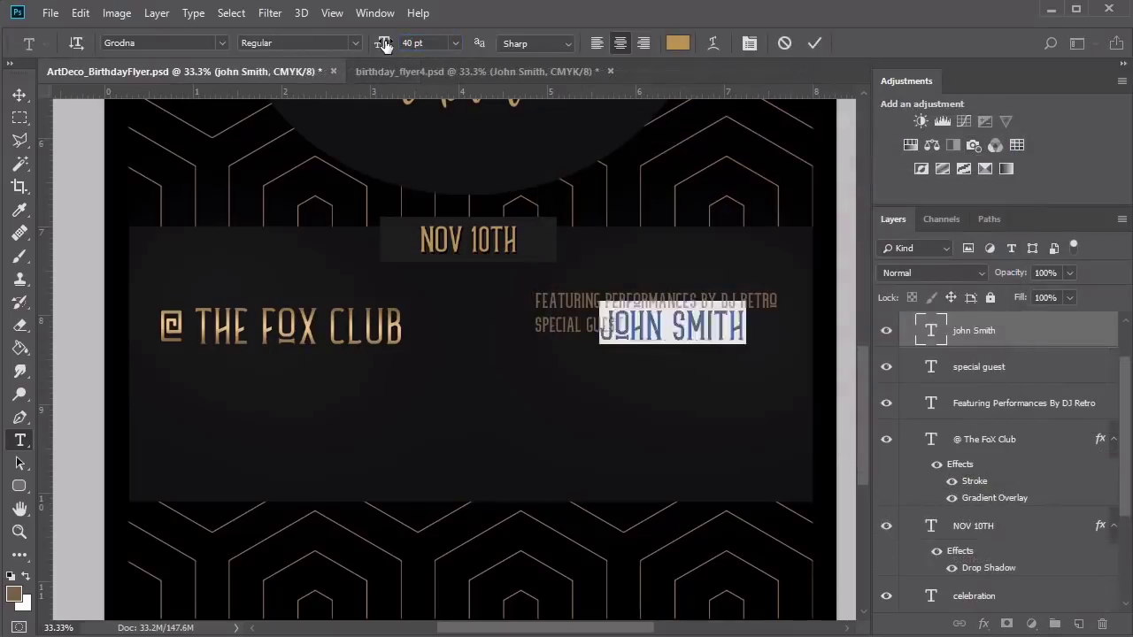
key("ctrl+Return")
key("v")
left_click_drag(702, 327, 738, 333)
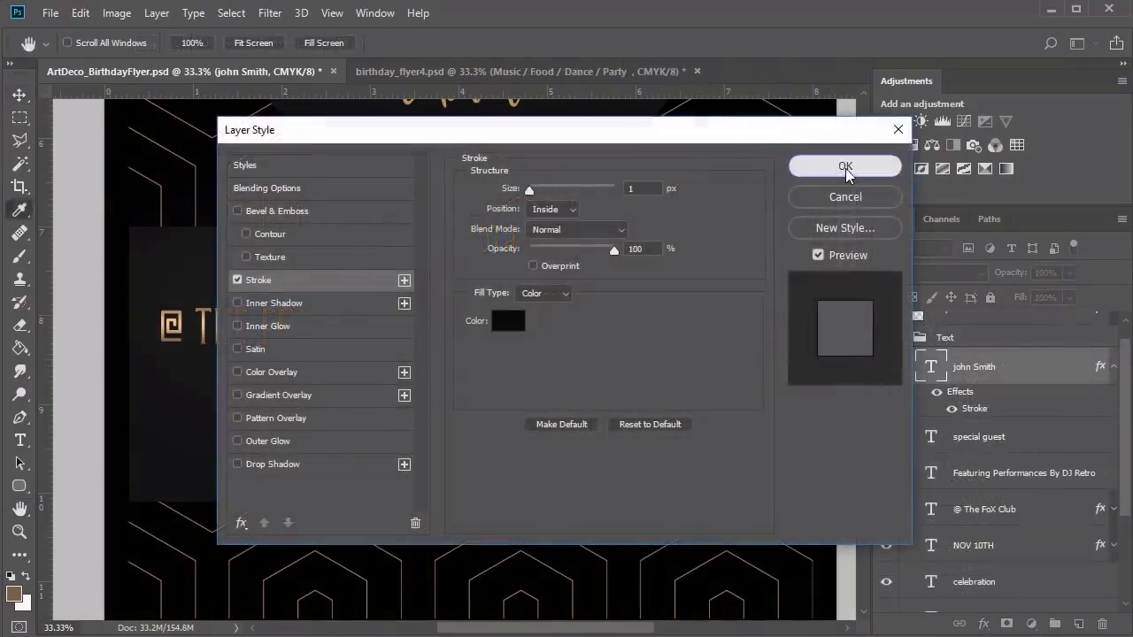
Give the special guest's name a 1 px black inside stroke in Normal mode at 100% opacity
left_click(846, 169)
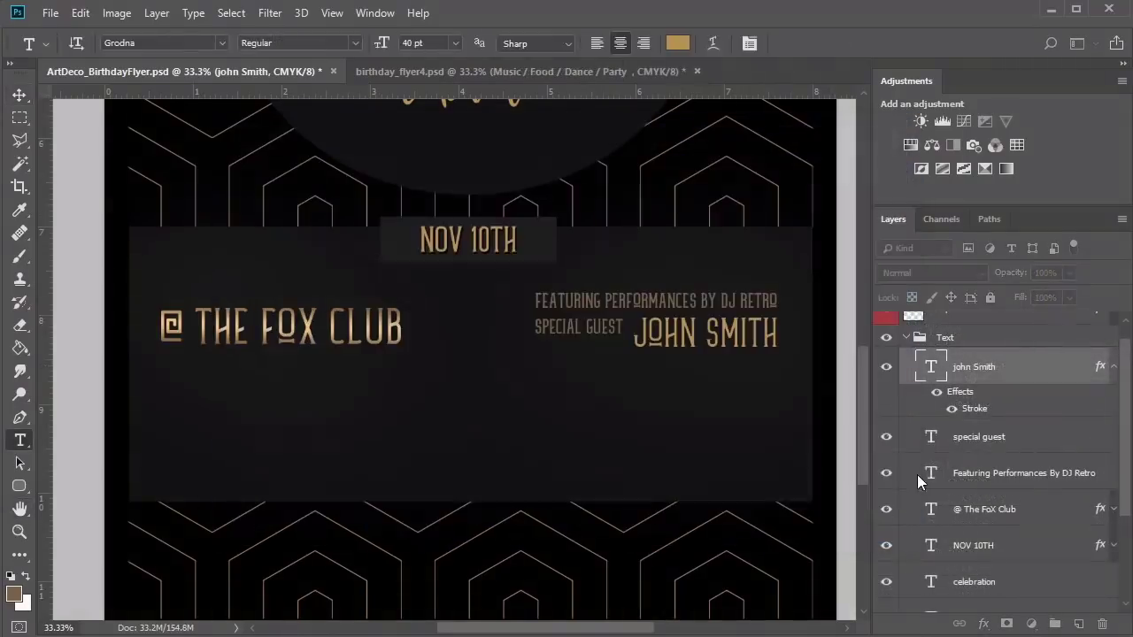
key("v")
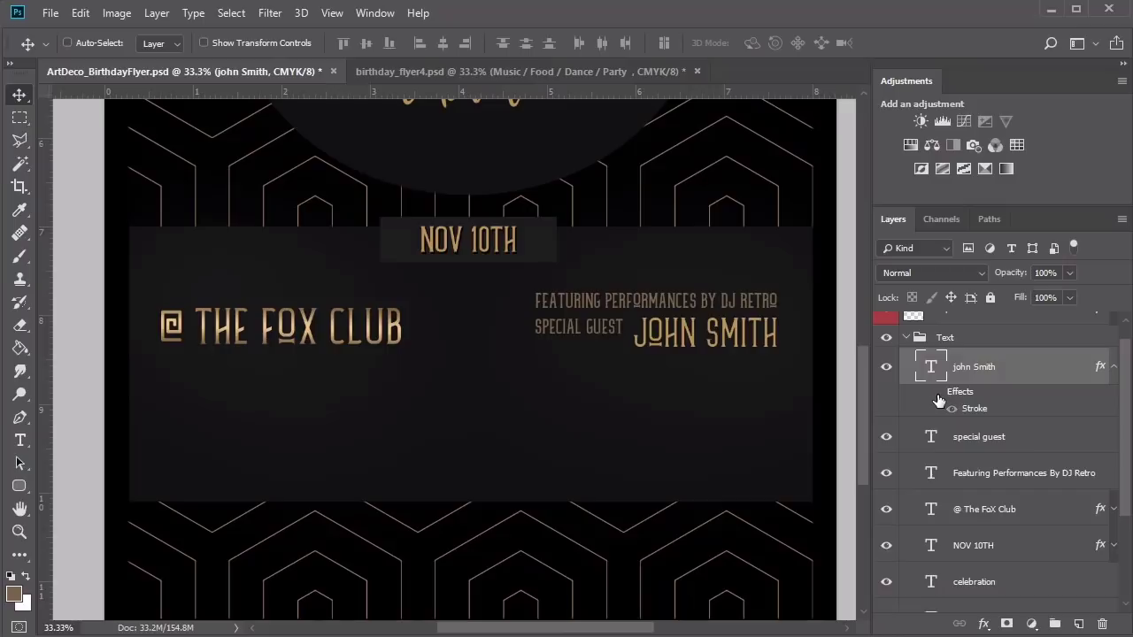
left_click(936, 392)
Add the text line Music / Food / Dance / Party below @ The FoX Club
key("t")
scroll(1000, 461, "down", 1)
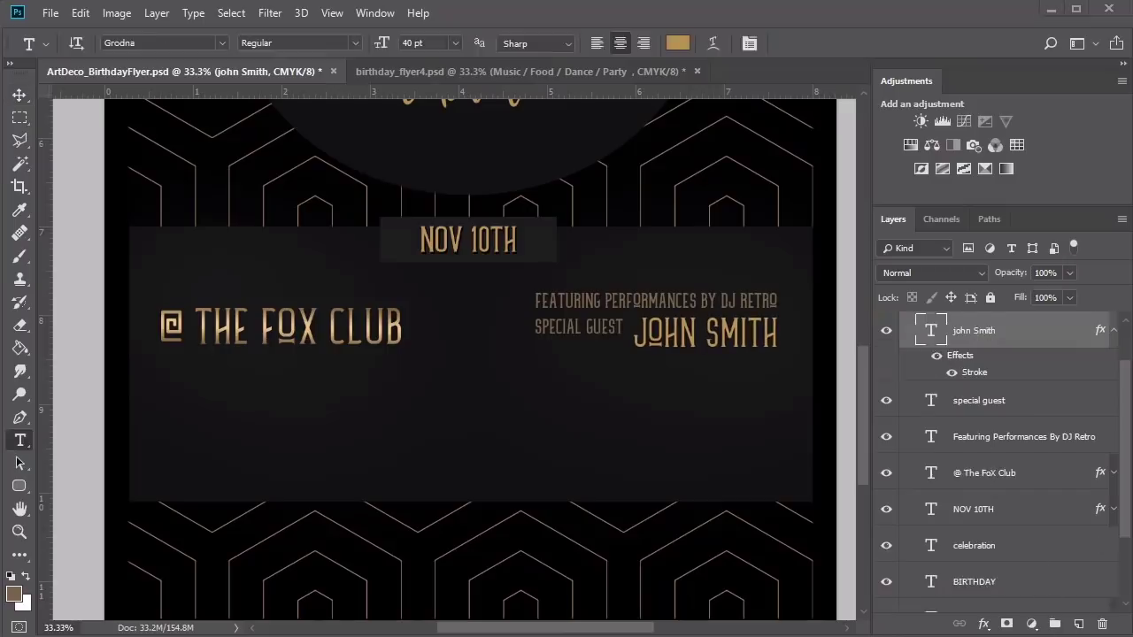
left_click(329, 397)
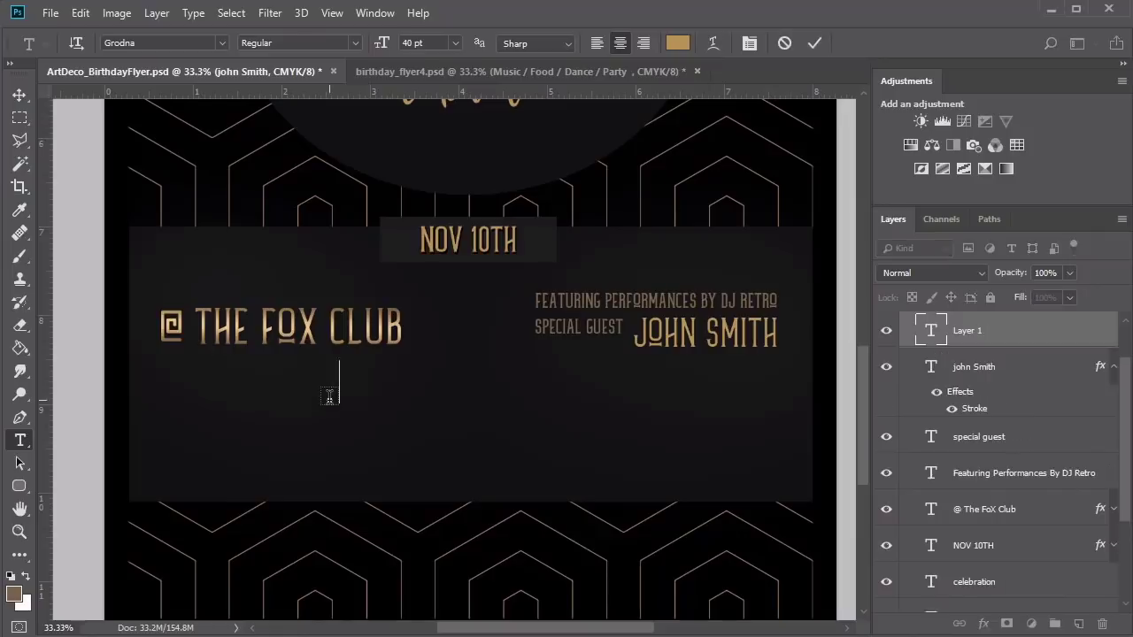
type("Music F")
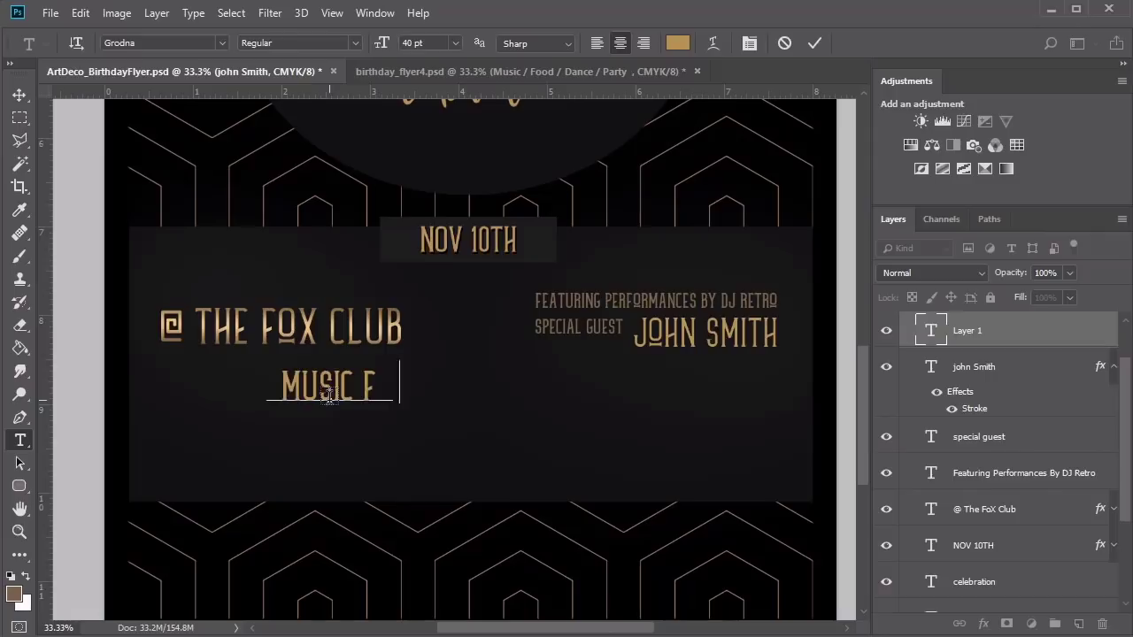
type("ood /")
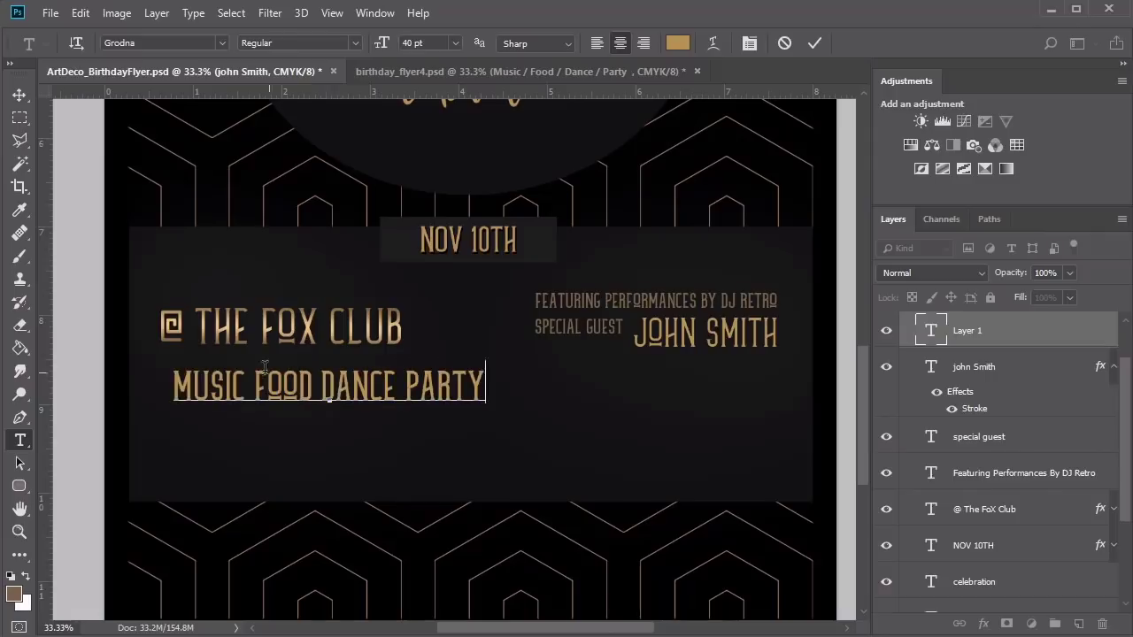
Give the Music / Food / Dance / Party text a reversed linear gold gradient overlay at -93° and 120% scale, using the last gold preset
double_click(1045, 330)
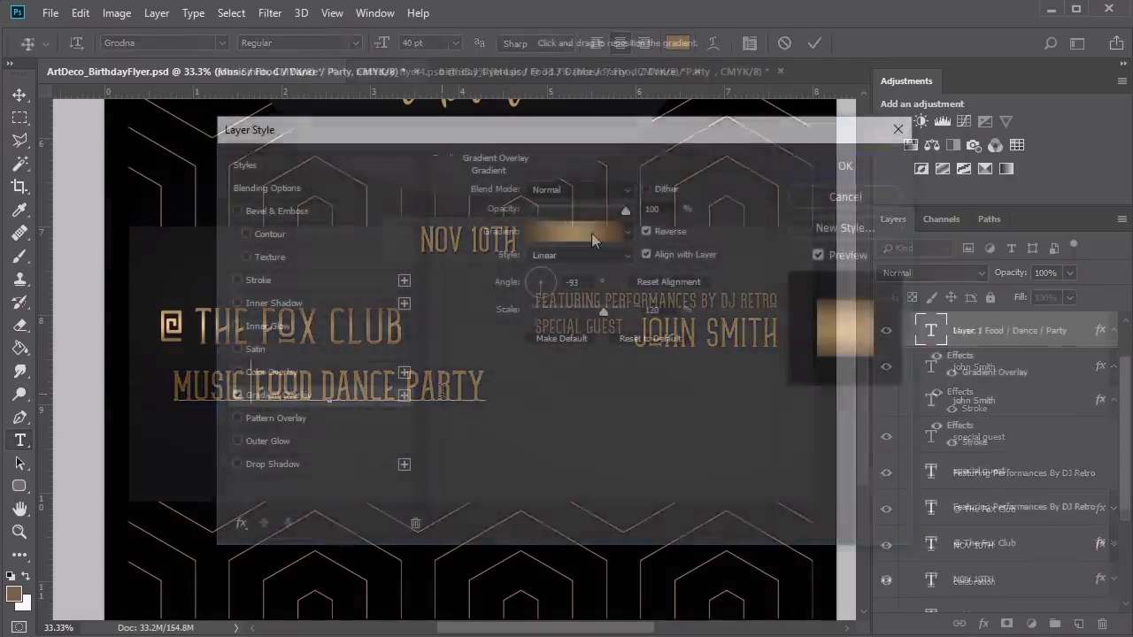
left_click(592, 233)
left_click(945, 305)
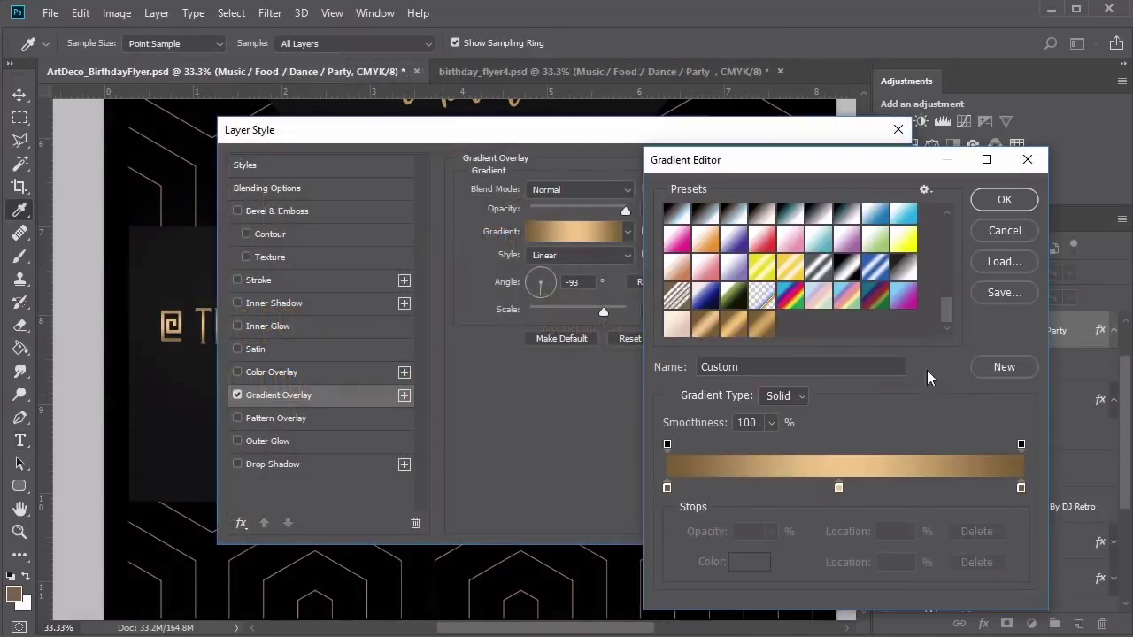
left_click(754, 331)
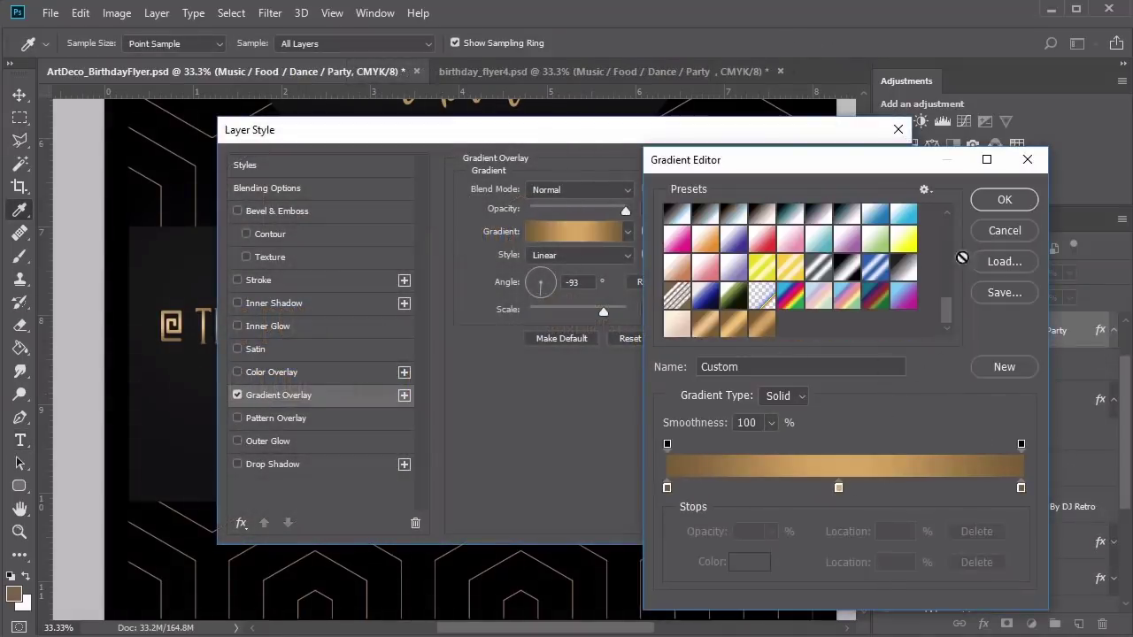
left_click(997, 206)
left_click(845, 167)
key("v")
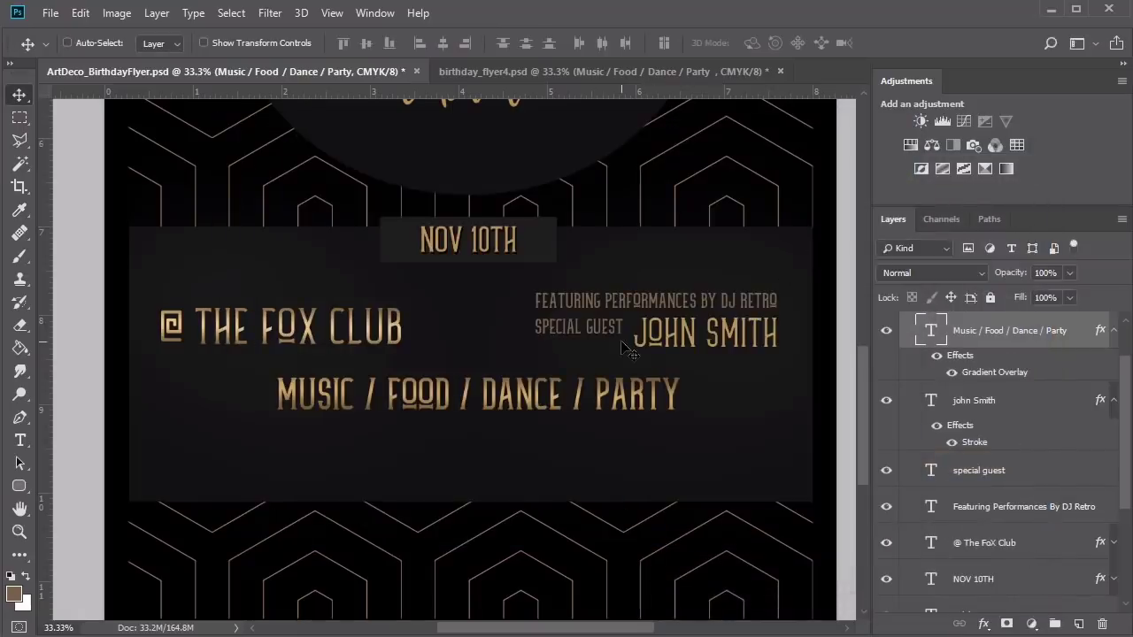
Add the line Starts at 8 | RSVP with the phone number at 28 pt, centred below Music / Food / Dance / Party
key("t")
left_click(342, 450)
type("ARTS AT 8 I")
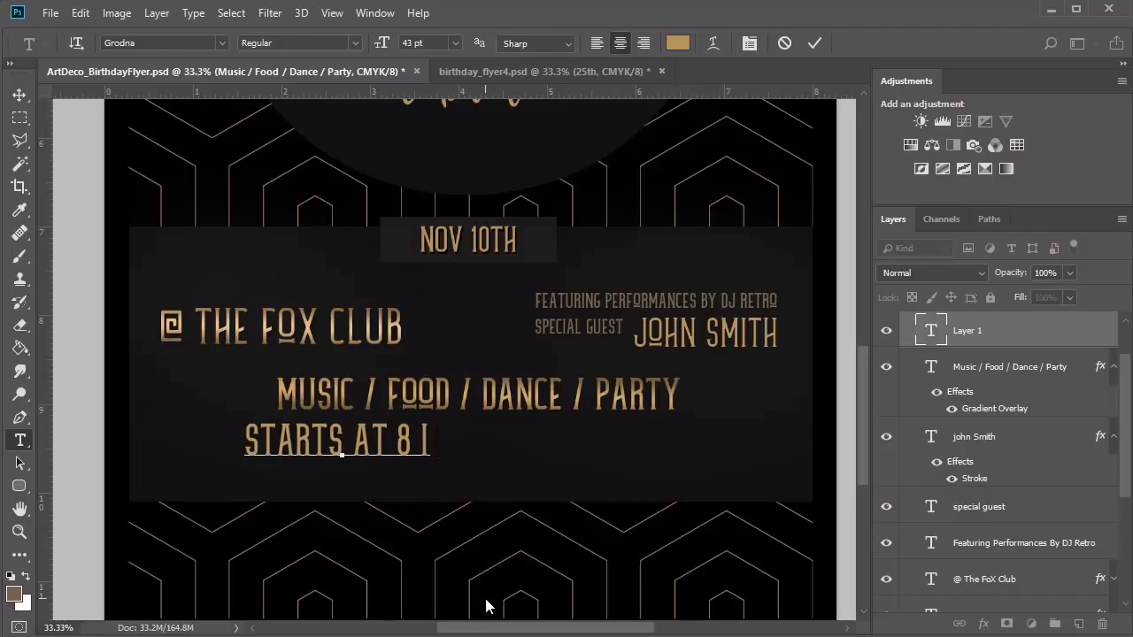
type(" RSVP")
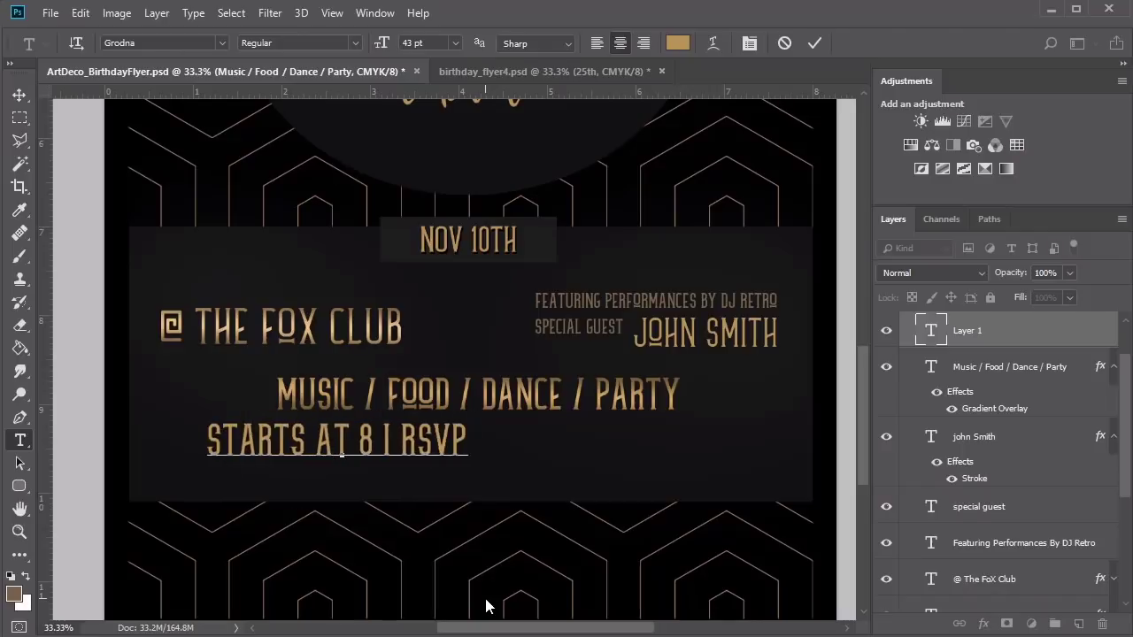
type("859-7431")
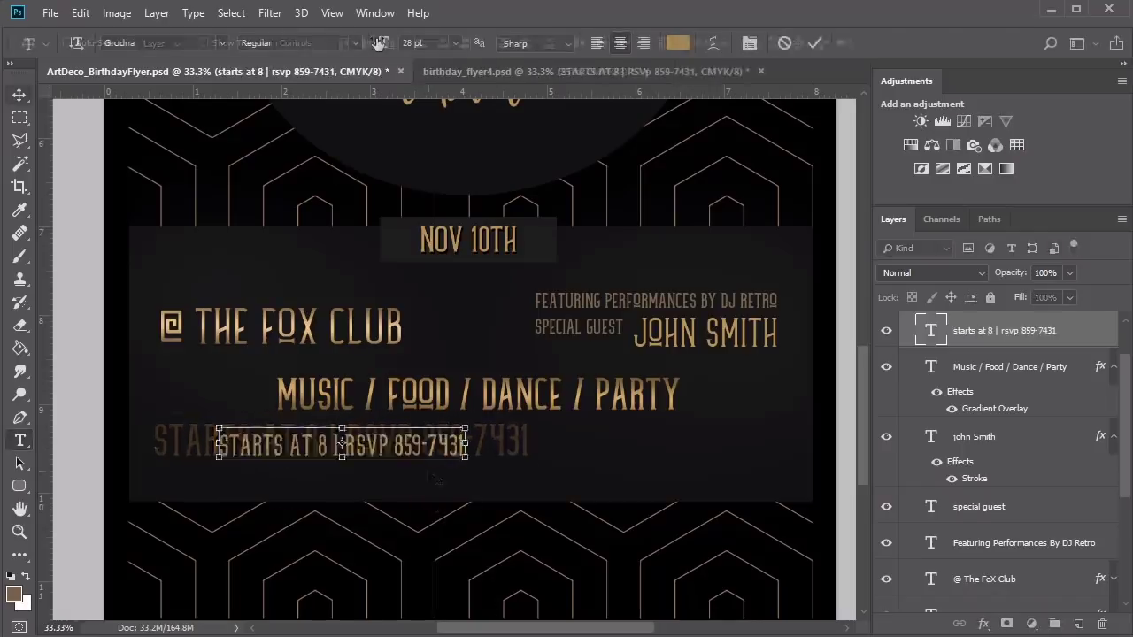
left_click_drag(400, 456, 549, 447)
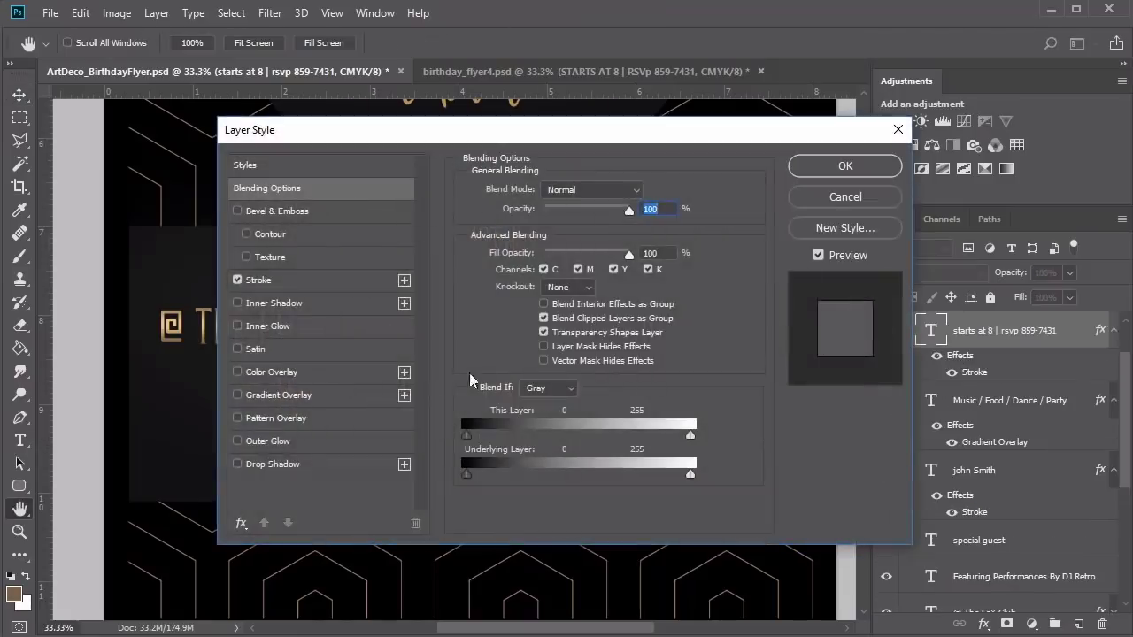
Give the Starts at 8 line a reversed linear gold gradient overlay at 0° angle and 101% scale
left_click(343, 390)
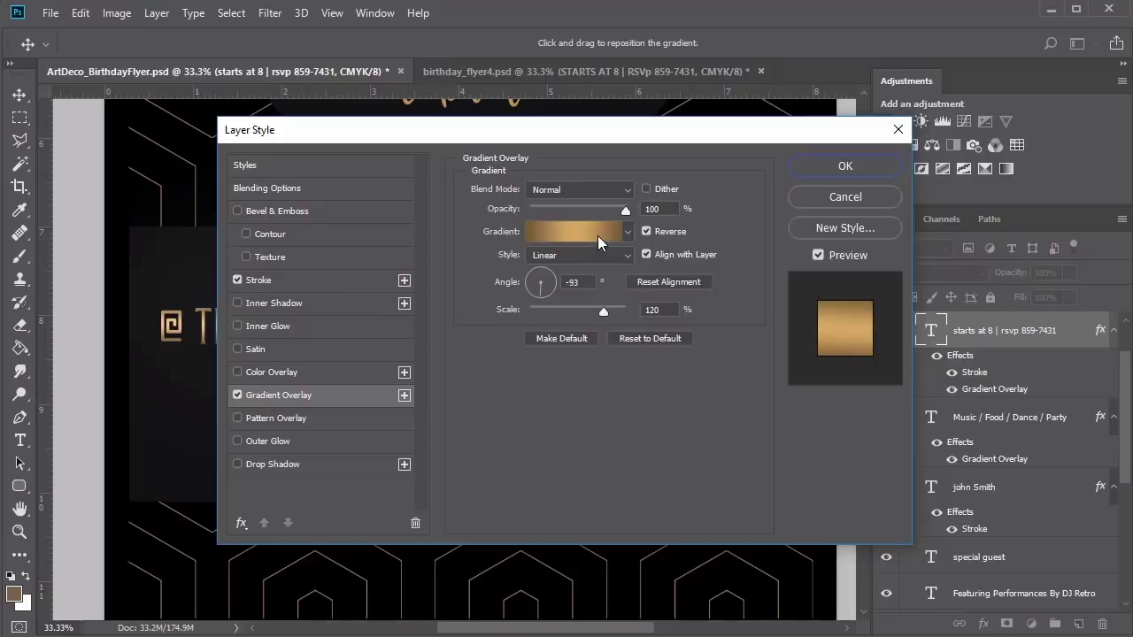
left_click(598, 236)
left_click_drag(949, 226, 953, 336)
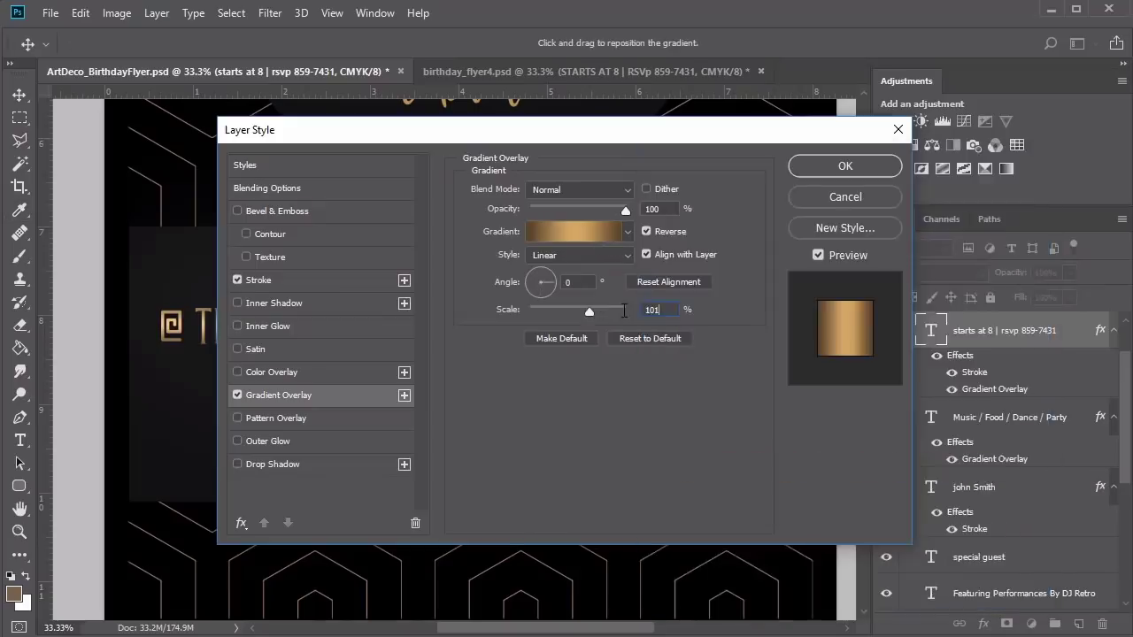
left_click(864, 167)
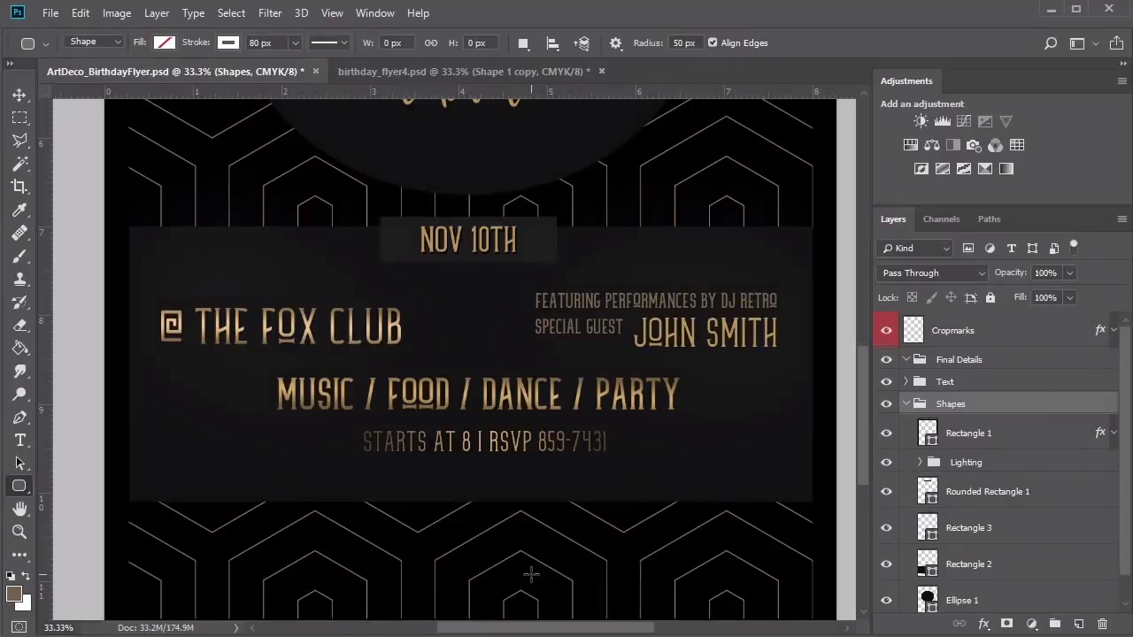
Draw a horizontal line about 2087 px long with a 7 px gold stroke across the large lower rectangle beneath NOV 10TH
right_click(24, 489)
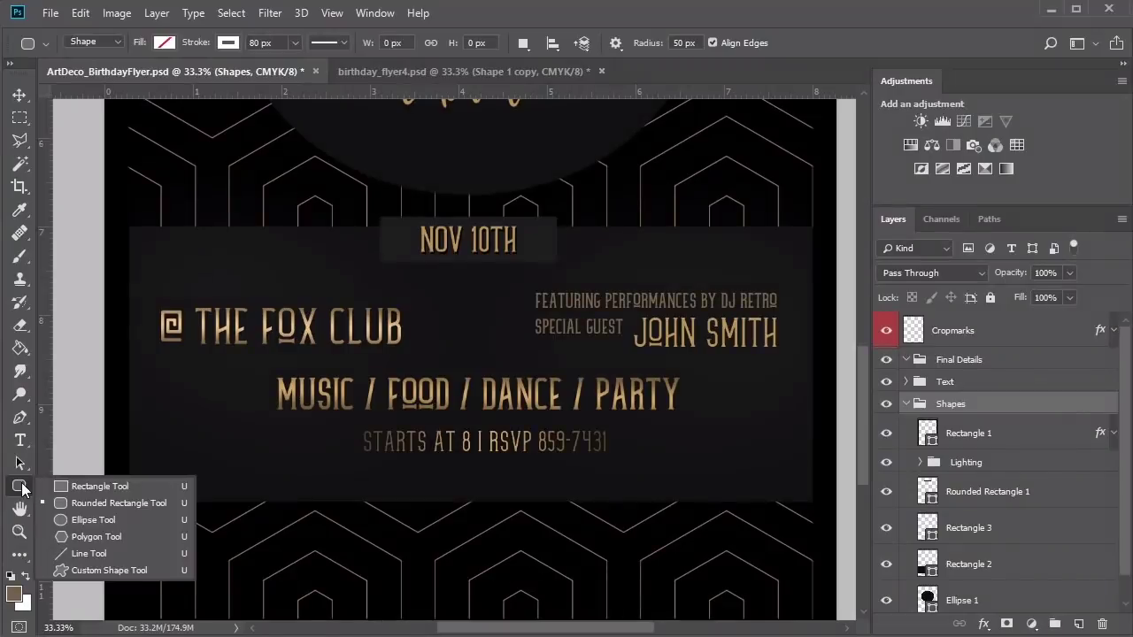
left_click(78, 555)
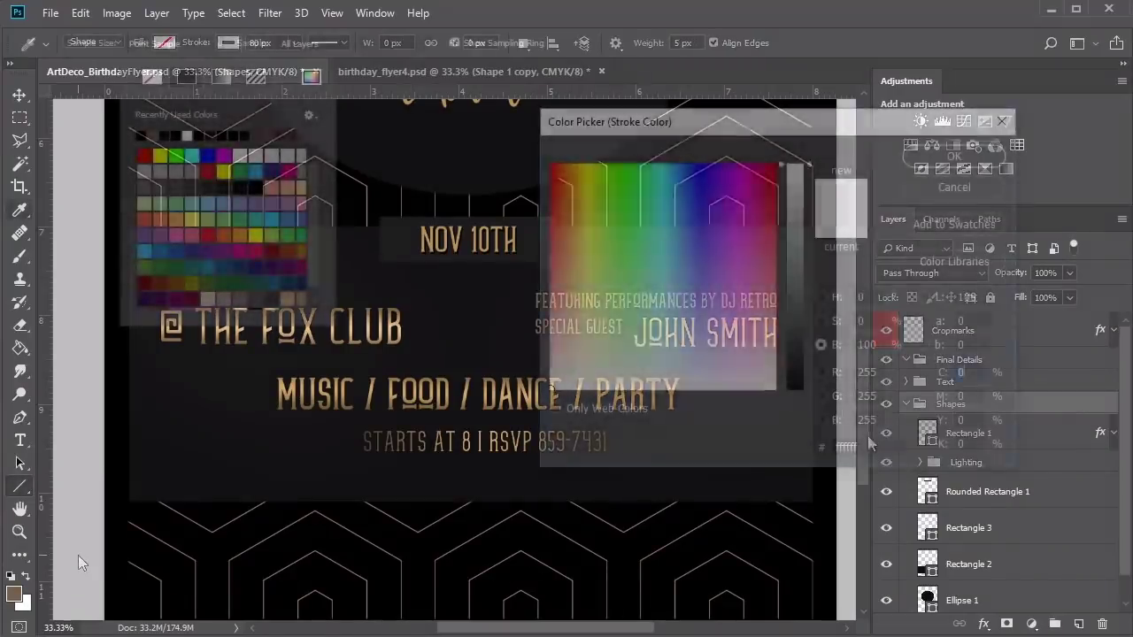
left_click(974, 154)
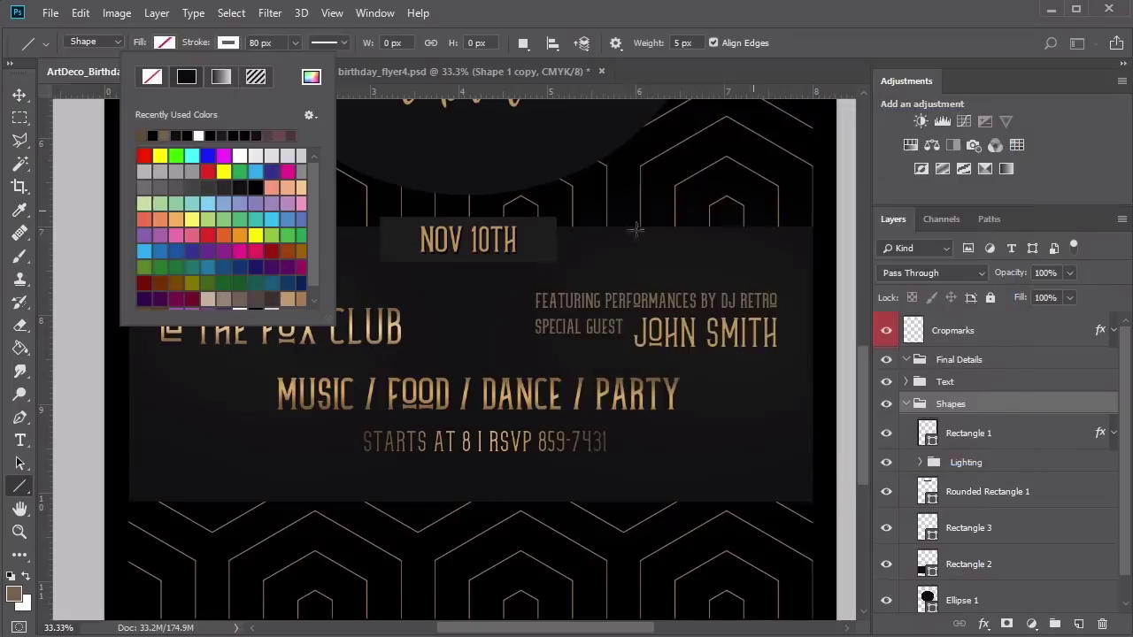
left_click(260, 42)
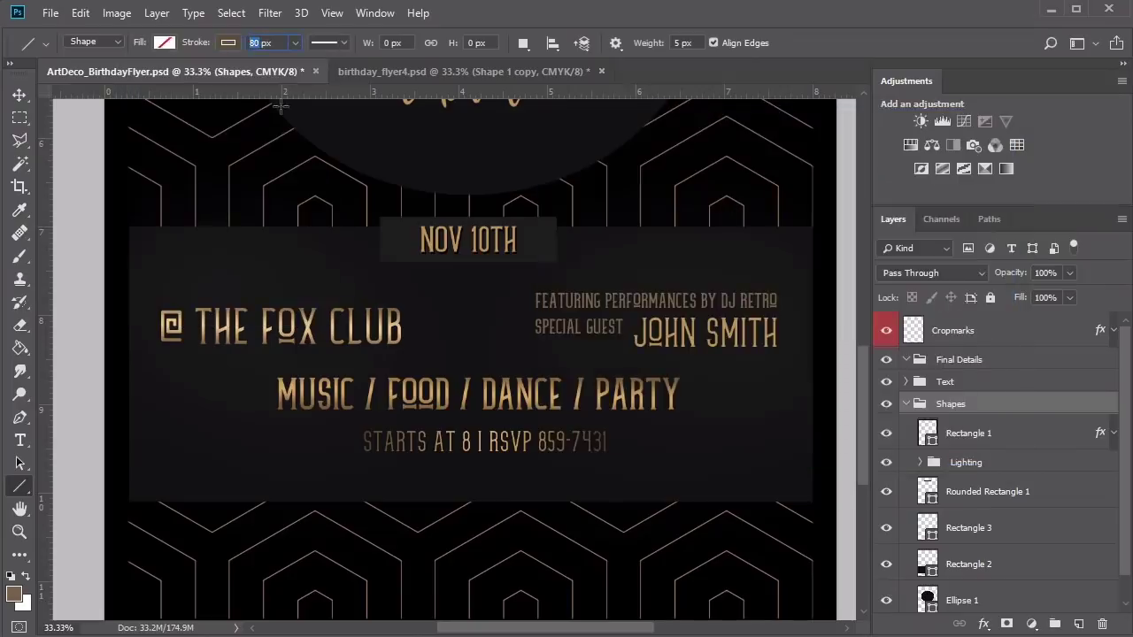
left_click_drag(162, 273, 777, 272)
Make the line's stroke dashed and place a copy between the @ The FoX Club row and the Music / Food / Dance / Party text
left_click(344, 44)
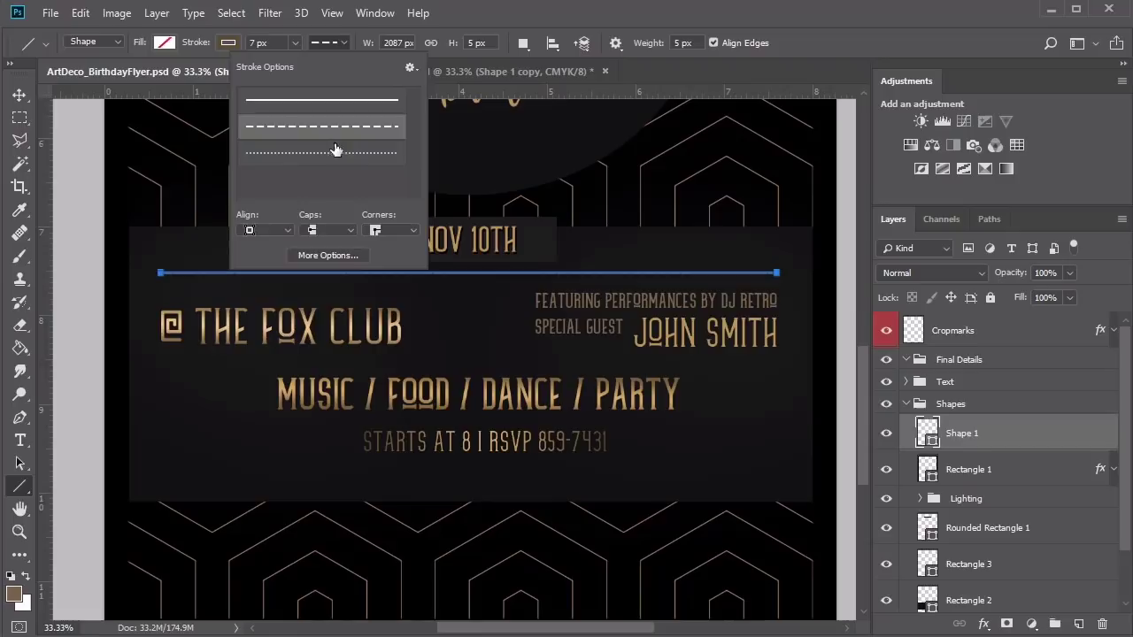
left_click(293, 132)
left_click(610, 268)
key("v")
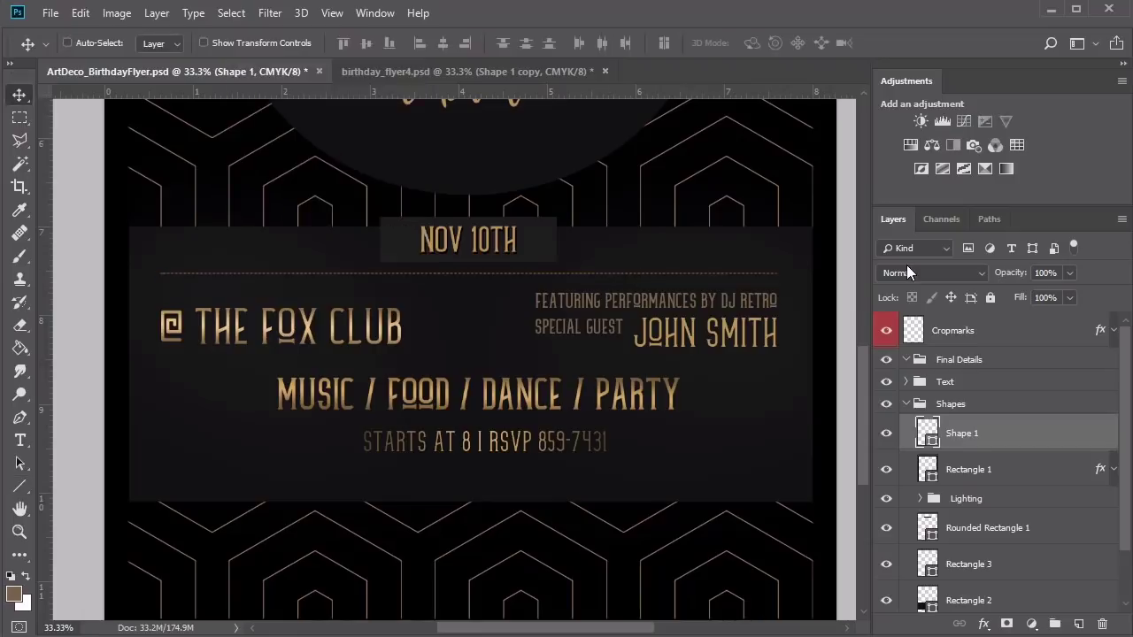
key("alt+shift+Down")
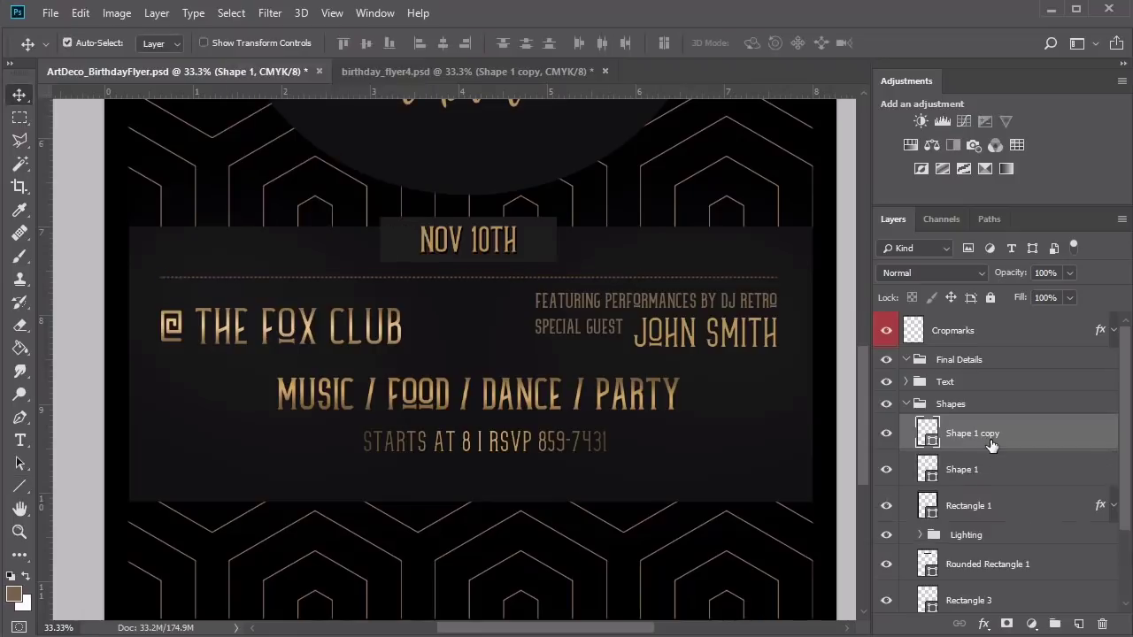
left_click_drag(573, 279, 571, 374)
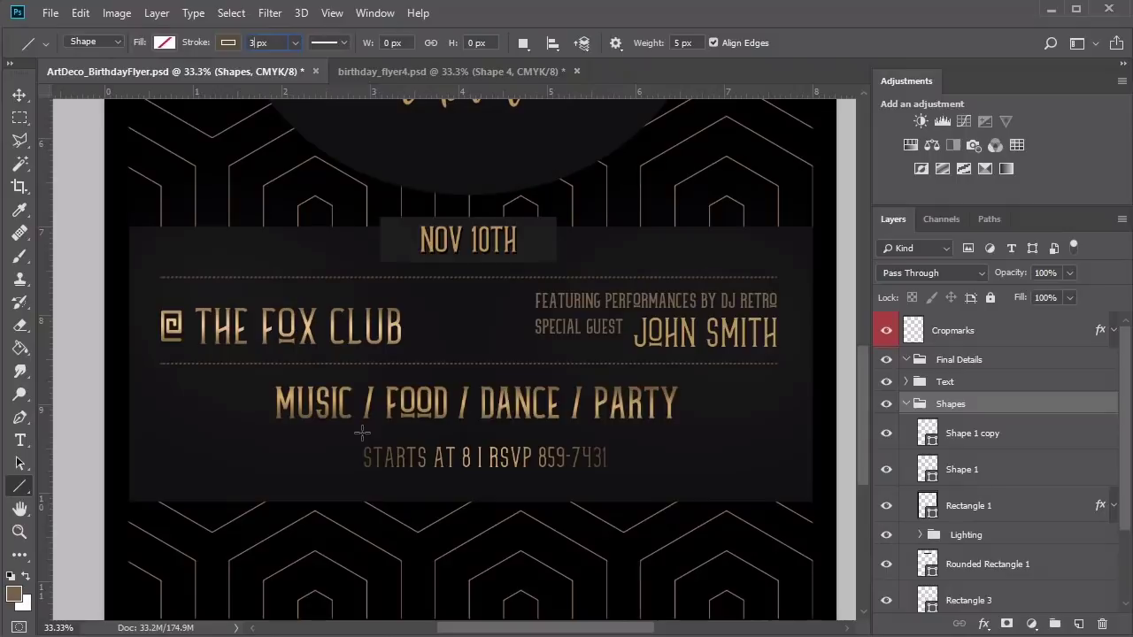
Draw a dotted 3 px gold line about 816 px long between Music / Food / Dance / Party and the Starts at 8 line
left_click_drag(363, 433, 605, 433)
key("v")
key("u")
left_click(327, 42)
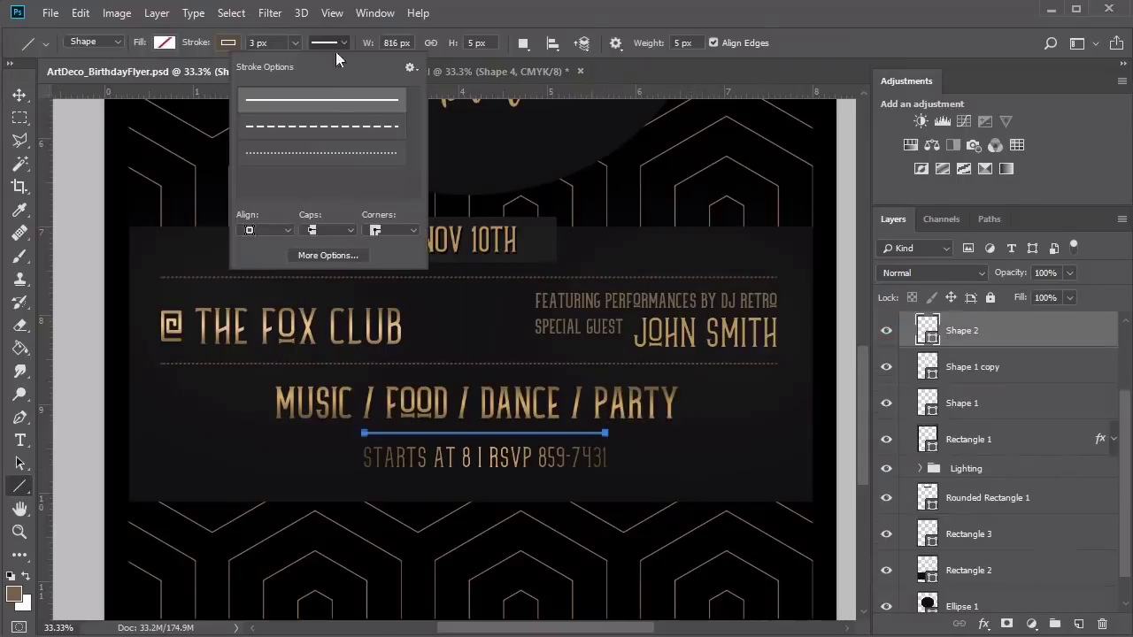
left_click(341, 163)
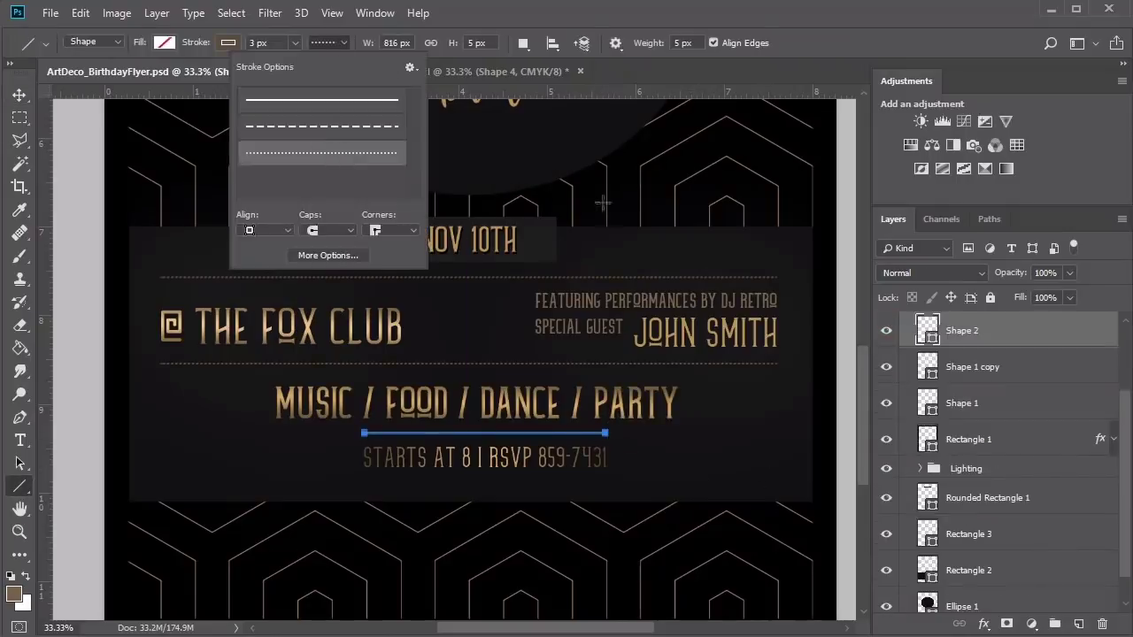
left_click(613, 213)
left_click(478, 403, "ctrl")
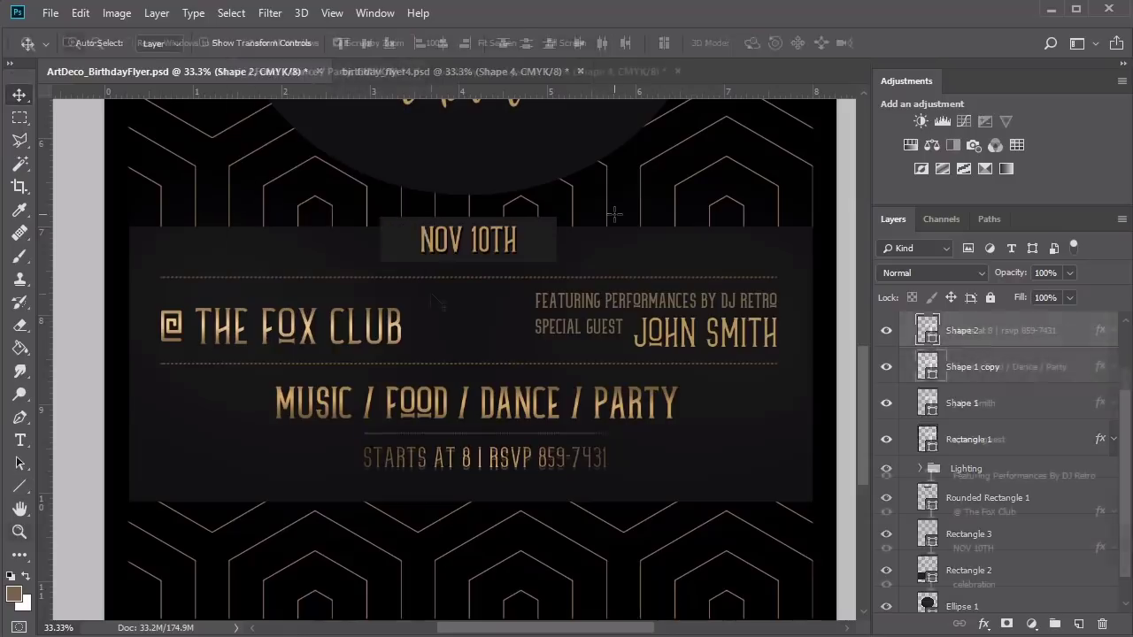
Colour the row of slashes #c69756, shrink it to about 1.4 inches wide and centre it beneath celebration
key("z")
left_click(488, 44)
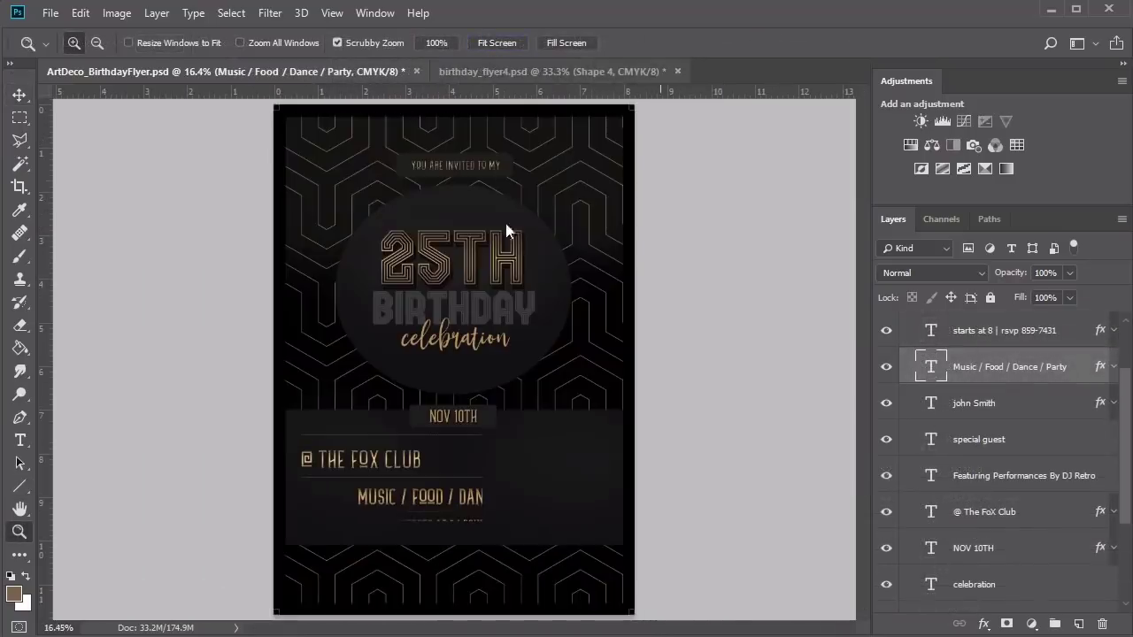
key("v")
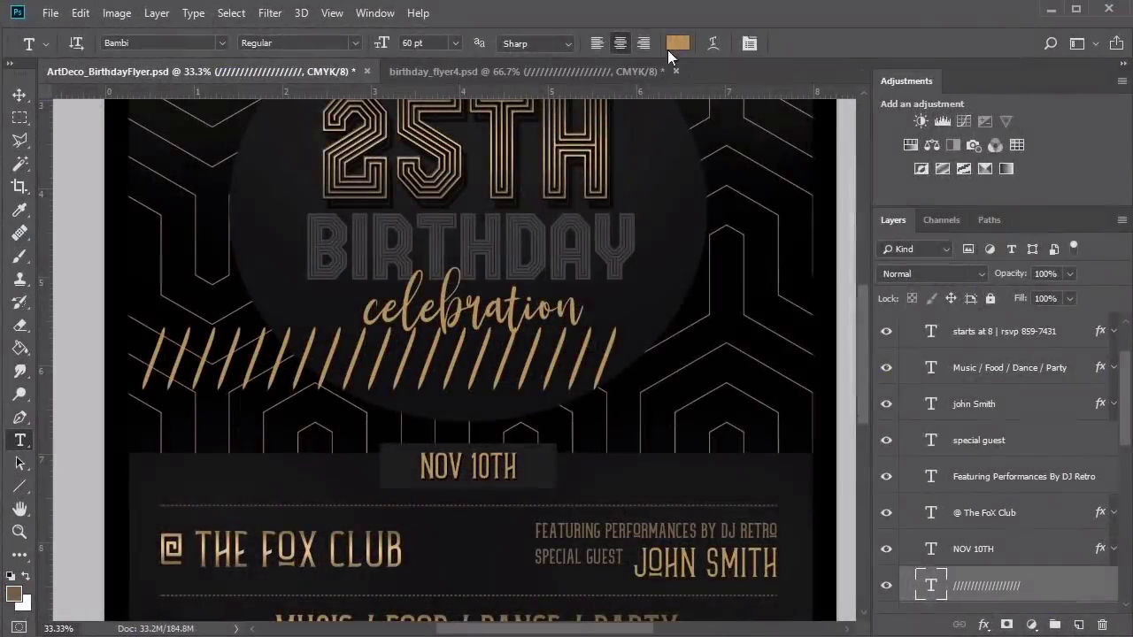
left_click(677, 44)
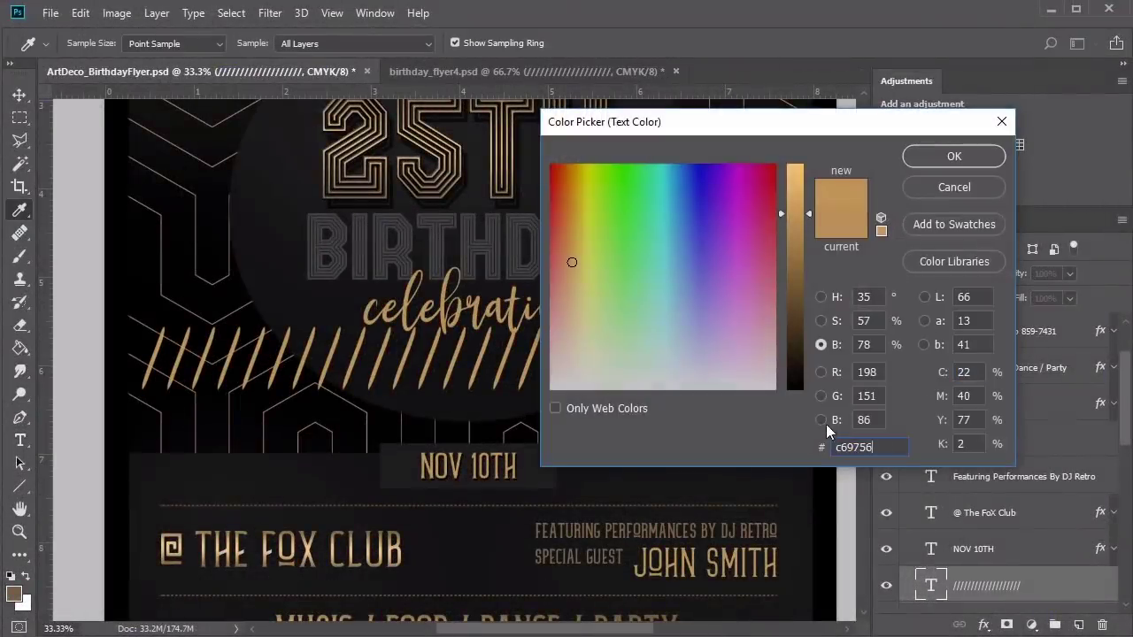
left_click(948, 157)
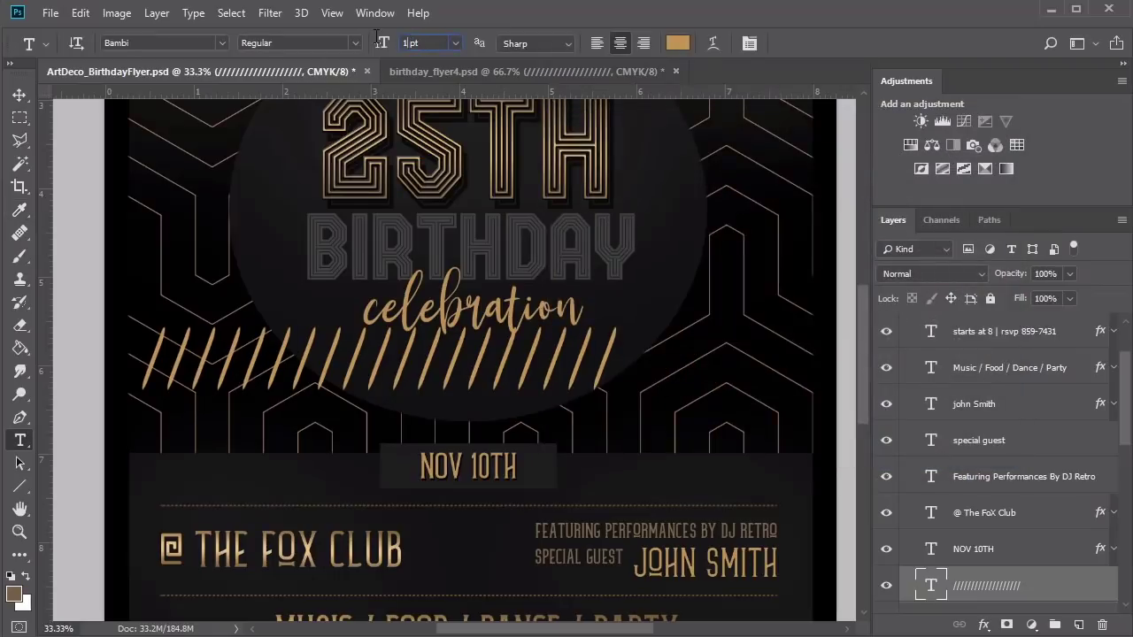
key("Return")
key("v")
left_click_drag(427, 390, 513, 361)
Draw a dotted gold line about 425 px long horizontally through the row of slashes beneath celebration
key("u")
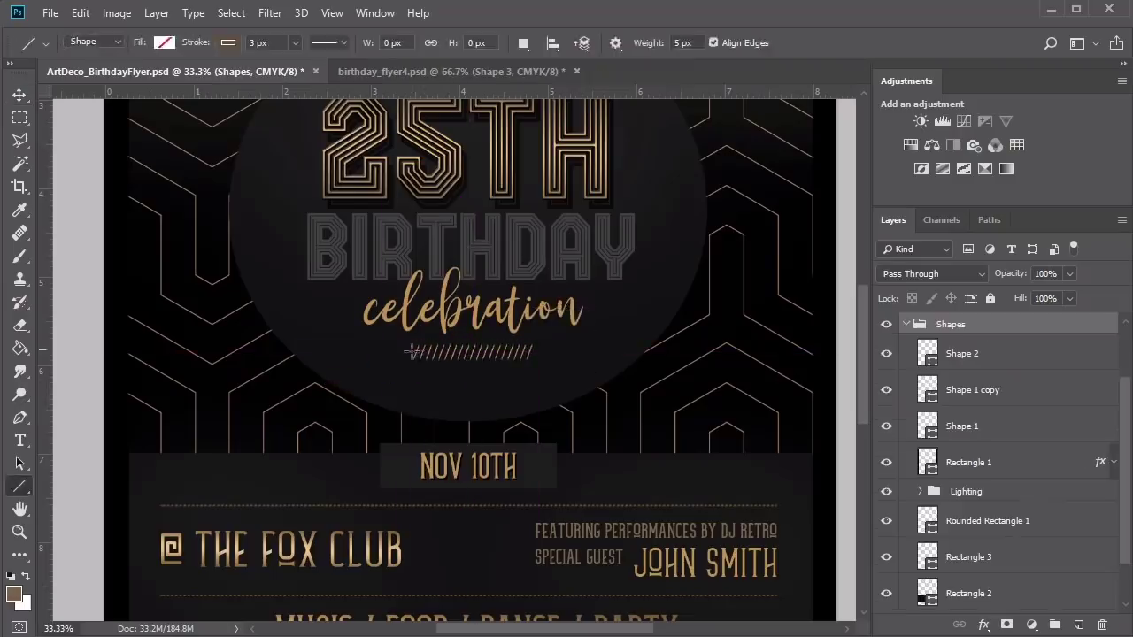
key("z")
left_click(401, 362)
left_click(401, 362)
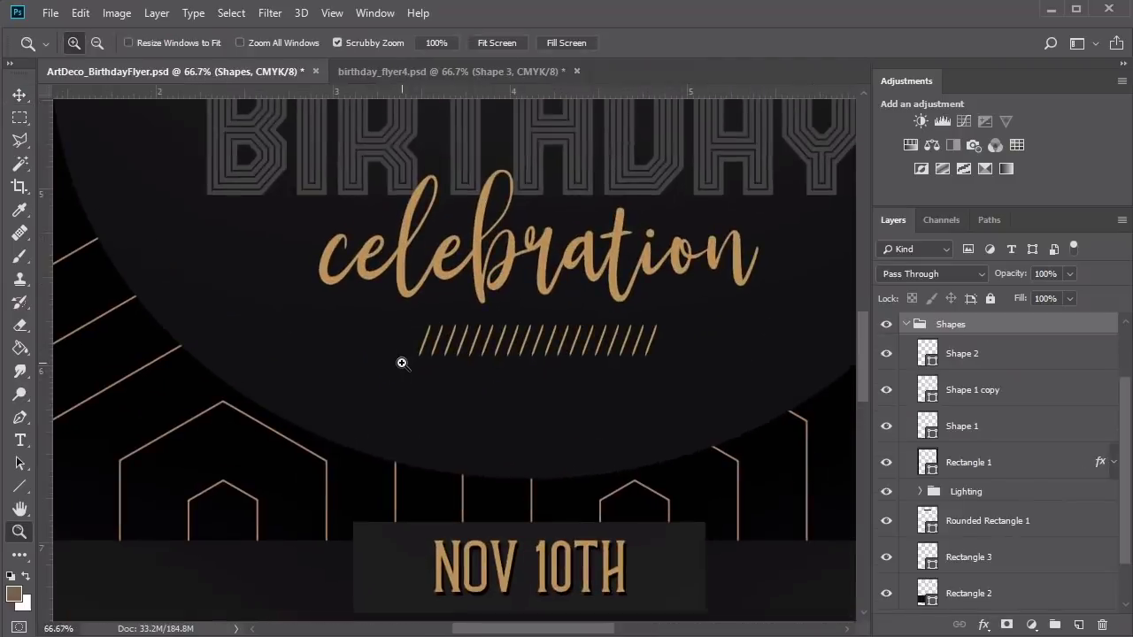
key("u")
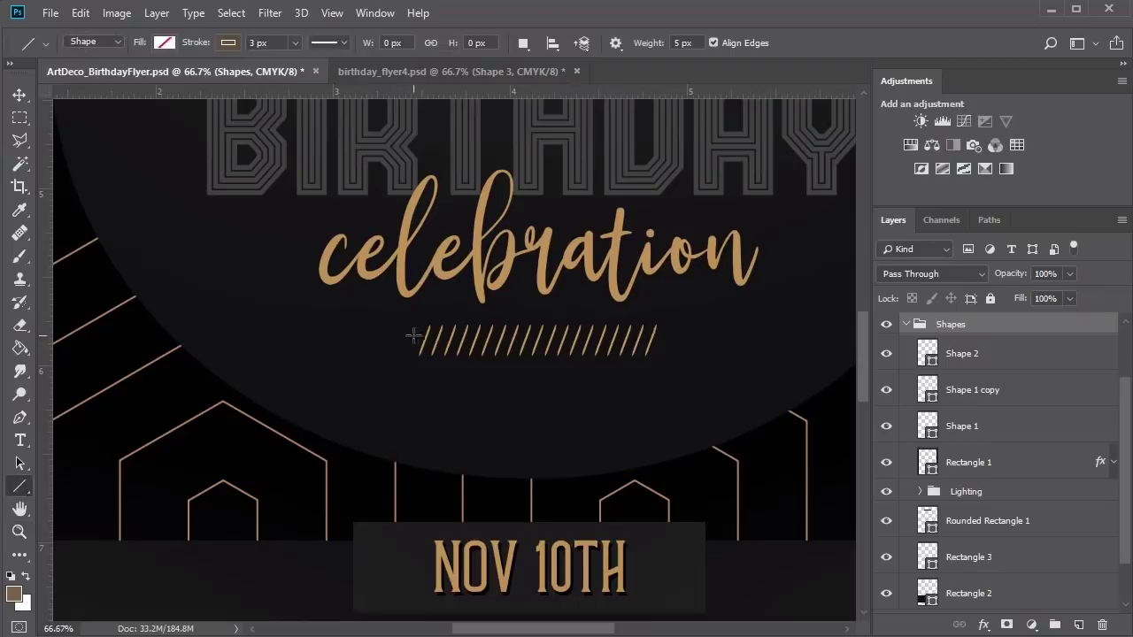
left_click_drag(414, 339, 666, 338)
left_click(342, 41)
left_click(330, 155)
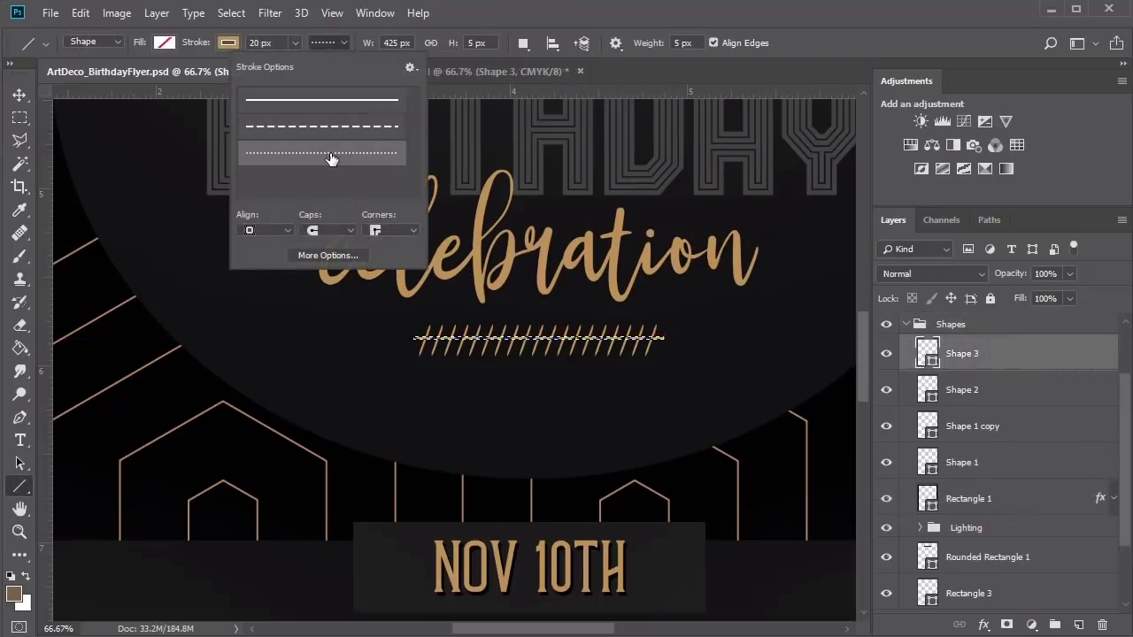
key("v")
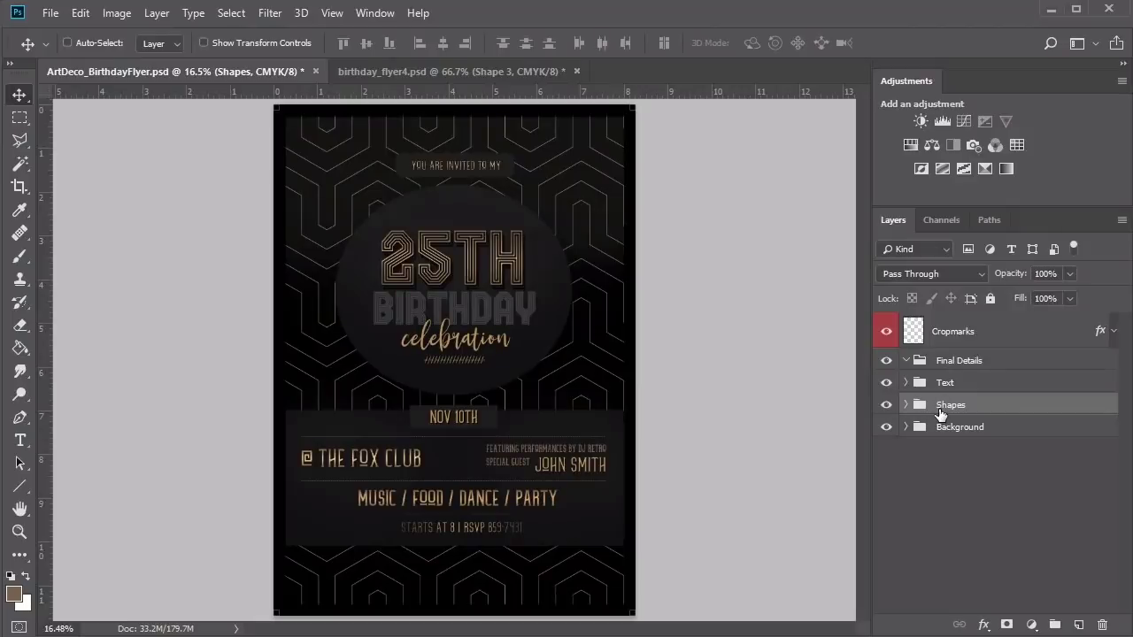
Add a Multiply drop shadow at 100% opacity, 26 px distance and 6% spread to the rounded rectangle behind YOU ARE INVITED TO MY
left_click(945, 366)
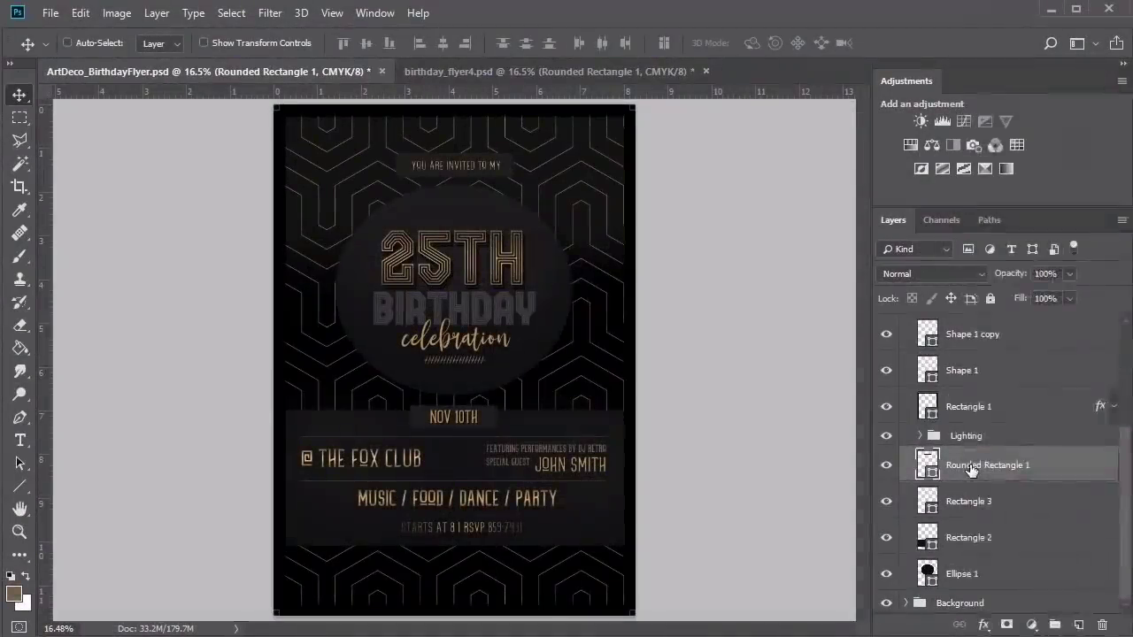
right_click(973, 467)
left_click(1050, 103)
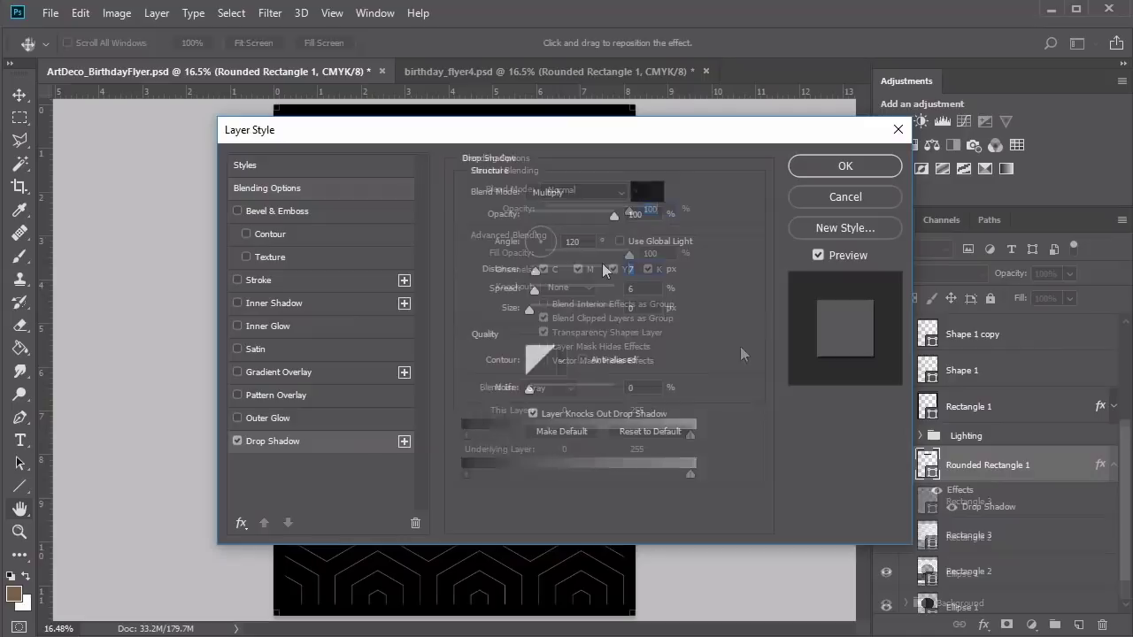
type("26")
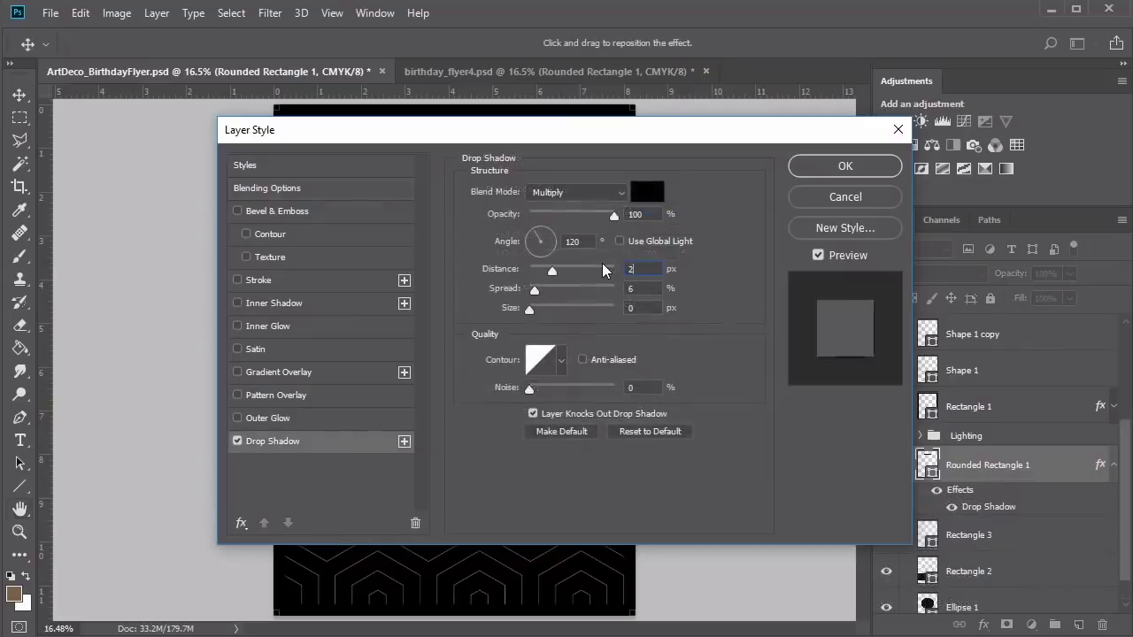
left_click(845, 167)
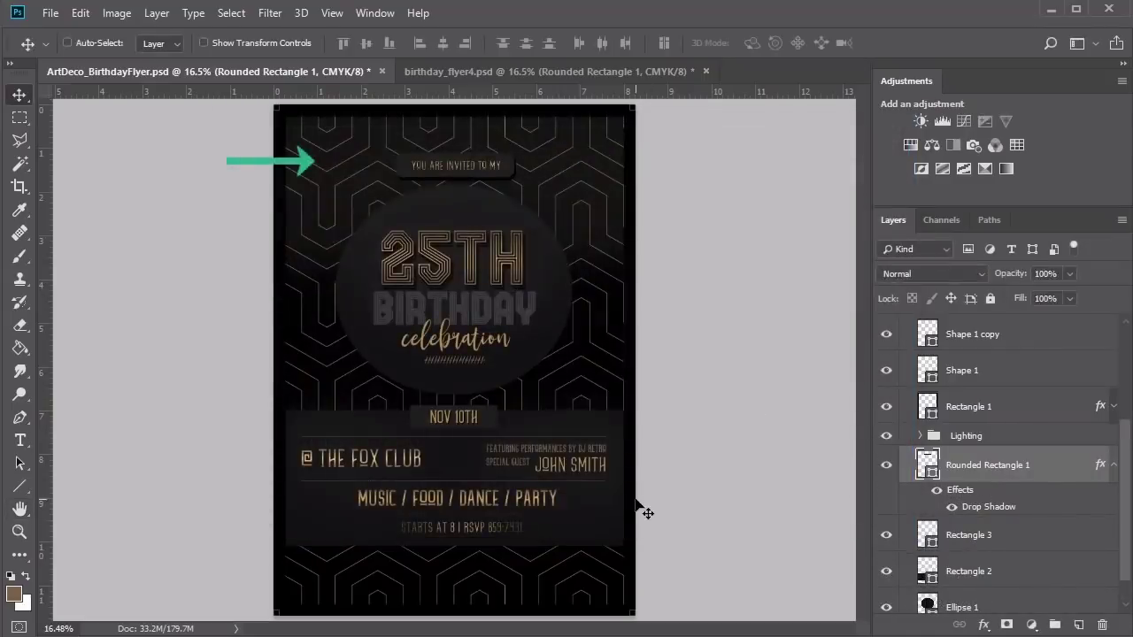
Copy the rounded rectangle's drop shadow style onto the large ellipse behind the 25TH title
right_click(998, 464)
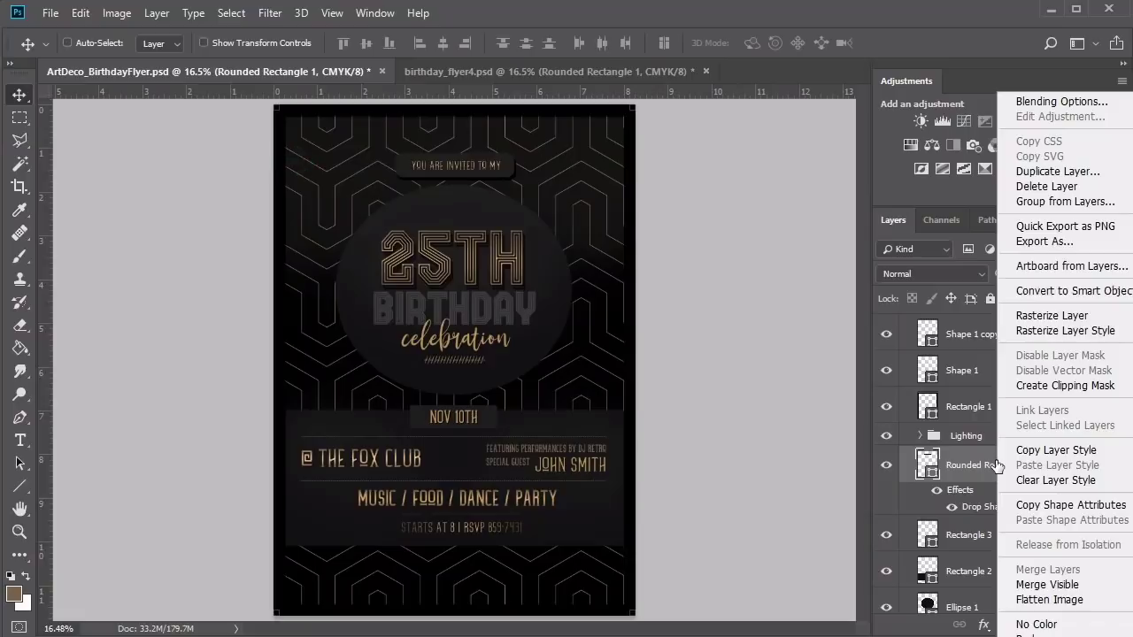
left_click(1051, 448)
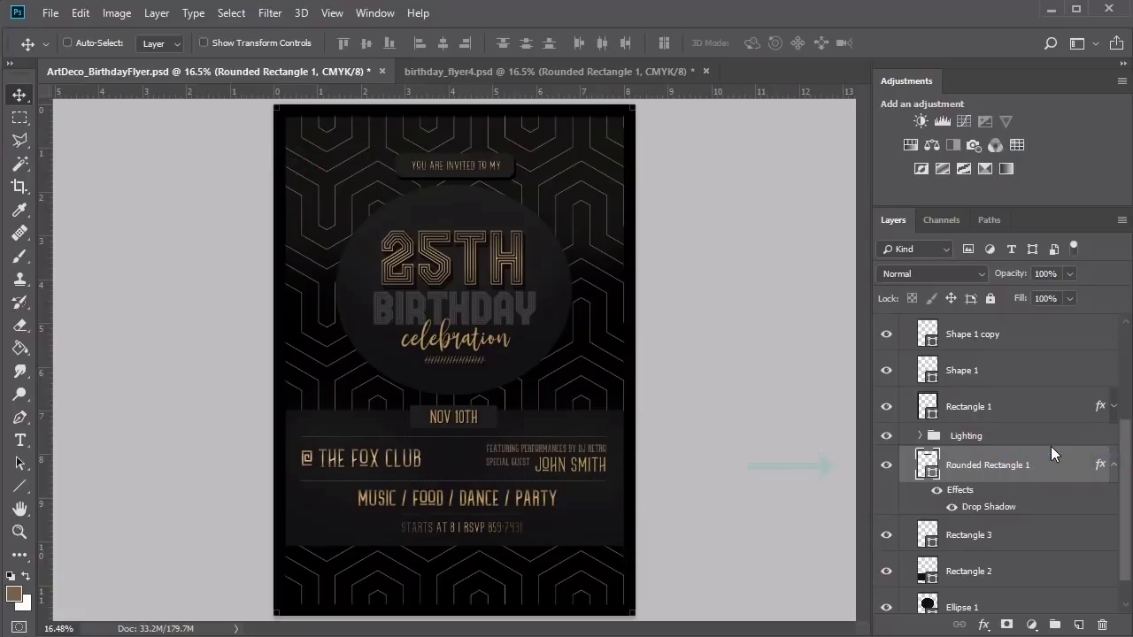
scroll(1009, 467, "down", 1)
left_click(1002, 573)
right_click(1000, 573)
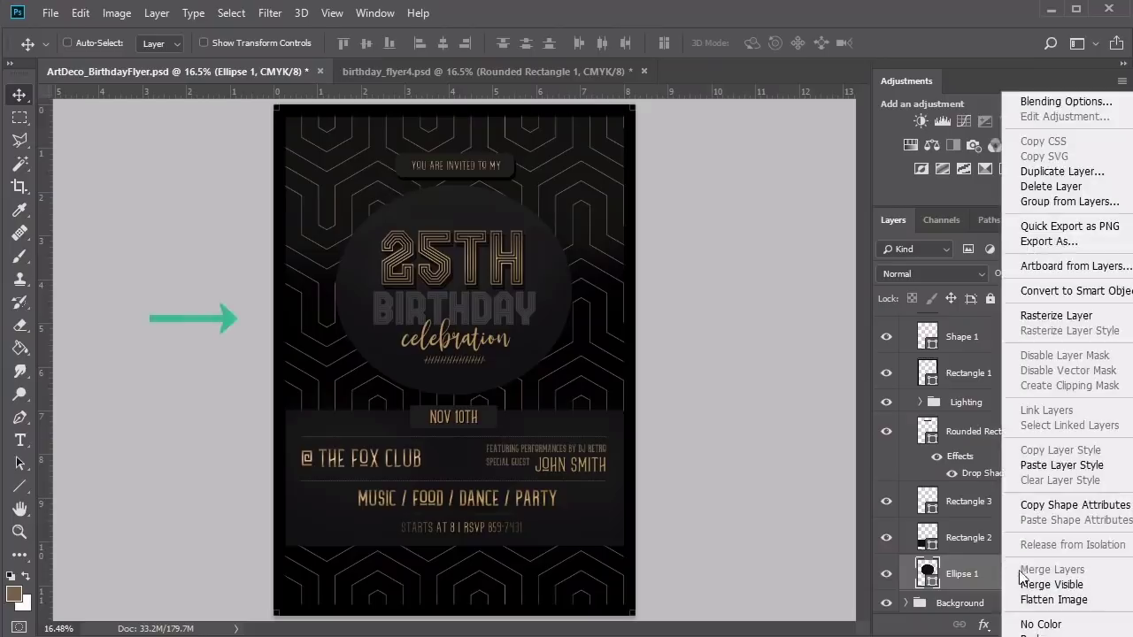
left_click(964, 393)
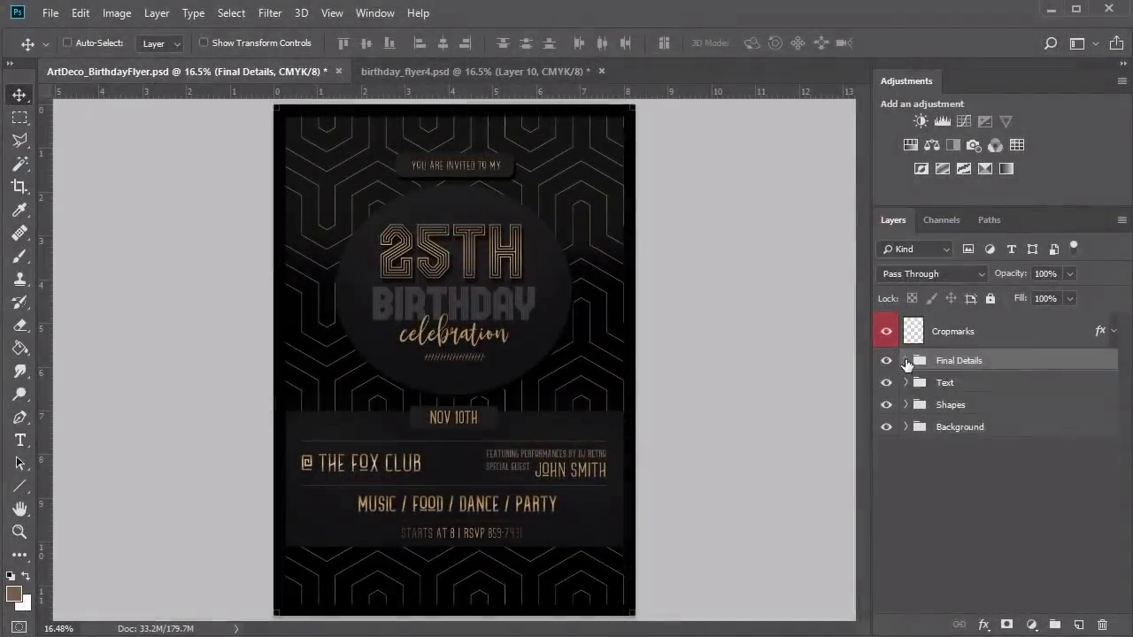
Add an Overlay layer named Light in Final Details and brush soft white at 22% opacity across the flyer's upper and lower areas
left_click(906, 360)
left_click(962, 400)
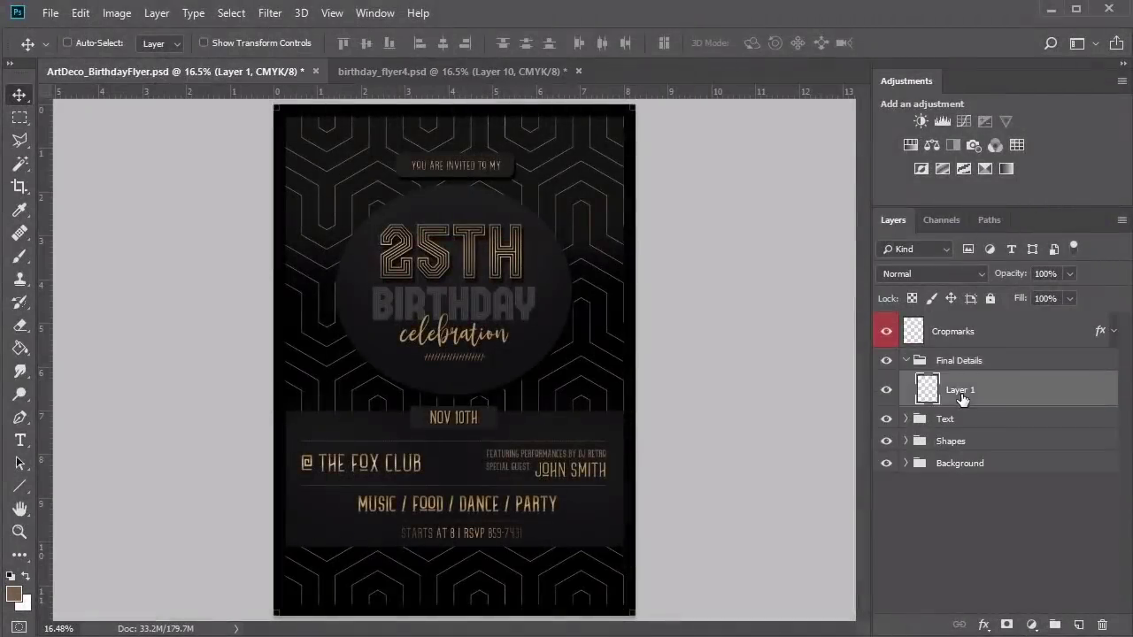
left_click(951, 274)
left_click(948, 486)
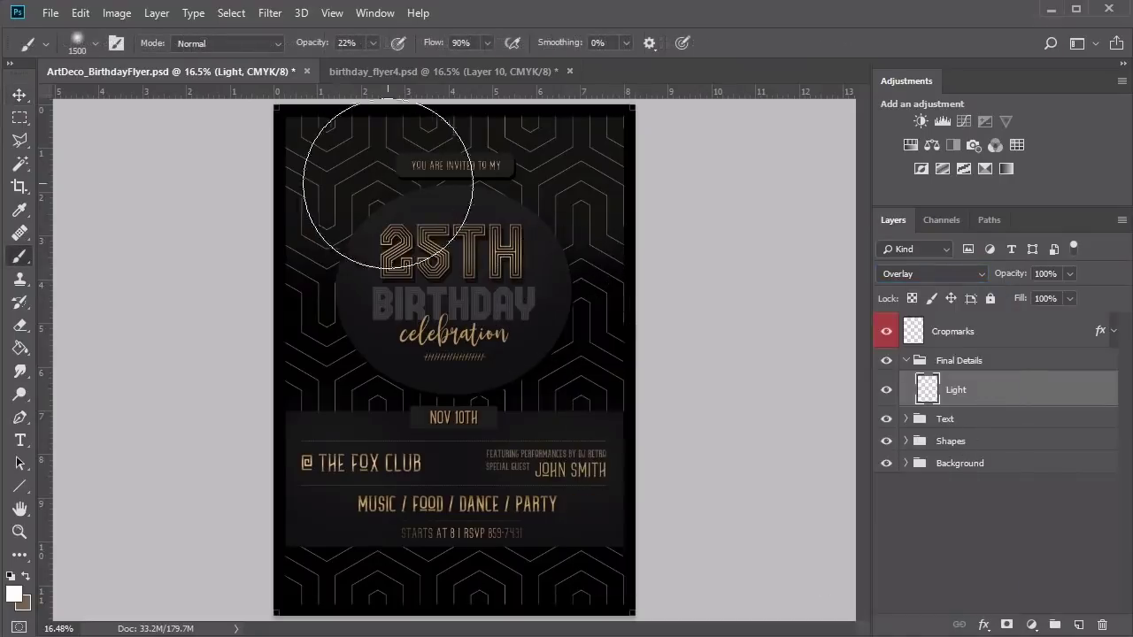
mouse_move(388, 184)
left_mouse_down()
mouse_move(524, 167)
mouse_move(585, 177)
left_mouse_up()
mouse_move(345, 566)
left_mouse_down()
mouse_move(546, 566)
mouse_move(544, 588)
left_mouse_up()
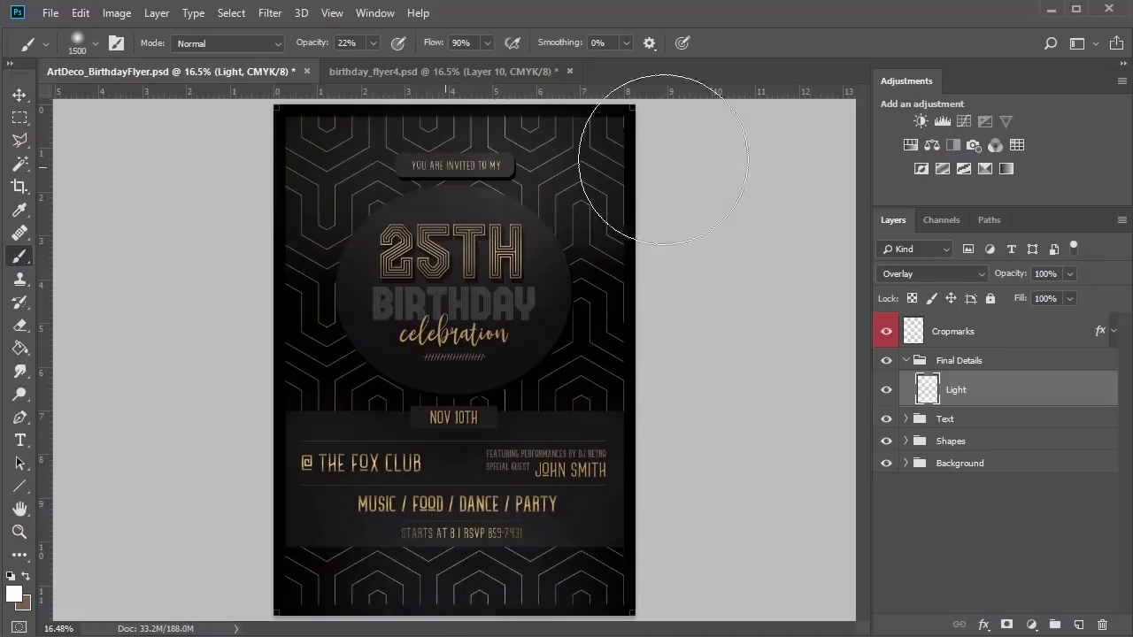
Add an Overlay layer named Spotlight, brush soft white over 25TH at 22% brush opacity, and set the layer's opacity to 60%
left_click(1079, 625)
left_click(944, 274)
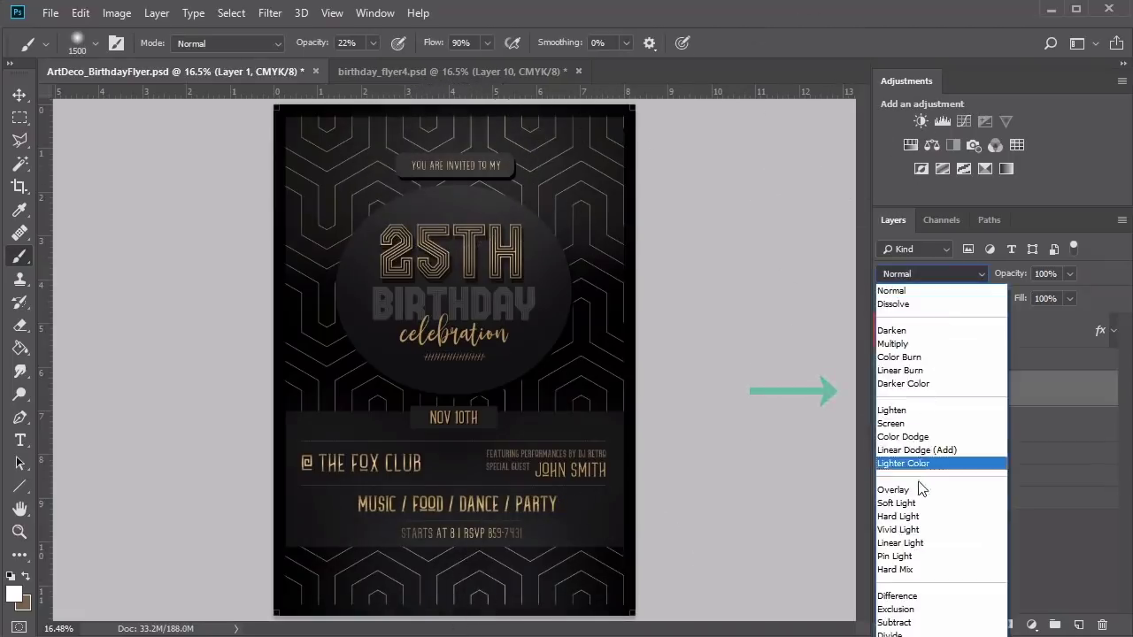
left_click(894, 490)
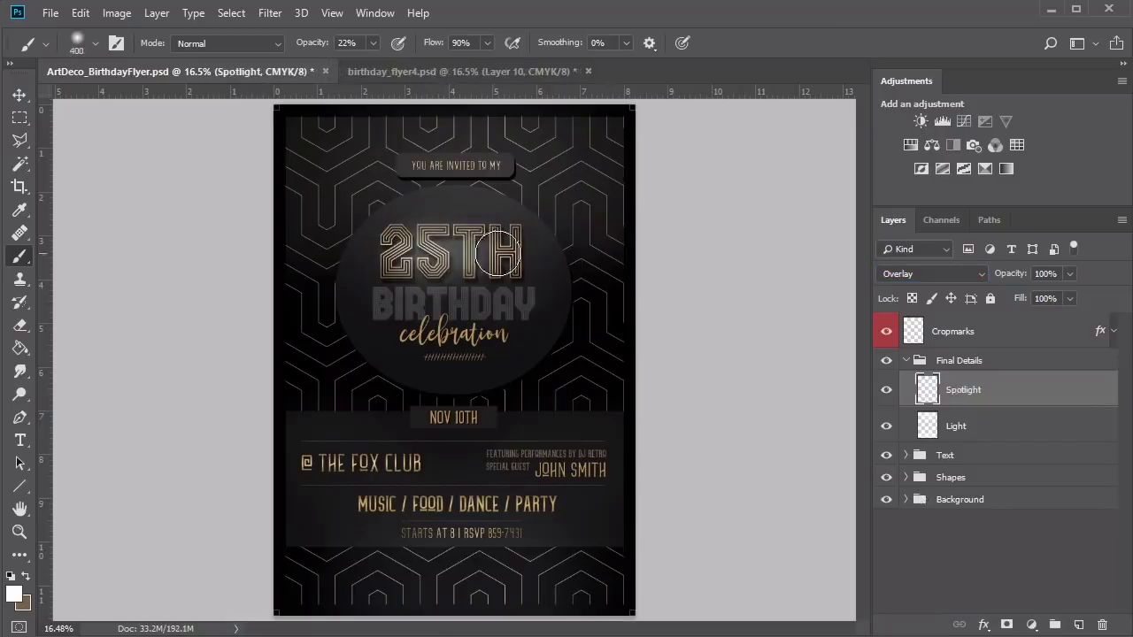
mouse_move(461, 253)
left_mouse_down()
mouse_move(518, 250)
mouse_move(505, 254)
left_mouse_up()
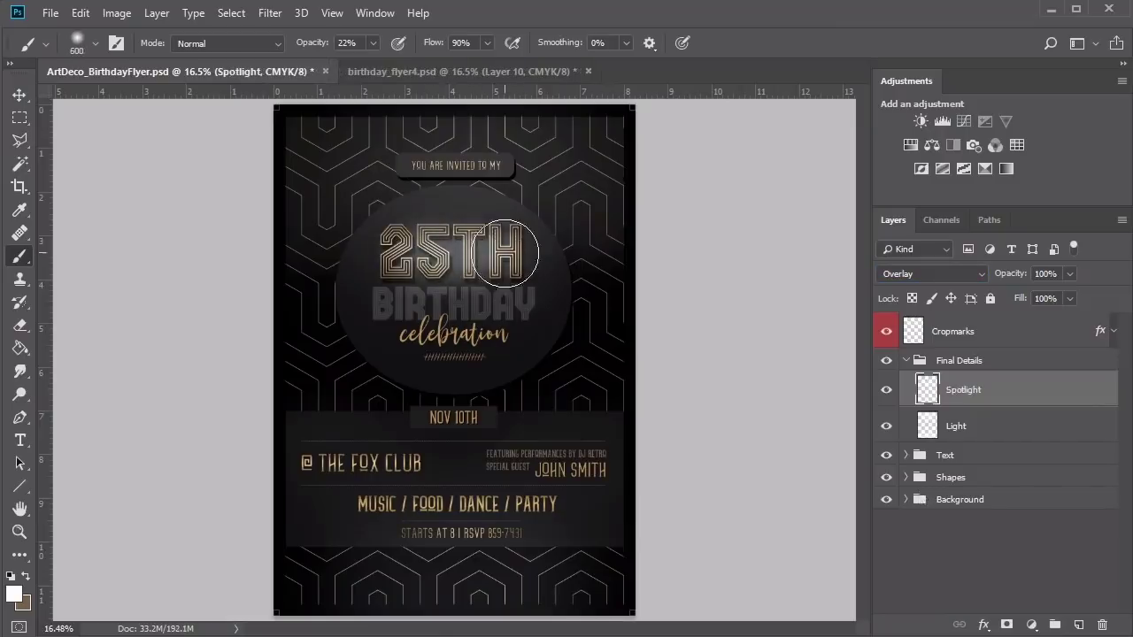
left_click(1069, 275)
left_click_drag(1069, 285, 1047, 281)
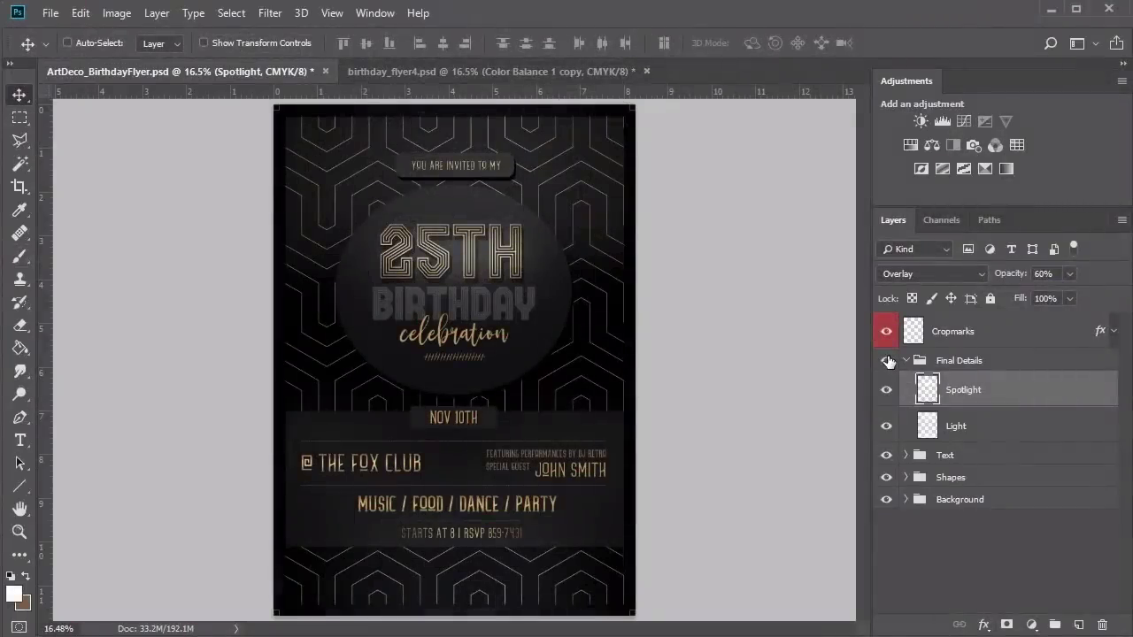
Add a Color Balance adjustment with midtones -2, -52 and -40, adjust its highlights, and set the layer's opacity to 26%
left_click(936, 151)
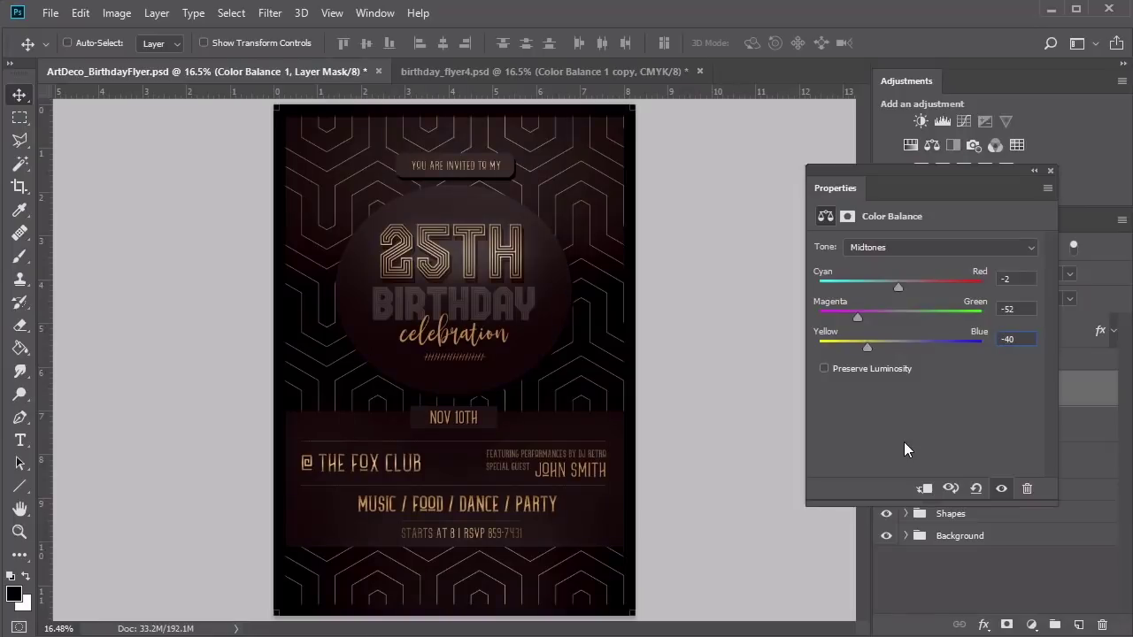
left_click(922, 251)
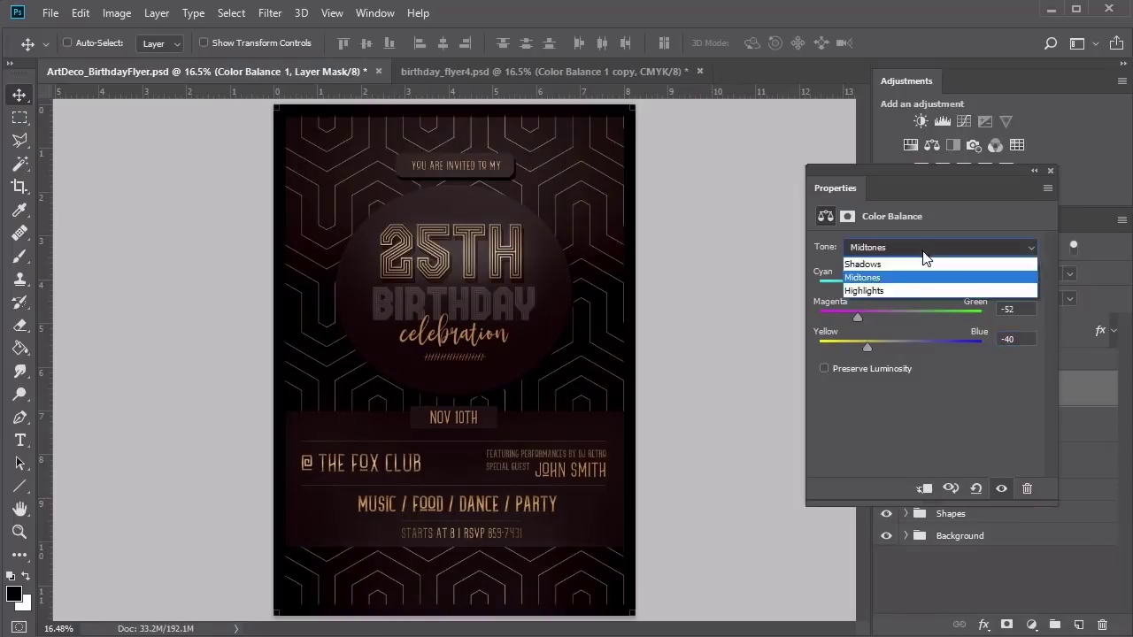
left_click(905, 291)
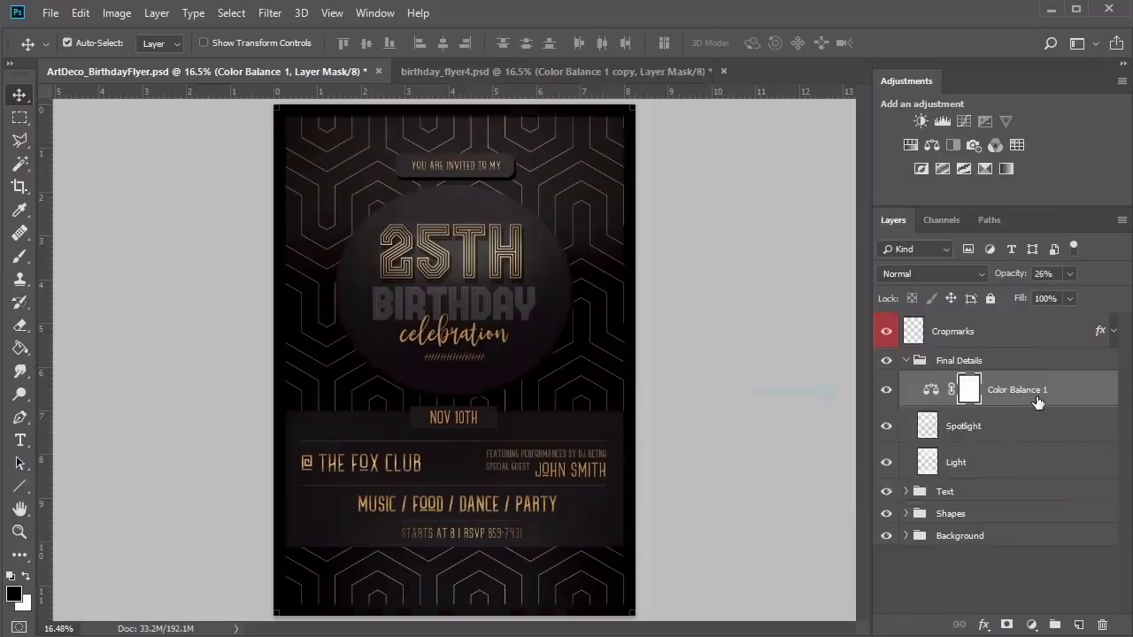
Duplicate the Color Balance layer and set the copy's midtones to -100, -27, 70 and its highlights to -12, -4, -71
double_click(930, 389)
type("70")
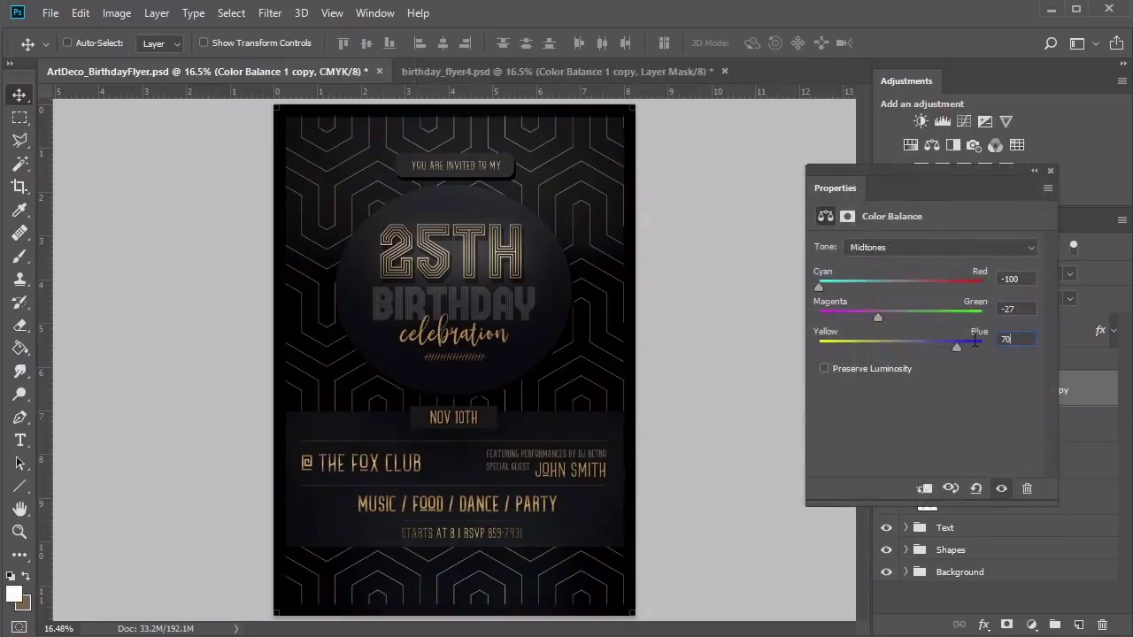
left_click(965, 252)
left_click(939, 288)
type("-71")
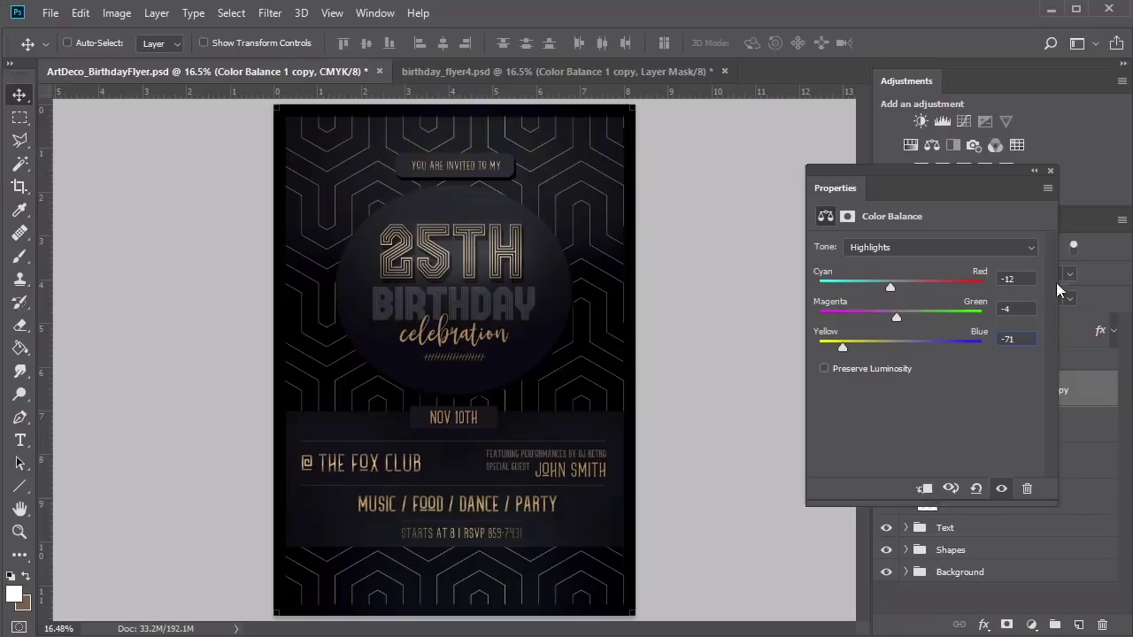
left_click(1051, 171)
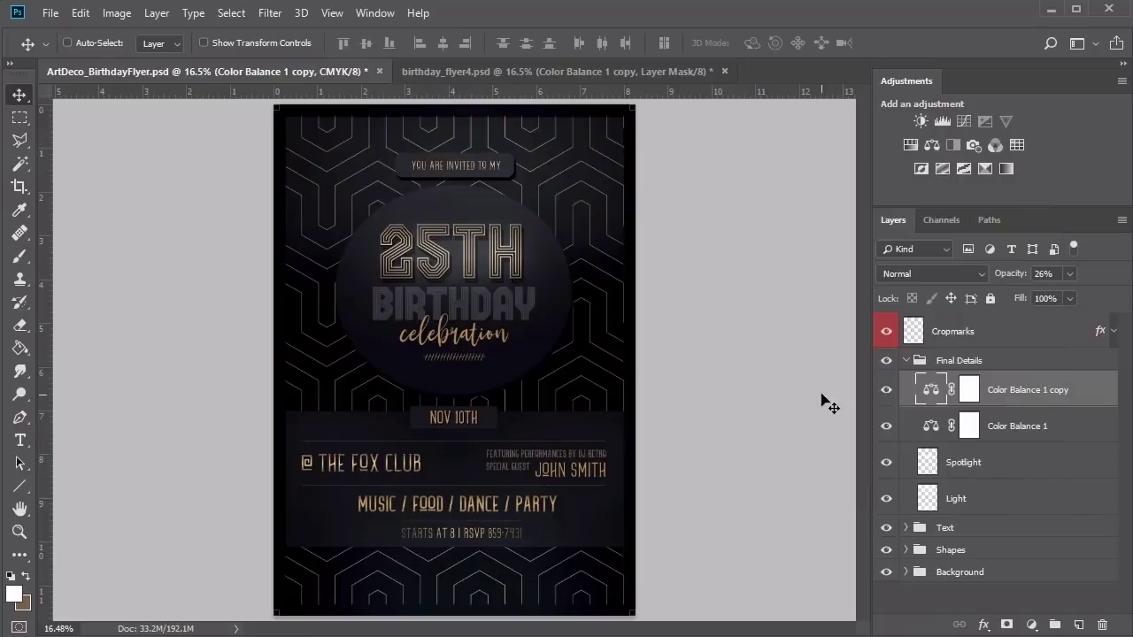
Try Black and Dark Gray as the canvas surround colour to preview the flyer
right_click(686, 328)
left_click(703, 348)
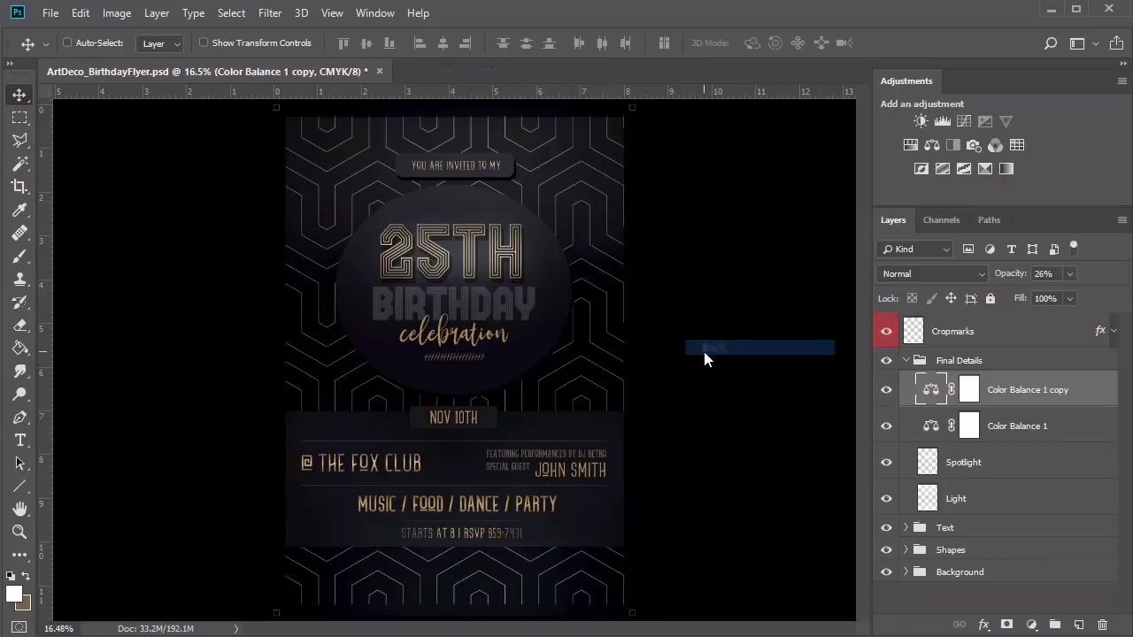
right_click(703, 351)
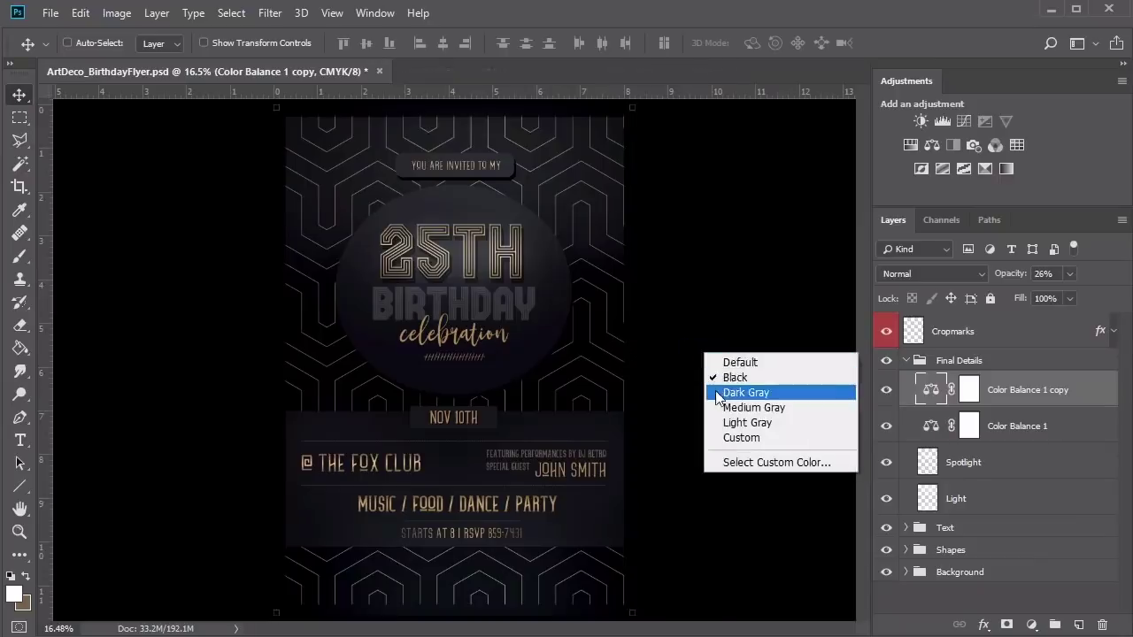
left_click(715, 393)
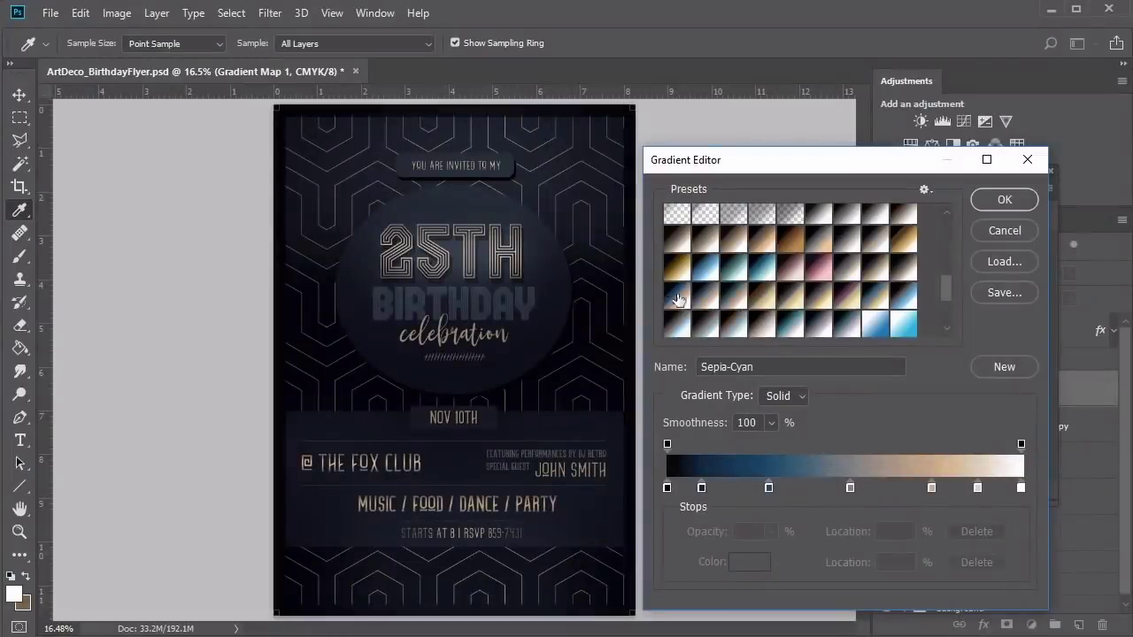
Try a Sepia-Cyan gradient map at 38% opacity over the whole flyer
left_click(1004, 199)
left_click(1059, 189)
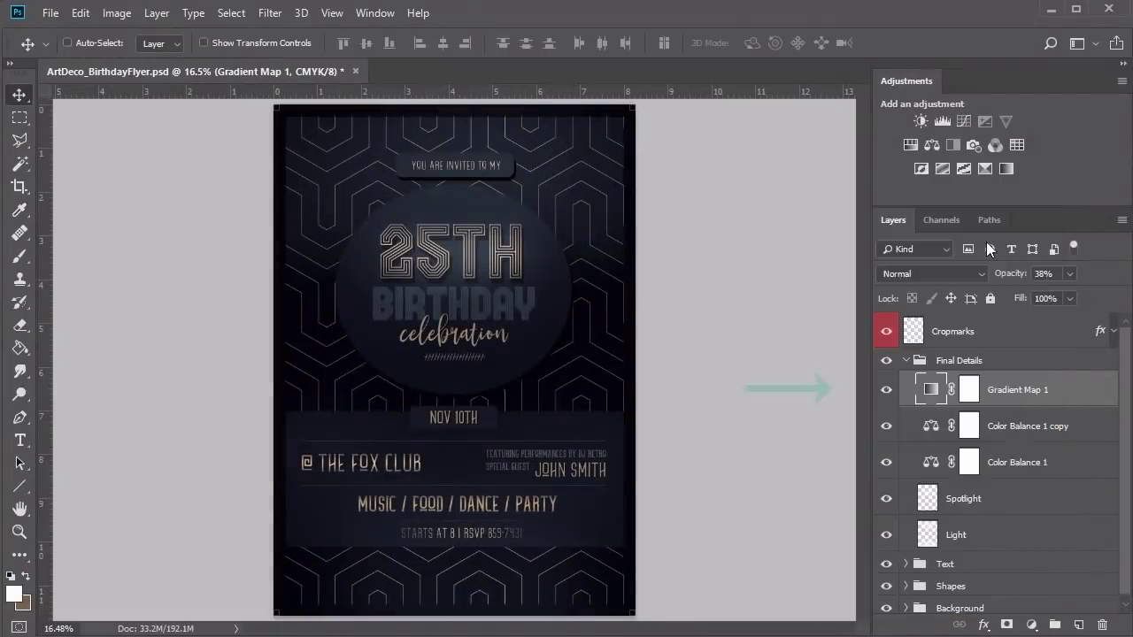
Try brighter text colours on BIRTHDAY, starting with the orange #ea683b
left_click(636, 291)
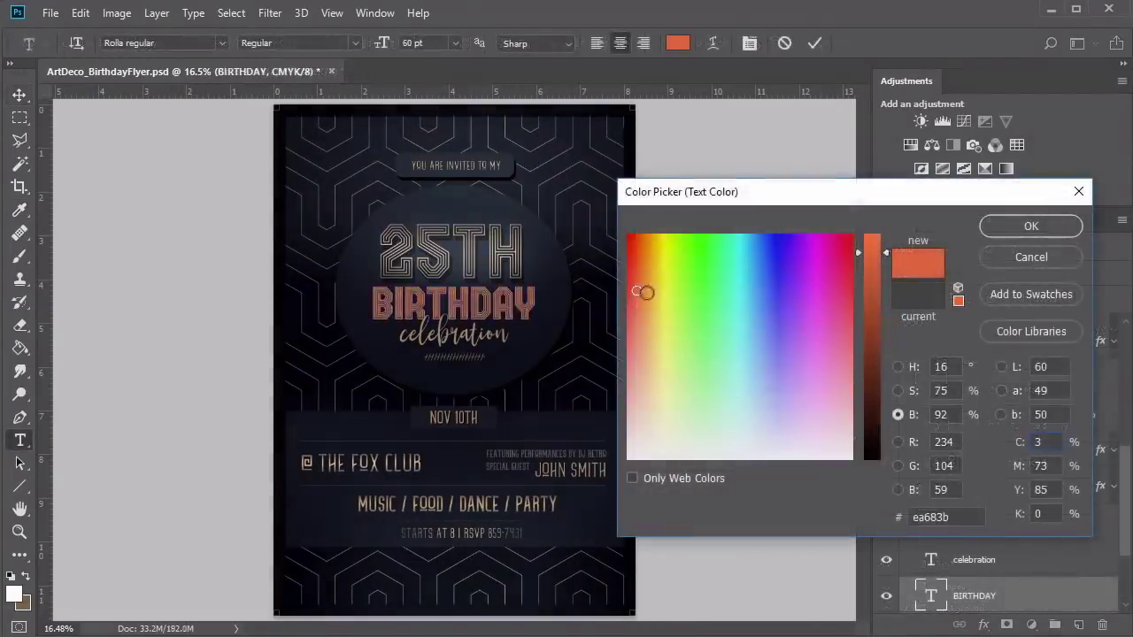
left_click(763, 291)
left_click(837, 285)
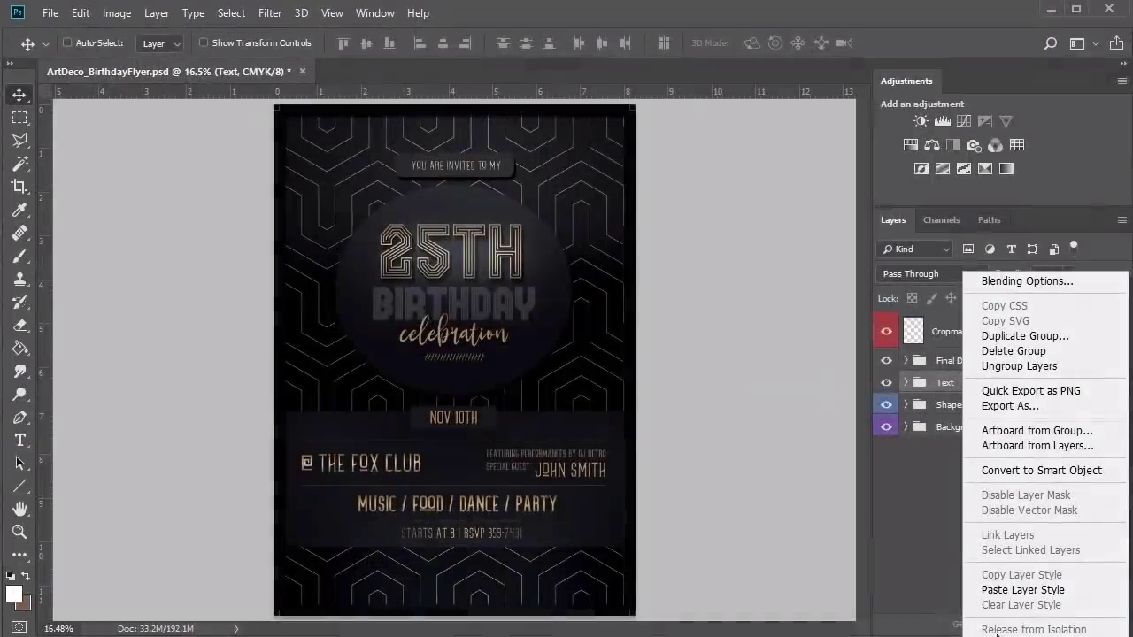
Colour-code the layer groups, labelling Background violet and Shapes blue and giving the Text group its own label
left_click(1018, 629)
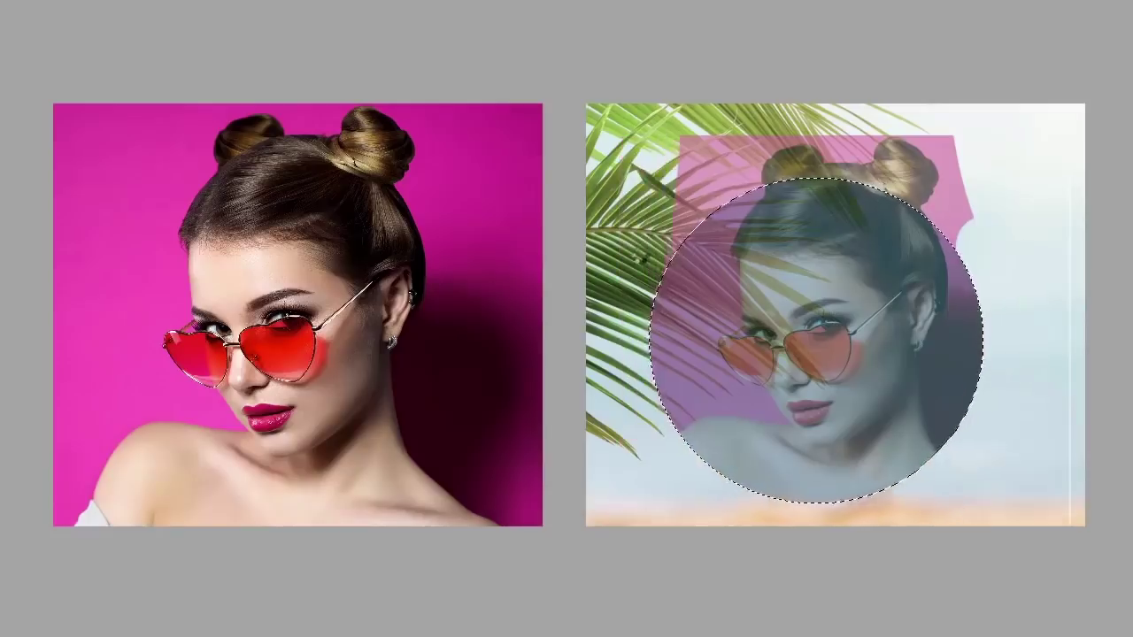
mouse_move(727, 184)
left_mouse_down()
mouse_move(940, 114)
mouse_move(991, 208)
left_mouse_up()
key("ctrl+d")
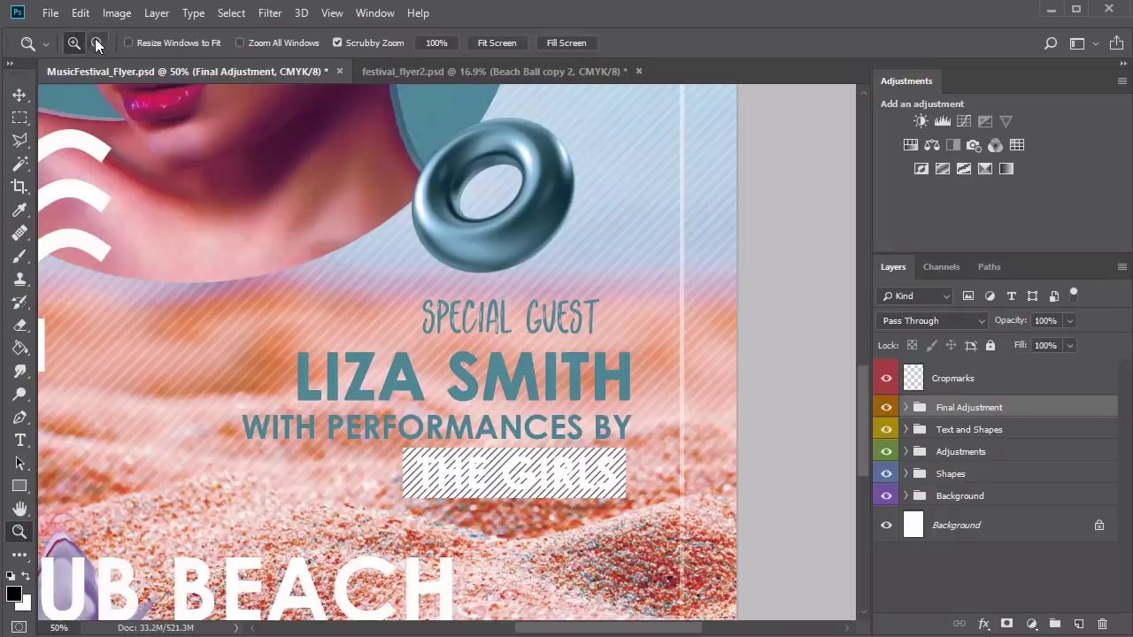
left_click(492, 42)
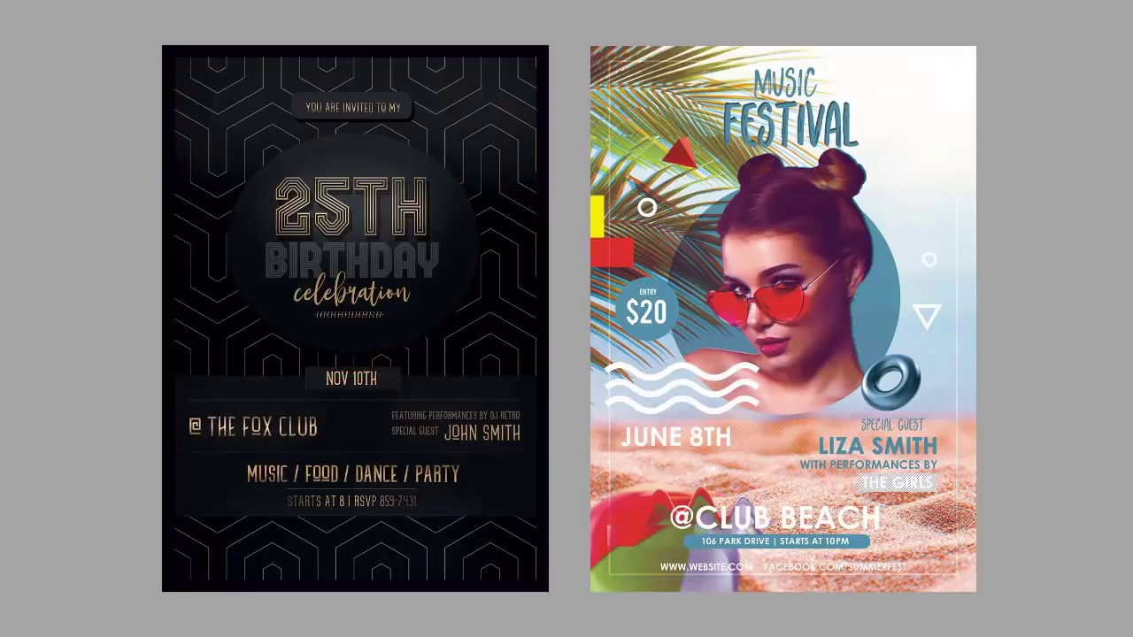
Run the chosen Shaded shadow action on the festival text layer of the music festival flyer
left_click(743, 337)
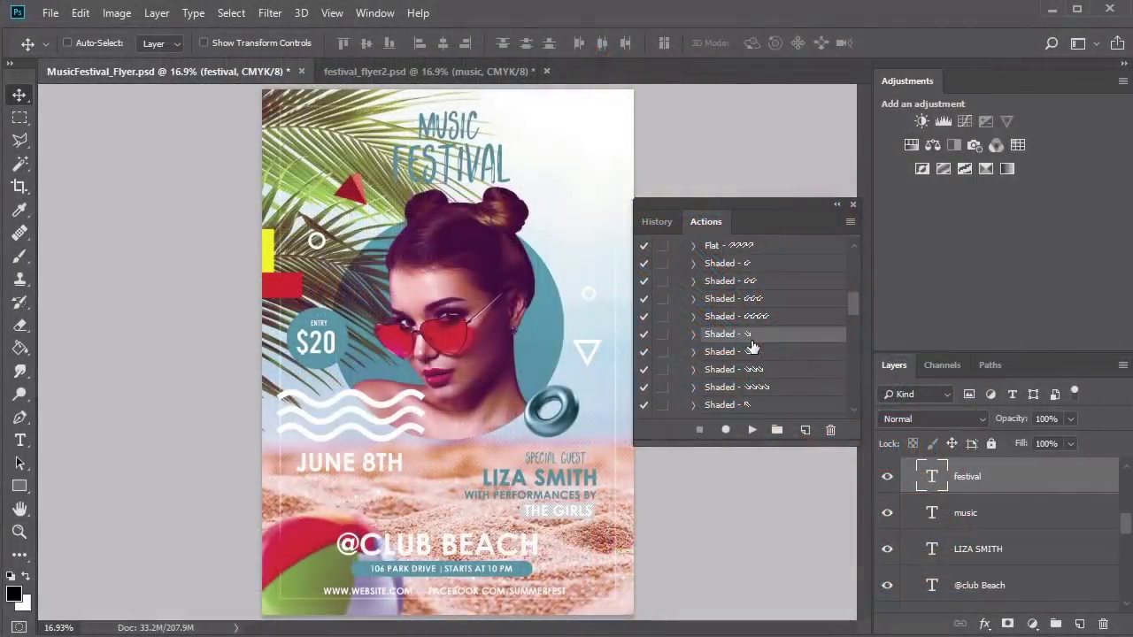
left_click(751, 432)
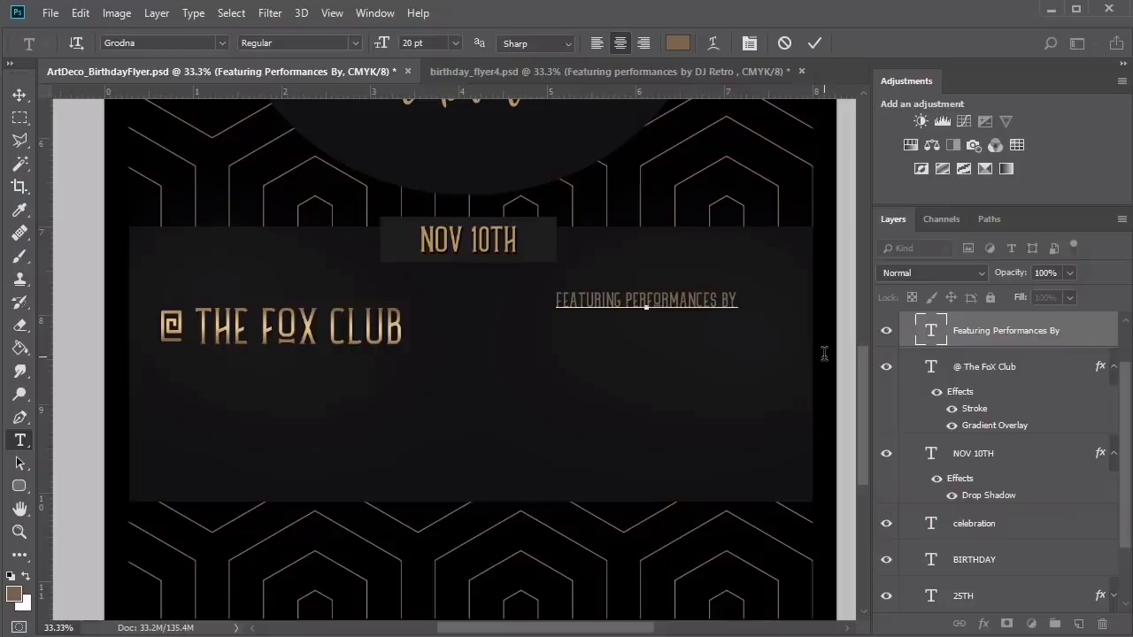
Complete the performances line on the birthday flyer with DJ RETRO and commit the text
type("DJ RETRO")
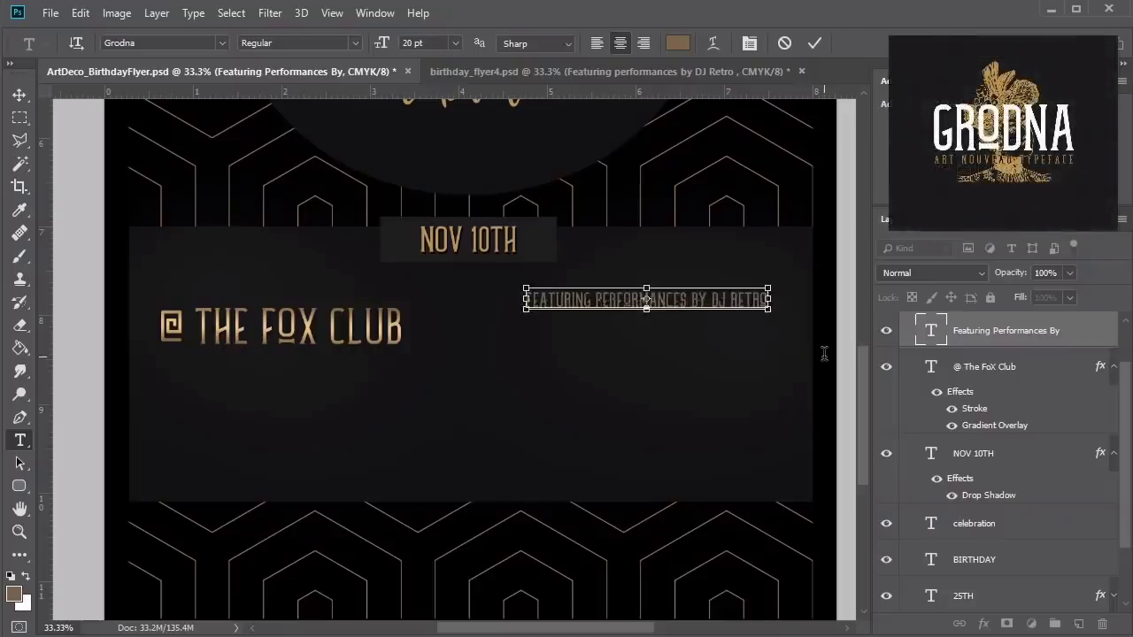
key("ctrl+Return")
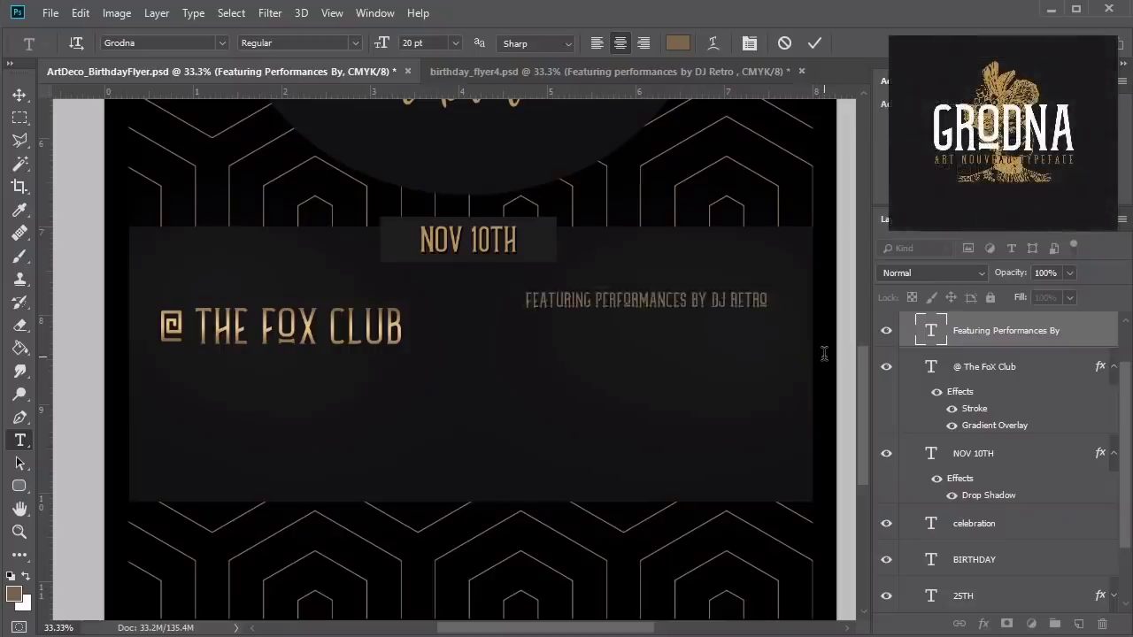
key("v")
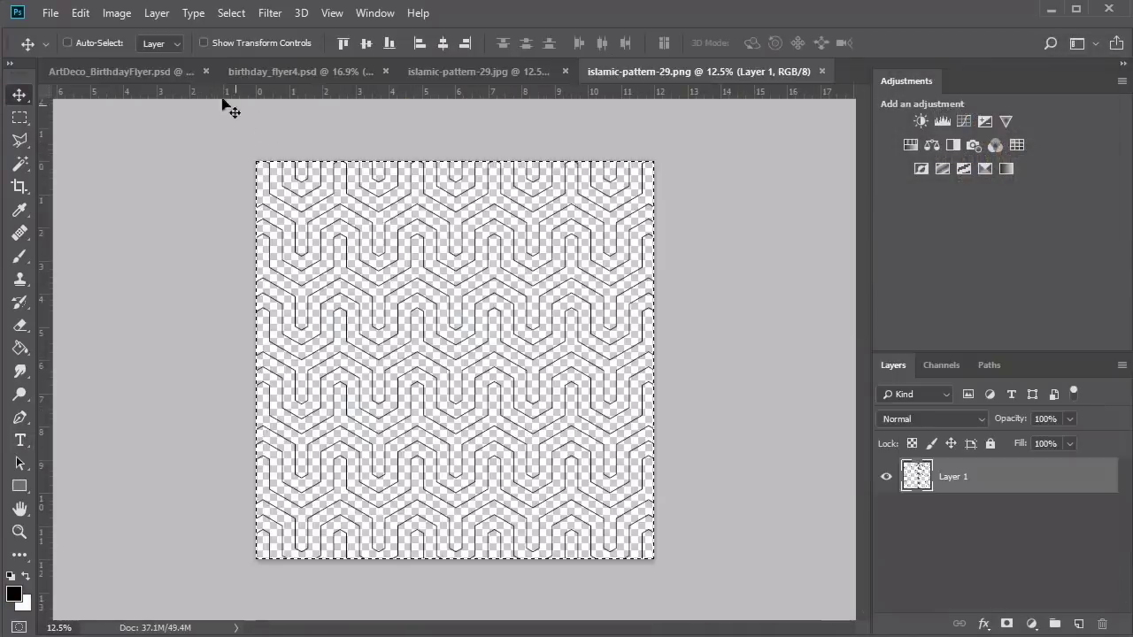
Paste the copied Islamic line pattern into the Background group of the Art Deco birthday flyer
left_click(184, 74)
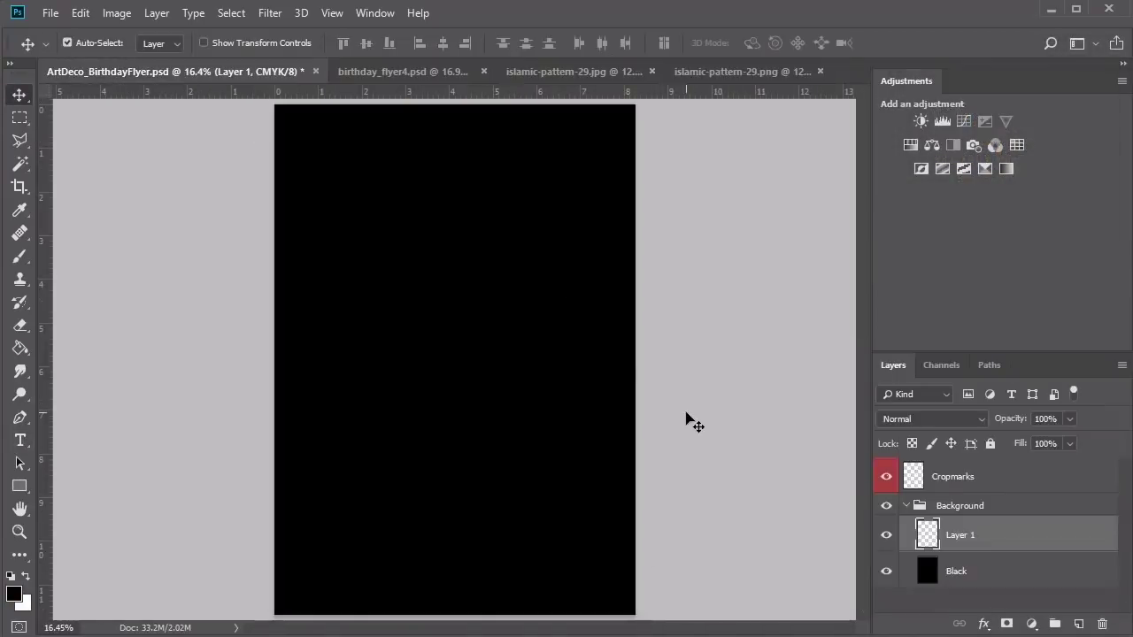
key("ctrl+v")
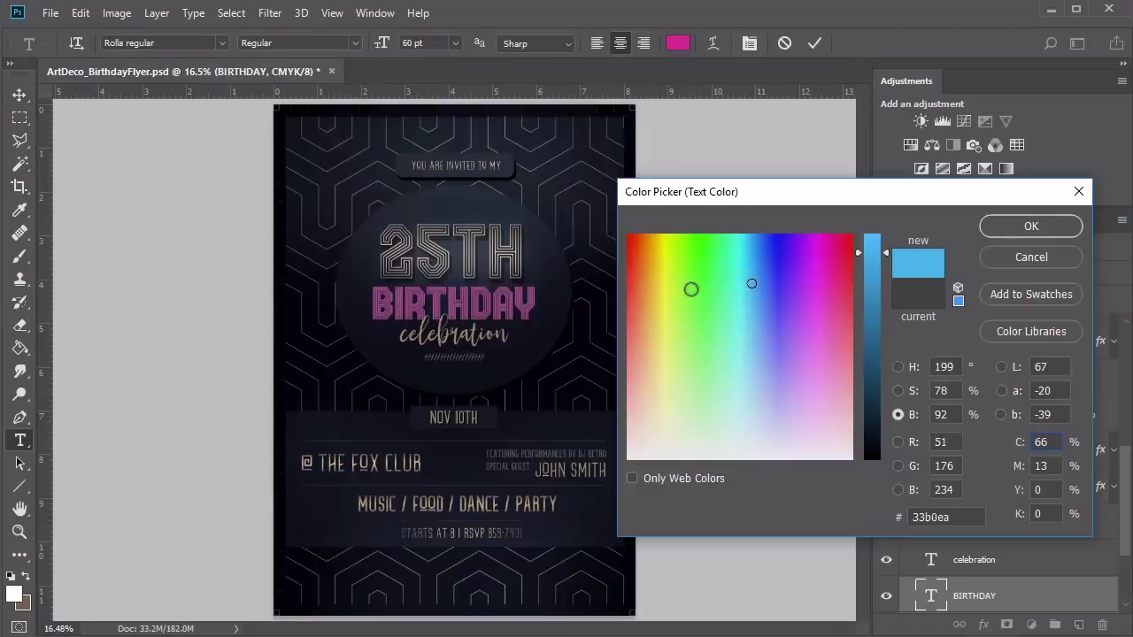
Try green, yellow #eabf3b, orange and blue #3c81ea as the text colour of BIRTHDAY
left_click(690, 288)
left_click(655, 290)
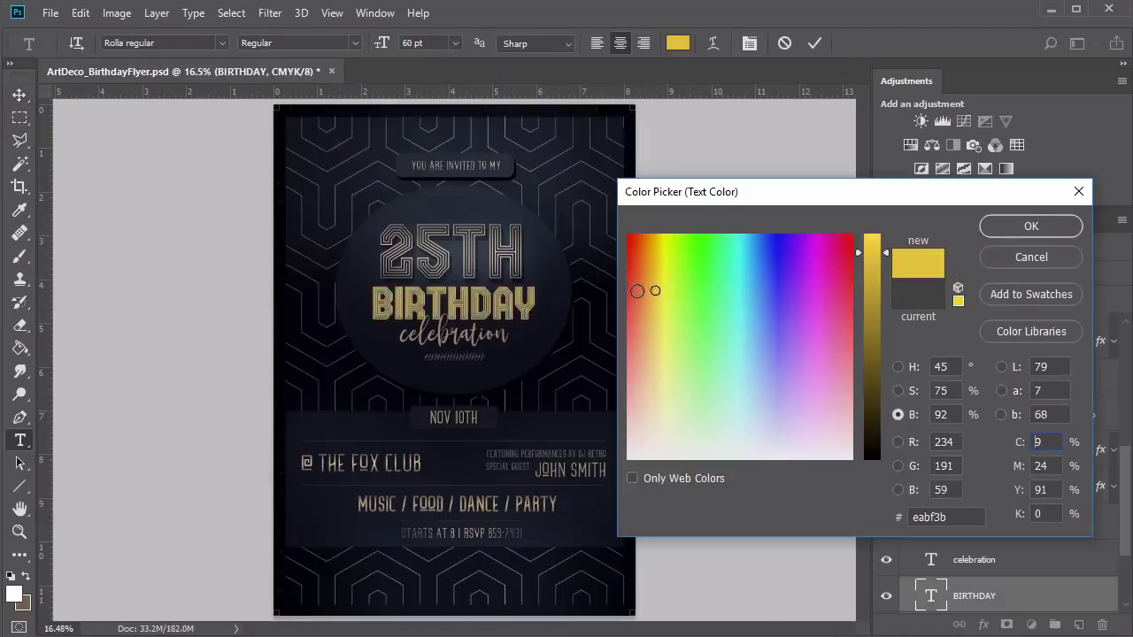
left_click(637, 291)
left_click(762, 291)
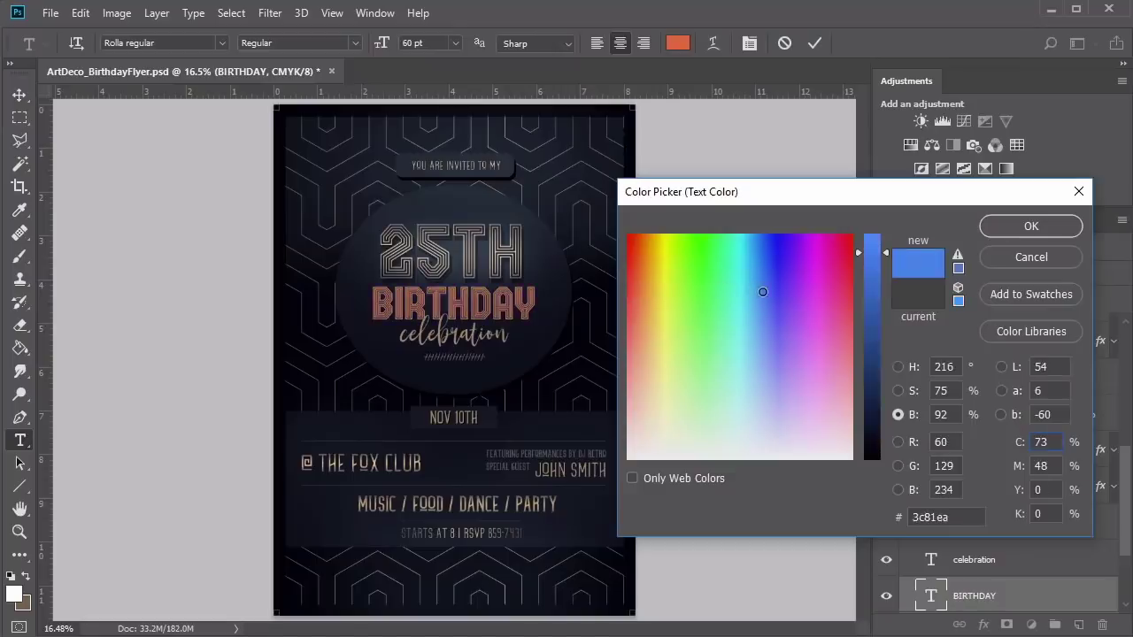